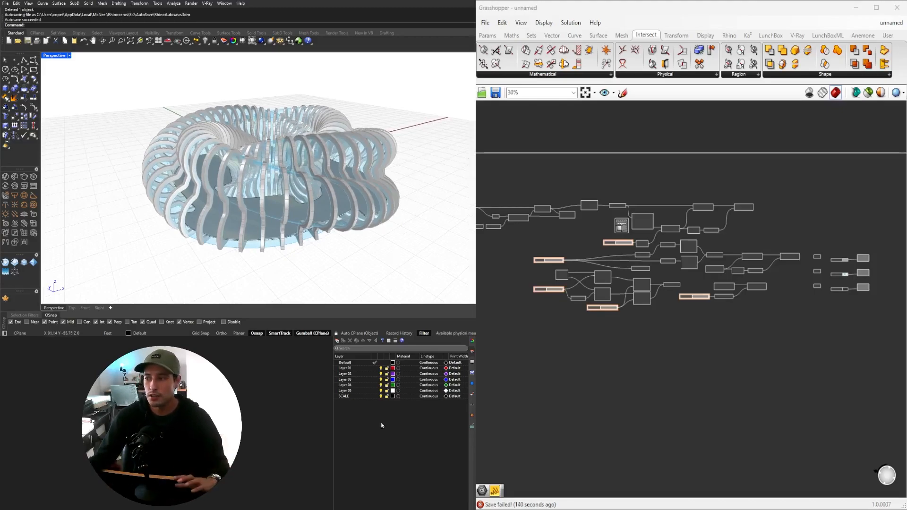
{"action": "scroll", "coordinate": [770, 343], "scroll_direction": "down", "scroll_amount": 3}
{"action": "right_click_drag", "start_coordinate": [719, 352], "coordinate": [777, 302]}
{"action": "scroll", "coordinate": [758, 300], "scroll_direction": "down", "scroll_amount": 1}
{"action": "scroll", "coordinate": [774, 299], "scroll_direction": "down", "scroll_amount": 1}
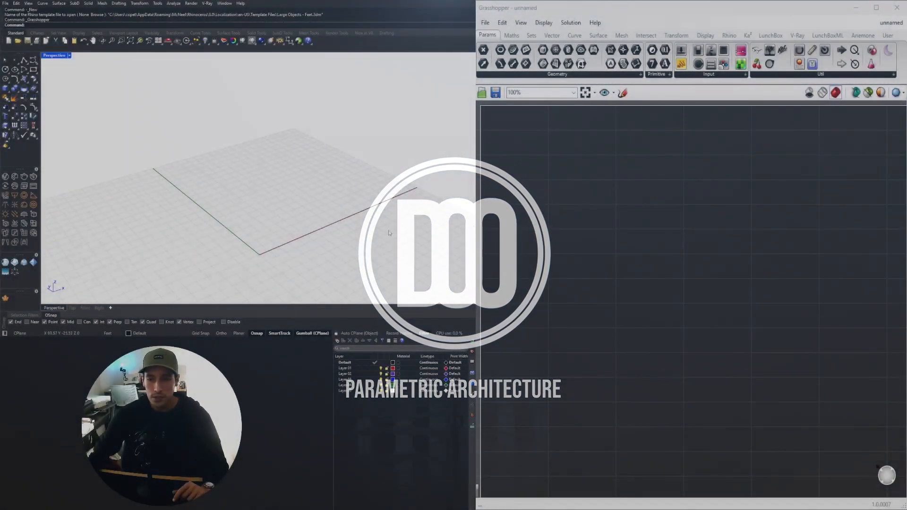
- Add a Circle component to the empty Grasshopper canvas and place it with free space on its input side
{"action": "scroll", "coordinate": [591, 237], "scroll_direction": "up", "scroll_amount": 1}
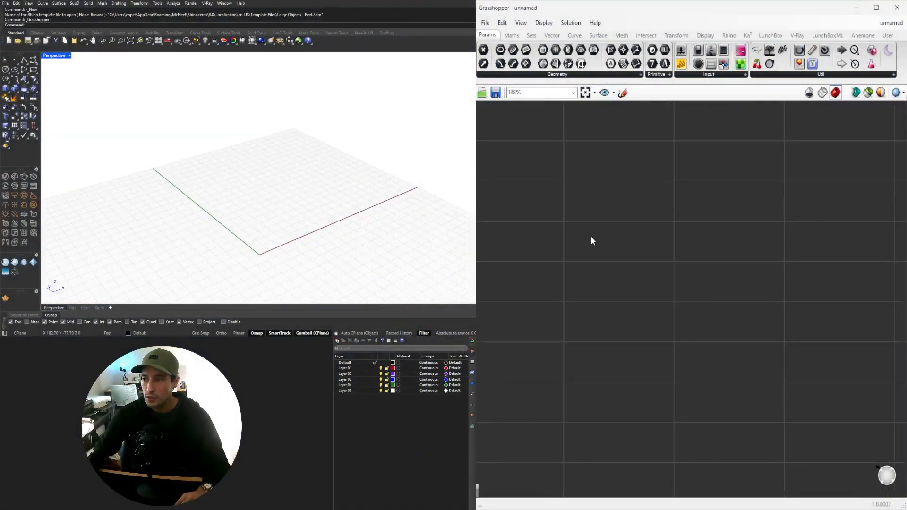
{"action": "double_click", "coordinate": [627, 265]}
{"action": "type", "text": "cir"}
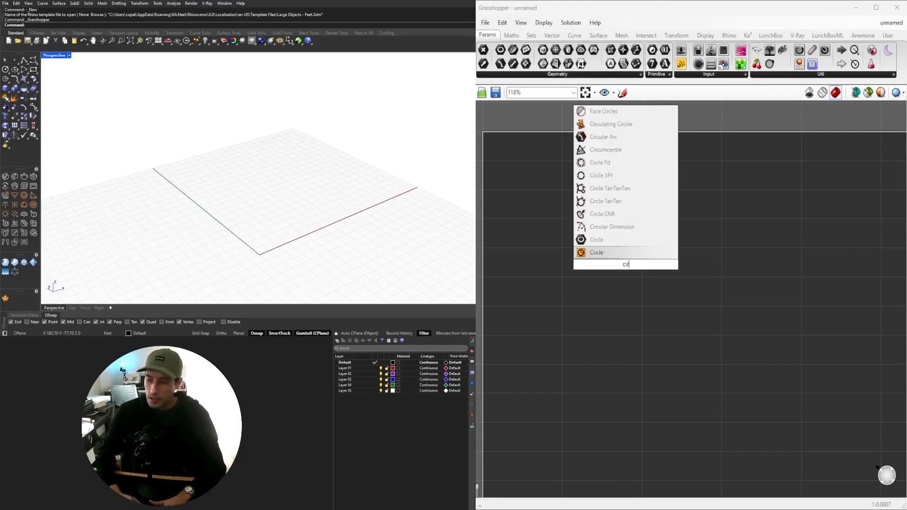
{"action": "left_click", "coordinate": [601, 252]}
{"action": "left_click_drag", "start_coordinate": [624, 265], "coordinate": [783, 216]}
{"action": "left_click", "coordinate": [773, 271]}
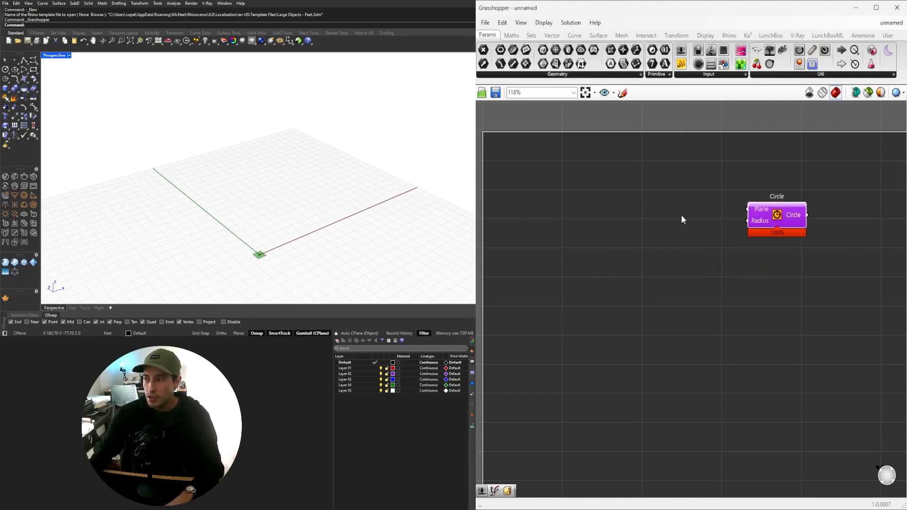
- Add an XY Plane component beside the Circle component and connect its Plane output to the circle's Plane input
{"action": "double_click", "coordinate": [607, 216]}
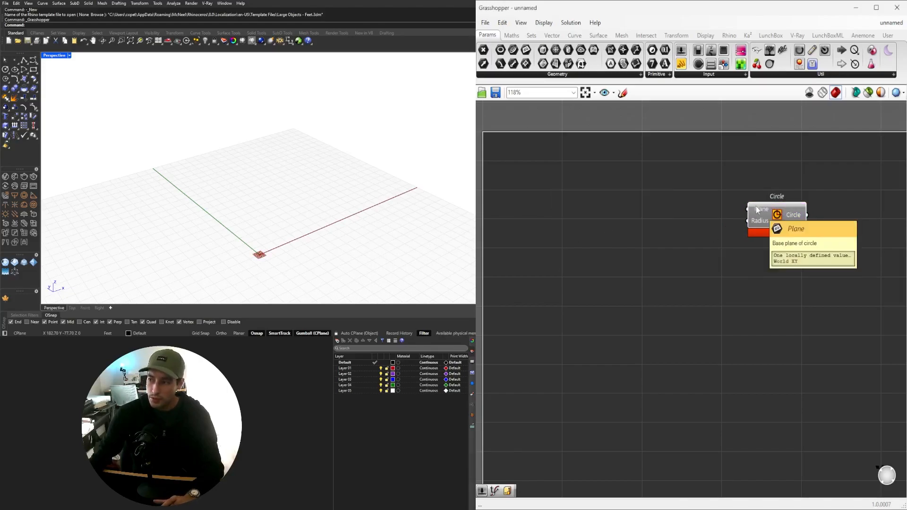
{"action": "double_click", "coordinate": [644, 231]}
{"action": "type", "text": "xy"}
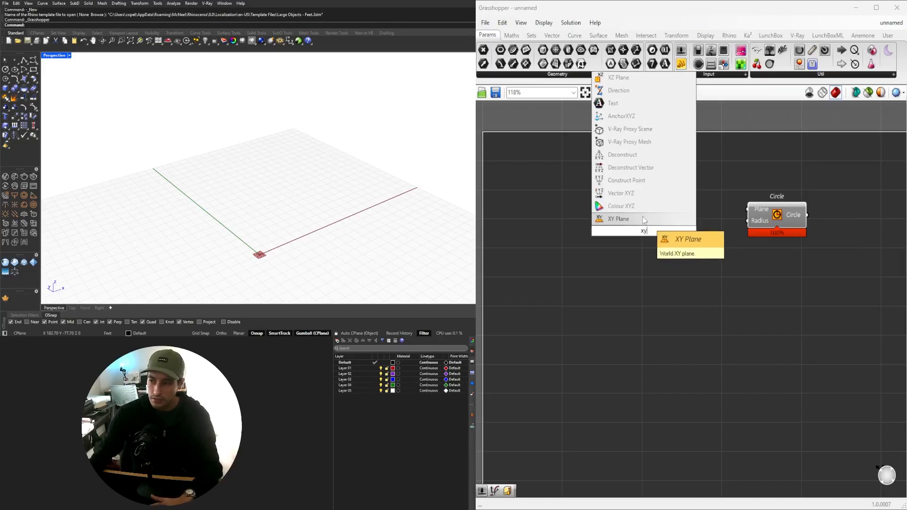
{"action": "left_click", "coordinate": [637, 216]}
{"action": "left_click_drag", "start_coordinate": [655, 227], "coordinate": [692, 210]}
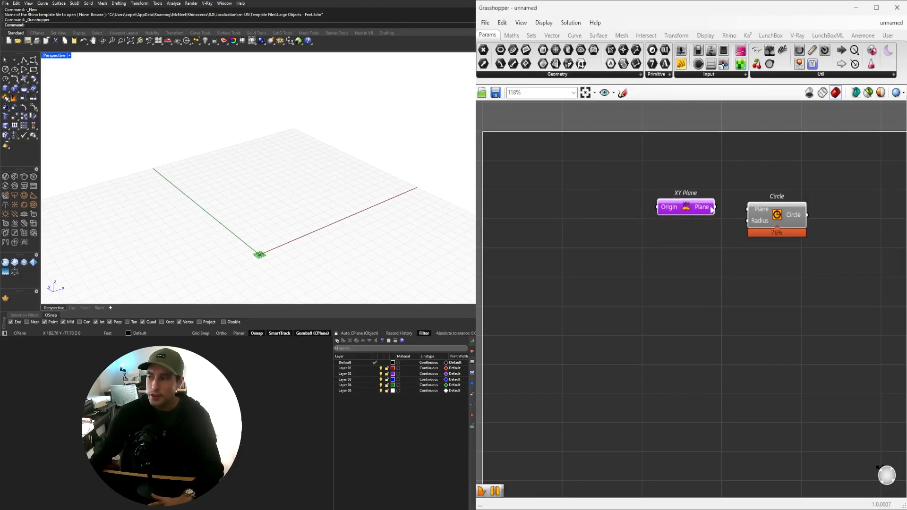
{"action": "left_click_drag", "start_coordinate": [751, 211], "coordinate": [742, 209]}
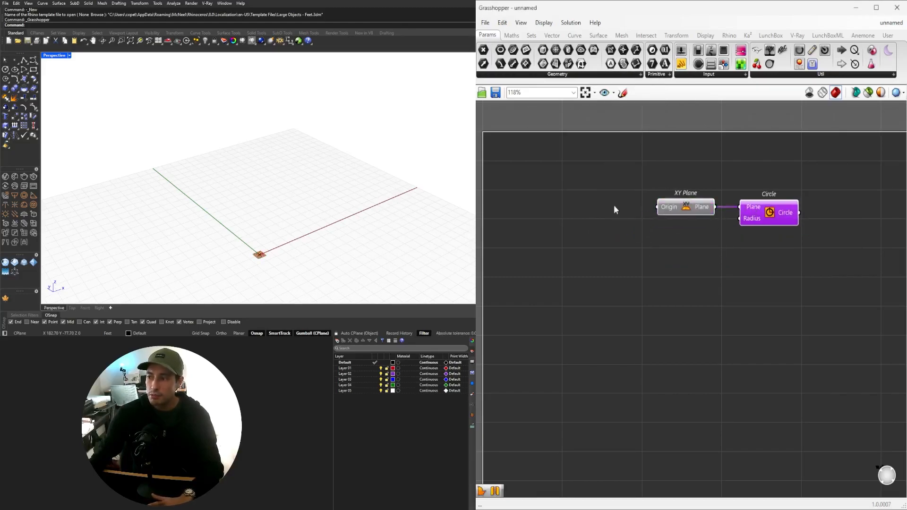
- Reposition the Circle component slightly below and farther away from the XY Plane component
{"action": "left_click_drag", "start_coordinate": [829, 294], "coordinate": [652, 192]}
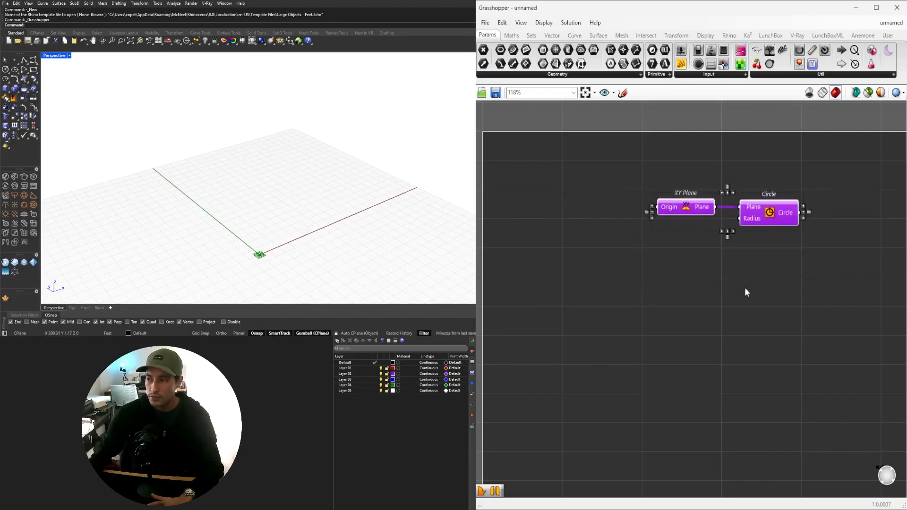
{"action": "right_click_drag", "start_coordinate": [737, 279], "coordinate": [708, 235]}
{"action": "scroll", "coordinate": [738, 204], "scroll_direction": "down", "scroll_amount": 3}
{"action": "left_click_drag", "start_coordinate": [741, 184], "coordinate": [753, 200]}
{"action": "left_click", "coordinate": [747, 220]}
{"action": "left_click", "coordinate": [745, 207]}
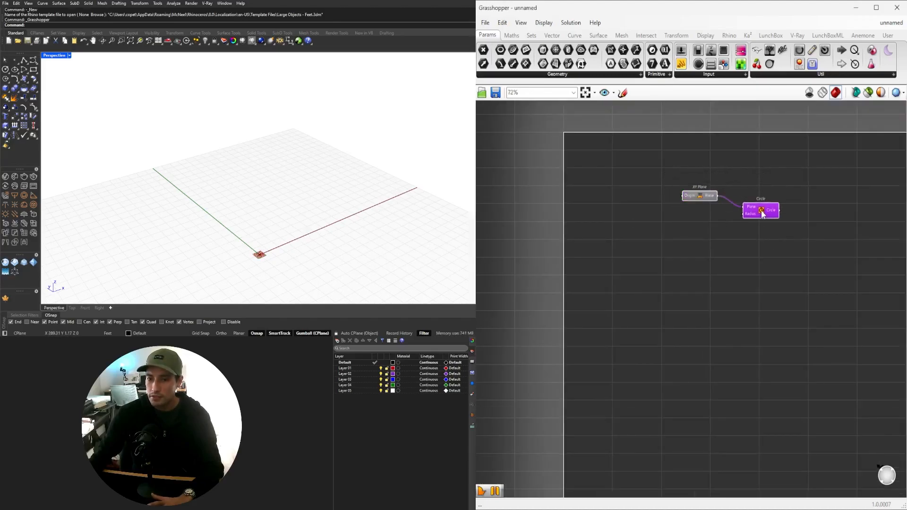
{"action": "left_click", "coordinate": [724, 216]}
- Create a Number Slider with the range 0<30<60, connect it to the circle's Radius input and place it below the XY Plane
{"action": "scroll", "coordinate": [724, 217], "scroll_direction": "up", "scroll_amount": 4}
{"action": "double_click", "coordinate": [627, 226]}
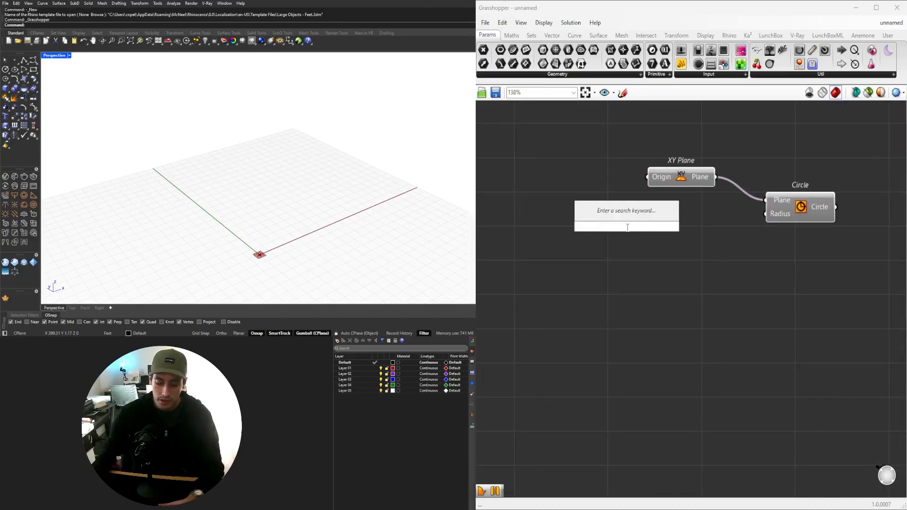
{"action": "type", "text": "0<"}
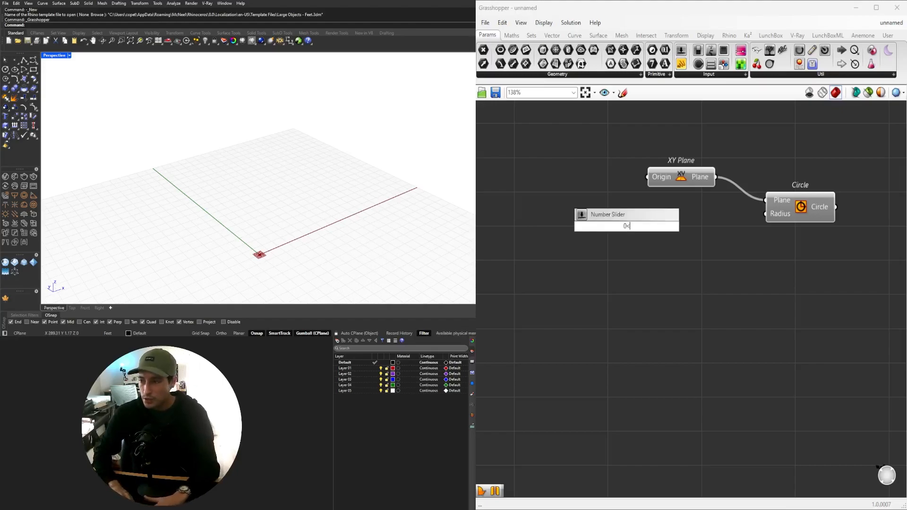
{"action": "type", "text": "30<60"}
{"action": "key", "text": "Return"}
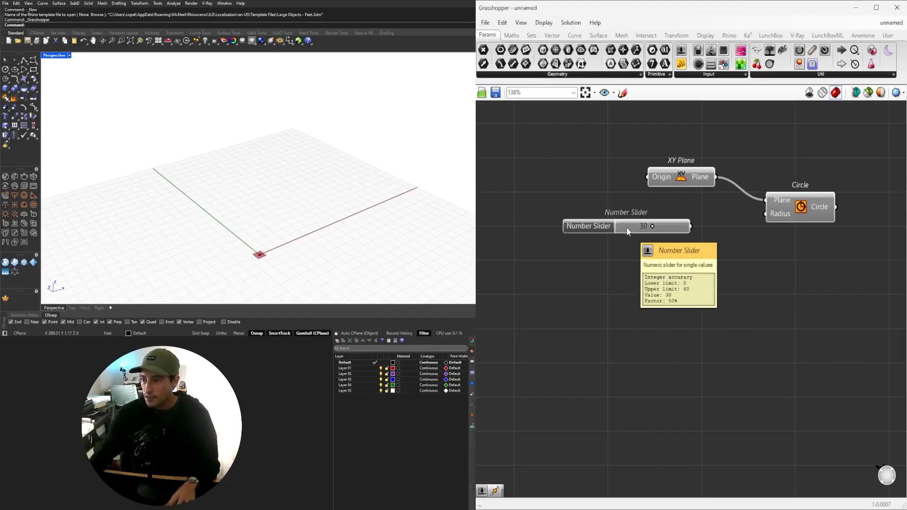
{"action": "left_click_drag", "start_coordinate": [597, 229], "coordinate": [625, 228]}
{"action": "left_click_drag", "start_coordinate": [719, 226], "coordinate": [765, 213]}
{"action": "left_click_drag", "start_coordinate": [611, 230], "coordinate": [630, 223]}
- Set the circle's radius slider to 45
{"action": "scroll", "coordinate": [683, 227], "scroll_direction": "up", "scroll_amount": 4}
{"action": "left_click_drag", "start_coordinate": [713, 213], "coordinate": [747, 213]}
{"action": "scroll", "coordinate": [243, 201], "scroll_direction": "up", "scroll_amount": 3}
{"action": "scroll", "coordinate": [244, 201], "scroll_direction": "up", "scroll_amount": 4}
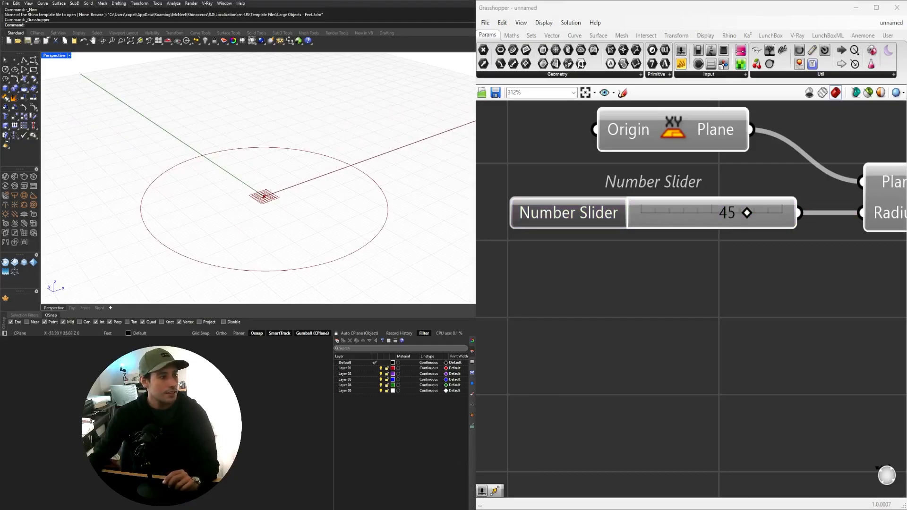
- Insert the Z_SCALE MODEL1 file into the Rhino model as an embedded block instance, placing it outside the circle
{"action": "left_click_drag", "start_coordinate": [268, 194], "coordinate": [269, 193]}
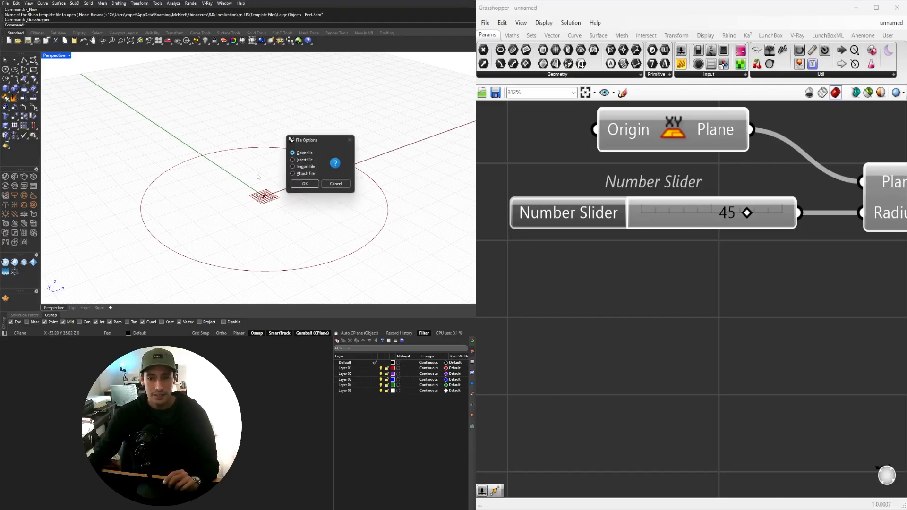
{"action": "left_click", "coordinate": [304, 160]}
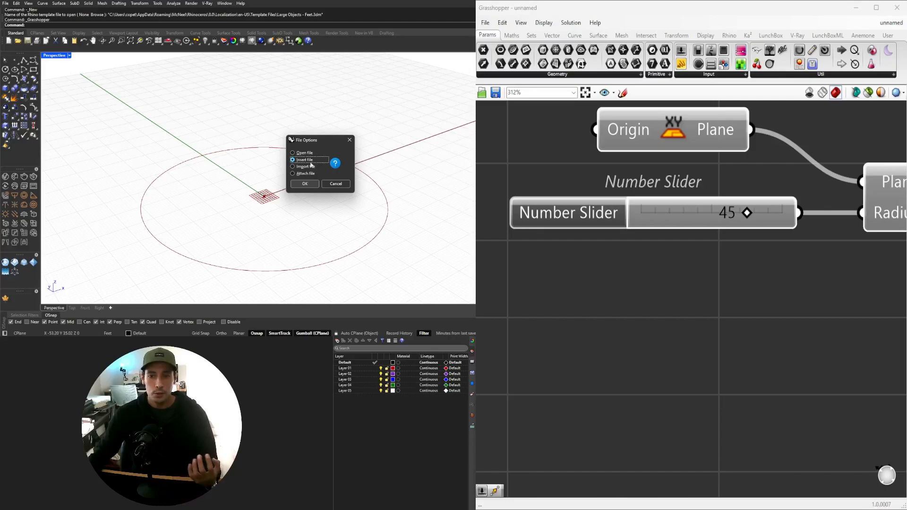
{"action": "left_click", "coordinate": [304, 184]}
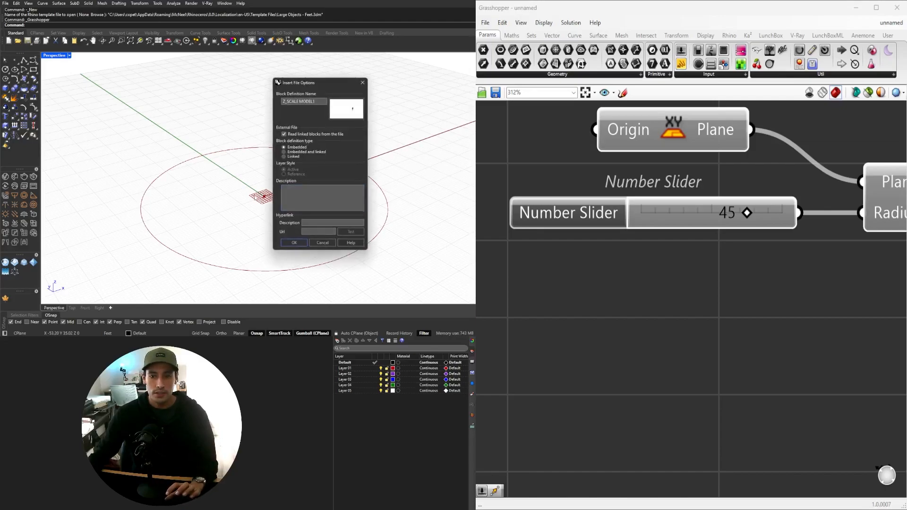
{"action": "left_click", "coordinate": [295, 243]}
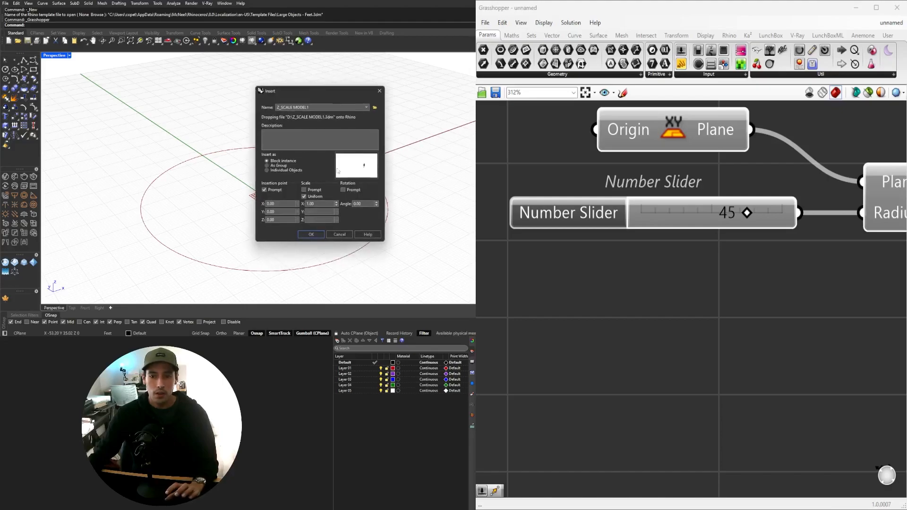
{"action": "left_click", "coordinate": [312, 235]}
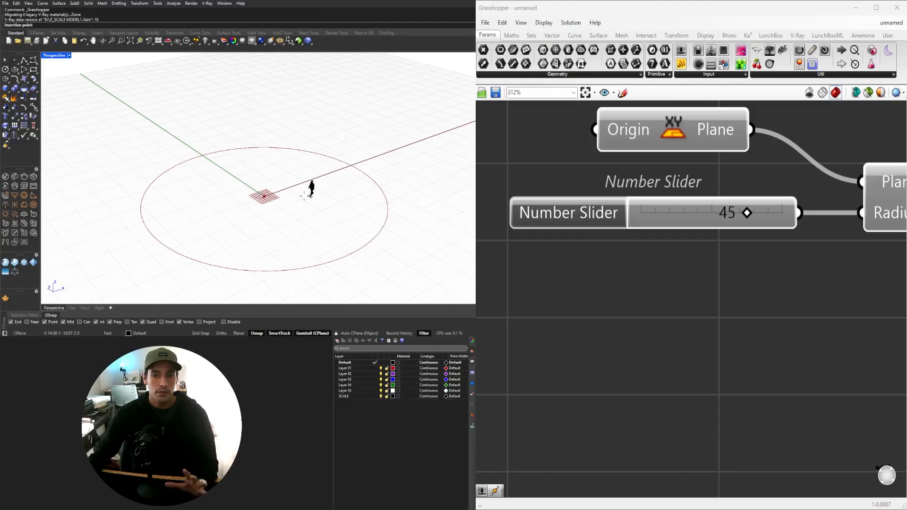
{"action": "scroll", "coordinate": [263, 193], "scroll_direction": "down", "scroll_amount": 2}
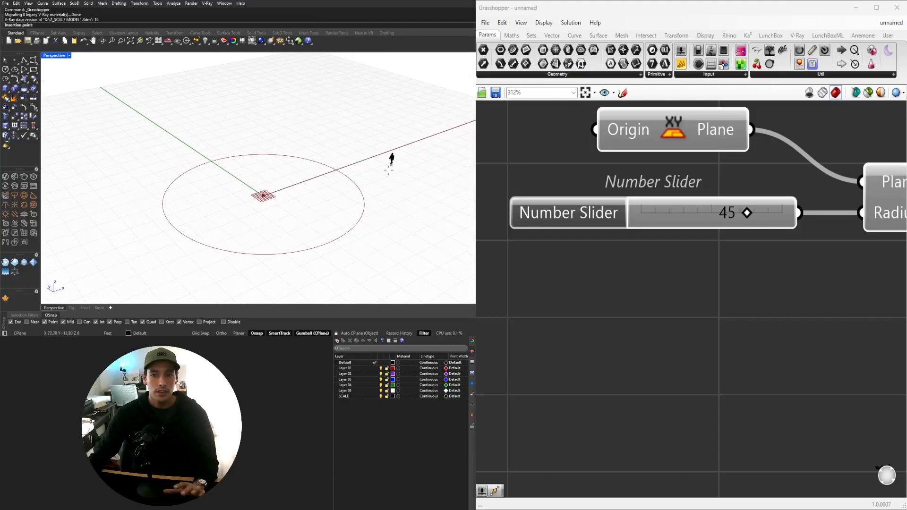
{"action": "left_click", "coordinate": [137, 228]}
- Move the inserted human scale figure to the centre of the circle
{"action": "scroll", "coordinate": [142, 229], "scroll_direction": "up", "scroll_amount": 2}
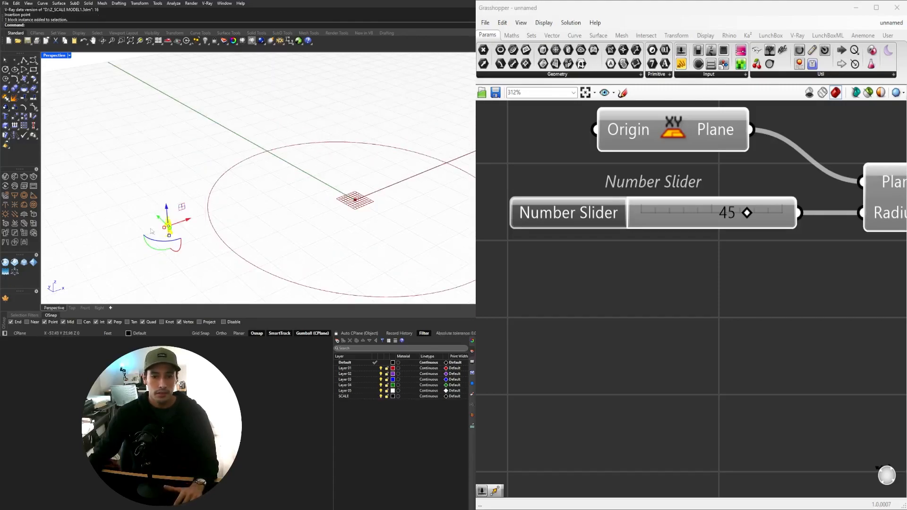
{"action": "left_click", "coordinate": [169, 236]}
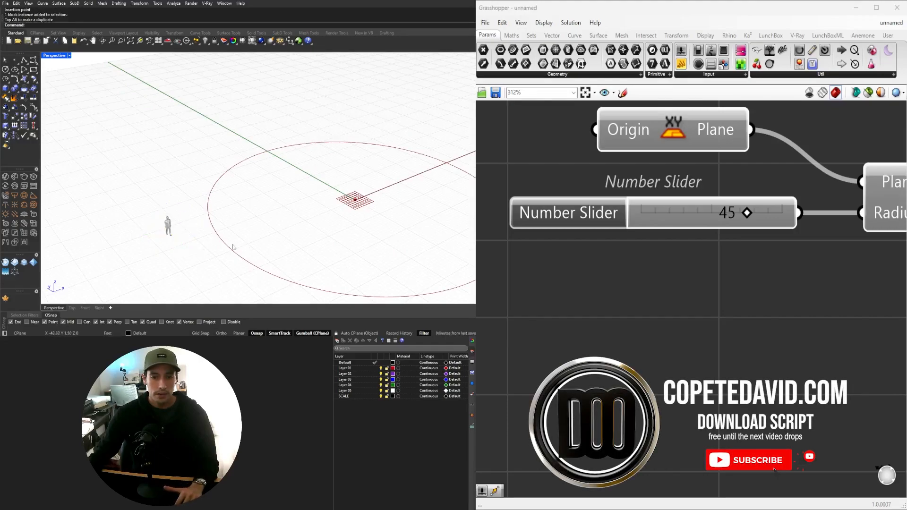
{"action": "scroll", "coordinate": [170, 236], "scroll_direction": "up", "scroll_amount": 3}
{"action": "scroll", "coordinate": [170, 236], "scroll_direction": "down", "scroll_amount": 5}
{"action": "left_click", "coordinate": [185, 220]}
{"action": "left_click", "coordinate": [265, 211]}
{"action": "right_click_drag", "start_coordinate": [266, 210], "coordinate": [209, 263]}
{"action": "left_click", "coordinate": [201, 223]}
{"action": "left_click_drag", "start_coordinate": [203, 208], "coordinate": [333, 141]}
{"action": "left_click", "coordinate": [348, 189]}
{"action": "right_click_drag", "start_coordinate": [348, 190], "coordinate": [310, 180]}
{"action": "right_click_drag", "start_coordinate": [343, 193], "coordinate": [310, 188], "text": "shift"}
- Adjust the circle's radius slider to 39 to suit the human scale figure
{"action": "scroll", "coordinate": [328, 177], "scroll_direction": "up", "scroll_amount": 8}
{"action": "scroll", "coordinate": [361, 154], "scroll_direction": "down", "scroll_amount": 5}
{"action": "scroll", "coordinate": [301, 194], "scroll_direction": "down", "scroll_amount": 2}
{"action": "scroll", "coordinate": [690, 213], "scroll_direction": "up", "scroll_amount": 3}
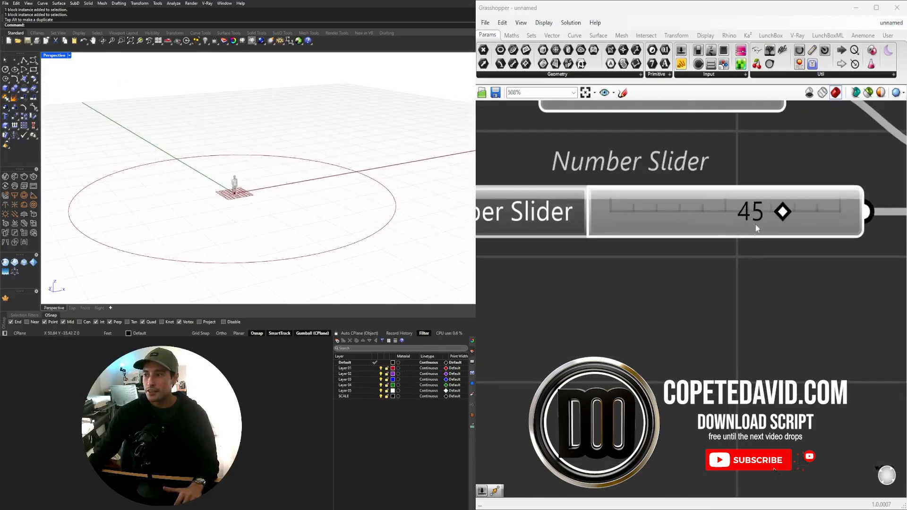
{"action": "left_click_drag", "start_coordinate": [781, 213], "coordinate": [749, 215]}
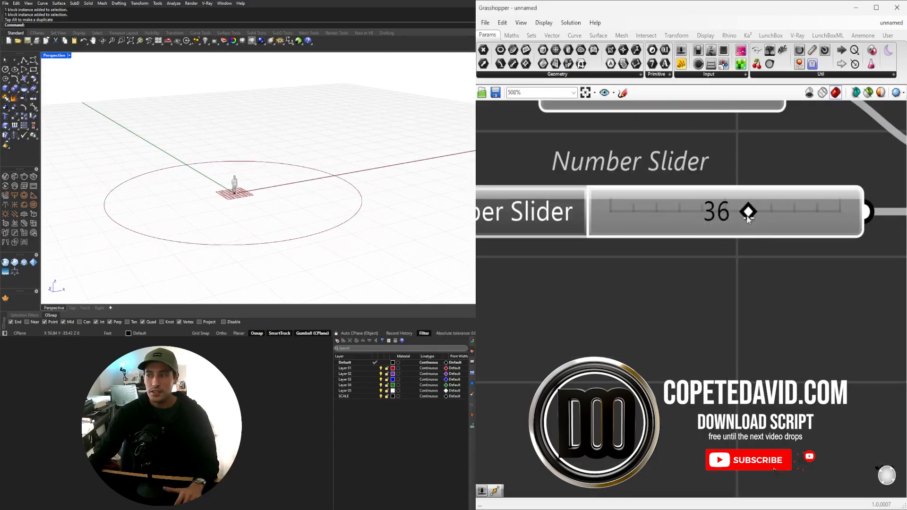
{"action": "scroll", "coordinate": [728, 245], "scroll_direction": "down", "scroll_amount": 4}
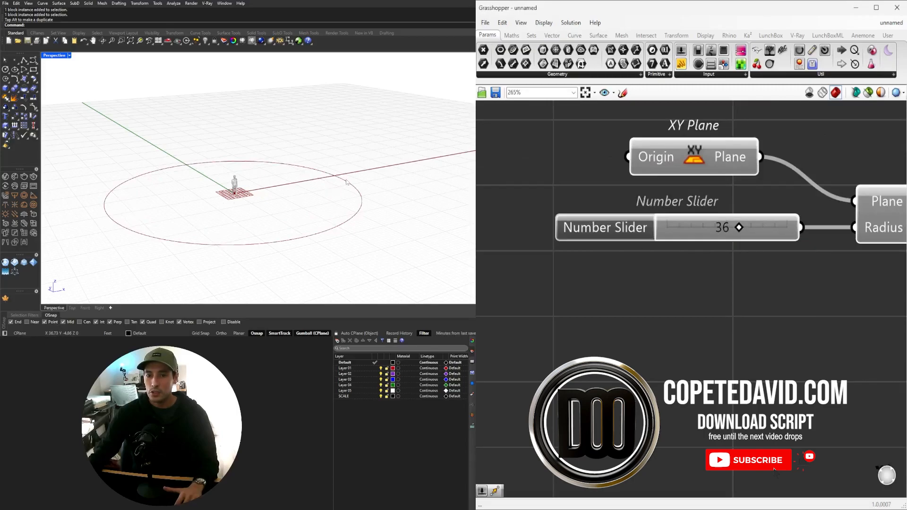
{"action": "scroll", "coordinate": [581, 296], "scroll_direction": "down", "scroll_amount": 1}
{"action": "scroll", "coordinate": [700, 251], "scroll_direction": "up", "scroll_amount": 4}
{"action": "mouse_move", "coordinate": [749, 255]}
{"action": "left_mouse_down"}
{"action": "mouse_move", "coordinate": [795, 256]}
{"action": "mouse_move", "coordinate": [756, 255]}
{"action": "left_mouse_up"}
{"action": "scroll", "coordinate": [620, 308], "scroll_direction": "down", "scroll_amount": 6}
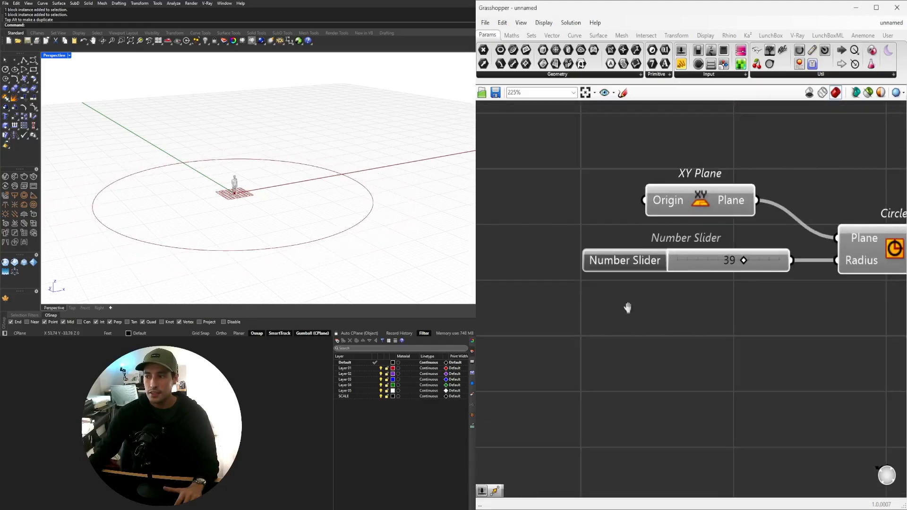
- Rearrange the canvas by moving the radius slider and the Circle component closer together
{"action": "right_click_drag", "start_coordinate": [607, 332], "coordinate": [546, 332]}
{"action": "left_click_drag", "start_coordinate": [637, 260], "coordinate": [687, 259]}
{"action": "left_click", "coordinate": [591, 310]}
{"action": "right_click_drag", "start_coordinate": [239, 183], "coordinate": [381, 192]}
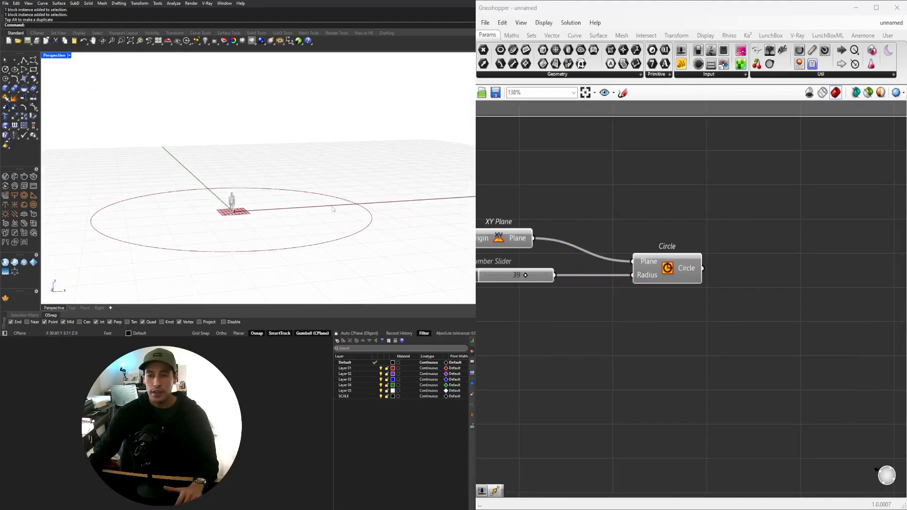
{"action": "double_click", "coordinate": [727, 288]}
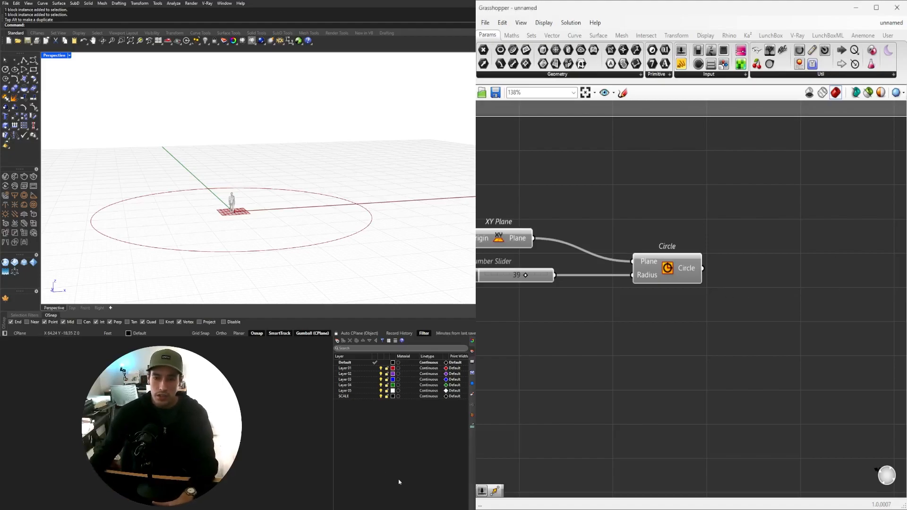
{"action": "mouse_move", "coordinate": [395, 142]}
{"action": "right_mouse_down"}
{"action": "mouse_move", "coordinate": [364, 145]}
{"action": "mouse_move", "coordinate": [380, 139]}
{"action": "right_mouse_up"}
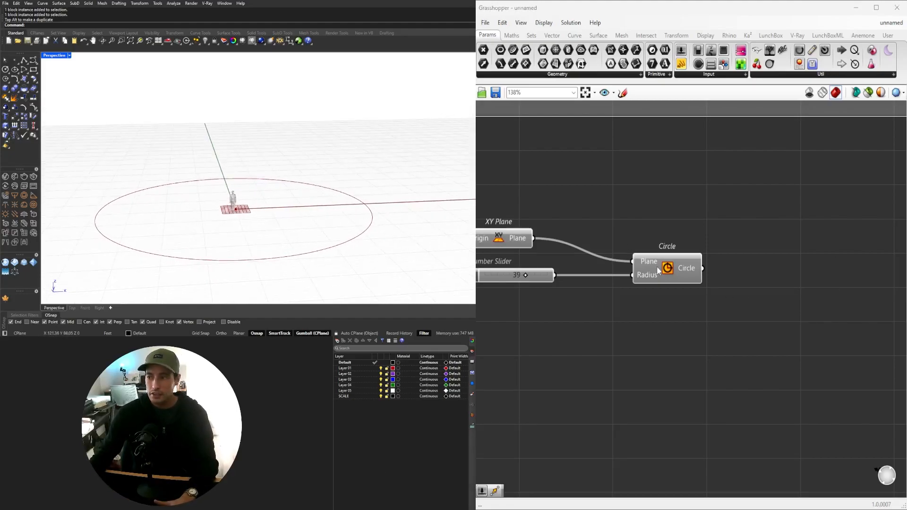
{"action": "left_click_drag", "start_coordinate": [659, 270], "coordinate": [647, 269]}
- Add a Perp Frame component after the Circle component and connect the Circle output to its Curve input
{"action": "double_click", "coordinate": [753, 274]}
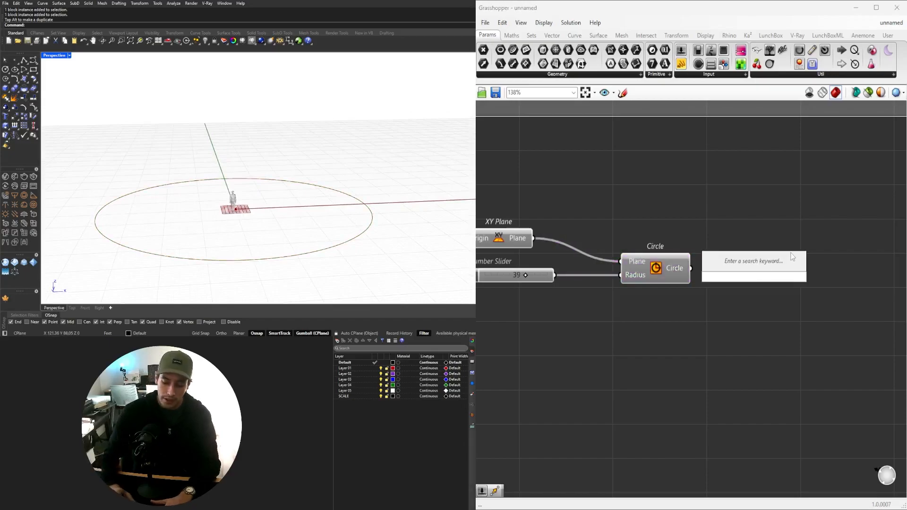
{"action": "type", "text": "per"}
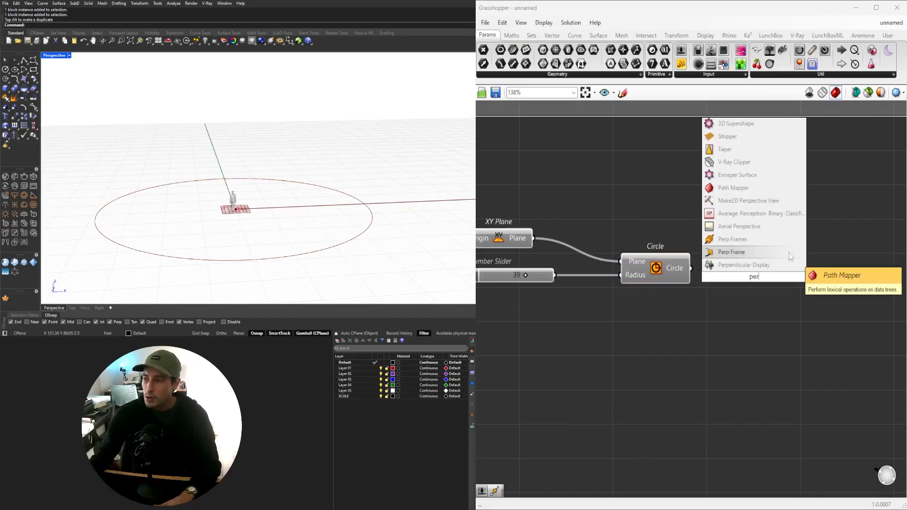
{"action": "left_click", "coordinate": [733, 252]}
{"action": "left_click_drag", "start_coordinate": [753, 279], "coordinate": [814, 283]}
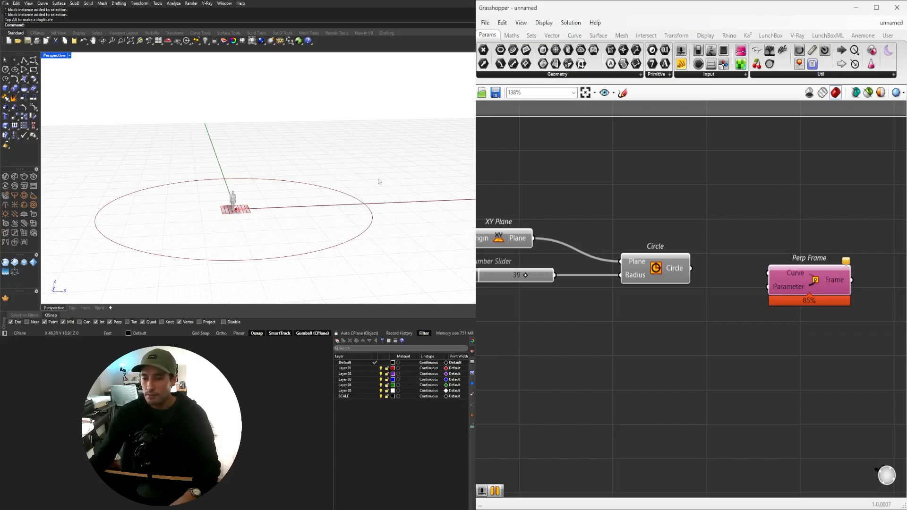
{"action": "left_click_drag", "start_coordinate": [753, 278], "coordinate": [740, 301]}
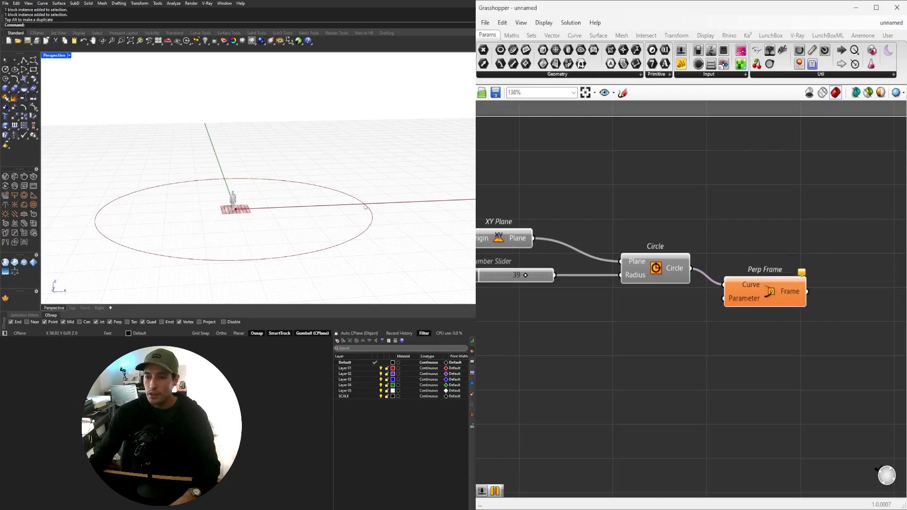
- Add a number slider with value .500 below the Circle component and connect it to the Perp Frame's Parameter input
{"action": "double_click", "coordinate": [619, 353]}
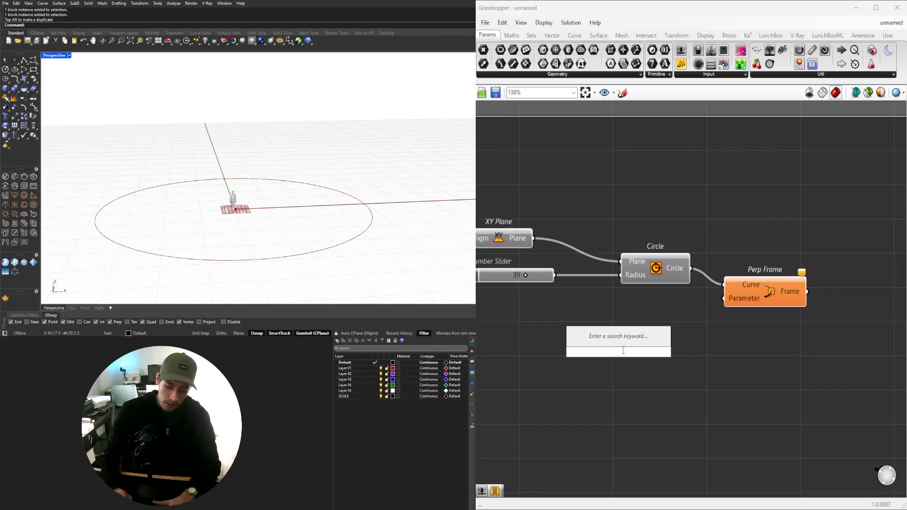
{"action": "type", "text": ".500"}
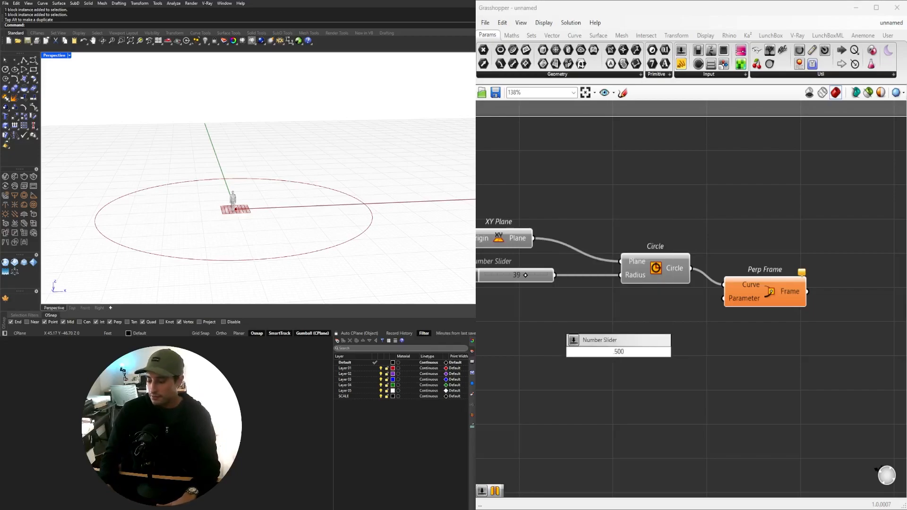
{"action": "key", "text": "Return"}
{"action": "left_click_drag", "start_coordinate": [590, 358], "coordinate": [618, 321]}
{"action": "left_click", "coordinate": [656, 340]}
{"action": "left_click_drag", "start_coordinate": [759, 301], "coordinate": [800, 285]}
{"action": "left_click", "coordinate": [727, 320]}
{"action": "left_click_drag", "start_coordinate": [712, 314], "coordinate": [753, 287]}
- Test the frame's position by moving the Perp Frame's Parameter slider to 1.000 and then to 0.000
{"action": "scroll", "coordinate": [673, 316], "scroll_direction": "up", "scroll_amount": 5}
{"action": "left_click_drag", "start_coordinate": [674, 312], "coordinate": [826, 317]}
{"action": "scroll", "coordinate": [556, 317], "scroll_direction": "down", "scroll_amount": 2}
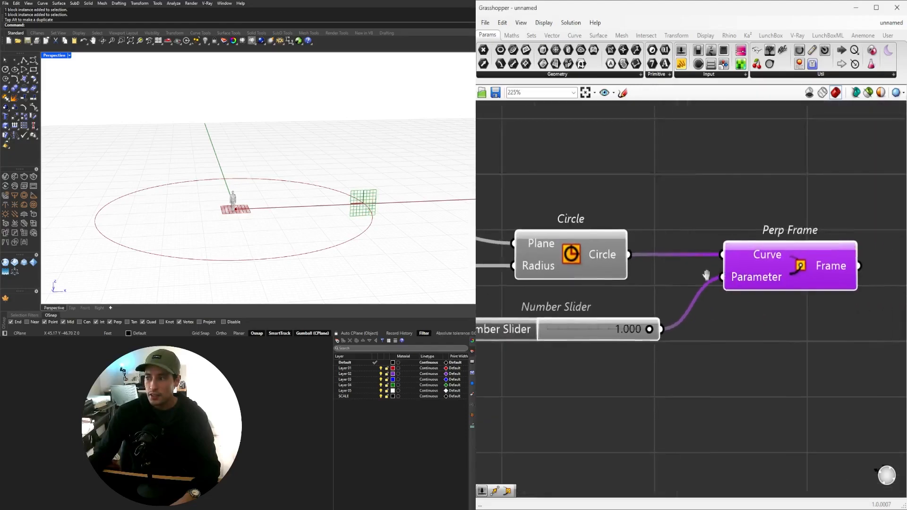
{"action": "right_click_drag", "start_coordinate": [572, 340], "coordinate": [680, 322]}
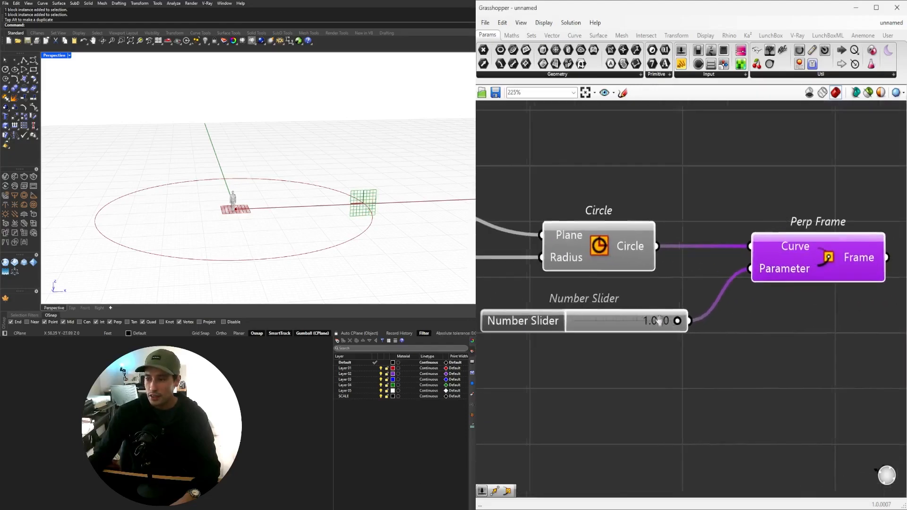
{"action": "left_click_drag", "start_coordinate": [680, 321], "coordinate": [561, 323]}
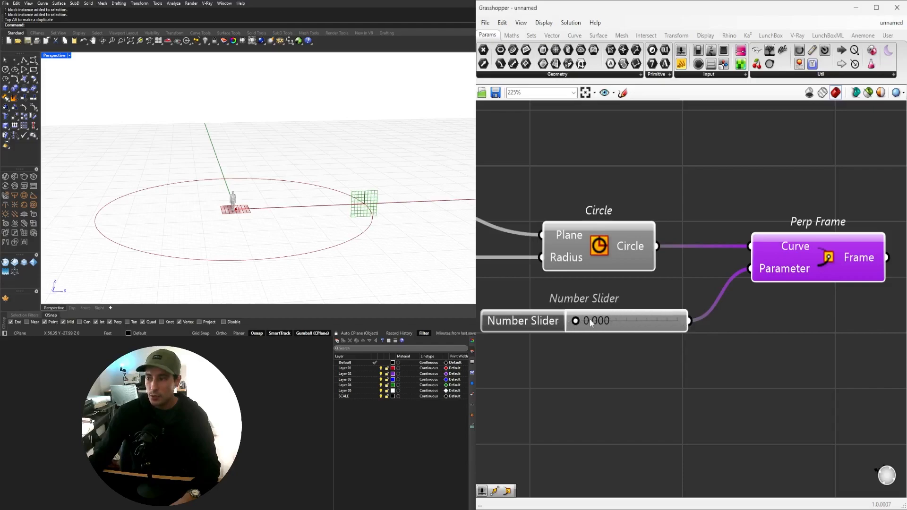
- Reparameterize the Curve input of the Perp Frame component
{"action": "scroll", "coordinate": [769, 256], "scroll_direction": "down", "scroll_amount": 2}
{"action": "right_click", "coordinate": [667, 252]}
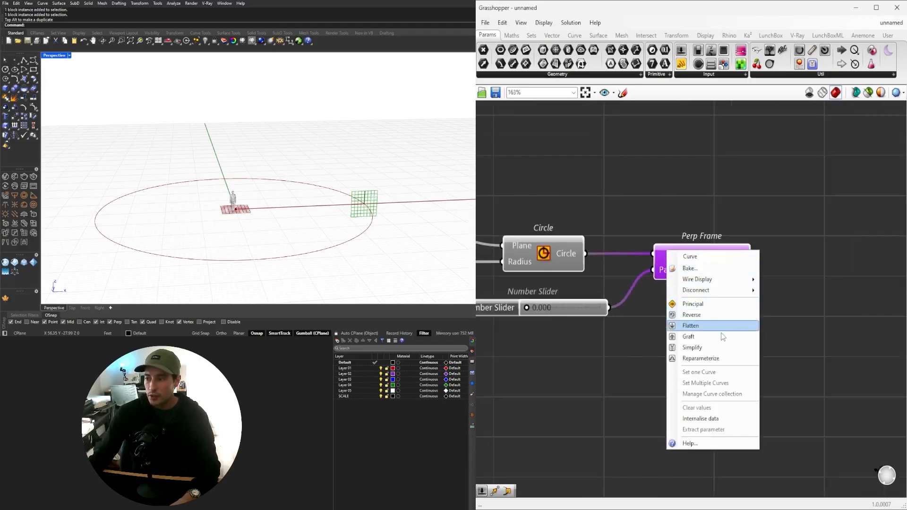
{"action": "left_click", "coordinate": [718, 360]}
- Test the reparameterized frame along the circle and set its Parameter slider to 0.5
{"action": "scroll", "coordinate": [635, 310], "scroll_direction": "up", "scroll_amount": 4}
{"action": "left_click_drag", "start_coordinate": [676, 307], "coordinate": [752, 307]}
{"action": "double_click", "coordinate": [751, 305]}
{"action": "type", "text": "."}
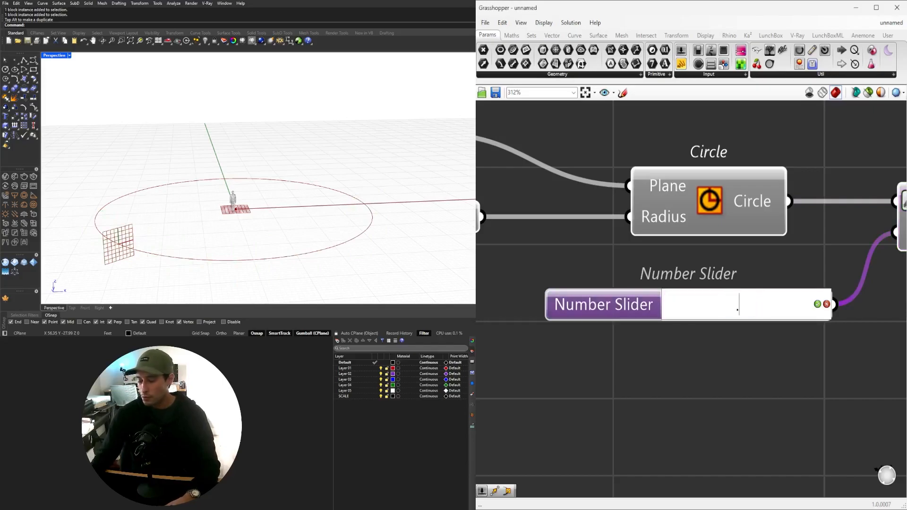
{"action": "type", "text": "5"}
{"action": "key", "text": "Return"}
- Set the Perp Frame's Parameter slider to 0 so the frame sits at the circle's start
{"action": "double_click", "coordinate": [745, 305]}
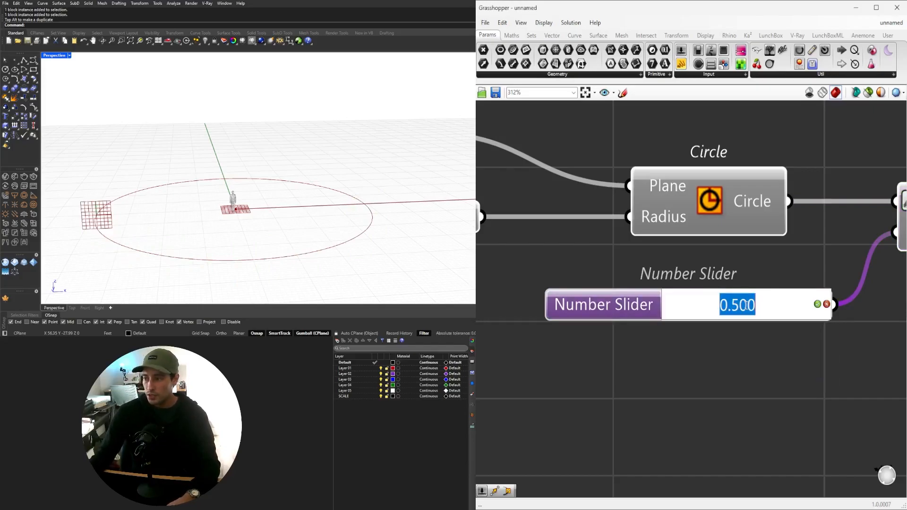
{"action": "type", "text": "0"}
{"action": "key", "text": "Return"}
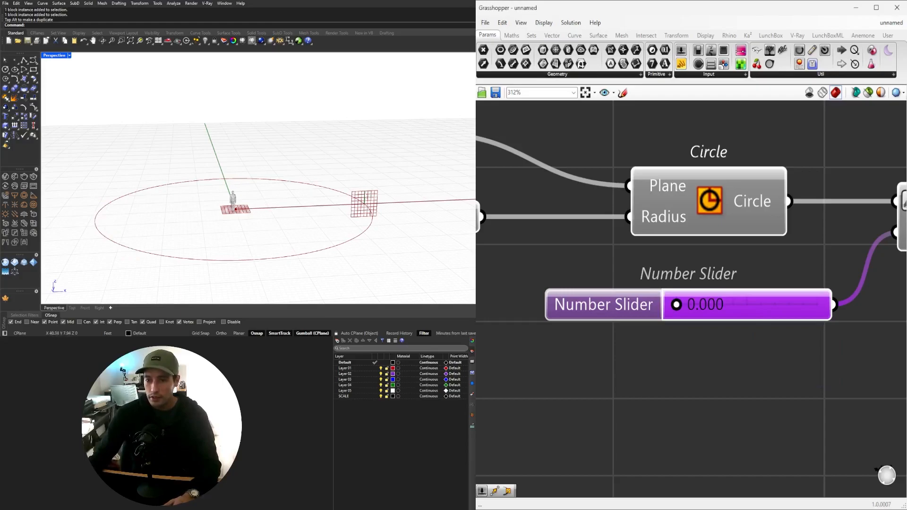
{"action": "scroll", "coordinate": [769, 316], "scroll_direction": "down", "scroll_amount": 4}
{"action": "right_click_drag", "start_coordinate": [766, 315], "coordinate": [652, 312]}
{"action": "left_click_drag", "start_coordinate": [653, 313], "coordinate": [668, 313]}
{"action": "left_click", "coordinate": [727, 346]}
- Add a second Circle component after the Perp Frame and connect the Frame output to its Plane input
{"action": "scroll", "coordinate": [737, 331], "scroll_direction": "down", "scroll_amount": 1}
{"action": "right_click_drag", "start_coordinate": [758, 337], "coordinate": [659, 322]}
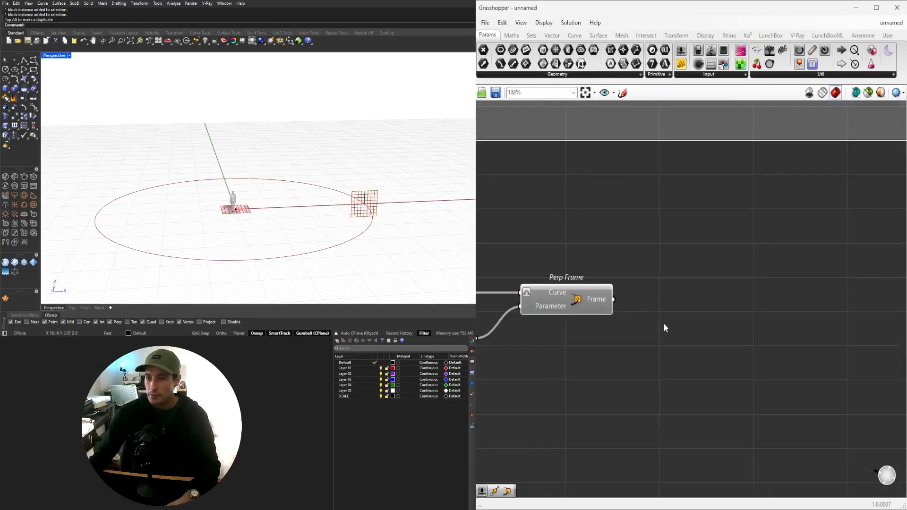
{"action": "double_click", "coordinate": [684, 327]}
{"action": "type", "text": "cir"}
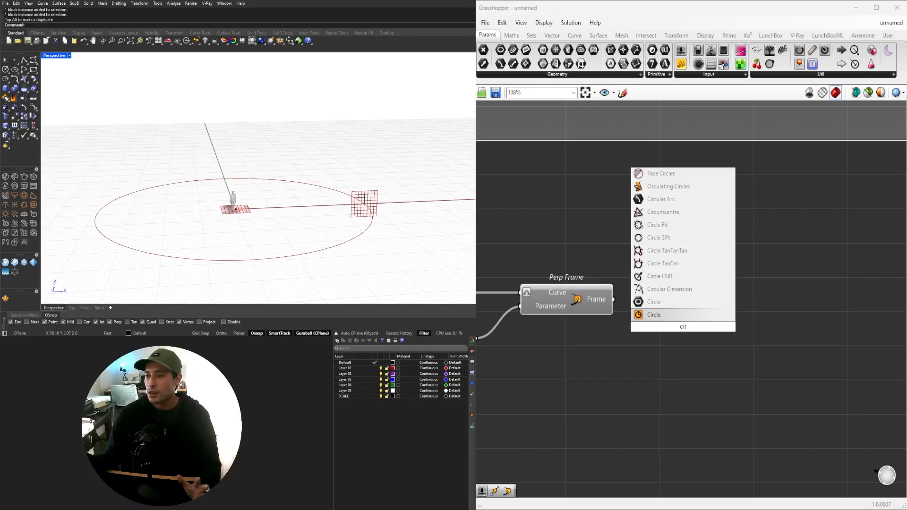
{"action": "left_click", "coordinate": [678, 314]}
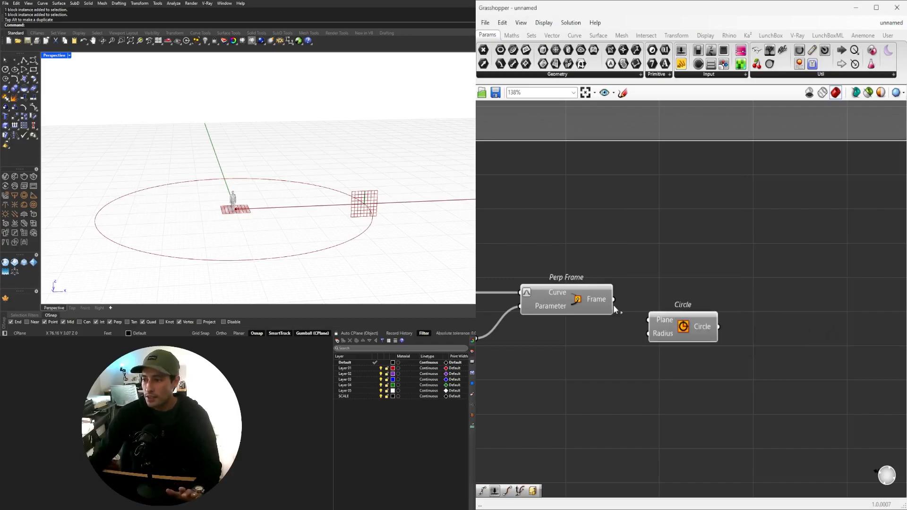
{"action": "left_click_drag", "start_coordinate": [615, 300], "coordinate": [740, 348]}
{"action": "left_click", "coordinate": [571, 391]}
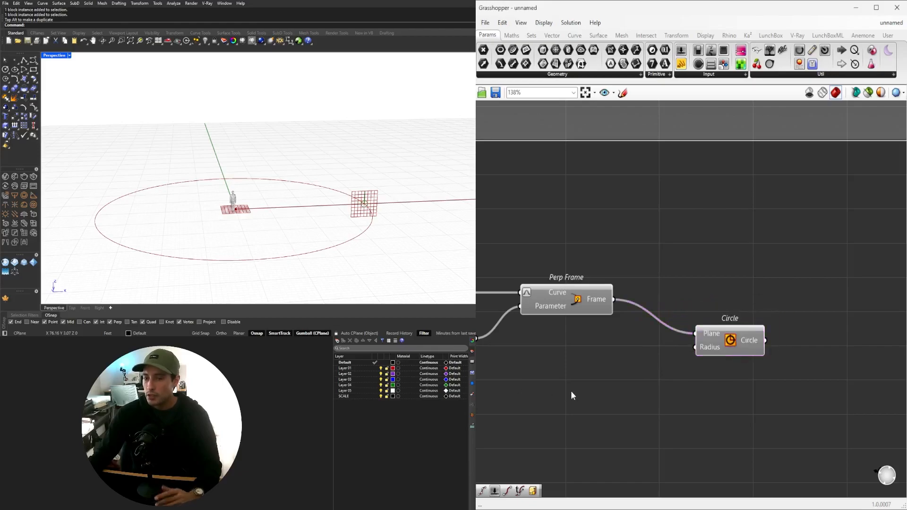
- Add a number slider with value 15.5 and connect it to the second Circle's Radius input
{"action": "double_click", "coordinate": [569, 386]}
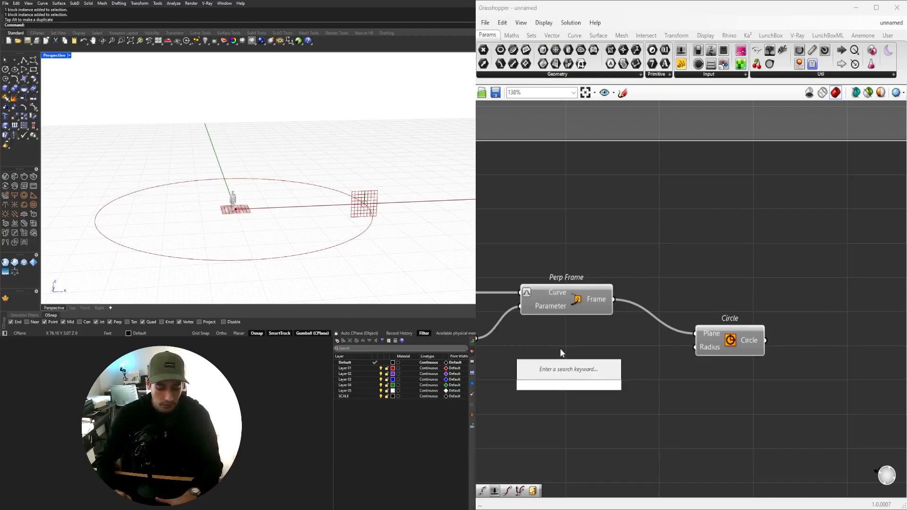
{"action": "type", "text": "15.5"}
{"action": "key", "text": "Return"}
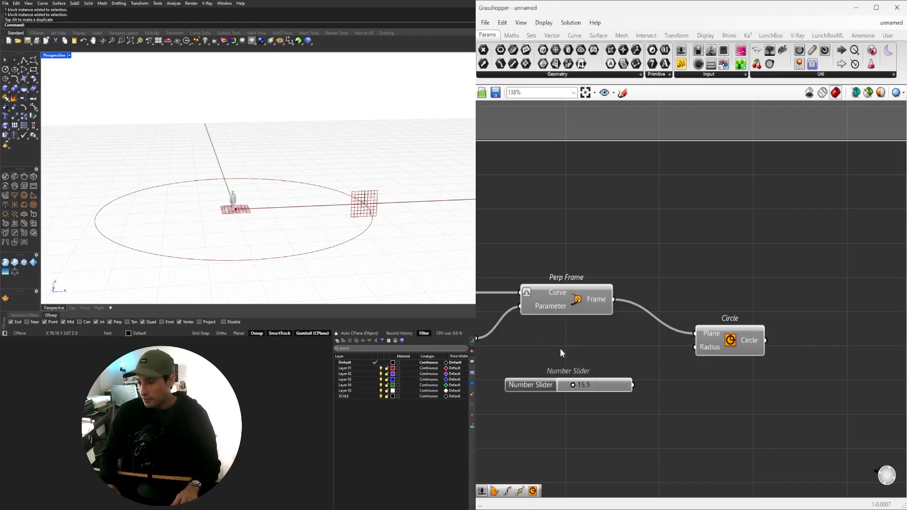
{"action": "left_click_drag", "start_coordinate": [530, 385], "coordinate": [531, 357]}
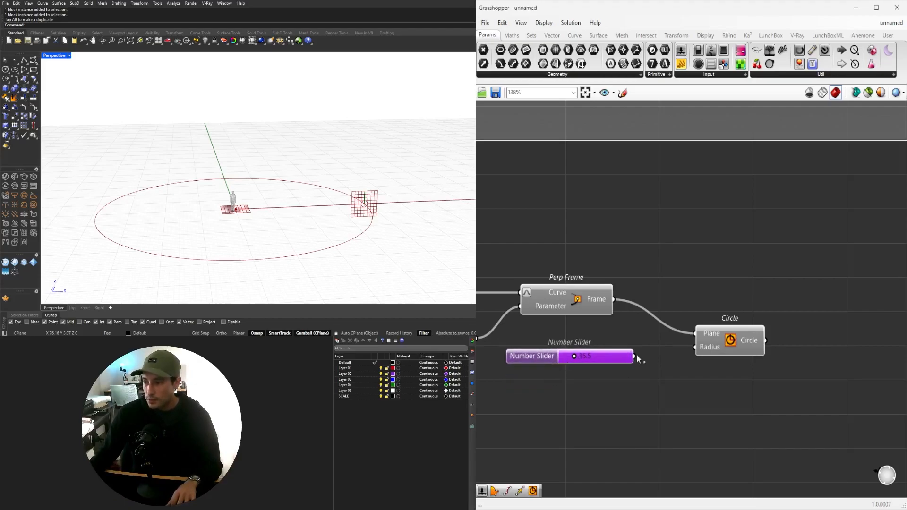
{"action": "left_click_drag", "start_coordinate": [634, 356], "coordinate": [711, 346]}
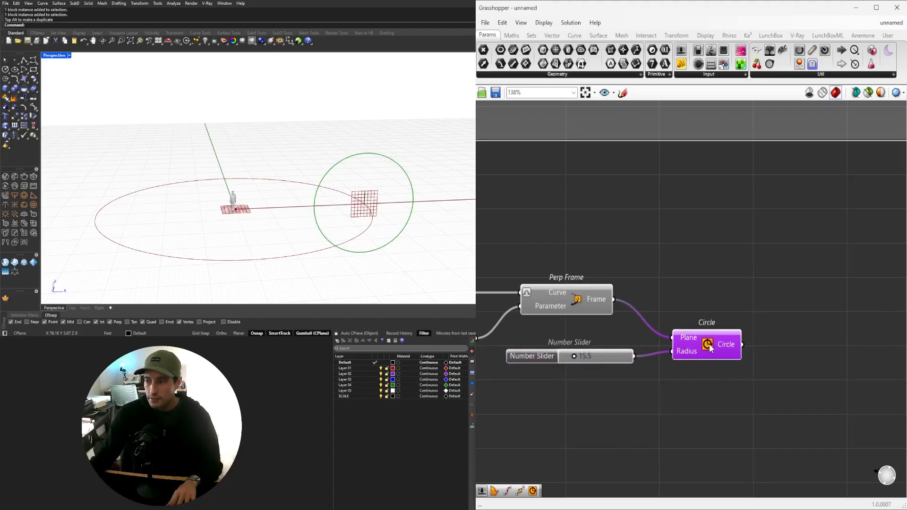
- Adjust the second circle's radius slider to 17.7
{"action": "scroll", "coordinate": [591, 357], "scroll_direction": "up", "scroll_amount": 3}
{"action": "left_click_drag", "start_coordinate": [564, 356], "coordinate": [566, 354]}
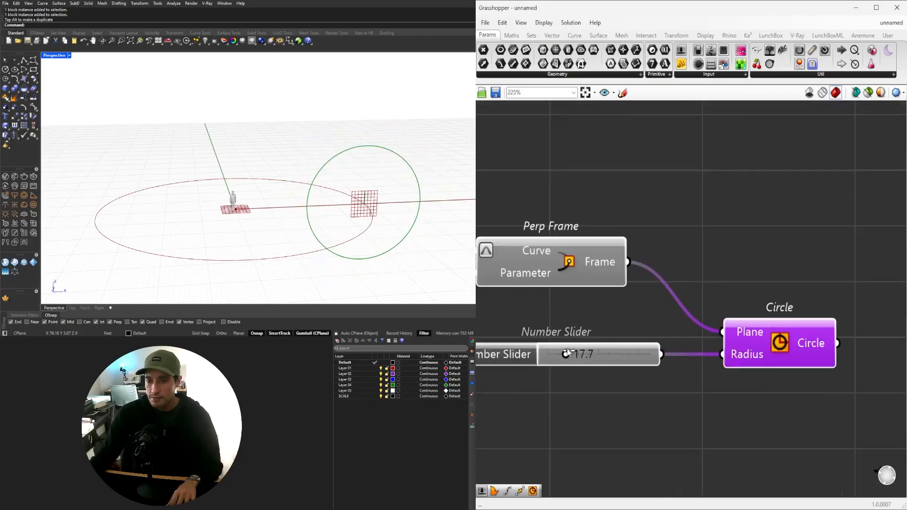
{"action": "right_click_drag", "start_coordinate": [250, 194], "coordinate": [298, 194]}
{"action": "scroll", "coordinate": [259, 199], "scroll_direction": "down", "scroll_amount": 4}
{"action": "scroll", "coordinate": [302, 187], "scroll_direction": "up", "scroll_amount": 4}
{"action": "scroll", "coordinate": [349, 227], "scroll_direction": "down", "scroll_amount": 4}
{"action": "right_click_drag", "start_coordinate": [352, 224], "coordinate": [402, 221]}
{"action": "scroll", "coordinate": [669, 311], "scroll_direction": "down", "scroll_amount": 3}
{"action": "left_click", "coordinate": [730, 290]}
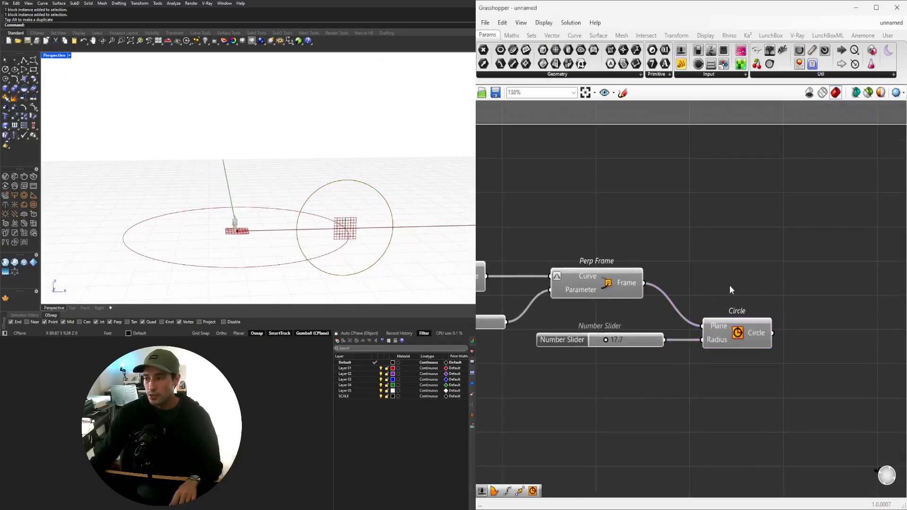
- Add a Sweep1 component after the second Circle and connect that Circle's output to its Sections input
{"action": "double_click", "coordinate": [725, 263]}
{"action": "type", "text": "swee"}
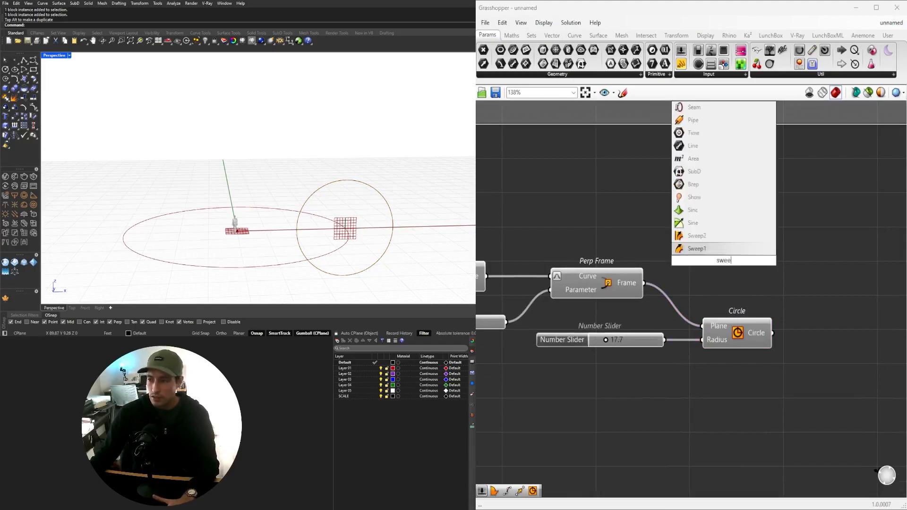
{"action": "left_click", "coordinate": [708, 251]}
{"action": "right_click_drag", "start_coordinate": [800, 271], "coordinate": [739, 301]}
{"action": "left_click_drag", "start_coordinate": [653, 279], "coordinate": [804, 259]}
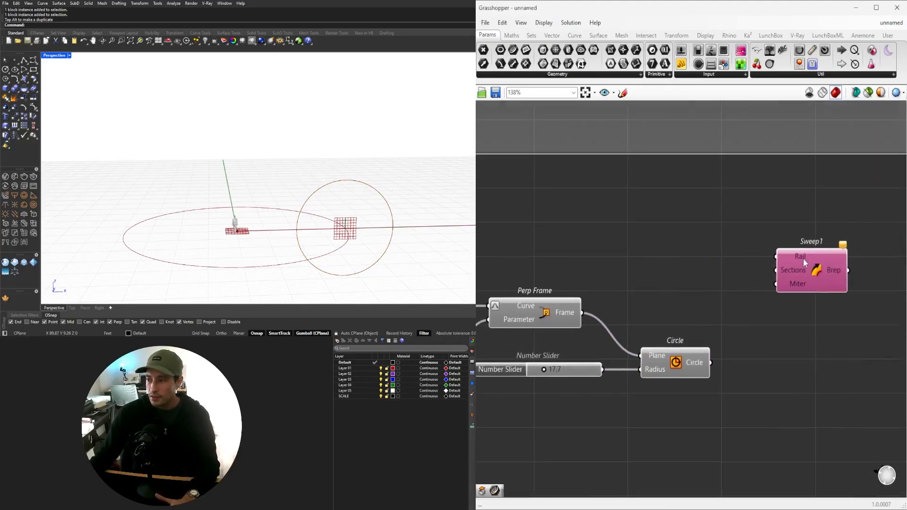
{"action": "scroll", "coordinate": [779, 291], "scroll_direction": "down", "scroll_amount": 2}
{"action": "left_click", "coordinate": [713, 346]}
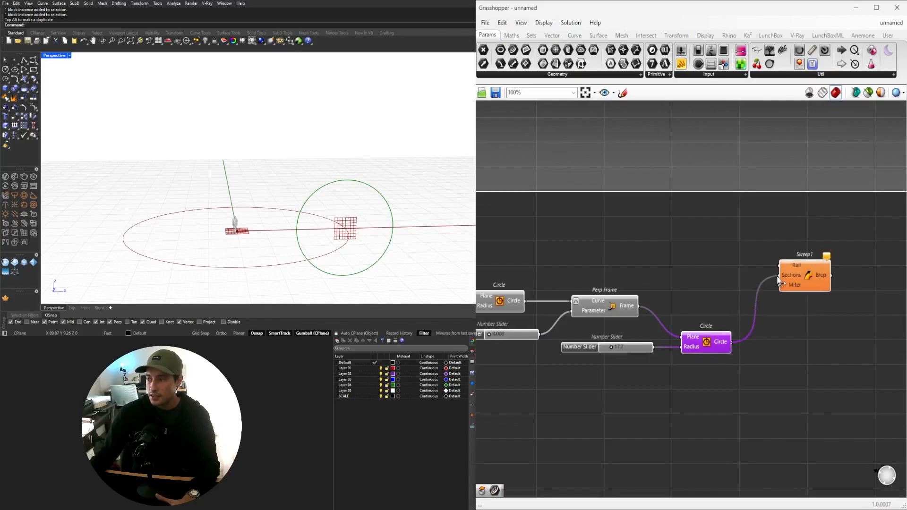
{"action": "left_click_drag", "start_coordinate": [801, 274], "coordinate": [812, 285]}
- Connect the base Circle's output to the Rail input of the Sweep1 component
{"action": "right_click_drag", "start_coordinate": [595, 305], "coordinate": [748, 298]}
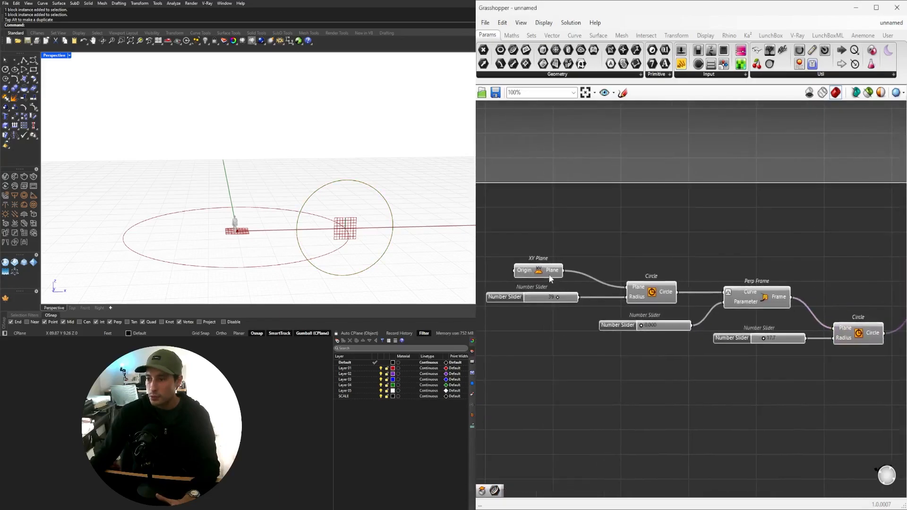
{"action": "right_click_drag", "start_coordinate": [692, 291], "coordinate": [517, 291]}
{"action": "left_click_drag", "start_coordinate": [502, 293], "coordinate": [769, 268]}
- Rearrange the Perp Frame, second Circle, Sweep1 and their sliders so the rail wire runs clear above them
{"action": "left_click_drag", "start_coordinate": [730, 386], "coordinate": [591, 290]}
{"action": "left_click_drag", "start_coordinate": [575, 311], "coordinate": [575, 325]}
{"action": "left_click_drag", "start_coordinate": [698, 387], "coordinate": [568, 304]}
{"action": "left_click_drag", "start_coordinate": [581, 302], "coordinate": [576, 315]}
{"action": "left_click", "coordinate": [634, 310]}
{"action": "left_click_drag", "start_coordinate": [795, 273], "coordinate": [775, 297]}
{"action": "left_click", "coordinate": [685, 275]}
{"action": "scroll", "coordinate": [683, 373], "scroll_direction": "up", "scroll_amount": 2}
{"action": "left_click_drag", "start_coordinate": [717, 401], "coordinate": [544, 302]}
{"action": "right_click_drag", "start_coordinate": [545, 303], "coordinate": [673, 279]}
{"action": "left_click", "coordinate": [673, 281]}
{"action": "left_click_drag", "start_coordinate": [668, 272], "coordinate": [674, 285]}
{"action": "left_click", "coordinate": [657, 300]}
- Examine the swept torus and its circular section from several angles
{"action": "right_click_drag", "start_coordinate": [268, 193], "coordinate": [279, 232]}
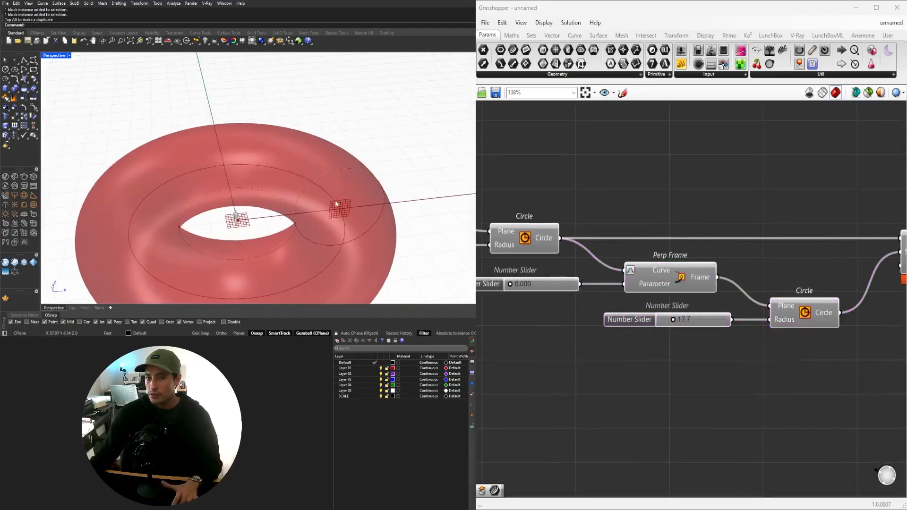
{"action": "scroll", "coordinate": [286, 159], "scroll_direction": "down", "scroll_amount": 4}
{"action": "right_click_drag", "start_coordinate": [711, 248], "coordinate": [550, 258]}
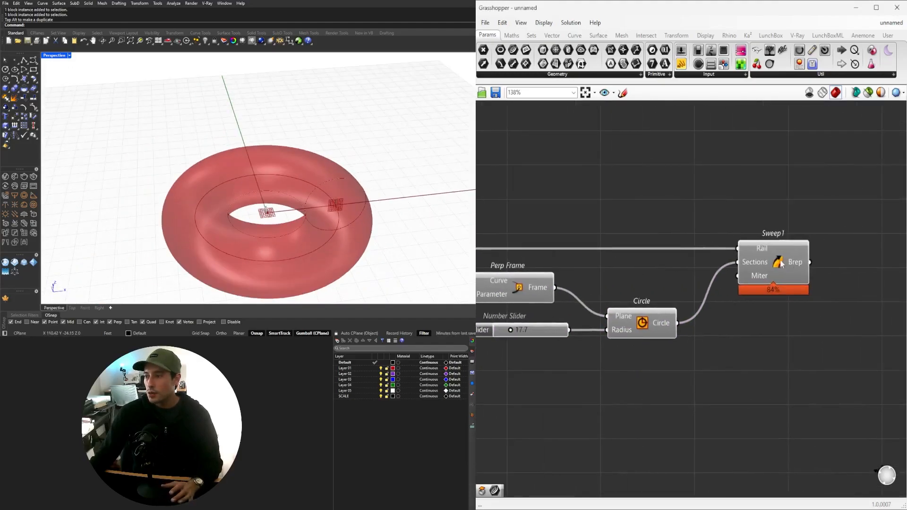
{"action": "left_click", "coordinate": [779, 263]}
{"action": "left_click", "coordinate": [654, 317]}
{"action": "scroll", "coordinate": [340, 212], "scroll_direction": "up", "scroll_amount": 5}
{"action": "right_click_drag", "start_coordinate": [341, 212], "coordinate": [334, 187]}
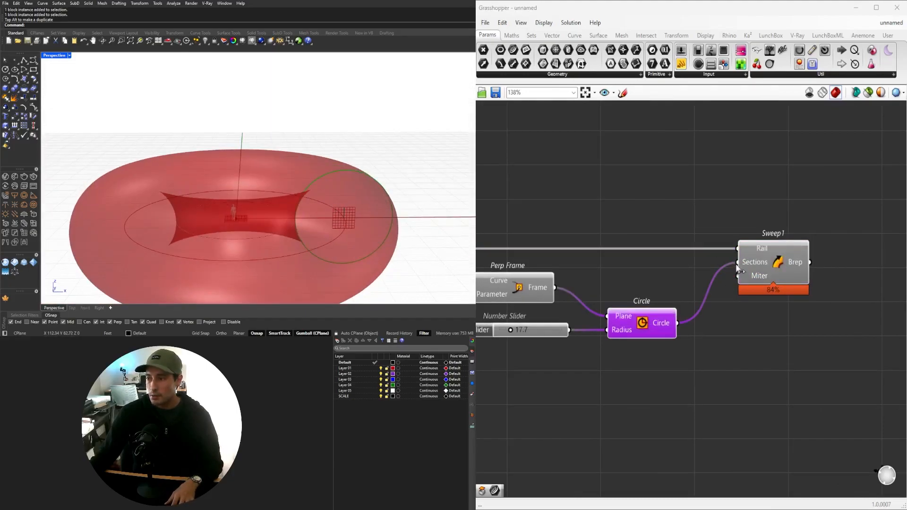
- Disconnect the second Circle from Sweep1's Sections input and move both components to make room between them
{"action": "left_click_drag", "start_coordinate": [699, 322], "coordinate": [682, 323]}
{"action": "left_click_drag", "start_coordinate": [766, 257], "coordinate": [800, 177]}
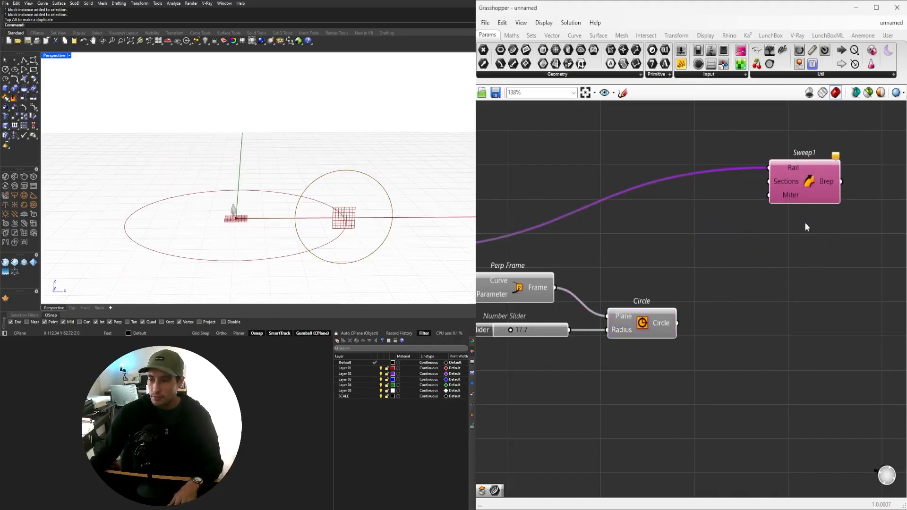
{"action": "left_click_drag", "start_coordinate": [668, 326], "coordinate": [679, 323]}
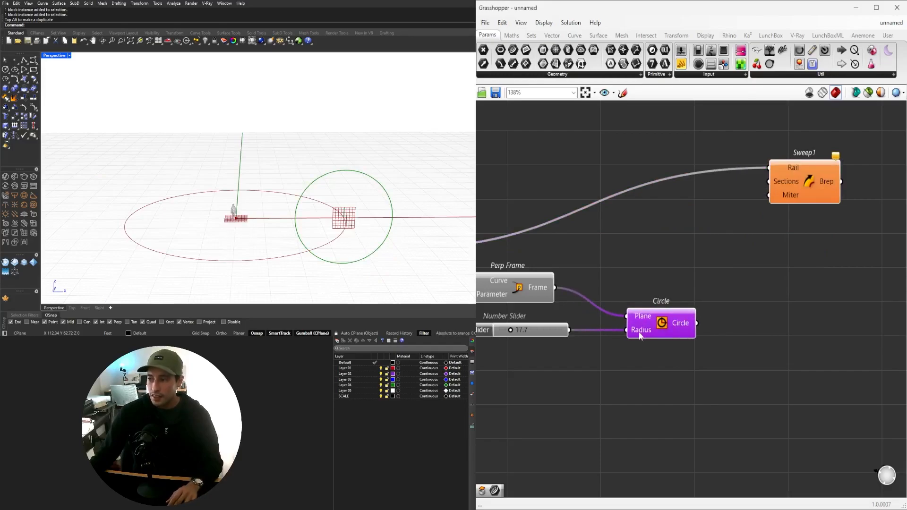
{"action": "double_click", "coordinate": [793, 330]}
{"action": "type", "text": "divide"}
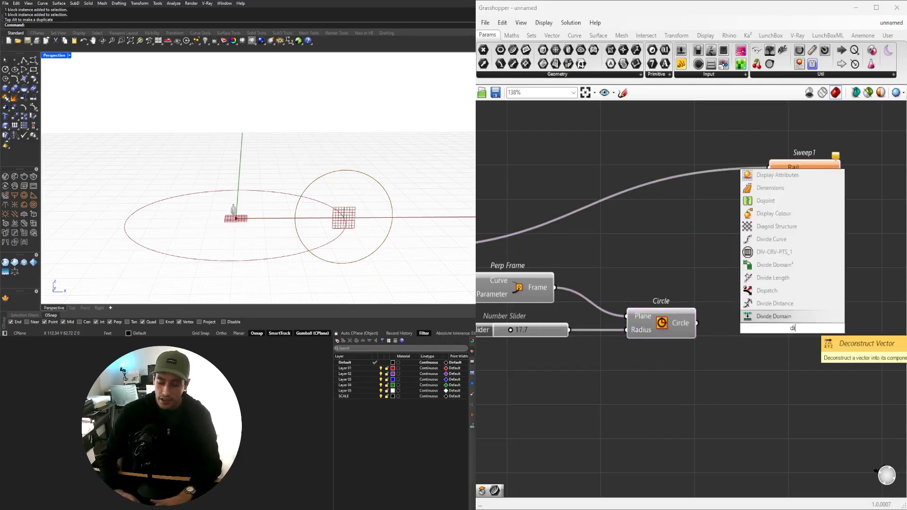
{"action": "key", "text": "Escape"}
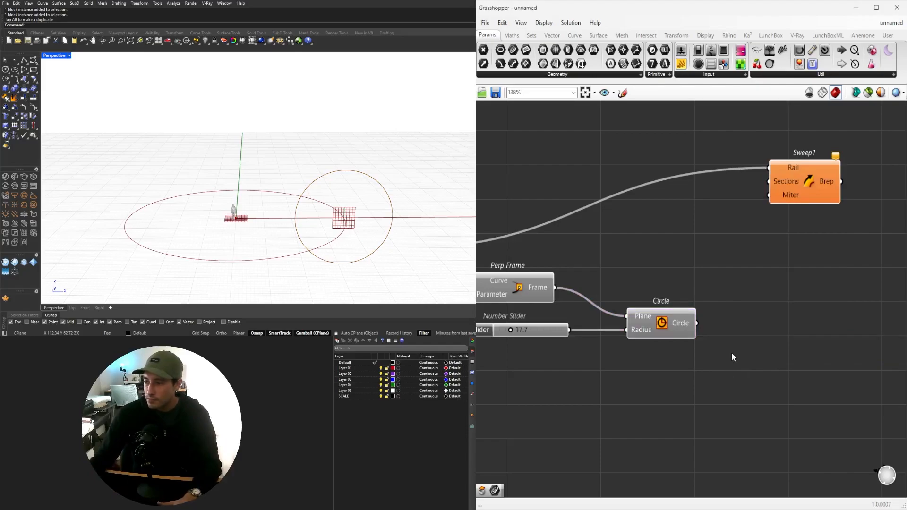
- Add a Horizontal Frame component after the second Circle and connect the Circle output to its Curve input
{"action": "double_click", "coordinate": [732, 353]}
{"action": "type", "text": "hori"}
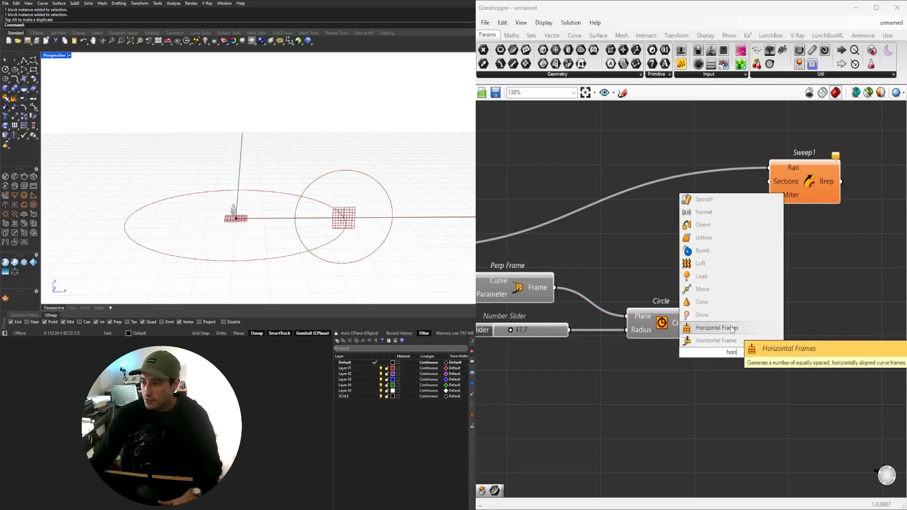
{"action": "left_click", "coordinate": [735, 347]}
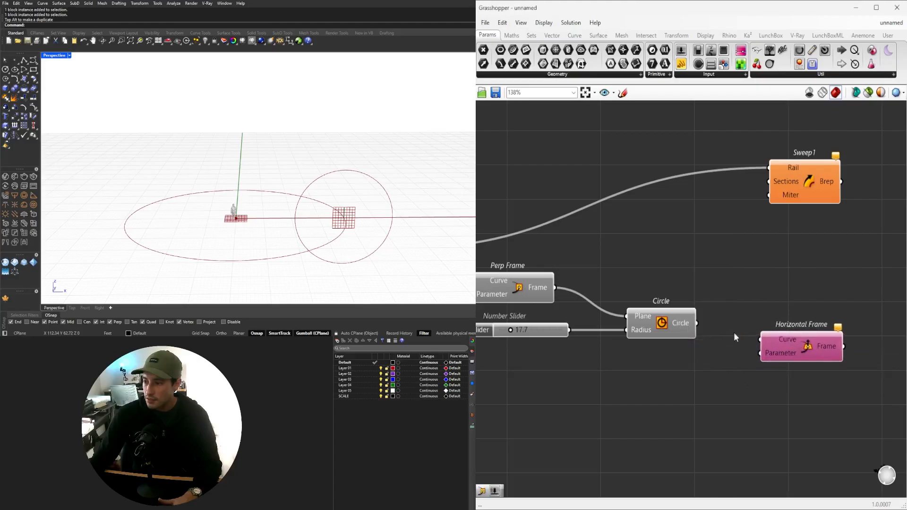
{"action": "left_click_drag", "start_coordinate": [696, 328], "coordinate": [751, 342]}
{"action": "left_click_drag", "start_coordinate": [823, 352], "coordinate": [811, 367]}
- Connect a new 0.5 number slider to the Horizontal Frame's Parameter input and reparameterize its Curve input
{"action": "double_click", "coordinate": [667, 382]}
{"action": "type", "text": "0.5"}
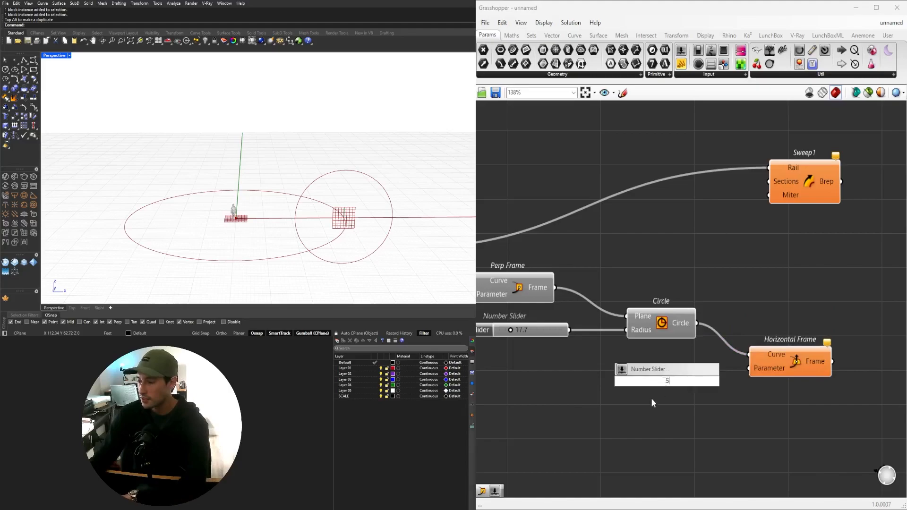
{"action": "key", "text": "Return"}
{"action": "left_click_drag", "start_coordinate": [719, 385], "coordinate": [751, 369]}
{"action": "right_click", "coordinate": [770, 354]}
{"action": "left_click", "coordinate": [825, 420]}
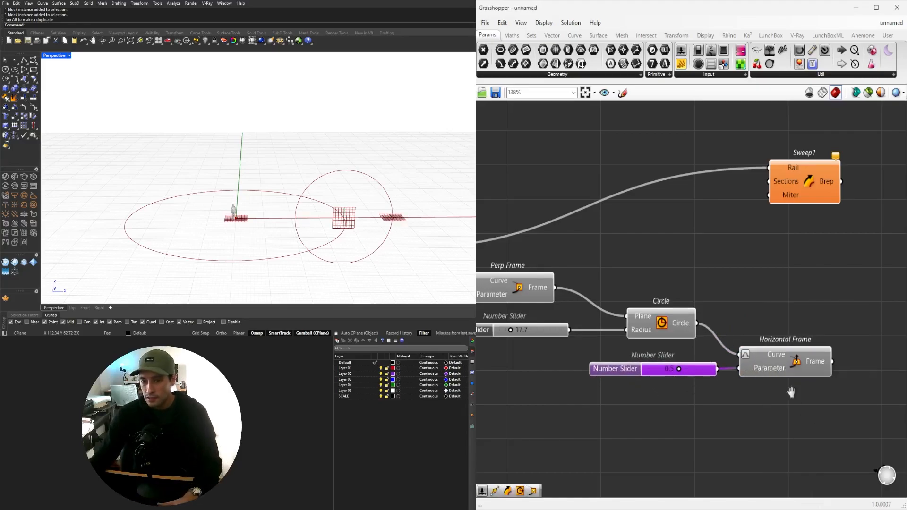
- Delete the Horizontal Frame component together with its parameter slider
{"action": "right_click_drag", "start_coordinate": [797, 401], "coordinate": [763, 355]}
{"action": "left_click", "coordinate": [744, 308]}
{"action": "mouse_move", "coordinate": [370, 197]}
{"action": "right_mouse_down"}
{"action": "mouse_move", "coordinate": [367, 231]}
{"action": "mouse_move", "coordinate": [384, 203]}
{"action": "right_mouse_up"}
{"action": "left_click_drag", "start_coordinate": [753, 340], "coordinate": [591, 314]}
{"action": "key", "text": "Delete"}
- Add a Divide Curve component after the second Circle, connect the Circle output to its Curve input, and place it beside the Circle
{"action": "double_click", "coordinate": [729, 312]}
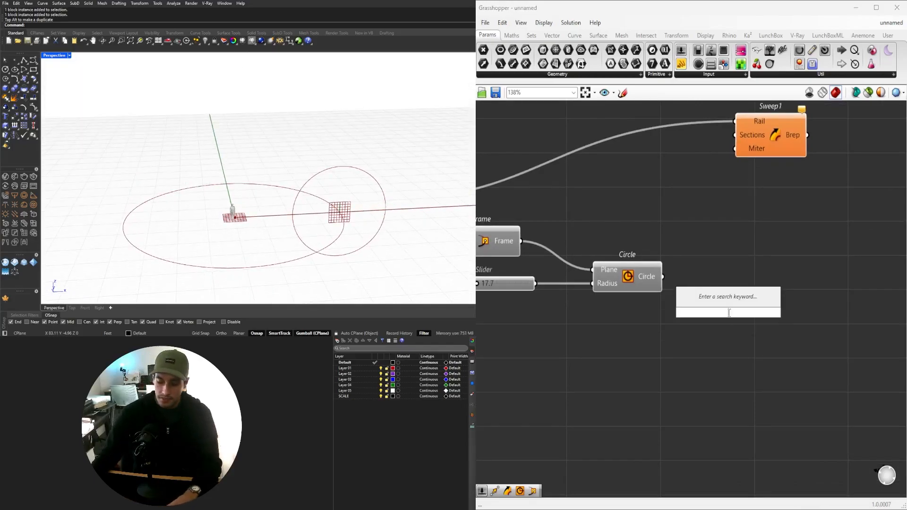
{"action": "type", "text": "divi"}
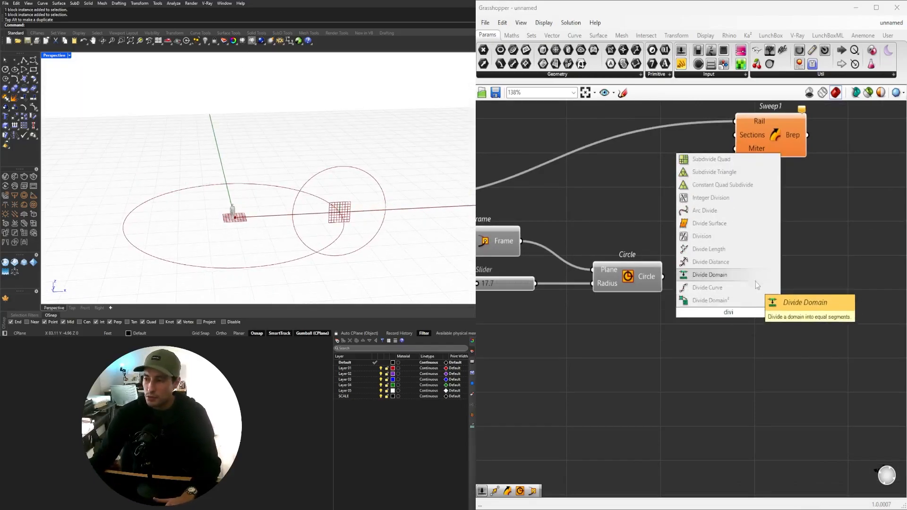
{"action": "left_click", "coordinate": [726, 291]}
{"action": "left_click_drag", "start_coordinate": [654, 280], "coordinate": [749, 323]}
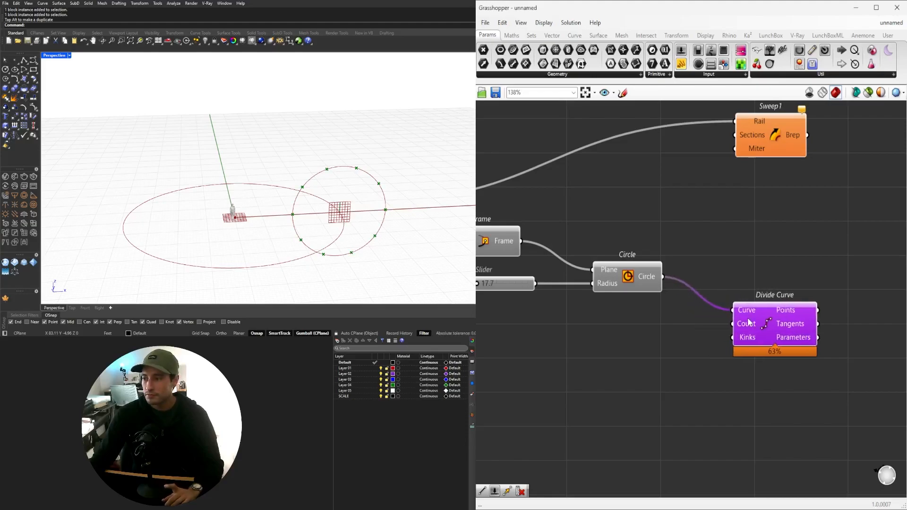
{"action": "right_click_drag", "start_coordinate": [415, 227], "coordinate": [343, 198]}
{"action": "right_click_drag", "start_coordinate": [638, 272], "coordinate": [745, 285]}
{"action": "scroll", "coordinate": [577, 301], "scroll_direction": "up", "scroll_amount": 4}
{"action": "left_click_drag", "start_coordinate": [583, 289], "coordinate": [577, 289]}
{"action": "scroll", "coordinate": [591, 313], "scroll_direction": "down", "scroll_amount": 3}
{"action": "right_click_drag", "start_coordinate": [674, 345], "coordinate": [562, 346]}
{"action": "right_click_drag", "start_coordinate": [811, 328], "coordinate": [690, 245]}
{"action": "left_click_drag", "start_coordinate": [752, 268], "coordinate": [682, 227]}
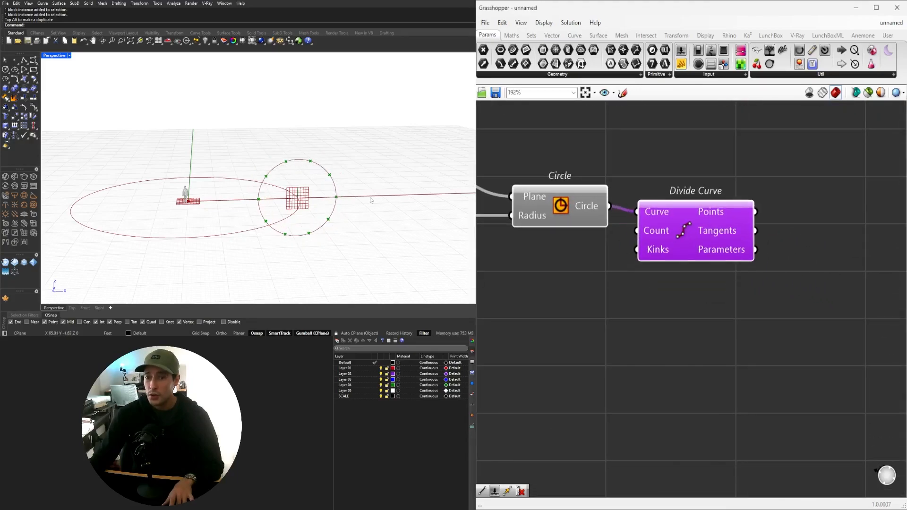
- Add an XZ Plane component after Divide Curve, connect the Points output to its Origin input, and line up the components
{"action": "scroll", "coordinate": [333, 168], "scroll_direction": "up", "scroll_amount": 3}
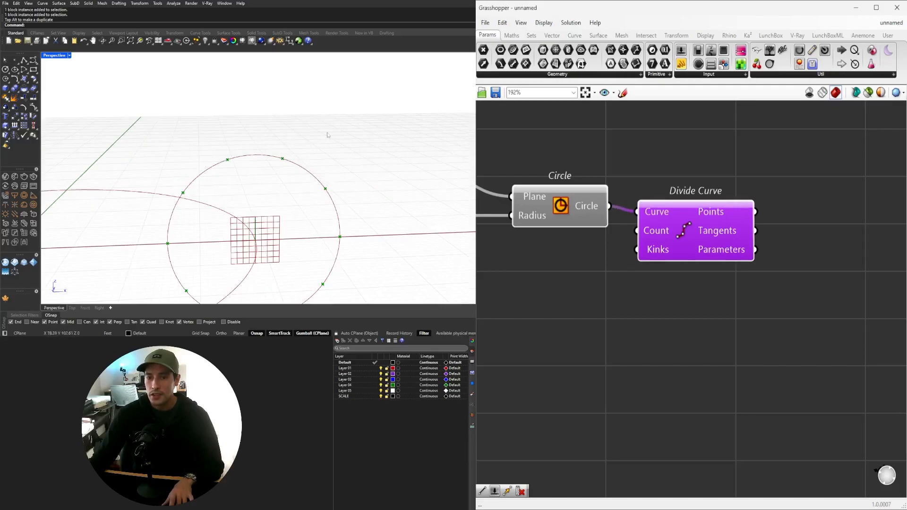
{"action": "right_click_drag", "start_coordinate": [228, 170], "coordinate": [228, 121], "text": "shift"}
{"action": "left_click_drag", "start_coordinate": [699, 229], "coordinate": [702, 235]}
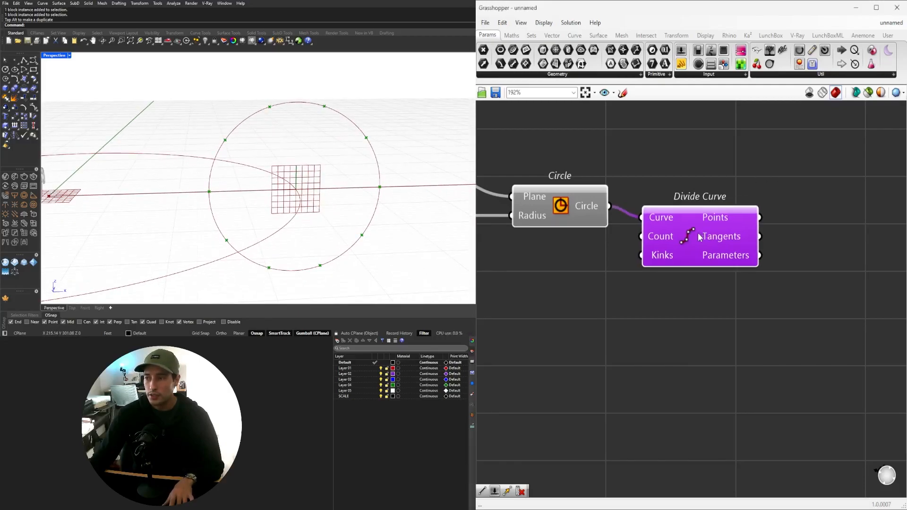
{"action": "scroll", "coordinate": [532, 300], "scroll_direction": "down", "scroll_amount": 3}
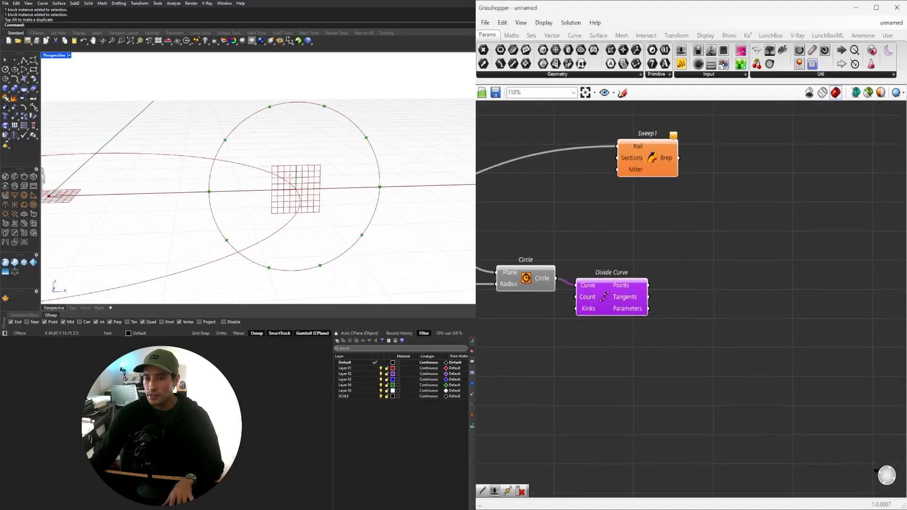
{"action": "left_click", "coordinate": [722, 293]}
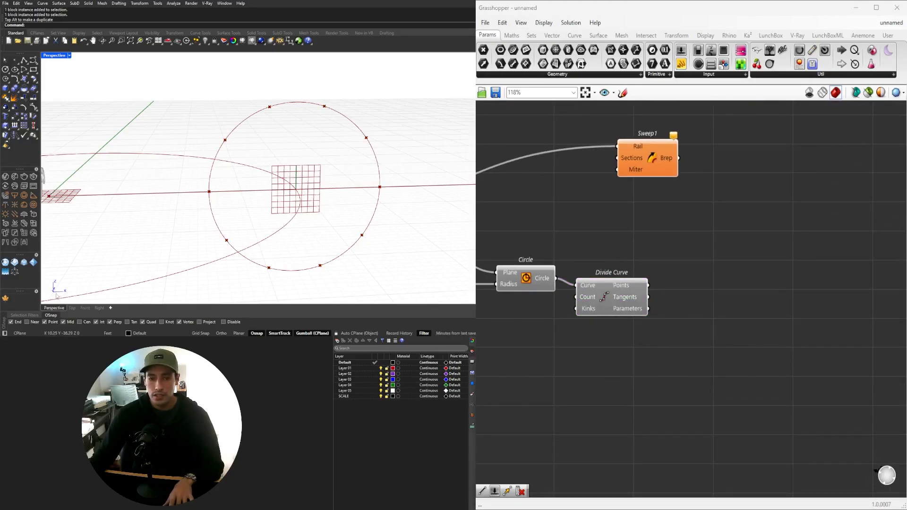
{"action": "double_click", "coordinate": [715, 313]}
{"action": "type", "text": "xz"}
{"action": "key", "text": "Return"}
{"action": "left_click_drag", "start_coordinate": [692, 310], "coordinate": [682, 290]}
{"action": "left_click_drag", "start_coordinate": [603, 296], "coordinate": [605, 288]}
{"action": "left_click_drag", "start_coordinate": [709, 291], "coordinate": [698, 283]}
{"action": "left_click_drag", "start_coordinate": [800, 320], "coordinate": [645, 286]}
{"action": "left_click", "coordinate": [651, 221]}
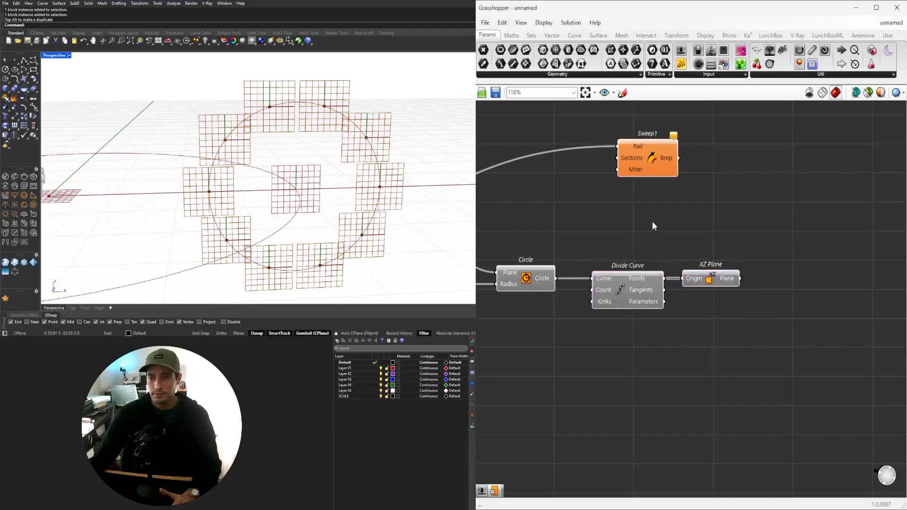
- Duplicate the second Circle component together with its radius slider and place the copies after the XZ Plane component
{"action": "right_click_drag", "start_coordinate": [652, 222], "coordinate": [552, 243]}
{"action": "left_click_drag", "start_coordinate": [623, 298], "coordinate": [634, 297]}
{"action": "left_click", "coordinate": [637, 269]}
{"action": "scroll", "coordinate": [637, 269], "scroll_direction": "down", "scroll_amount": 3}
{"action": "right_click_drag", "start_coordinate": [606, 284], "coordinate": [715, 271]}
{"action": "left_click_drag", "start_coordinate": [797, 337], "coordinate": [644, 272]}
{"action": "left_click", "coordinate": [782, 352]}
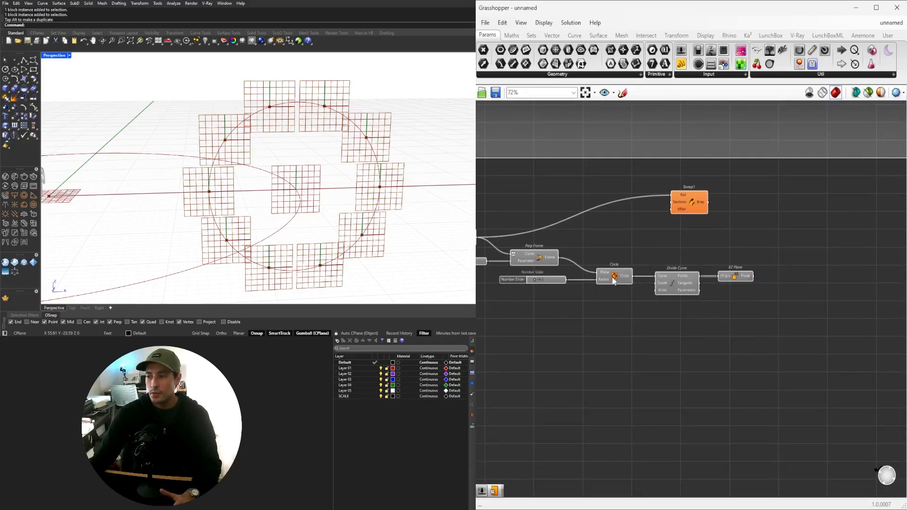
{"action": "left_click_drag", "start_coordinate": [561, 282], "coordinate": [785, 301]}
{"action": "key", "text": "alt"}
{"action": "left_click", "coordinate": [768, 295]}
{"action": "scroll", "coordinate": [736, 303], "scroll_direction": "up", "scroll_amount": 3}
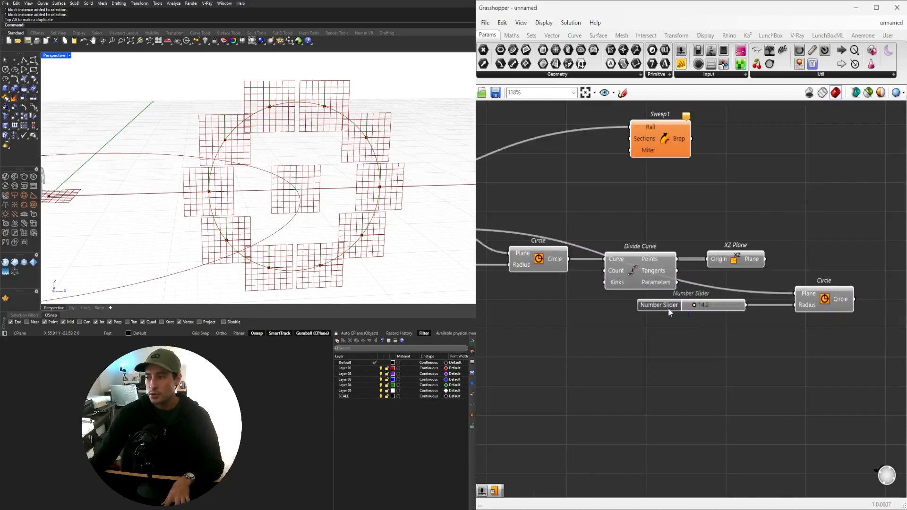
- Connect the XZ Plane output to the copied Circle's Plane input and set its radius slider to 2.7
{"action": "left_click_drag", "start_coordinate": [653, 304], "coordinate": [676, 322]}
{"action": "left_click_drag", "start_coordinate": [786, 279], "coordinate": [837, 268]}
{"action": "mouse_move", "coordinate": [694, 326]}
{"action": "left_mouse_down"}
{"action": "mouse_move", "coordinate": [696, 314]}
{"action": "mouse_move", "coordinate": [716, 318]}
{"action": "mouse_move", "coordinate": [697, 314]}
{"action": "left_mouse_up"}
{"action": "scroll", "coordinate": [737, 315], "scroll_direction": "up", "scroll_amount": 8}
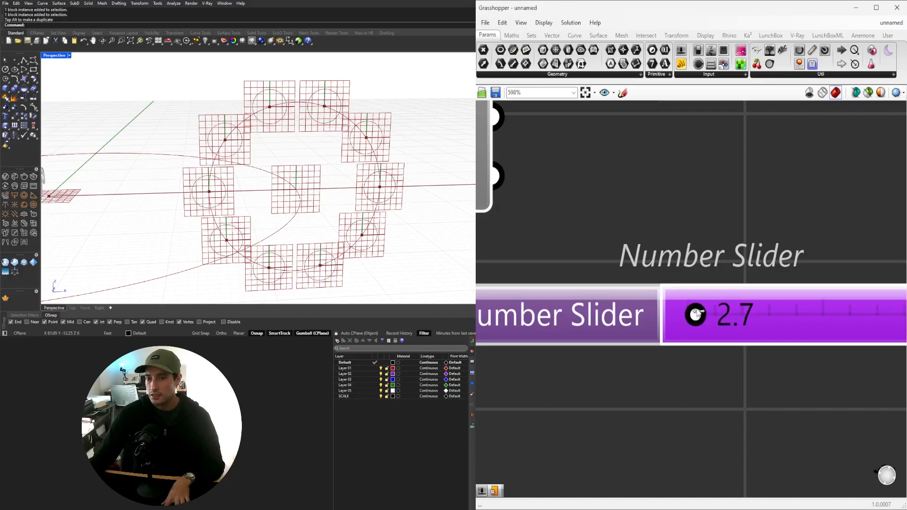
{"action": "scroll", "coordinate": [696, 314], "scroll_direction": "down", "scroll_amount": 6}
- Add a number slider with value 10, connect it to Divide Curve's Count input, and space out the downstream components
{"action": "double_click", "coordinate": [626, 280]}
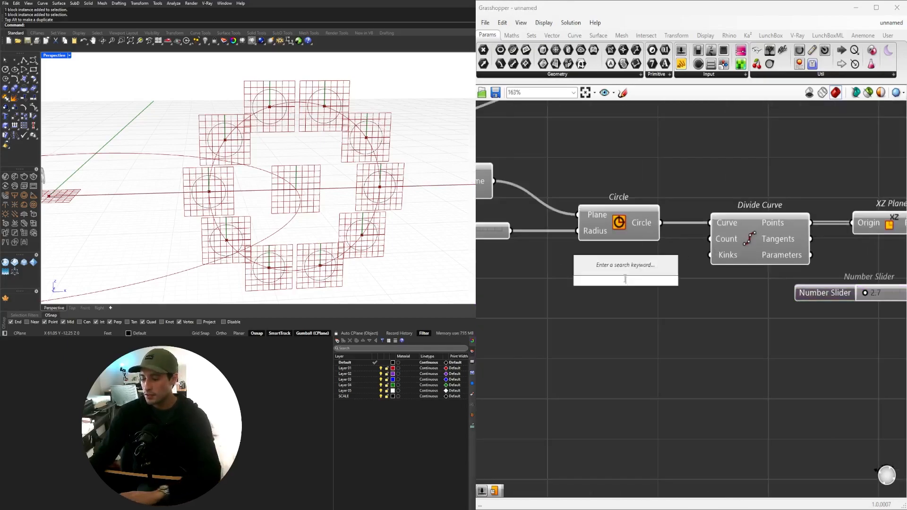
{"action": "type", "text": "10"}
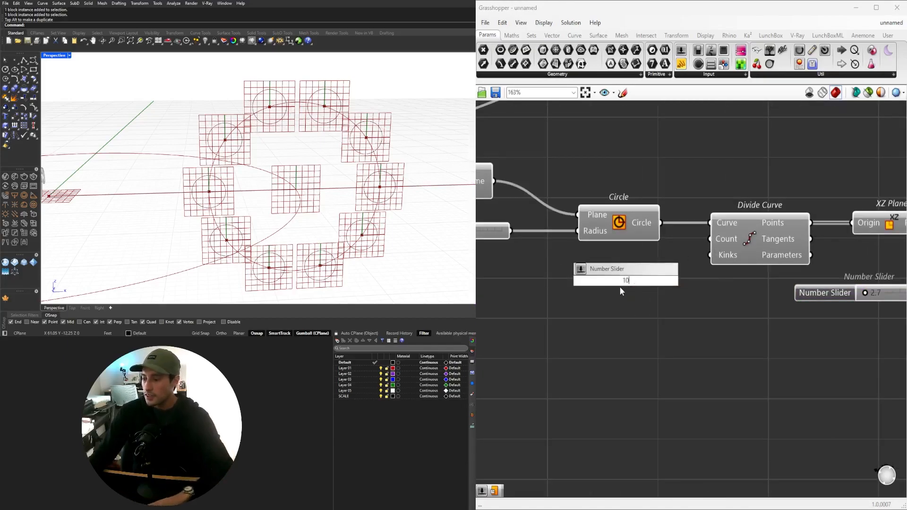
{"action": "key", "text": "Return"}
{"action": "left_click_drag", "start_coordinate": [610, 275], "coordinate": [598, 266]}
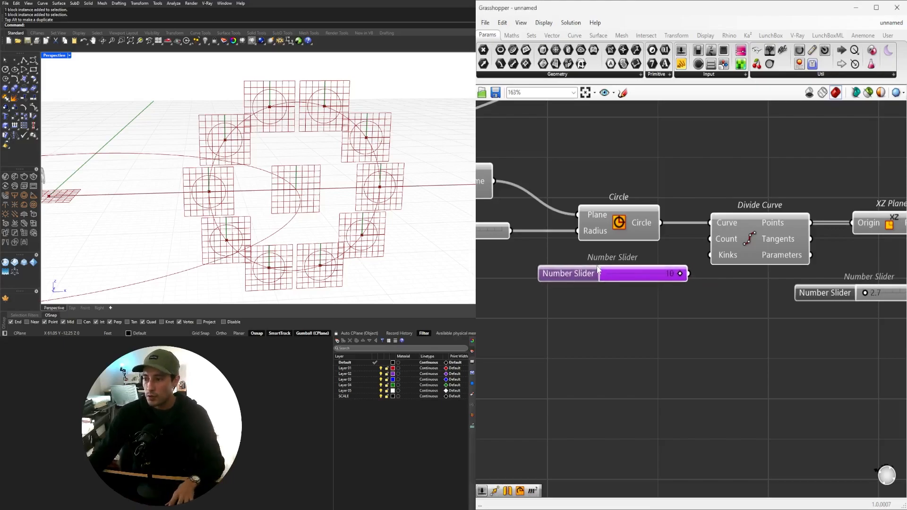
{"action": "scroll", "coordinate": [766, 284], "scroll_direction": "down", "scroll_amount": 2}
{"action": "right_click_drag", "start_coordinate": [820, 336], "coordinate": [631, 327]}
{"action": "left_click_drag", "start_coordinate": [822, 332], "coordinate": [572, 216]}
{"action": "left_click_drag", "start_coordinate": [582, 248], "coordinate": [608, 248]}
{"action": "left_click", "coordinate": [522, 283]}
{"action": "scroll", "coordinate": [522, 283], "scroll_direction": "up", "scroll_amount": 3}
{"action": "right_click_drag", "start_coordinate": [523, 283], "coordinate": [644, 279]}
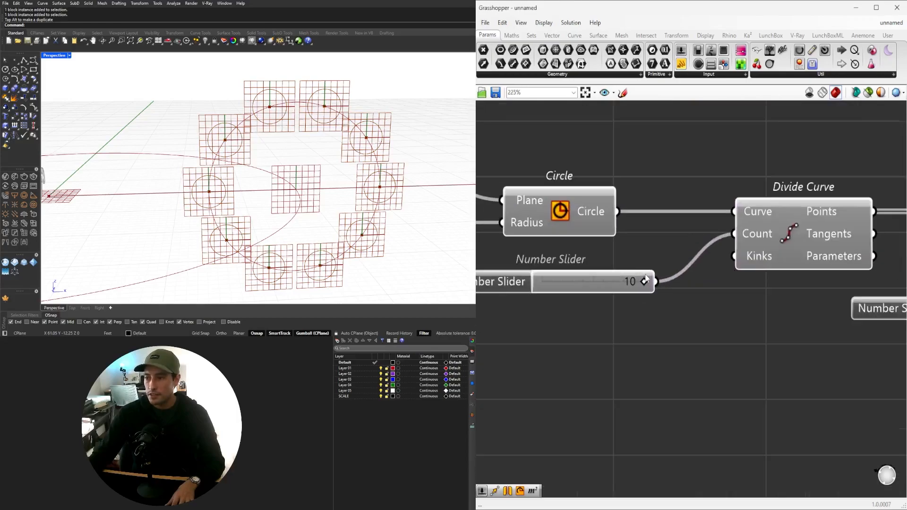
- Set the Divide Curve count slider to 9
{"action": "left_click_drag", "start_coordinate": [646, 282], "coordinate": [624, 282]}
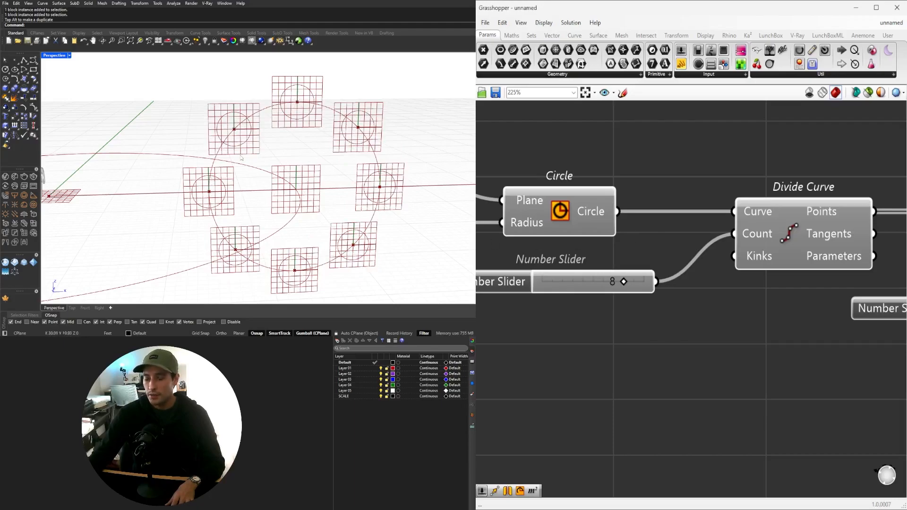
{"action": "scroll", "coordinate": [629, 269], "scroll_direction": "up", "scroll_amount": 2}
{"action": "mouse_move", "coordinate": [625, 278]}
{"action": "left_mouse_down"}
{"action": "mouse_move", "coordinate": [577, 278]}
{"action": "mouse_move", "coordinate": [643, 279]}
{"action": "left_mouse_up"}
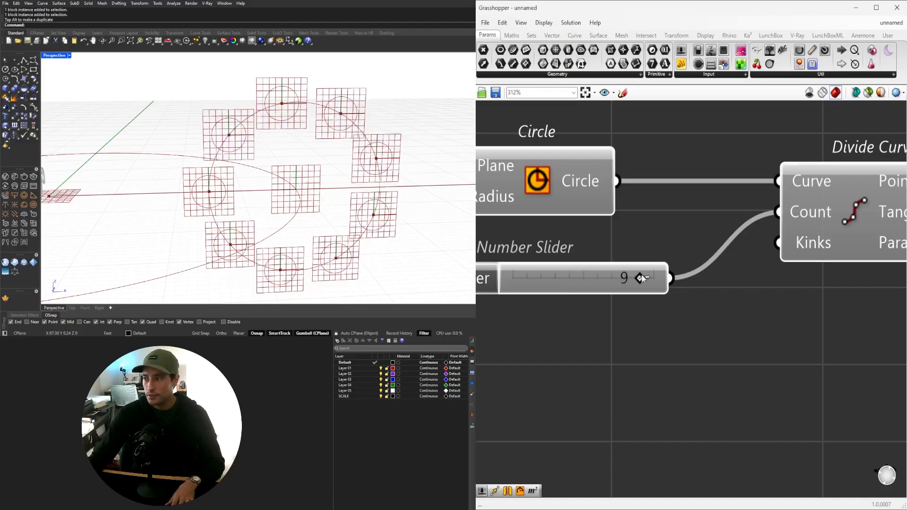
{"action": "scroll", "coordinate": [709, 322], "scroll_direction": "down", "scroll_amount": 6}
- Examine which viewport curves come from the perpendicular Circle and which come from the Circle on the division points
{"action": "left_click", "coordinate": [704, 282]}
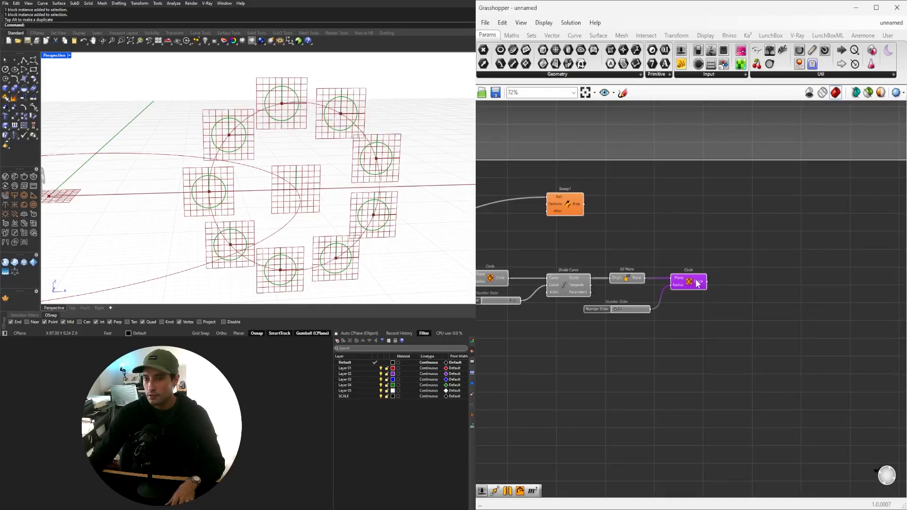
{"action": "left_click", "coordinate": [657, 280]}
{"action": "right_click_drag", "start_coordinate": [577, 209], "coordinate": [720, 196]}
{"action": "left_click_drag", "start_coordinate": [821, 326], "coordinate": [641, 347]}
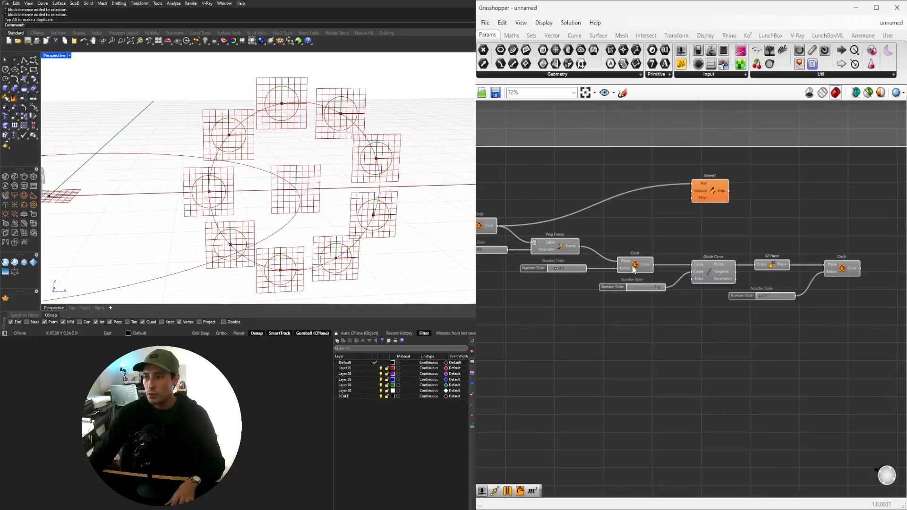
{"action": "left_click", "coordinate": [635, 270]}
{"action": "left_click", "coordinate": [842, 269]}
{"action": "left_click", "coordinate": [796, 317]}
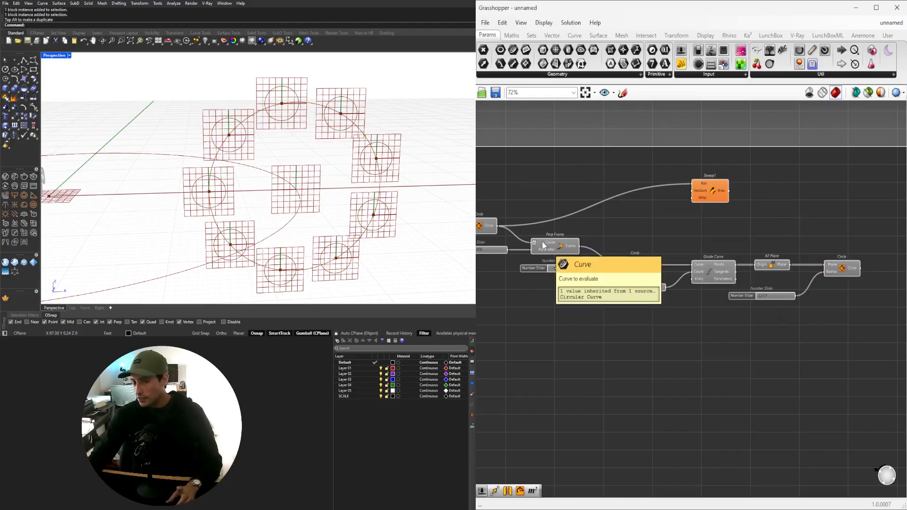
- Turn off the viewport preview of the Perp Frame and XZ Plane components
{"action": "left_click_drag", "start_coordinate": [563, 307], "coordinate": [523, 236]}
{"action": "right_click_drag", "start_coordinate": [528, 252], "coordinate": [590, 243]}
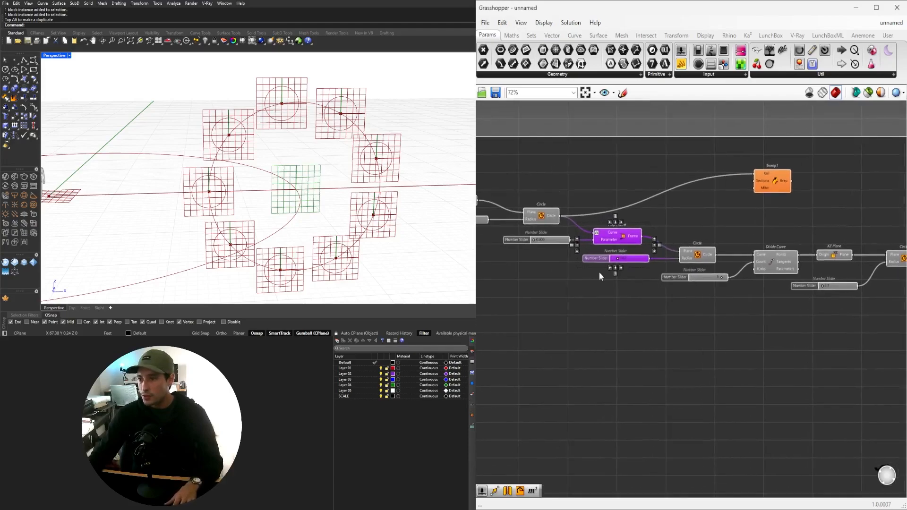
{"action": "left_click_drag", "start_coordinate": [838, 255], "coordinate": [840, 237], "text": "shift"}
{"action": "middle_click", "coordinate": [841, 231]}
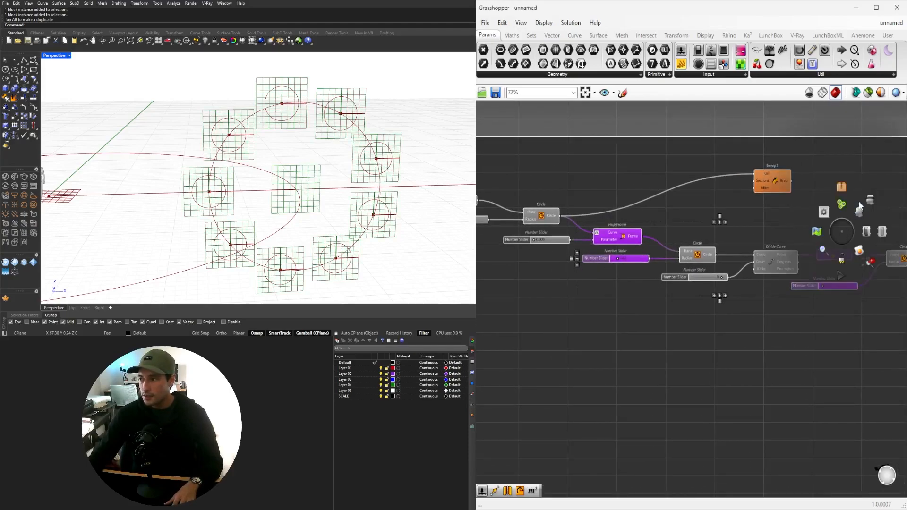
{"action": "left_click", "coordinate": [872, 199]}
{"action": "right_click_drag", "start_coordinate": [876, 224], "coordinate": [775, 264]}
{"action": "scroll", "coordinate": [361, 158], "scroll_direction": "up", "scroll_amount": 5}
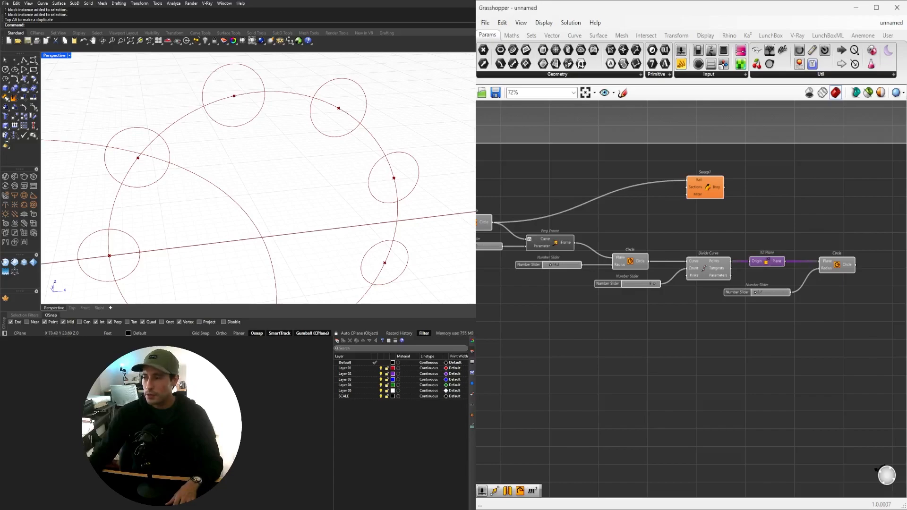
- Move Divide Curve, XZ Plane, the last Circle and their sliders down to clear a straight path from the perpendicular Circle
{"action": "right_click_drag", "start_coordinate": [828, 277], "coordinate": [735, 275]}
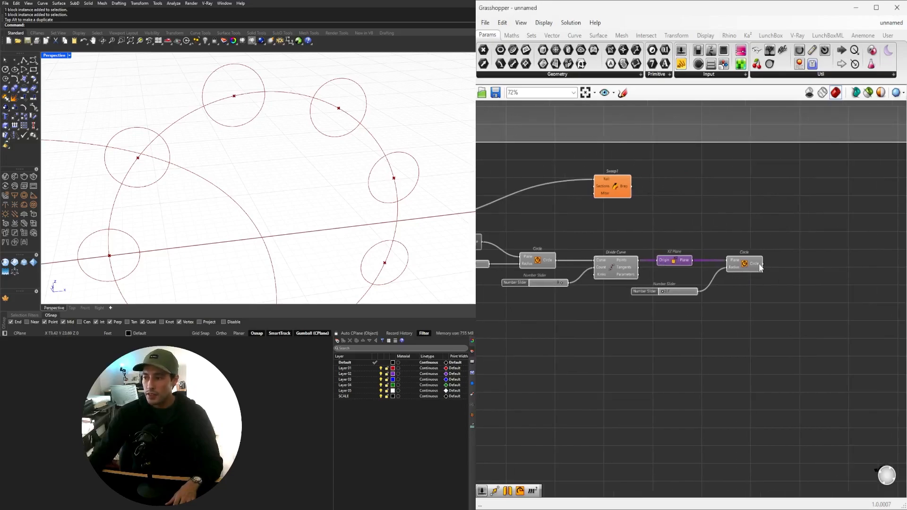
{"action": "left_click_drag", "start_coordinate": [755, 284], "coordinate": [753, 279]}
{"action": "left_click_drag", "start_coordinate": [751, 263], "coordinate": [762, 249]}
{"action": "left_click", "coordinate": [709, 223]}
{"action": "left_click", "coordinate": [542, 259]}
{"action": "left_click_drag", "start_coordinate": [796, 312], "coordinate": [563, 230]}
{"action": "left_click_drag", "start_coordinate": [757, 255], "coordinate": [742, 288]}
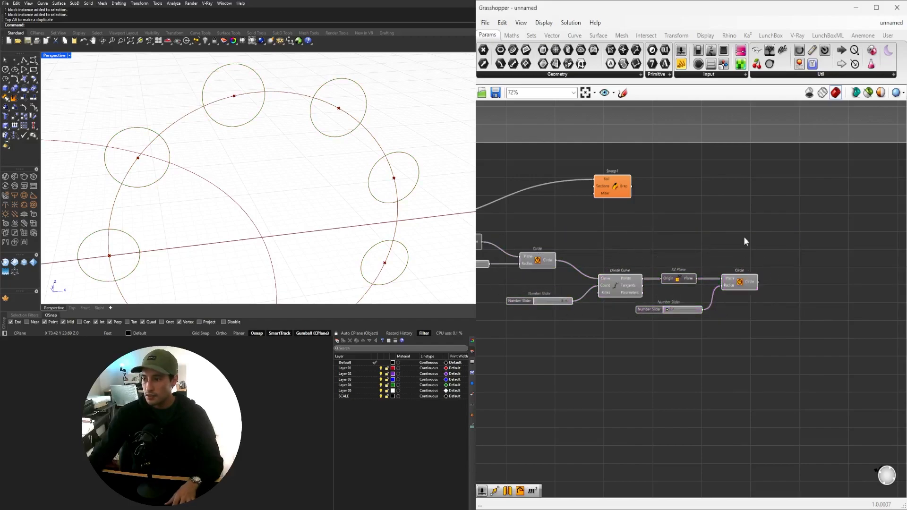
- Add a Region Union component and connect both the perpendicular Circle and the small Circle outputs to its Curves input
{"action": "double_click", "coordinate": [744, 236]}
{"action": "type", "text": "reg"}
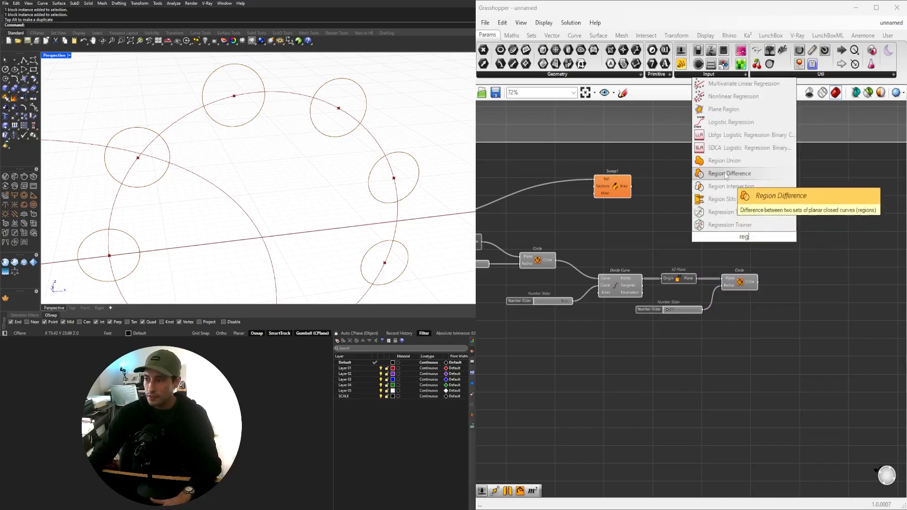
{"action": "left_click", "coordinate": [726, 161]}
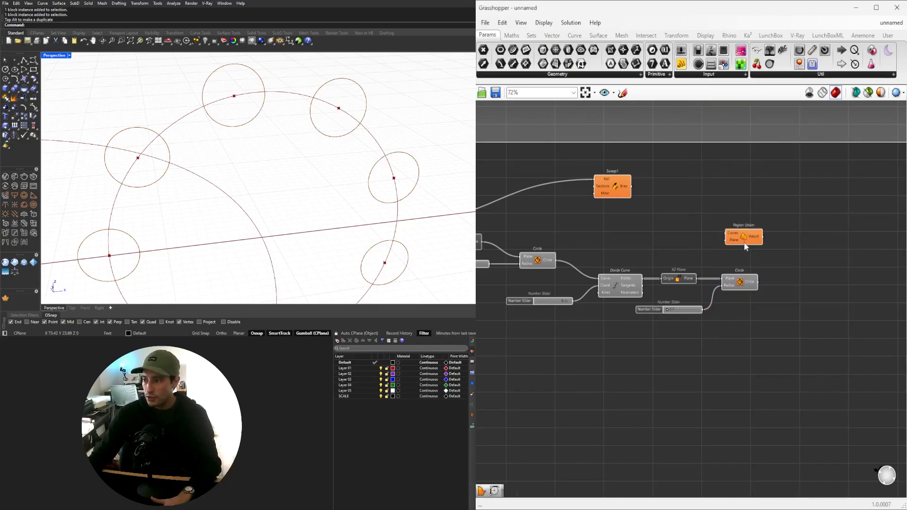
{"action": "left_click", "coordinate": [551, 259]}
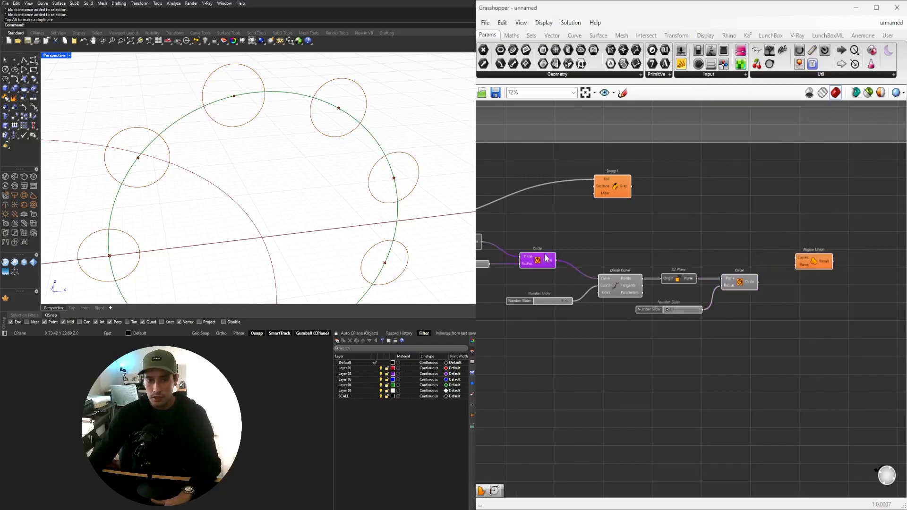
{"action": "left_click_drag", "start_coordinate": [634, 255], "coordinate": [818, 263]}
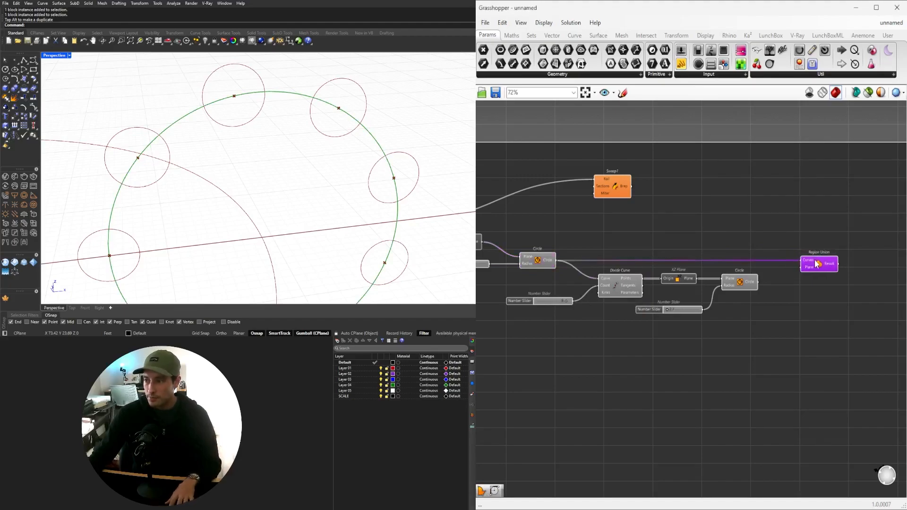
{"action": "left_click", "coordinate": [744, 286]}
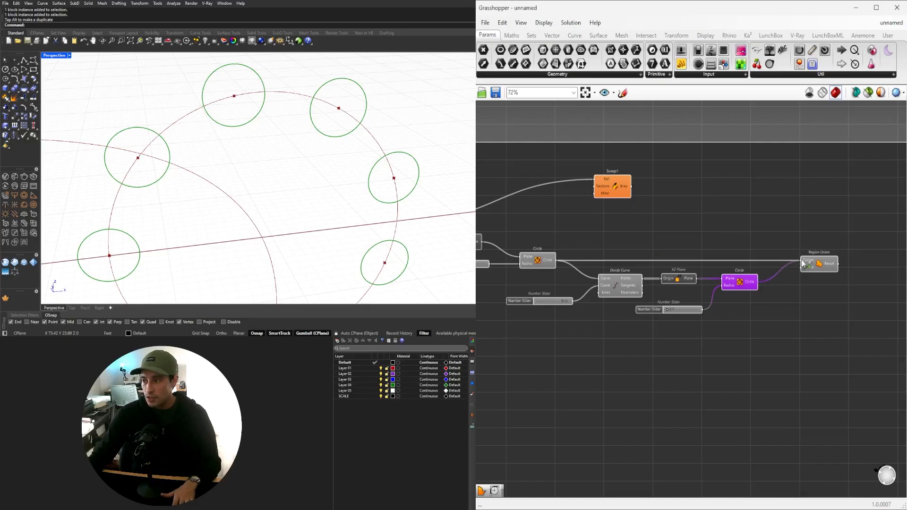
{"action": "left_click_drag", "start_coordinate": [826, 260], "coordinate": [815, 261]}
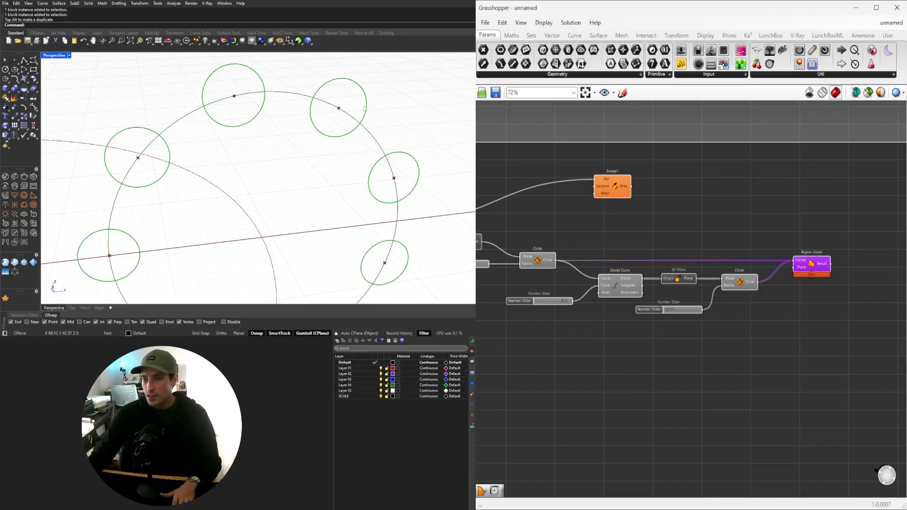
- Flatten the Curves input of the Region Union component
{"action": "right_click_drag", "start_coordinate": [369, 111], "coordinate": [355, 117]}
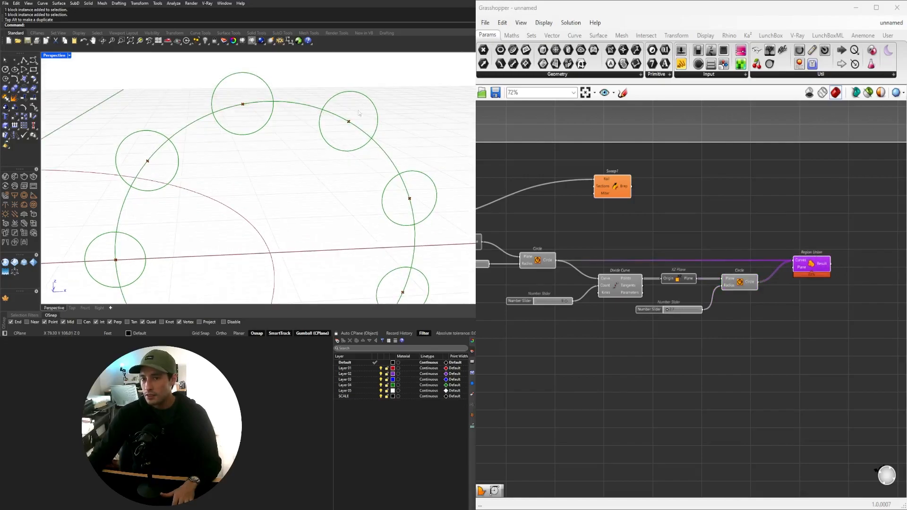
{"action": "right_click", "coordinate": [799, 262]}
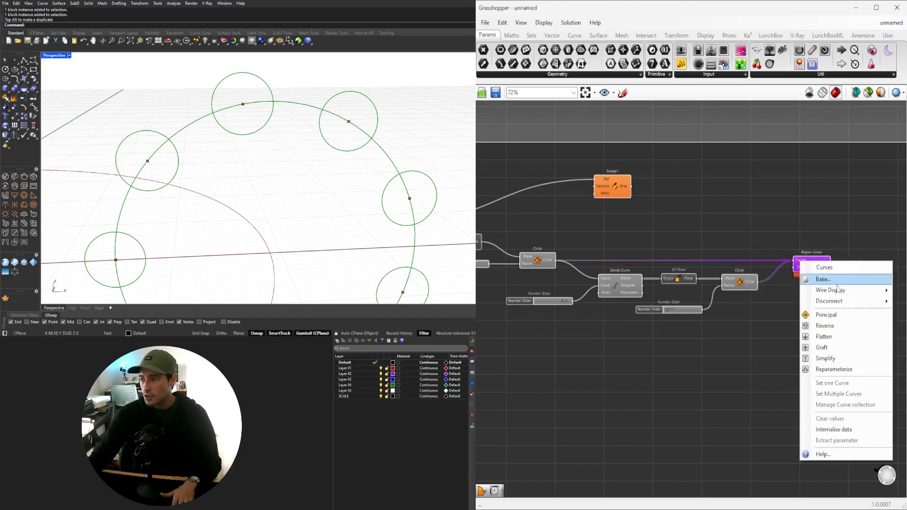
{"action": "left_click", "coordinate": [815, 337]}
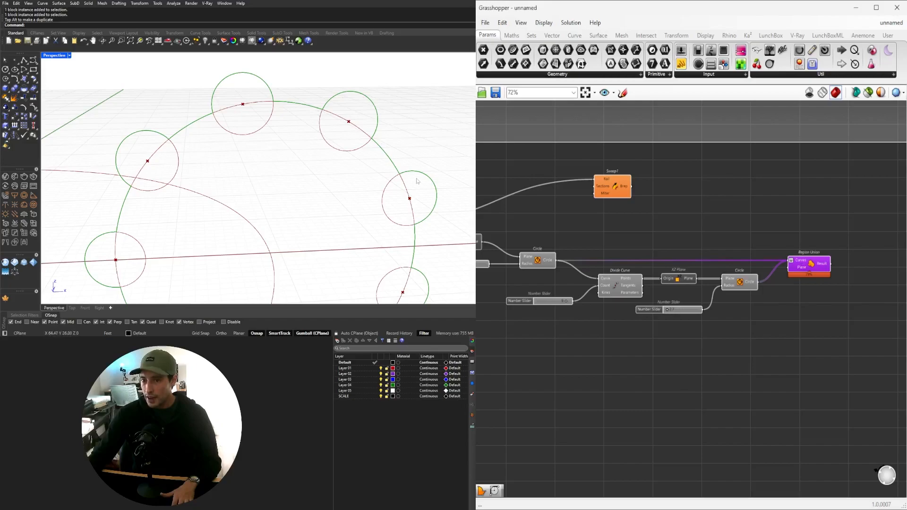
- Turn off the viewport preview of both Circle components, Divide Curve and XZ Plane
{"action": "right_click_drag", "start_coordinate": [782, 304], "coordinate": [681, 295]}
{"action": "left_click", "coordinate": [777, 263]}
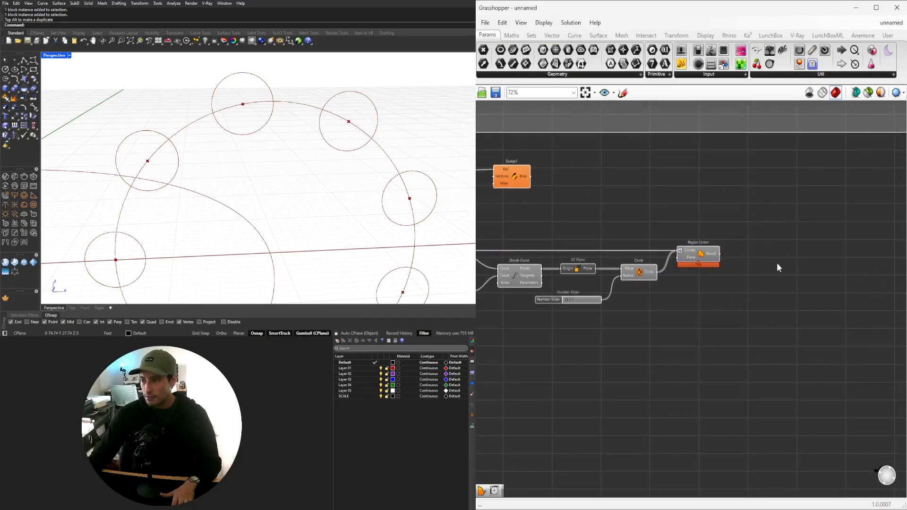
{"action": "right_click_drag", "start_coordinate": [607, 322], "coordinate": [730, 312]}
{"action": "left_click_drag", "start_coordinate": [762, 301], "coordinate": [543, 226]}
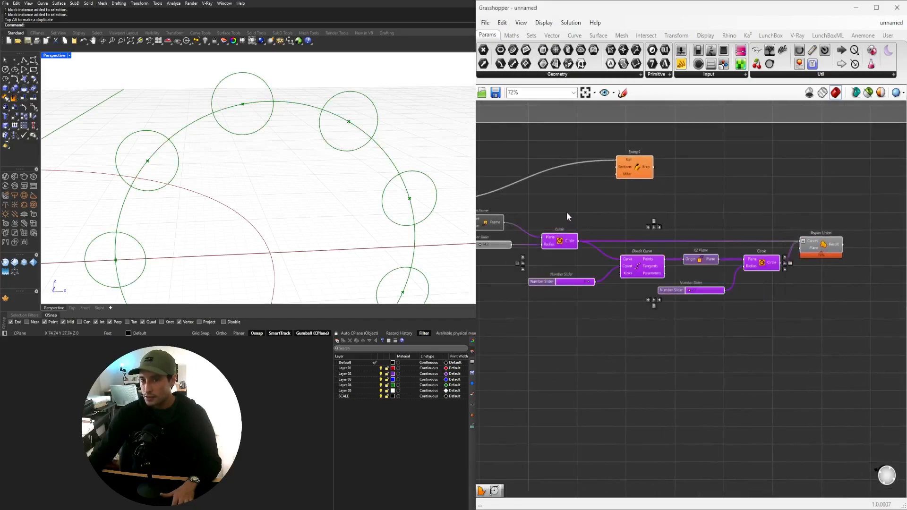
{"action": "middle_click", "coordinate": [569, 206]}
{"action": "left_click", "coordinate": [596, 175]}
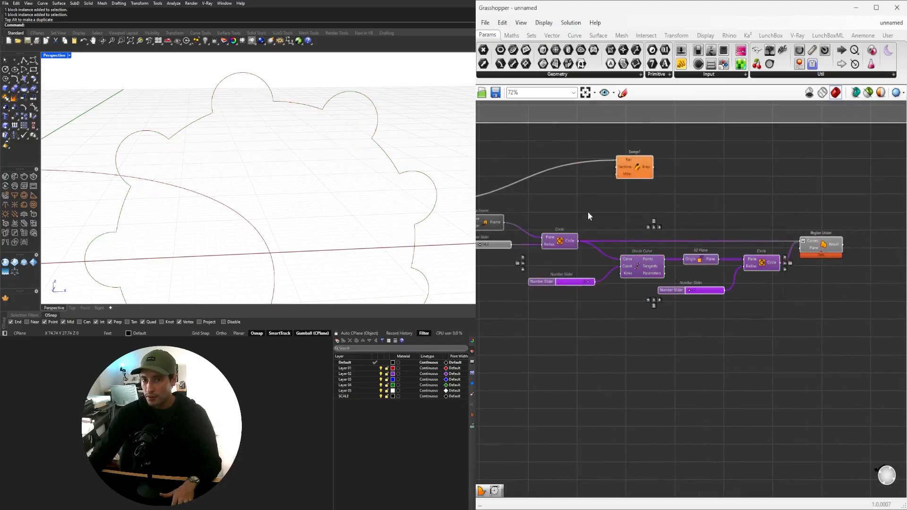
- Set the radius slider of the small circles to 3.7
{"action": "scroll", "coordinate": [639, 283], "scroll_direction": "down", "scroll_amount": 3}
{"action": "scroll", "coordinate": [683, 284], "scroll_direction": "up", "scroll_amount": 5}
{"action": "left_click_drag", "start_coordinate": [646, 278], "coordinate": [646, 278]}
{"action": "scroll", "coordinate": [314, 155], "scroll_direction": "down", "scroll_amount": 2}
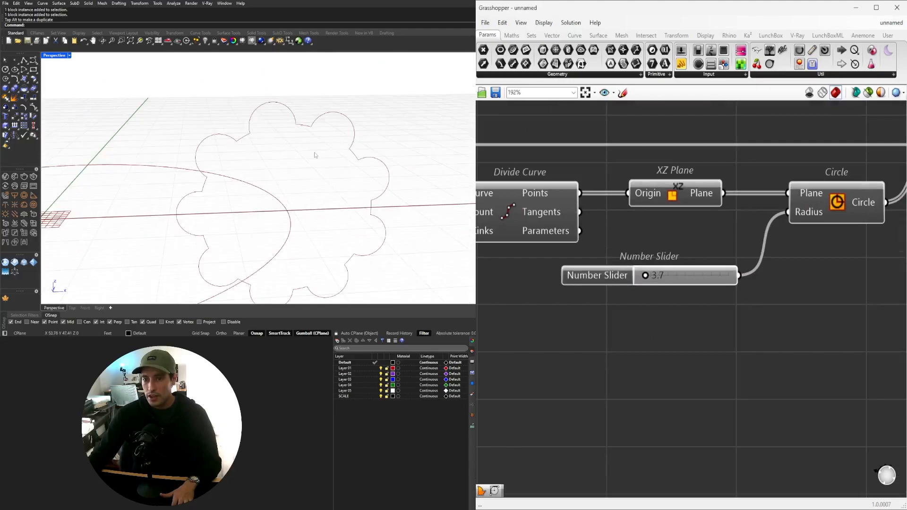
- Set the Divide Curve count to 6 and the small circles' radius to 4.4
{"action": "right_click_drag", "start_coordinate": [337, 156], "coordinate": [339, 135], "text": "shift"}
{"action": "right_click_drag", "start_coordinate": [513, 244], "coordinate": [782, 253]}
{"action": "scroll", "coordinate": [643, 266], "scroll_direction": "up", "scroll_amount": 1}
{"action": "left_click_drag", "start_coordinate": [642, 263], "coordinate": [609, 264]}
{"action": "scroll", "coordinate": [727, 307], "scroll_direction": "down", "scroll_amount": 3}
{"action": "left_click_drag", "start_coordinate": [723, 294], "coordinate": [725, 294]}
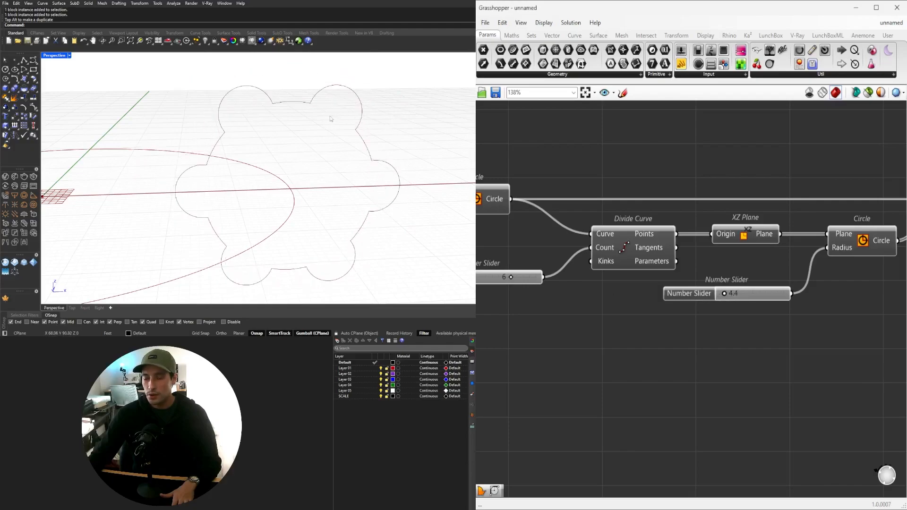
{"action": "scroll", "coordinate": [728, 268], "scroll_direction": "down", "scroll_amount": 3}
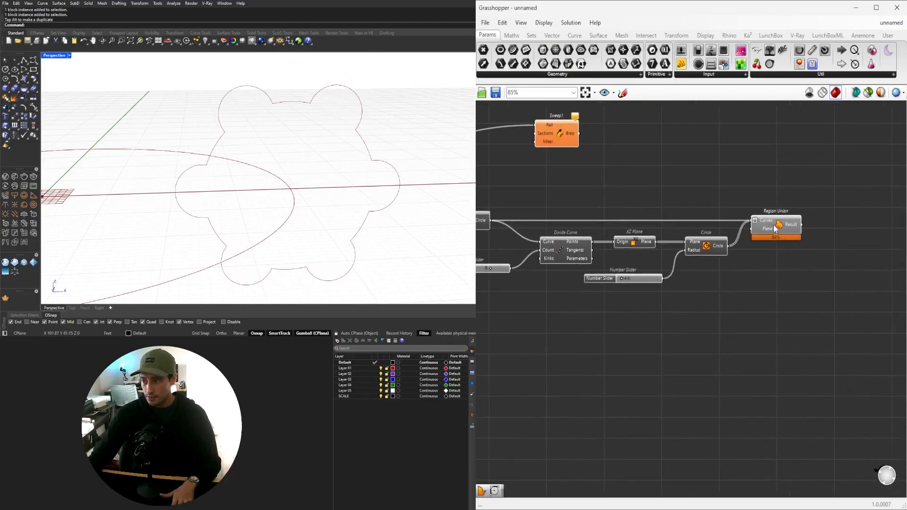
- Add a curve Fillet component and connect the Region Union result to its Curve input
{"action": "right_click_drag", "start_coordinate": [862, 249], "coordinate": [734, 245]}
{"action": "double_click", "coordinate": [734, 245]}
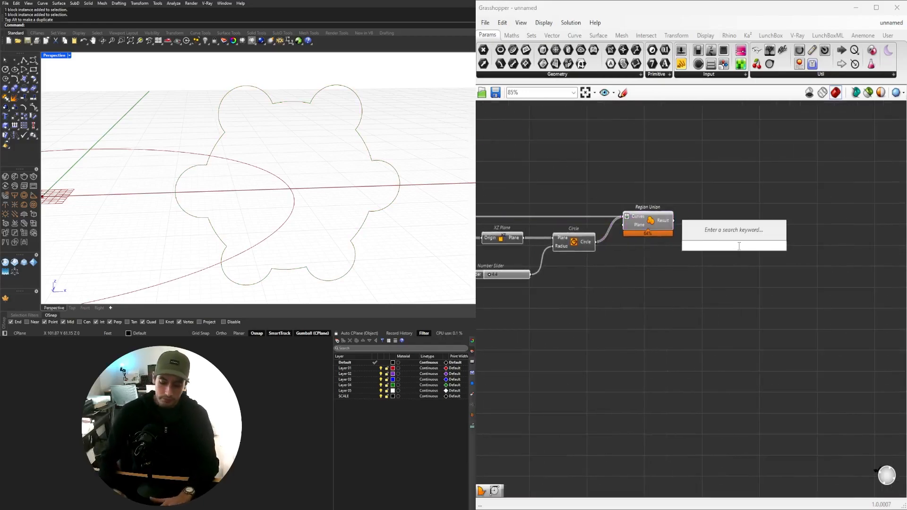
{"action": "type", "text": "fillet"}
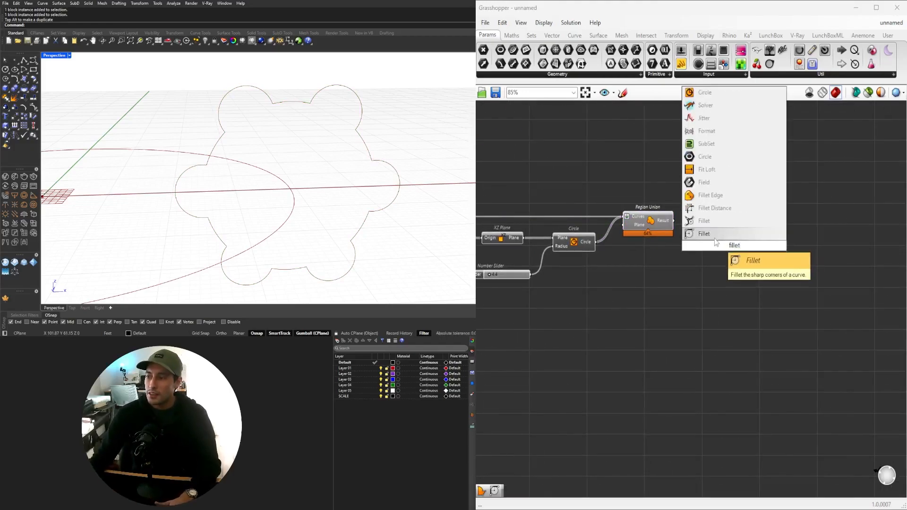
{"action": "left_click", "coordinate": [715, 236]}
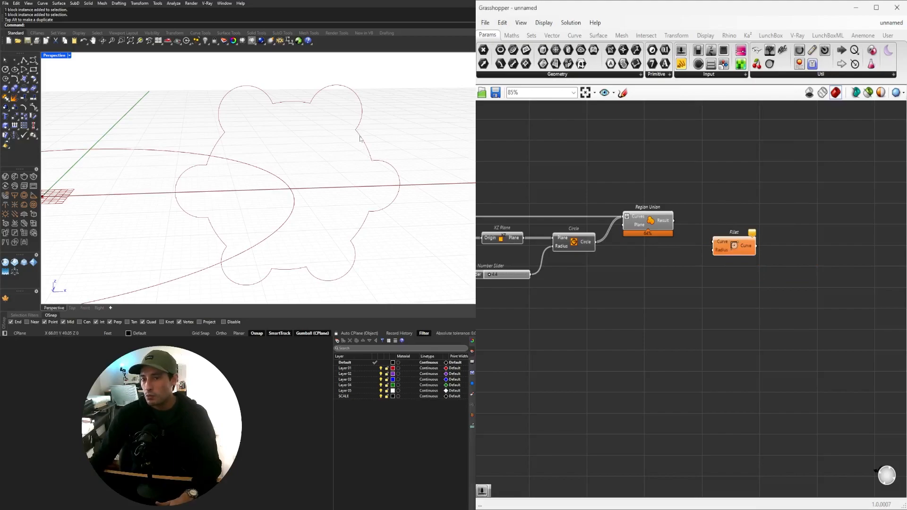
{"action": "left_click_drag", "start_coordinate": [677, 220], "coordinate": [716, 245]}
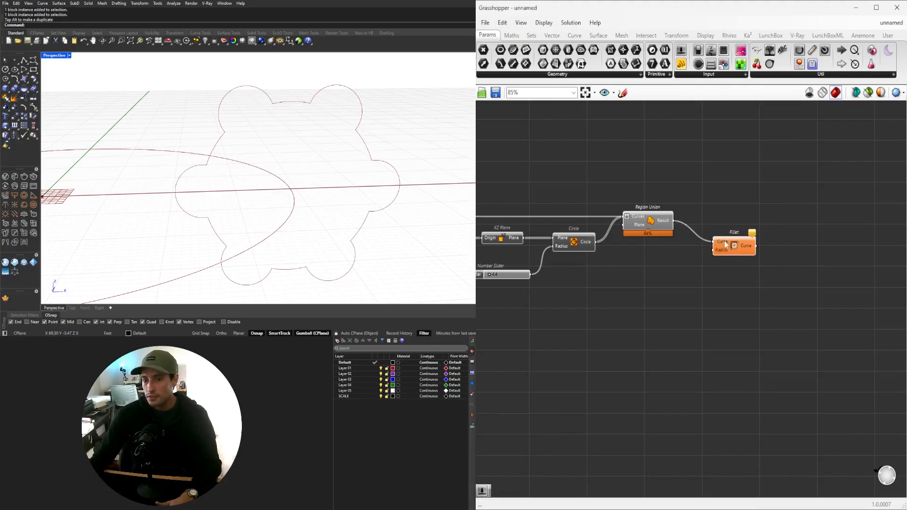
- Add a number slider with the value 1.25 and connect it to the Fillet's Radius input
{"action": "double_click", "coordinate": [650, 269]}
{"action": "type", "text": "1.2"}
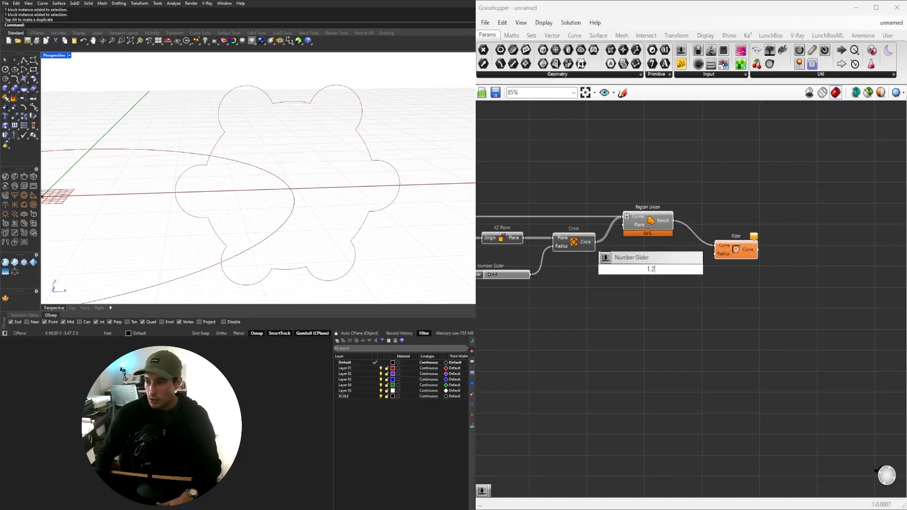
{"action": "key", "text": "Return"}
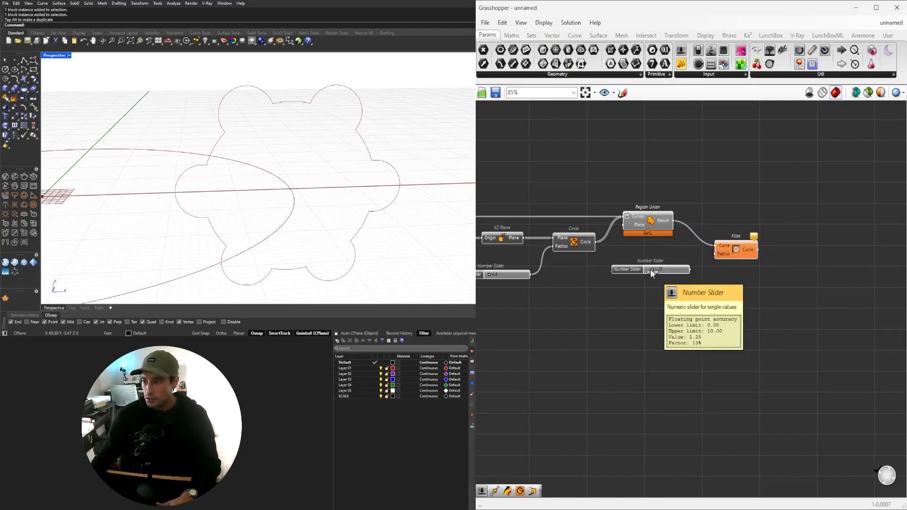
{"action": "scroll", "coordinate": [661, 223], "scroll_direction": "up", "scroll_amount": 5}
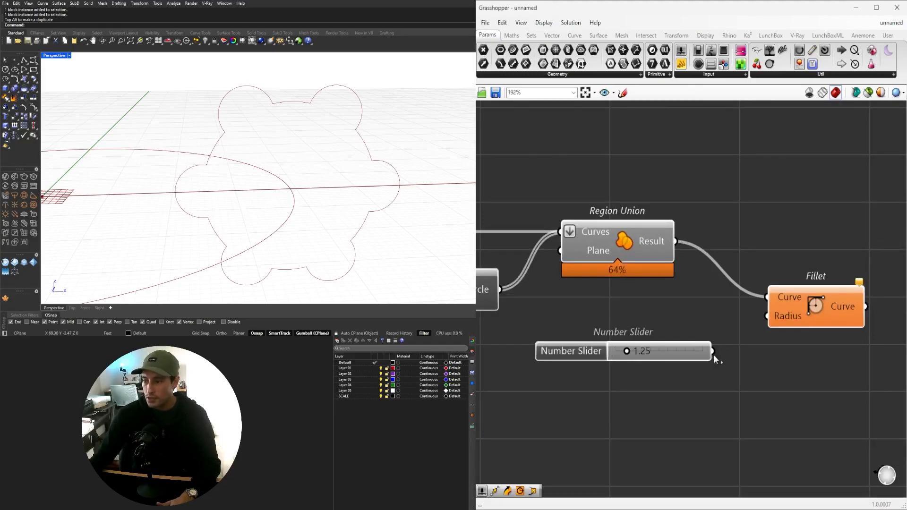
{"action": "left_click_drag", "start_coordinate": [674, 356], "coordinate": [675, 322]}
{"action": "left_click", "coordinate": [810, 300]}
- Try a fillet radius of 7.20 and bring it down to 2.61
{"action": "scroll", "coordinate": [644, 314], "scroll_direction": "up", "scroll_amount": 4}
{"action": "left_click_drag", "start_coordinate": [606, 329], "coordinate": [743, 346]}
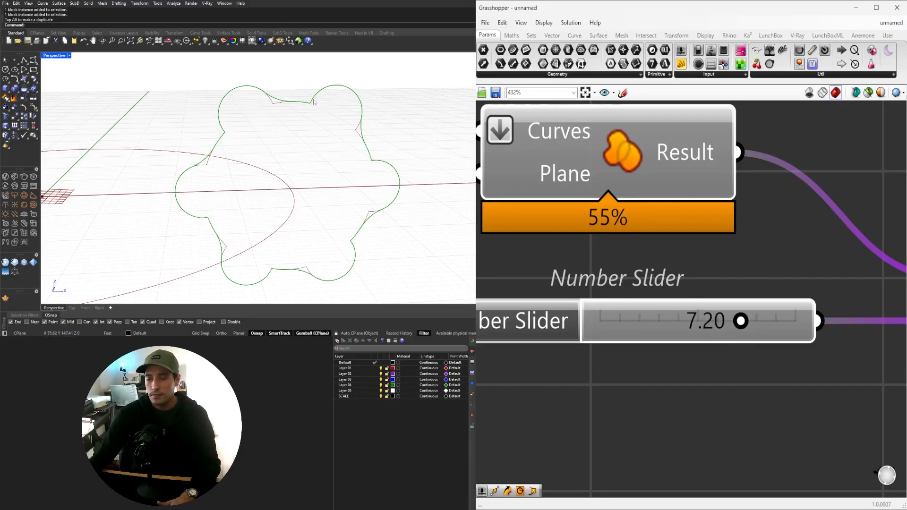
{"action": "left_click_drag", "start_coordinate": [741, 321], "coordinate": [651, 322]}
{"action": "scroll", "coordinate": [798, 271], "scroll_direction": "down", "scroll_amount": 5}
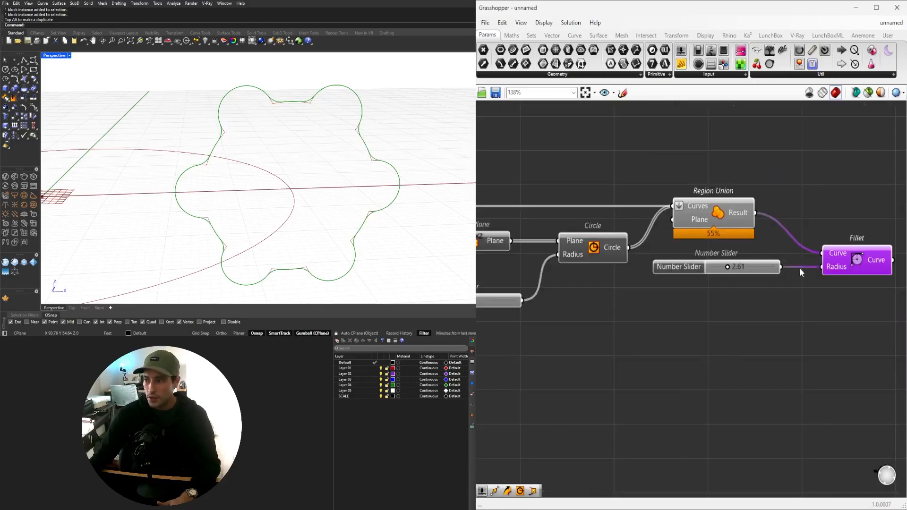
- Turn off the viewport preview of the Region Union component
{"action": "left_click_drag", "start_coordinate": [705, 335], "coordinate": [651, 178]}
{"action": "middle_click", "coordinate": [652, 177]}
{"action": "left_click", "coordinate": [672, 159]}
{"action": "scroll", "coordinate": [685, 163], "scroll_direction": "down", "scroll_amount": 1}
{"action": "left_click", "coordinate": [775, 249]}
- Set the small circles' radius to 6.6 and the fillet radius to 0.76
{"action": "right_click_drag", "start_coordinate": [620, 268], "coordinate": [792, 270]}
{"action": "scroll", "coordinate": [655, 285], "scroll_direction": "up", "scroll_amount": 5}
{"action": "left_click_drag", "start_coordinate": [660, 273], "coordinate": [665, 274]}
{"action": "scroll", "coordinate": [665, 272], "scroll_direction": "down", "scroll_amount": 5}
{"action": "right_click_drag", "start_coordinate": [818, 264], "coordinate": [645, 284]}
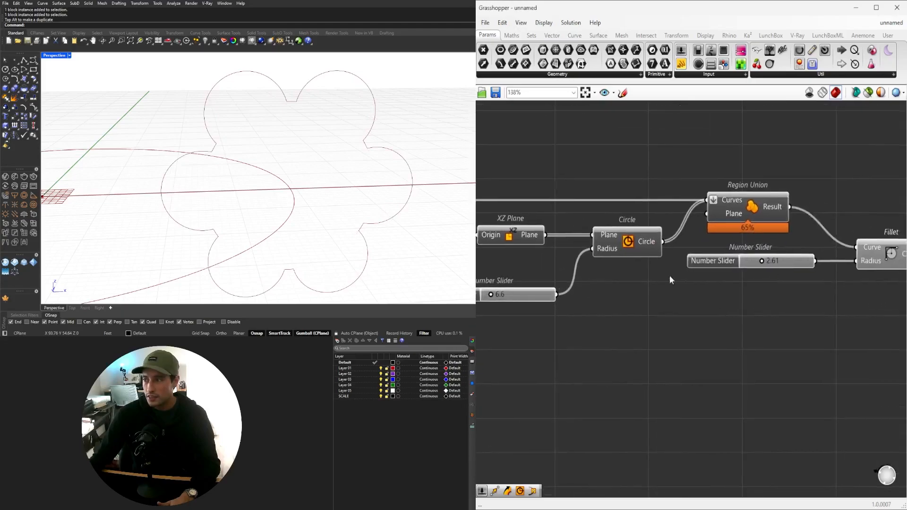
{"action": "scroll", "coordinate": [766, 260], "scroll_direction": "up", "scroll_amount": 6}
{"action": "left_click_drag", "start_coordinate": [760, 268], "coordinate": [730, 277]}
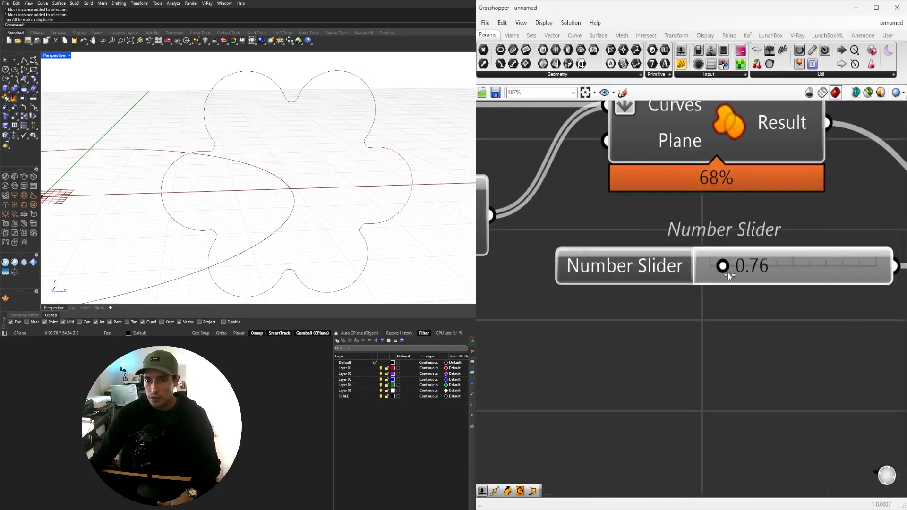
- Reduce the Divide Curve count to 4
{"action": "scroll", "coordinate": [718, 287], "scroll_direction": "down", "scroll_amount": 4}
{"action": "right_click_drag", "start_coordinate": [482, 302], "coordinate": [709, 290]}
{"action": "scroll", "coordinate": [682, 289], "scroll_direction": "down", "scroll_amount": 3}
{"action": "right_click_drag", "start_coordinate": [487, 265], "coordinate": [657, 280]}
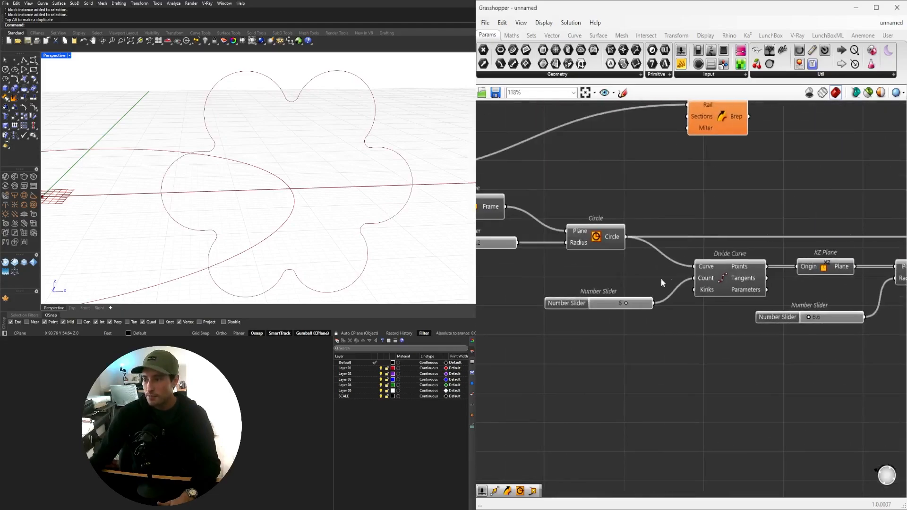
{"action": "scroll", "coordinate": [652, 299], "scroll_direction": "up", "scroll_amount": 5}
{"action": "left_click_drag", "start_coordinate": [595, 311], "coordinate": [576, 310]}
{"action": "scroll", "coordinate": [576, 310], "scroll_direction": "down", "scroll_amount": 5}
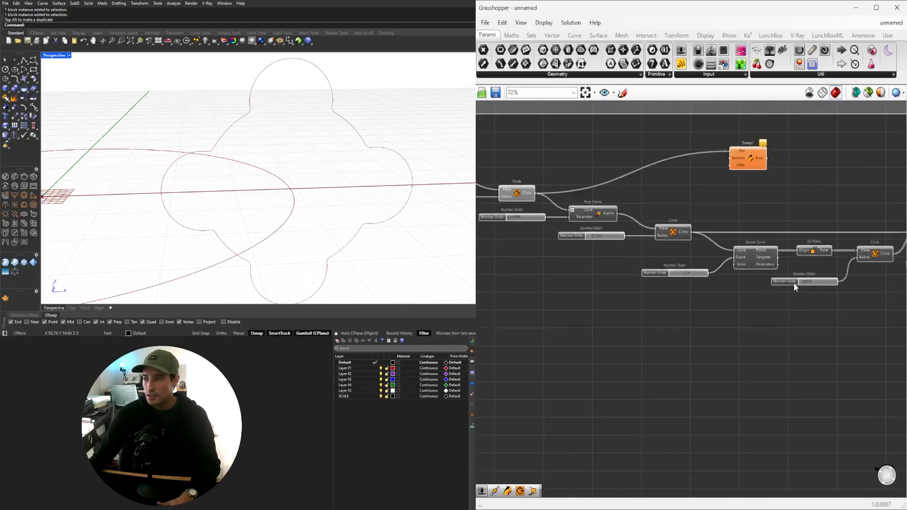
- Fine-tune the small circles' radius and raise the fillet radius
{"action": "scroll", "coordinate": [537, 326], "scroll_direction": "up", "scroll_amount": 5}
{"action": "left_click_drag", "start_coordinate": [527, 318], "coordinate": [531, 317]}
{"action": "right_click_drag", "start_coordinate": [746, 306], "coordinate": [561, 307]}
{"action": "left_click_drag", "start_coordinate": [741, 270], "coordinate": [792, 276]}
- Set the Divide Curve count to 5
{"action": "scroll", "coordinate": [724, 282], "scroll_direction": "down", "scroll_amount": 2}
{"action": "right_click_drag", "start_coordinate": [616, 284], "coordinate": [764, 293]}
{"action": "right_click_drag", "start_coordinate": [616, 322], "coordinate": [770, 322]}
{"action": "scroll", "coordinate": [610, 308], "scroll_direction": "up", "scroll_amount": 4}
{"action": "left_click_drag", "start_coordinate": [617, 288], "coordinate": [626, 290]}
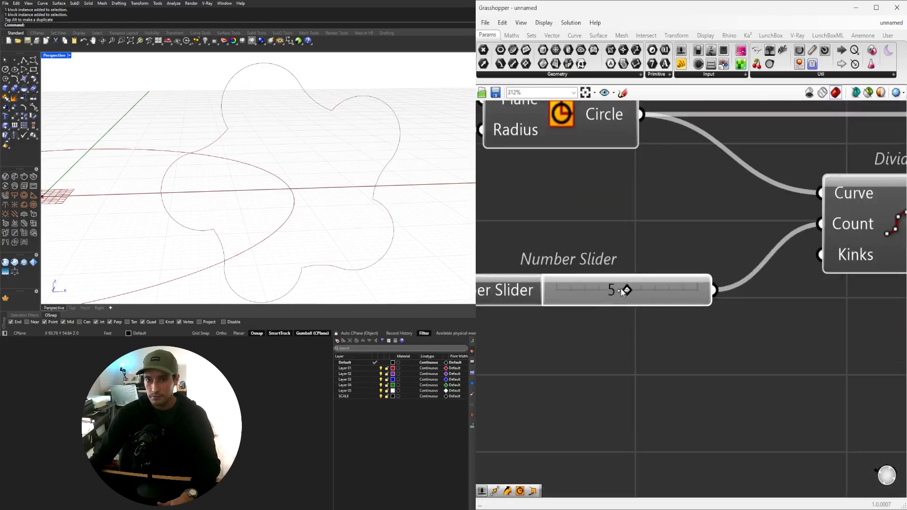
- Lower the fillet radius of the unioned section
{"action": "scroll", "coordinate": [725, 265], "scroll_direction": "down", "scroll_amount": 3}
{"action": "scroll", "coordinate": [654, 296], "scroll_direction": "up", "scroll_amount": 2}
{"action": "right_click_drag", "start_coordinate": [784, 303], "coordinate": [551, 302]}
{"action": "scroll", "coordinate": [786, 258], "scroll_direction": "up", "scroll_amount": 3}
{"action": "left_click_drag", "start_coordinate": [835, 260], "coordinate": [742, 265]}
- Set the Divide Curve count to 6 by entering the exact value
{"action": "scroll", "coordinate": [751, 317], "scroll_direction": "down", "scroll_amount": 5}
{"action": "right_click_drag", "start_coordinate": [659, 307], "coordinate": [885, 297]}
{"action": "right_click_drag", "start_coordinate": [512, 284], "coordinate": [622, 284]}
{"action": "scroll", "coordinate": [591, 295], "scroll_direction": "up", "scroll_amount": 2}
{"action": "left_click", "coordinate": [591, 295]}
{"action": "double_click", "coordinate": [591, 295]}
{"action": "type", "text": "6"}
{"action": "key", "text": "Return"}
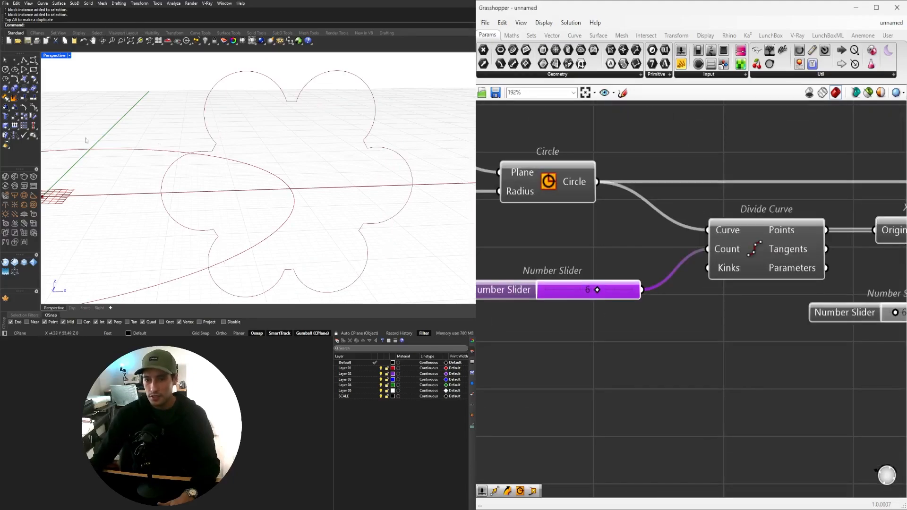
- Set the radius of the small circles to 5.2
{"action": "scroll", "coordinate": [598, 223], "scroll_direction": "down", "scroll_amount": 4}
{"action": "right_click_drag", "start_coordinate": [692, 274], "coordinate": [585, 287]}
{"action": "scroll", "coordinate": [621, 286], "scroll_direction": "up", "scroll_amount": 8}
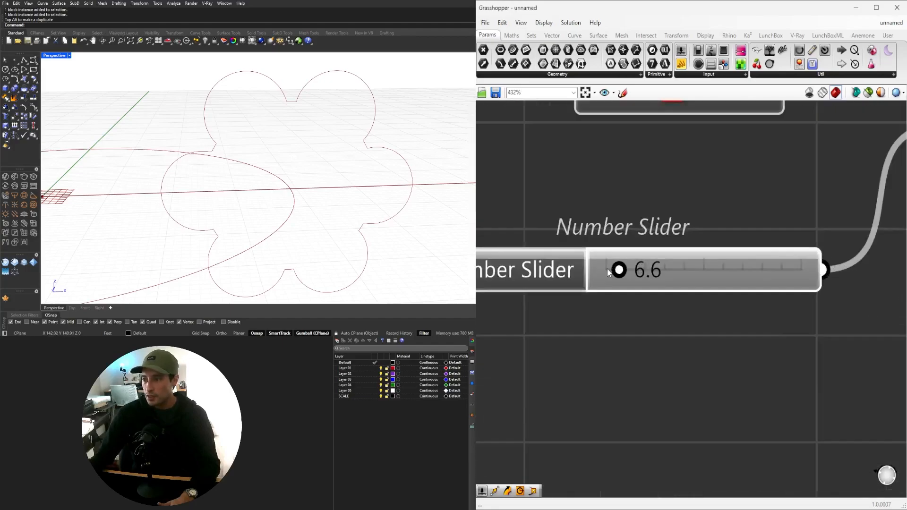
{"action": "left_click_drag", "start_coordinate": [627, 272], "coordinate": [614, 271]}
{"action": "scroll", "coordinate": [628, 271], "scroll_direction": "down", "scroll_amount": 6}
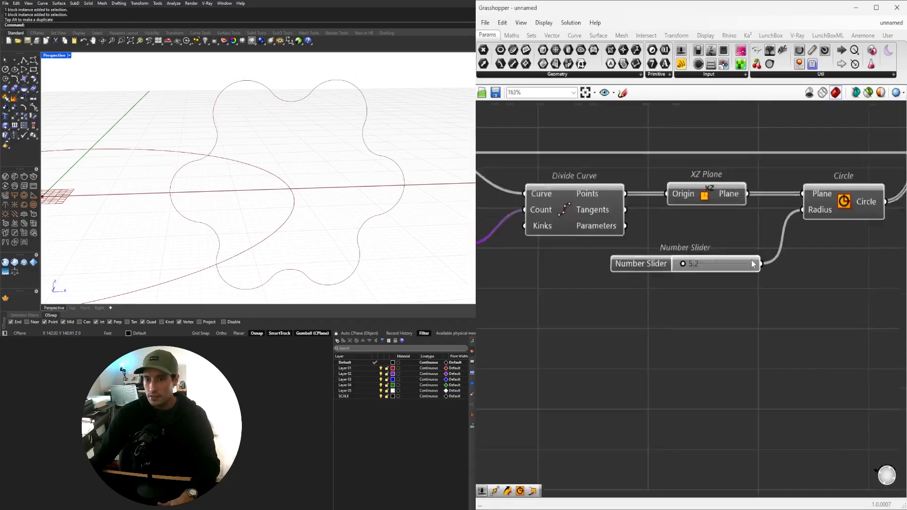
- Set the fillet radius to 4.04 and select the Fillet component
{"action": "scroll", "coordinate": [797, 301], "scroll_direction": "up", "scroll_amount": 5}
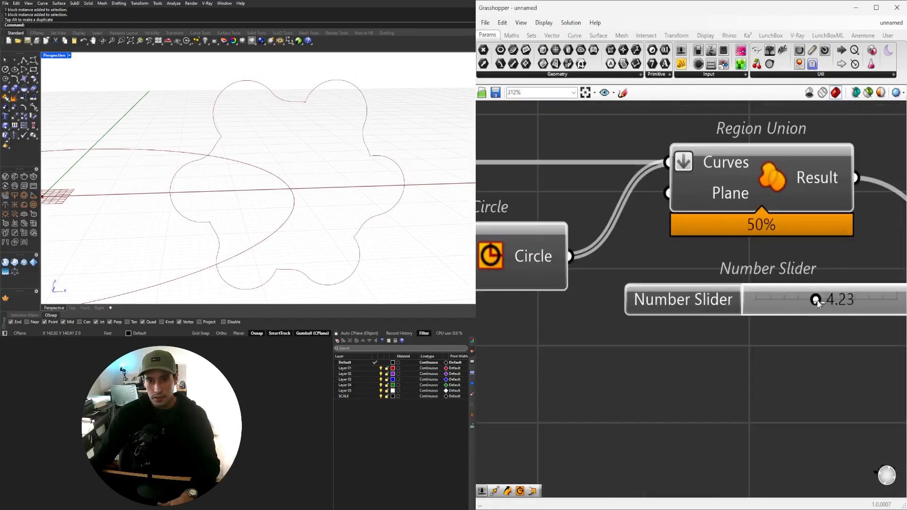
{"action": "scroll", "coordinate": [815, 310], "scroll_direction": "down", "scroll_amount": 5}
{"action": "right_click_drag", "start_coordinate": [817, 347], "coordinate": [605, 323]}
{"action": "left_click", "coordinate": [690, 286]}
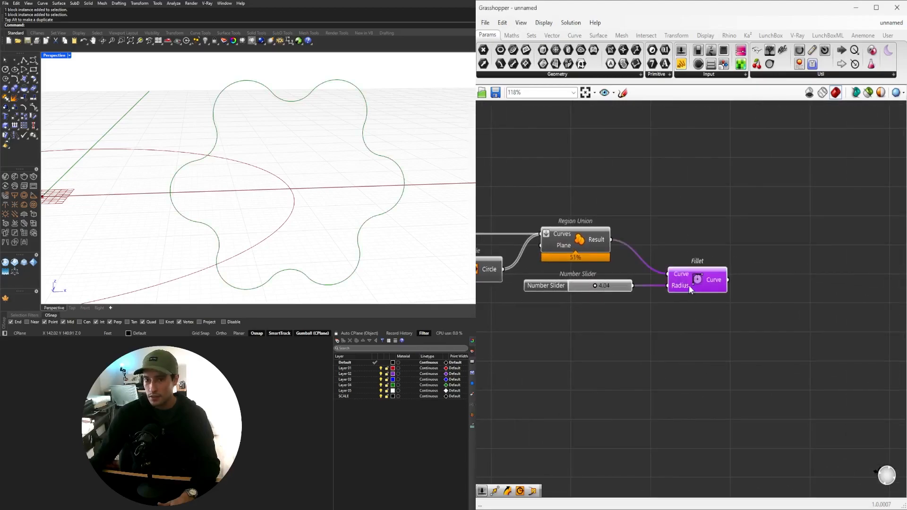
- Move the Sweep1 component to the free space beyond the Fillet component
{"action": "scroll", "coordinate": [333, 190], "scroll_direction": "down", "scroll_amount": 8}
{"action": "right_click_drag", "start_coordinate": [333, 190], "coordinate": [285, 189]}
{"action": "left_click", "coordinate": [684, 203]}
{"action": "right_click_drag", "start_coordinate": [614, 251], "coordinate": [767, 283]}
{"action": "scroll", "coordinate": [767, 284], "scroll_direction": "down", "scroll_amount": 3}
{"action": "left_click", "coordinate": [509, 181]}
{"action": "scroll", "coordinate": [614, 222], "scroll_direction": "down", "scroll_amount": 4}
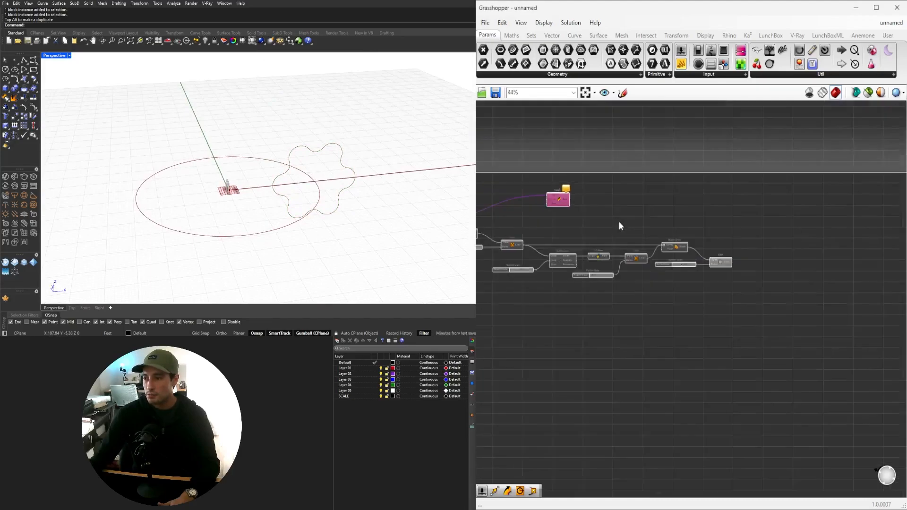
{"action": "scroll", "coordinate": [572, 213], "scroll_direction": "up", "scroll_amount": 3}
{"action": "left_click_drag", "start_coordinate": [586, 199], "coordinate": [870, 256]}
- Connect the Fillet curve to the Sections input of Sweep1 and place Sweep1 just after the Fillet
{"action": "scroll", "coordinate": [858, 274], "scroll_direction": "up", "scroll_amount": 5}
{"action": "left_click_drag", "start_coordinate": [793, 294], "coordinate": [851, 231]}
{"action": "right_click_drag", "start_coordinate": [852, 230], "coordinate": [729, 252]}
{"action": "left_click_drag", "start_coordinate": [736, 257], "coordinate": [749, 239]}
{"action": "left_click", "coordinate": [764, 308]}
{"action": "right_click_drag", "start_coordinate": [273, 193], "coordinate": [258, 177]}
{"action": "scroll", "coordinate": [630, 290], "scroll_direction": "down", "scroll_amount": 2}
- Add a Custom Preview component and place it after Sweep1
{"action": "right_click_drag", "start_coordinate": [631, 291], "coordinate": [558, 289]}
{"action": "right_click_drag", "start_coordinate": [833, 252], "coordinate": [741, 266]}
{"action": "double_click", "coordinate": [767, 250]}
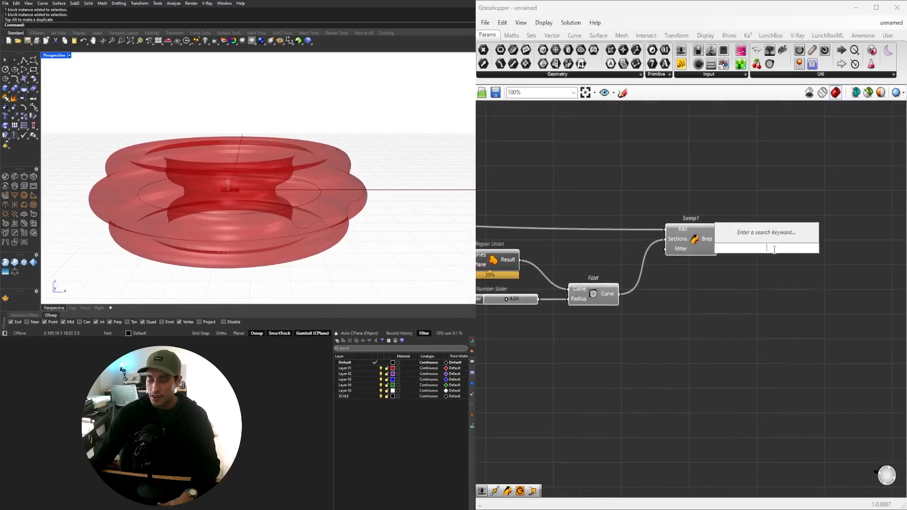
{"action": "type", "text": "cust"}
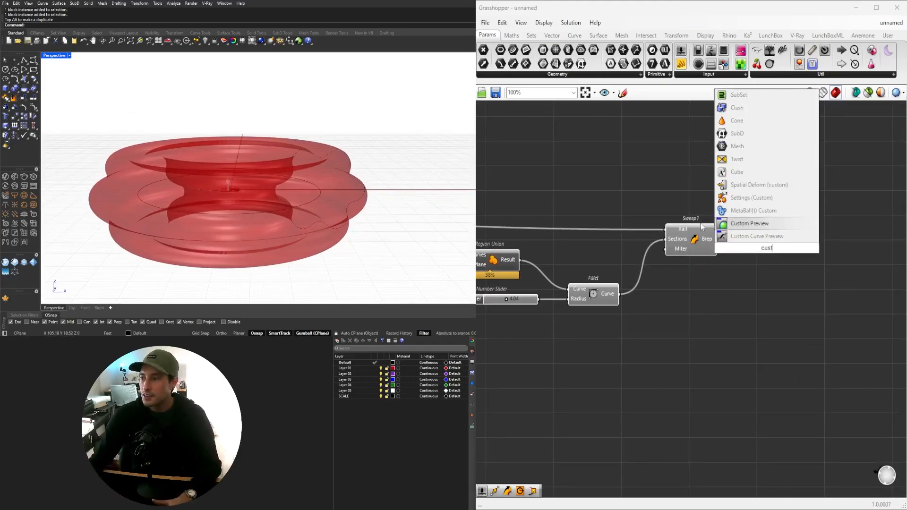
{"action": "left_click", "coordinate": [731, 226]}
{"action": "left_click_drag", "start_coordinate": [784, 248], "coordinate": [879, 219]}
- Add a Colour Swatch and connect it to the Material input of Custom Preview
{"action": "double_click", "coordinate": [785, 246]}
{"action": "type", "text": "swa"}
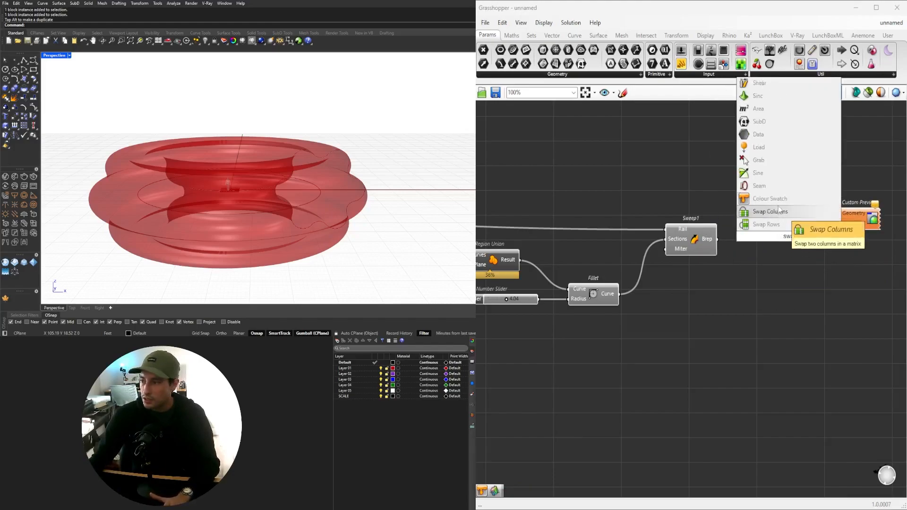
{"action": "left_click", "coordinate": [794, 199]}
{"action": "left_click_drag", "start_coordinate": [857, 216], "coordinate": [850, 223]}
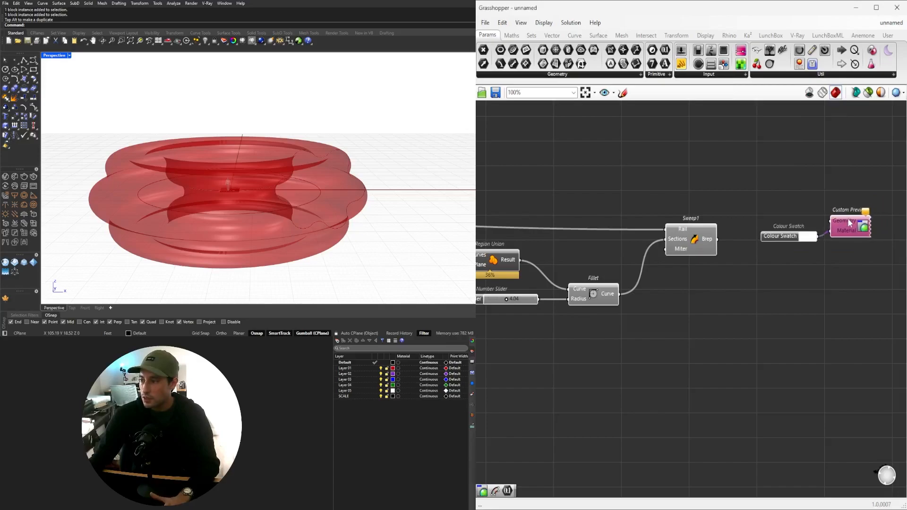
- Connect the Sweep1 Brep to the Custom Preview's Geometry input and move the preview and swatch lower
{"action": "left_click_drag", "start_coordinate": [743, 231], "coordinate": [831, 221]}
{"action": "left_click_drag", "start_coordinate": [856, 259], "coordinate": [798, 194]}
{"action": "left_click_drag", "start_coordinate": [852, 214], "coordinate": [804, 215]}
{"action": "left_click_drag", "start_coordinate": [853, 233], "coordinate": [861, 274]}
{"action": "left_click", "coordinate": [805, 294]}
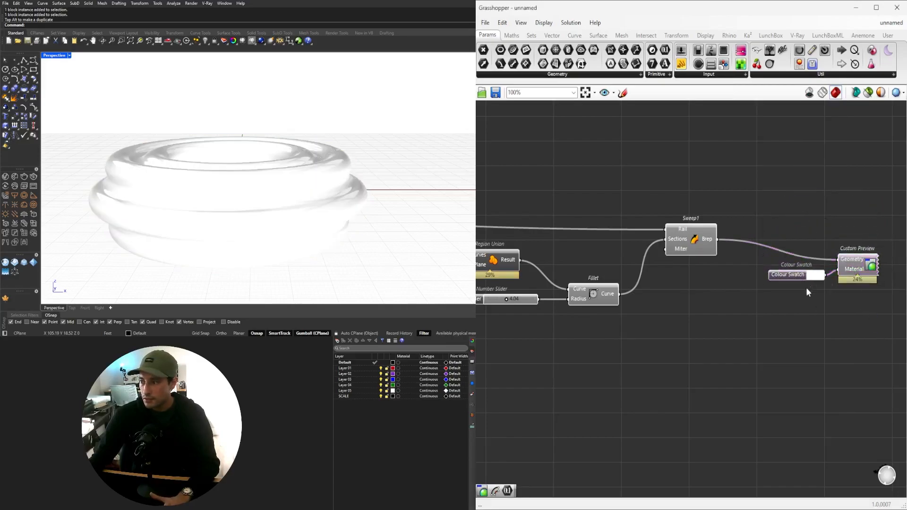
- Change the Colour Swatch to a light orange tone
{"action": "scroll", "coordinate": [811, 284], "scroll_direction": "up", "scroll_amount": 4}
{"action": "left_click", "coordinate": [817, 272]}
{"action": "left_click_drag", "start_coordinate": [870, 311], "coordinate": [863, 304]}
{"action": "left_click_drag", "start_coordinate": [847, 378], "coordinate": [850, 382]}
{"action": "left_click", "coordinate": [659, 302]}
- Try a fillet radius of 0.04 on the swept ring and undo the last radius change
{"action": "right_click_drag", "start_coordinate": [305, 170], "coordinate": [325, 195]}
{"action": "scroll", "coordinate": [604, 267], "scroll_direction": "down", "scroll_amount": 1}
{"action": "right_click_drag", "start_coordinate": [604, 267], "coordinate": [900, 260]}
{"action": "scroll", "coordinate": [689, 295], "scroll_direction": "up", "scroll_amount": 5}
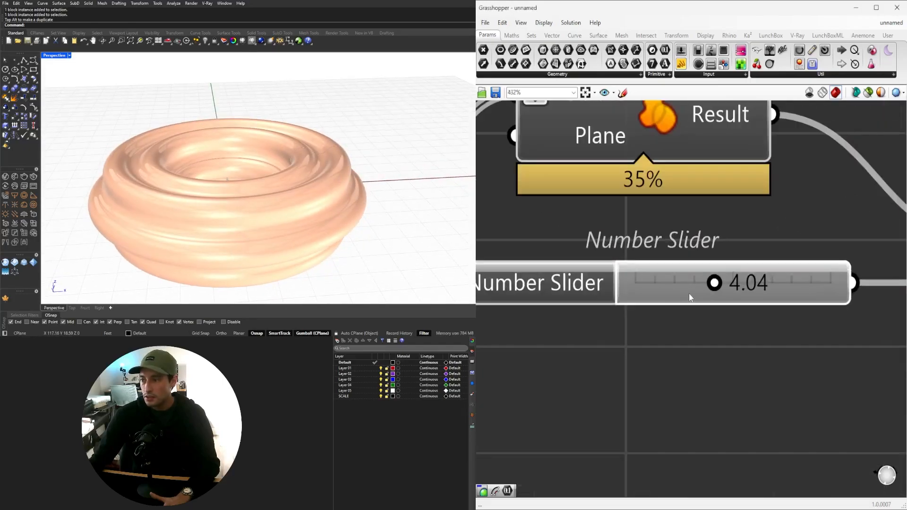
{"action": "left_click_drag", "start_coordinate": [713, 286], "coordinate": [650, 286]}
{"action": "scroll", "coordinate": [704, 282], "scroll_direction": "down", "scroll_amount": 3}
{"action": "scroll", "coordinate": [699, 279], "scroll_direction": "up", "scroll_amount": 2}
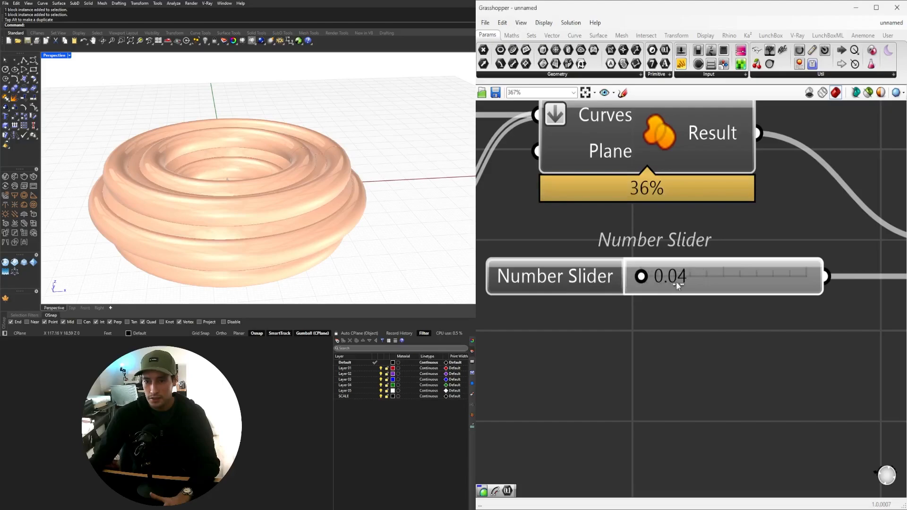
{"action": "key", "text": "ctrl+z"}
{"action": "scroll", "coordinate": [713, 310], "scroll_direction": "down", "scroll_amount": 6}
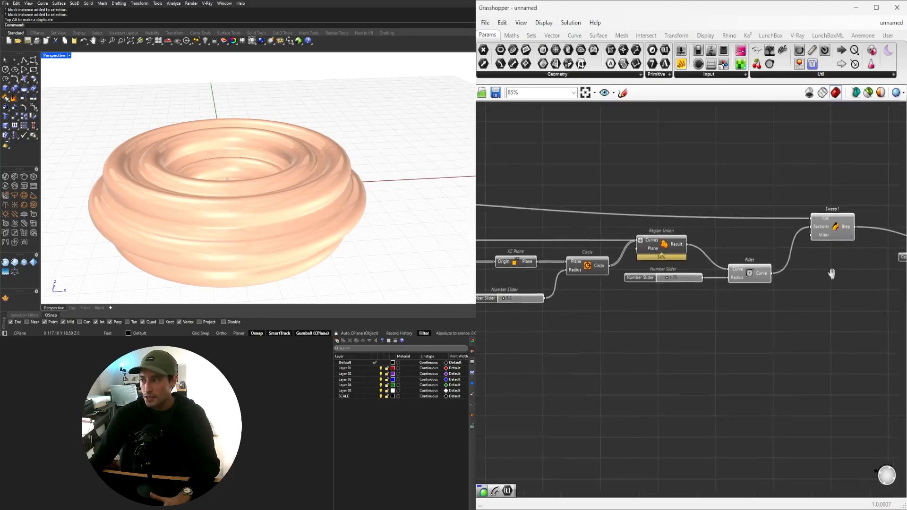
{"action": "right_click_drag", "start_coordinate": [662, 264], "coordinate": [850, 257]}
{"action": "scroll", "coordinate": [585, 280], "scroll_direction": "up", "scroll_amount": 7}
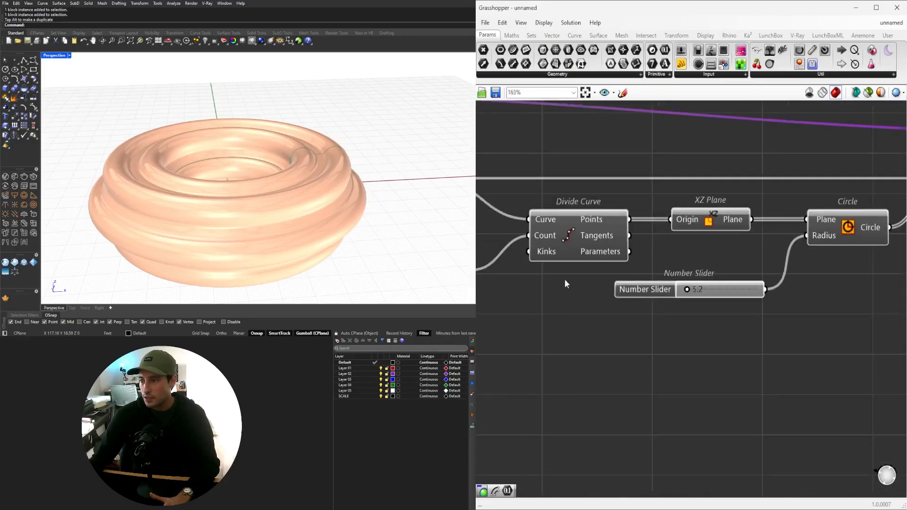
- Try Divide Curve counts of 7 and 10 on the swept ring and settle on 4 divisions
{"action": "double_click", "coordinate": [571, 258]}
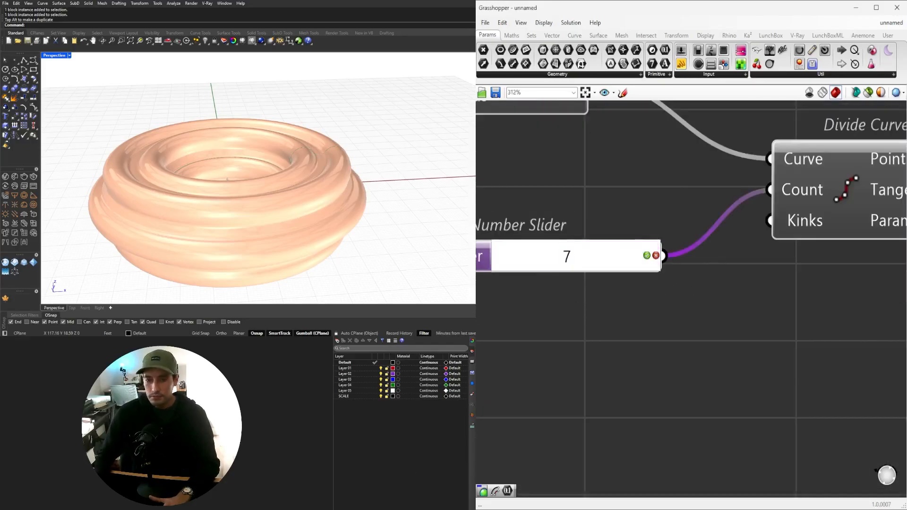
{"action": "type", "text": "7"}
{"action": "key", "text": "Return"}
{"action": "left_click_drag", "start_coordinate": [604, 256], "coordinate": [664, 256]}
{"action": "right_click_drag", "start_coordinate": [258, 198], "coordinate": [307, 194]}
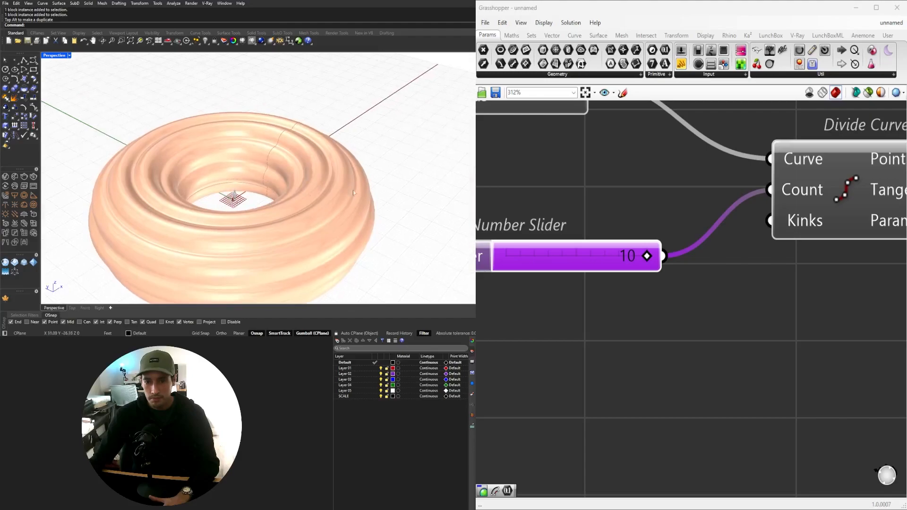
{"action": "left_click_drag", "start_coordinate": [641, 259], "coordinate": [565, 258]}
{"action": "scroll", "coordinate": [566, 258], "scroll_direction": "down", "scroll_amount": 5}
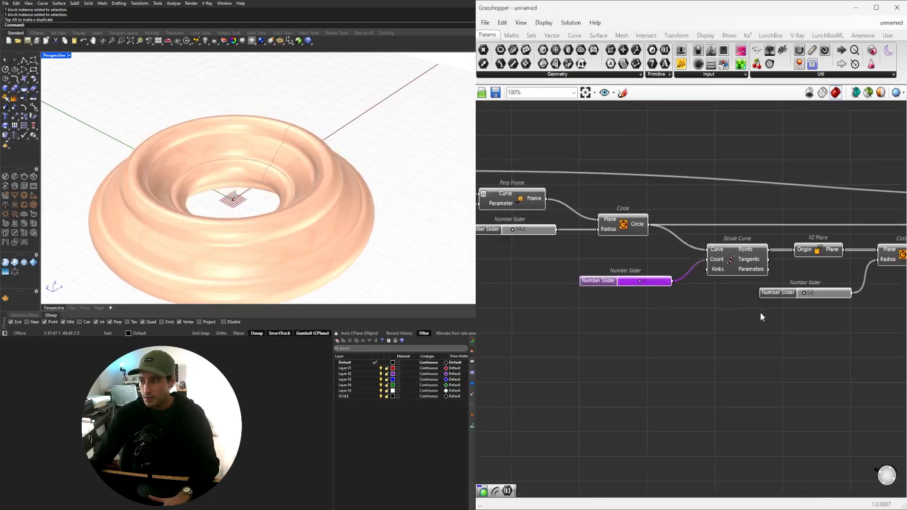
- Disconnect Sweep1 from Custom Preview's Geometry input and move the preview and colour swatch away from the sweep
{"action": "scroll", "coordinate": [837, 330], "scroll_direction": "up", "scroll_amount": 1}
{"action": "right_click_drag", "start_coordinate": [839, 294], "coordinate": [580, 285]}
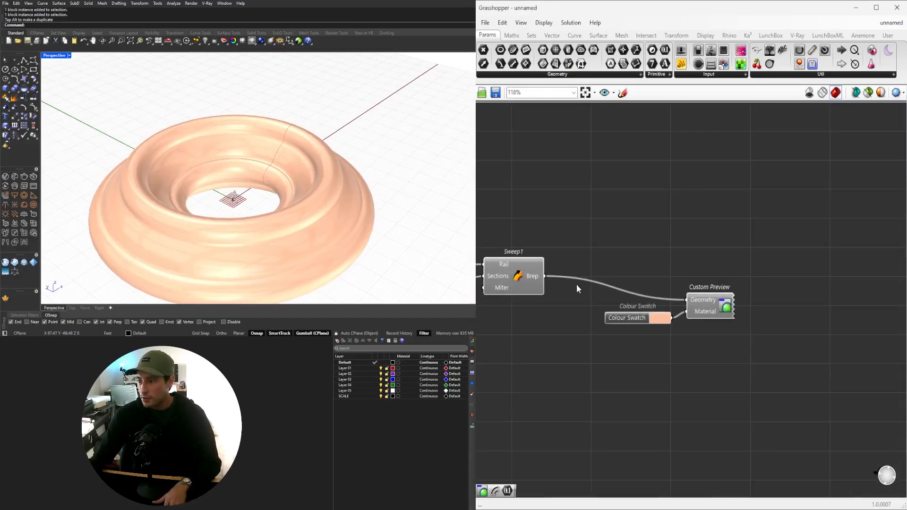
{"action": "left_click_drag", "start_coordinate": [545, 277], "coordinate": [687, 299], "text": "ctrl"}
{"action": "left_click_drag", "start_coordinate": [766, 363], "coordinate": [598, 284]}
{"action": "left_click_drag", "start_coordinate": [727, 297], "coordinate": [839, 128]}
{"action": "scroll", "coordinate": [676, 297], "scroll_direction": "down", "scroll_amount": 2}
{"action": "right_click_drag", "start_coordinate": [559, 281], "coordinate": [790, 222]}
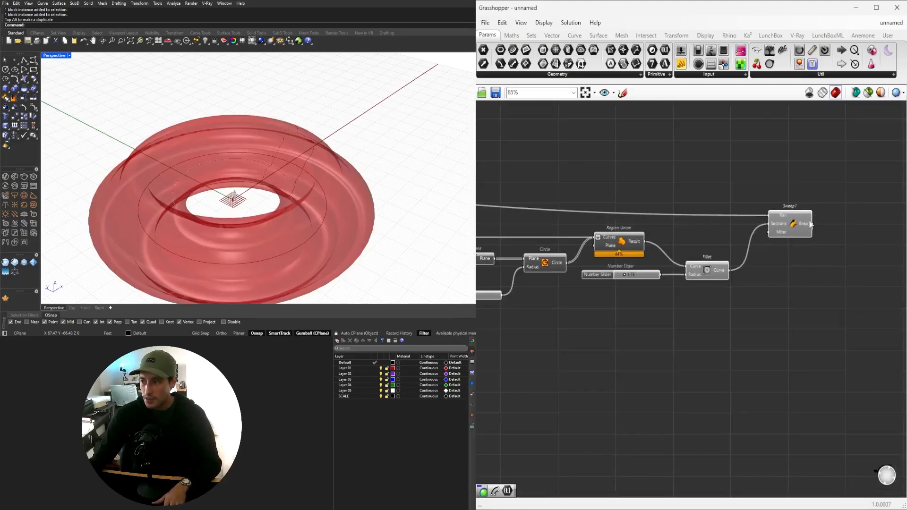
- Disconnect the filleted curve from the Sections input of Sweep1
{"action": "left_click", "coordinate": [790, 219]}
{"action": "scroll", "coordinate": [743, 293], "scroll_direction": "up", "scroll_amount": 1}
{"action": "left_click", "coordinate": [743, 293]}
{"action": "left_click", "coordinate": [796, 226]}
{"action": "right_click", "coordinate": [801, 214]}
{"action": "left_click", "coordinate": [759, 225]}
{"action": "left_click_drag", "start_coordinate": [737, 274], "coordinate": [814, 185], "text": "ctrl"}
{"action": "left_click", "coordinate": [703, 268]}
- Turn on the preview of the Perp Frame component on the base circle
{"action": "right_click_drag", "start_coordinate": [358, 188], "coordinate": [310, 176]}
{"action": "right_click_drag", "start_coordinate": [543, 325], "coordinate": [665, 308]}
{"action": "left_click", "coordinate": [577, 239]}
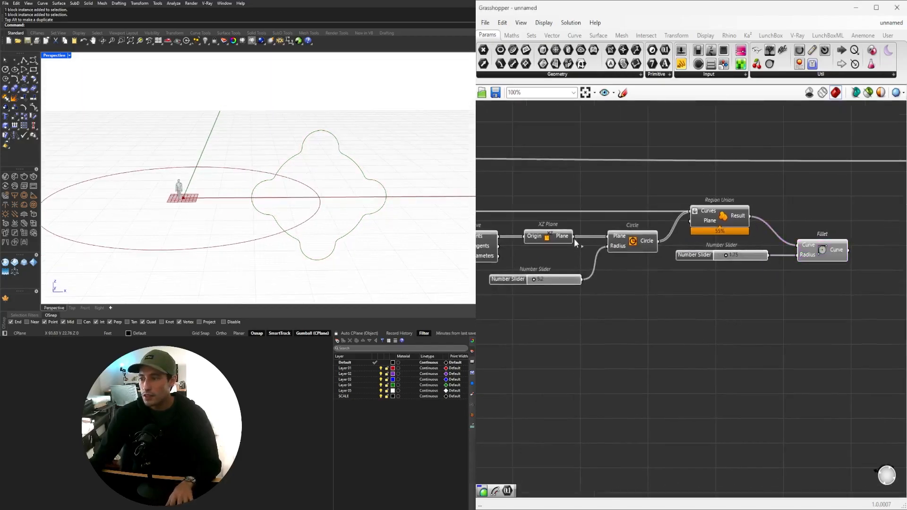
{"action": "right_click_drag", "start_coordinate": [547, 242], "coordinate": [686, 251]}
{"action": "scroll", "coordinate": [586, 229], "scroll_direction": "down", "scroll_amount": 3}
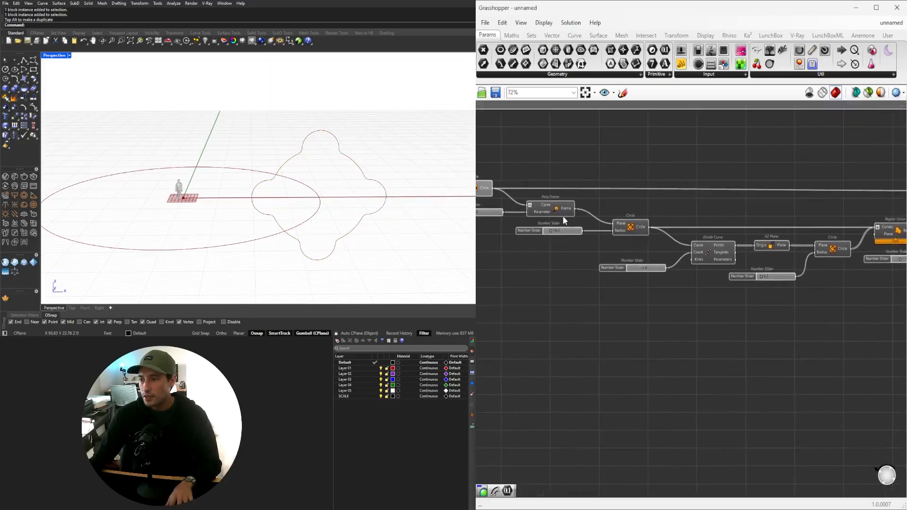
{"action": "right_click", "coordinate": [560, 206]}
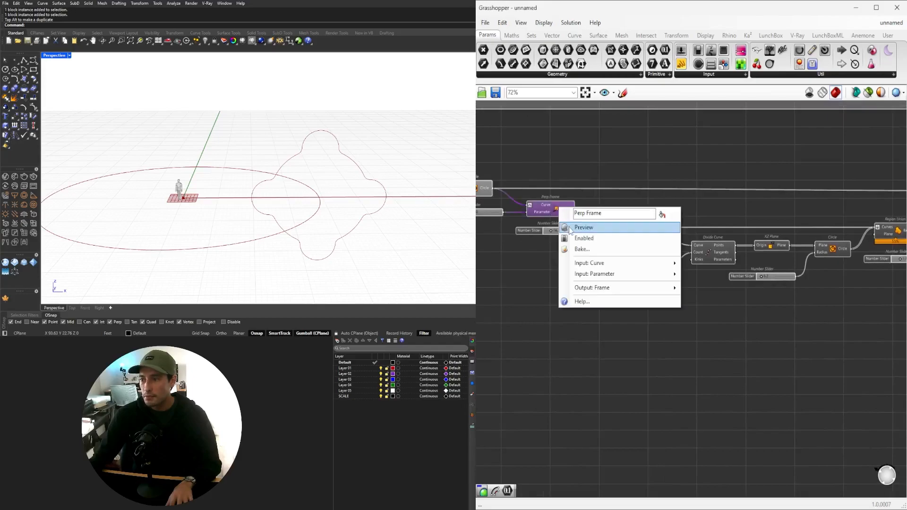
{"action": "left_click", "coordinate": [574, 227]}
{"action": "right_click_drag", "start_coordinate": [204, 170], "coordinate": [283, 176]}
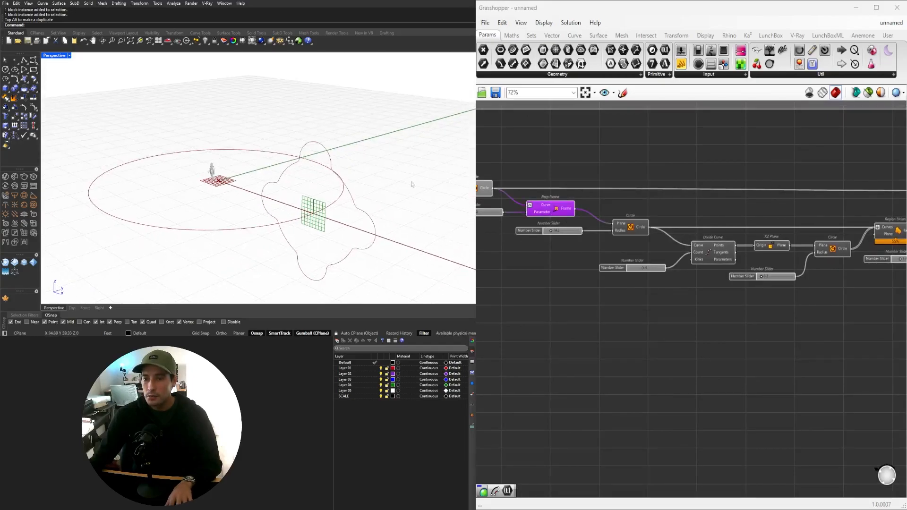
{"action": "scroll", "coordinate": [582, 304], "scroll_direction": "down", "scroll_amount": 1}
- Highlight the Fillet and Perp Frame outputs together and examine how the section sits relative to the frame
{"action": "left_click", "coordinate": [772, 271]}
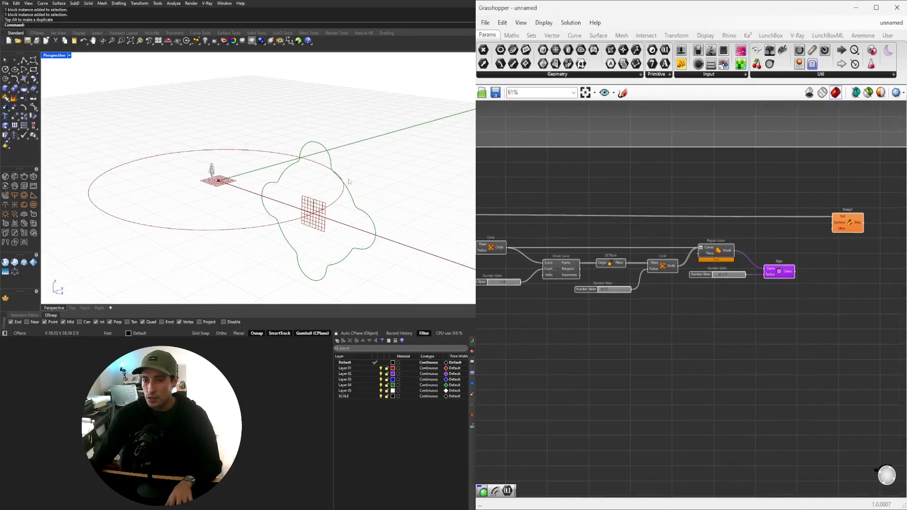
{"action": "right_click_drag", "start_coordinate": [511, 254], "coordinate": [578, 251]}
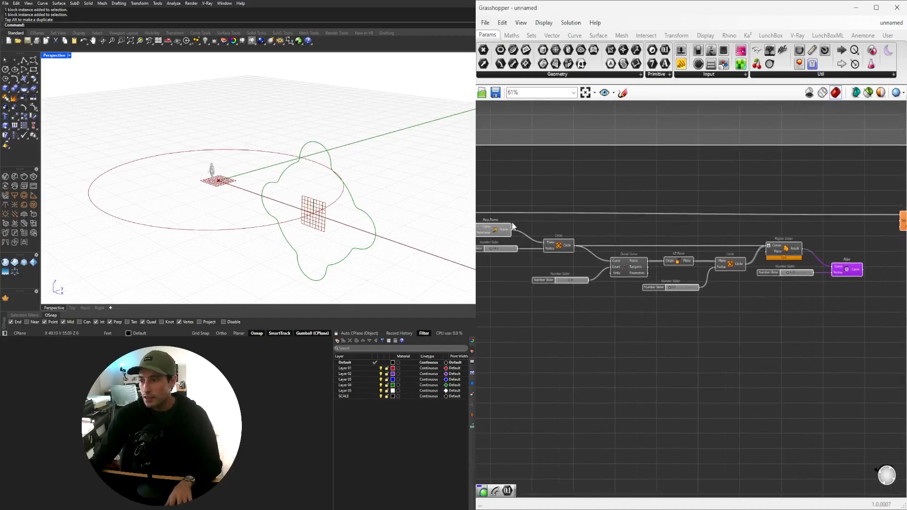
{"action": "left_click", "coordinate": [486, 236], "text": "shift"}
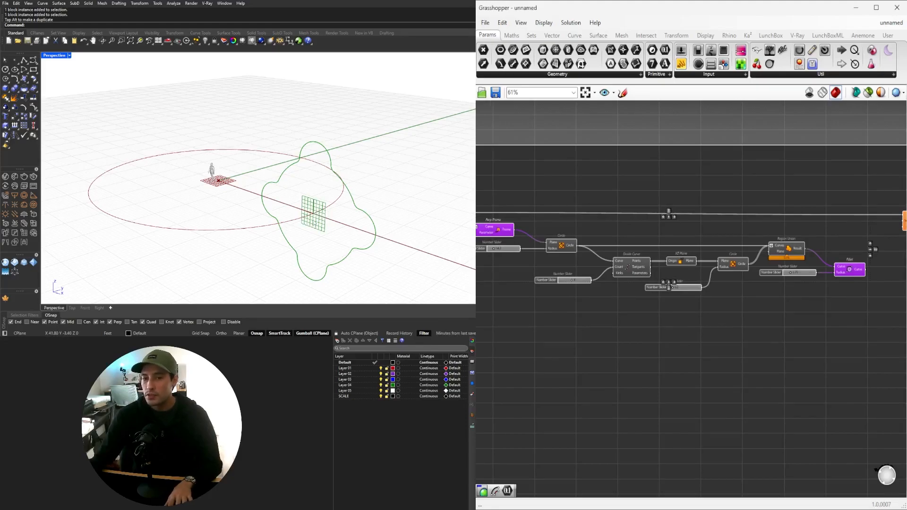
{"action": "right_click_drag", "start_coordinate": [283, 217], "coordinate": [324, 155]}
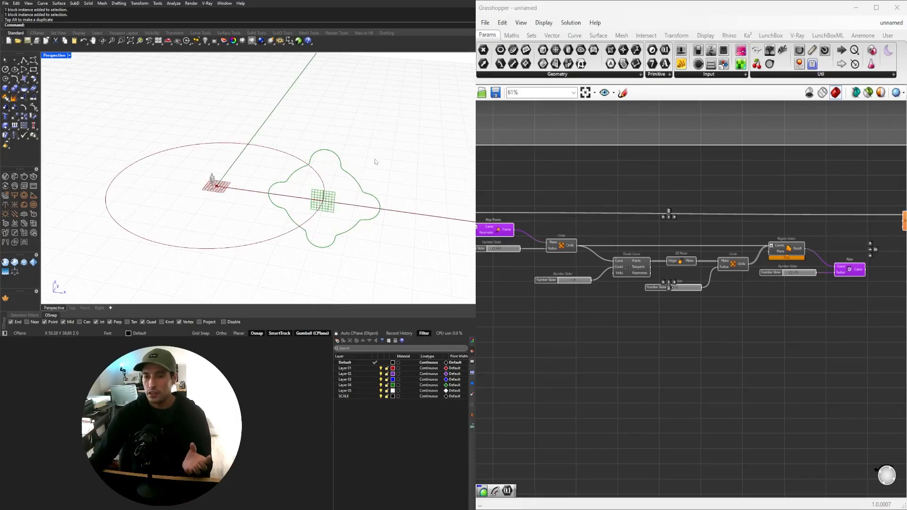
- Move the Sweep1 component higher to free space above the Fillet component
{"action": "left_click", "coordinate": [779, 295]}
{"action": "right_click_drag", "start_coordinate": [779, 294], "coordinate": [685, 292]}
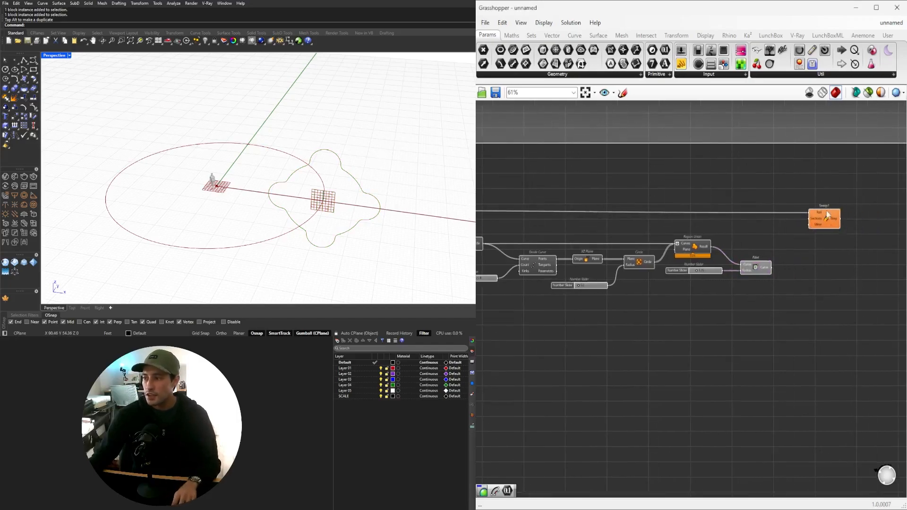
{"action": "scroll", "coordinate": [790, 229], "scroll_direction": "up", "scroll_amount": 3}
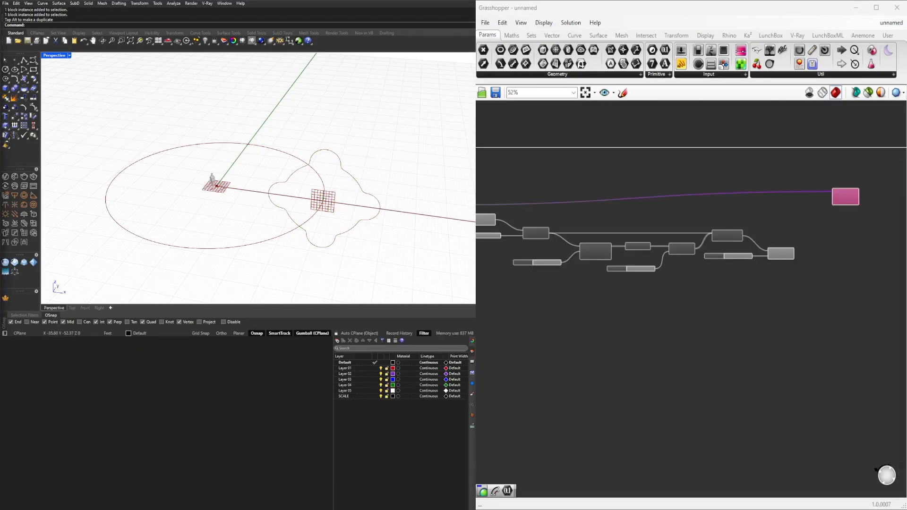
{"action": "left_click", "coordinate": [785, 274]}
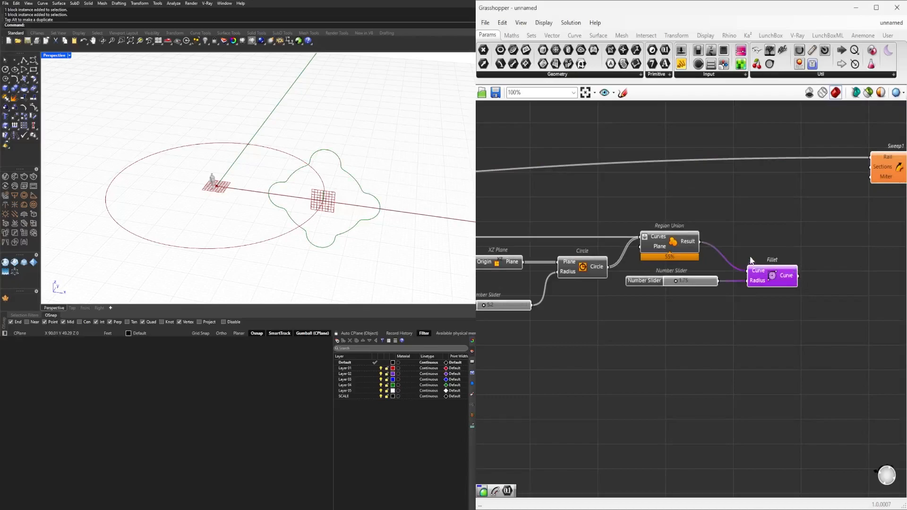
{"action": "right_click_drag", "start_coordinate": [807, 213], "coordinate": [719, 240]}
{"action": "left_click", "coordinate": [803, 194]}
{"action": "scroll", "coordinate": [700, 260], "scroll_direction": "down", "scroll_amount": 2}
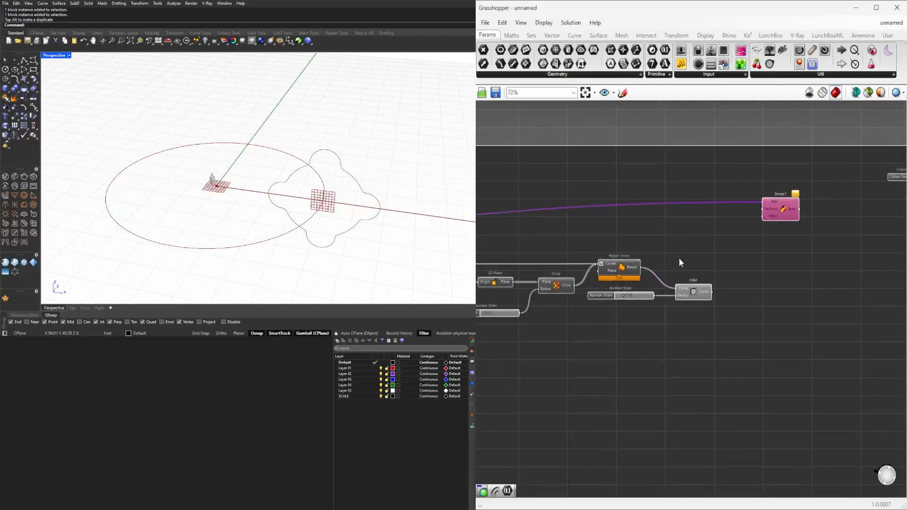
{"action": "left_click_drag", "start_coordinate": [779, 206], "coordinate": [760, 151]}
- Add a Polar Array component in the free space between Sweep1 and Fillet
{"action": "left_click", "coordinate": [703, 228]}
{"action": "double_click", "coordinate": [704, 225]}
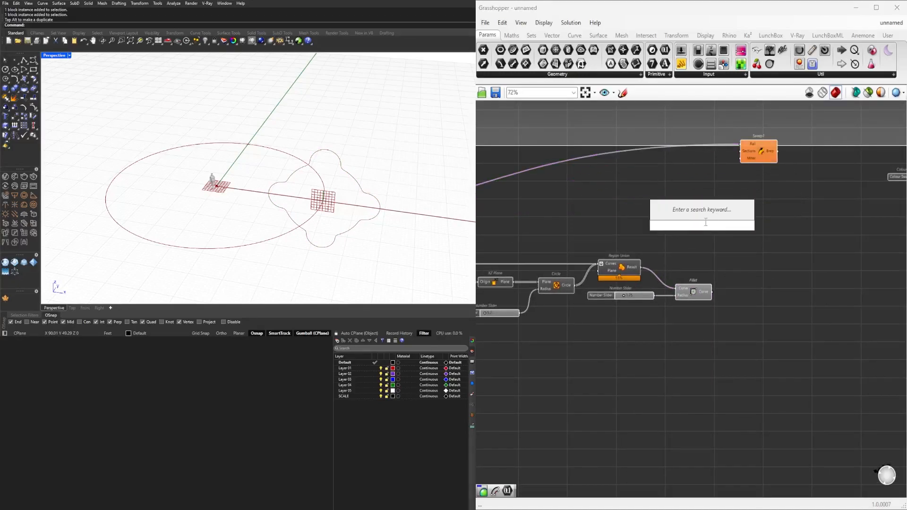
{"action": "type", "text": "polar"}
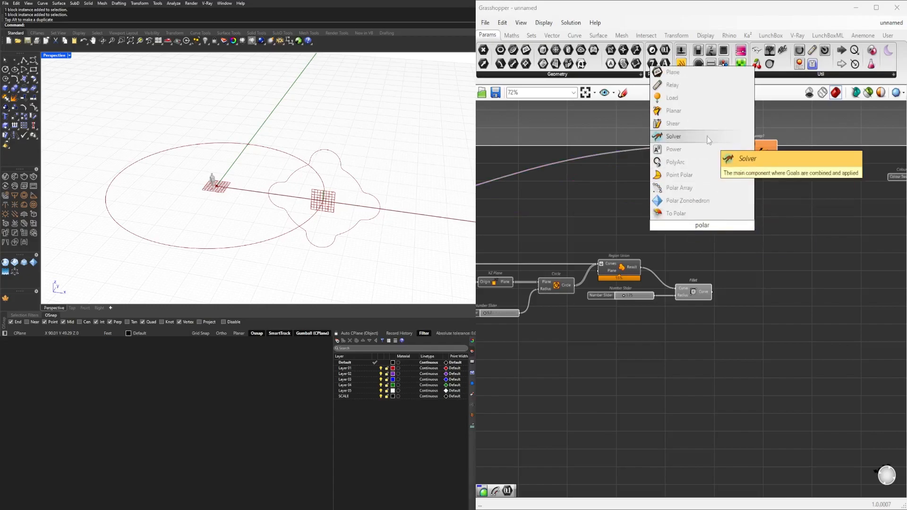
{"action": "left_click", "coordinate": [690, 187]}
- Move the Polar Array back along the definition, placing it above the Perp Frame and section Circle components
{"action": "right_click_drag", "start_coordinate": [607, 239], "coordinate": [738, 219]}
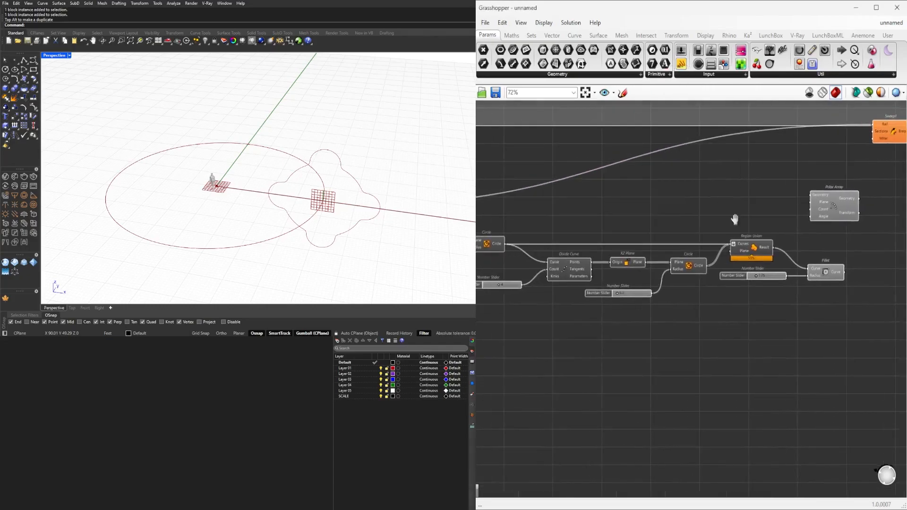
{"action": "scroll", "coordinate": [742, 216], "scroll_direction": "down", "scroll_amount": 1}
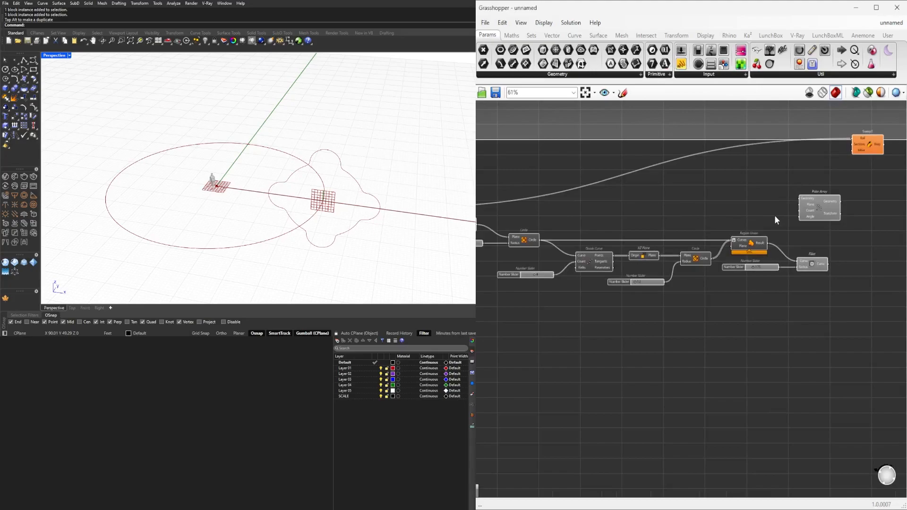
{"action": "scroll", "coordinate": [837, 195], "scroll_direction": "up", "scroll_amount": 5}
{"action": "left_click", "coordinate": [806, 202]}
{"action": "scroll", "coordinate": [804, 219], "scroll_direction": "down", "scroll_amount": 3}
{"action": "right_click_drag", "start_coordinate": [823, 235], "coordinate": [808, 278]}
{"action": "scroll", "coordinate": [738, 270], "scroll_direction": "down", "scroll_amount": 4}
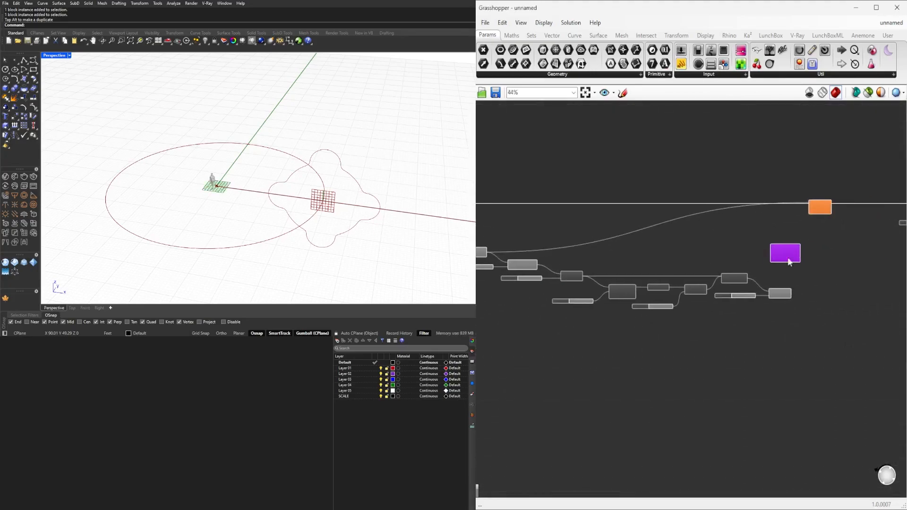
{"action": "left_click_drag", "start_coordinate": [780, 249], "coordinate": [622, 229]}
{"action": "scroll", "coordinate": [572, 231], "scroll_direction": "up", "scroll_amount": 5}
{"action": "right_click_drag", "start_coordinate": [594, 235], "coordinate": [756, 216]}
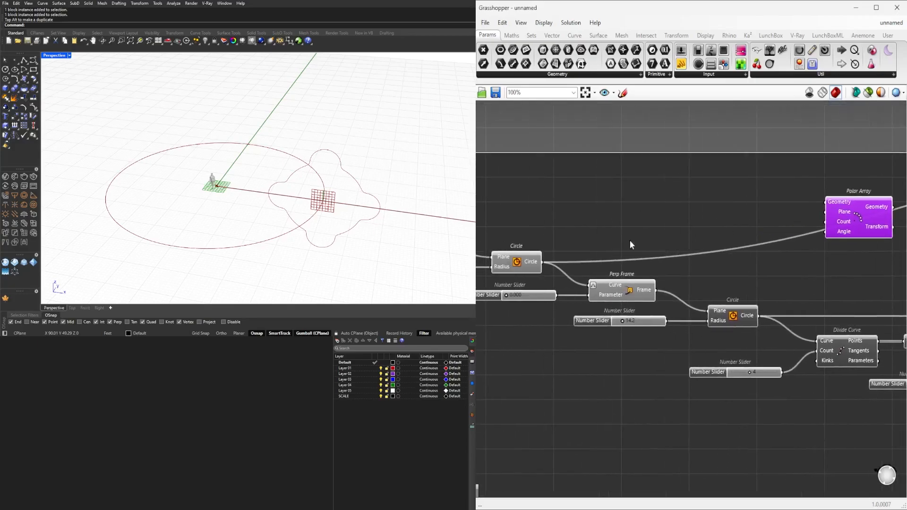
{"action": "scroll", "coordinate": [634, 238], "scroll_direction": "down", "scroll_amount": 1}
{"action": "left_click_drag", "start_coordinate": [809, 232], "coordinate": [705, 231]}
{"action": "right_click_drag", "start_coordinate": [658, 229], "coordinate": [692, 225]}
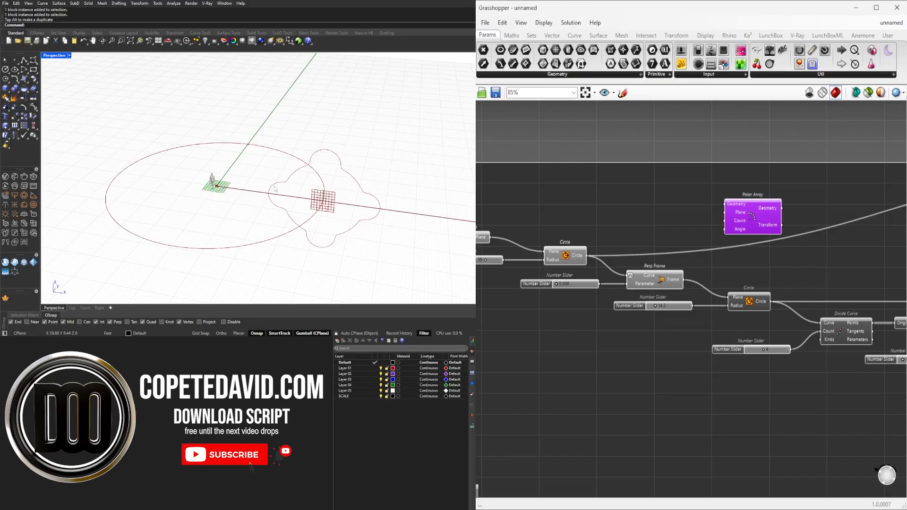
{"action": "left_click_drag", "start_coordinate": [752, 215], "coordinate": [741, 205]}
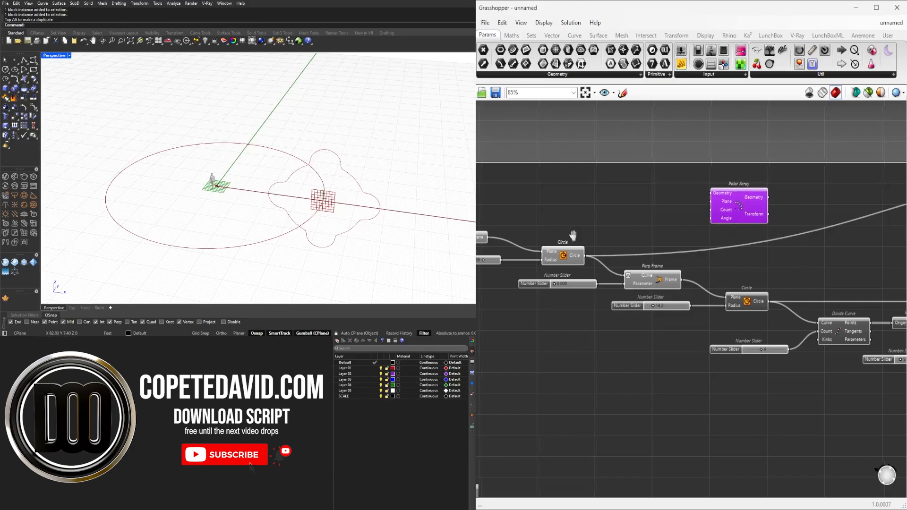
- Connect the XY Plane to the Polar Array's Plane input and the Perp Frame's Frame to its Geometry input
{"action": "right_click_drag", "start_coordinate": [558, 246], "coordinate": [607, 235]}
{"action": "left_click", "coordinate": [527, 225]}
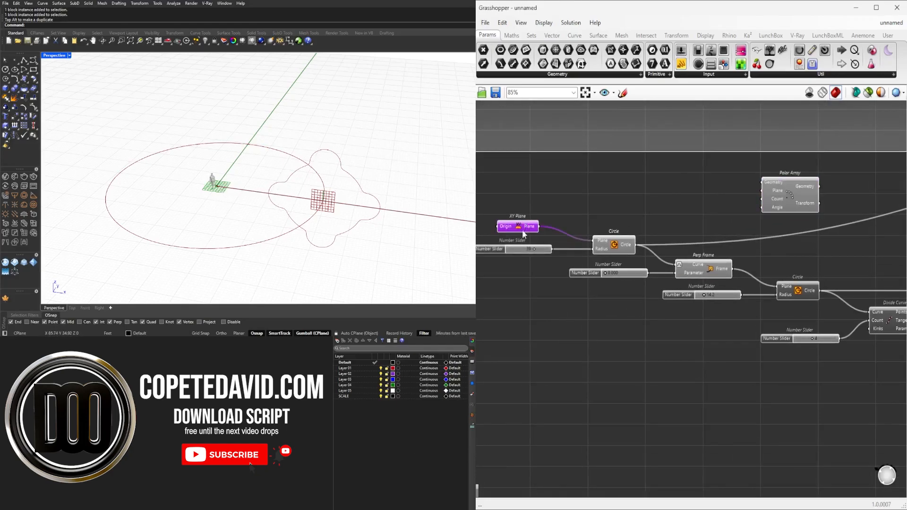
{"action": "left_click_drag", "start_coordinate": [627, 204], "coordinate": [760, 194]}
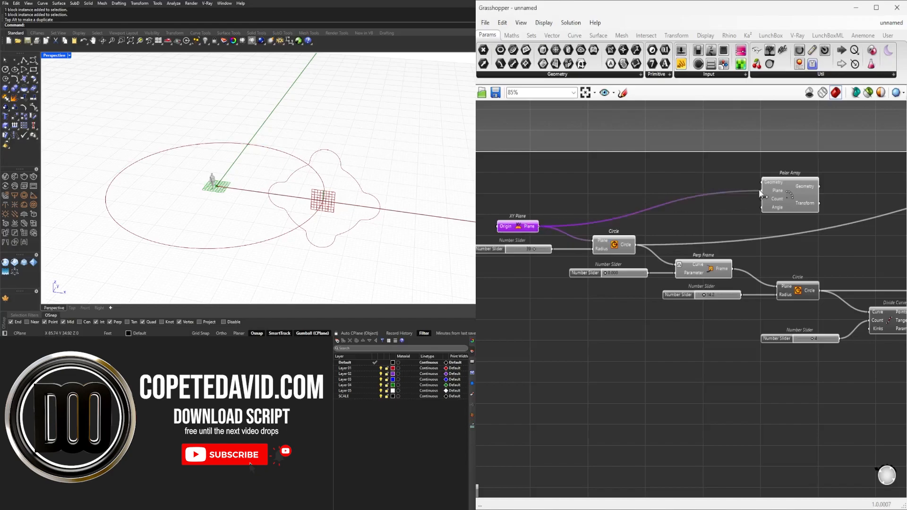
{"action": "right_click_drag", "start_coordinate": [764, 194], "coordinate": [623, 214]}
{"action": "left_click_drag", "start_coordinate": [623, 213], "coordinate": [785, 246]}
{"action": "left_click_drag", "start_coordinate": [560, 285], "coordinate": [778, 239]}
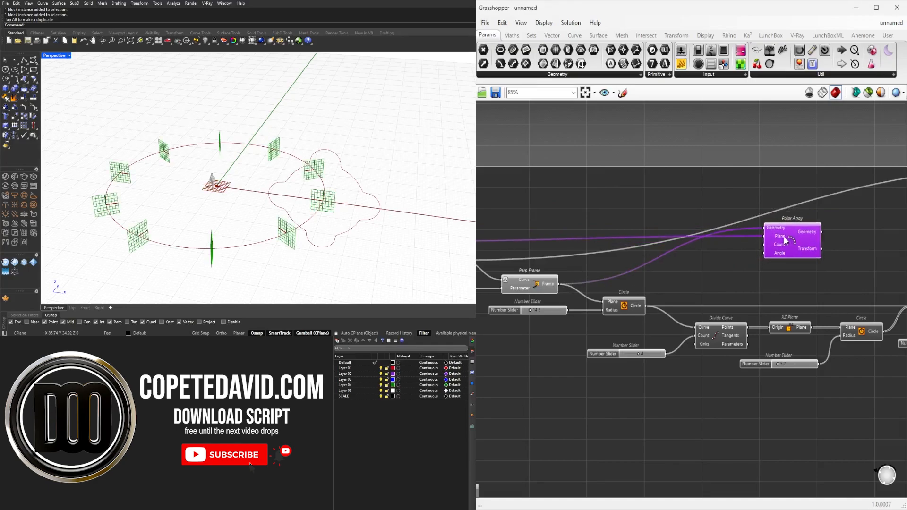
- Move the wired Polar Array between the Sweep1 and Fillet components
{"action": "scroll", "coordinate": [778, 240], "scroll_direction": "down", "scroll_amount": 3}
{"action": "right_click_drag", "start_coordinate": [778, 239], "coordinate": [524, 253]}
{"action": "left_click_drag", "start_coordinate": [523, 253], "coordinate": [689, 259]}
{"action": "left_click", "coordinate": [706, 227]}
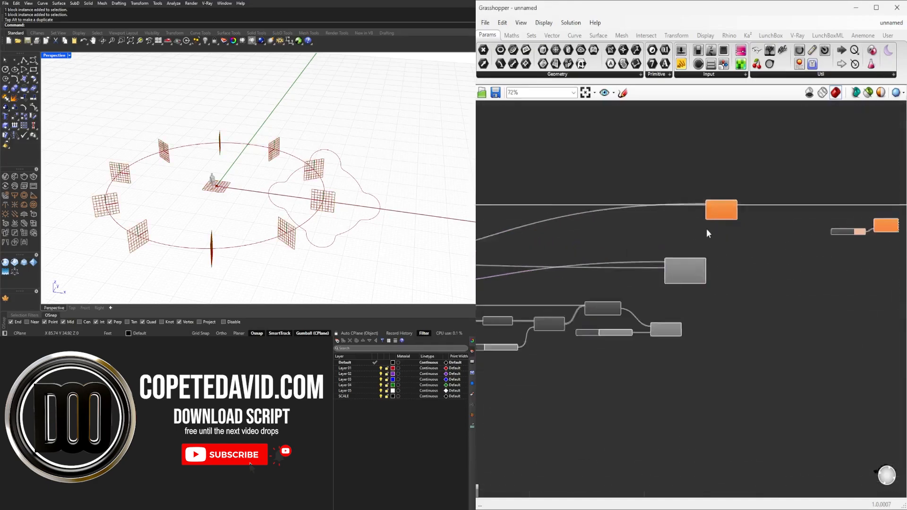
{"action": "scroll", "coordinate": [704, 226], "scroll_direction": "up", "scroll_amount": 2}
{"action": "left_click", "coordinate": [698, 288]}
- Add a number slider ranging from 0 to 30 with value 15 and connect it to the Polar Array's Count
{"action": "scroll", "coordinate": [705, 285], "scroll_direction": "up", "scroll_amount": 4}
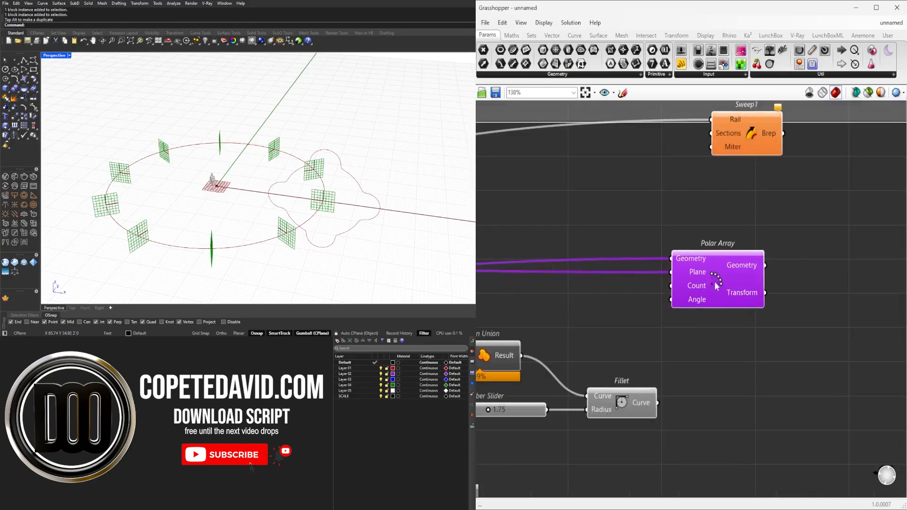
{"action": "double_click", "coordinate": [568, 233]}
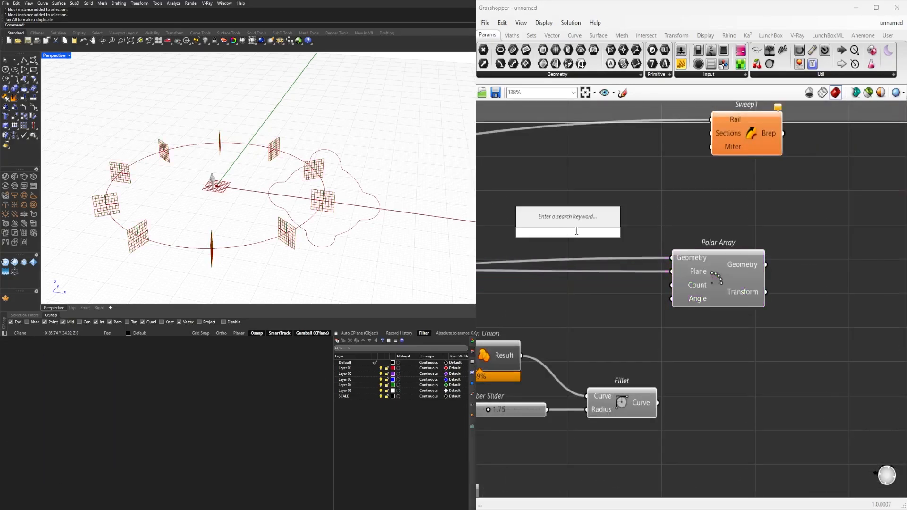
{"action": "type", "text": "15<30"}
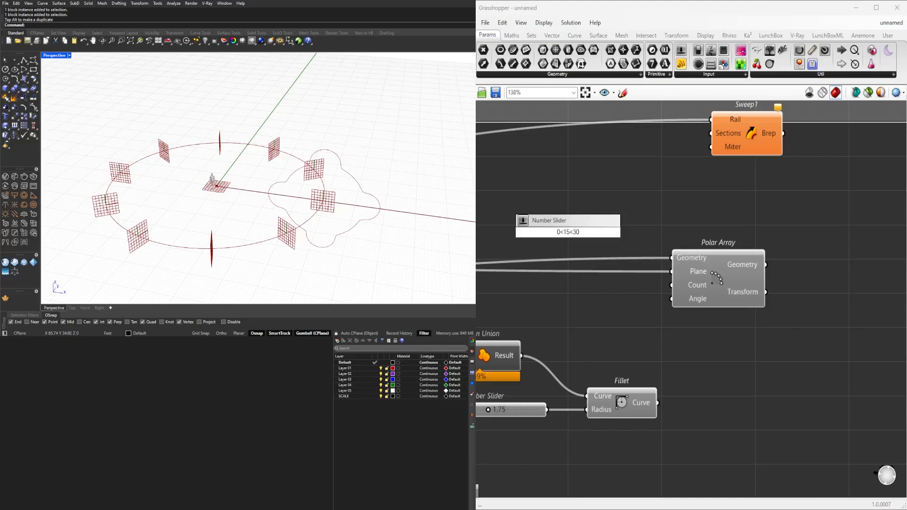
{"action": "key", "text": "Return"}
{"action": "left_click_drag", "start_coordinate": [633, 233], "coordinate": [676, 286]}
- Set the Polar Array count to 23 and move the component farther from its slider
{"action": "left_click", "coordinate": [707, 288]}
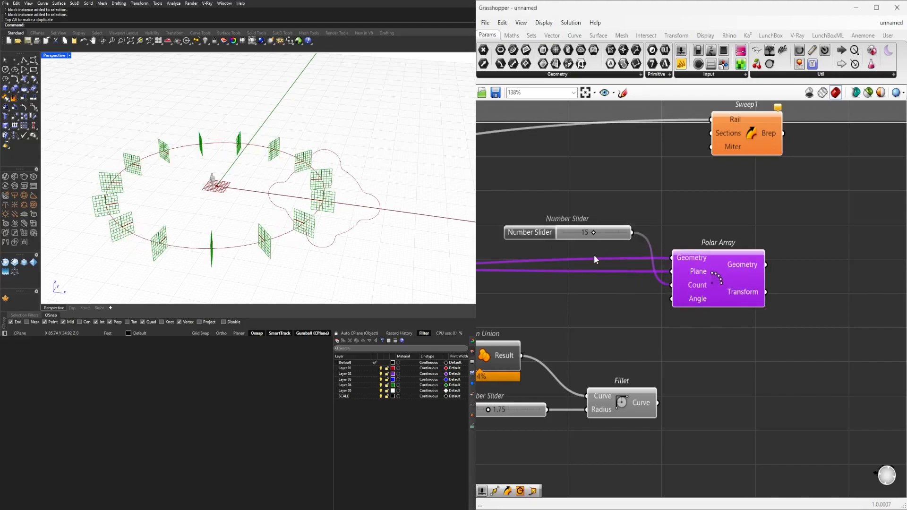
{"action": "left_click_drag", "start_coordinate": [594, 234], "coordinate": [611, 234]}
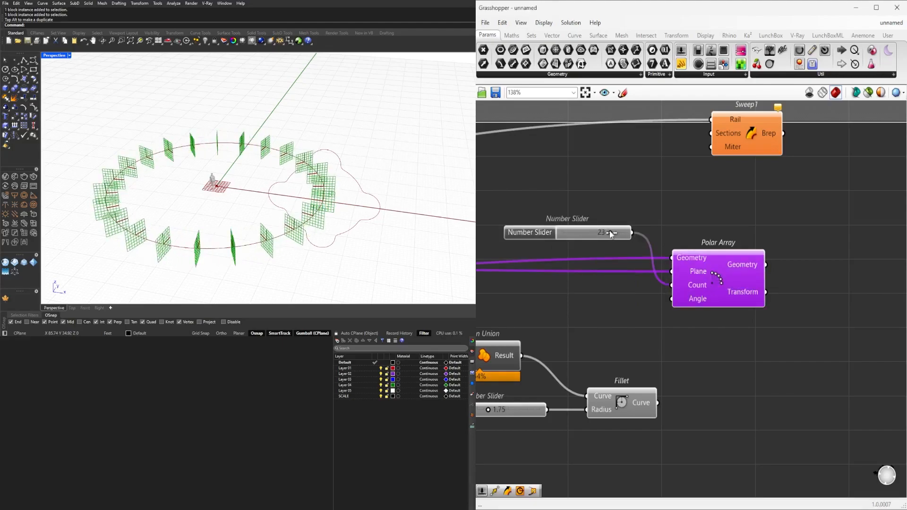
{"action": "left_click", "coordinate": [622, 209]}
{"action": "scroll", "coordinate": [689, 207], "scroll_direction": "down", "scroll_amount": 2}
{"action": "right_click_drag", "start_coordinate": [721, 256], "coordinate": [821, 268]}
{"action": "left_click_drag", "start_coordinate": [821, 269], "coordinate": [867, 281]}
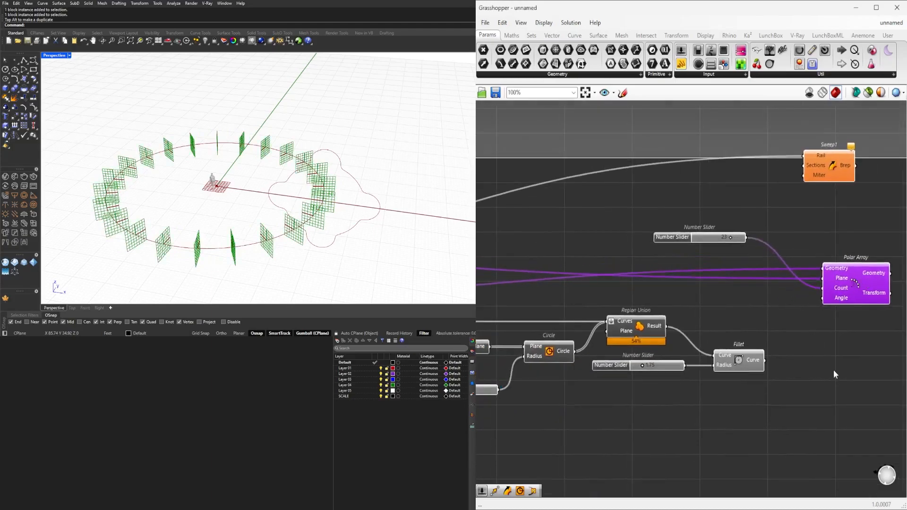
- Hide the wires running into the Polar Array's Geometry and Plane inputs
{"action": "left_click", "coordinate": [835, 378]}
{"action": "right_click_drag", "start_coordinate": [835, 378], "coordinate": [718, 379]}
{"action": "right_click", "coordinate": [715, 274]}
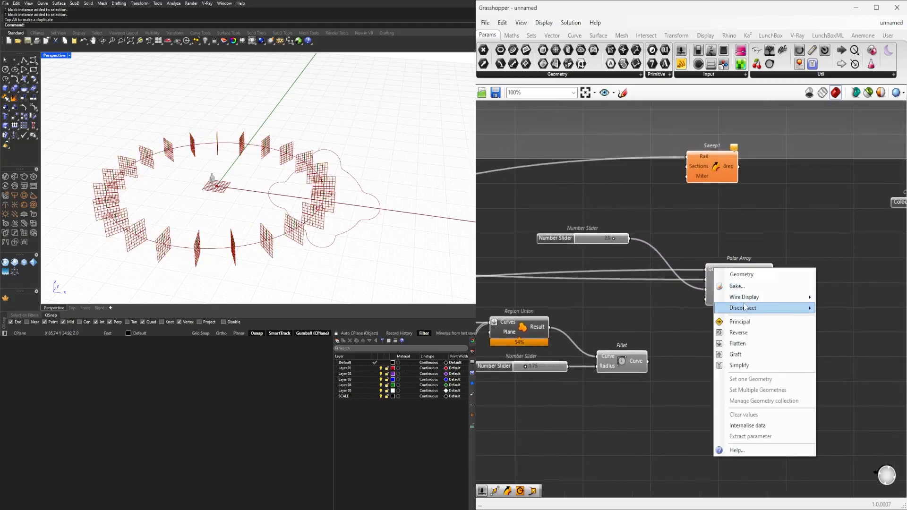
{"action": "left_click", "coordinate": [824, 320]}
{"action": "right_click", "coordinate": [724, 276]}
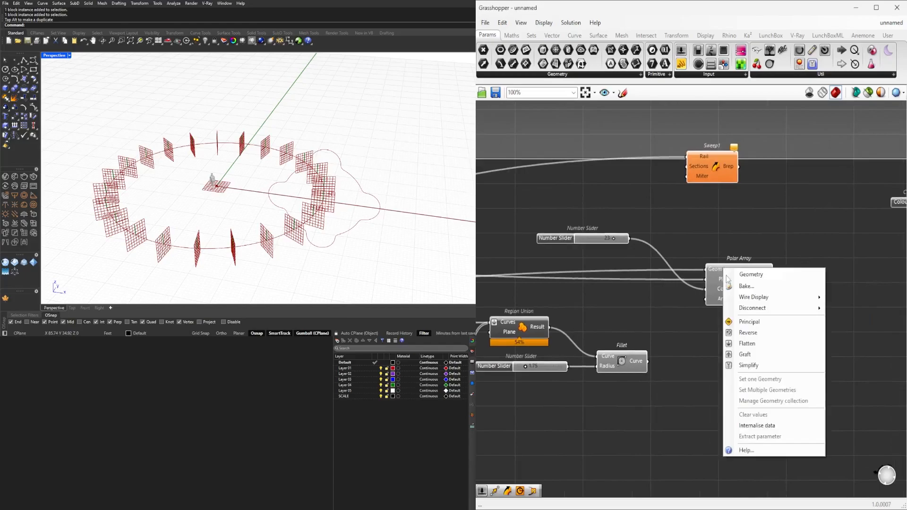
{"action": "mouse_move", "coordinate": [804, 298]}
{"action": "left_click", "coordinate": [852, 318]}
{"action": "right_click", "coordinate": [719, 279]}
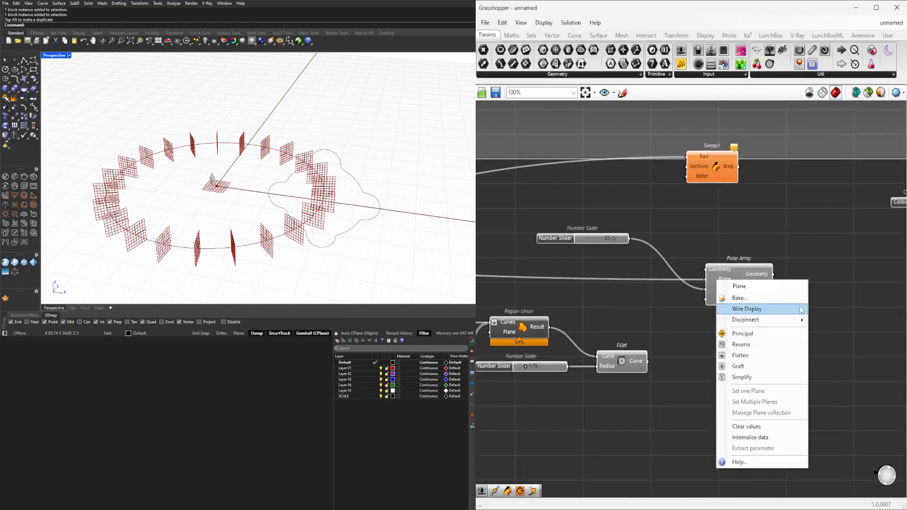
{"action": "left_click", "coordinate": [828, 331]}
- Move the Polar Array and its count slider down beside the Fillet component
{"action": "left_click_drag", "start_coordinate": [565, 242], "coordinate": [630, 291]}
{"action": "left_click_drag", "start_coordinate": [782, 377], "coordinate": [623, 266]}
{"action": "left_click", "coordinate": [762, 353]}
{"action": "left_click_drag", "start_coordinate": [798, 315], "coordinate": [743, 398]}
{"action": "left_click", "coordinate": [723, 353]}
{"action": "left_click", "coordinate": [634, 363]}
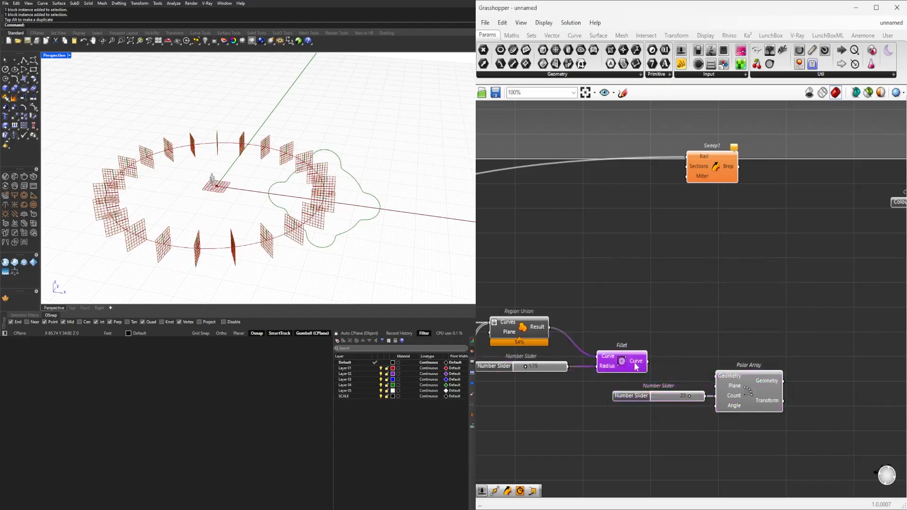
- Duplicate the Polar Array and connect the Fillet's Curve to the Geometry input of the lower one
{"action": "right_click_drag", "start_coordinate": [748, 390], "coordinate": [774, 363]}
{"action": "left_click", "coordinate": [704, 352]}
{"action": "left_click_drag", "start_coordinate": [664, 370], "coordinate": [620, 370]}
{"action": "left_click_drag", "start_coordinate": [781, 363], "coordinate": [795, 328]}
{"action": "left_click_drag", "start_coordinate": [674, 340], "coordinate": [793, 338]}
{"action": "left_click", "coordinate": [797, 359]}
{"action": "left_click", "coordinate": [793, 328]}
{"action": "left_click", "coordinate": [789, 316]}
{"action": "left_click_drag", "start_coordinate": [786, 283], "coordinate": [790, 305]}
{"action": "left_click", "coordinate": [777, 256]}
- Turn off the preview of the Region Union and Fillet components
{"action": "right_click_drag", "start_coordinate": [641, 428], "coordinate": [724, 369]}
{"action": "left_click_drag", "start_coordinate": [773, 379], "coordinate": [616, 219]}
{"action": "middle_click", "coordinate": [719, 188]}
{"action": "left_click", "coordinate": [749, 160]}
{"action": "left_click", "coordinate": [871, 190]}
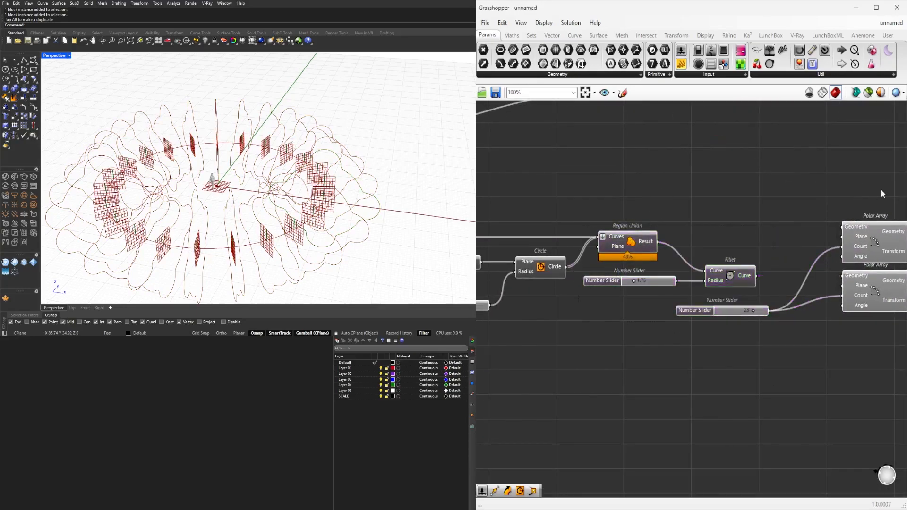
- Set the shared count slider of both Polar Arrays to 24
{"action": "right_click_drag", "start_coordinate": [872, 193], "coordinate": [645, 236]}
{"action": "left_click", "coordinate": [653, 330]}
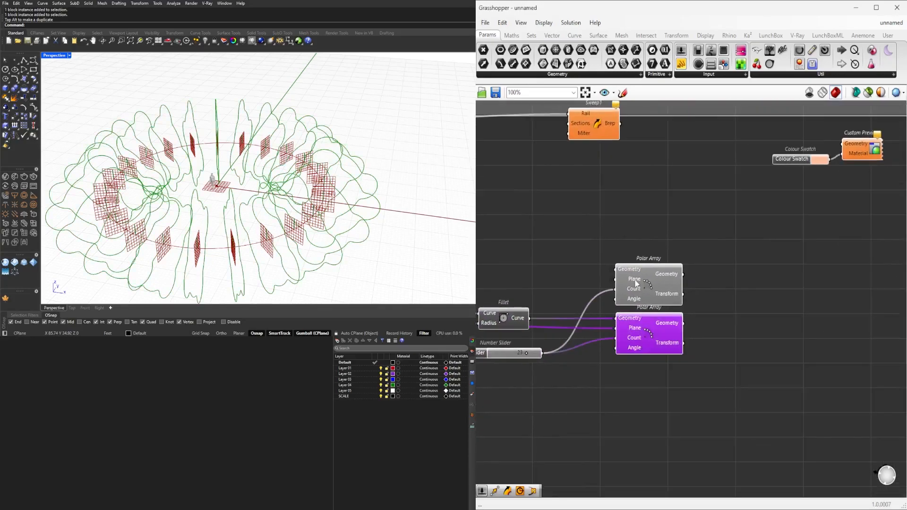
{"action": "left_click", "coordinate": [613, 310]}
{"action": "right_click_drag", "start_coordinate": [361, 194], "coordinate": [319, 203]}
{"action": "right_click_drag", "start_coordinate": [578, 302], "coordinate": [721, 301]}
{"action": "scroll", "coordinate": [680, 361], "scroll_direction": "up", "scroll_amount": 3}
{"action": "scroll", "coordinate": [681, 363], "scroll_direction": "up", "scroll_amount": 3}
{"action": "mouse_move", "coordinate": [658, 338]}
{"action": "left_mouse_down"}
{"action": "mouse_move", "coordinate": [593, 338]}
{"action": "mouse_move", "coordinate": [645, 337]}
{"action": "mouse_move", "coordinate": [668, 326]}
{"action": "left_mouse_up"}
- Set the Divide Curve count slider to 8
{"action": "scroll", "coordinate": [666, 326], "scroll_direction": "down", "scroll_amount": 9}
{"action": "right_click_drag", "start_coordinate": [586, 283], "coordinate": [788, 293]}
{"action": "right_click_drag", "start_coordinate": [484, 292], "coordinate": [681, 302]}
{"action": "scroll", "coordinate": [692, 297], "scroll_direction": "up", "scroll_amount": 9}
{"action": "left_click_drag", "start_coordinate": [695, 300], "coordinate": [761, 302]}
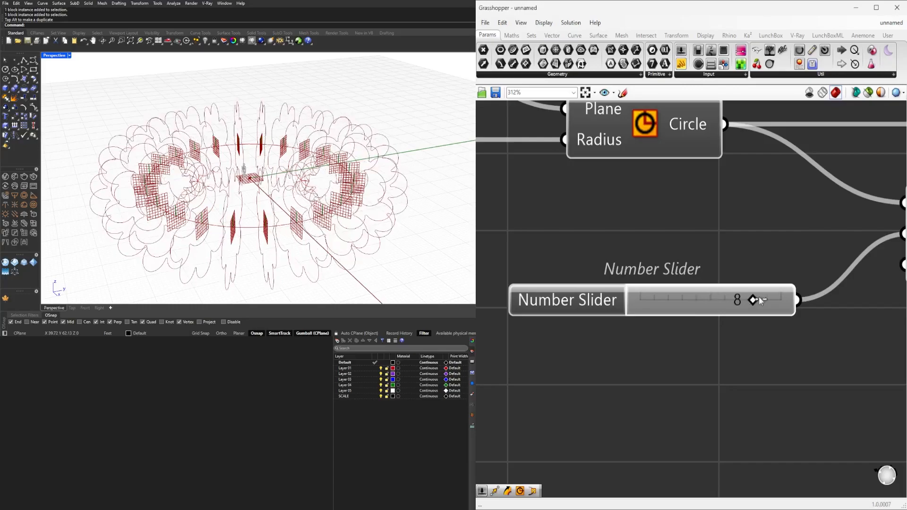
- Lower the maximum of the small circles' radius slider and reduce its value slightly
{"action": "scroll", "coordinate": [758, 297], "scroll_direction": "down", "scroll_amount": 4}
{"action": "right_click_drag", "start_coordinate": [858, 310], "coordinate": [545, 324]}
{"action": "scroll", "coordinate": [619, 324], "scroll_direction": "up", "scroll_amount": 6}
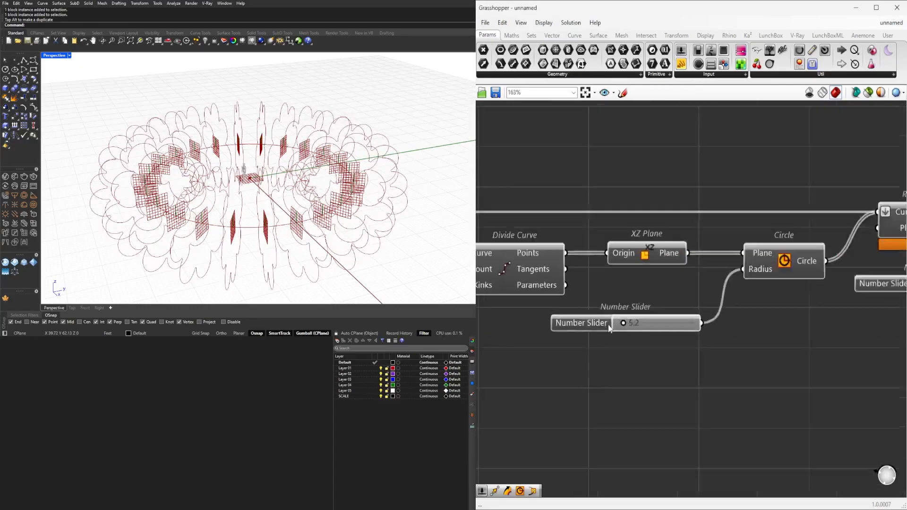
{"action": "double_click", "coordinate": [585, 334]}
{"action": "double_click", "coordinate": [623, 362]}
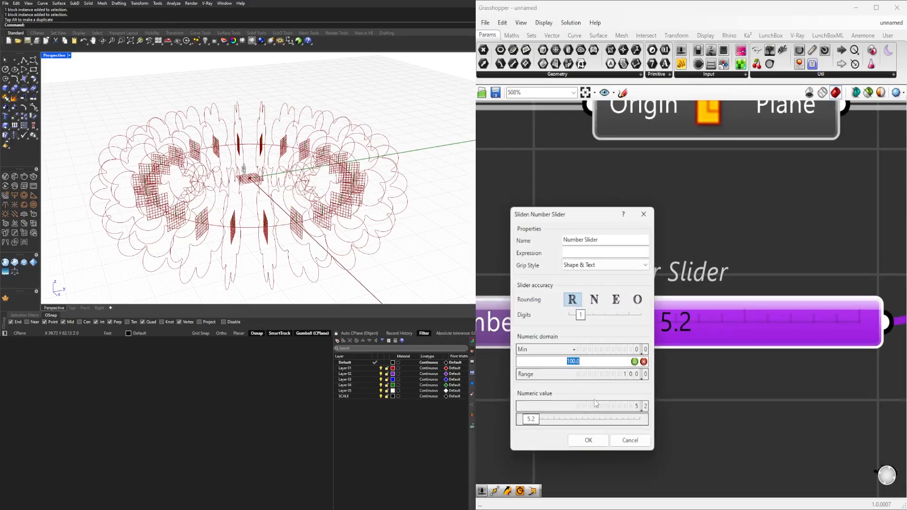
{"action": "left_click", "coordinate": [589, 440]}
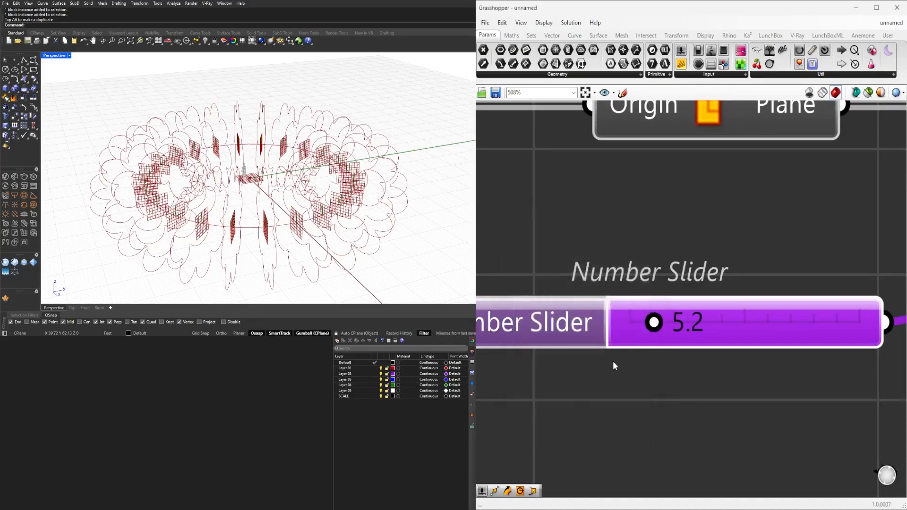
{"action": "scroll", "coordinate": [655, 312], "scroll_direction": "up", "scroll_amount": 4}
{"action": "mouse_move", "coordinate": [649, 339]}
{"action": "left_mouse_down"}
{"action": "mouse_move", "coordinate": [610, 339]}
{"action": "mouse_move", "coordinate": [634, 336]}
{"action": "left_mouse_up"}
- Examine the arrayed frames and section curves produced by the two Polar Arrays
{"action": "right_click_drag", "start_coordinate": [257, 184], "coordinate": [315, 208]}
{"action": "scroll", "coordinate": [659, 208], "scroll_direction": "down", "scroll_amount": 5}
{"action": "scroll", "coordinate": [692, 234], "scroll_direction": "down", "scroll_amount": 4}
{"action": "right_click_drag", "start_coordinate": [835, 244], "coordinate": [644, 373]}
{"action": "left_click", "coordinate": [804, 373]}
{"action": "scroll", "coordinate": [805, 373], "scroll_direction": "down", "scroll_amount": 2}
{"action": "right_click_drag", "start_coordinate": [891, 410], "coordinate": [656, 387]}
{"action": "left_click", "coordinate": [694, 280]}
{"action": "left_click", "coordinate": [675, 325]}
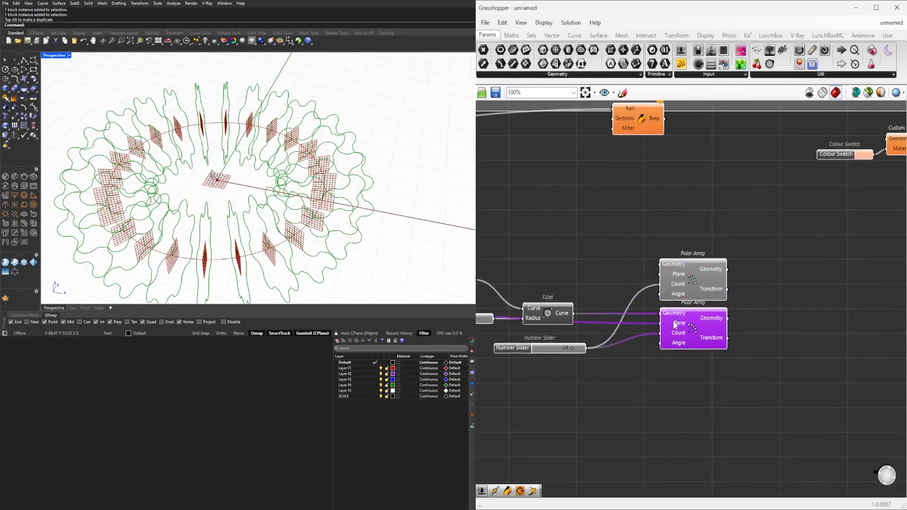
- Add a Loft component and connect the lower Polar Array's Geometry output to its Curves input
{"action": "double_click", "coordinate": [798, 352]}
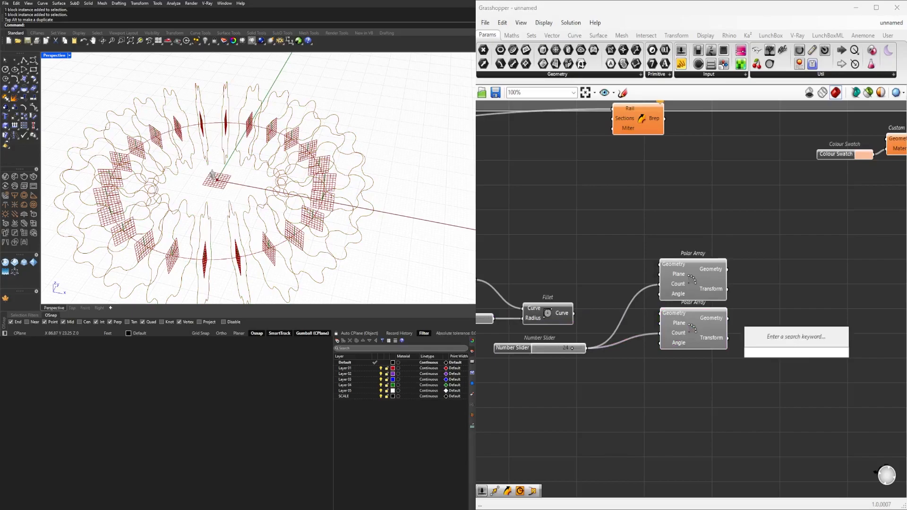
{"action": "type", "text": "loft"}
{"action": "left_click", "coordinate": [788, 344]}
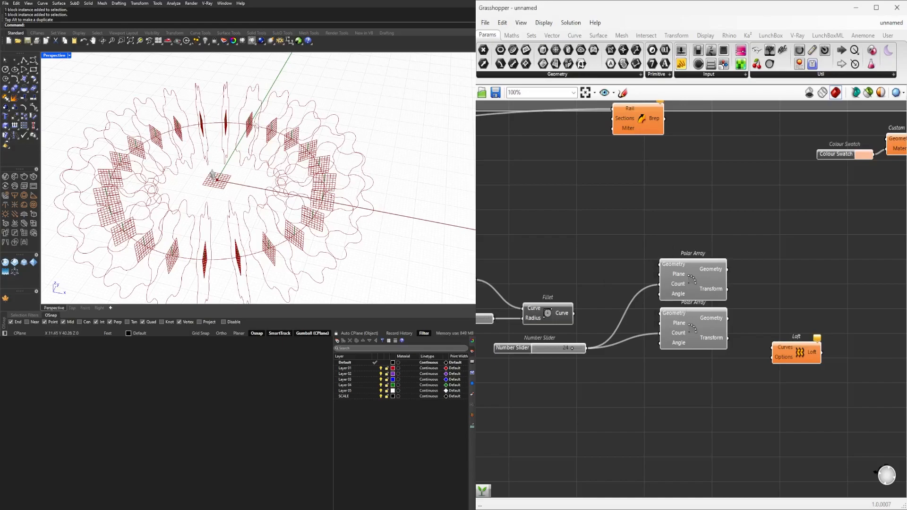
{"action": "left_click_drag", "start_coordinate": [728, 318], "coordinate": [774, 347]}
{"action": "left_click", "coordinate": [780, 354]}
- Enable the Closed loft option on the Loft's Options input and commit the change
{"action": "scroll", "coordinate": [775, 354], "scroll_direction": "up", "scroll_amount": 3}
{"action": "right_click_drag", "start_coordinate": [790, 366], "coordinate": [540, 366]}
{"action": "right_click_drag", "start_coordinate": [378, 229], "coordinate": [280, 219]}
{"action": "scroll", "coordinate": [291, 192], "scroll_direction": "up", "scroll_amount": 5}
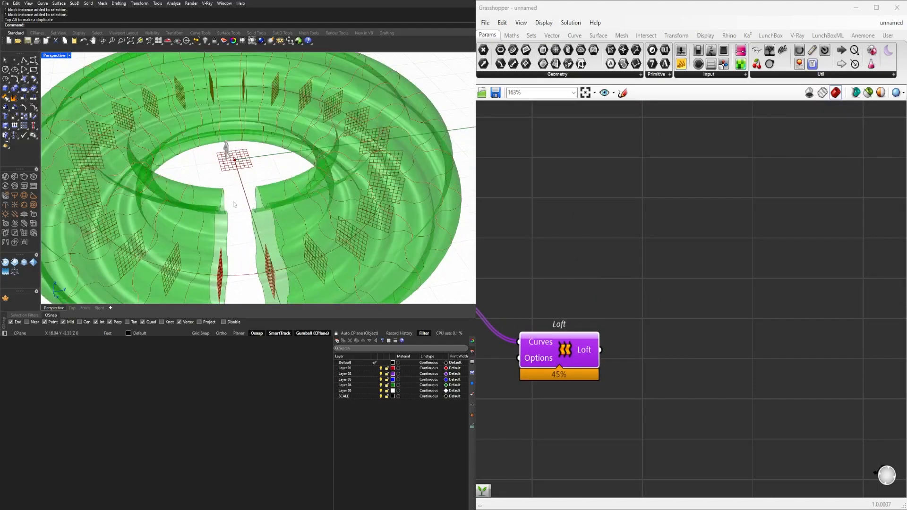
{"action": "scroll", "coordinate": [559, 352], "scroll_direction": "up", "scroll_amount": 3}
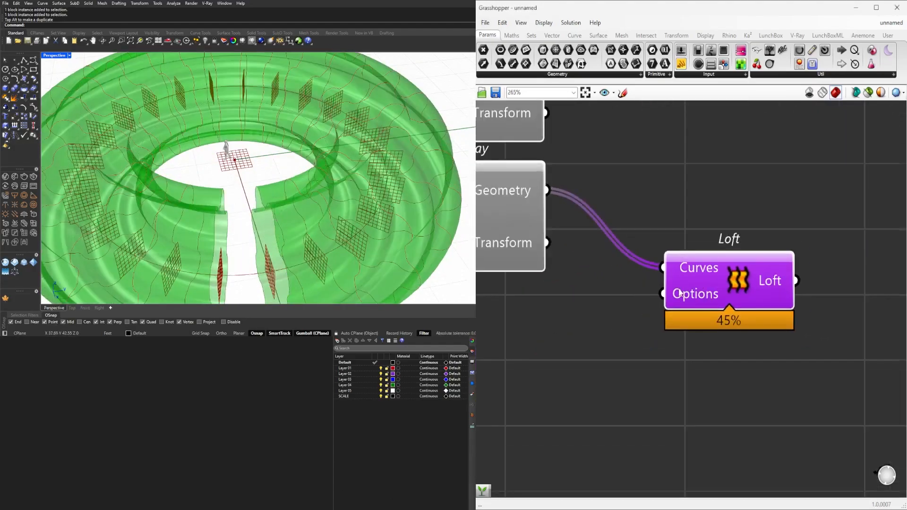
{"action": "right_click", "coordinate": [681, 294]}
{"action": "mouse_move", "coordinate": [747, 380]}
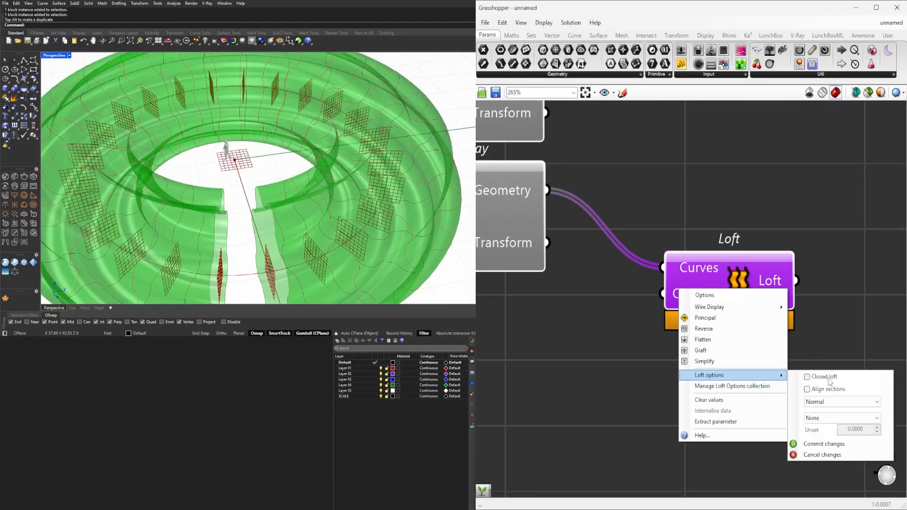
{"action": "left_click", "coordinate": [809, 377]}
{"action": "left_click", "coordinate": [825, 444]}
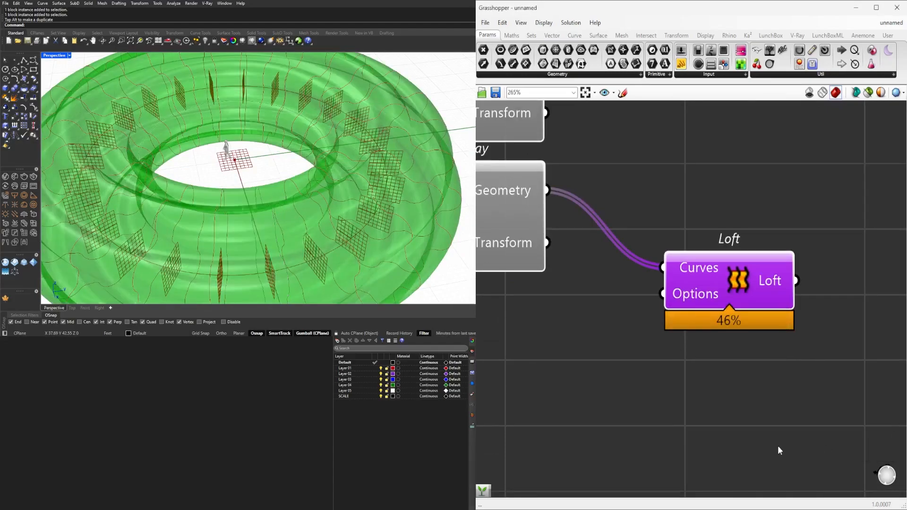
{"action": "right_click_drag", "start_coordinate": [285, 164], "coordinate": [339, 174]}
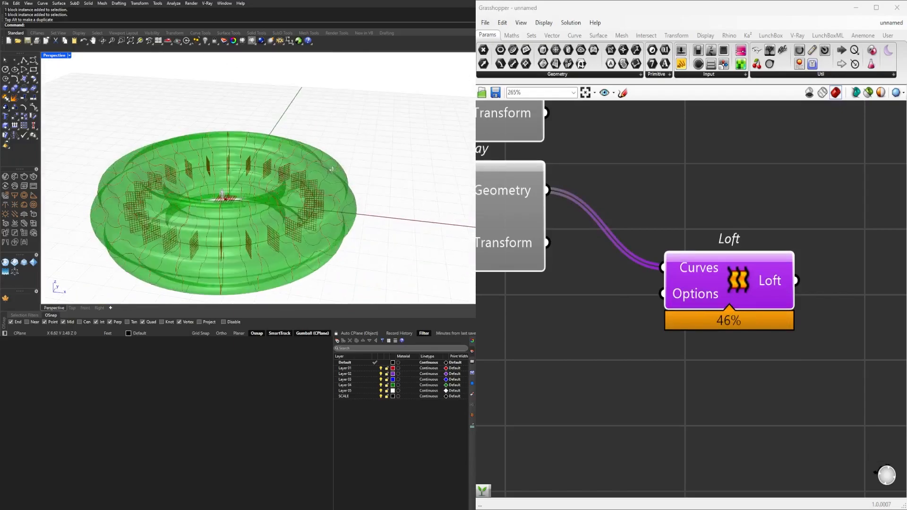
- Turn off the preview of the Loft component
{"action": "left_click", "coordinate": [678, 334]}
{"action": "scroll", "coordinate": [677, 293], "scroll_direction": "down", "scroll_amount": 1}
{"action": "left_click", "coordinate": [736, 276]}
{"action": "right_click", "coordinate": [736, 276]}
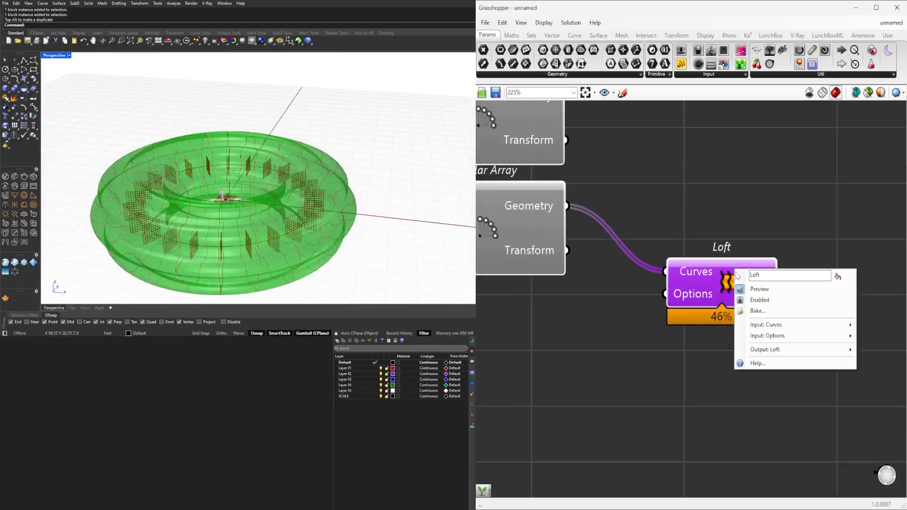
{"action": "left_click", "coordinate": [750, 291]}
- Move the Loft component farther from the Polar Arrays to make room between them
{"action": "left_click_drag", "start_coordinate": [737, 283], "coordinate": [849, 227]}
{"action": "scroll", "coordinate": [709, 302], "scroll_direction": "down", "scroll_amount": 4}
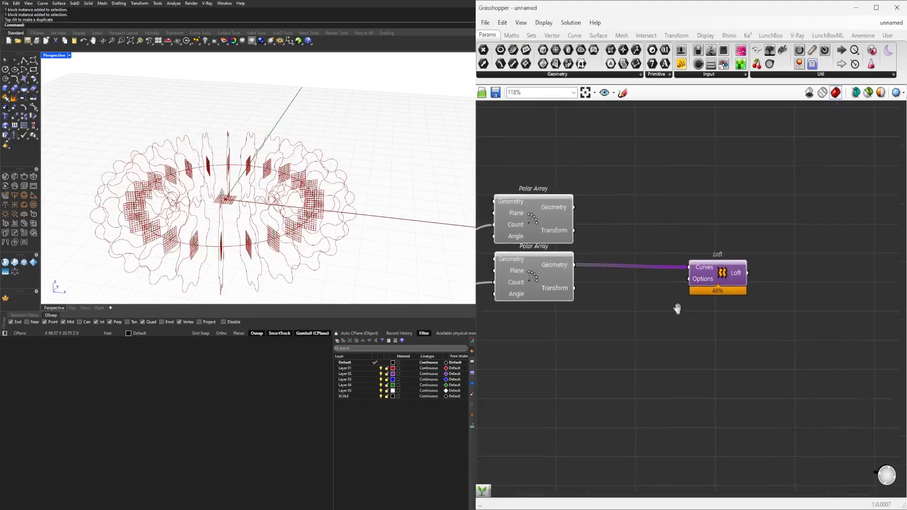
{"action": "left_click_drag", "start_coordinate": [688, 290], "coordinate": [851, 291]}
{"action": "left_click", "coordinate": [807, 310]}
{"action": "scroll", "coordinate": [756, 312], "scroll_direction": "down", "scroll_amount": 3}
{"action": "left_click", "coordinate": [766, 305]}
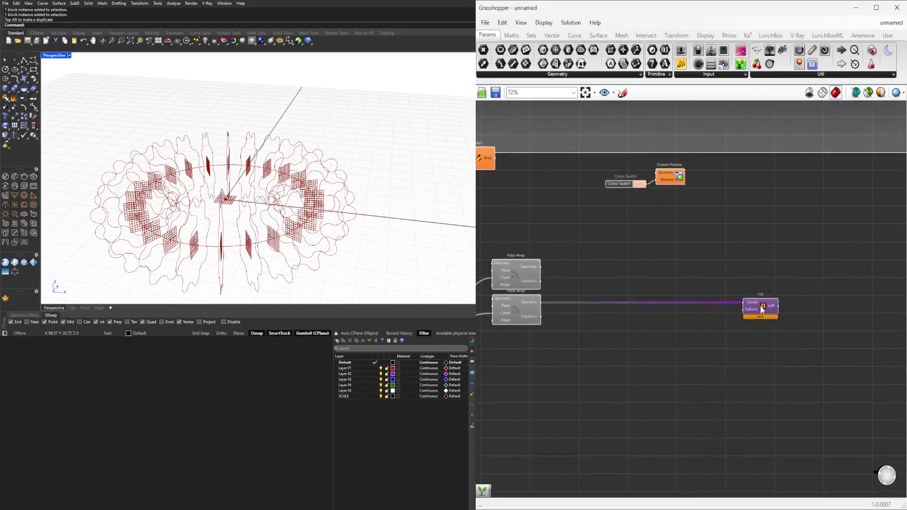
{"action": "left_click", "coordinate": [750, 319]}
- Add a Rotate component and place it between the Polar Arrays and the Loft
{"action": "left_click", "coordinate": [516, 274]}
{"action": "scroll", "coordinate": [519, 293], "scroll_direction": "up", "scroll_amount": 3}
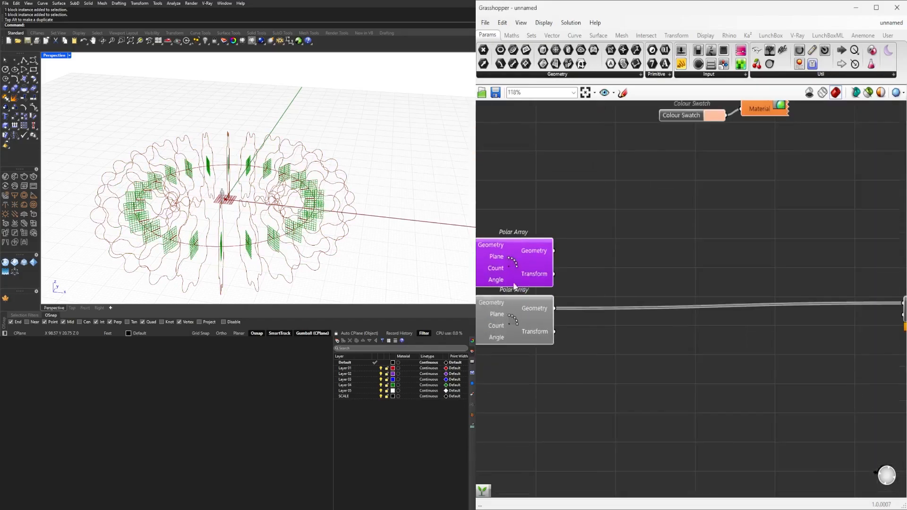
{"action": "double_click", "coordinate": [704, 244]}
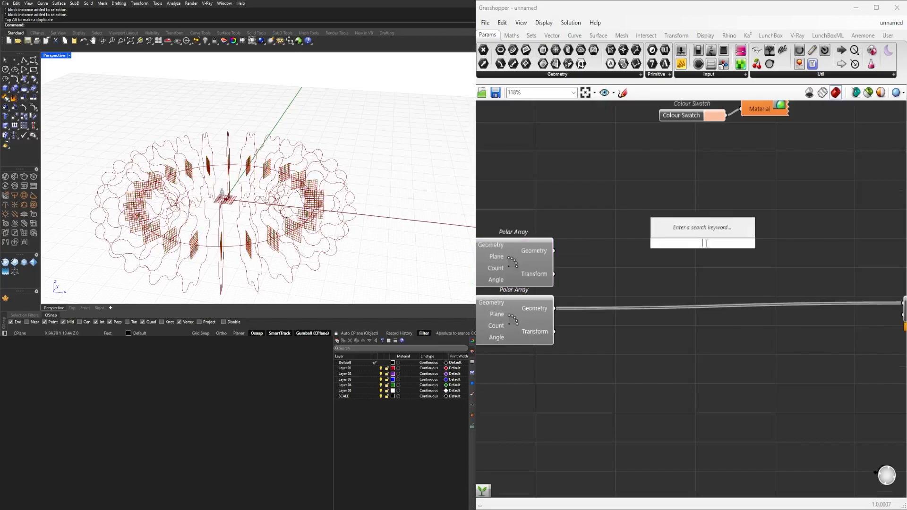
{"action": "type", "text": "rotate"}
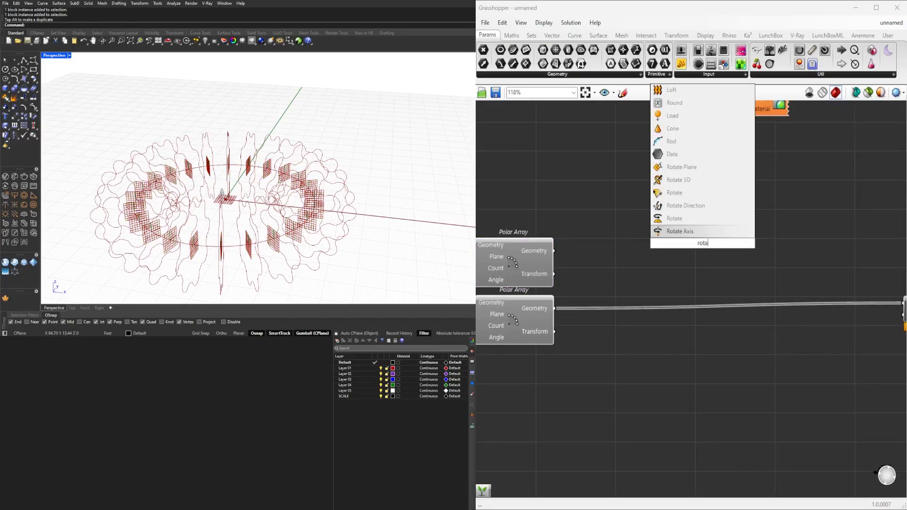
{"action": "key", "text": "Return"}
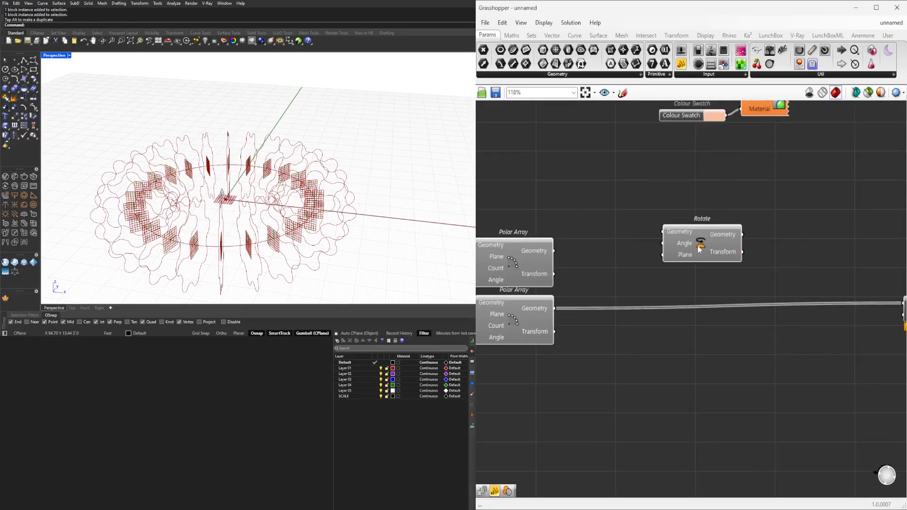
{"action": "scroll", "coordinate": [685, 239], "scroll_direction": "down", "scroll_amount": 3}
{"action": "left_click_drag", "start_coordinate": [697, 238], "coordinate": [738, 238]}
{"action": "left_click", "coordinate": [671, 252]}
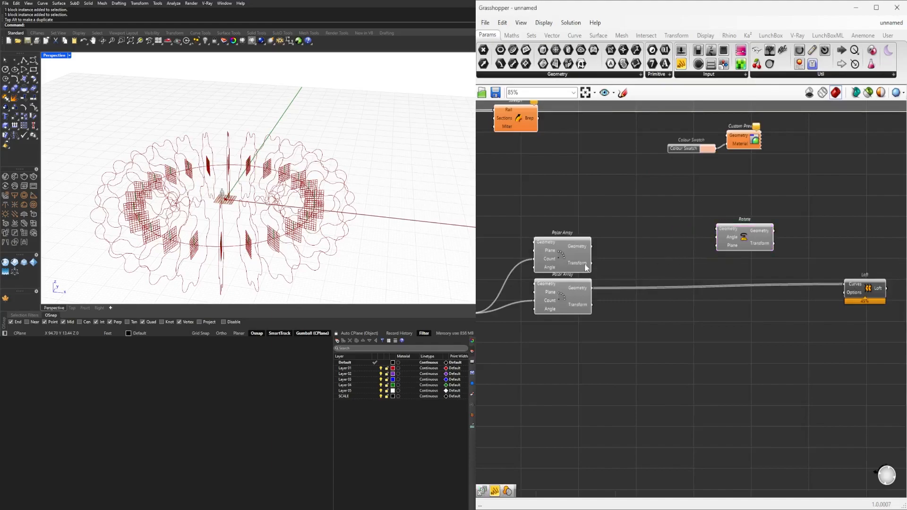
- Connect the upper Polar Array's Geometry output to the Rotate component's Plane input
{"action": "left_click", "coordinate": [556, 296]}
{"action": "left_click", "coordinate": [554, 254]}
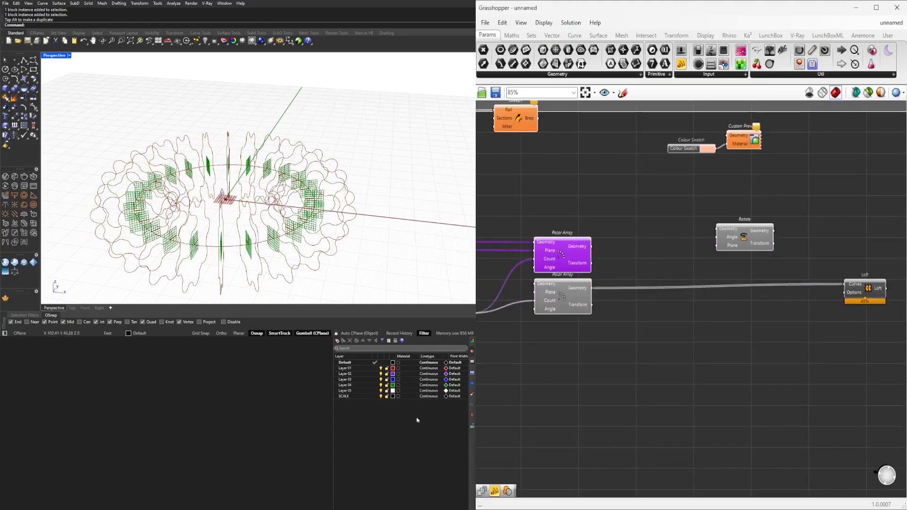
{"action": "right_click_drag", "start_coordinate": [270, 258], "coordinate": [258, 221]}
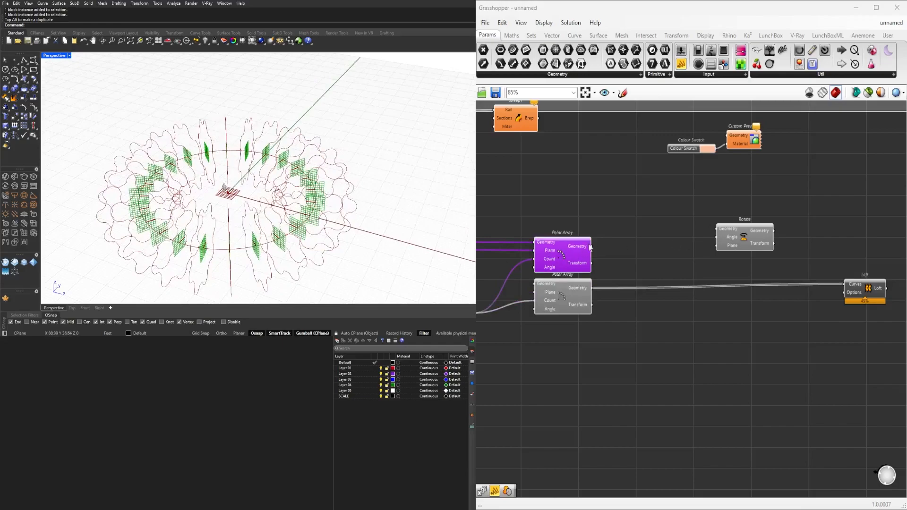
{"action": "scroll", "coordinate": [584, 250], "scroll_direction": "up", "scroll_amount": 2}
{"action": "left_click_drag", "start_coordinate": [595, 246], "coordinate": [799, 243]}
{"action": "left_click", "coordinate": [783, 243]}
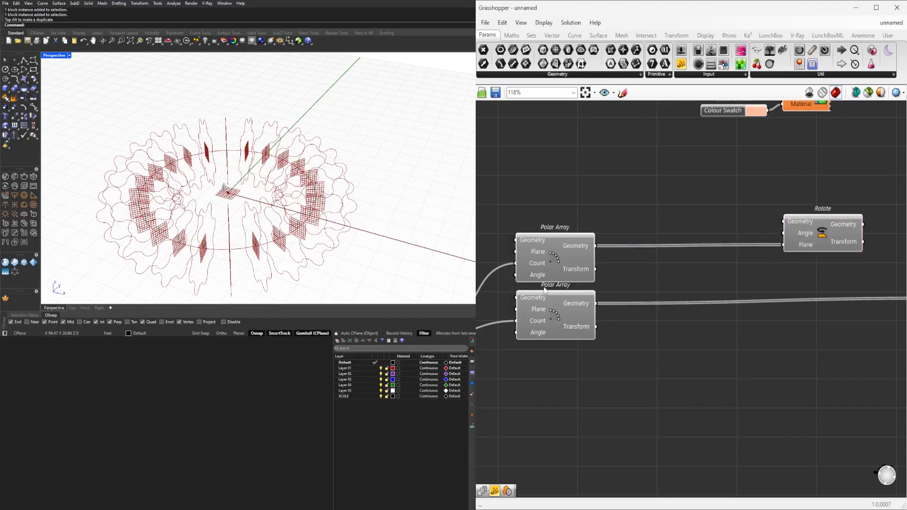
- Connect the lower Polar Array's Geometry output to the Rotate component's Geometry input
{"action": "left_click_drag", "start_coordinate": [600, 305], "coordinate": [783, 216]}
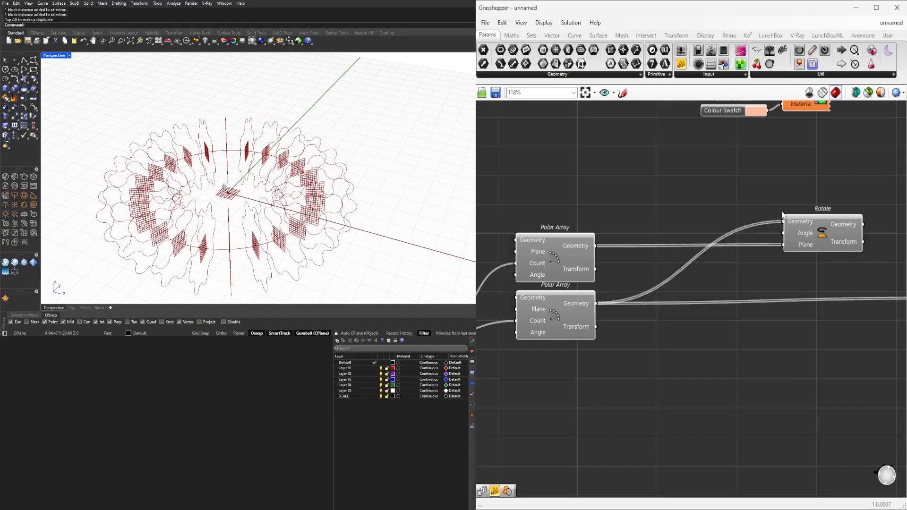
{"action": "left_click", "coordinate": [816, 233]}
{"action": "right_click_drag", "start_coordinate": [248, 209], "coordinate": [328, 185]}
{"action": "right_click_drag", "start_coordinate": [839, 229], "coordinate": [784, 246]}
{"action": "scroll", "coordinate": [784, 246], "scroll_direction": "up", "scroll_amount": 1}
{"action": "left_click_drag", "start_coordinate": [789, 258], "coordinate": [801, 258]}
- Add a number slider with value 45 and connect it to the Rotate component's Angle input
{"action": "right_click", "coordinate": [761, 255]}
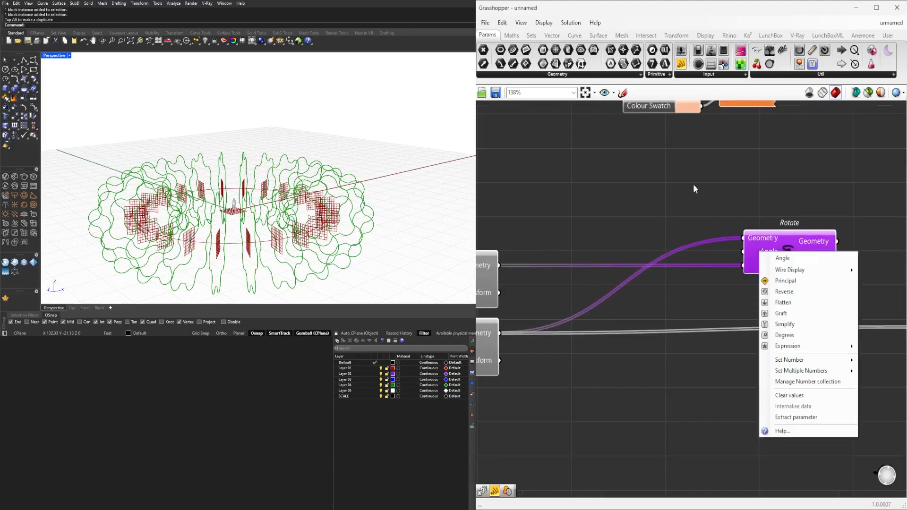
{"action": "left_click", "coordinate": [502, 233]}
{"action": "double_click", "coordinate": [581, 209]}
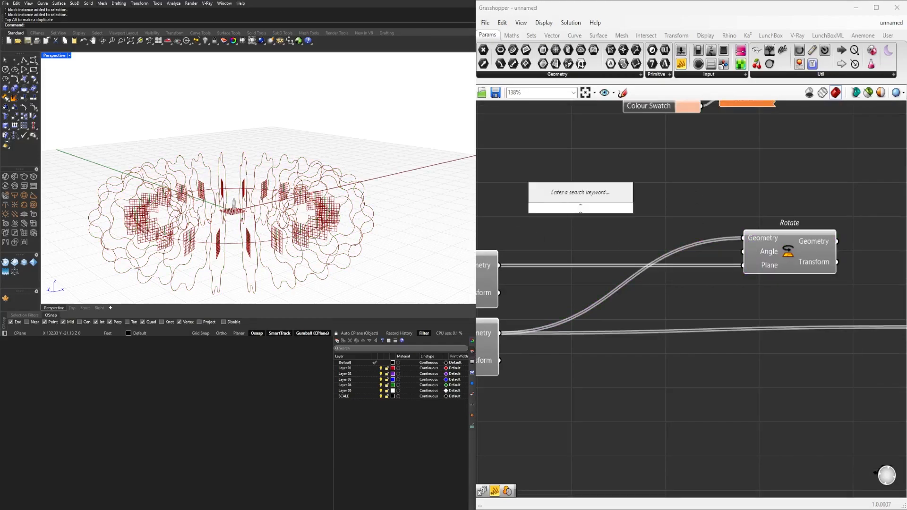
{"action": "type", "text": "45"}
{"action": "key", "text": "Return"}
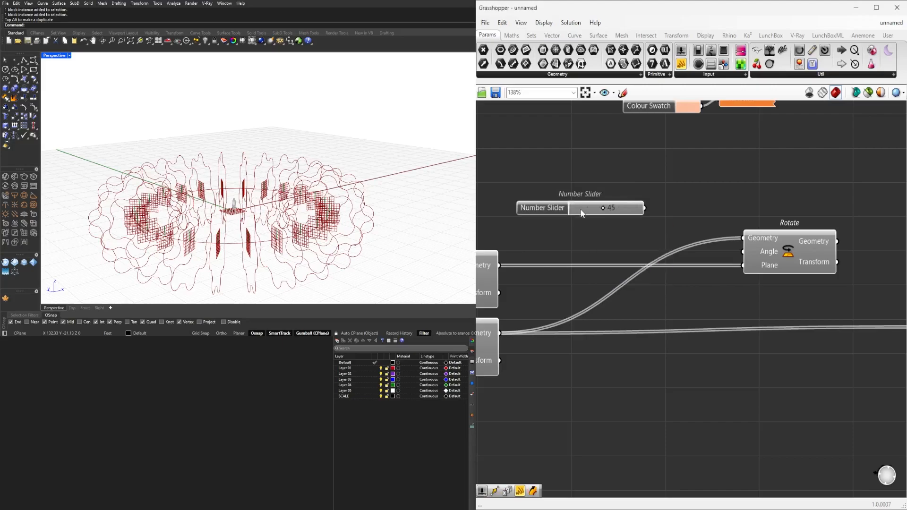
{"action": "left_click_drag", "start_coordinate": [645, 208], "coordinate": [744, 252]}
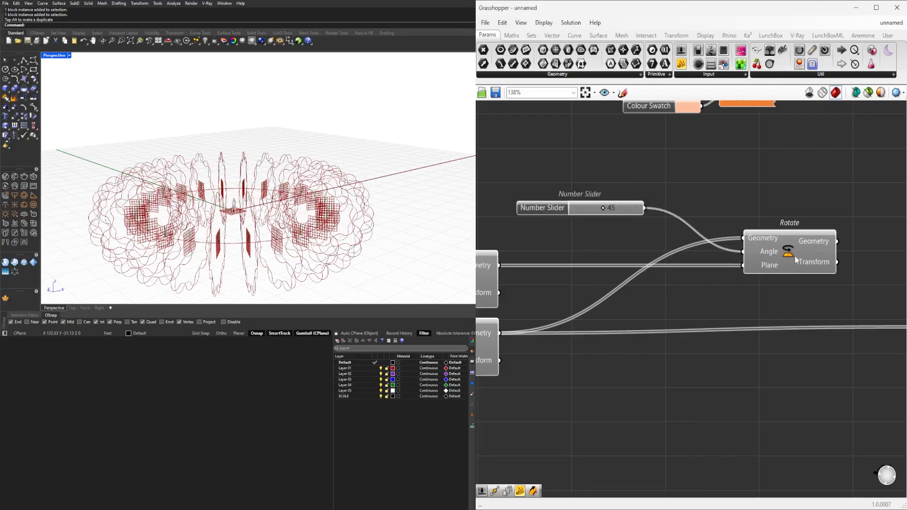
{"action": "left_click", "coordinate": [794, 256]}
- Turn off the preview of both Polar Arrays and select the Rotate component
{"action": "right_click_drag", "start_coordinate": [353, 438], "coordinate": [375, 456]}
{"action": "right_click_drag", "start_coordinate": [638, 258], "coordinate": [654, 240]}
{"action": "left_click_drag", "start_coordinate": [556, 366], "coordinate": [500, 251]}
{"action": "scroll", "coordinate": [500, 252], "scroll_direction": "up", "scroll_amount": 1}
{"action": "middle_click", "coordinate": [500, 252]}
{"action": "left_click", "coordinate": [521, 220]}
{"action": "left_click", "coordinate": [858, 212]}
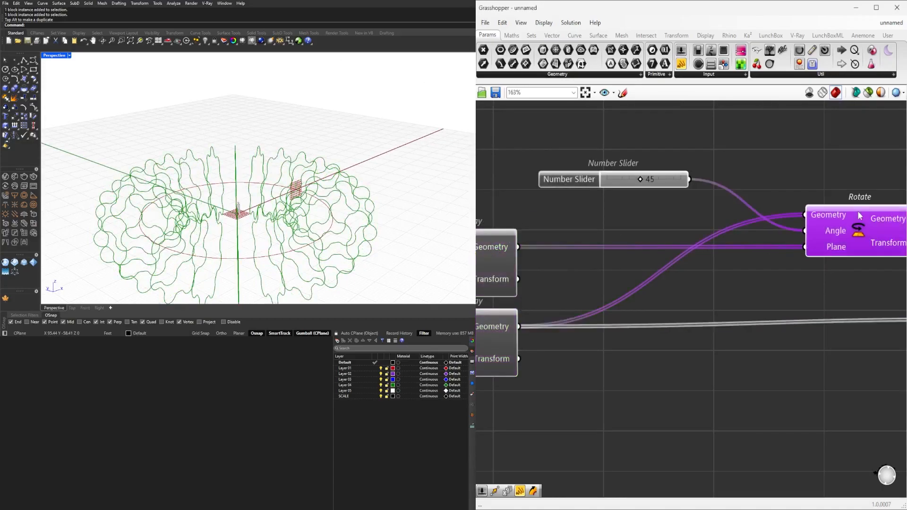
- Set the Rotate component's angle slider to 44 and reposition the slider on the canvas
{"action": "scroll", "coordinate": [625, 213], "scroll_direction": "up", "scroll_amount": 3}
{"action": "mouse_move", "coordinate": [651, 160]}
{"action": "left_mouse_down"}
{"action": "mouse_move", "coordinate": [614, 160]}
{"action": "mouse_move", "coordinate": [659, 159]}
{"action": "mouse_move", "coordinate": [633, 171]}
{"action": "mouse_move", "coordinate": [621, 165]}
{"action": "mouse_move", "coordinate": [675, 167]}
{"action": "mouse_move", "coordinate": [647, 166]}
{"action": "left_mouse_up"}
{"action": "scroll", "coordinate": [613, 268], "scroll_direction": "down", "scroll_amount": 5}
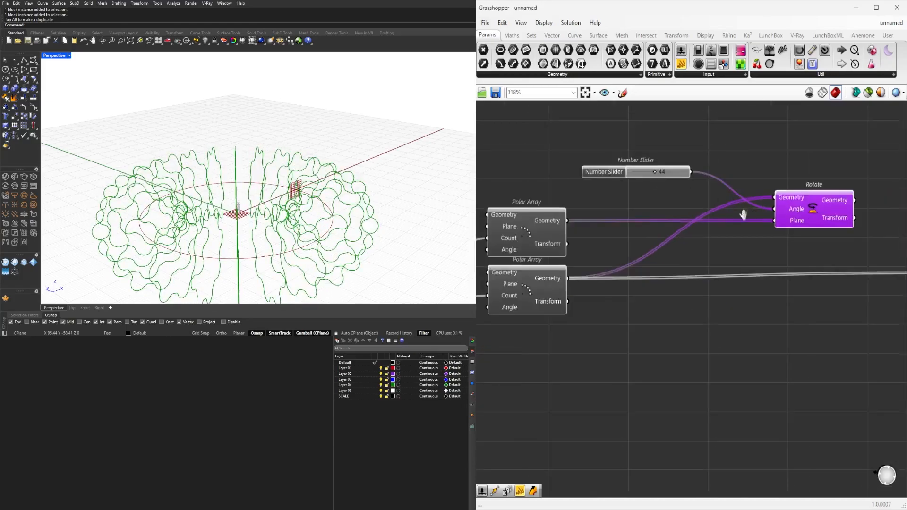
{"action": "left_click_drag", "start_coordinate": [777, 243], "coordinate": [793, 243]}
{"action": "left_click", "coordinate": [756, 206]}
{"action": "right_click_drag", "start_coordinate": [352, 175], "coordinate": [343, 212]}
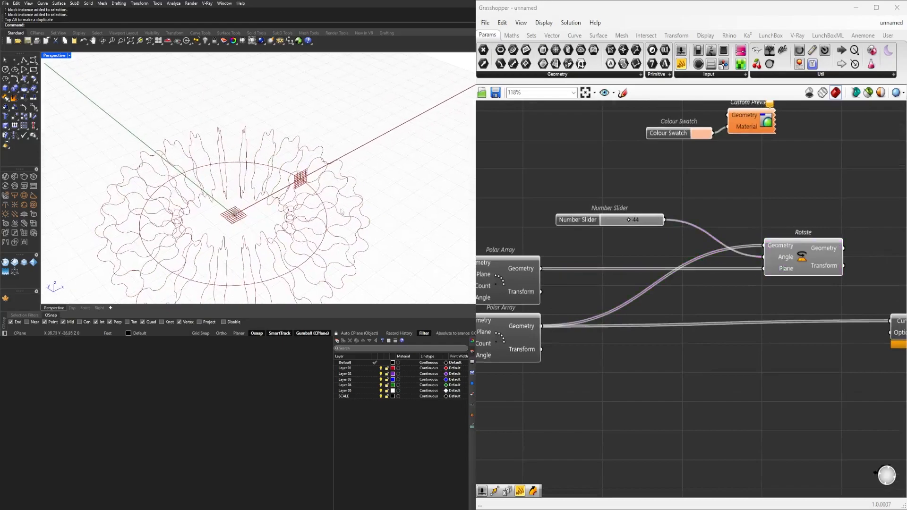
{"action": "left_click_drag", "start_coordinate": [787, 261], "coordinate": [835, 258]}
{"action": "left_click", "coordinate": [589, 222]}
{"action": "left_click", "coordinate": [631, 242]}
{"action": "right_click_drag", "start_coordinate": [618, 239], "coordinate": [719, 247]}
{"action": "left_click_drag", "start_coordinate": [677, 227], "coordinate": [706, 210]}
{"action": "right_click_drag", "start_coordinate": [644, 259], "coordinate": [688, 249]}
- Set the number slider feeding the Count inputs of both Polar Arrays to 25
{"action": "scroll", "coordinate": [689, 250], "scroll_direction": "down", "scroll_amount": 1}
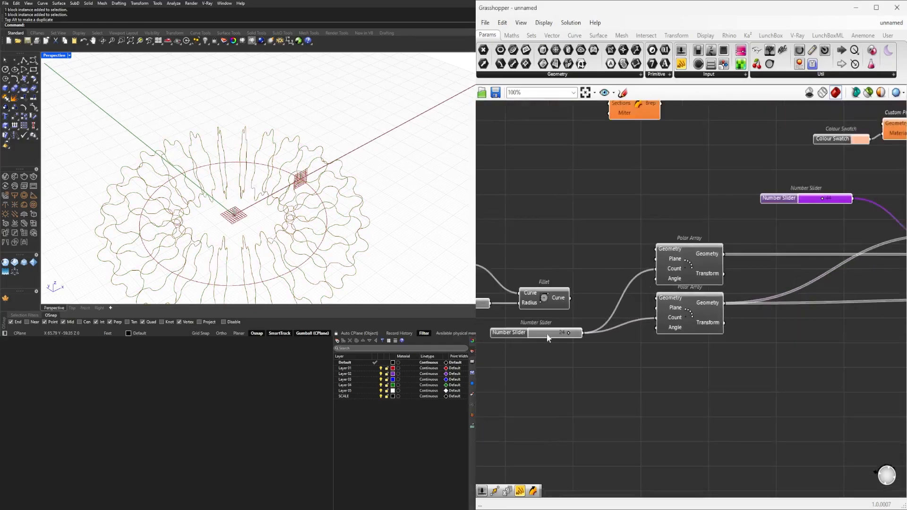
{"action": "mouse_move", "coordinate": [712, 254]}
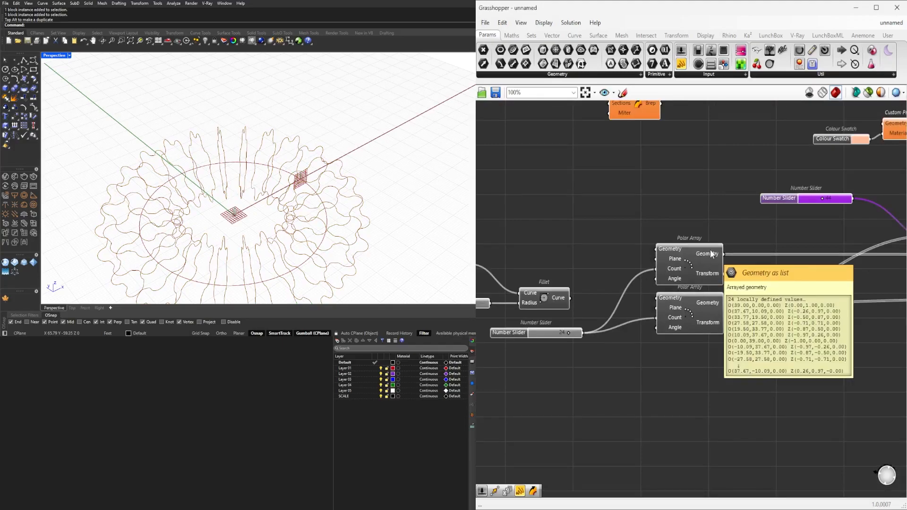
{"action": "left_click", "coordinate": [518, 334]}
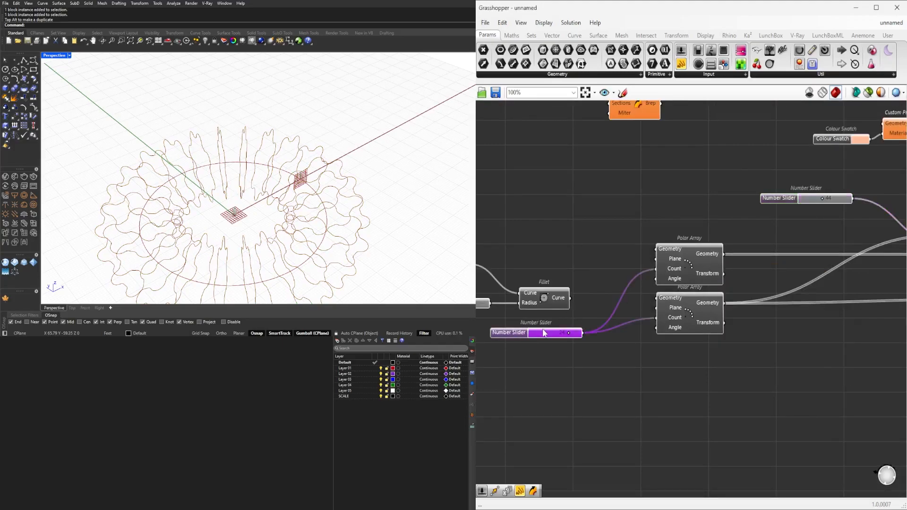
{"action": "scroll", "coordinate": [545, 332], "scroll_direction": "up", "scroll_amount": 5}
{"action": "mouse_move", "coordinate": [590, 339]}
{"action": "left_mouse_down"}
{"action": "mouse_move", "coordinate": [562, 337]}
{"action": "mouse_move", "coordinate": [594, 337]}
{"action": "left_mouse_up"}
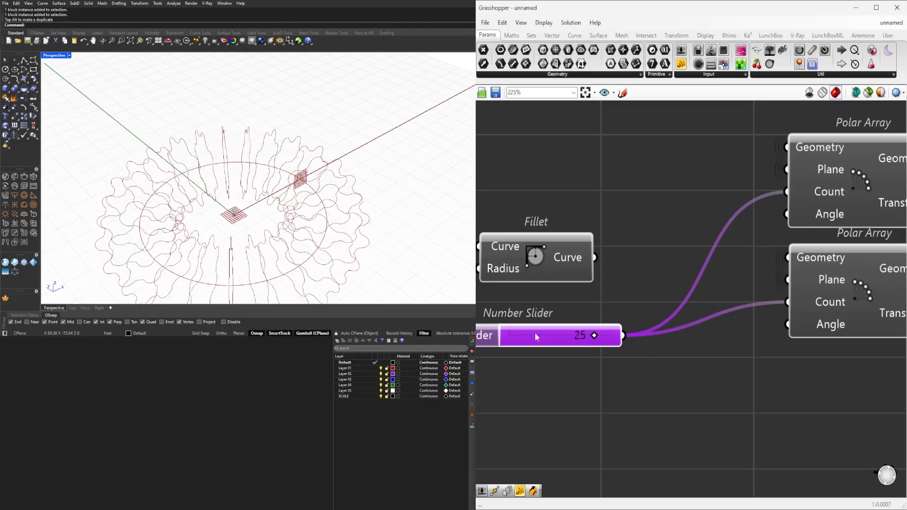
{"action": "scroll", "coordinate": [347, 216], "scroll_direction": "down", "scroll_amount": 3}
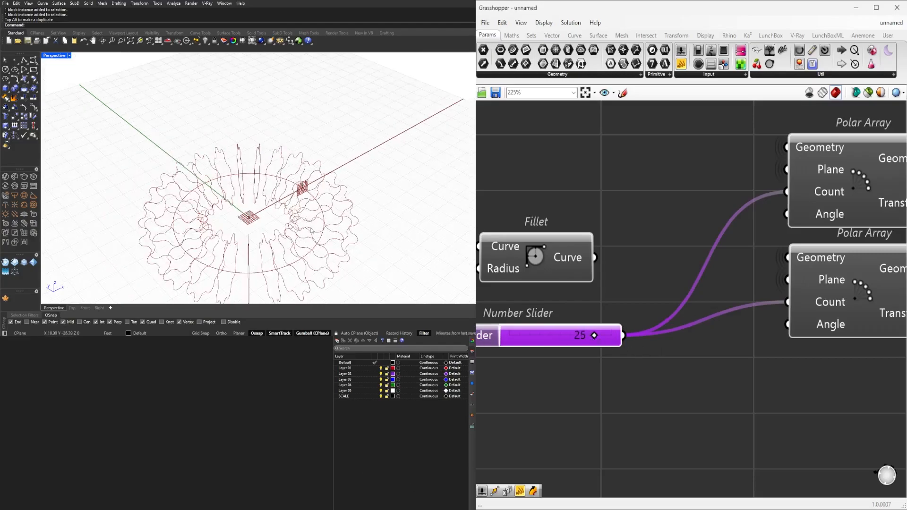
{"action": "scroll", "coordinate": [538, 259], "scroll_direction": "down", "scroll_amount": 7}
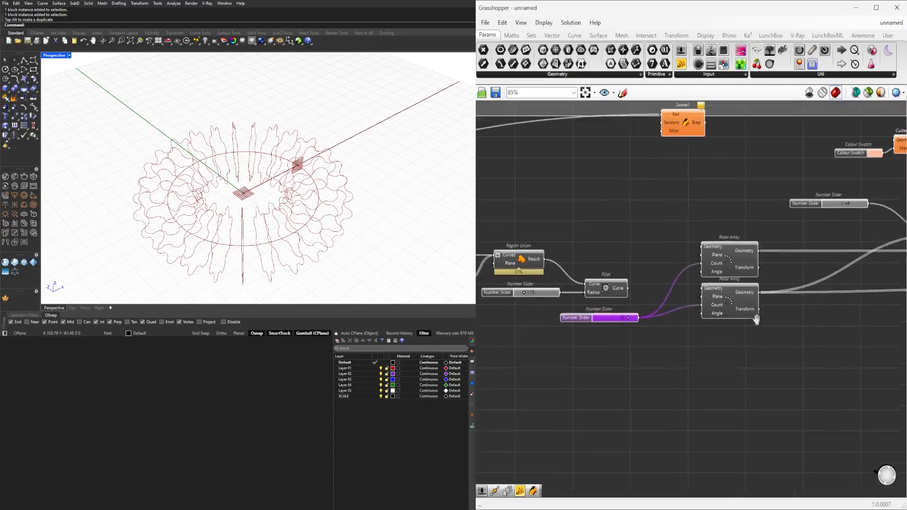
{"action": "left_click_drag", "start_coordinate": [831, 338], "coordinate": [630, 236]}
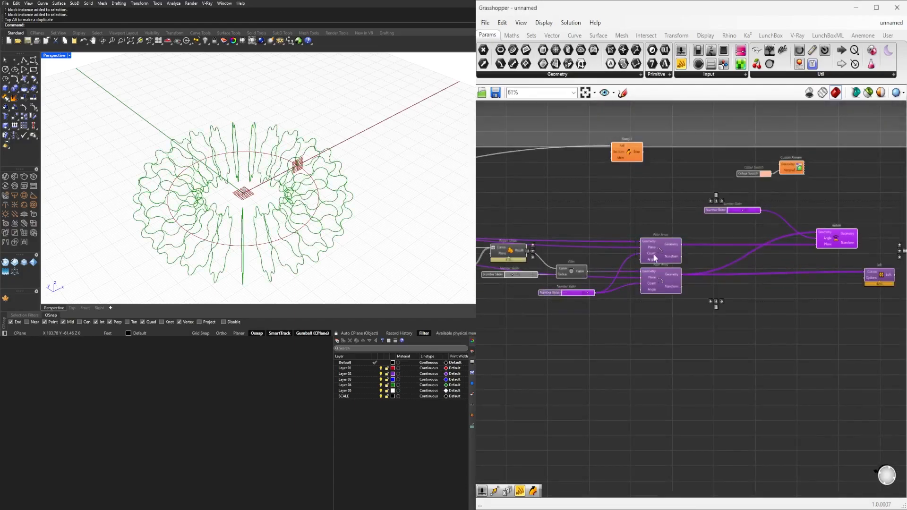
{"action": "left_click", "coordinate": [668, 327]}
{"action": "scroll", "coordinate": [632, 362], "scroll_direction": "up", "scroll_amount": 1}
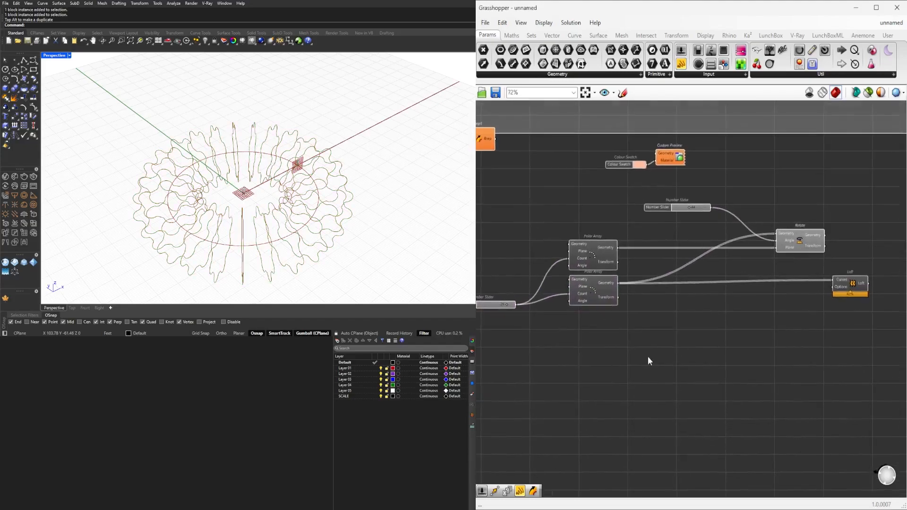
{"action": "left_click", "coordinate": [805, 242]}
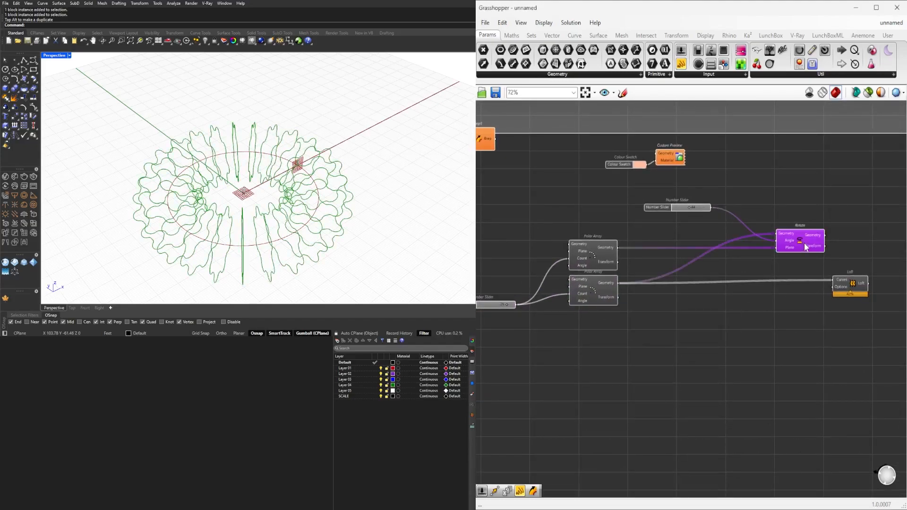
{"action": "double_click", "coordinate": [682, 331]}
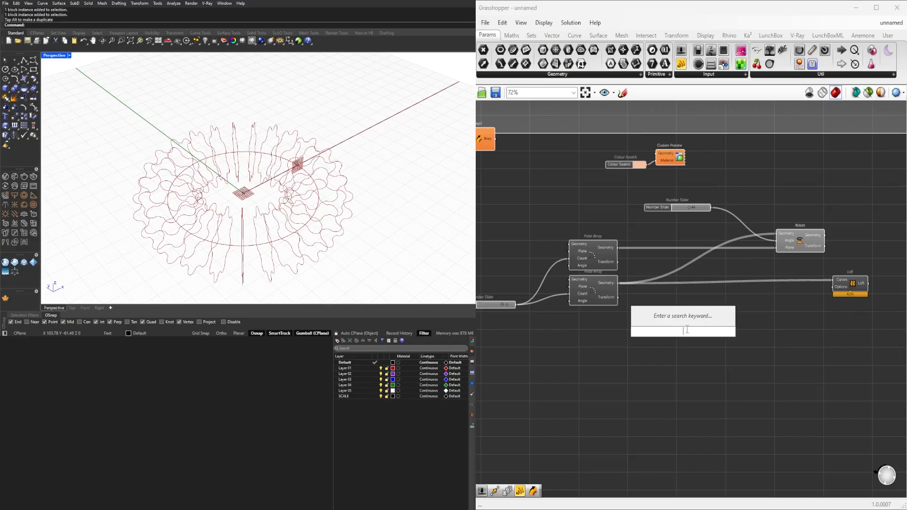
{"action": "type", "text": "\"36"}
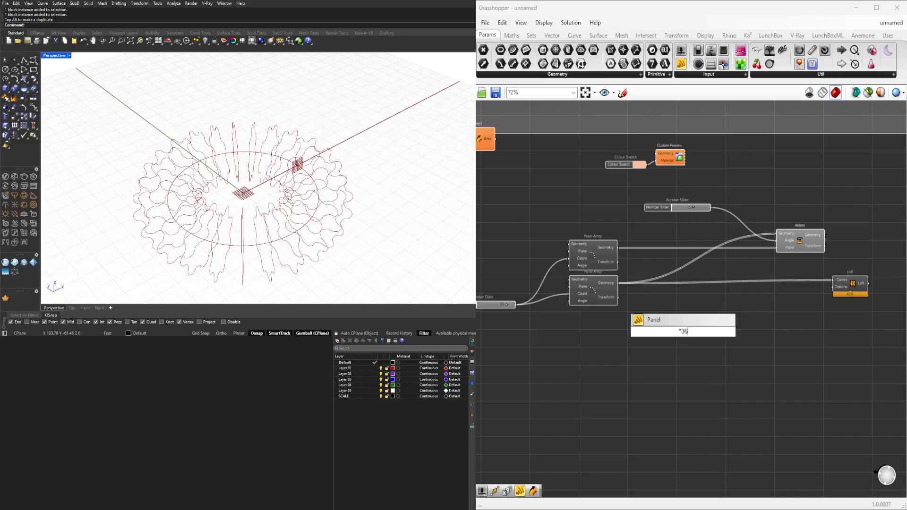
{"action": "key", "text": "Return"}
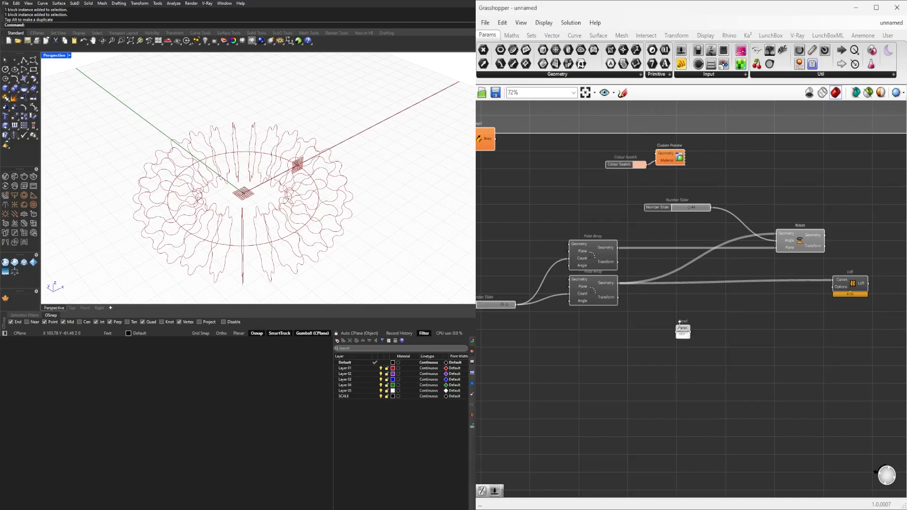
{"action": "scroll", "coordinate": [689, 349], "scroll_direction": "up", "scroll_amount": 2}
{"action": "left_click_drag", "start_coordinate": [691, 341], "coordinate": [693, 342]}
{"action": "left_click", "coordinate": [691, 333]}
{"action": "key", "text": "Delete"}
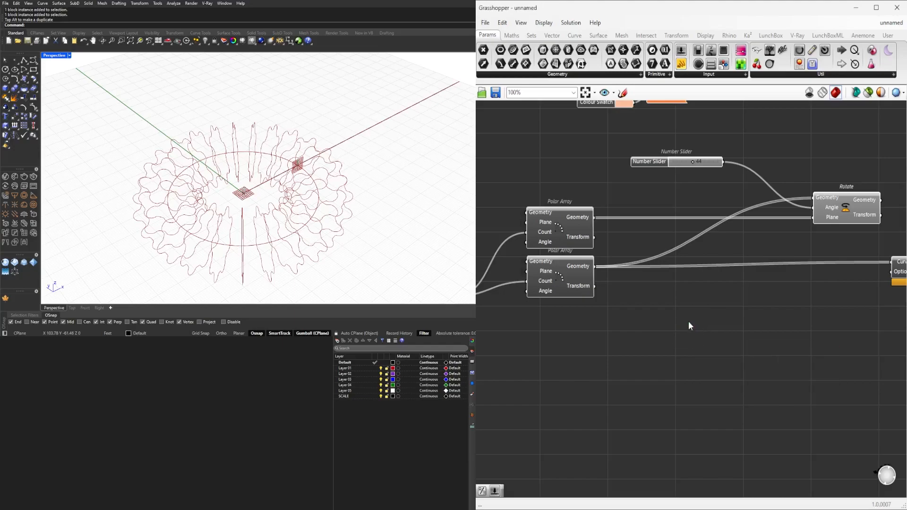
- Add a number slider with value 360 below the Polar Array components
{"action": "double_click", "coordinate": [690, 323]}
{"action": "type", "text": "3"}
{"action": "key", "text": "Return"}
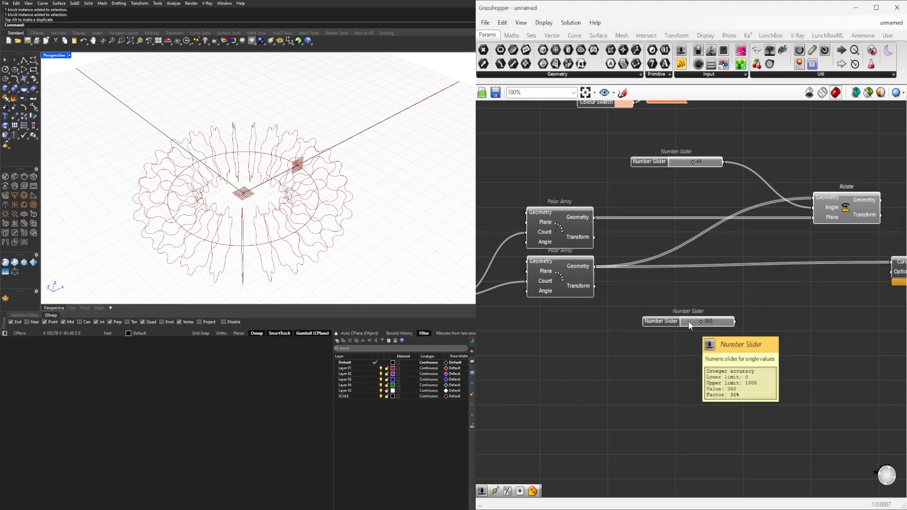
{"action": "scroll", "coordinate": [660, 297], "scroll_direction": "down", "scroll_amount": 2}
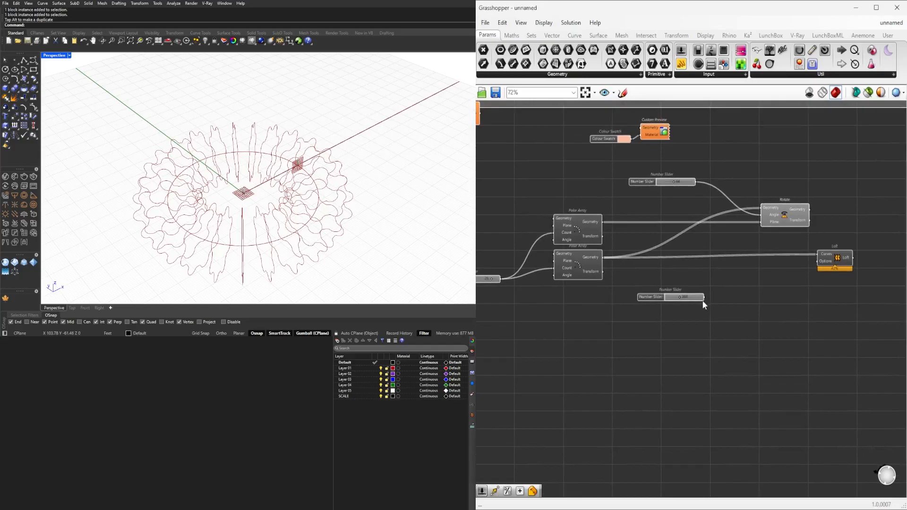
- Add a Division component and connect the 360 slider to its A input
{"action": "scroll", "coordinate": [703, 300], "scroll_direction": "up", "scroll_amount": 2}
{"action": "double_click", "coordinate": [724, 305]}
{"action": "type", "text": "/"}
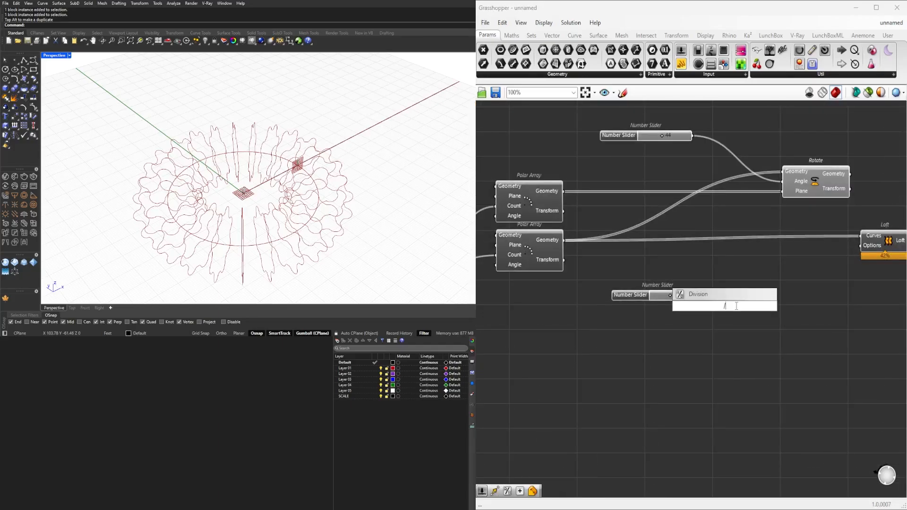
{"action": "key", "text": "Return"}
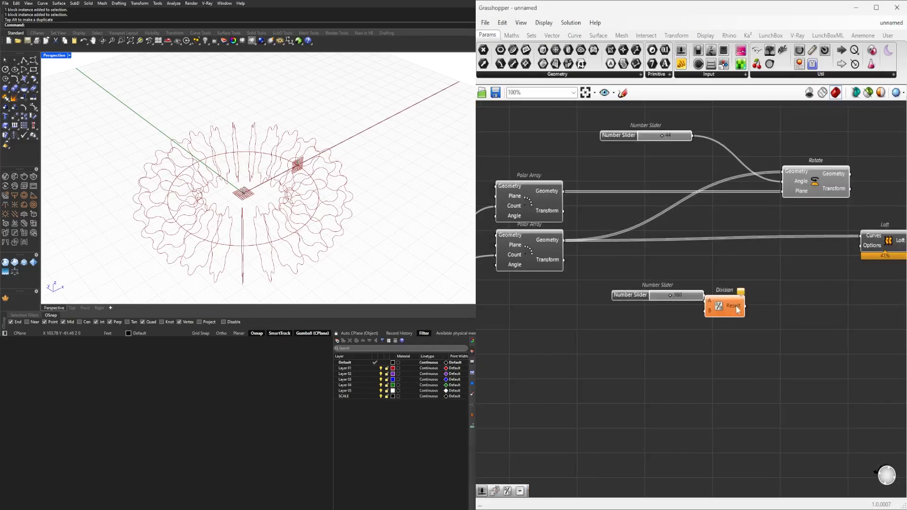
{"action": "left_click_drag", "start_coordinate": [721, 309], "coordinate": [734, 314]}
- Connect the Polar Array count slider to the Division component's B input and check the division result
{"action": "right_click_drag", "start_coordinate": [647, 377], "coordinate": [801, 352]}
{"action": "scroll", "coordinate": [800, 352], "scroll_direction": "down", "scroll_amount": 2}
{"action": "right_click_drag", "start_coordinate": [656, 289], "coordinate": [543, 291]}
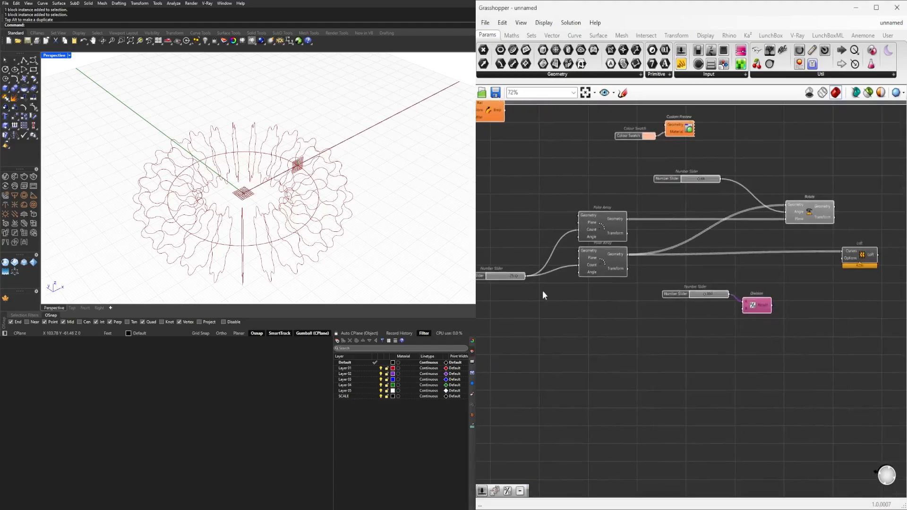
{"action": "scroll", "coordinate": [544, 291], "scroll_direction": "up", "scroll_amount": 1}
{"action": "left_click_drag", "start_coordinate": [522, 274], "coordinate": [781, 313]}
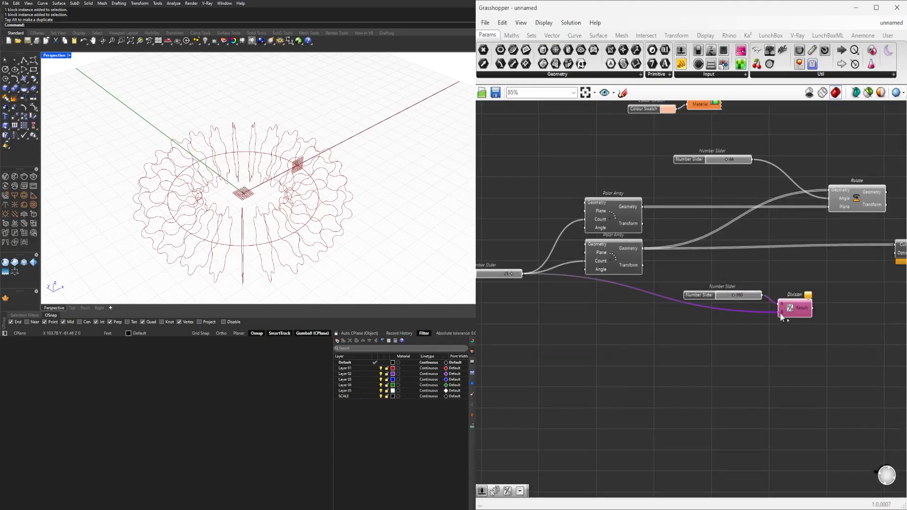
{"action": "scroll", "coordinate": [793, 313], "scroll_direction": "up", "scroll_amount": 3}
{"action": "mouse_move", "coordinate": [808, 312]}
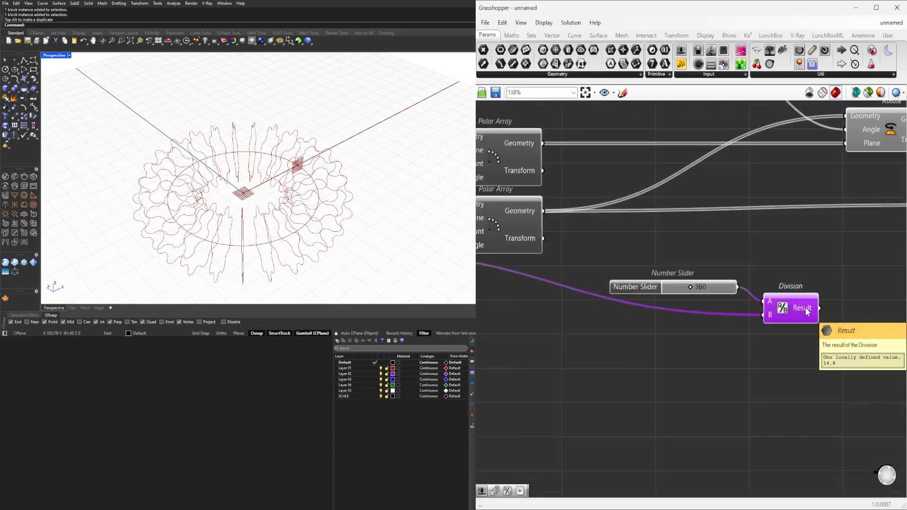
{"action": "right_click_drag", "start_coordinate": [808, 312], "coordinate": [715, 326]}
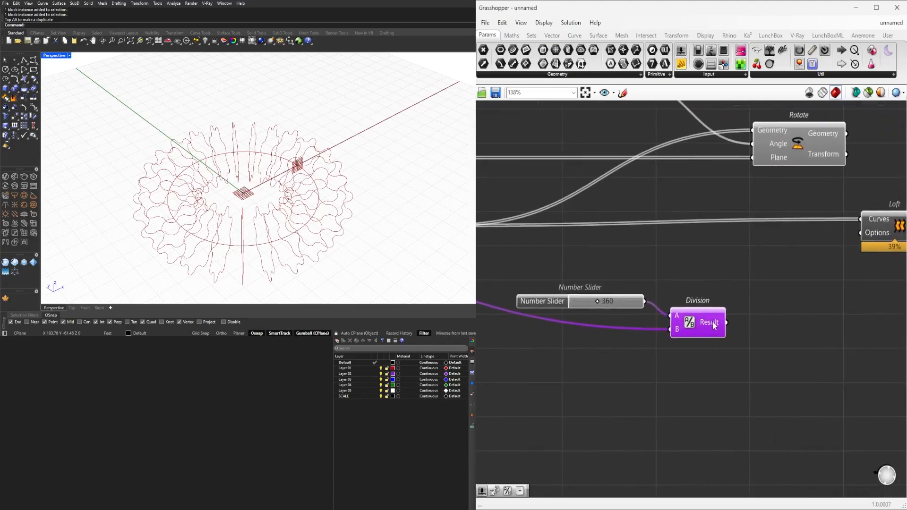
- Set the wire display of the Division's B input to Hidden and align the Division with the 360 slider
{"action": "scroll", "coordinate": [704, 338], "scroll_direction": "down", "scroll_amount": 1}
{"action": "mouse_move", "coordinate": [715, 327]}
{"action": "left_click", "coordinate": [664, 365]}
{"action": "right_click_drag", "start_coordinate": [745, 361], "coordinate": [610, 370]}
{"action": "right_click", "coordinate": [740, 319]}
{"action": "mouse_move", "coordinate": [810, 348]}
{"action": "left_click", "coordinate": [879, 371]}
{"action": "left_click", "coordinate": [496, 334]}
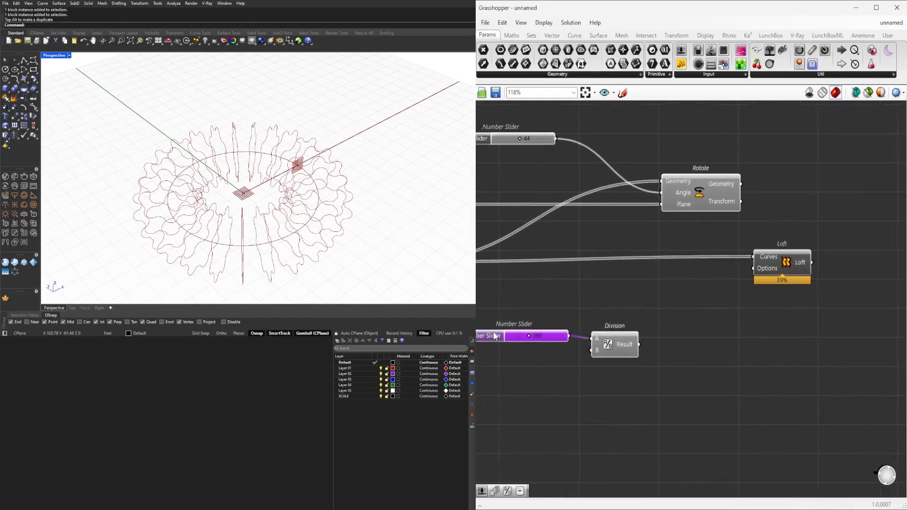
{"action": "right_click_drag", "start_coordinate": [687, 362], "coordinate": [785, 318]}
{"action": "left_click_drag", "start_coordinate": [722, 299], "coordinate": [716, 296]}
{"action": "left_click", "coordinate": [782, 391]}
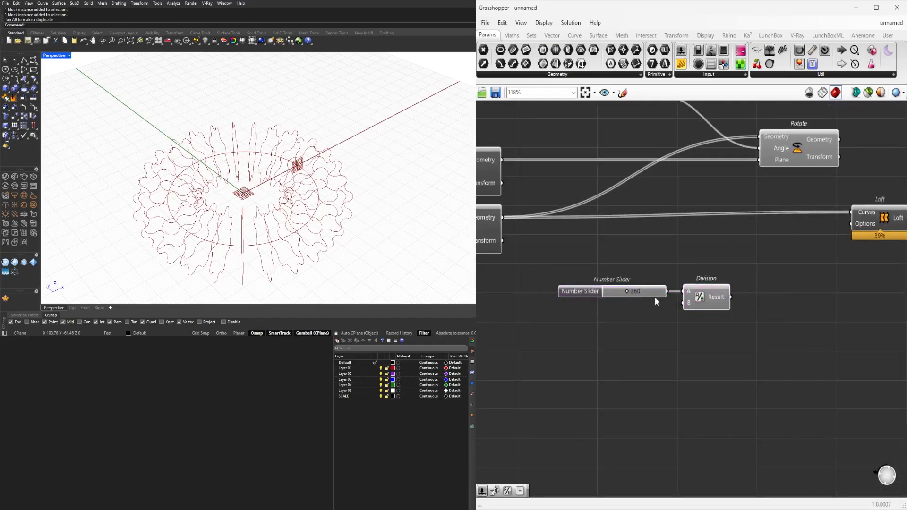
- Add a Series component and connect the Division's Result output to its Step input
{"action": "double_click", "coordinate": [806, 333]}
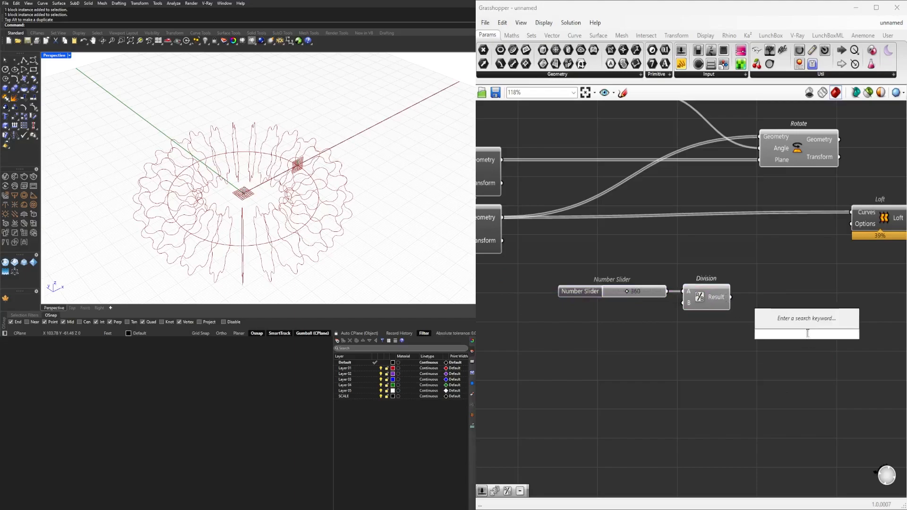
{"action": "type", "text": "series"}
{"action": "left_click", "coordinate": [801, 320]}
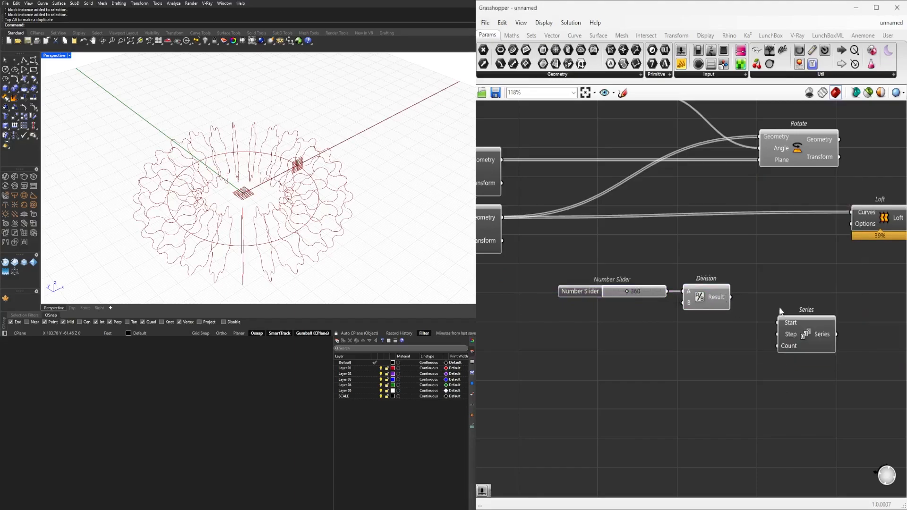
{"action": "left_click_drag", "start_coordinate": [798, 320], "coordinate": [792, 299]}
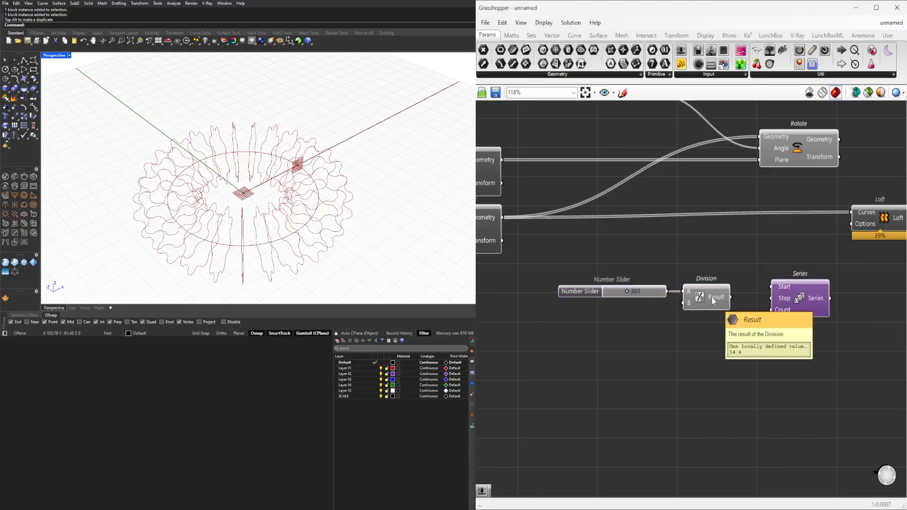
{"action": "left_click_drag", "start_coordinate": [731, 297], "coordinate": [789, 325]}
{"action": "left_click_drag", "start_coordinate": [577, 297], "coordinate": [570, 325]}
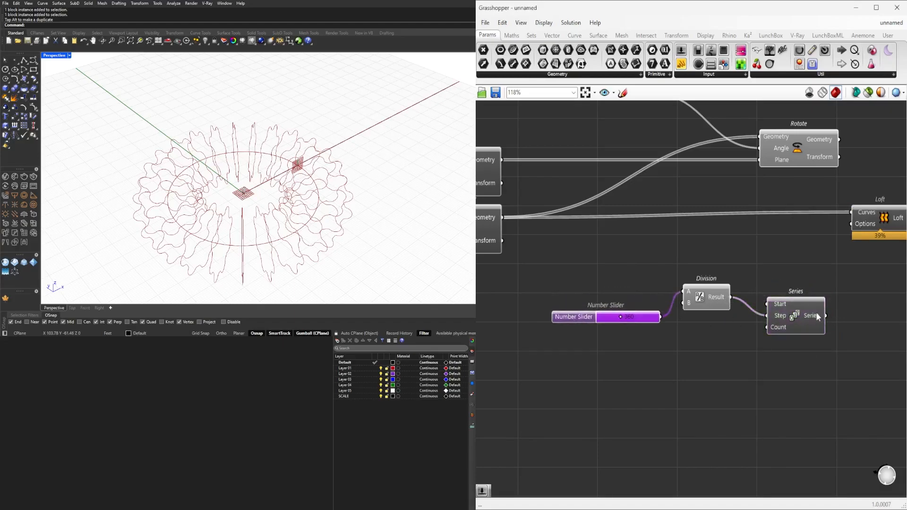
- Connect the Polar Array count slider to the Series component's Count input and inspect the generated series
{"action": "mouse_move", "coordinate": [775, 334]}
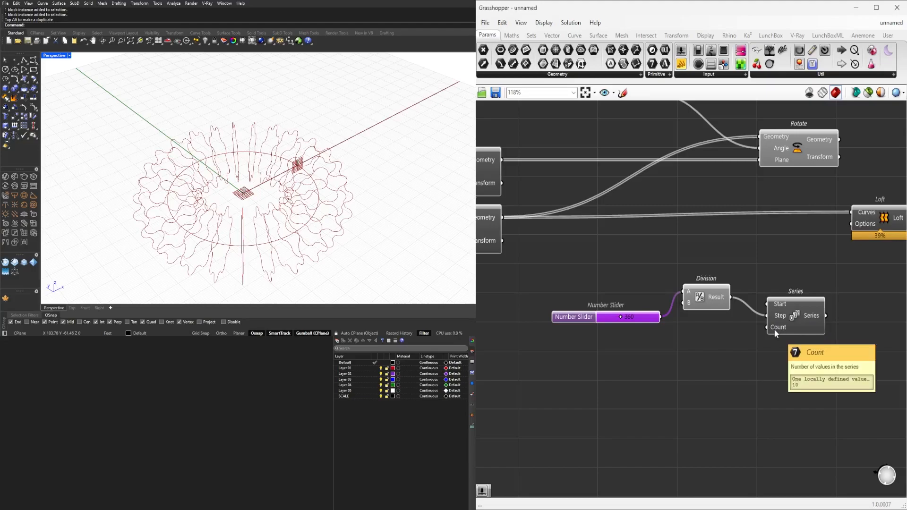
{"action": "left_click", "coordinate": [709, 334]}
{"action": "scroll", "coordinate": [603, 325], "scroll_direction": "down", "scroll_amount": 1}
{"action": "right_click_drag", "start_coordinate": [598, 324], "coordinate": [733, 311]}
{"action": "left_click_drag", "start_coordinate": [721, 304], "coordinate": [711, 283]}
{"action": "scroll", "coordinate": [709, 283], "scroll_direction": "down", "scroll_amount": 3}
{"action": "left_click_drag", "start_coordinate": [586, 261], "coordinate": [813, 302]}
{"action": "left_click", "coordinate": [813, 303]}
{"action": "scroll", "coordinate": [818, 301], "scroll_direction": "up", "scroll_amount": 3}
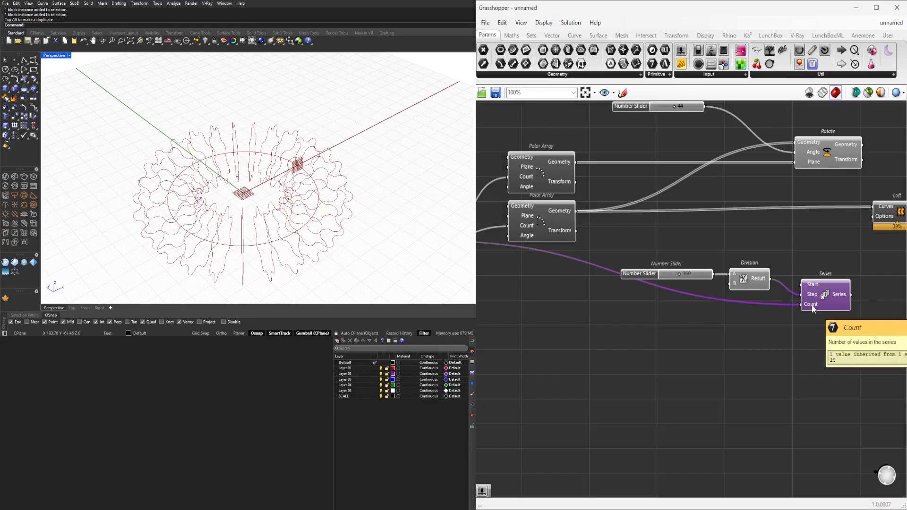
{"action": "right_click_drag", "start_coordinate": [812, 305], "coordinate": [772, 309]}
{"action": "mouse_move", "coordinate": [773, 308]}
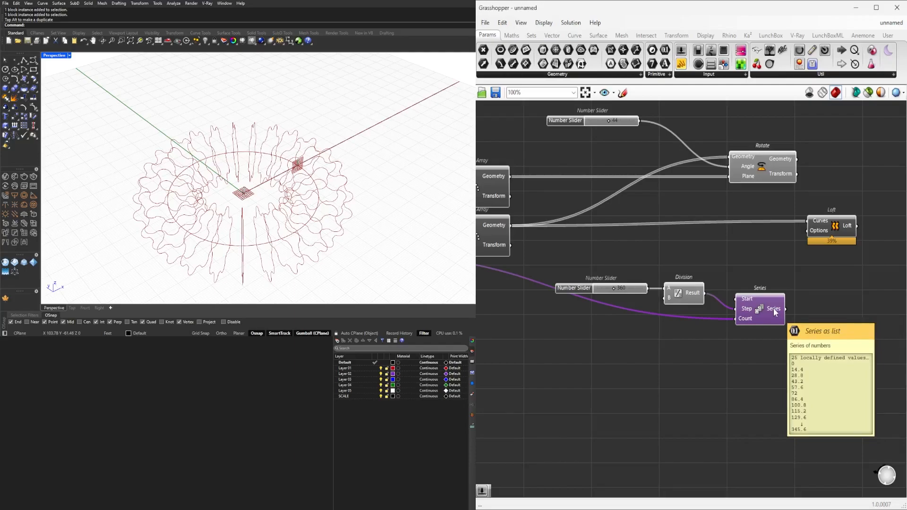
- Set the wire display of the Series component's Count input to Hidden
{"action": "scroll", "coordinate": [770, 348], "scroll_direction": "down", "scroll_amount": 2}
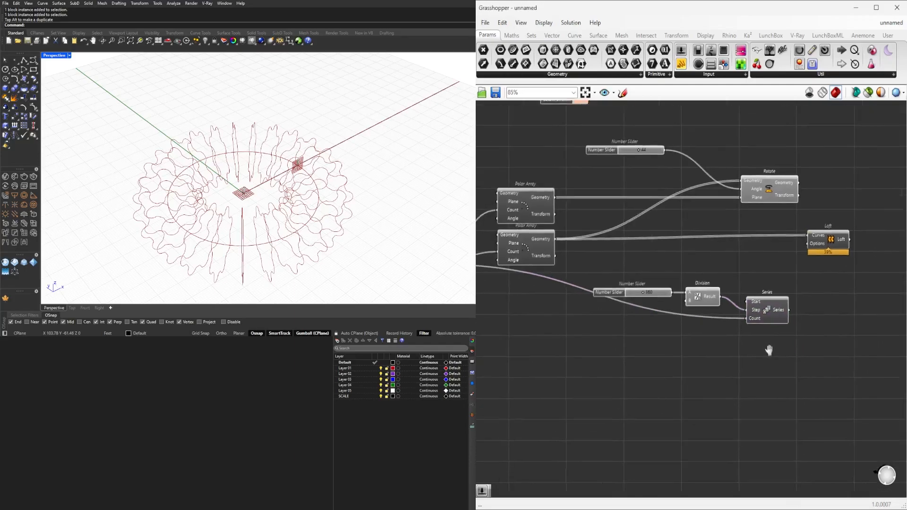
{"action": "right_click", "coordinate": [773, 320]}
{"action": "mouse_move", "coordinate": [842, 336]}
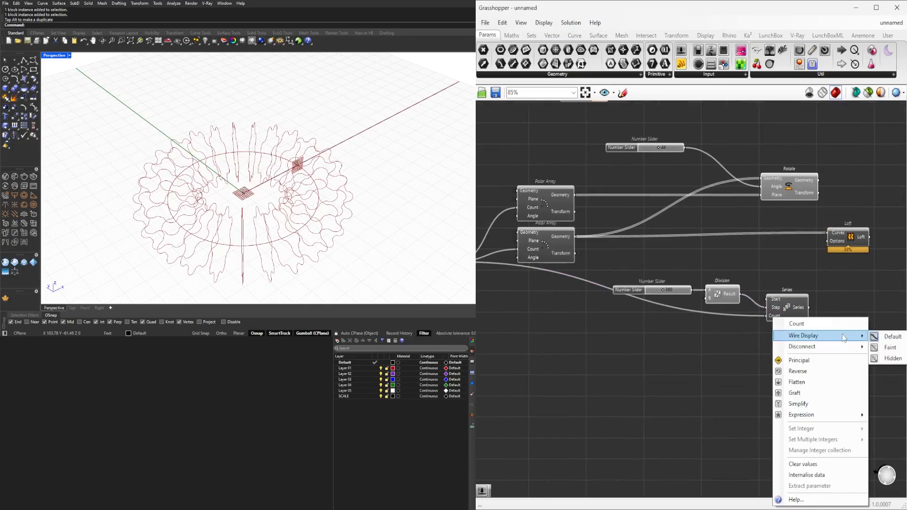
{"action": "left_click", "coordinate": [879, 361]}
- Arrange the 360 slider, Division and Series components in a compact row, then select the Series
{"action": "left_click_drag", "start_coordinate": [723, 312], "coordinate": [660, 287]}
{"action": "scroll", "coordinate": [693, 294], "scroll_direction": "up", "scroll_amount": 2}
{"action": "left_click_drag", "start_coordinate": [730, 292], "coordinate": [754, 310]}
{"action": "left_click", "coordinate": [705, 337]}
{"action": "left_click_drag", "start_coordinate": [623, 306], "coordinate": [626, 307]}
{"action": "left_click", "coordinate": [685, 335]}
{"action": "left_click", "coordinate": [814, 324]}
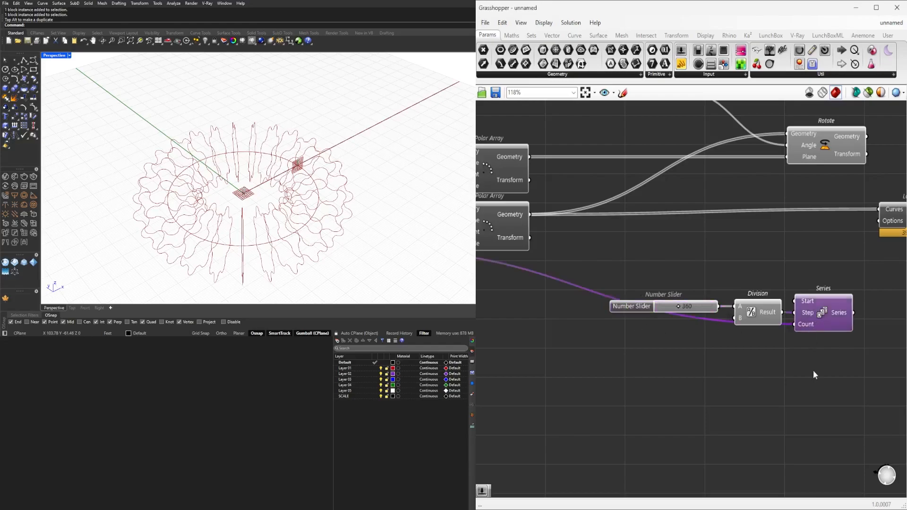
- Move the 360 slider, Division and Series components together to just below the two Polar Array components
{"action": "scroll", "coordinate": [812, 322], "scroll_direction": "down", "scroll_amount": 3}
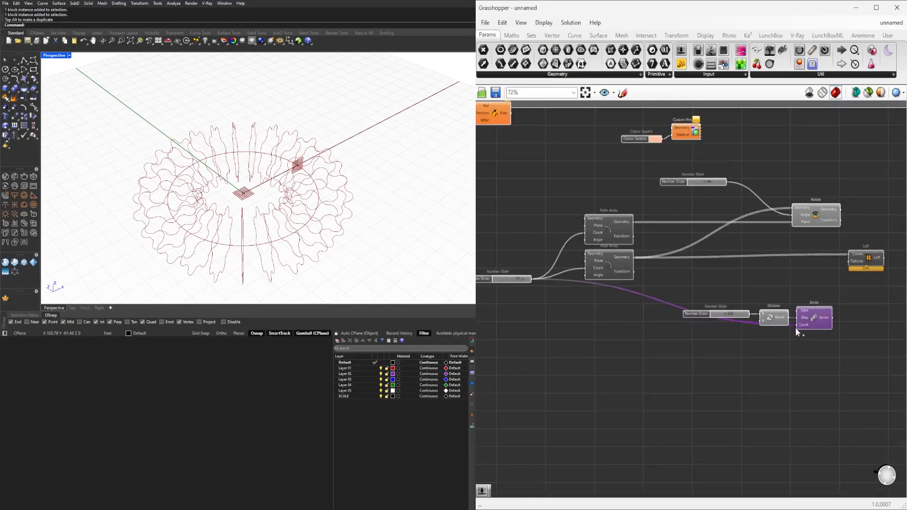
{"action": "left_click", "coordinate": [524, 282]}
{"action": "left_click_drag", "start_coordinate": [871, 343], "coordinate": [670, 301]}
{"action": "left_click_drag", "start_coordinate": [820, 326], "coordinate": [694, 308]}
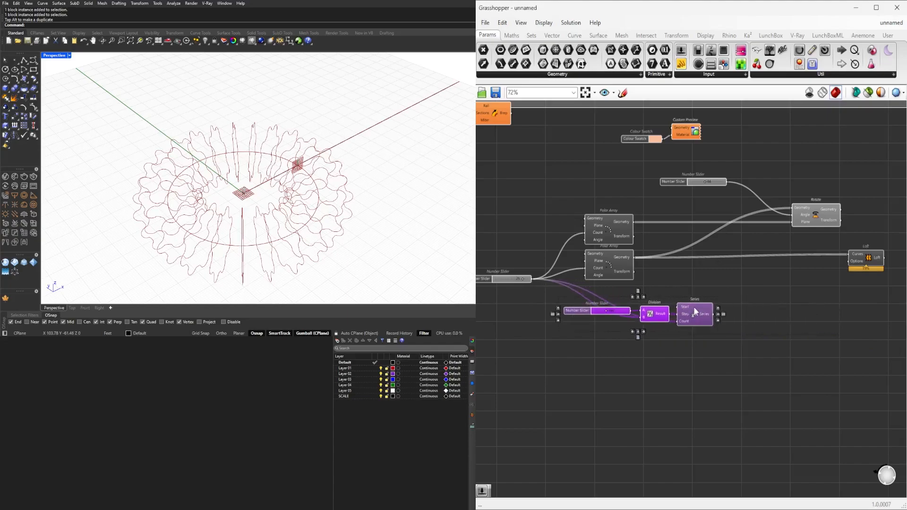
{"action": "left_click", "coordinate": [607, 307]}
{"action": "scroll", "coordinate": [710, 306], "scroll_direction": "up", "scroll_amount": 1}
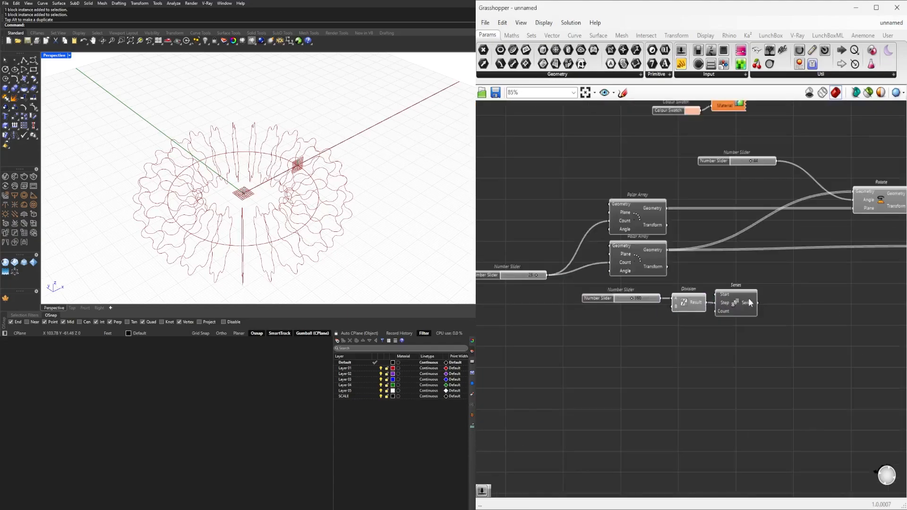
- Check the Series count and values, and connect the Series output to Rotate's Angle input in place of the 44 slider
{"action": "mouse_move", "coordinate": [724, 311]}
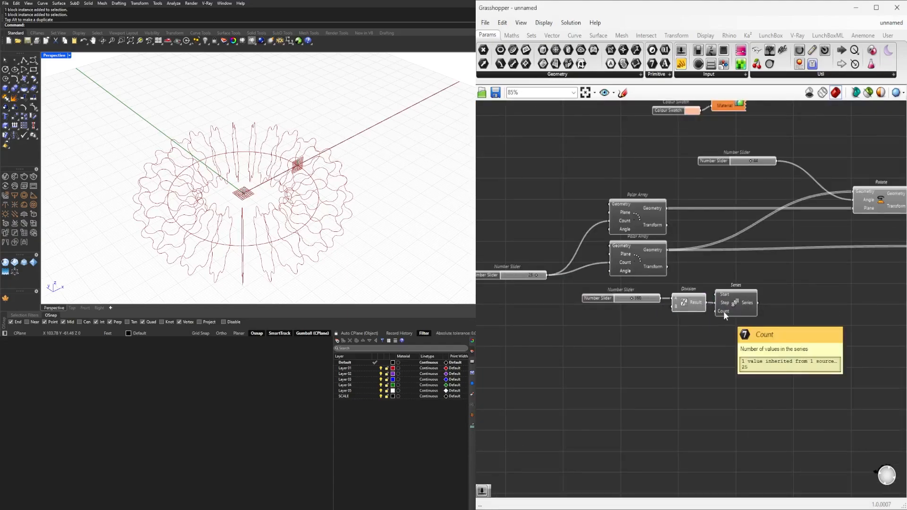
{"action": "mouse_move", "coordinate": [750, 305]}
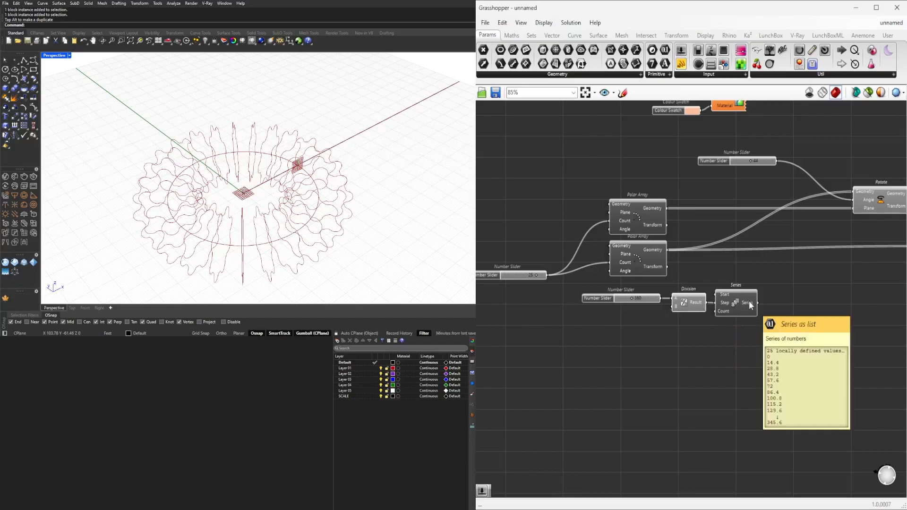
{"action": "right_click_drag", "start_coordinate": [749, 301], "coordinate": [683, 339]}
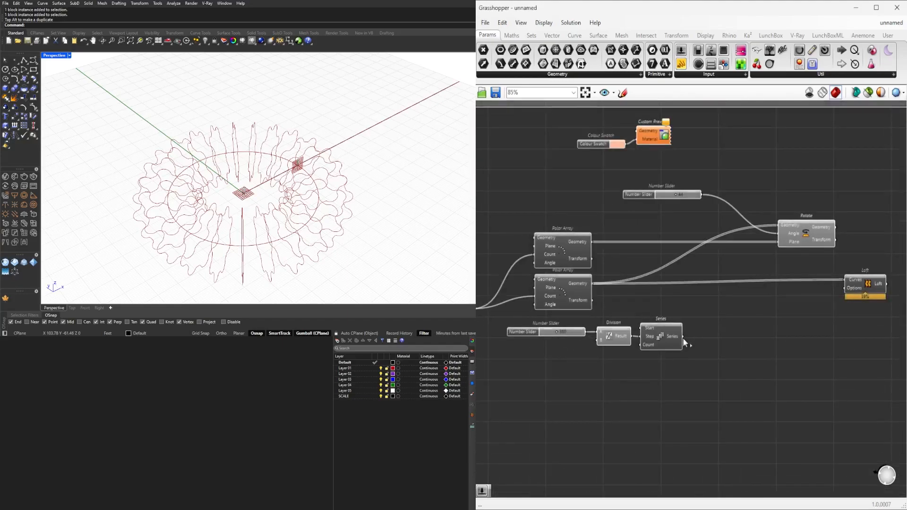
{"action": "left_click_drag", "start_coordinate": [683, 337], "coordinate": [688, 339]}
{"action": "left_click_drag", "start_coordinate": [710, 290], "coordinate": [778, 240]}
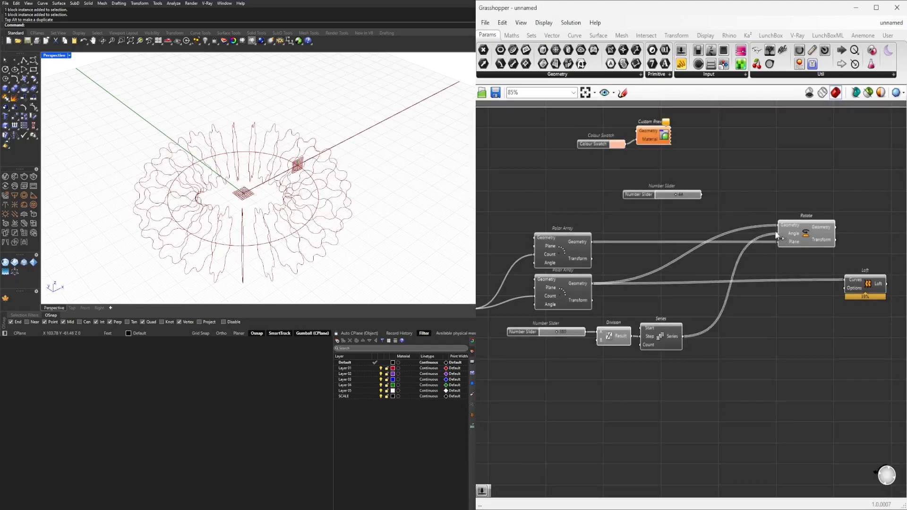
- Try adding a Degrees component between the Series output and Rotate's Angle input
{"action": "left_click", "coordinate": [786, 235]}
{"action": "scroll", "coordinate": [787, 235], "scroll_direction": "up", "scroll_amount": 3}
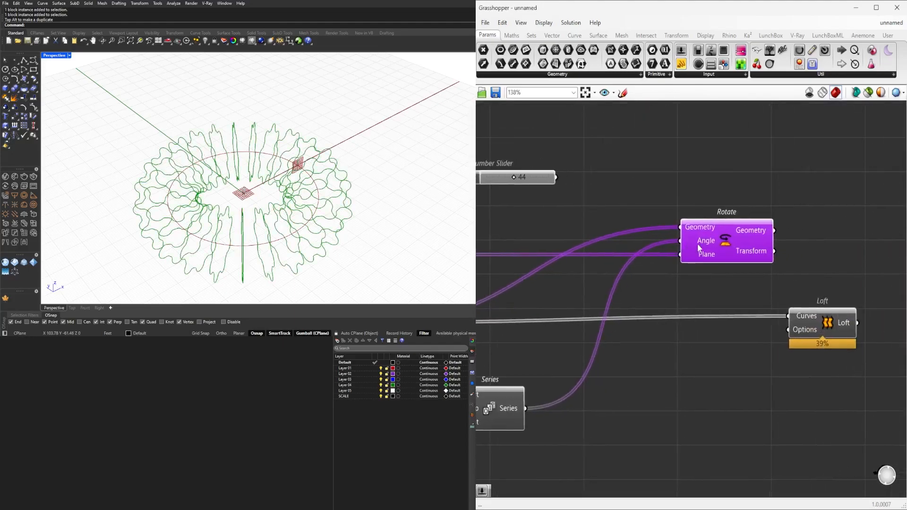
{"action": "right_click", "coordinate": [701, 242]}
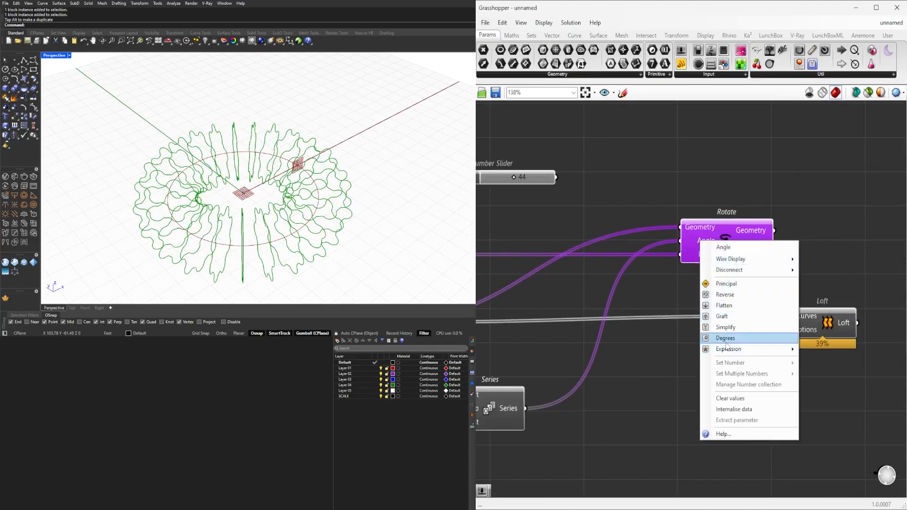
{"action": "double_click", "coordinate": [604, 414]}
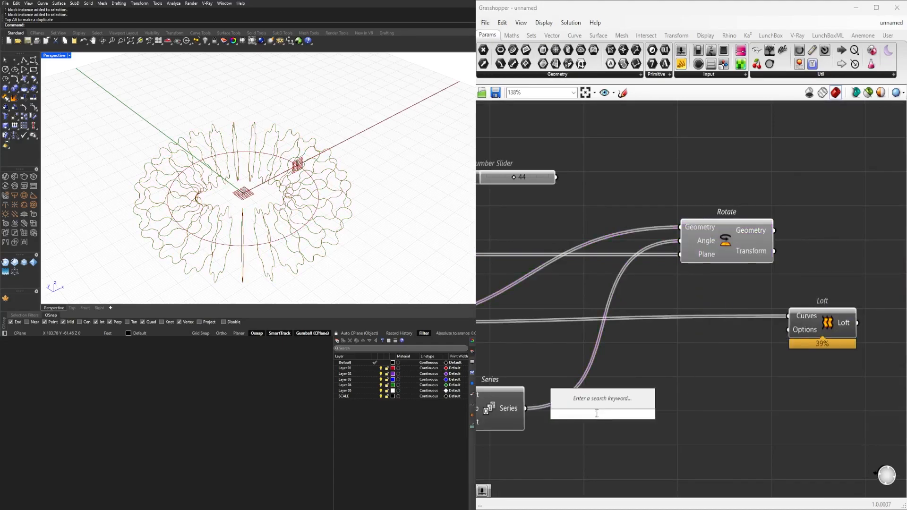
{"action": "type", "text": "deg"}
{"action": "key", "text": "Return"}
{"action": "right_click_drag", "start_coordinate": [512, 408], "coordinate": [540, 394]}
{"action": "left_click_drag", "start_coordinate": [553, 394], "coordinate": [707, 227]}
- Move the Rotate component farther away from the Series and Degrees components to leave more room for the wires
{"action": "left_click", "coordinate": [743, 218]}
{"action": "right_click_drag", "start_coordinate": [738, 227], "coordinate": [662, 247]}
{"action": "left_click_drag", "start_coordinate": [663, 248], "coordinate": [761, 263]}
- Lower the count slider shared by both Polar Arrays to 15 and view the rotated sections from the side
{"action": "right_click_drag", "start_coordinate": [572, 395], "coordinate": [796, 327]}
{"action": "scroll", "coordinate": [795, 325], "scroll_direction": "down", "scroll_amount": 2}
{"action": "right_click_drag", "start_coordinate": [564, 337], "coordinate": [751, 351]}
{"action": "scroll", "coordinate": [744, 346], "scroll_direction": "up", "scroll_amount": 4}
{"action": "right_click_drag", "start_coordinate": [273, 209], "coordinate": [189, 163]}
{"action": "scroll", "coordinate": [756, 316], "scroll_direction": "down", "scroll_amount": 3}
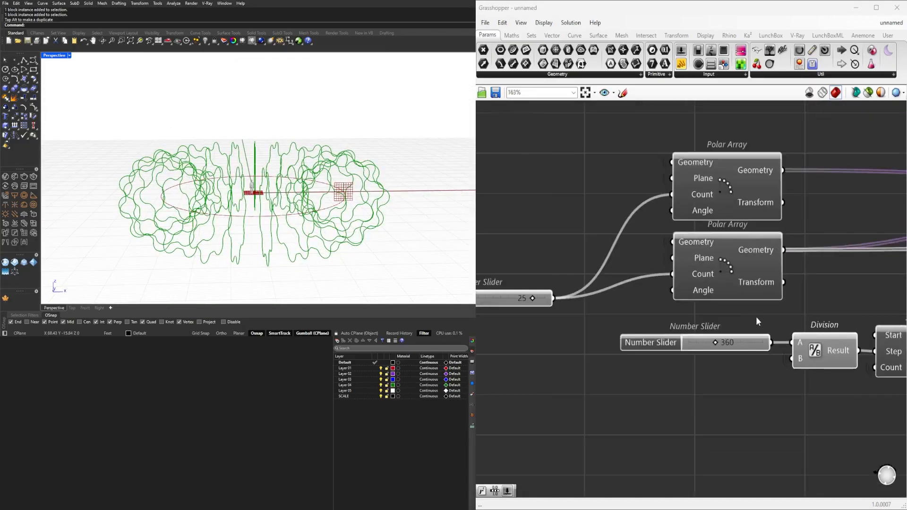
{"action": "scroll", "coordinate": [661, 341], "scroll_direction": "up", "scroll_amount": 5}
{"action": "scroll", "coordinate": [660, 341], "scroll_direction": "up", "scroll_amount": 1}
{"action": "left_click_drag", "start_coordinate": [646, 336], "coordinate": [600, 341]}
{"action": "right_click_drag", "start_coordinate": [283, 179], "coordinate": [291, 217]}
{"action": "scroll", "coordinate": [741, 255], "scroll_direction": "down", "scroll_amount": 4}
{"action": "scroll", "coordinate": [824, 296], "scroll_direction": "down", "scroll_amount": 3}
- Connect Rotate's Geometry output to the Loft's Curves input and turn on the Loft component's preview
{"action": "left_click", "coordinate": [543, 326]}
{"action": "scroll", "coordinate": [542, 341], "scroll_direction": "down", "scroll_amount": 3}
{"action": "right_click_drag", "start_coordinate": [190, 217], "coordinate": [192, 199]}
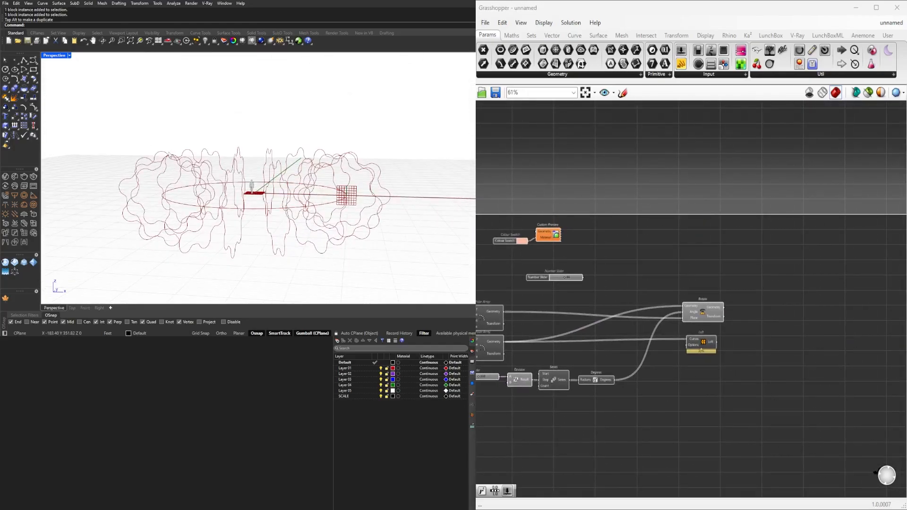
{"action": "scroll", "coordinate": [722, 341], "scroll_direction": "up", "scroll_amount": 3}
{"action": "left_click_drag", "start_coordinate": [703, 352], "coordinate": [838, 319]}
{"action": "left_click", "coordinate": [691, 295]}
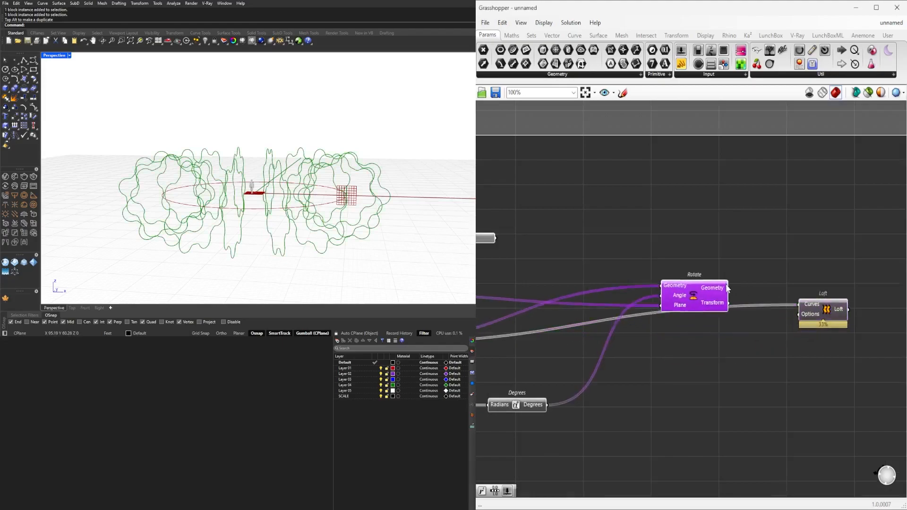
{"action": "left_click_drag", "start_coordinate": [724, 287], "coordinate": [802, 295]}
{"action": "right_click", "coordinate": [807, 294]}
{"action": "left_click", "coordinate": [831, 316]}
- Turn off the preview of the Rotate component so its section curves are hidden
{"action": "right_click_drag", "start_coordinate": [307, 184], "coordinate": [283, 203]}
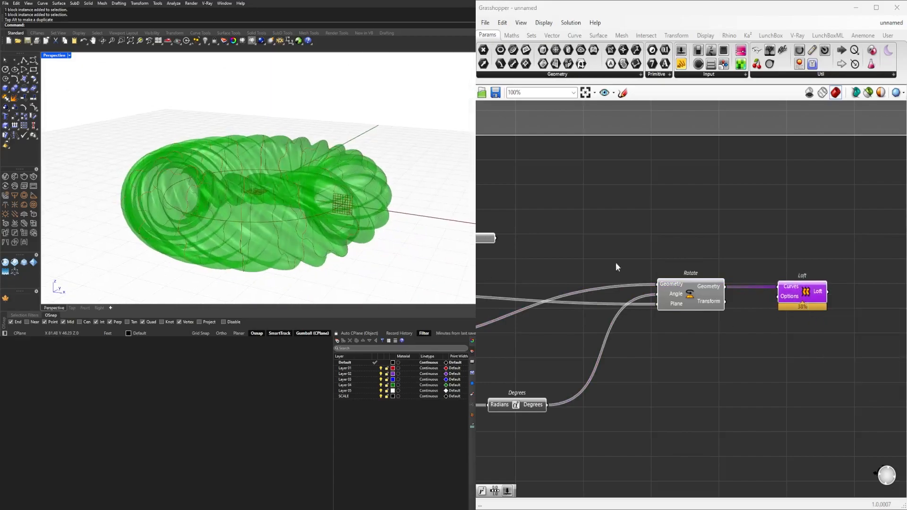
{"action": "left_click", "coordinate": [558, 271]}
{"action": "left_click", "coordinate": [670, 306]}
{"action": "middle_click", "coordinate": [666, 257]}
{"action": "left_click", "coordinate": [746, 224]}
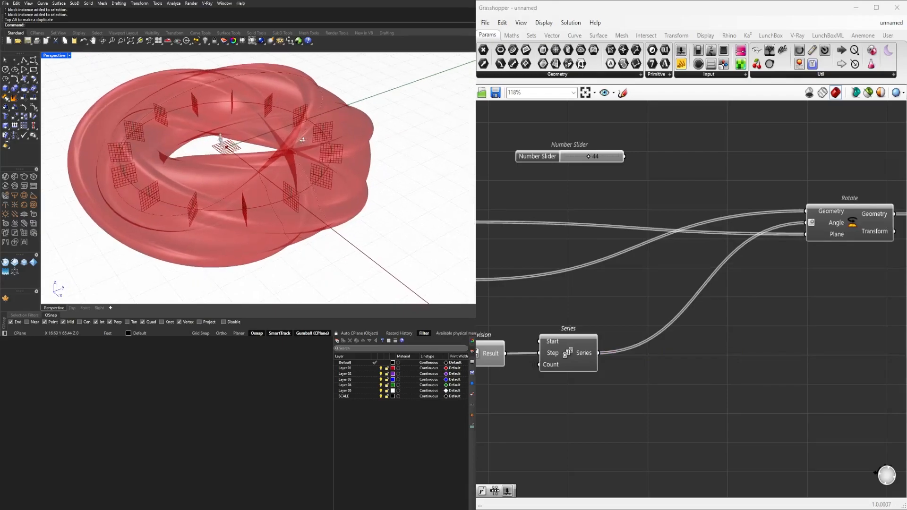
- Shift the Rotate component slightly so its Plane wire runs straight from the upper Polar Array
{"action": "scroll", "coordinate": [803, 261], "scroll_direction": "down", "scroll_amount": 2}
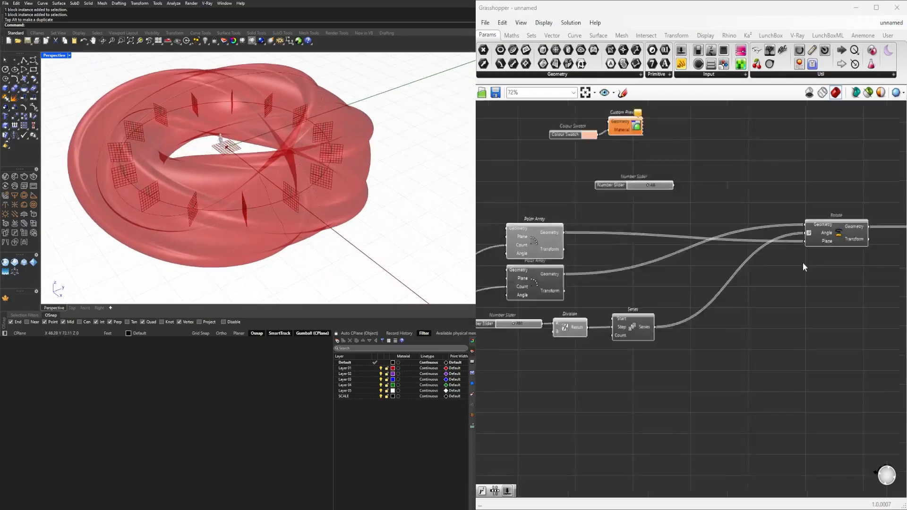
{"action": "scroll", "coordinate": [656, 344], "scroll_direction": "up", "scroll_amount": 2}
{"action": "left_click", "coordinate": [647, 385]}
{"action": "scroll", "coordinate": [646, 384], "scroll_direction": "down", "scroll_amount": 1}
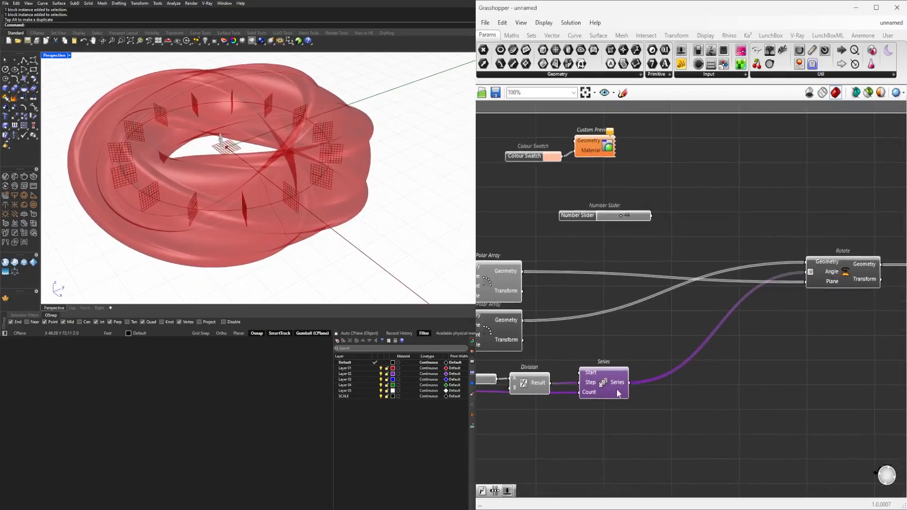
{"action": "left_click", "coordinate": [831, 283]}
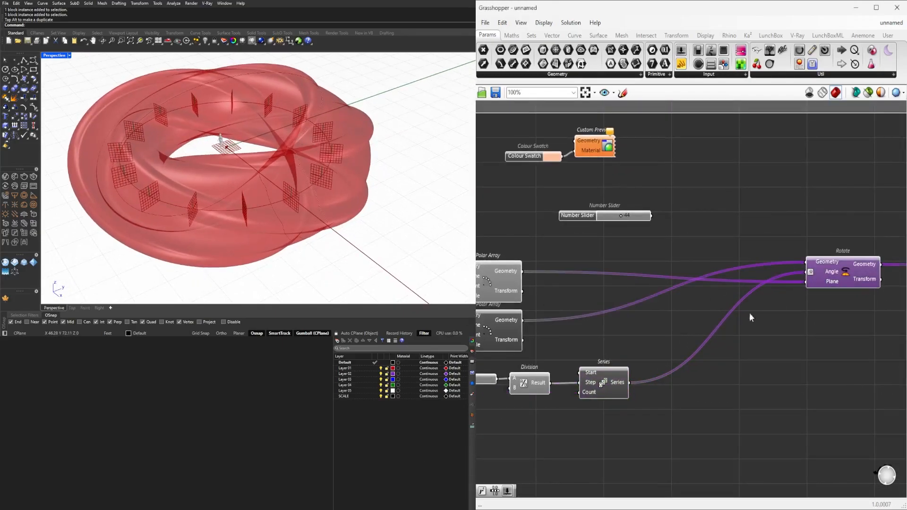
{"action": "left_click_drag", "start_coordinate": [838, 280], "coordinate": [840, 269]}
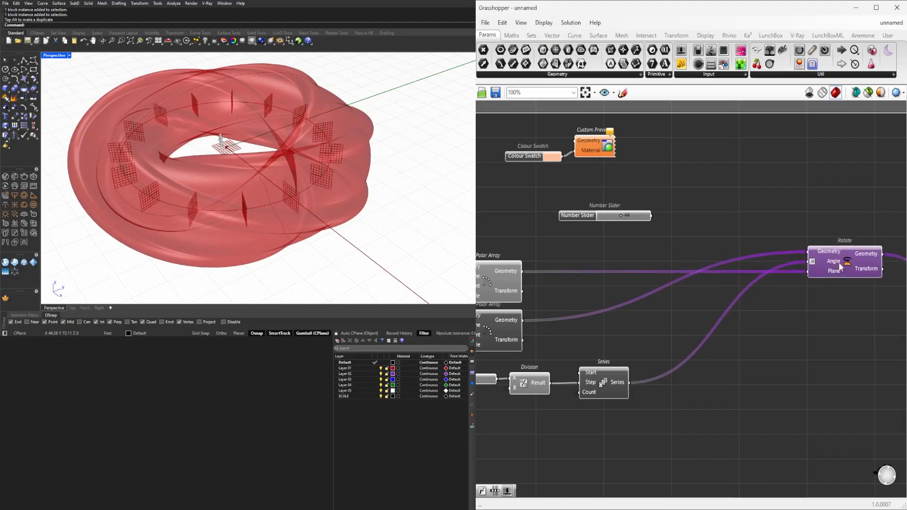
{"action": "left_click", "coordinate": [832, 327]}
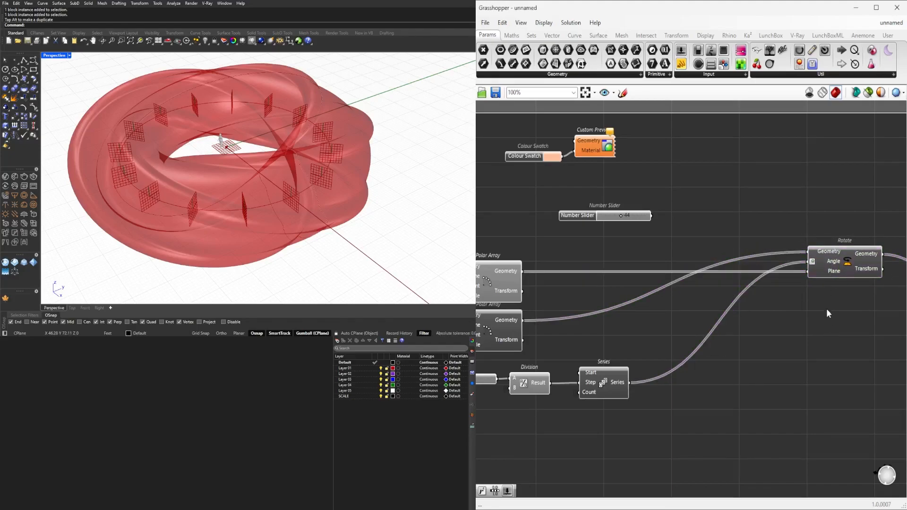
- Align the Loft component beside the Rotate component's Geometry output
{"action": "scroll", "coordinate": [827, 310], "scroll_direction": "down", "scroll_amount": 4}
{"action": "scroll", "coordinate": [703, 304], "scroll_direction": "up", "scroll_amount": 4}
{"action": "left_click", "coordinate": [663, 289]}
{"action": "left_click_drag", "start_coordinate": [663, 290], "coordinate": [653, 282]}
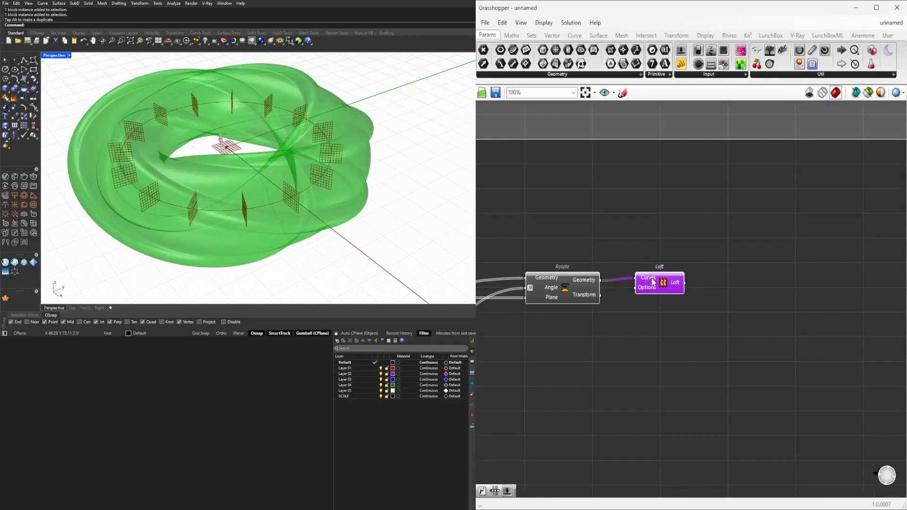
- Try a different total angle on the slider feeding Division, reset it to 360, and inspect the lofted ring
{"action": "right_click_drag", "start_coordinate": [523, 302], "coordinate": [646, 298]}
{"action": "scroll", "coordinate": [676, 339], "scroll_direction": "up", "scroll_amount": 6}
{"action": "mouse_move", "coordinate": [573, 342]}
{"action": "left_mouse_down"}
{"action": "mouse_move", "coordinate": [531, 342]}
{"action": "mouse_move", "coordinate": [576, 342]}
{"action": "left_mouse_up"}
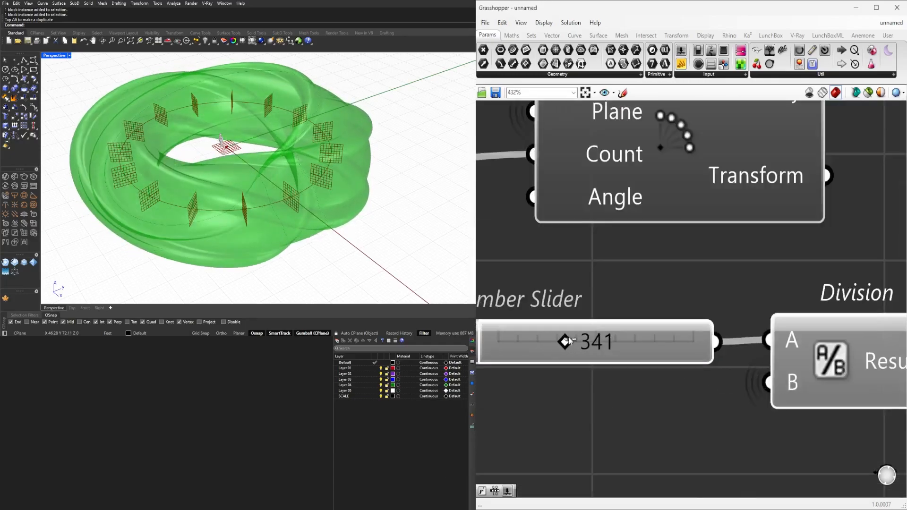
{"action": "double_click", "coordinate": [572, 340]}
{"action": "type", "text": "360"}
{"action": "key", "text": "Return"}
{"action": "right_click_drag", "start_coordinate": [199, 180], "coordinate": [374, 213]}
{"action": "scroll", "coordinate": [760, 347], "scroll_direction": "down", "scroll_amount": 5}
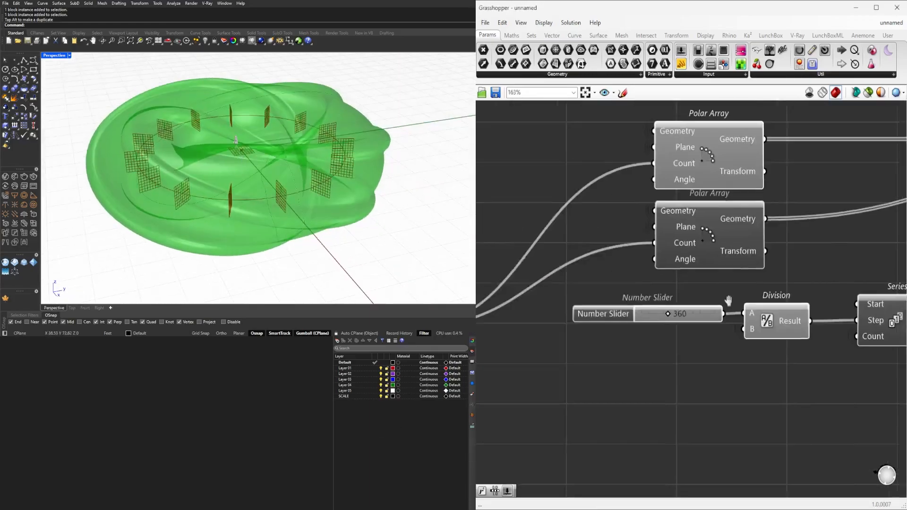
{"action": "right_click_drag", "start_coordinate": [281, 158], "coordinate": [331, 136]}
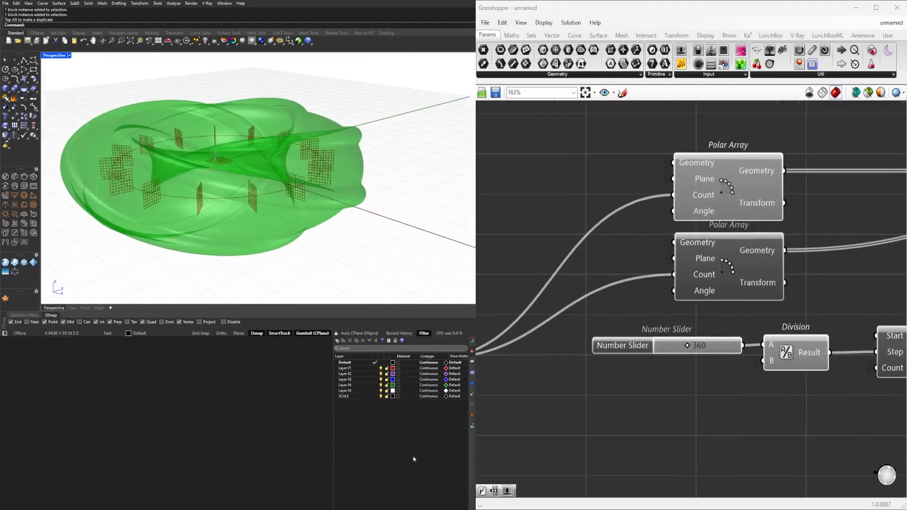
- Move the 360 slider away from Division, add a Multiplication component, and connect the slider to its A input
{"action": "right_click_drag", "start_coordinate": [744, 349], "coordinate": [821, 316]}
{"action": "scroll", "coordinate": [826, 320], "scroll_direction": "down", "scroll_amount": 1}
{"action": "left_click_drag", "start_coordinate": [728, 317], "coordinate": [671, 318]}
{"action": "double_click", "coordinate": [759, 368]}
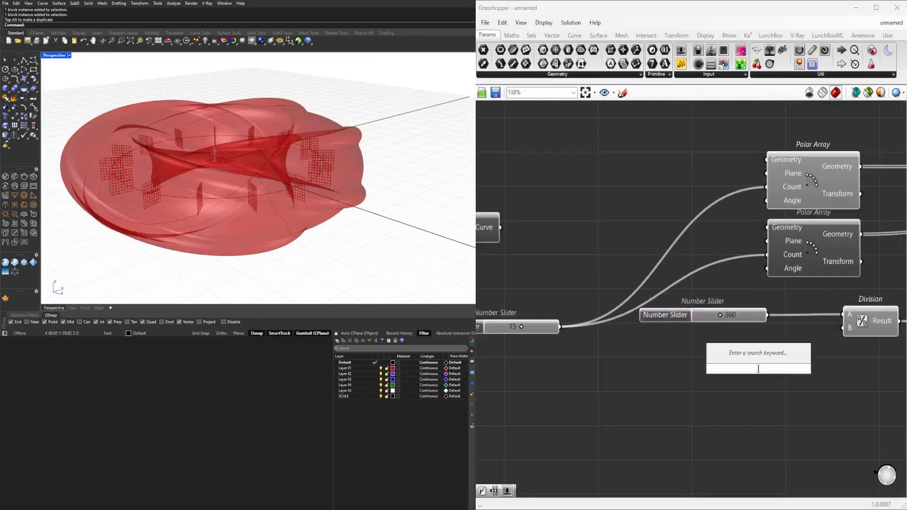
{"action": "type", "text": "*"}
{"action": "key", "text": "Return"}
{"action": "left_click_drag", "start_coordinate": [770, 373], "coordinate": [808, 365]}
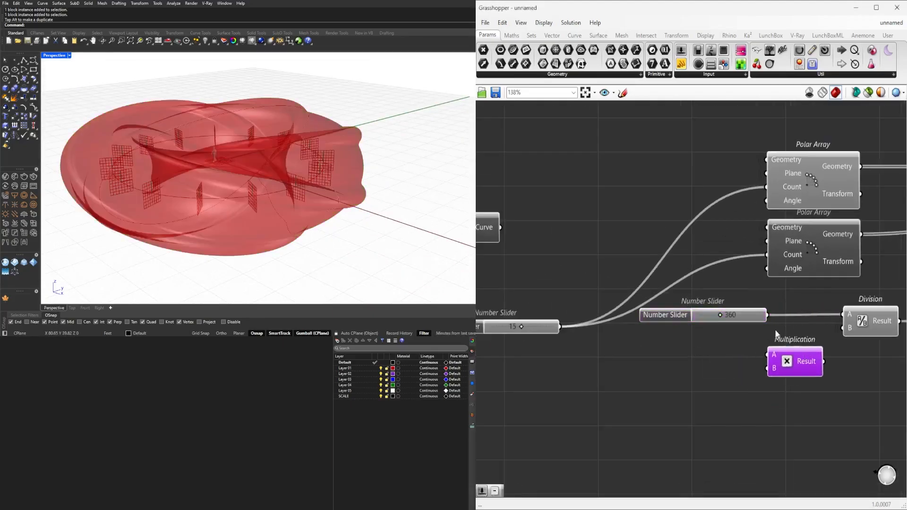
{"action": "left_click_drag", "start_coordinate": [764, 321], "coordinate": [799, 341]}
- Add a Number Slider with value 3, connect it to Multiplication's B input, and feed the product into Division's A input
{"action": "double_click", "coordinate": [707, 385]}
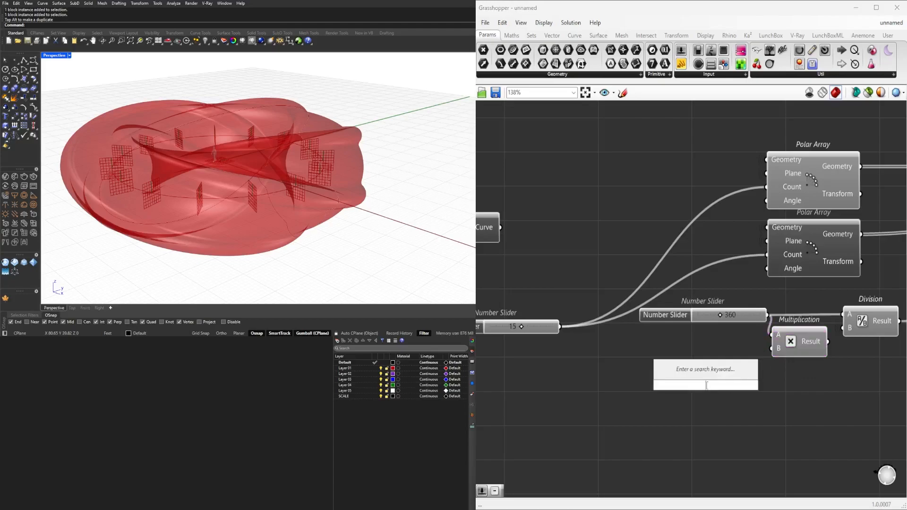
{"action": "type", "text": "3"}
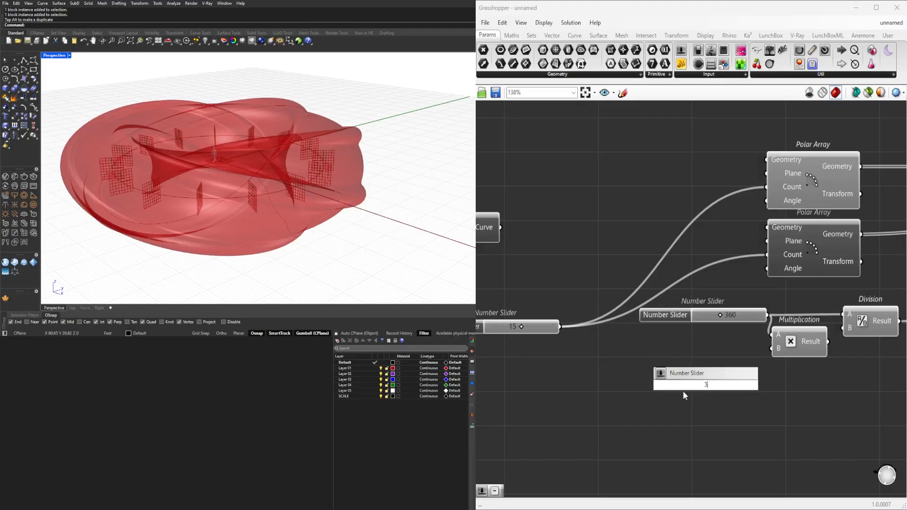
{"action": "key", "text": "Return"}
{"action": "left_click_drag", "start_coordinate": [683, 381], "coordinate": [658, 359]}
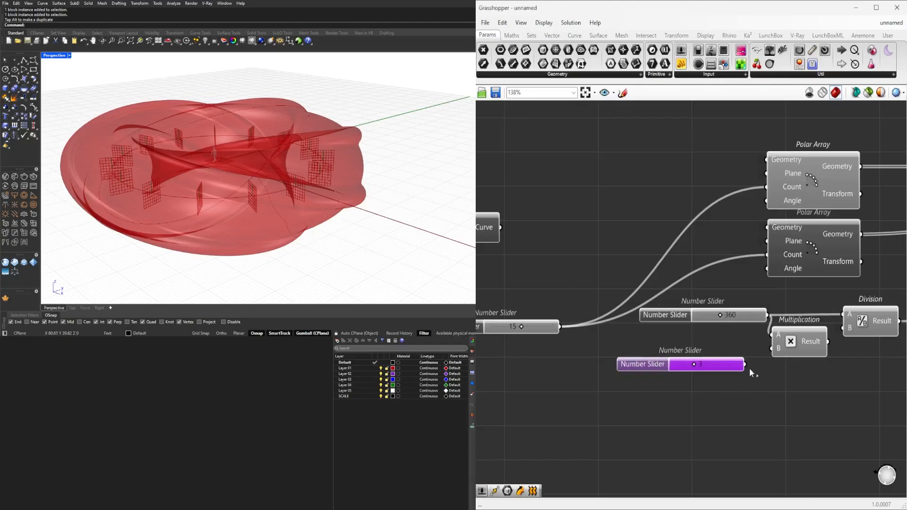
{"action": "left_click_drag", "start_coordinate": [751, 365], "coordinate": [790, 333]}
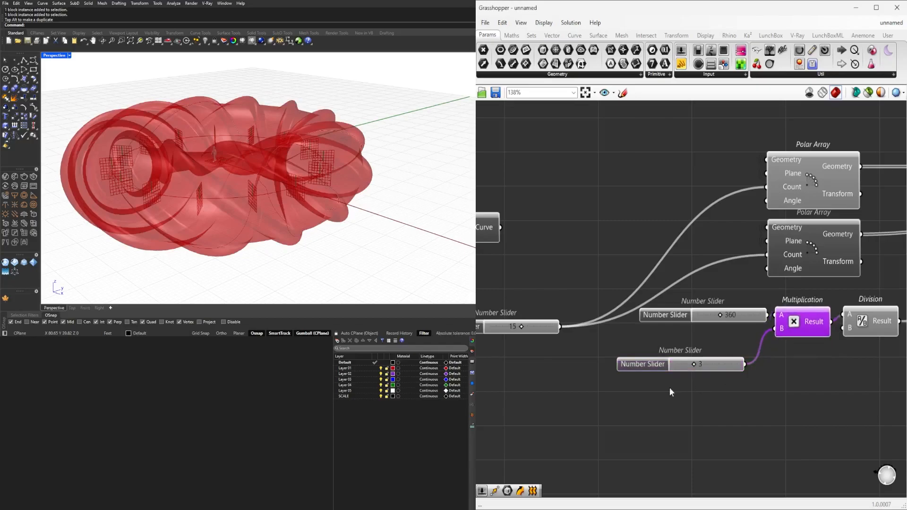
- Test a value of 10 on the multiplier slider, inspect the twisted ring, and settle on a lower value
{"action": "left_click", "coordinate": [661, 364]}
{"action": "scroll", "coordinate": [709, 362], "scroll_direction": "up", "scroll_amount": 3}
{"action": "left_click_drag", "start_coordinate": [708, 352], "coordinate": [796, 364]}
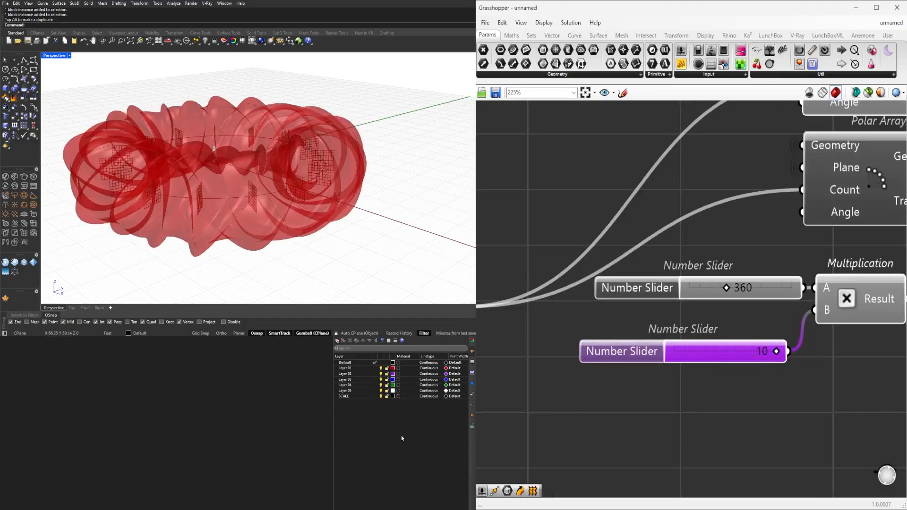
{"action": "right_click_drag", "start_coordinate": [227, 137], "coordinate": [287, 171]}
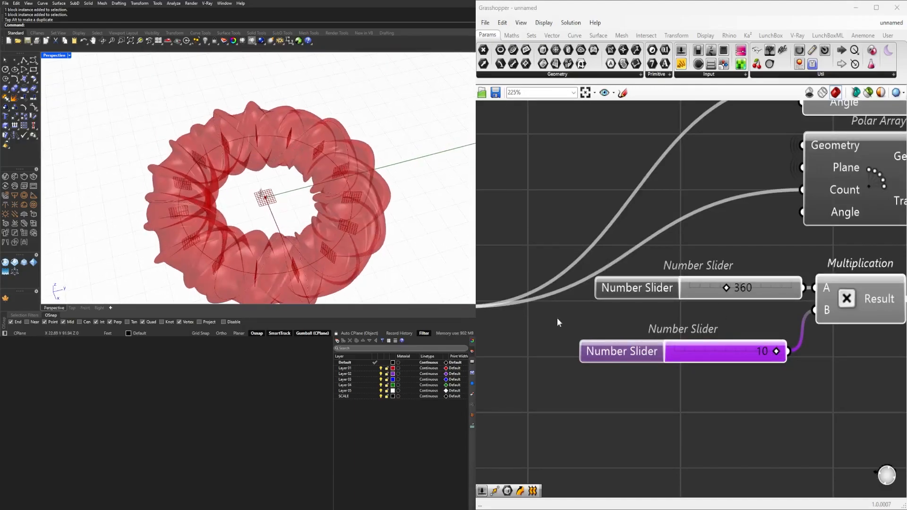
{"action": "left_click_drag", "start_coordinate": [766, 354], "coordinate": [704, 349]}
{"action": "right_click_drag", "start_coordinate": [298, 253], "coordinate": [334, 231]}
- Increase the radius slider of the Circle component feeding the Region Union and check the ring from the side
{"action": "scroll", "coordinate": [786, 242], "scroll_direction": "down", "scroll_amount": 4}
{"action": "scroll", "coordinate": [785, 240], "scroll_direction": "down", "scroll_amount": 2}
{"action": "scroll", "coordinate": [708, 248], "scroll_direction": "up", "scroll_amount": 8}
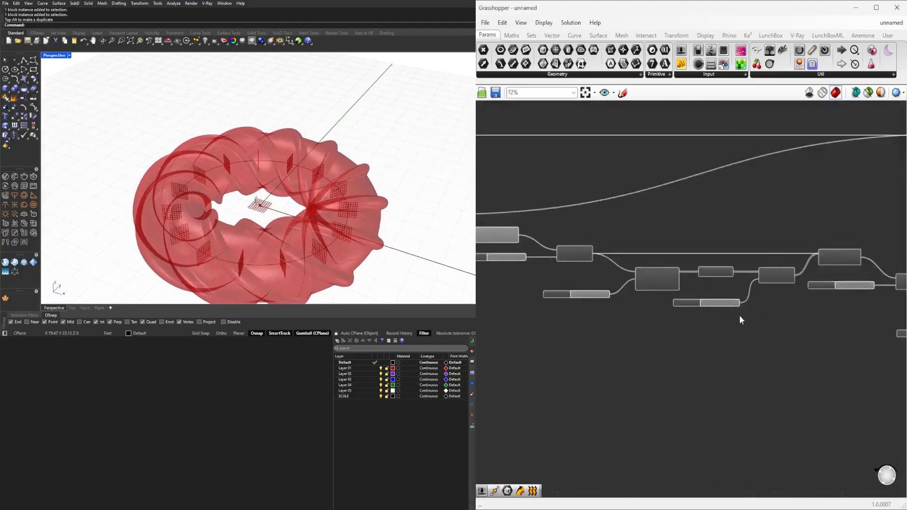
{"action": "left_click_drag", "start_coordinate": [652, 314], "coordinate": [667, 314]}
{"action": "right_click_drag", "start_coordinate": [302, 222], "coordinate": [305, 171]}
{"action": "scroll", "coordinate": [724, 259], "scroll_direction": "down", "scroll_amount": 3}
- Reposition the count slider that feeds both Polar Array components slightly closer to the Multiplication inputs
{"action": "right_click_drag", "start_coordinate": [879, 289], "coordinate": [739, 308]}
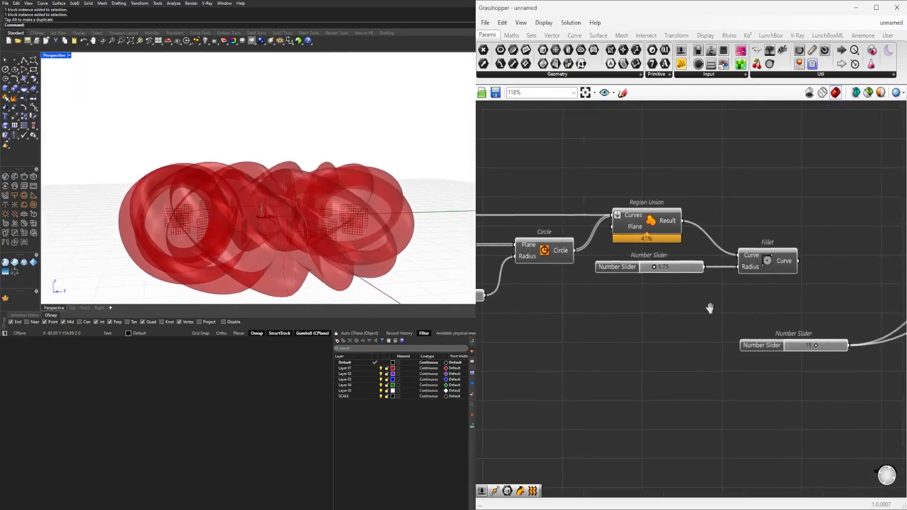
{"action": "scroll", "coordinate": [739, 307], "scroll_direction": "down", "scroll_amount": 4}
{"action": "right_click_drag", "start_coordinate": [879, 308], "coordinate": [794, 308]}
{"action": "right_click_drag", "start_coordinate": [746, 261], "coordinate": [654, 274]}
{"action": "left_click", "coordinate": [656, 274]}
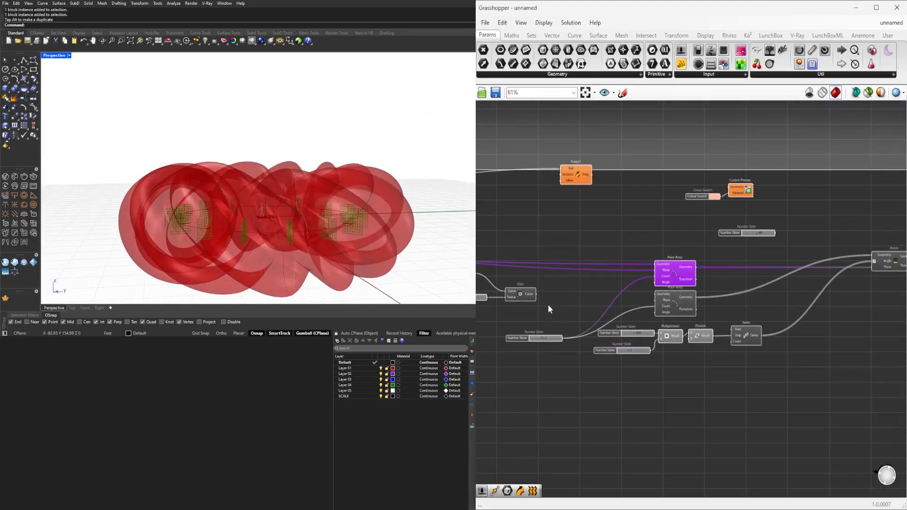
{"action": "left_click_drag", "start_coordinate": [516, 333], "coordinate": [570, 296]}
{"action": "left_click_drag", "start_coordinate": [511, 336], "coordinate": [570, 290]}
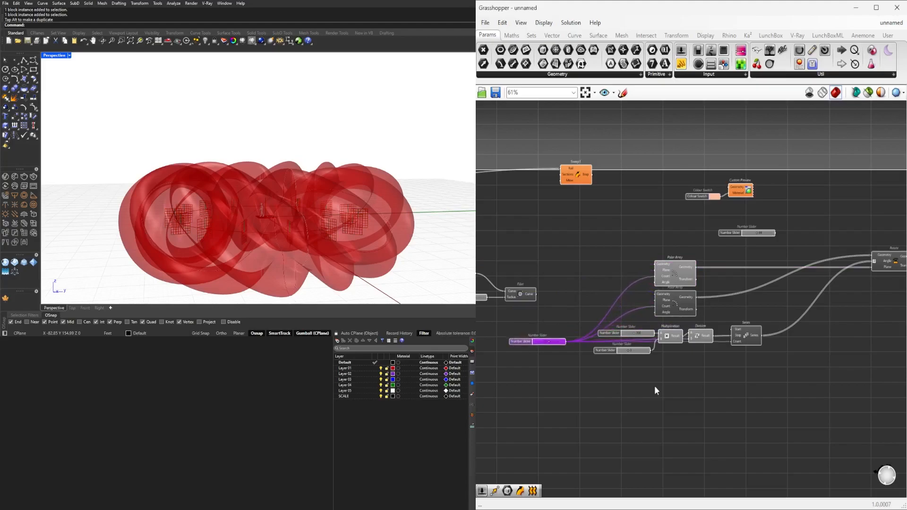
- Check the Rotate and Loft components and examine the twisted ring's lofted surface from several viewing angles
{"action": "right_click_drag", "start_coordinate": [889, 269], "coordinate": [706, 287]}
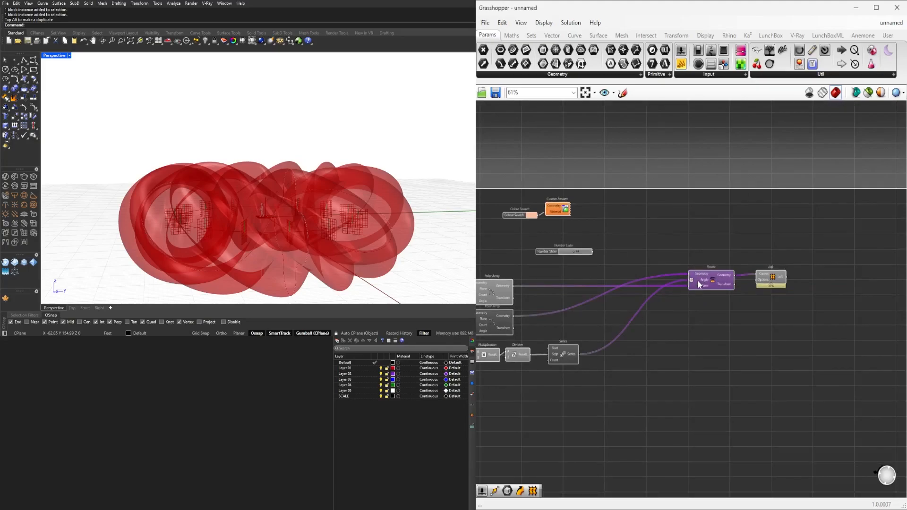
{"action": "left_click", "coordinate": [751, 305]}
{"action": "left_click", "coordinate": [768, 283]}
{"action": "right_click_drag", "start_coordinate": [298, 190], "coordinate": [302, 215]}
{"action": "right_click_drag", "start_coordinate": [743, 351], "coordinate": [782, 313]}
{"action": "left_click", "coordinate": [842, 279]}
{"action": "left_click", "coordinate": [807, 242]}
{"action": "left_click", "coordinate": [810, 269]}
{"action": "right_click_drag", "start_coordinate": [810, 270], "coordinate": [892, 234]}
{"action": "left_click_drag", "start_coordinate": [719, 320], "coordinate": [550, 215]}
{"action": "left_click", "coordinate": [555, 203]}
{"action": "right_click_drag", "start_coordinate": [898, 223], "coordinate": [721, 258]}
{"action": "scroll", "coordinate": [721, 258], "scroll_direction": "down", "scroll_amount": 1}
{"action": "scroll", "coordinate": [721, 258], "scroll_direction": "up", "scroll_amount": 2}
{"action": "left_click", "coordinate": [704, 247]}
{"action": "right_click_drag", "start_coordinate": [332, 198], "coordinate": [257, 197]}
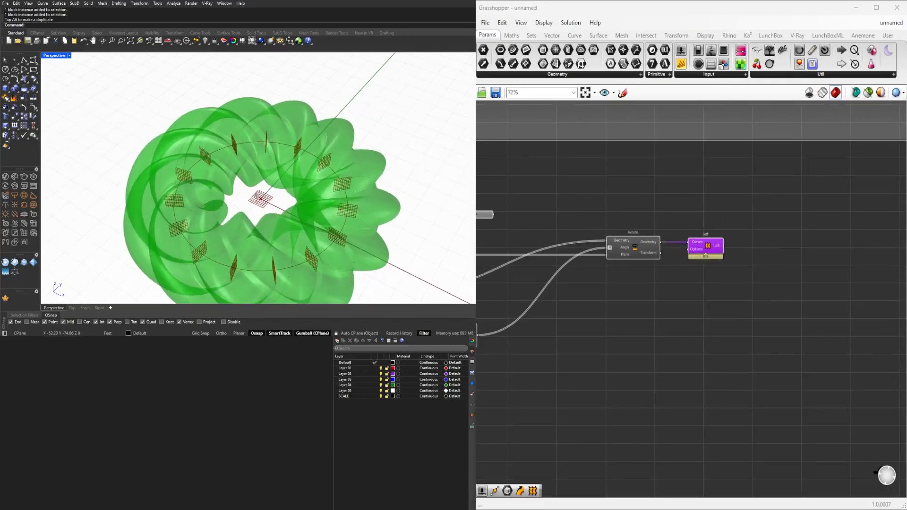
{"action": "right_click_drag", "start_coordinate": [360, 199], "coordinate": [356, 166]}
{"action": "left_click", "coordinate": [748, 264]}
{"action": "mouse_move", "coordinate": [309, 142]}
{"action": "right_mouse_down"}
{"action": "mouse_move", "coordinate": [307, 189]}
{"action": "mouse_move", "coordinate": [307, 131]}
{"action": "right_mouse_up"}
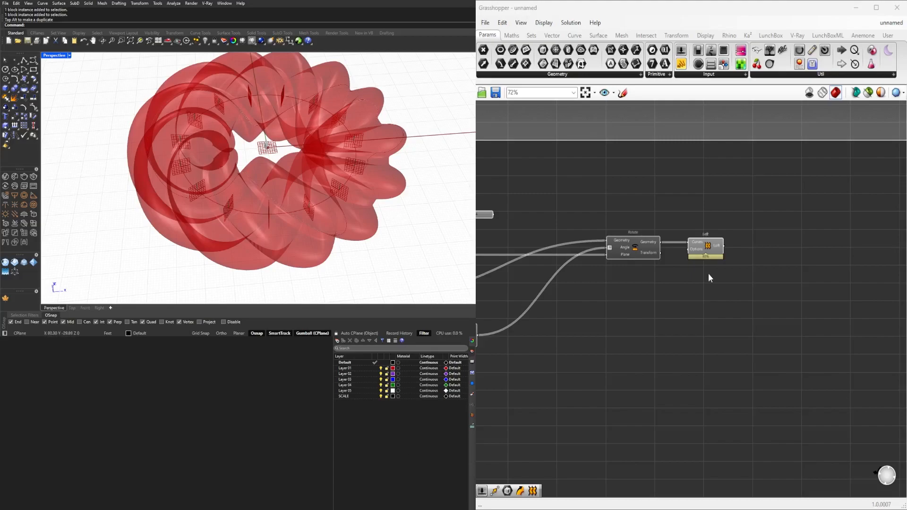
- Move the Custom Preview and its Colour Swatch from the old Sweep area to beside the Loft component
{"action": "left_click_drag", "start_coordinate": [705, 247], "coordinate": [721, 246]}
{"action": "right_click_drag", "start_coordinate": [716, 261], "coordinate": [802, 243]}
{"action": "scroll", "coordinate": [802, 243], "scroll_direction": "down", "scroll_amount": 3}
{"action": "right_click_drag", "start_coordinate": [627, 256], "coordinate": [794, 274]}
{"action": "scroll", "coordinate": [553, 283], "scroll_direction": "up", "scroll_amount": 3}
{"action": "right_click_drag", "start_coordinate": [552, 282], "coordinate": [635, 302]}
{"action": "right_click_drag", "start_coordinate": [889, 183], "coordinate": [591, 212]}
{"action": "left_click", "coordinate": [573, 181]}
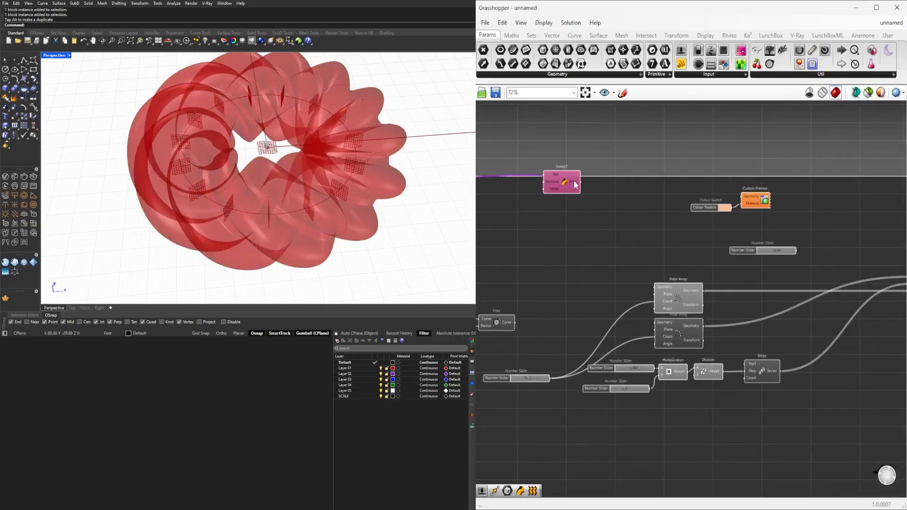
{"action": "left_click", "coordinate": [772, 209]}
{"action": "right_click_drag", "start_coordinate": [820, 224], "coordinate": [705, 233]}
{"action": "left_click_drag", "start_coordinate": [705, 233], "coordinate": [563, 193]}
{"action": "right_click_drag", "start_coordinate": [744, 242], "coordinate": [554, 220]}
{"action": "scroll", "coordinate": [559, 215], "scroll_direction": "down", "scroll_amount": 3}
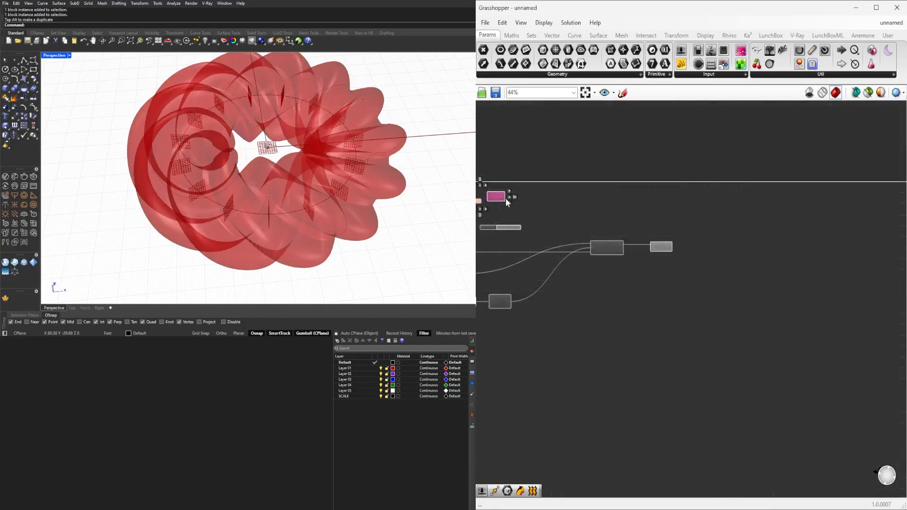
{"action": "scroll", "coordinate": [683, 252], "scroll_direction": "up", "scroll_amount": 3}
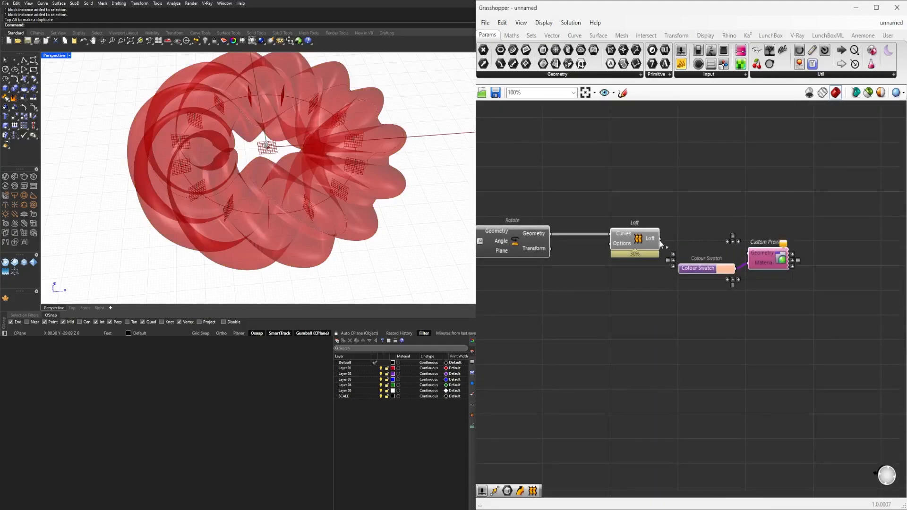
- Connect the Loft output to the Custom Preview's Geometry input and view the shaded ring
{"action": "left_click_drag", "start_coordinate": [752, 254], "coordinate": [753, 254]}
{"action": "left_click", "coordinate": [788, 243]}
{"action": "right_click_drag", "start_coordinate": [331, 184], "coordinate": [297, 151]}
- Duplicate the ring's base Circle component above the original and shift the XY Plane and radius slider to make room
{"action": "scroll", "coordinate": [580, 263], "scroll_direction": "down", "scroll_amount": 4}
{"action": "right_click_drag", "start_coordinate": [580, 263], "coordinate": [719, 280]}
{"action": "right_click_drag", "start_coordinate": [501, 290], "coordinate": [779, 290]}
{"action": "scroll", "coordinate": [716, 290], "scroll_direction": "up", "scroll_amount": 3}
{"action": "scroll", "coordinate": [716, 290], "scroll_direction": "down", "scroll_amount": 3}
{"action": "right_click_drag", "start_coordinate": [494, 251], "coordinate": [672, 285]}
{"action": "scroll", "coordinate": [671, 285], "scroll_direction": "up", "scroll_amount": 3}
{"action": "left_click", "coordinate": [678, 256]}
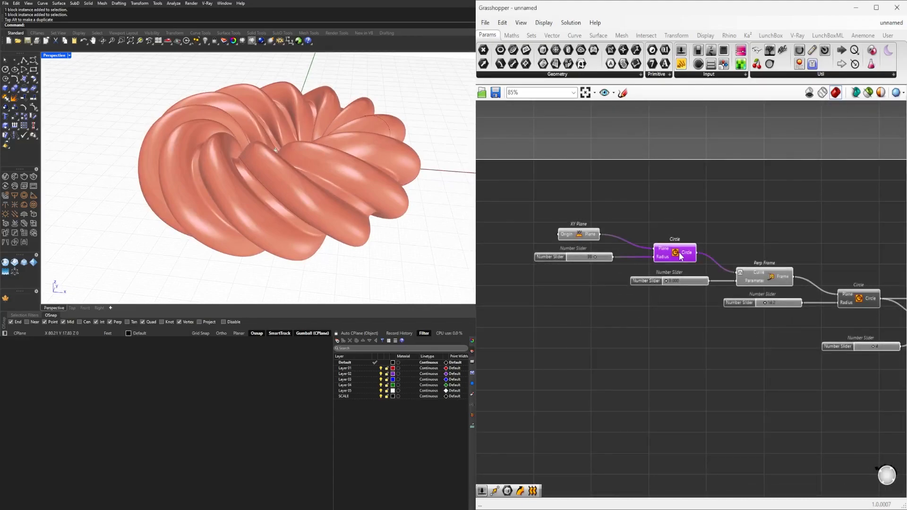
{"action": "right_click_drag", "start_coordinate": [760, 221], "coordinate": [745, 244]}
{"action": "left_click", "coordinate": [745, 243]}
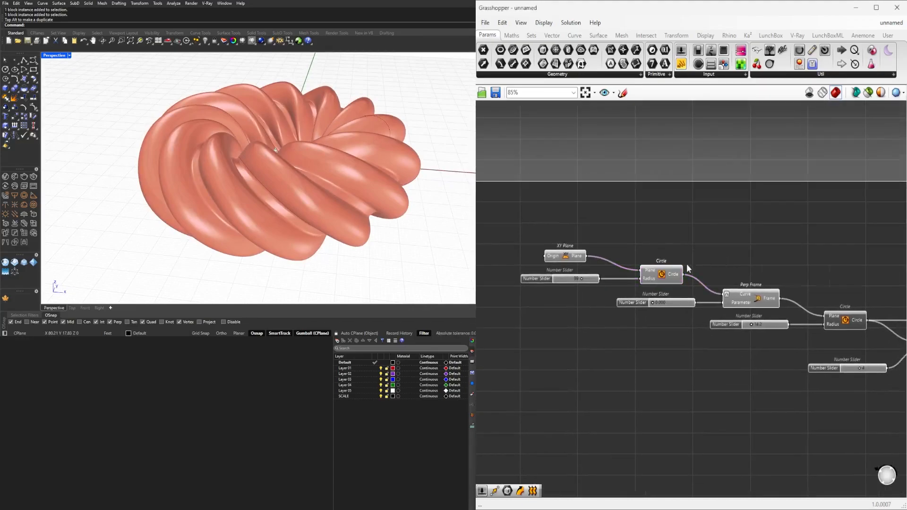
{"action": "scroll", "coordinate": [688, 263], "scroll_direction": "up", "scroll_amount": 3}
{"action": "scroll", "coordinate": [728, 232], "scroll_direction": "down", "scroll_amount": 1}
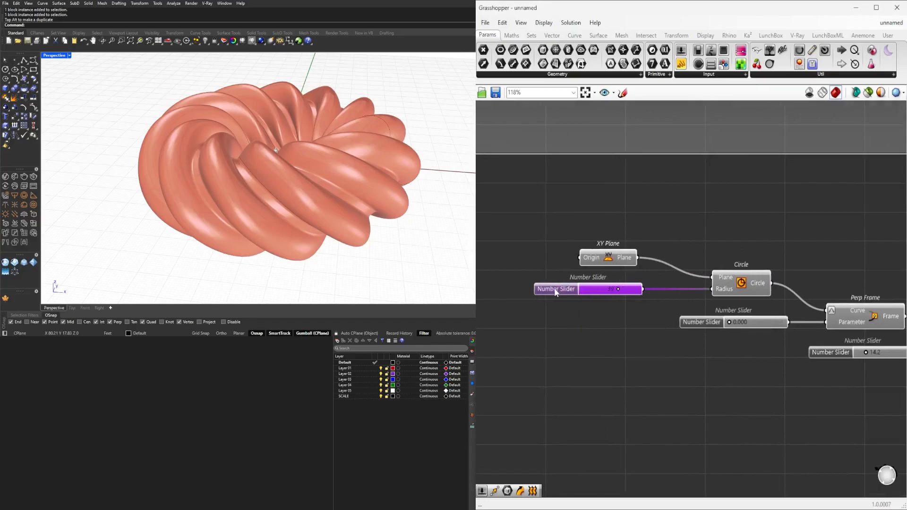
{"action": "left_click", "coordinate": [738, 279]}
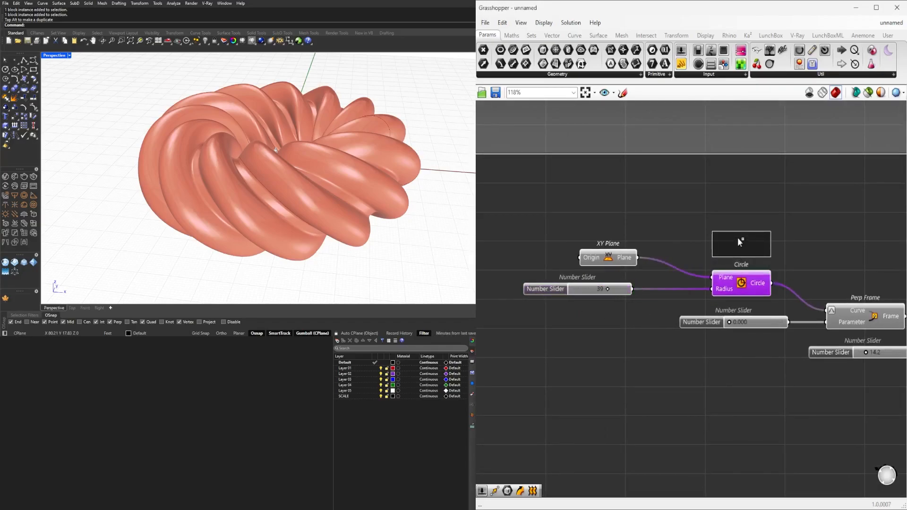
{"action": "left_click_drag", "start_coordinate": [739, 240], "coordinate": [739, 240], "text": "alt"}
{"action": "left_click_drag", "start_coordinate": [610, 255], "coordinate": [583, 237]}
{"action": "left_click", "coordinate": [685, 273]}
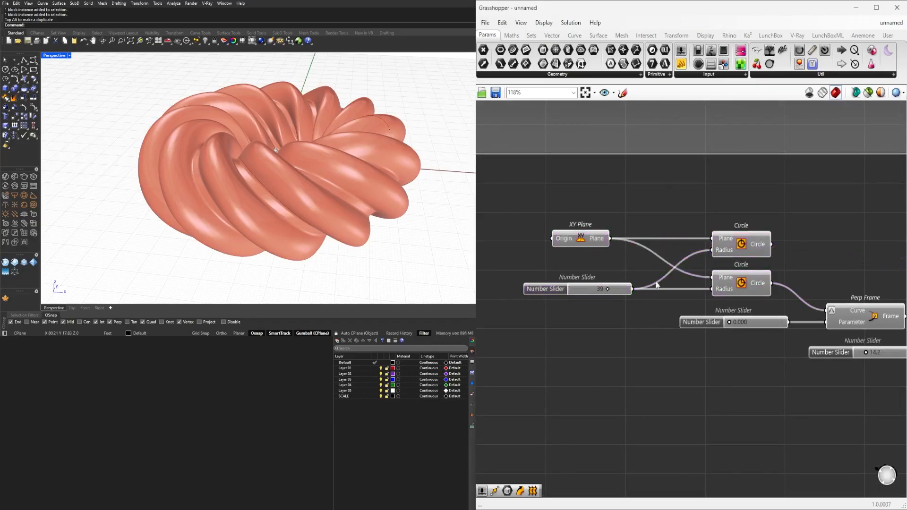
- Add a Multiplication component, feed the radius slider into A, and connect its result to the copied Circle's Radius
{"action": "double_click", "coordinate": [617, 262]}
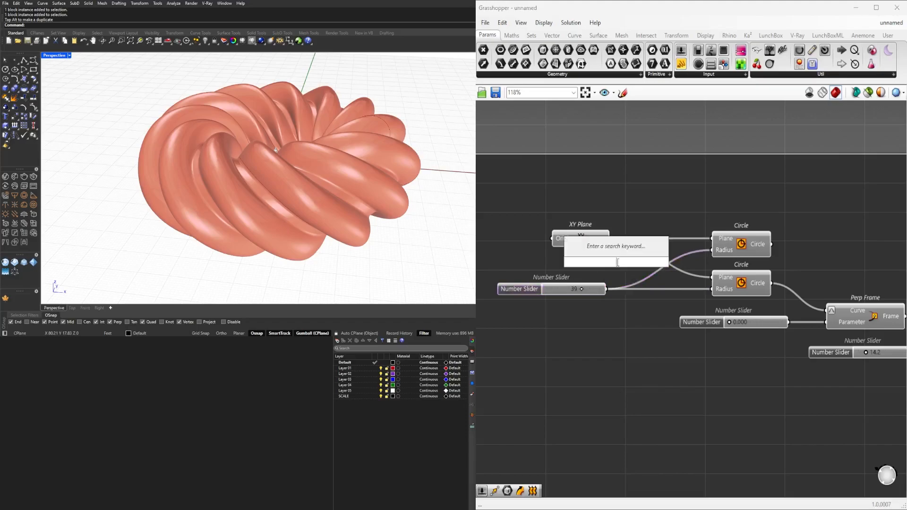
{"action": "type", "text": "*"}
{"action": "key", "text": "Return"}
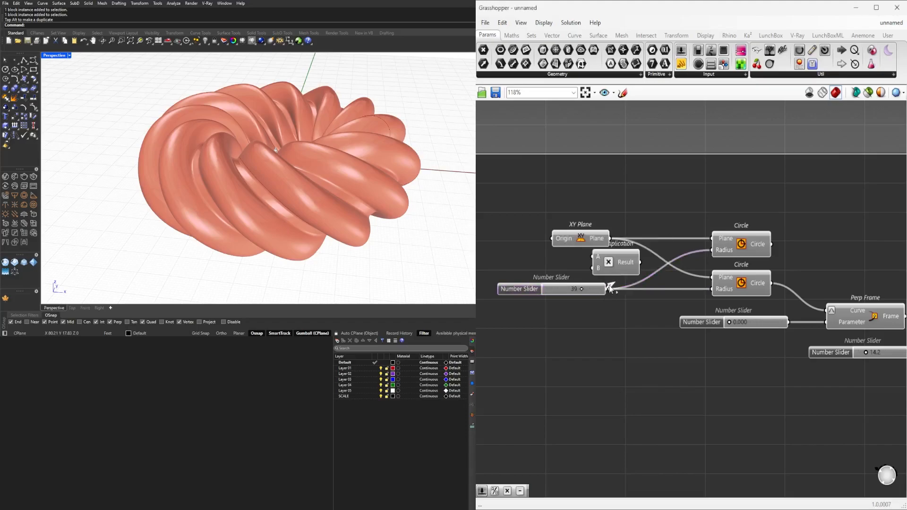
{"action": "left_click_drag", "start_coordinate": [637, 262], "coordinate": [660, 264]}
{"action": "right_click_drag", "start_coordinate": [369, 163], "coordinate": [359, 179]}
{"action": "scroll", "coordinate": [321, 206], "scroll_direction": "down", "scroll_amount": 6}
- Add a Divide Curve component and connect the larger copied Circle to its Curve input
{"action": "right_click_drag", "start_coordinate": [753, 242], "coordinate": [674, 254]}
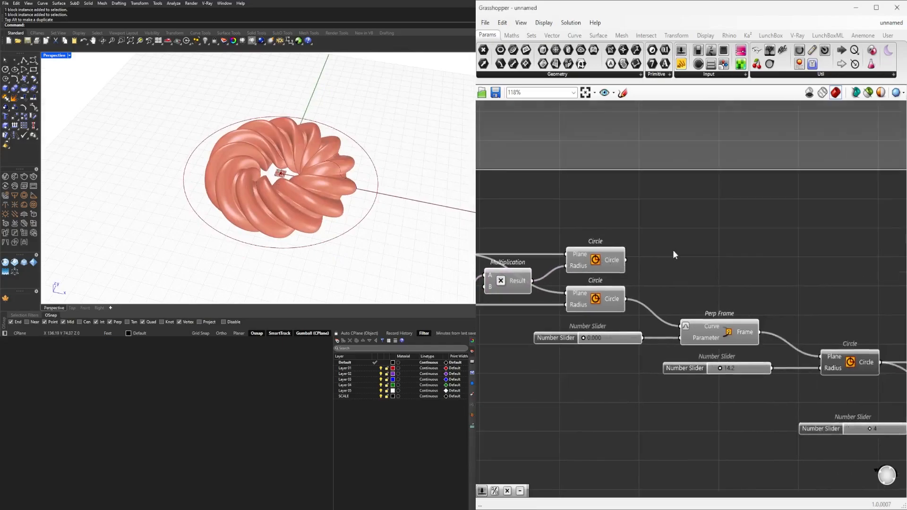
{"action": "double_click", "coordinate": [667, 249]}
{"action": "type", "text": "divide"}
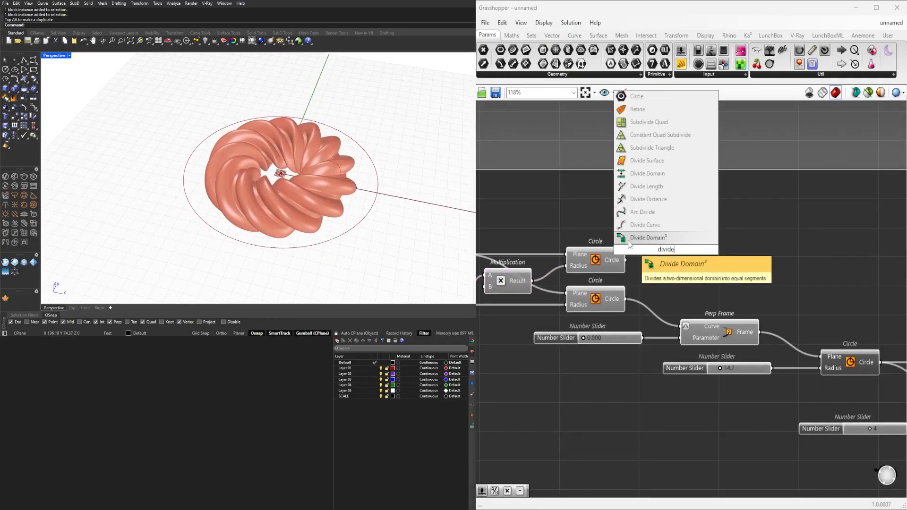
{"action": "left_click", "coordinate": [632, 226]}
{"action": "left_click_drag", "start_coordinate": [626, 261], "coordinate": [821, 228]}
- Add a Number Slider of 40 to the new Divide Curve's Count, raise it to 68, and arrange both beside the Circle
{"action": "double_click", "coordinate": [706, 218]}
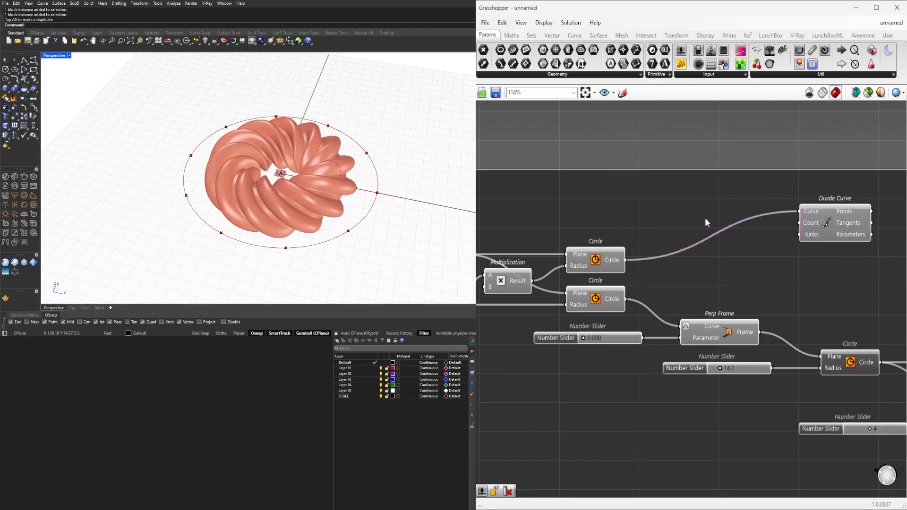
{"action": "type", "text": "40"}
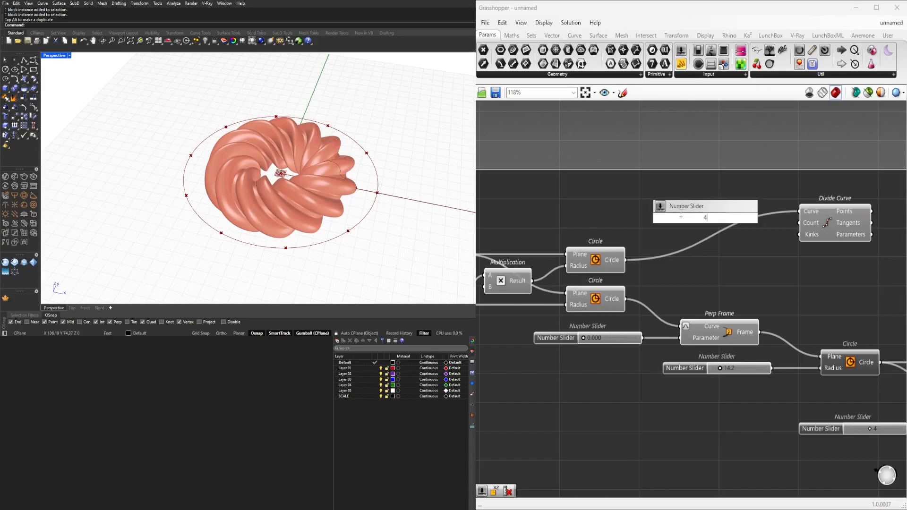
{"action": "key", "text": "Return"}
{"action": "left_click_drag", "start_coordinate": [682, 219], "coordinate": [630, 206]}
{"action": "left_click_drag", "start_coordinate": [709, 206], "coordinate": [549, 279]}
{"action": "scroll", "coordinate": [708, 220], "scroll_direction": "up", "scroll_amount": 4}
{"action": "scroll", "coordinate": [763, 217], "scroll_direction": "down", "scroll_amount": 3}
{"action": "left_click_drag", "start_coordinate": [758, 273], "coordinate": [619, 260]}
{"action": "left_click", "coordinate": [669, 279]}
{"action": "right_click_drag", "start_coordinate": [669, 279], "coordinate": [813, 273]}
{"action": "left_click_drag", "start_coordinate": [523, 222], "coordinate": [563, 242]}
- Add a two-point Line component and connect the new Divide Curve's Points to its End Point
{"action": "double_click", "coordinate": [572, 204]}
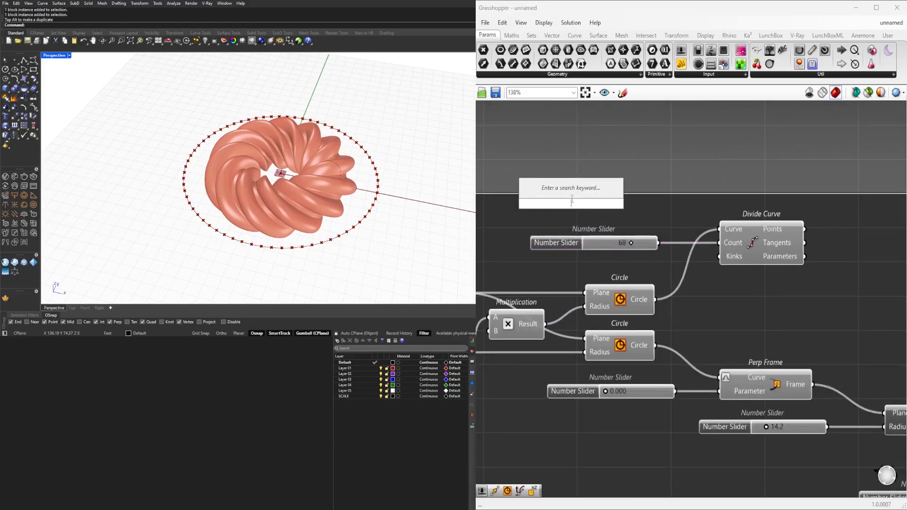
{"action": "type", "text": "line"}
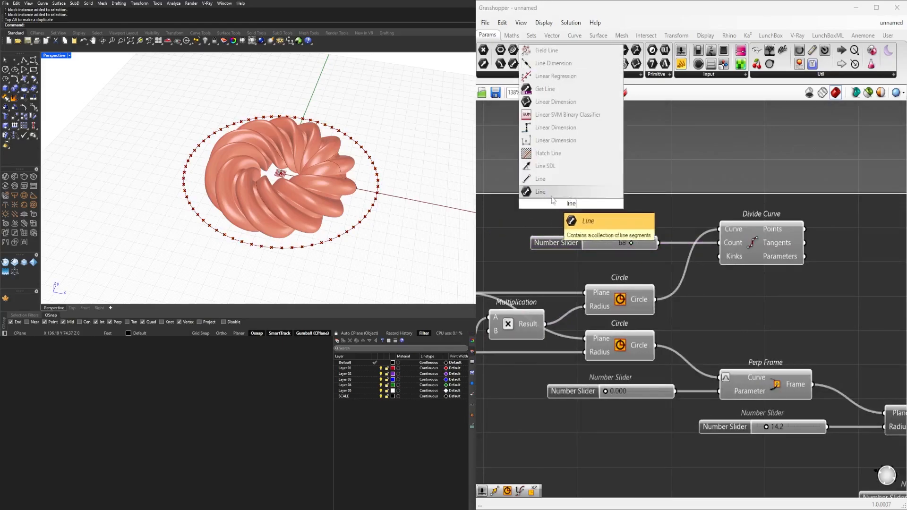
{"action": "left_click", "coordinate": [550, 180]}
{"action": "scroll", "coordinate": [550, 183], "scroll_direction": "down", "scroll_amount": 3}
{"action": "right_click_drag", "start_coordinate": [550, 183], "coordinate": [636, 186]}
{"action": "left_click_drag", "start_coordinate": [635, 205], "coordinate": [869, 260]}
- Connect the XY Plane output to the Line's Start Point to draw radial lines from the ring's centre
{"action": "right_click_drag", "start_coordinate": [826, 258], "coordinate": [704, 257]}
{"action": "scroll", "coordinate": [738, 276], "scroll_direction": "down", "scroll_amount": 3}
{"action": "mouse_move", "coordinate": [546, 297]}
{"action": "right_mouse_down"}
{"action": "mouse_move", "coordinate": [717, 306]}
{"action": "mouse_move", "coordinate": [533, 295]}
{"action": "right_mouse_up"}
{"action": "scroll", "coordinate": [717, 305], "scroll_direction": "up", "scroll_amount": 4}
{"action": "right_click_drag", "start_coordinate": [596, 293], "coordinate": [479, 297]}
{"action": "left_click", "coordinate": [472, 362]}
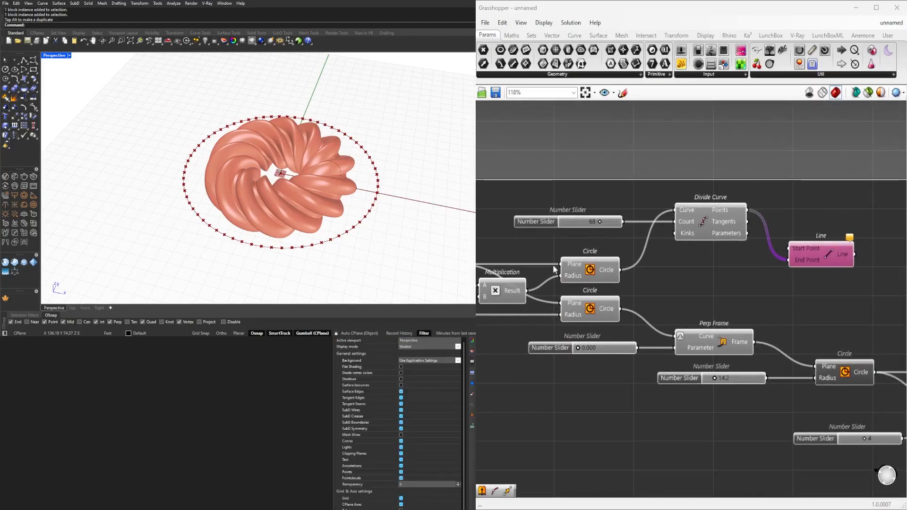
{"action": "right_click_drag", "start_coordinate": [557, 268], "coordinate": [629, 263]}
{"action": "left_click_drag", "start_coordinate": [860, 242], "coordinate": [903, 265]}
{"action": "left_click", "coordinate": [848, 288]}
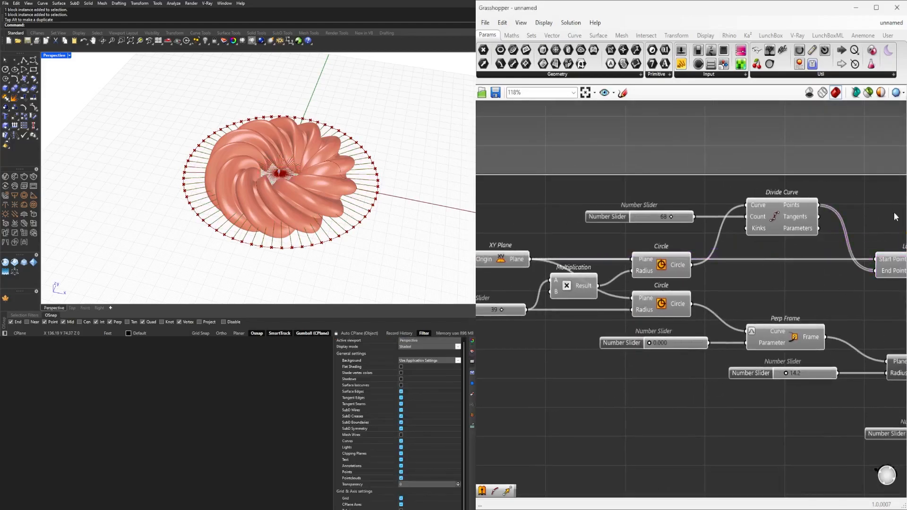
- Move the XY Plane, the 68 slider, the new Divide Curve and the Line upward together to separate the wires
{"action": "scroll", "coordinate": [885, 203], "scroll_direction": "down", "scroll_amount": 3}
{"action": "right_click_drag", "start_coordinate": [882, 253], "coordinate": [796, 263]}
{"action": "left_click_drag", "start_coordinate": [848, 269], "coordinate": [737, 196]}
{"action": "scroll", "coordinate": [697, 209], "scroll_direction": "up", "scroll_amount": 3}
{"action": "left_click_drag", "start_coordinate": [660, 216], "coordinate": [563, 243], "text": "shift"}
{"action": "right_click_drag", "start_coordinate": [563, 243], "coordinate": [655, 236]}
{"action": "left_click", "coordinate": [580, 260], "text": "shift"}
{"action": "left_click_drag", "start_coordinate": [569, 267], "coordinate": [569, 252]}
{"action": "left_click", "coordinate": [641, 167]}
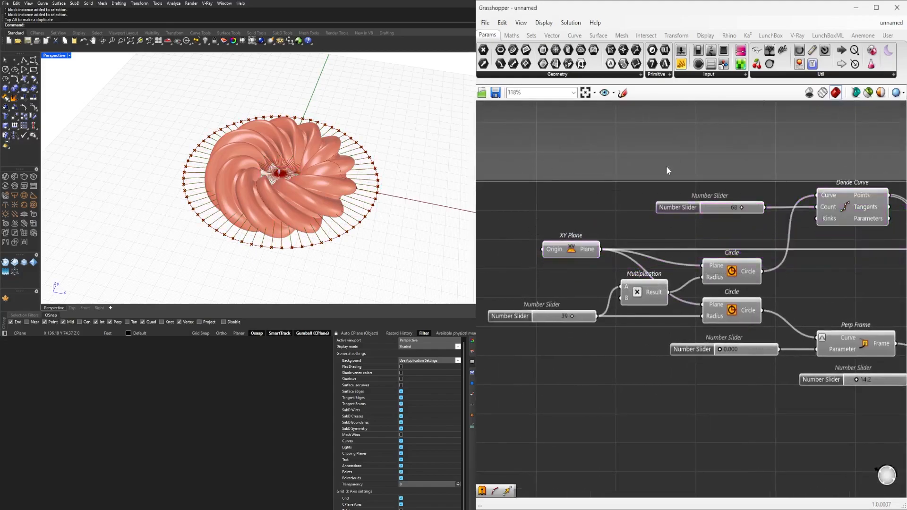
- Turn off the preview of the outer circle's Divide Curve and space the Line component farther from it
{"action": "scroll", "coordinate": [614, 238], "scroll_direction": "down", "scroll_amount": 2}
{"action": "left_click", "coordinate": [682, 264]}
{"action": "right_click_drag", "start_coordinate": [571, 280], "coordinate": [606, 275]}
{"action": "right_click_drag", "start_coordinate": [278, 142], "coordinate": [317, 213]}
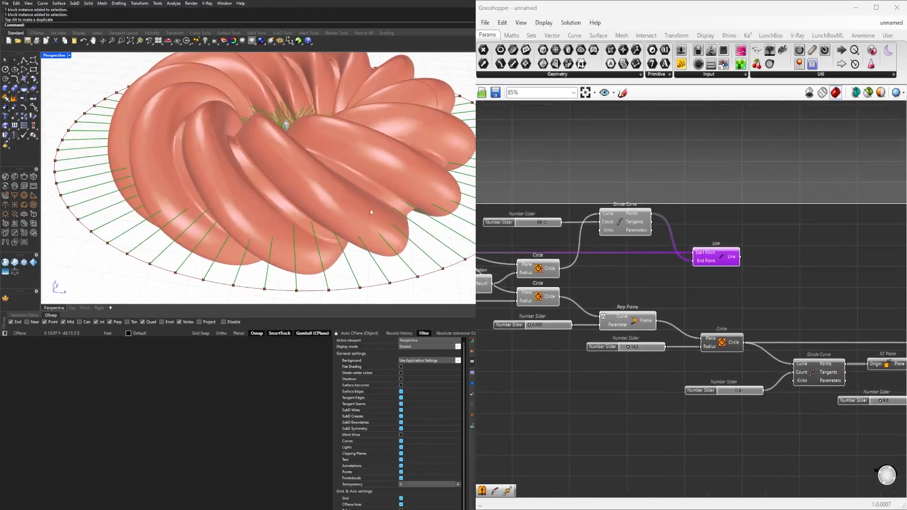
{"action": "left_click", "coordinate": [624, 222]}
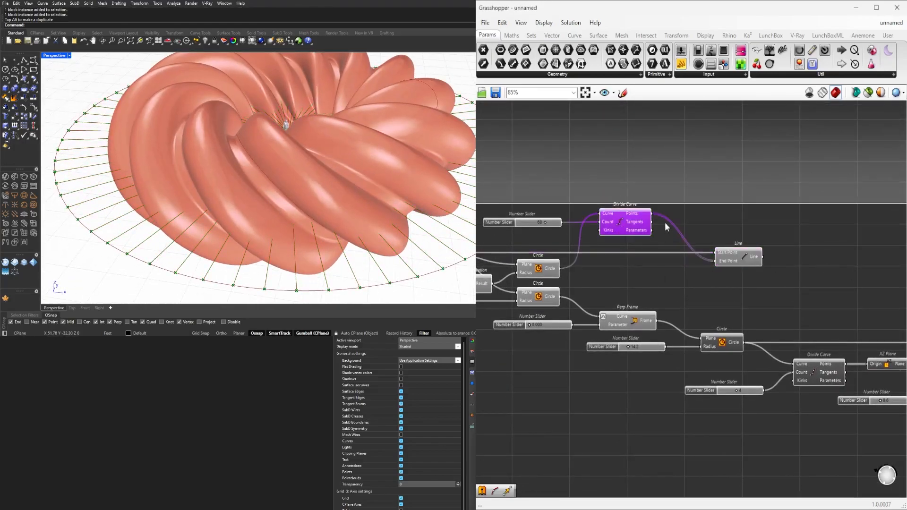
{"action": "right_click_drag", "start_coordinate": [566, 191], "coordinate": [609, 193]}
{"action": "middle_click", "coordinate": [572, 189]}
{"action": "left_click", "coordinate": [599, 154]}
{"action": "right_click_drag", "start_coordinate": [799, 137], "coordinate": [669, 149]}
{"action": "left_click_drag", "start_coordinate": [664, 274], "coordinate": [681, 274]}
{"action": "left_click", "coordinate": [657, 232]}
{"action": "scroll", "coordinate": [305, 163], "scroll_direction": "down", "scroll_amount": 3}
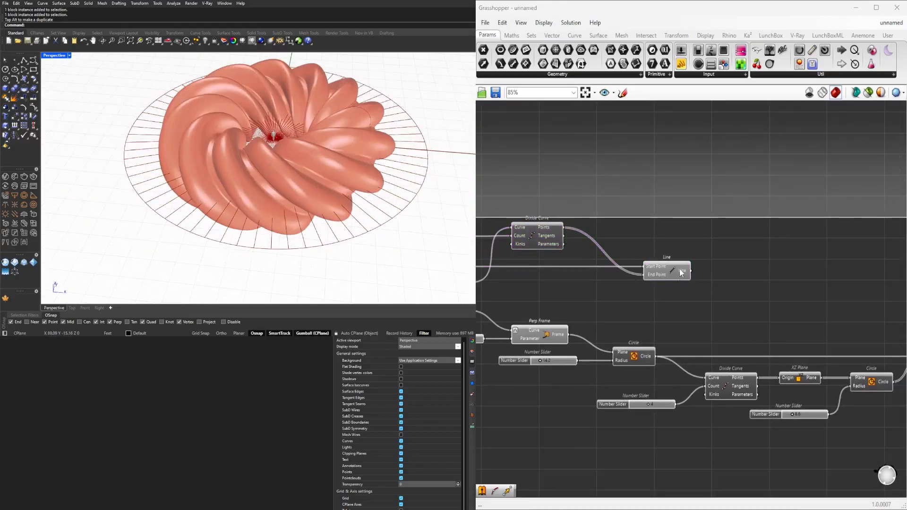
- Add a Project component for projecting curves onto a Brep and connect the radial Line output to its Curve input
{"action": "mouse_move", "coordinate": [286, 180]}
{"action": "right_mouse_down"}
{"action": "mouse_move", "coordinate": [283, 156]}
{"action": "mouse_move", "coordinate": [270, 188]}
{"action": "right_mouse_up"}
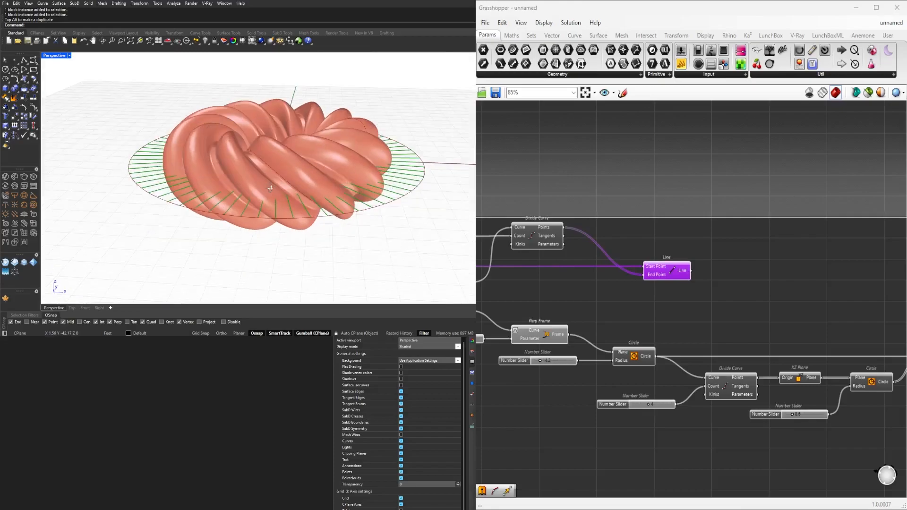
{"action": "scroll", "coordinate": [832, 305], "scroll_direction": "down", "scroll_amount": 2}
{"action": "right_click_drag", "start_coordinate": [851, 306], "coordinate": [713, 318]}
{"action": "scroll", "coordinate": [713, 317], "scroll_direction": "up", "scroll_amount": 2}
{"action": "double_click", "coordinate": [670, 305]}
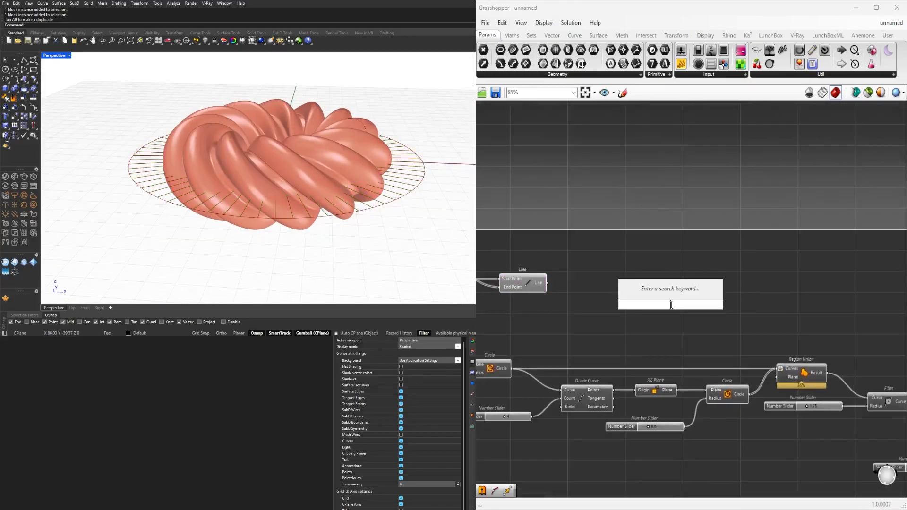
{"action": "type", "text": "proj"}
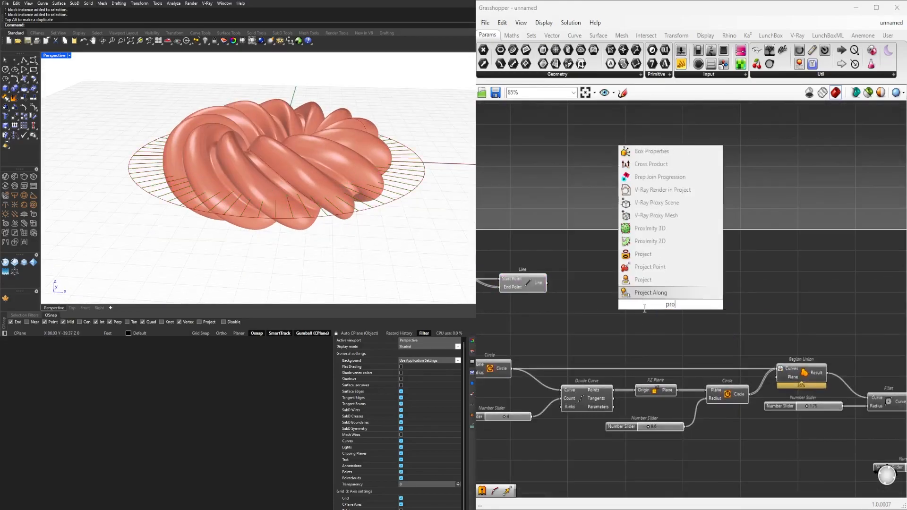
{"action": "left_click", "coordinate": [646, 257]}
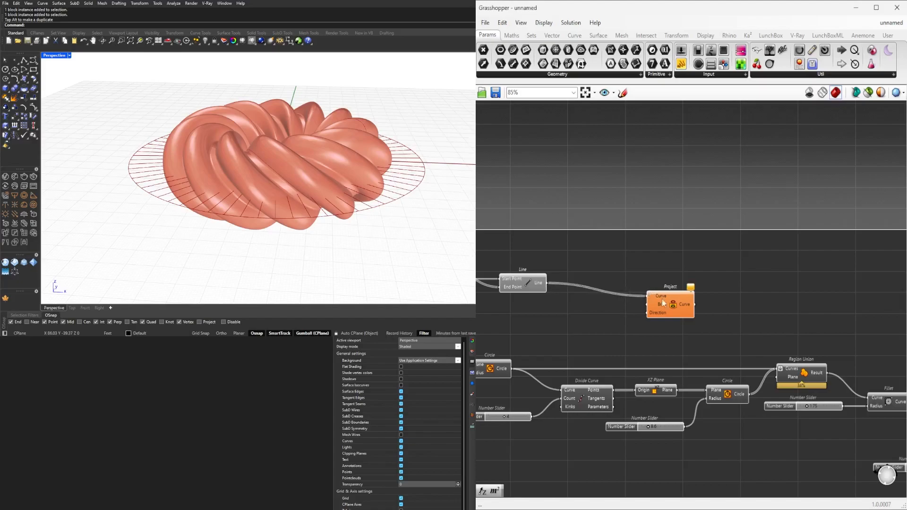
- Move Project beside the Loft, connect Loft to its Brep input, and inspect the projected curves on the ring
{"action": "scroll", "coordinate": [634, 296], "scroll_direction": "down", "scroll_amount": 6}
{"action": "left_click_drag", "start_coordinate": [614, 294], "coordinate": [787, 256]}
{"action": "scroll", "coordinate": [879, 288], "scroll_direction": "up", "scroll_amount": 8}
{"action": "right_click_drag", "start_coordinate": [330, 245], "coordinate": [330, 198]}
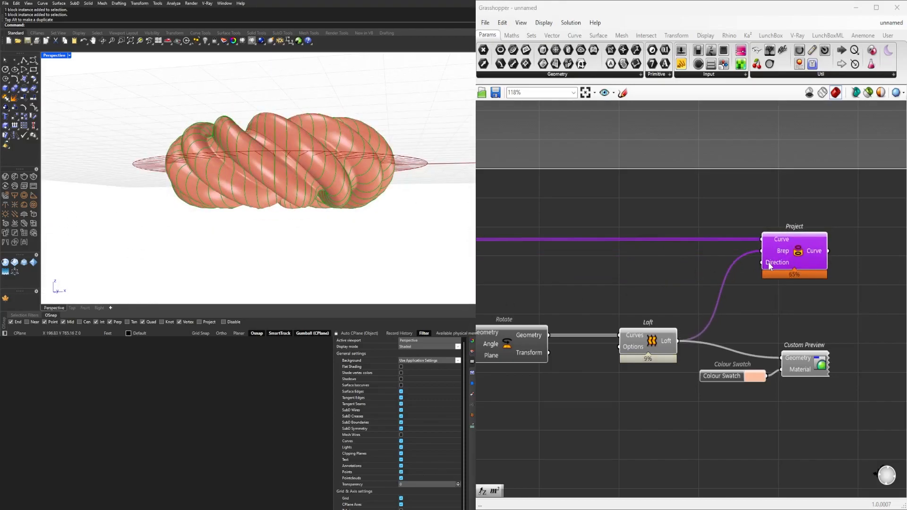
{"action": "mouse_move", "coordinate": [770, 266]}
{"action": "right_click_drag", "start_coordinate": [260, 180], "coordinate": [262, 227]}
- Add a Boundary Surfaces component after Project
{"action": "scroll", "coordinate": [718, 310], "scroll_direction": "down", "scroll_amount": 1}
{"action": "right_click_drag", "start_coordinate": [854, 282], "coordinate": [733, 306]}
{"action": "double_click", "coordinate": [788, 287]}
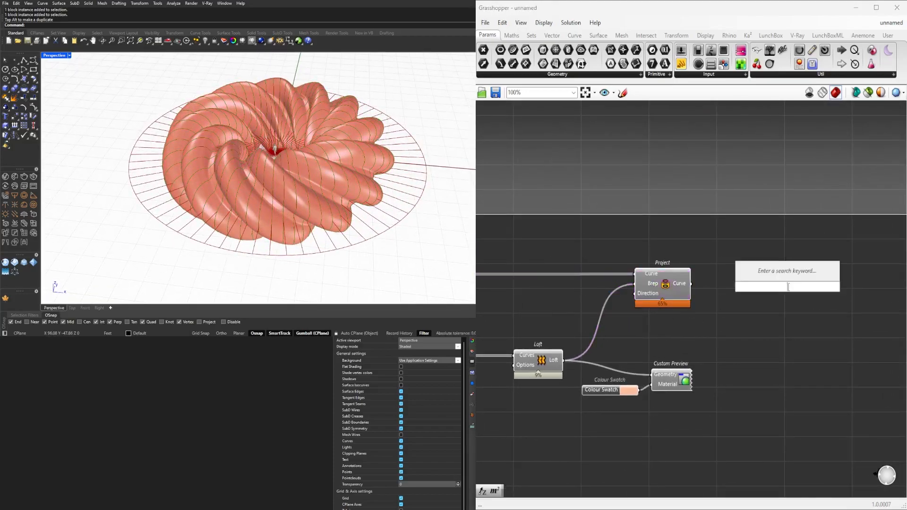
{"action": "type", "text": "boun"}
{"action": "left_click", "coordinate": [762, 276]}
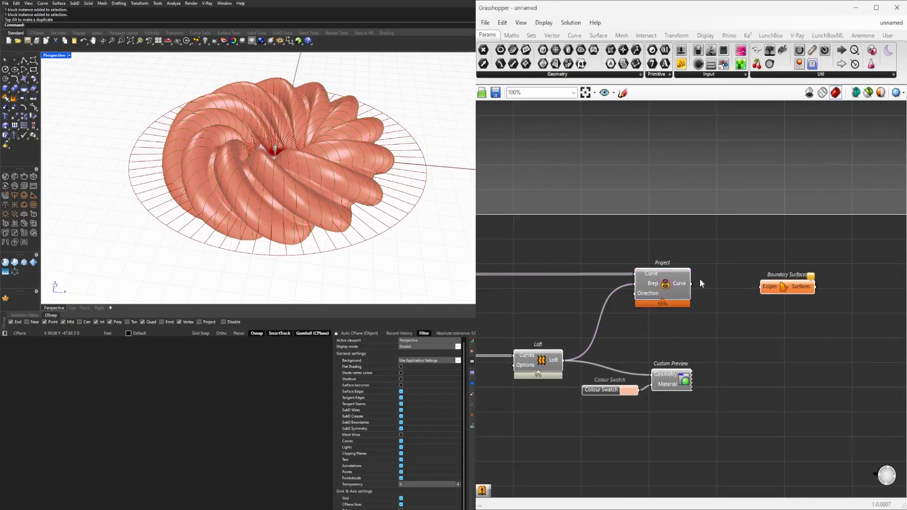
- Place Boundary Surfaces beside Project with the projected curves feeding Edges, and connect its Surfaces output to the relocated Custom Preview
{"action": "left_click_drag", "start_coordinate": [773, 291], "coordinate": [722, 283]}
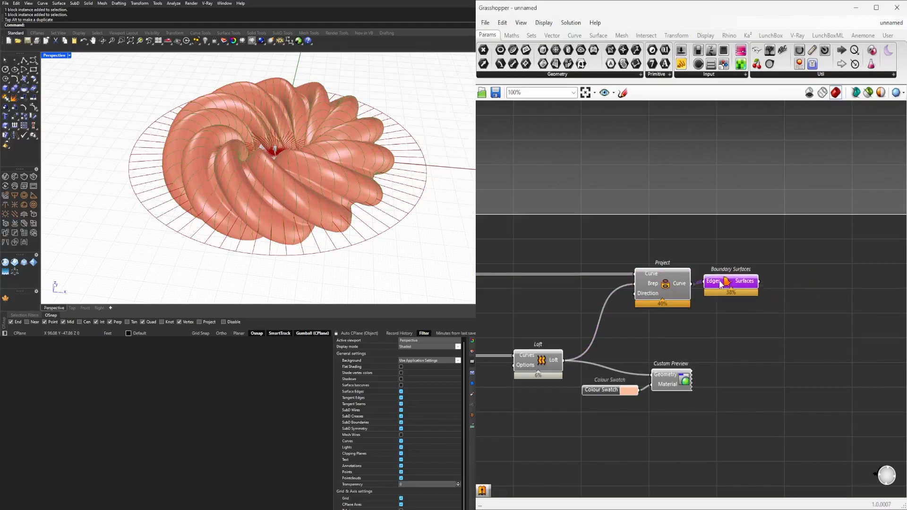
{"action": "left_click_drag", "start_coordinate": [749, 357], "coordinate": [763, 336]}
{"action": "left_click_drag", "start_coordinate": [761, 284], "coordinate": [829, 293]}
{"action": "left_click_drag", "start_coordinate": [756, 312], "coordinate": [739, 323]}
{"action": "left_click", "coordinate": [714, 346]}
- Turn off the Loft component's preview so only the radial section surfaces are displayed
{"action": "right_click_drag", "start_coordinate": [582, 373], "coordinate": [638, 362]}
{"action": "left_click", "coordinate": [598, 349]}
{"action": "middle_click", "coordinate": [604, 314]}
{"action": "left_click", "coordinate": [636, 283]}
{"action": "right_click_drag", "start_coordinate": [374, 201], "coordinate": [330, 191]}
- Move Custom Preview and its Colour Swatch well away from Boundary Surfaces to free up canvas space
{"action": "scroll", "coordinate": [752, 276], "scroll_direction": "down", "scroll_amount": 1}
{"action": "right_click_drag", "start_coordinate": [751, 276], "coordinate": [544, 285]}
{"action": "scroll", "coordinate": [661, 293], "scroll_direction": "up", "scroll_amount": 1}
{"action": "left_click_drag", "start_coordinate": [721, 374], "coordinate": [609, 272]}
{"action": "left_click_drag", "start_coordinate": [649, 303], "coordinate": [778, 304]}
{"action": "key", "text": "ctrl+z"}
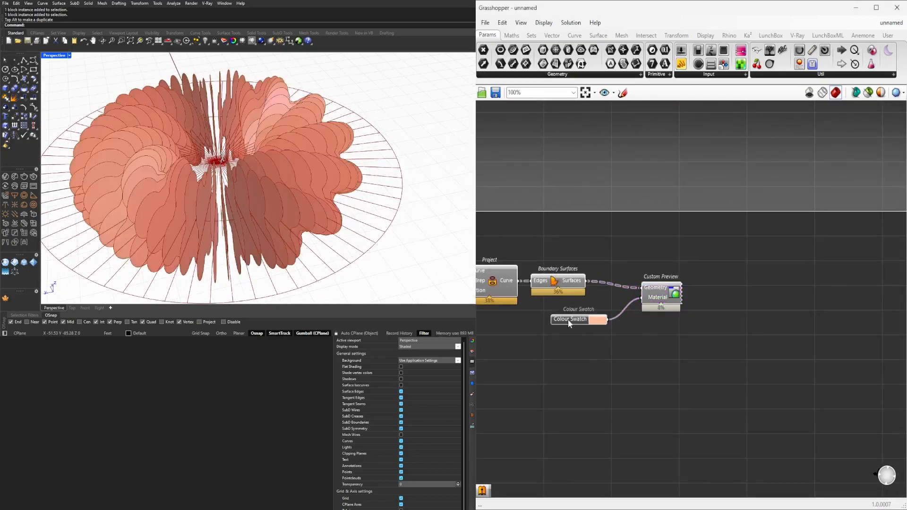
{"action": "left_click_drag", "start_coordinate": [666, 302], "coordinate": [613, 280]}
{"action": "left_click_drag", "start_coordinate": [675, 288], "coordinate": [861, 287]}
{"action": "left_click", "coordinate": [726, 345]}
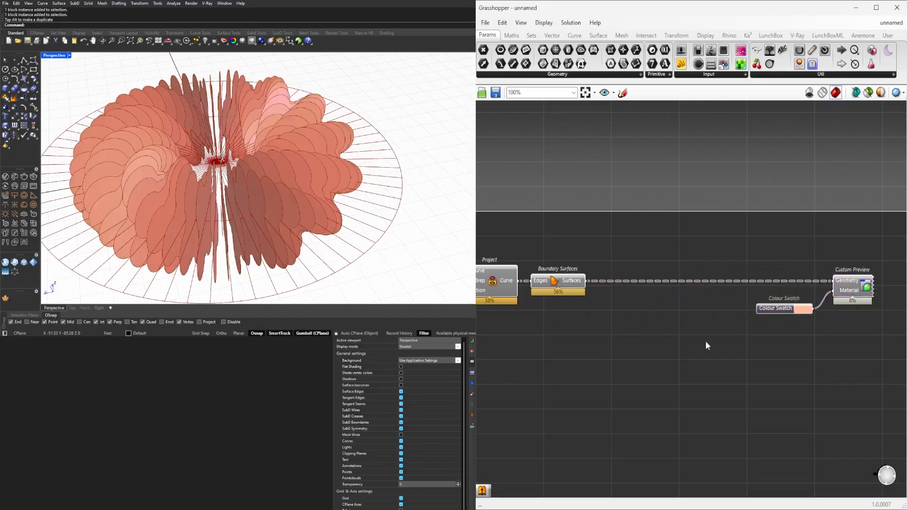
- Inspect the boundary surfaces on the ring and shift Custom Preview and Colour Swatch slightly farther along the canvas
{"action": "scroll", "coordinate": [656, 334], "scroll_direction": "down", "scroll_amount": 1}
{"action": "left_click", "coordinate": [574, 293]}
{"action": "scroll", "coordinate": [222, 189], "scroll_direction": "up", "scroll_amount": 2}
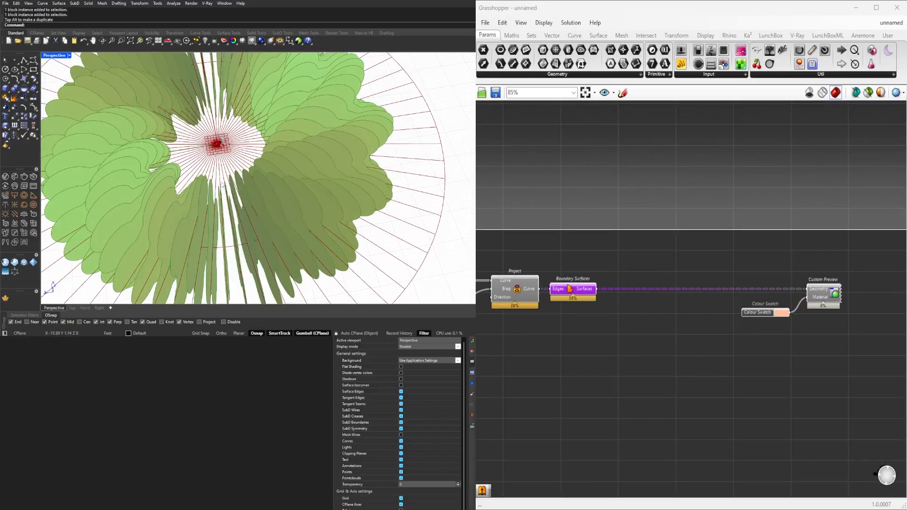
{"action": "left_click", "coordinate": [562, 354]}
{"action": "right_click_drag", "start_coordinate": [644, 309], "coordinate": [579, 292]}
{"action": "left_click_drag", "start_coordinate": [849, 330], "coordinate": [688, 277]}
{"action": "left_click_drag", "start_coordinate": [693, 296], "coordinate": [733, 296]}
{"action": "left_click", "coordinate": [616, 338]}
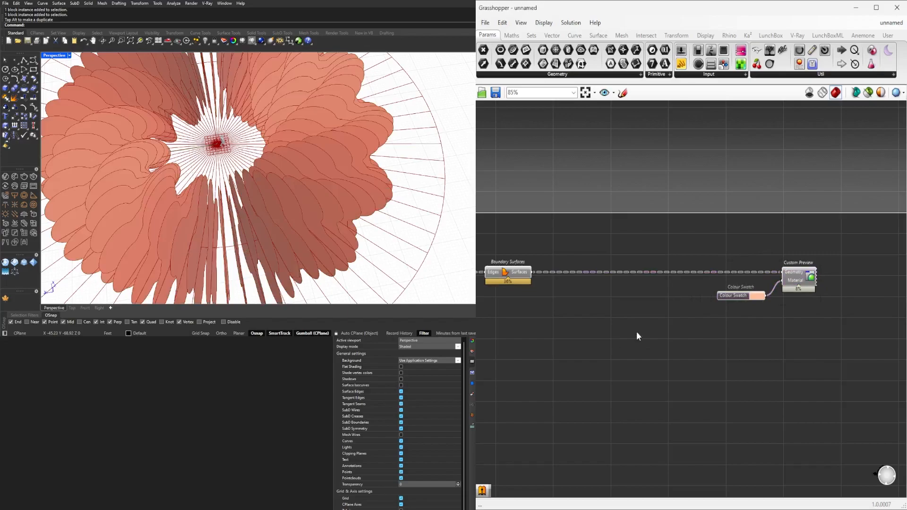
- Add a Move component after Boundary Surfaces and connect the Surfaces output to its Geometry input
{"action": "double_click", "coordinate": [637, 336]}
{"action": "type", "text": "extr"}
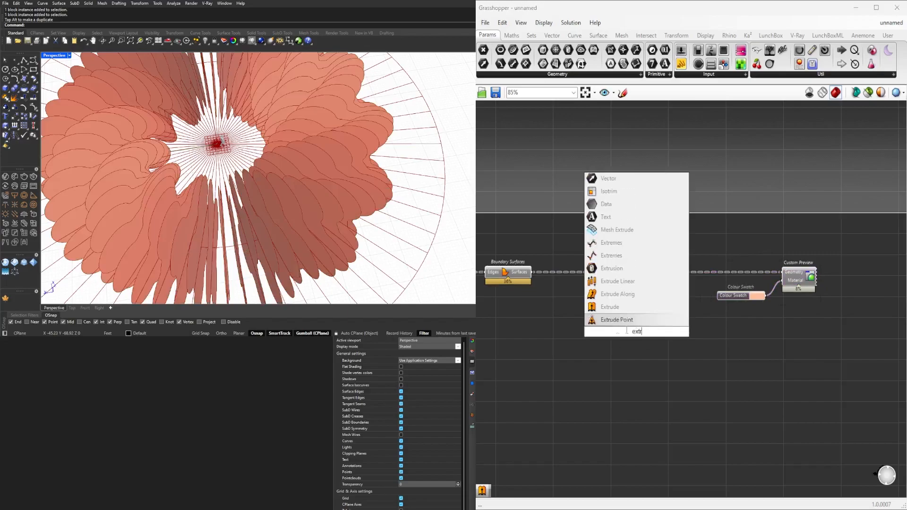
{"action": "double_click", "coordinate": [599, 338]}
{"action": "type", "text": "move"}
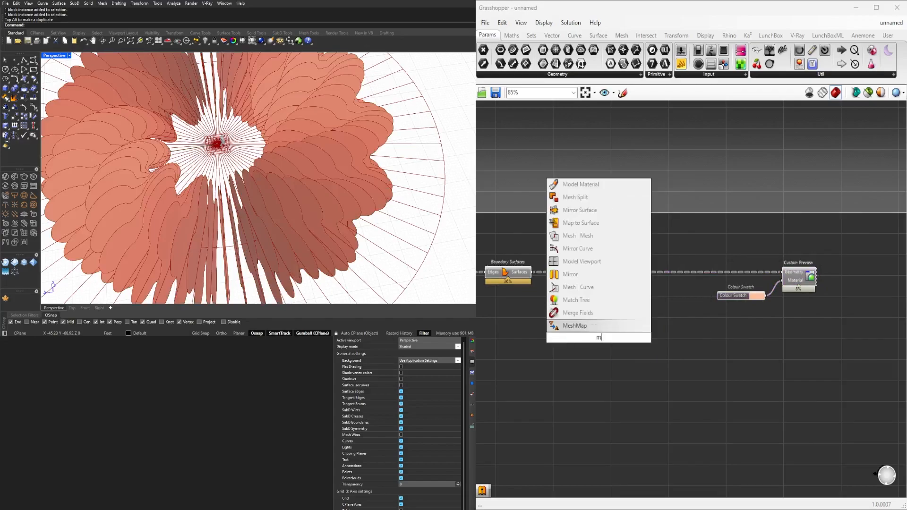
{"action": "key", "text": "Return"}
{"action": "left_click", "coordinate": [510, 273]}
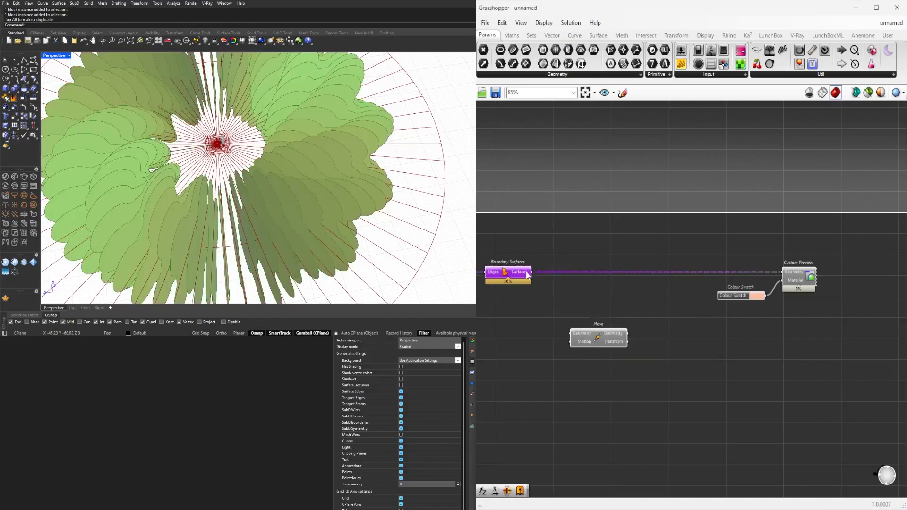
{"action": "left_click_drag", "start_coordinate": [576, 345], "coordinate": [637, 299]}
- Add an Amplitude component below Boundary Surfaces and try feeding Surfaces into its Vector input
{"action": "left_click", "coordinate": [549, 314]}
{"action": "double_click", "coordinate": [538, 313]}
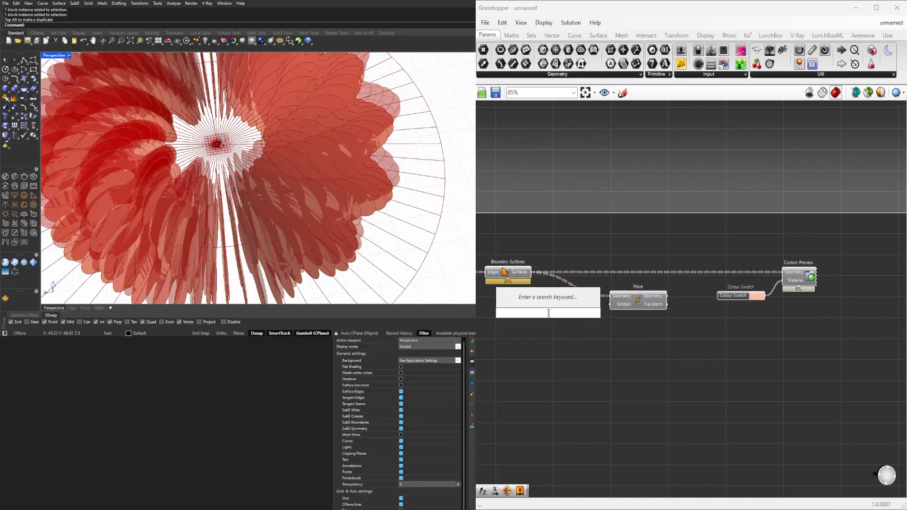
{"action": "type", "text": "amplitude"}
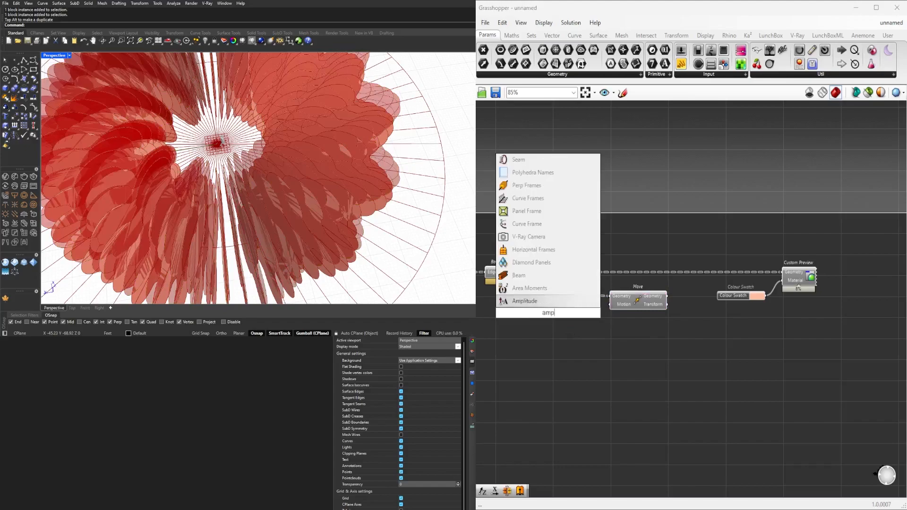
{"action": "key", "text": "Return"}
{"action": "scroll", "coordinate": [519, 293], "scroll_direction": "up", "scroll_amount": 3}
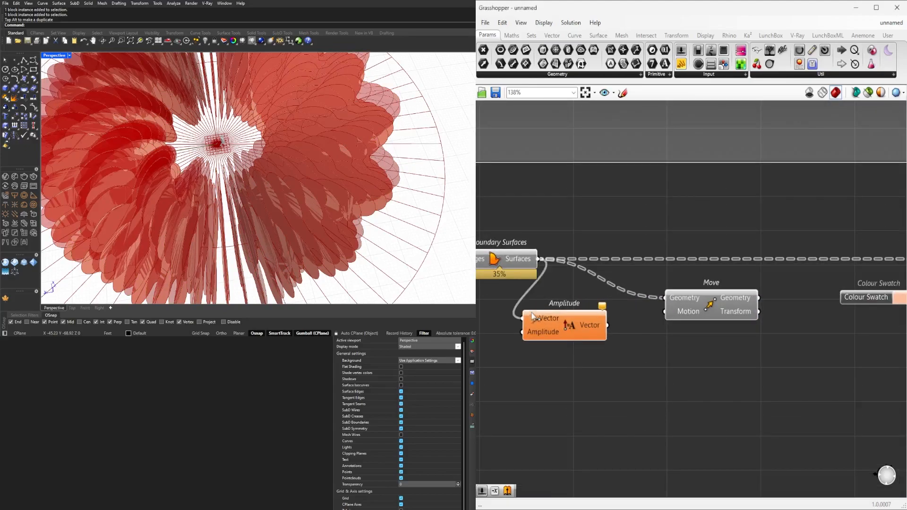
{"action": "left_click_drag", "start_coordinate": [534, 315], "coordinate": [534, 316]}
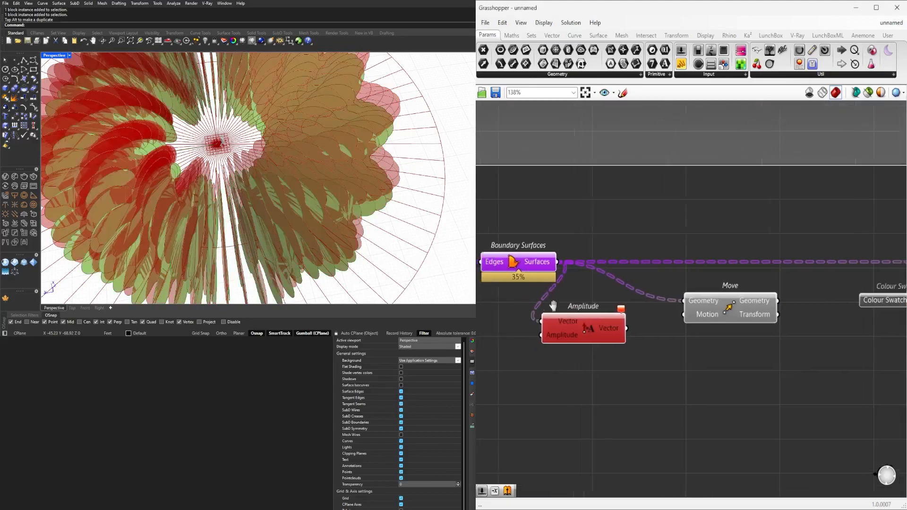
- Connect the upper Polar Array's Geometry output to Amplitude's Vector input, and Amplitude's output to Move's Motion input
{"action": "scroll", "coordinate": [634, 308], "scroll_direction": "down", "scroll_amount": 2}
{"action": "scroll", "coordinate": [563, 347], "scroll_direction": "down", "scroll_amount": 2}
{"action": "right_click_drag", "start_coordinate": [551, 352], "coordinate": [709, 326]}
{"action": "left_click", "coordinate": [688, 307]}
{"action": "right_click_drag", "start_coordinate": [642, 310], "coordinate": [761, 290]}
{"action": "left_click", "coordinate": [574, 297]}
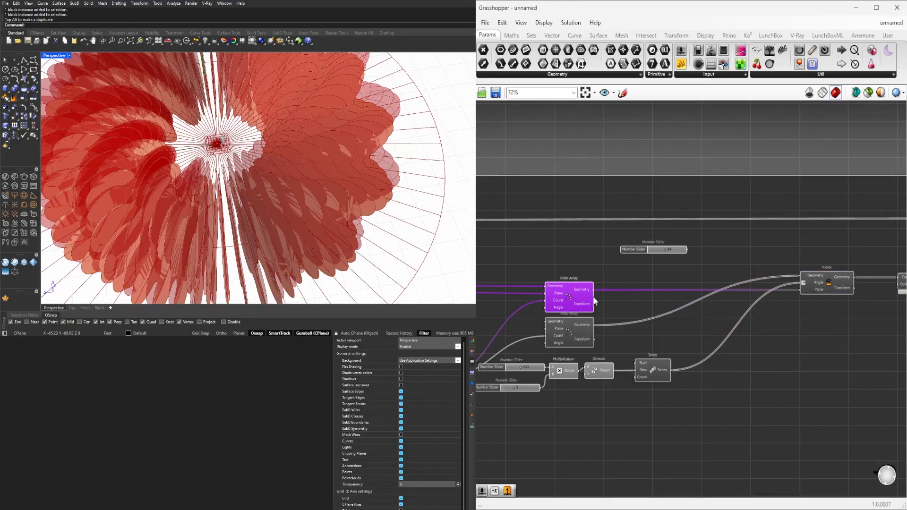
{"action": "right_click_drag", "start_coordinate": [594, 296], "coordinate": [528, 307]}
{"action": "scroll", "coordinate": [534, 302], "scroll_direction": "down", "scroll_amount": 7}
{"action": "left_click_drag", "start_coordinate": [533, 301], "coordinate": [672, 325]}
{"action": "scroll", "coordinate": [688, 288], "scroll_direction": "up", "scroll_amount": 11}
{"action": "left_click_drag", "start_coordinate": [754, 333], "coordinate": [819, 323]}
{"action": "left_click", "coordinate": [819, 323]}
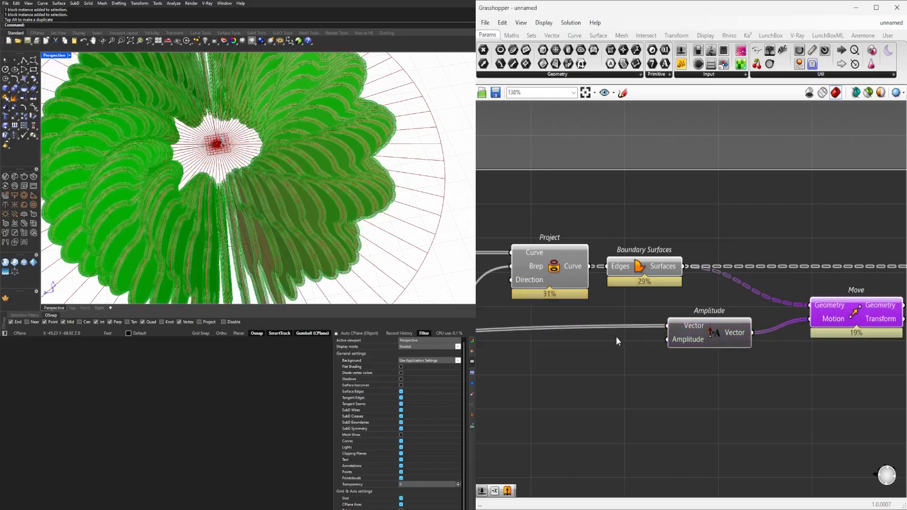
- Add a number slider set to 1.5 and connect it to the Amplitude component's Amplitude input
{"action": "right_click_drag", "start_coordinate": [588, 386], "coordinate": [604, 364]}
{"action": "double_click", "coordinate": [604, 365]}
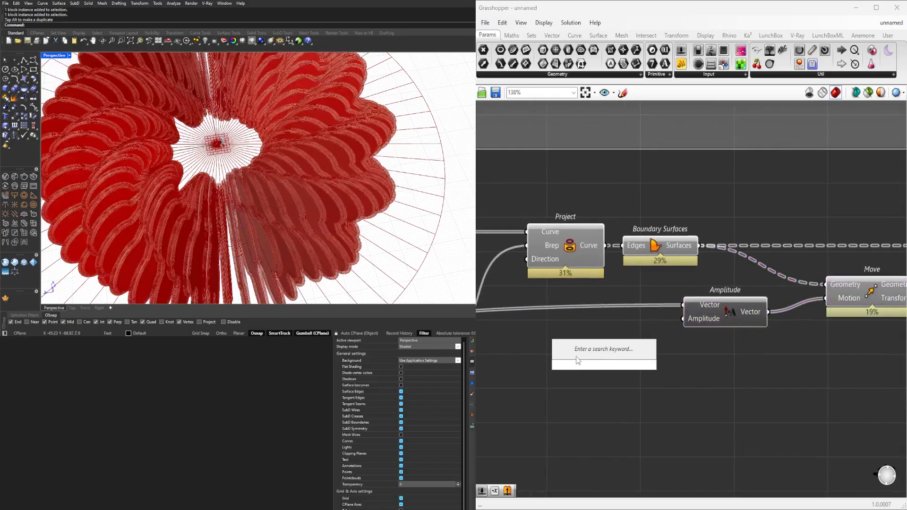
{"action": "type", "text": "number slider"}
{"action": "key", "text": "Return"}
{"action": "scroll", "coordinate": [619, 359], "scroll_direction": "up", "scroll_amount": 3}
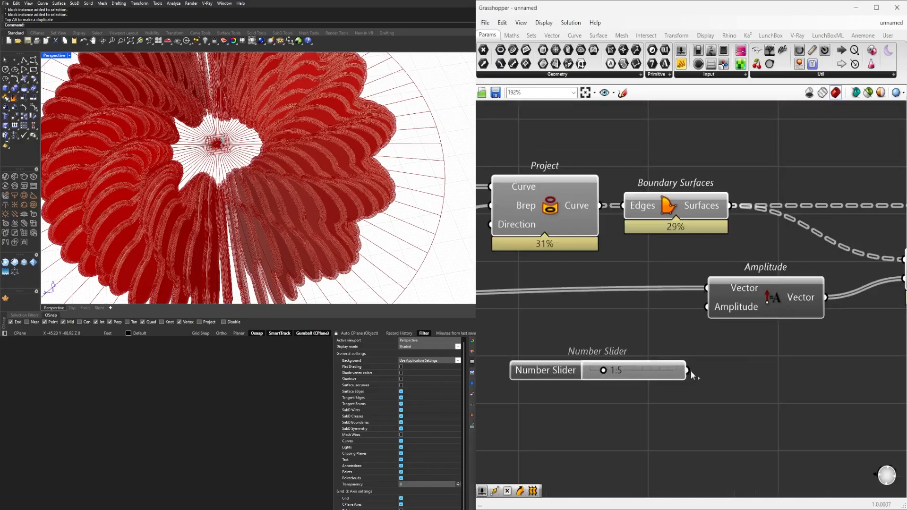
{"action": "left_click_drag", "start_coordinate": [537, 375], "coordinate": [503, 365]}
{"action": "scroll", "coordinate": [733, 332], "scroll_direction": "down", "scroll_amount": 3}
{"action": "left_click", "coordinate": [772, 341]}
{"action": "left_click_drag", "start_coordinate": [650, 328], "coordinate": [611, 370]}
- Insert a Division component between the 1.5 slider and Amplitude, with the slider feeding A and Result feeding Amplitude
{"action": "double_click", "coordinate": [792, 382]}
{"action": "type", "text": "/"}
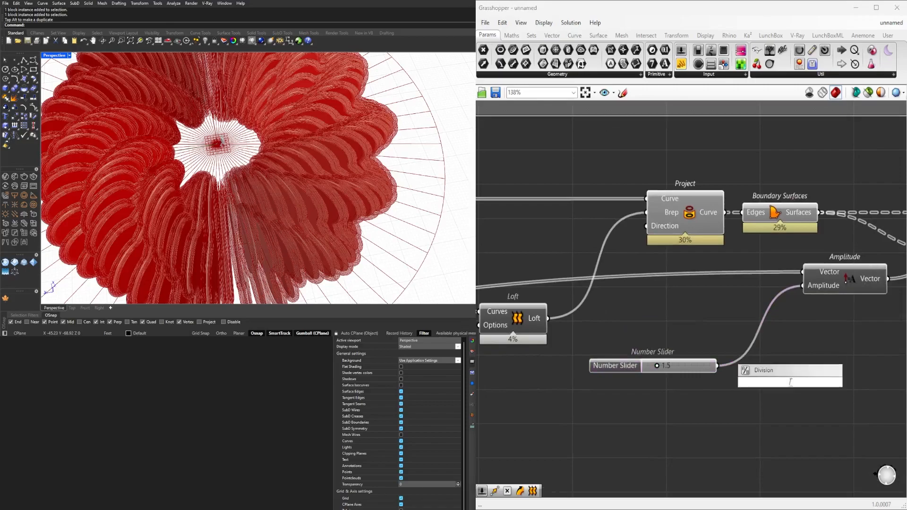
{"action": "key", "text": "Return"}
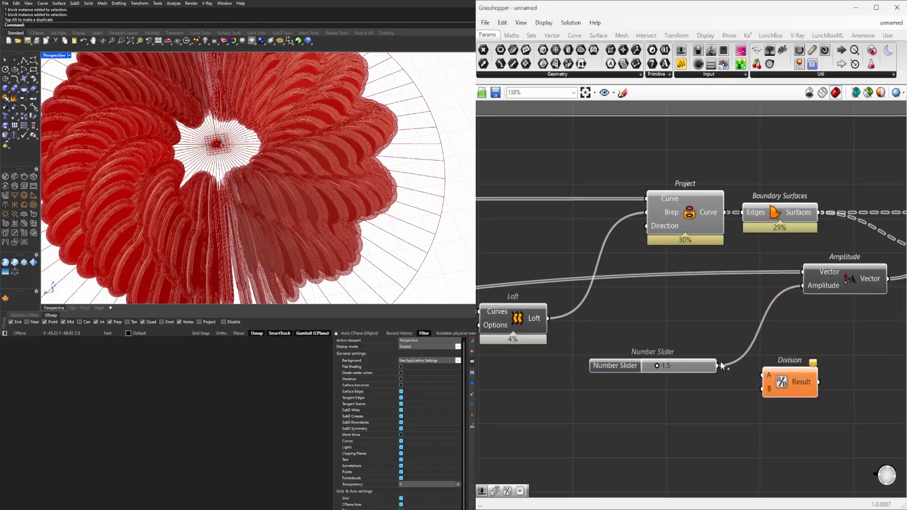
{"action": "left_click_drag", "start_coordinate": [798, 387], "coordinate": [771, 378]}
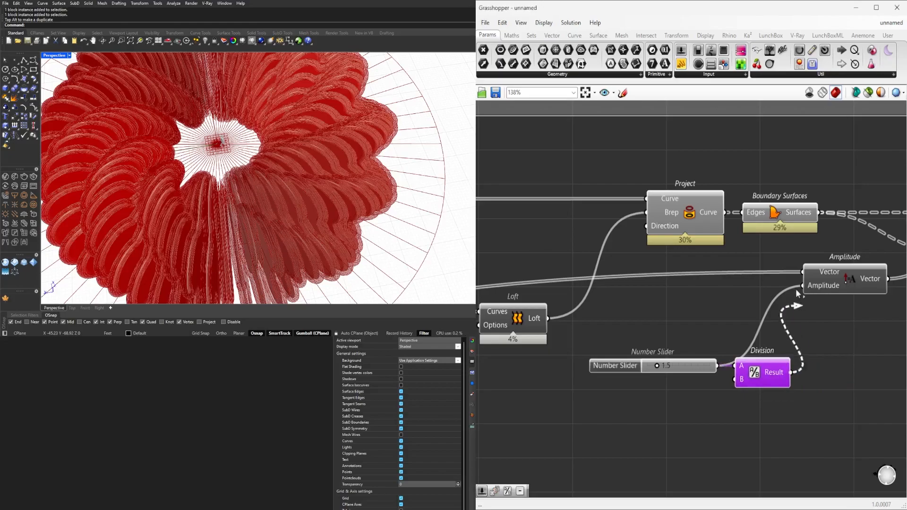
{"action": "left_click_drag", "start_coordinate": [795, 302], "coordinate": [803, 286]}
{"action": "right_click_drag", "start_coordinate": [747, 377], "coordinate": [679, 354]}
{"action": "left_click_drag", "start_coordinate": [711, 373], "coordinate": [636, 337]}
{"action": "left_click_drag", "start_coordinate": [705, 348], "coordinate": [688, 348]}
- Graft the Motion input of the Move component
{"action": "scroll", "coordinate": [728, 333], "scroll_direction": "down", "scroll_amount": 1}
{"action": "right_click_drag", "start_coordinate": [728, 333], "coordinate": [584, 363]}
{"action": "left_click_drag", "start_coordinate": [752, 277], "coordinate": [752, 283]}
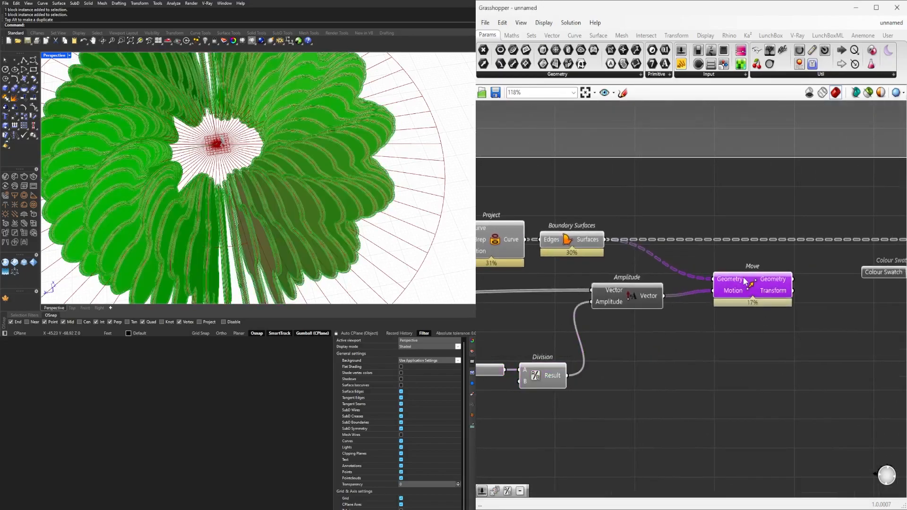
{"action": "right_click_drag", "start_coordinate": [852, 332], "coordinate": [790, 334]}
{"action": "double_click", "coordinate": [790, 333]}
{"action": "left_click", "coordinate": [719, 298]}
{"action": "scroll", "coordinate": [303, 212], "scroll_direction": "up", "scroll_amount": 6}
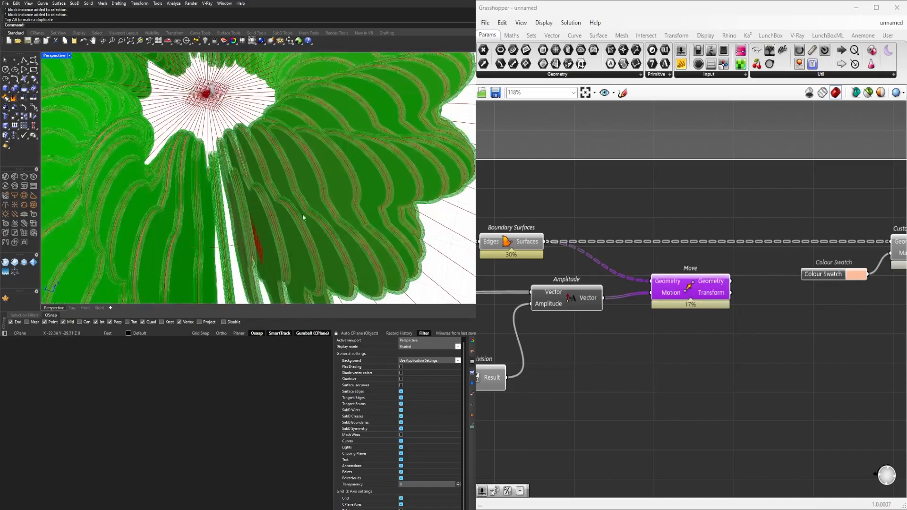
{"action": "right_click", "coordinate": [661, 280]}
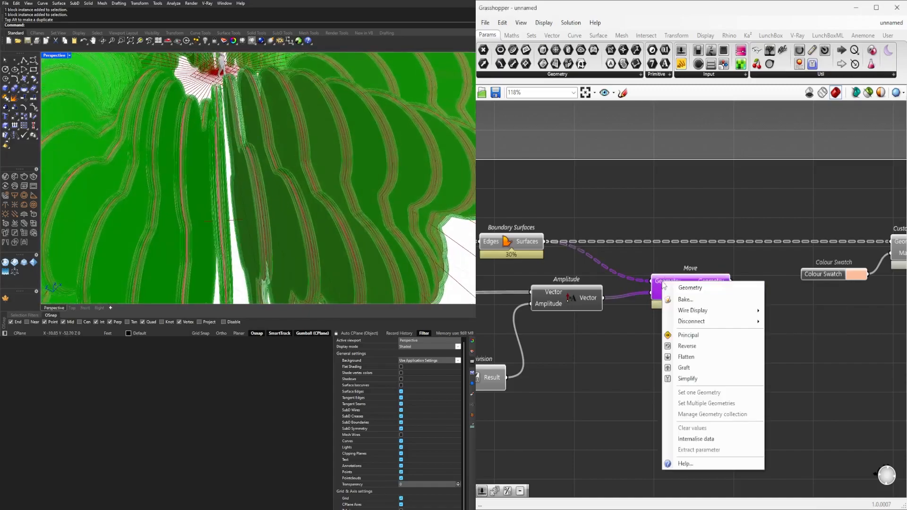
{"action": "left_click", "coordinate": [620, 307]}
{"action": "right_click", "coordinate": [657, 295]}
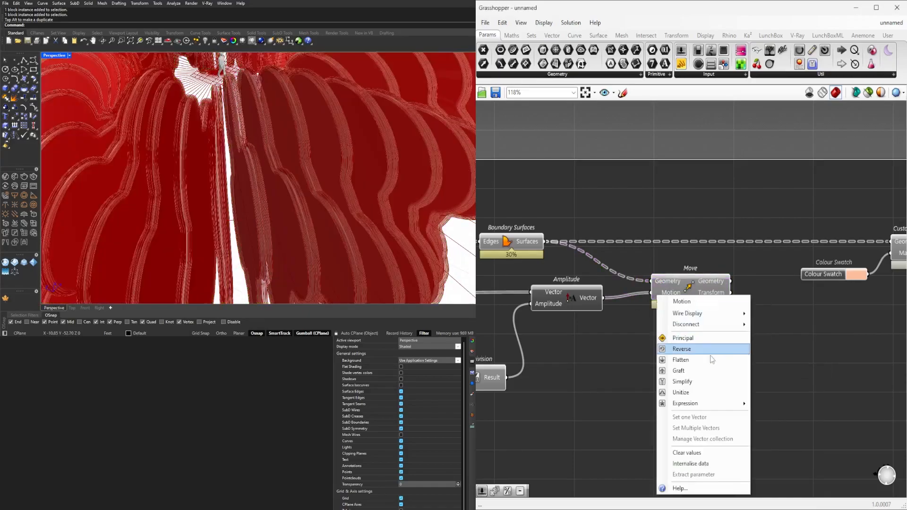
{"action": "left_click", "coordinate": [694, 371]}
{"action": "left_click", "coordinate": [707, 284]}
- Examine the moved copies against the original section surfaces and trace Amplitude's vector source back to the upper Polar Array
{"action": "scroll", "coordinate": [267, 197], "scroll_direction": "down", "scroll_amount": 3}
{"action": "right_click_drag", "start_coordinate": [268, 197], "coordinate": [293, 118]}
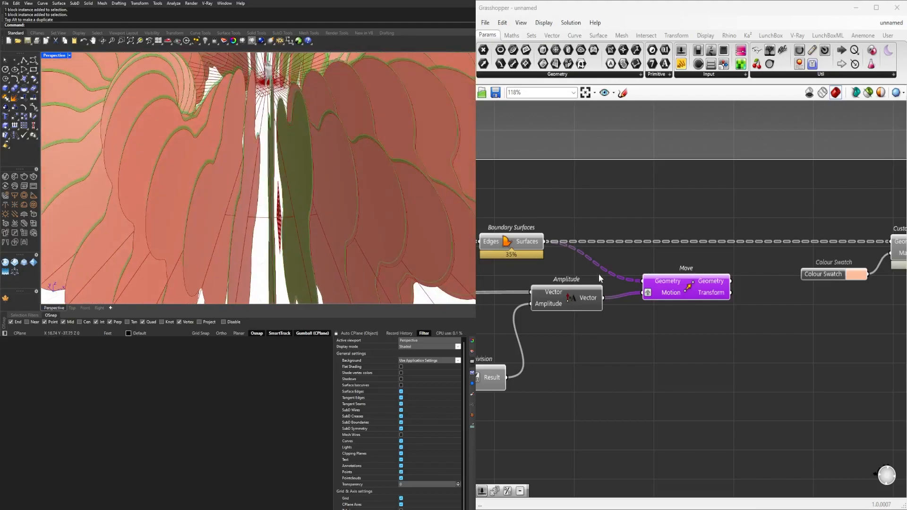
{"action": "right_click_drag", "start_coordinate": [598, 271], "coordinate": [800, 263]}
{"action": "left_click_drag", "start_coordinate": [795, 291], "coordinate": [801, 312]}
{"action": "left_click", "coordinate": [878, 278]}
{"action": "right_click_drag", "start_coordinate": [878, 279], "coordinate": [777, 282]}
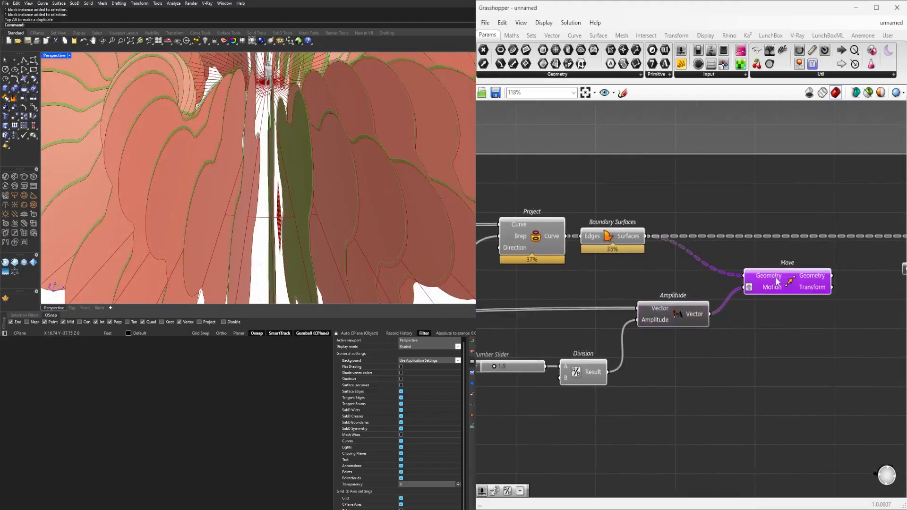
{"action": "mouse_move", "coordinate": [358, 161]}
{"action": "right_mouse_down"}
{"action": "mouse_move", "coordinate": [330, 162]}
{"action": "mouse_move", "coordinate": [359, 163]}
{"action": "right_mouse_up"}
{"action": "left_click_drag", "start_coordinate": [679, 312], "coordinate": [673, 330]}
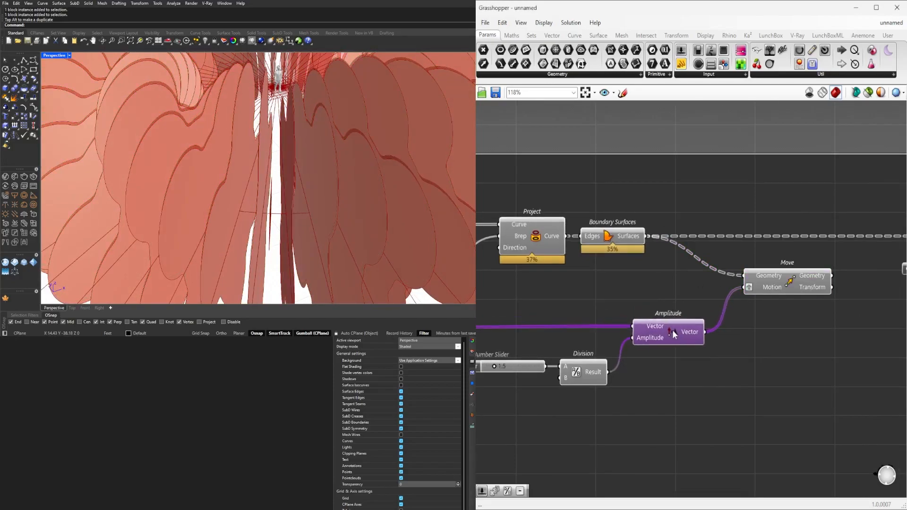
{"action": "scroll", "coordinate": [673, 330], "scroll_direction": "down", "scroll_amount": 5}
{"action": "right_click_drag", "start_coordinate": [601, 298], "coordinate": [761, 307]}
{"action": "scroll", "coordinate": [699, 301], "scroll_direction": "up", "scroll_amount": 5}
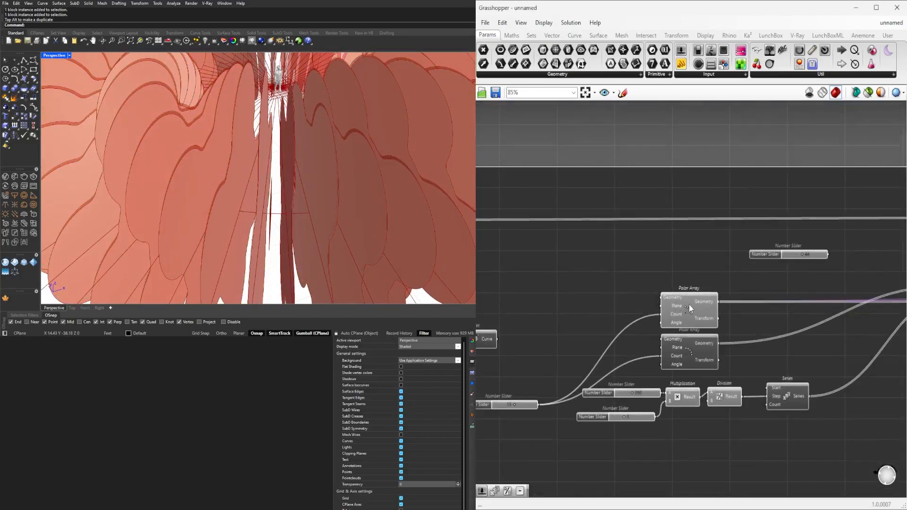
{"action": "left_click", "coordinate": [689, 305]}
{"action": "right_click_drag", "start_coordinate": [334, 209], "coordinate": [310, 180]}
{"action": "scroll", "coordinate": [676, 270], "scroll_direction": "down", "scroll_amount": 1}
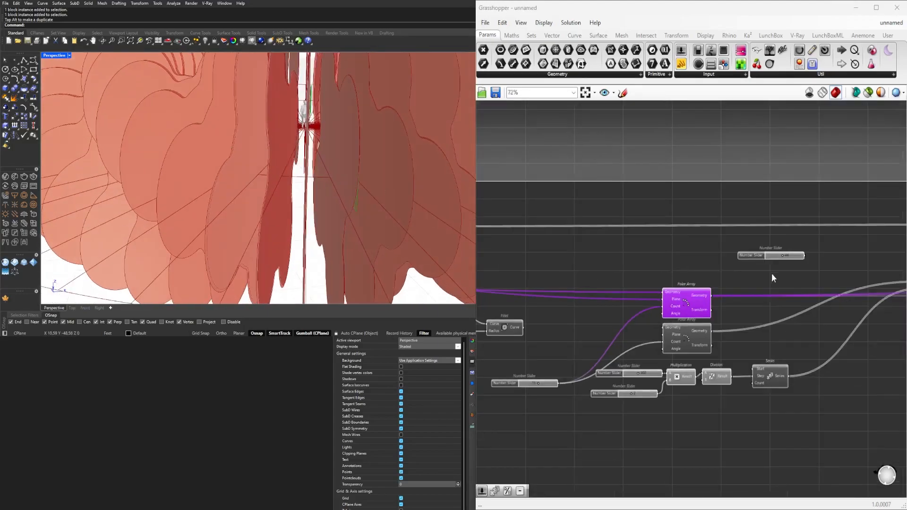
- Delete the 1.5 number slider, the Division component and the Amplitude component that drive Move
{"action": "right_click_drag", "start_coordinate": [770, 272], "coordinate": [511, 284]}
{"action": "scroll", "coordinate": [709, 296], "scroll_direction": "up", "scroll_amount": 2}
{"action": "scroll", "coordinate": [804, 319], "scroll_direction": "down", "scroll_amount": 2}
{"action": "right_click_drag", "start_coordinate": [803, 319], "coordinate": [561, 319]}
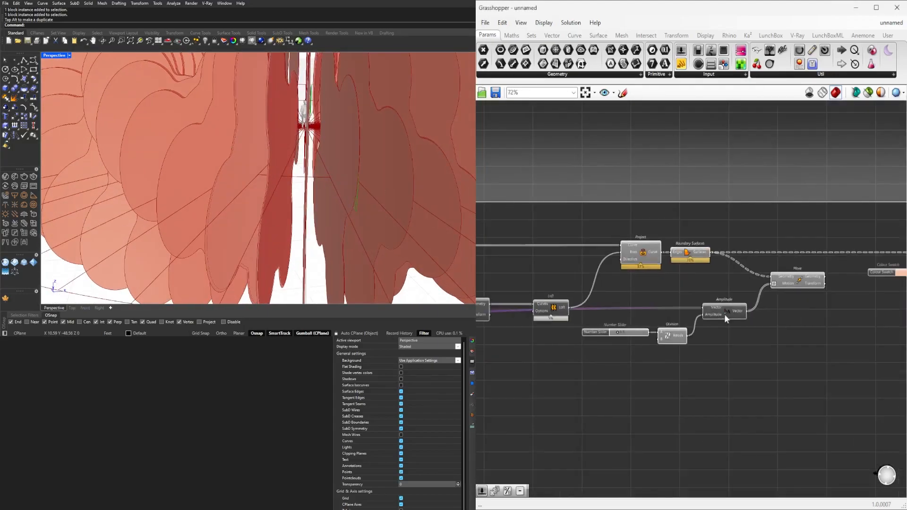
{"action": "right_click_drag", "start_coordinate": [725, 314], "coordinate": [708, 321]}
{"action": "scroll", "coordinate": [709, 321], "scroll_direction": "up", "scroll_amount": 1}
{"action": "left_click_drag", "start_coordinate": [731, 357], "coordinate": [609, 318]}
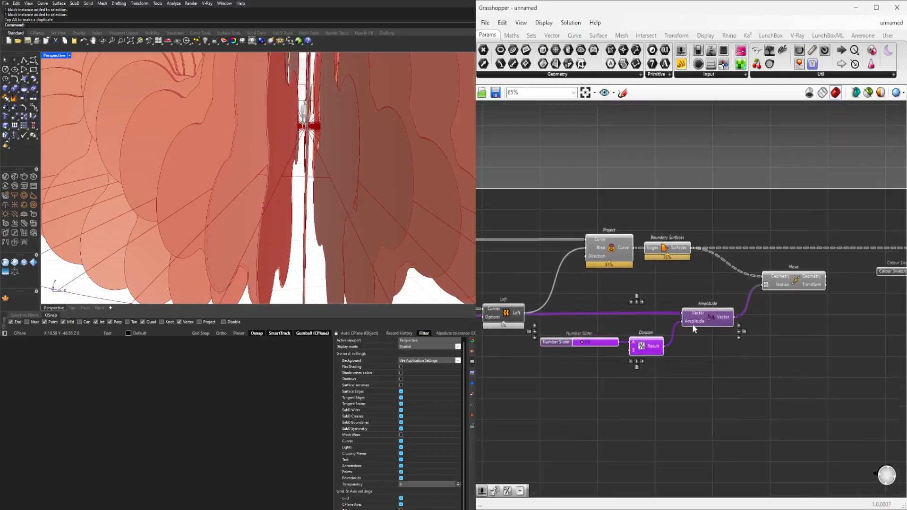
{"action": "key", "text": "Delete"}
- Compare the Move output with the original boundary surfaces by highlighting each component's geometry on the ring
{"action": "left_click", "coordinate": [788, 284]}
{"action": "right_click_drag", "start_coordinate": [788, 284], "coordinate": [636, 309]}
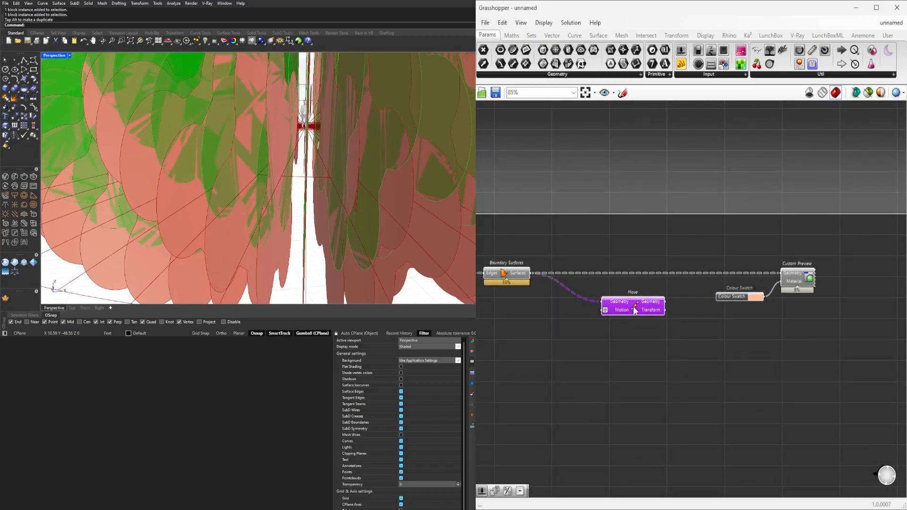
{"action": "right_click_drag", "start_coordinate": [563, 310], "coordinate": [672, 307]}
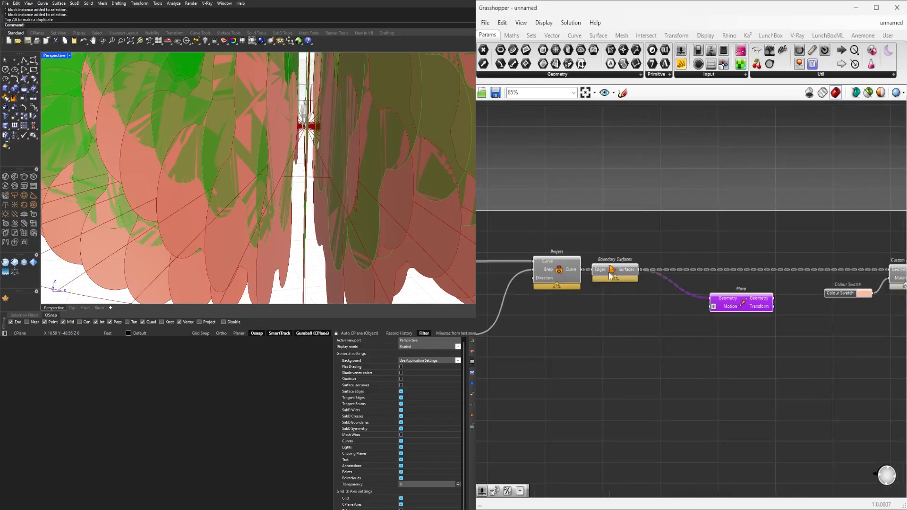
{"action": "left_click", "coordinate": [617, 271]}
{"action": "scroll", "coordinate": [249, 179], "scroll_direction": "down", "scroll_amount": 4}
{"action": "right_click_drag", "start_coordinate": [249, 178], "coordinate": [264, 202]}
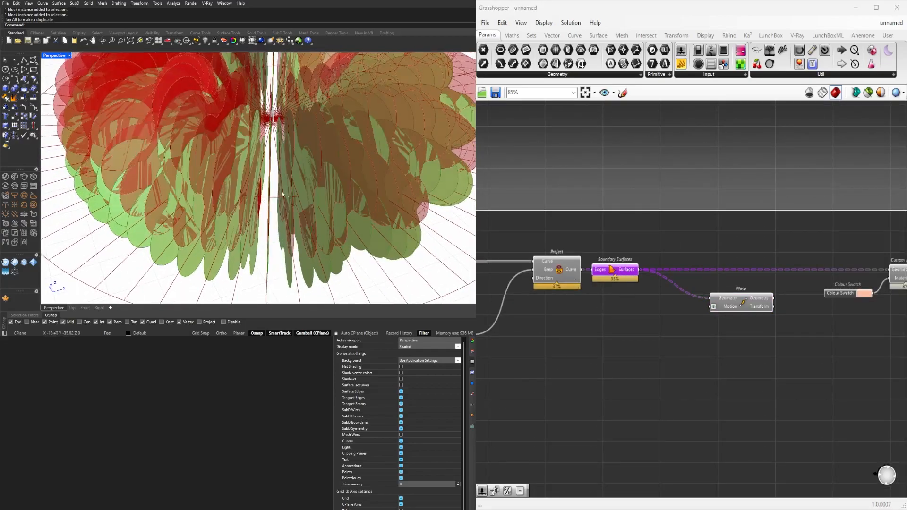
{"action": "scroll", "coordinate": [286, 194], "scroll_direction": "down", "scroll_amount": 5}
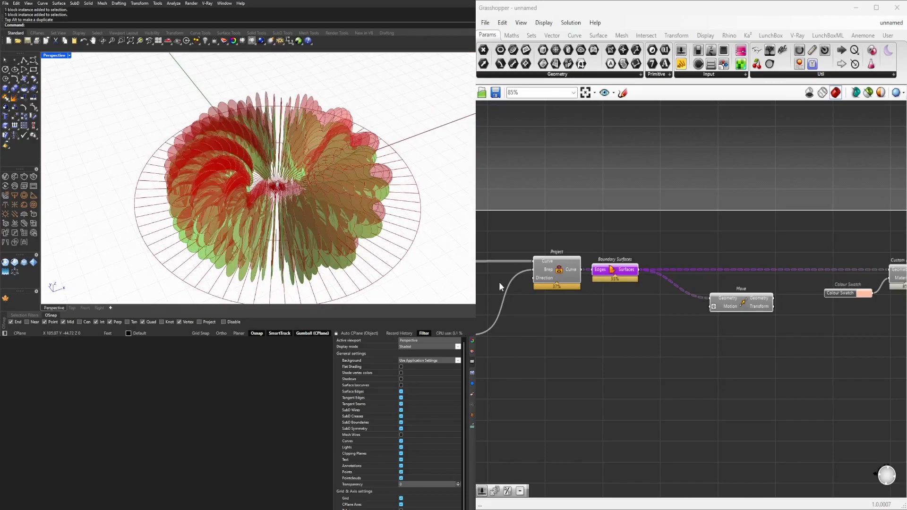
{"action": "left_click", "coordinate": [721, 300]}
{"action": "left_click", "coordinate": [615, 268]}
- Space Move, Colour Swatch and Custom Preview farther from Boundary Surfaces
{"action": "right_click_drag", "start_coordinate": [647, 278], "coordinate": [487, 281]}
{"action": "left_click_drag", "start_coordinate": [752, 338], "coordinate": [564, 261]}
{"action": "left_click_drag", "start_coordinate": [567, 303], "coordinate": [648, 303]}
{"action": "left_click", "coordinate": [609, 326]}
{"action": "right_click_drag", "start_coordinate": [608, 326], "coordinate": [764, 315]}
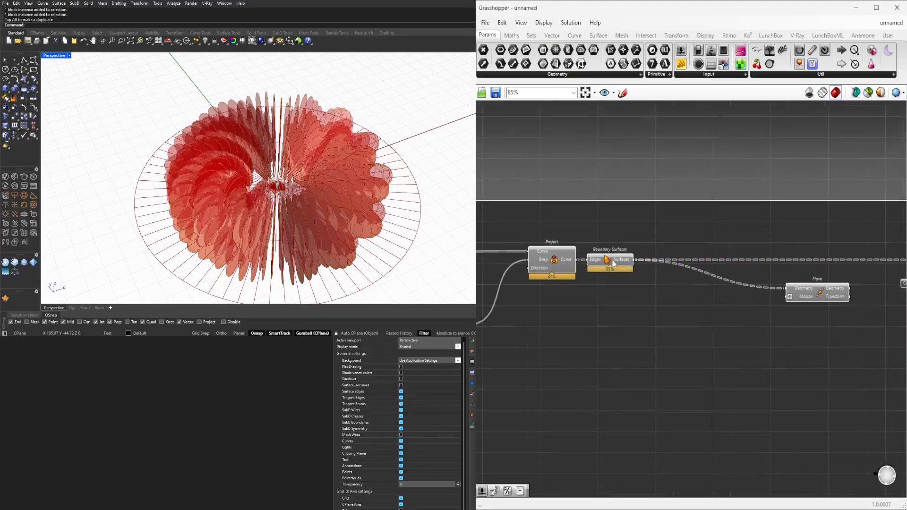
- Add an Evaluate Surface component below Boundary Surfaces and feed the boundary surfaces into its Surface input
{"action": "scroll", "coordinate": [613, 265], "scroll_direction": "up", "scroll_amount": 2}
{"action": "left_click", "coordinate": [613, 265]}
{"action": "double_click", "coordinate": [708, 349]}
{"action": "type", "text": "eval"}
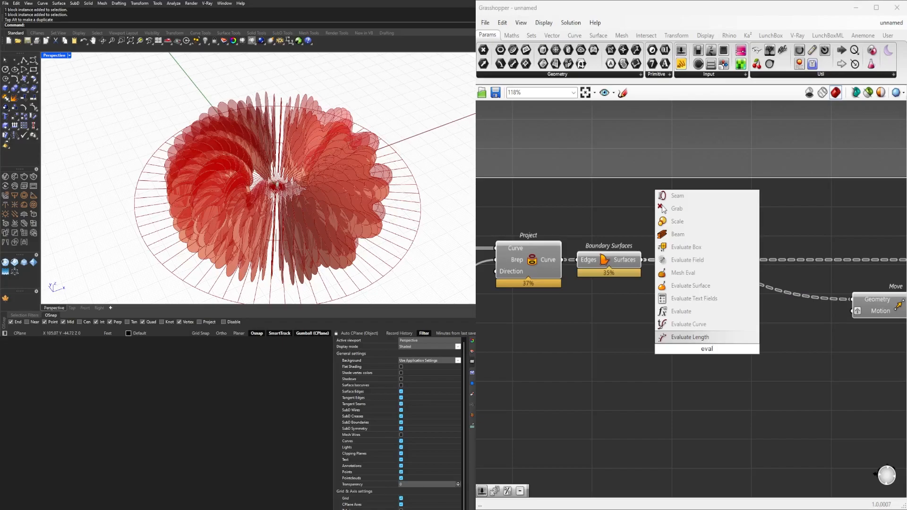
{"action": "left_click", "coordinate": [689, 285]}
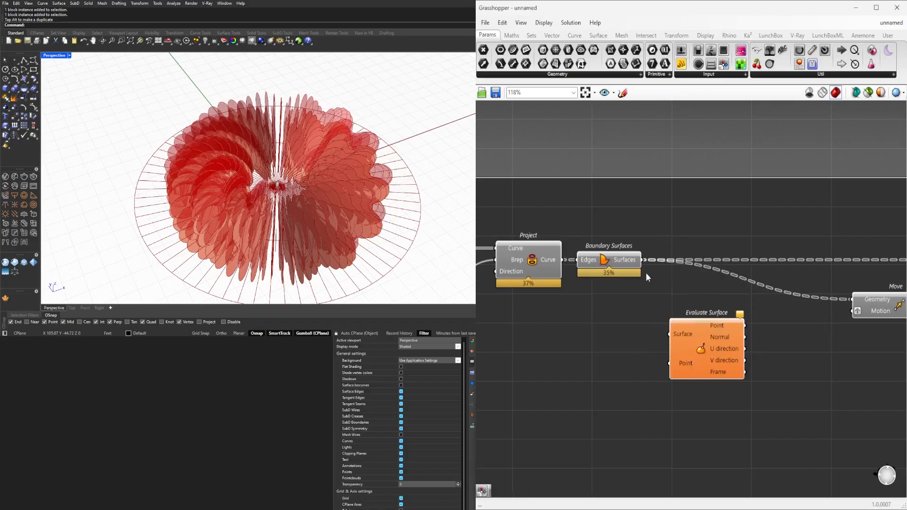
{"action": "left_click_drag", "start_coordinate": [679, 337], "coordinate": [653, 353]}
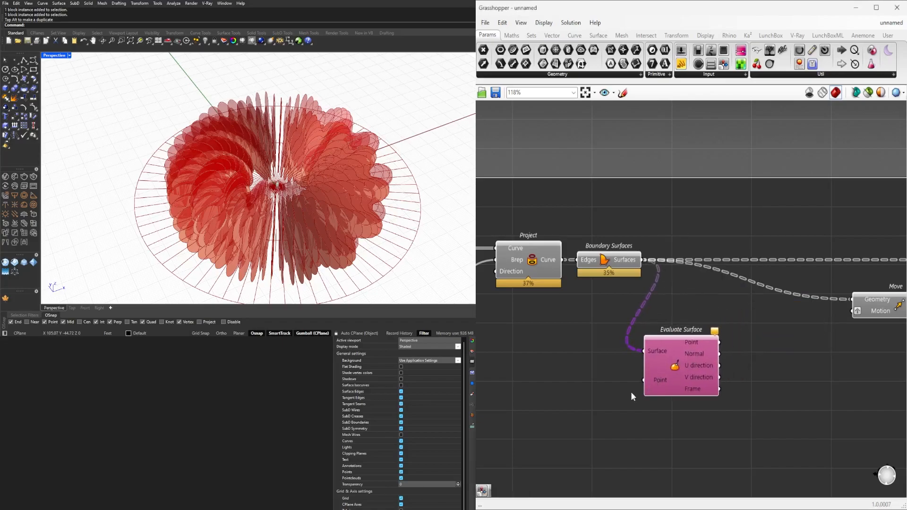
- Add an MD Slider beside Evaluate Surface and reparameterize the component's Surface input
{"action": "double_click", "coordinate": [537, 400]}
{"action": "type", "text": "md"}
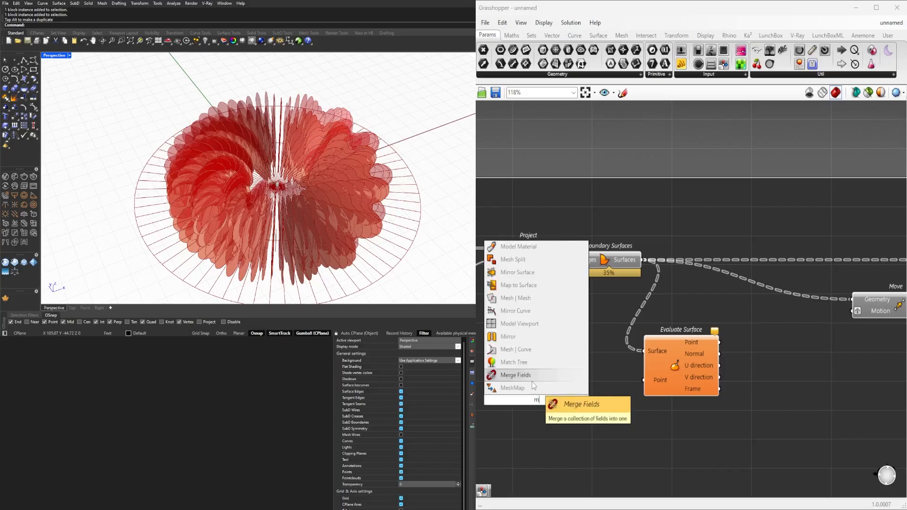
{"action": "left_click", "coordinate": [524, 389]}
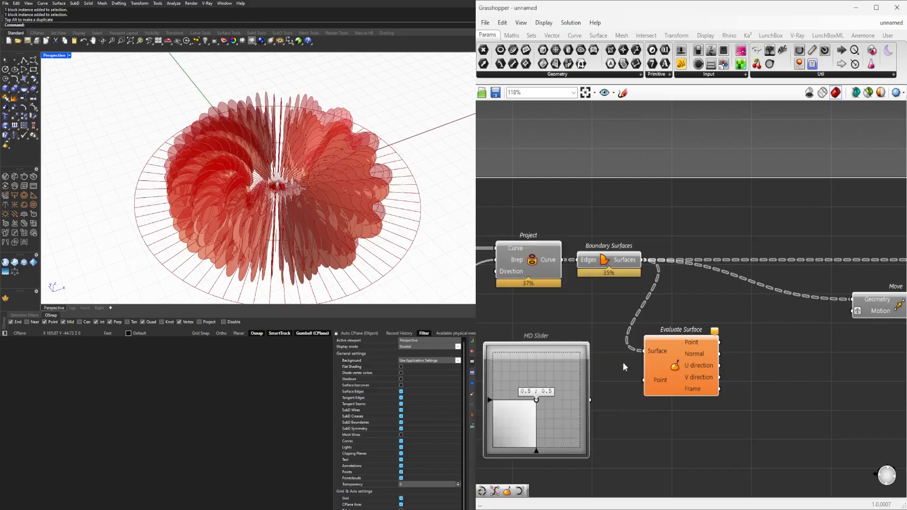
{"action": "right_click", "coordinate": [653, 354]}
{"action": "left_click", "coordinate": [688, 418]}
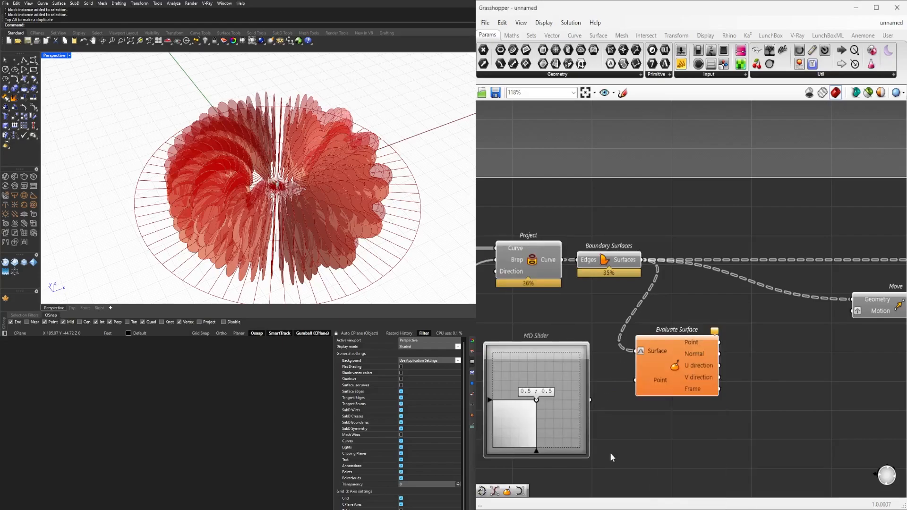
- Shrink the MD Slider, place it close to Evaluate Surface and connect it to the Point input
{"action": "left_click_drag", "start_coordinate": [588, 457], "coordinate": [636, 380]}
{"action": "left_click_drag", "start_coordinate": [511, 353], "coordinate": [595, 361]}
{"action": "left_click", "coordinate": [669, 361]}
{"action": "right_click_drag", "start_coordinate": [360, 213], "coordinate": [316, 203]}
{"action": "scroll", "coordinate": [519, 360], "scroll_direction": "down", "scroll_amount": 3}
{"action": "scroll", "coordinate": [672, 353], "scroll_direction": "up", "scroll_amount": 3}
{"action": "left_click", "coordinate": [648, 367]}
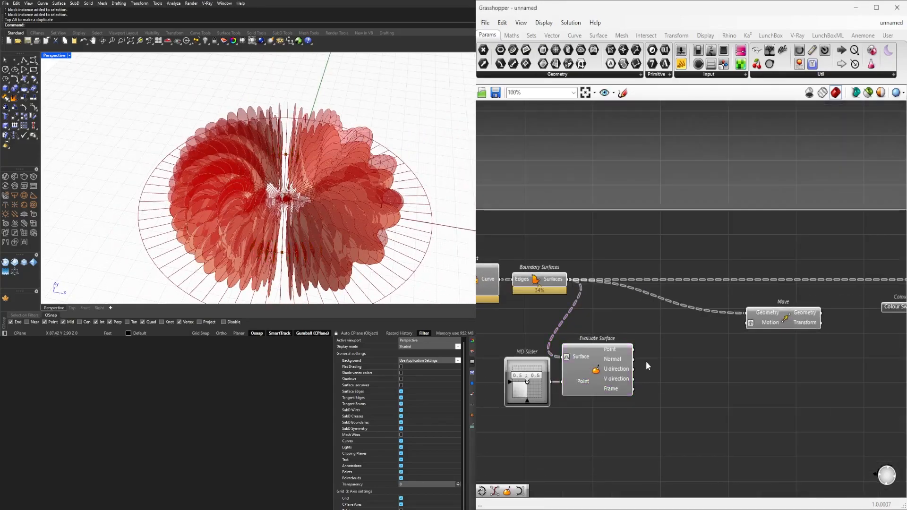
- Add an Amplitude component and connect Evaluate Surface's Frame output to its Vector input
{"action": "double_click", "coordinate": [706, 389]}
{"action": "type", "text": "amp"}
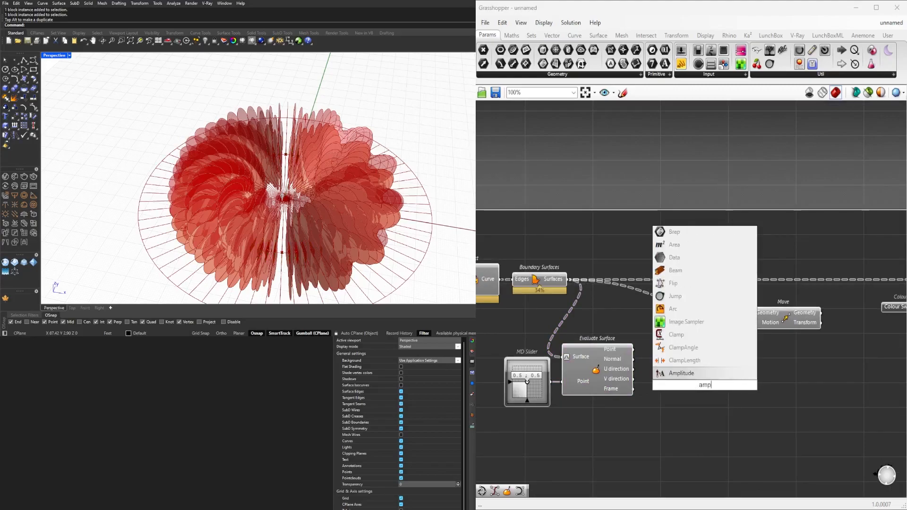
{"action": "key", "text": "Return"}
{"action": "left_click_drag", "start_coordinate": [634, 389], "coordinate": [670, 393]}
- Create a number slider with the value 1.50 below Evaluate Surface
{"action": "double_click", "coordinate": [567, 436]}
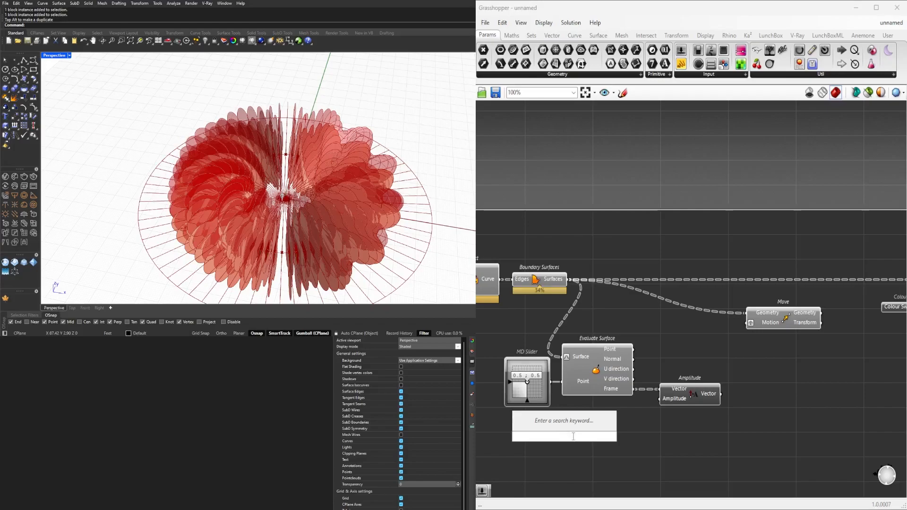
{"action": "type", "text": "1.50"}
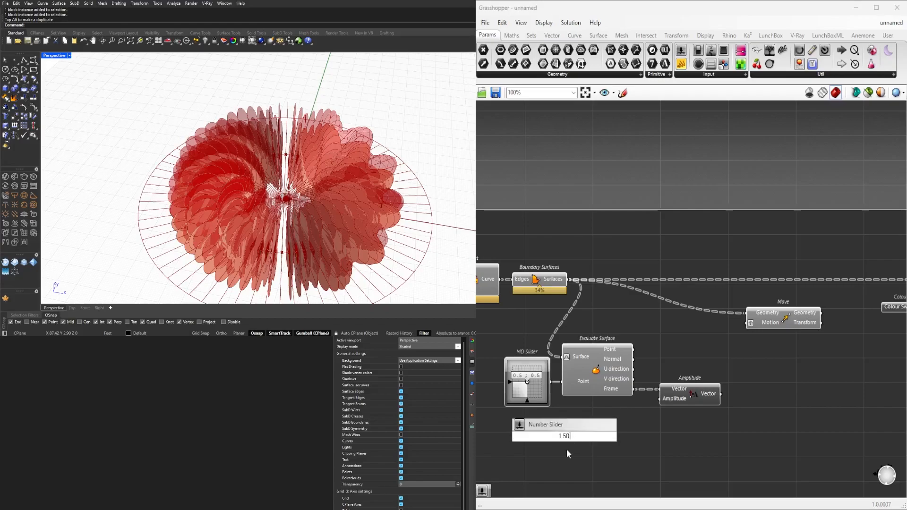
- Add a Division component fed by the 1.50 number slider and wire its result through Amplitude into Move's Motion input
{"action": "double_click", "coordinate": [632, 447]}
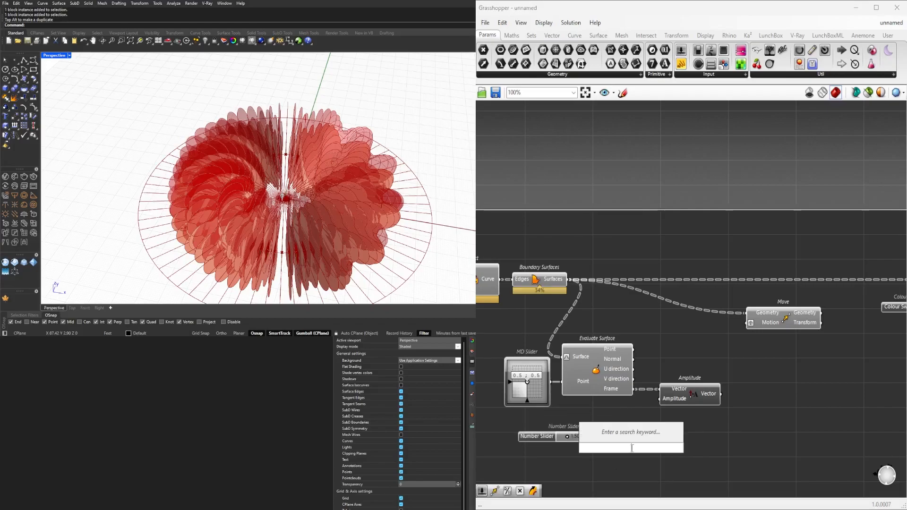
{"action": "type", "text": "/"}
{"action": "key", "text": "Return"}
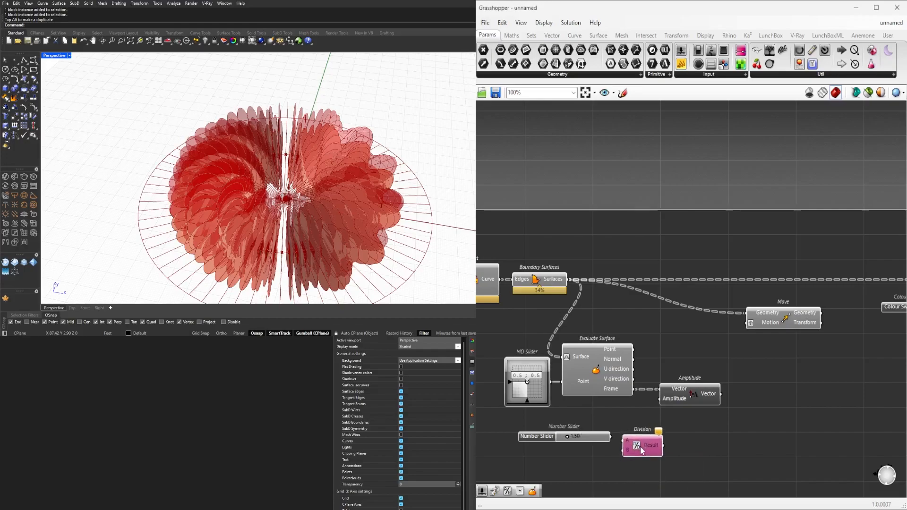
{"action": "left_click_drag", "start_coordinate": [682, 454], "coordinate": [595, 437]}
{"action": "left_click", "coordinate": [664, 441]}
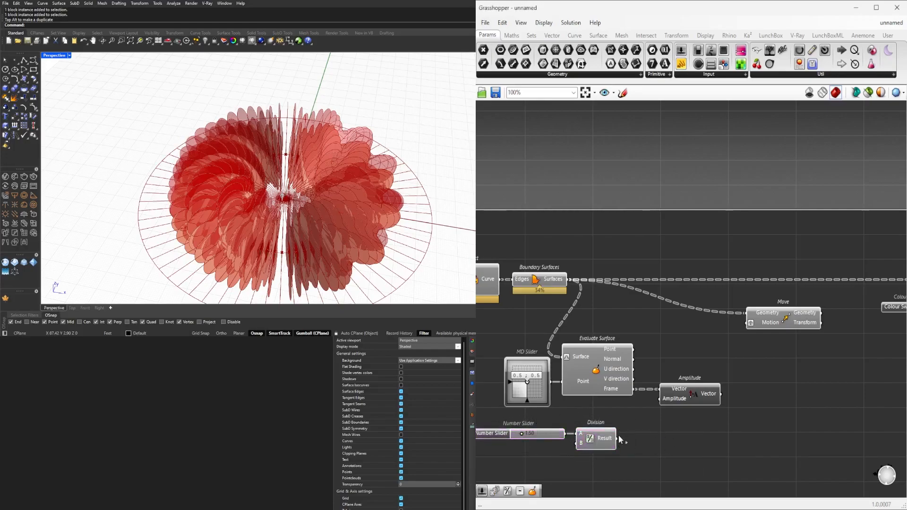
{"action": "right_click_drag", "start_coordinate": [717, 402], "coordinate": [651, 404]}
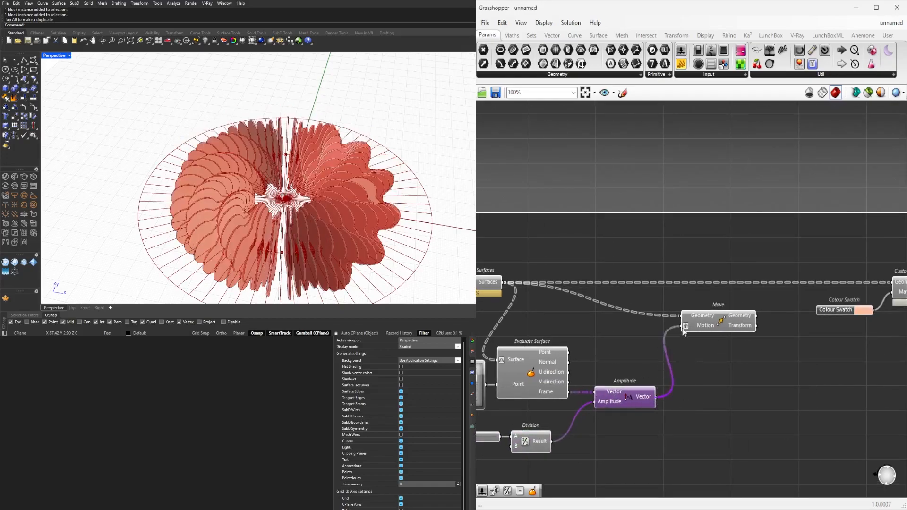
- Clear the data modifier on the Move component's Motion input
{"action": "left_click", "coordinate": [714, 321]}
{"action": "scroll", "coordinate": [331, 255], "scroll_direction": "up", "scroll_amount": 6}
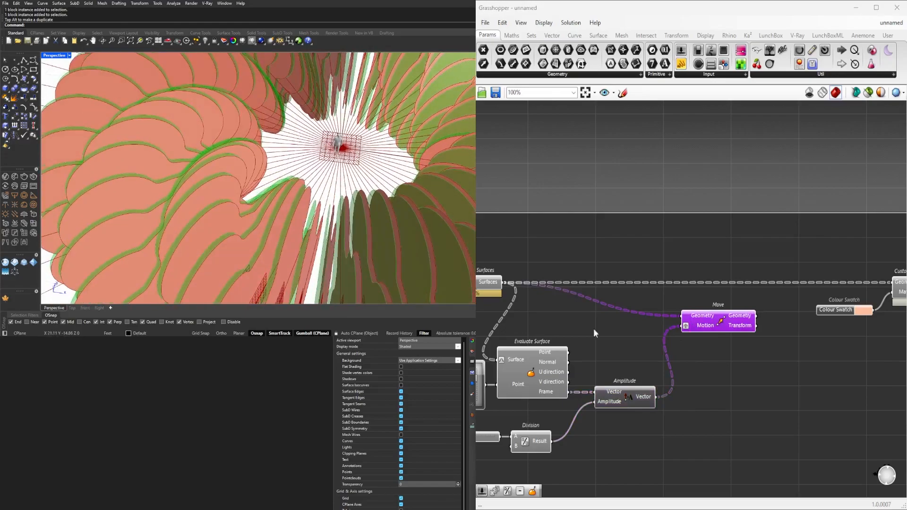
{"action": "right_click", "coordinate": [684, 331]}
{"action": "left_click", "coordinate": [707, 394]}
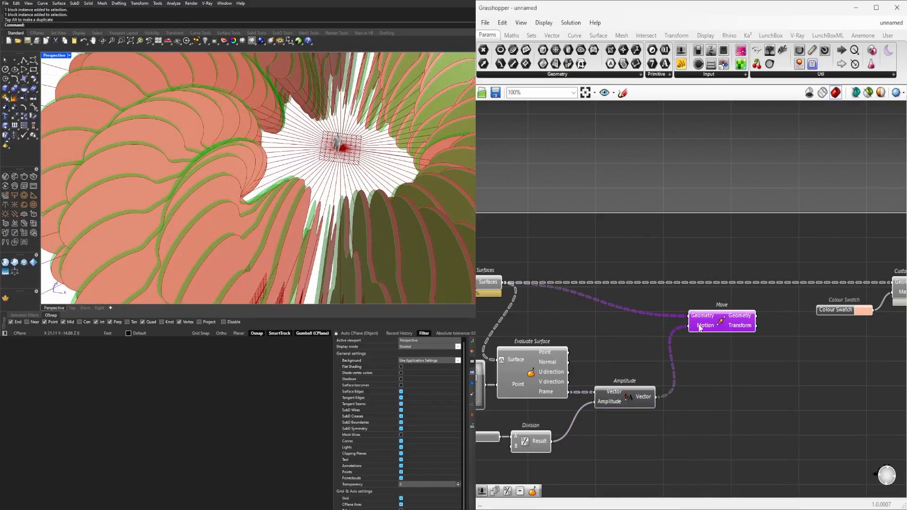
- Add an Extrude component and connect the moved geometry to its Base input
{"action": "right_click_drag", "start_coordinate": [757, 362], "coordinate": [723, 347]}
{"action": "double_click", "coordinate": [717, 354]}
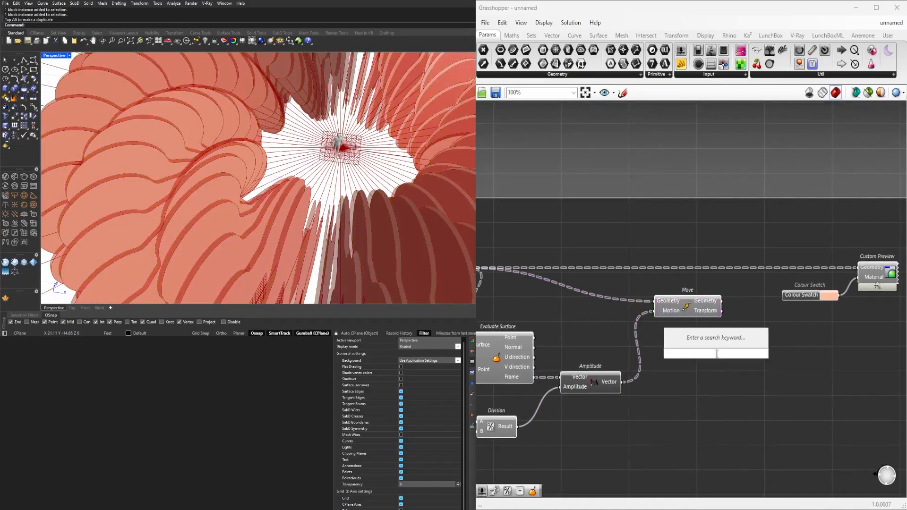
{"action": "type", "text": "extrude"}
{"action": "left_click", "coordinate": [704, 312]}
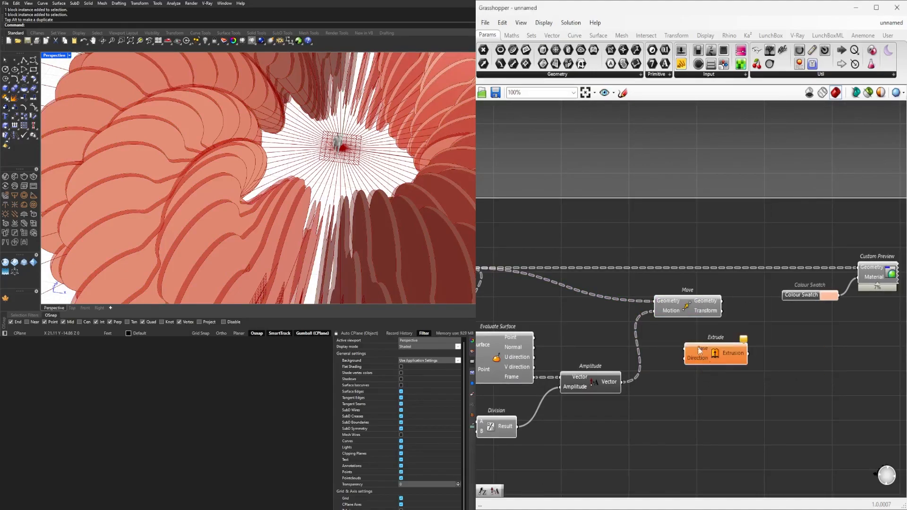
{"action": "left_click_drag", "start_coordinate": [775, 348], "coordinate": [794, 348]}
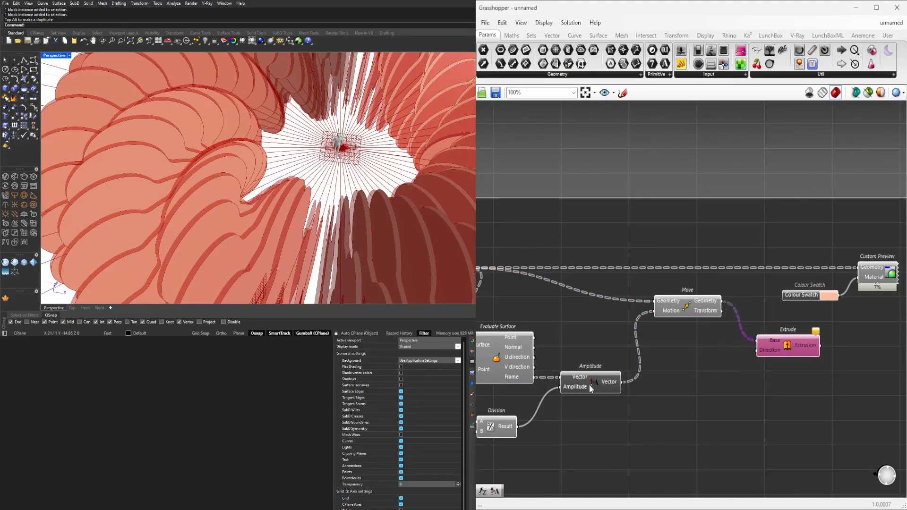
- Add a Multiplication component and connect the Amplitude vector to its A input
{"action": "double_click", "coordinate": [664, 384]}
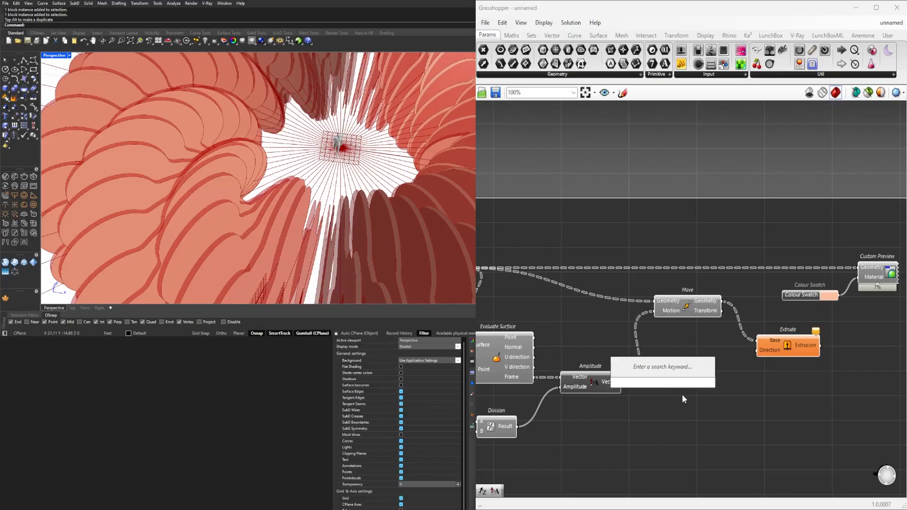
{"action": "type", "text": "mult"}
{"action": "key", "text": "Return"}
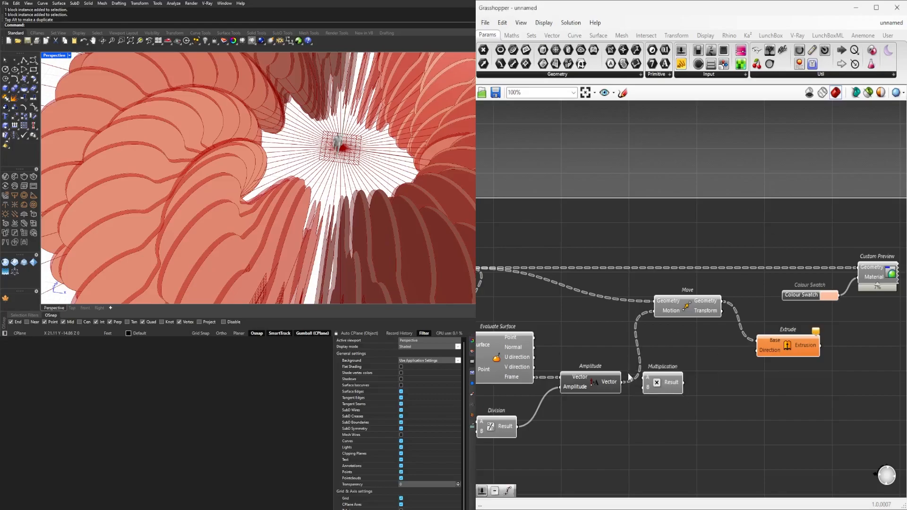
{"action": "left_click_drag", "start_coordinate": [659, 384], "coordinate": [663, 393]}
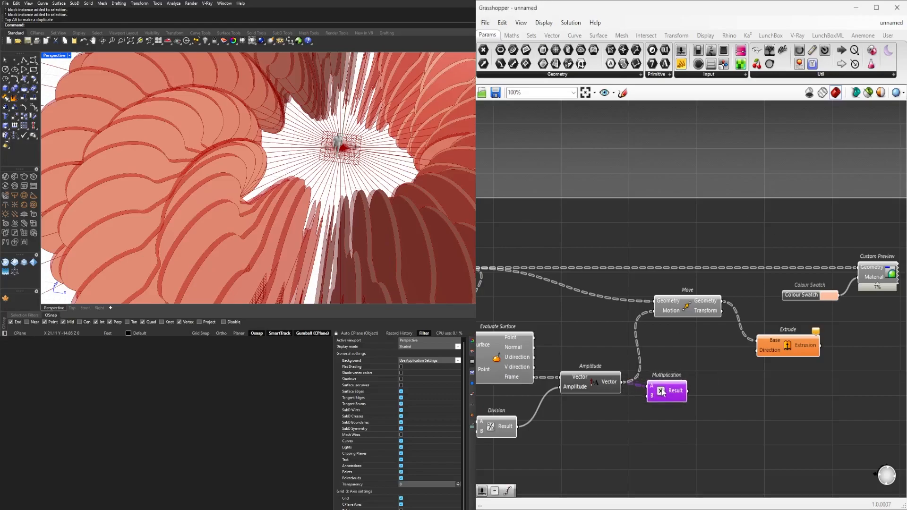
- Add a Negative component that inverts the Multiplication result and feed it into Extrude's Direction input
{"action": "double_click", "coordinate": [744, 394]}
{"action": "type", "text": "neg"}
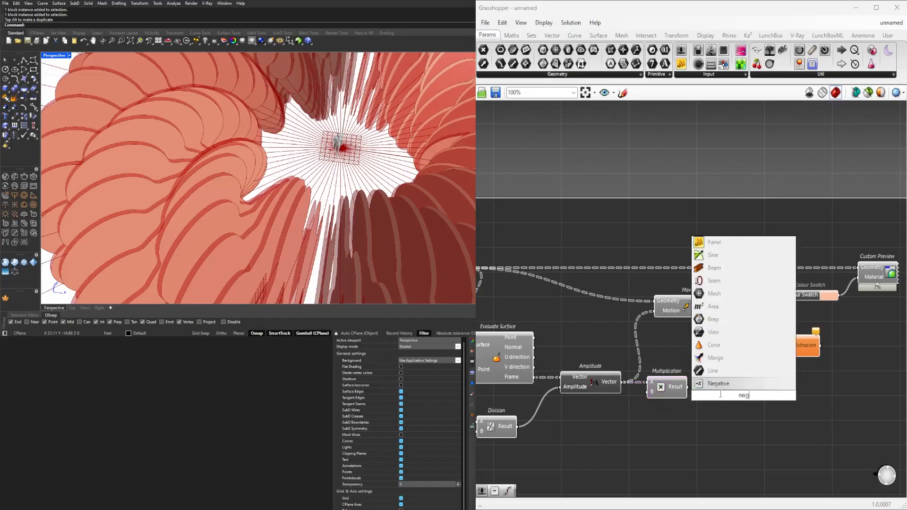
{"action": "key", "text": "Return"}
{"action": "left_click_drag", "start_coordinate": [740, 400], "coordinate": [776, 371]}
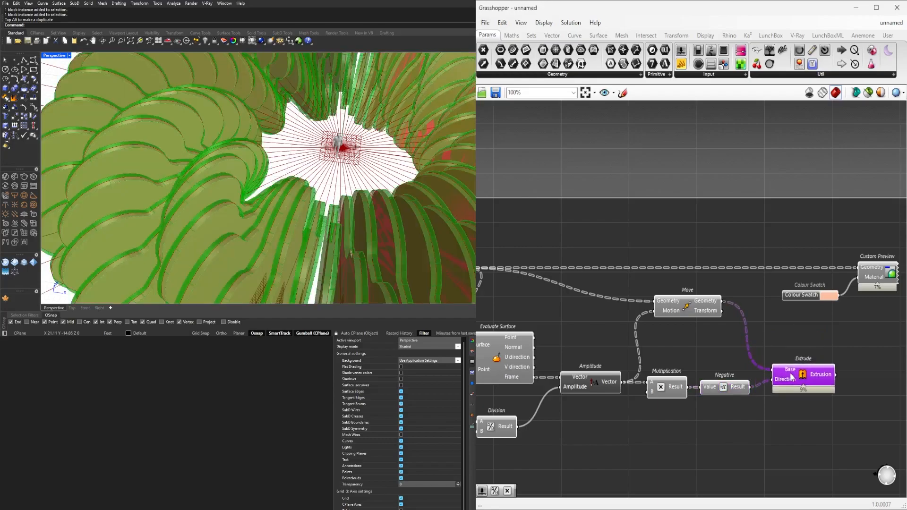
{"action": "left_click", "coordinate": [770, 372]}
- Tidy the canvas by placing Move just above Multiplication and Negative, with Extrude aligned after them
{"action": "left_click_drag", "start_coordinate": [688, 306], "coordinate": [703, 346]}
{"action": "left_click", "coordinate": [769, 336]}
{"action": "left_click", "coordinate": [799, 382]}
{"action": "left_click_drag", "start_coordinate": [799, 382], "coordinate": [797, 387]}
{"action": "left_click_drag", "start_coordinate": [754, 406], "coordinate": [553, 325]}
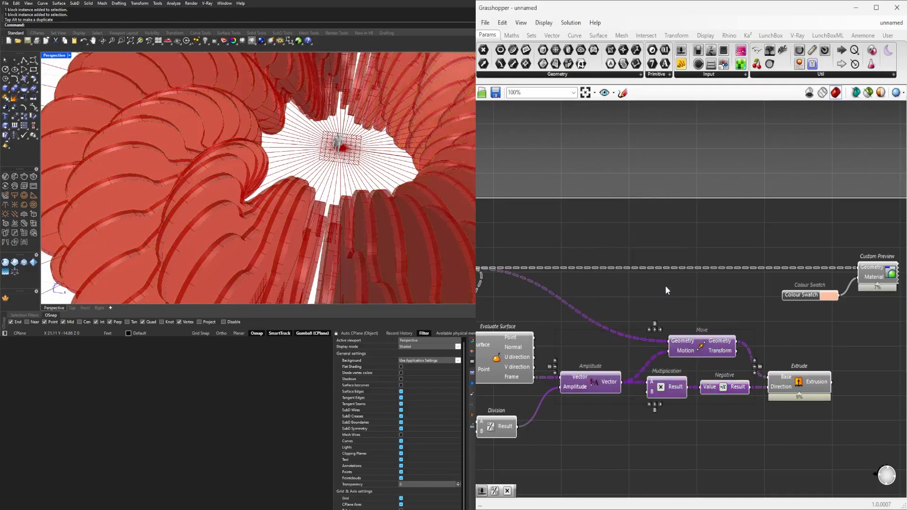
{"action": "right_click_drag", "start_coordinate": [668, 290], "coordinate": [495, 326]}
{"action": "left_click_drag", "start_coordinate": [643, 278], "coordinate": [634, 308]}
{"action": "right_click_drag", "start_coordinate": [636, 380], "coordinate": [685, 318]}
- Shift Custom Preview and its Colour Swatch to the right and feed the Extrusion into Custom Preview's Geometry input
{"action": "left_click_drag", "start_coordinate": [763, 301], "coordinate": [616, 233]}
{"action": "left_click_drag", "start_coordinate": [685, 246], "coordinate": [865, 248]}
{"action": "right_click", "coordinate": [574, 335]}
- Slightly reduce the number slider feeding Division to make the extruded ribs thinner
{"action": "right_click_drag", "start_coordinate": [589, 266], "coordinate": [811, 244]}
{"action": "right_click_drag", "start_coordinate": [661, 320], "coordinate": [705, 305]}
{"action": "scroll", "coordinate": [567, 366], "scroll_direction": "up", "scroll_amount": 8}
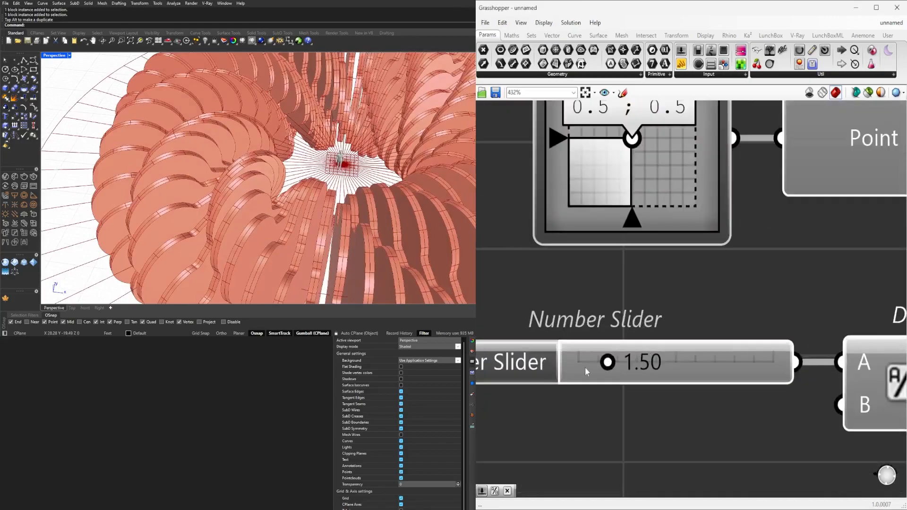
{"action": "scroll", "coordinate": [588, 369], "scroll_direction": "up", "scroll_amount": 2}
{"action": "mouse_move", "coordinate": [619, 360]}
{"action": "left_mouse_down"}
{"action": "mouse_move", "coordinate": [598, 360]}
{"action": "mouse_move", "coordinate": [647, 359]}
{"action": "mouse_move", "coordinate": [613, 360]}
{"action": "left_mouse_up"}
{"action": "scroll", "coordinate": [279, 187], "scroll_direction": "down", "scroll_amount": 5}
{"action": "mouse_move", "coordinate": [276, 158]}
{"action": "right_mouse_down"}
{"action": "mouse_move", "coordinate": [273, 192]}
{"action": "mouse_move", "coordinate": [271, 115]}
{"action": "mouse_move", "coordinate": [331, 119]}
{"action": "mouse_move", "coordinate": [258, 122]}
{"action": "mouse_move", "coordinate": [275, 144]}
{"action": "right_mouse_up"}
{"action": "scroll", "coordinate": [272, 192], "scroll_direction": "up", "scroll_amount": 4}
{"action": "scroll", "coordinate": [260, 124], "scroll_direction": "down", "scroll_amount": 4}
{"action": "scroll", "coordinate": [822, 234], "scroll_direction": "down", "scroll_amount": 5}
- Examine the Extrude component's rib geometry from the side in the perspective view
{"action": "right_click_drag", "start_coordinate": [841, 246], "coordinate": [673, 300]}
{"action": "right_click_drag", "start_coordinate": [769, 268], "coordinate": [539, 280]}
{"action": "scroll", "coordinate": [798, 271], "scroll_direction": "down", "scroll_amount": 3}
{"action": "right_click_drag", "start_coordinate": [877, 266], "coordinate": [624, 322]}
{"action": "scroll", "coordinate": [775, 312], "scroll_direction": "down", "scroll_amount": 1}
{"action": "right_click_drag", "start_coordinate": [794, 311], "coordinate": [744, 319]}
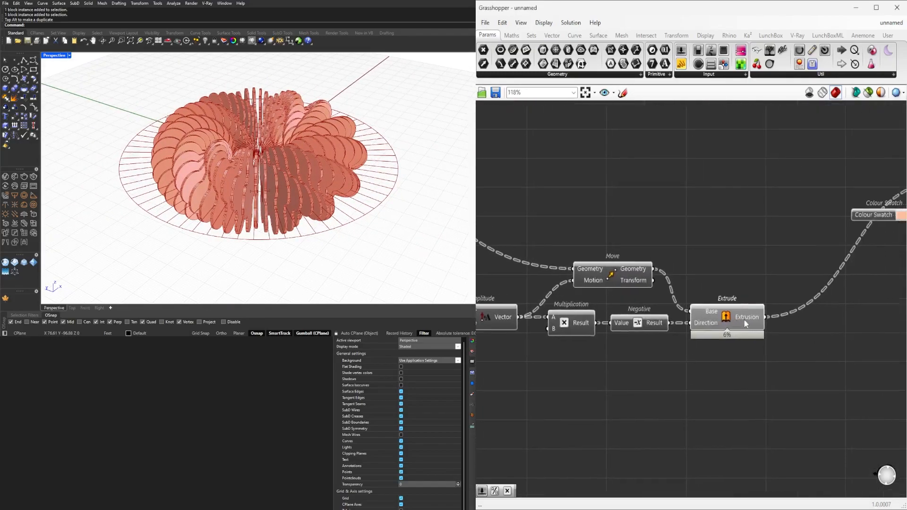
{"action": "left_click", "coordinate": [745, 320]}
{"action": "right_click_drag", "start_coordinate": [359, 208], "coordinate": [285, 187]}
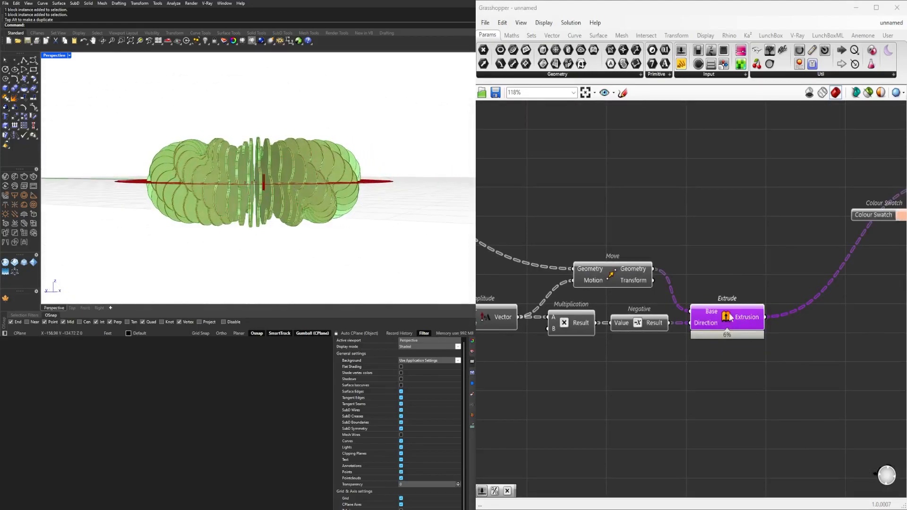
- Move Custom Preview and its Colour Swatch below Extrude's level, and space Extrude farther from Negative
{"action": "scroll", "coordinate": [803, 324], "scroll_direction": "down", "scroll_amount": 1}
{"action": "right_click_drag", "start_coordinate": [867, 329], "coordinate": [729, 365]}
{"action": "left_click", "coordinate": [729, 366]}
{"action": "left_click_drag", "start_coordinate": [852, 277], "coordinate": [718, 224]}
{"action": "left_click_drag", "start_coordinate": [801, 251], "coordinate": [873, 417]}
{"action": "left_click", "coordinate": [762, 344]}
{"action": "right_click_drag", "start_coordinate": [267, 228], "coordinate": [327, 170]}
{"action": "scroll", "coordinate": [350, 163], "scroll_direction": "up", "scroll_amount": 3}
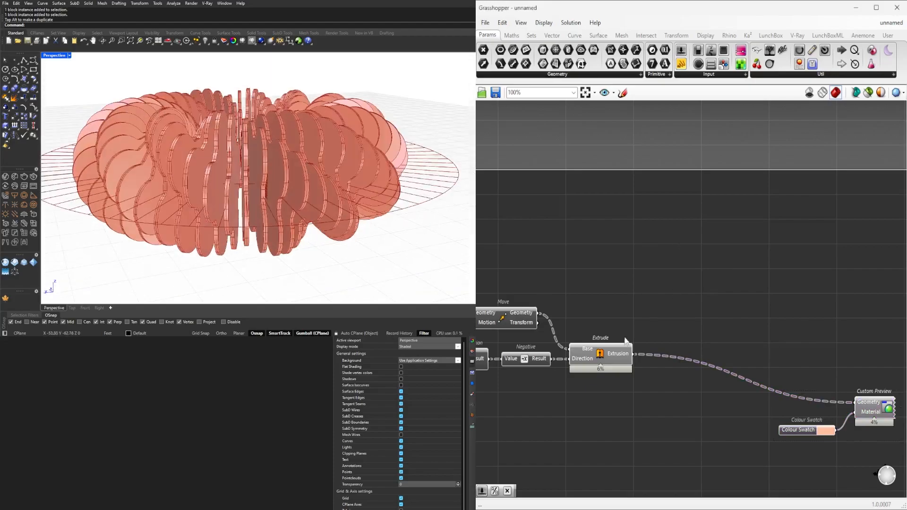
{"action": "left_click", "coordinate": [605, 358]}
{"action": "right_click_drag", "start_coordinate": [609, 356], "coordinate": [778, 313]}
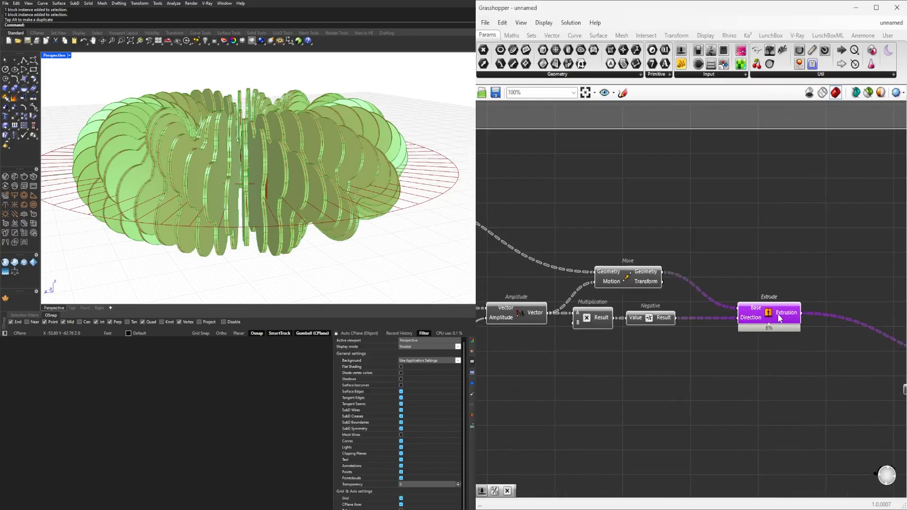
- Move all components from Boundary Surfaces onward to the right, opening a gap after the Project component
{"action": "right_click_drag", "start_coordinate": [634, 282], "coordinate": [715, 265]}
{"action": "left_click", "coordinate": [546, 173]}
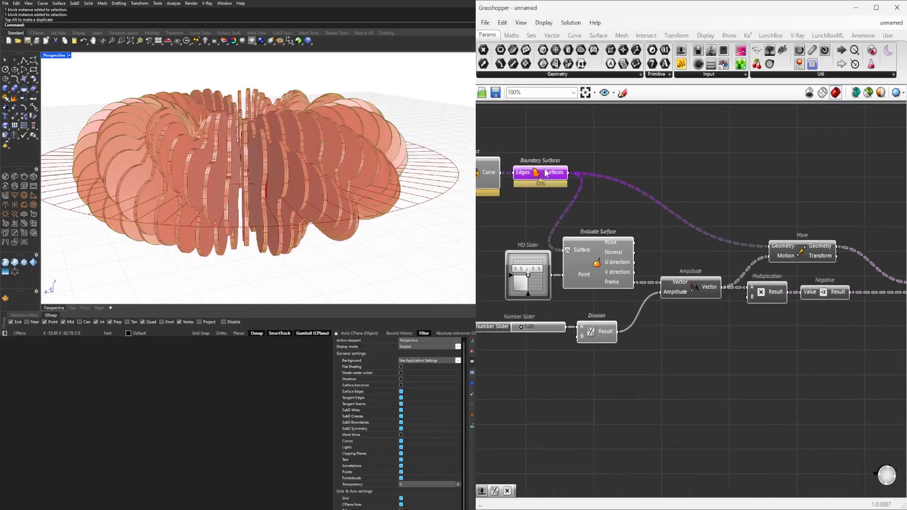
{"action": "right_click_drag", "start_coordinate": [548, 166], "coordinate": [698, 221]}
{"action": "left_click", "coordinate": [633, 230]}
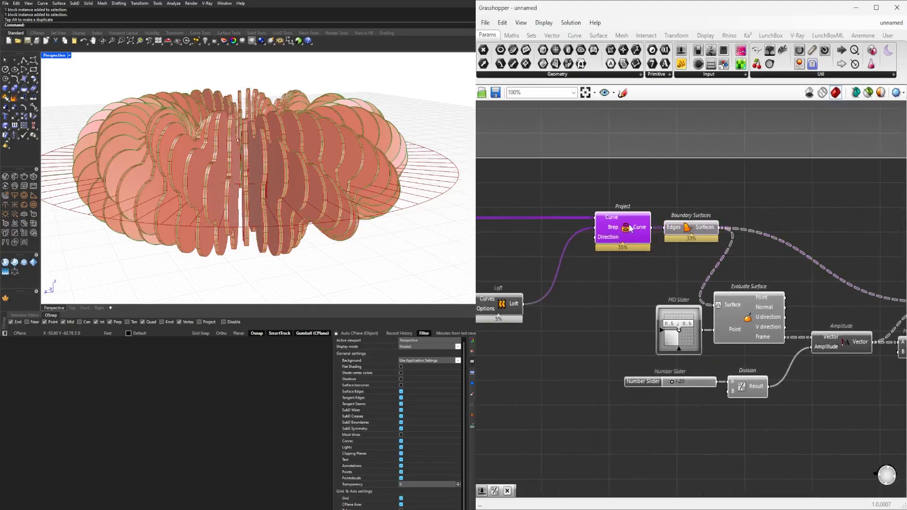
{"action": "scroll", "coordinate": [631, 230], "scroll_direction": "down", "scroll_amount": 5}
{"action": "left_click_drag", "start_coordinate": [812, 353], "coordinate": [560, 252]}
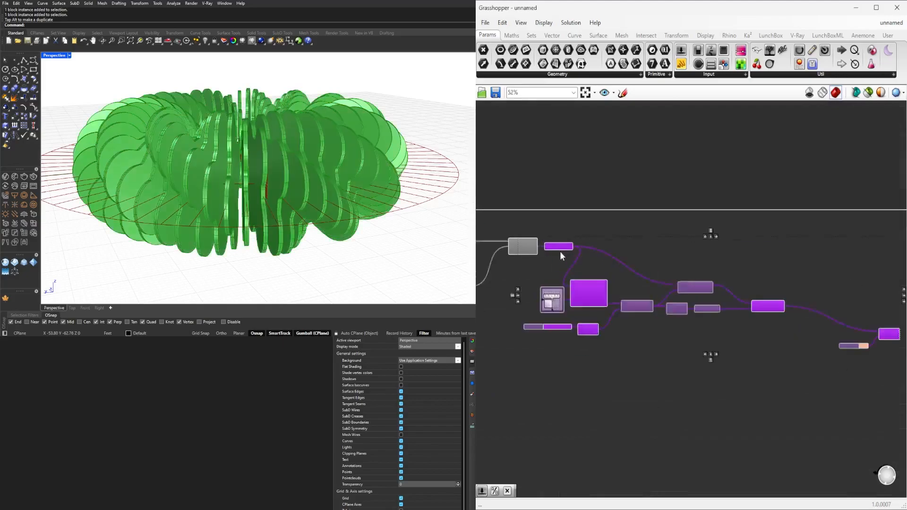
{"action": "scroll", "coordinate": [560, 252], "scroll_direction": "up", "scroll_amount": 5}
{"action": "left_click_drag", "start_coordinate": [639, 275], "coordinate": [761, 258]}
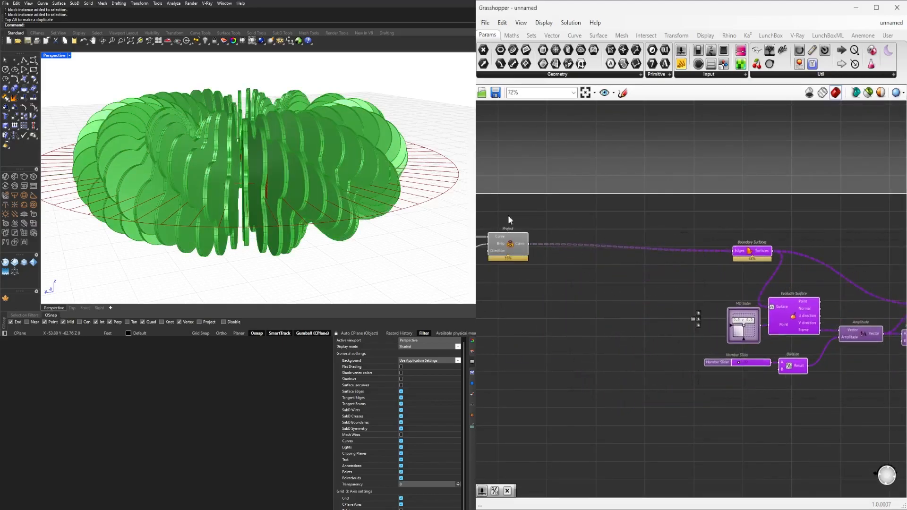
{"action": "left_click", "coordinate": [604, 279]}
{"action": "double_click", "coordinate": [604, 279]}
{"action": "type", "text": "loft"}
{"action": "key", "text": "Return"}
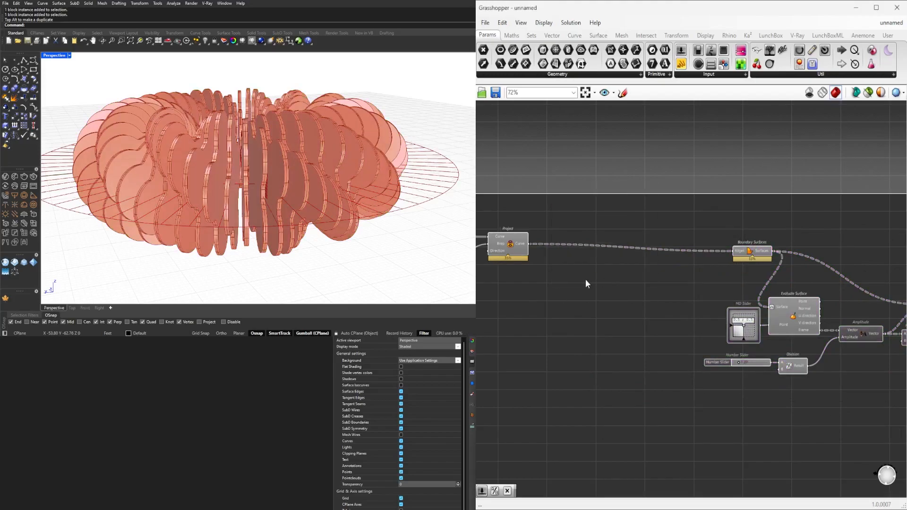
- Add an Offset Curve component after Project and connect the projected curves to its Curve input
{"action": "double_click", "coordinate": [585, 279]}
{"action": "type", "text": "of"}
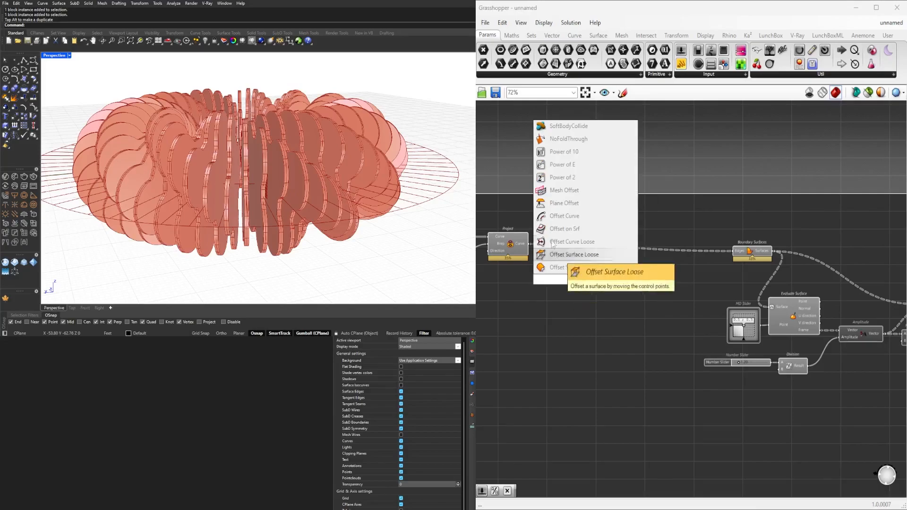
{"action": "left_click", "coordinate": [543, 217]}
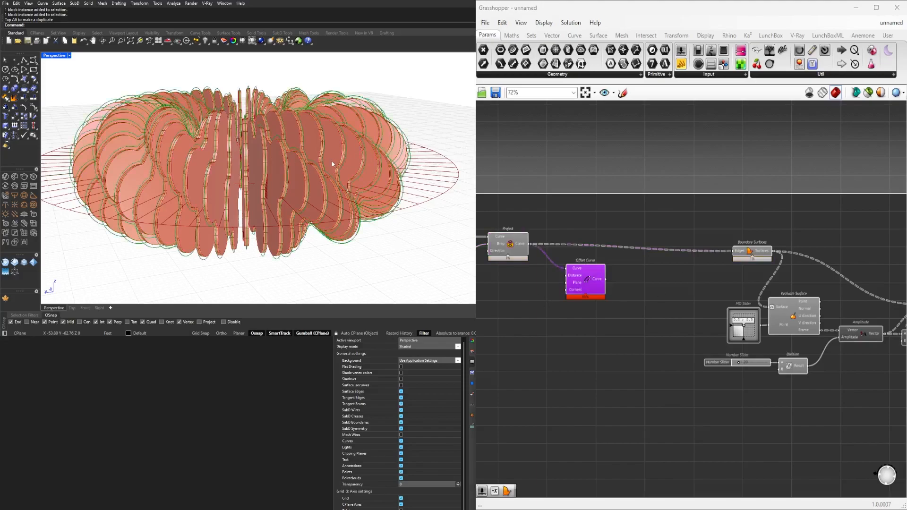
{"action": "scroll", "coordinate": [332, 165], "scroll_direction": "up", "scroll_amount": 2}
{"action": "right_click_drag", "start_coordinate": [330, 168], "coordinate": [380, 179]}
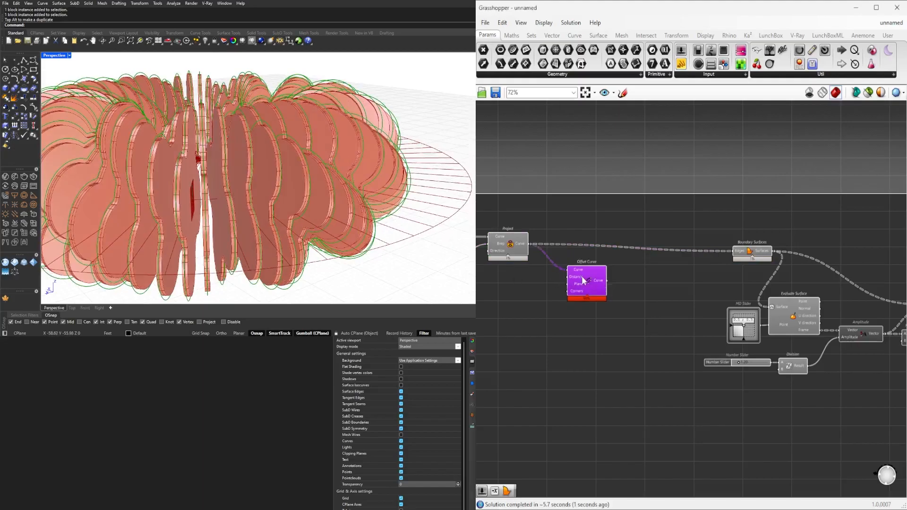
- Add a Negative component and feed its result into Offset Curve's Distance input
{"action": "right_click_drag", "start_coordinate": [518, 300], "coordinate": [547, 296]}
{"action": "scroll", "coordinate": [548, 296], "scroll_direction": "up", "scroll_amount": 3}
{"action": "double_click", "coordinate": [554, 287]}
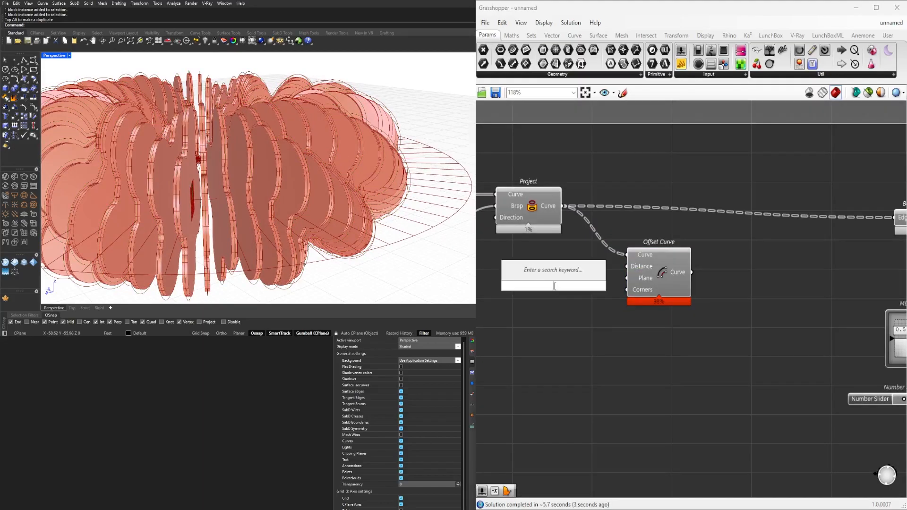
{"action": "mouse_move", "coordinate": [417, 144]}
{"action": "right_mouse_down"}
{"action": "mouse_move", "coordinate": [442, 119]}
{"action": "mouse_move", "coordinate": [404, 162]}
{"action": "mouse_move", "coordinate": [418, 156]}
{"action": "right_mouse_up"}
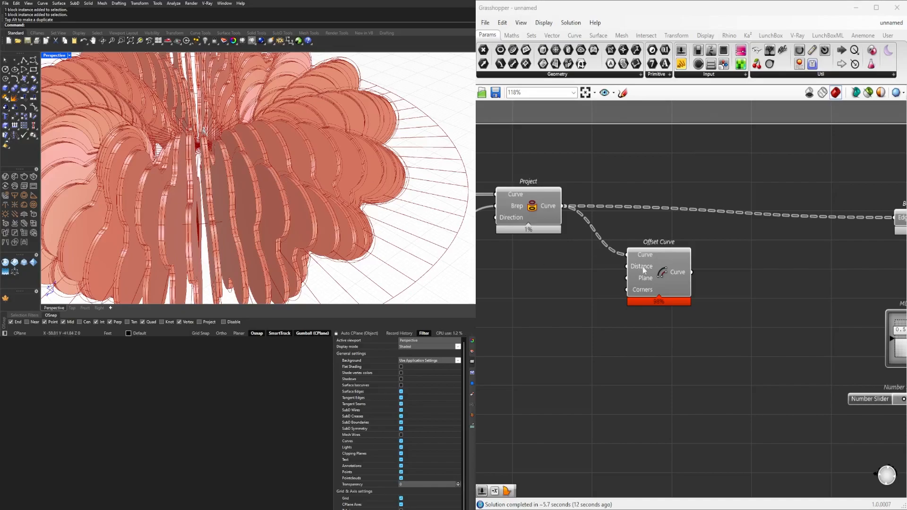
{"action": "double_click", "coordinate": [543, 292]}
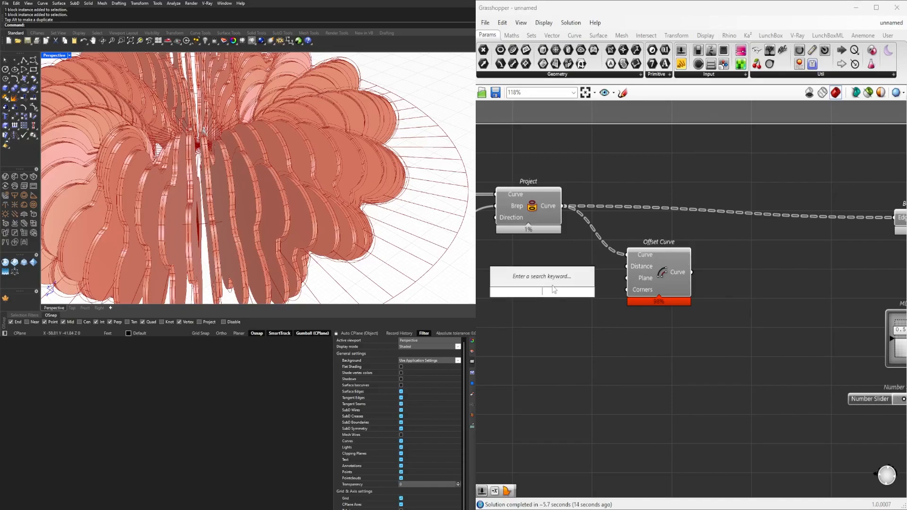
{"action": "type", "text": "neg"}
{"action": "left_click", "coordinate": [552, 279]}
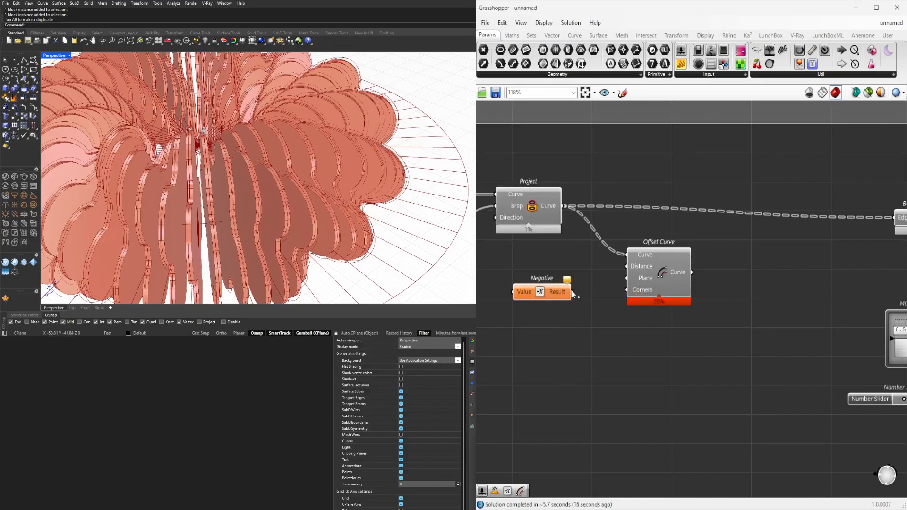
{"action": "left_click_drag", "start_coordinate": [621, 270], "coordinate": [625, 268]}
- Reposition the new Negative and Offset Curve components neatly below the Project component
{"action": "left_click_drag", "start_coordinate": [549, 294], "coordinate": [537, 261]}
{"action": "left_click", "coordinate": [636, 298]}
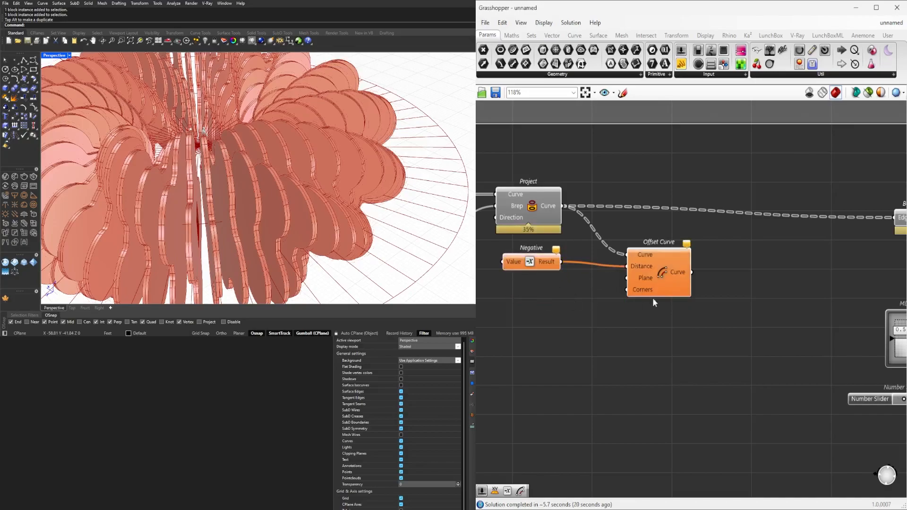
{"action": "left_click_drag", "start_coordinate": [650, 267], "coordinate": [653, 263]}
{"action": "right_click_drag", "start_coordinate": [549, 278], "coordinate": [612, 272]}
{"action": "left_click_drag", "start_coordinate": [608, 253], "coordinate": [637, 270]}
- Add a number slider set to 1.50 and connect it to the Value input of the Negative feeding Offset Curve
{"action": "left_click", "coordinate": [597, 316]}
{"action": "double_click", "coordinate": [513, 312]}
{"action": "type", "text": "1.50"}
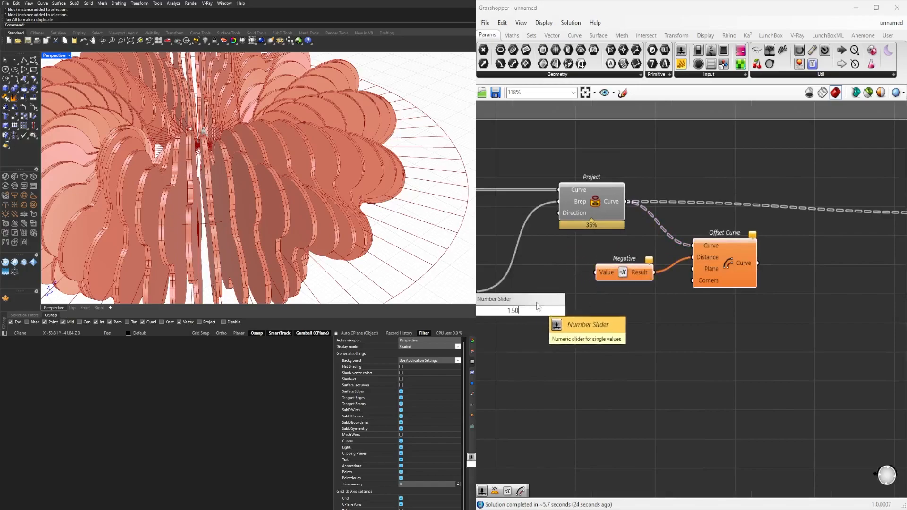
{"action": "key", "text": "Return"}
{"action": "left_click_drag", "start_coordinate": [568, 311], "coordinate": [595, 273]}
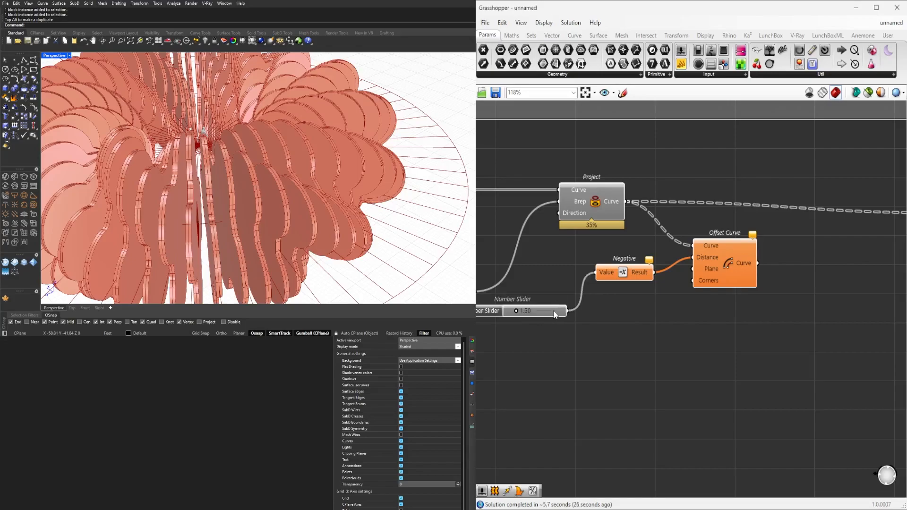
- Align the number slider with the Negative component and preview the Offset Curve result against the Project curves
{"action": "left_click_drag", "start_coordinate": [550, 307], "coordinate": [563, 274]}
{"action": "left_click", "coordinate": [726, 264]}
{"action": "scroll", "coordinate": [255, 154], "scroll_direction": "down", "scroll_amount": 4}
{"action": "right_click_drag", "start_coordinate": [255, 154], "coordinate": [256, 171]}
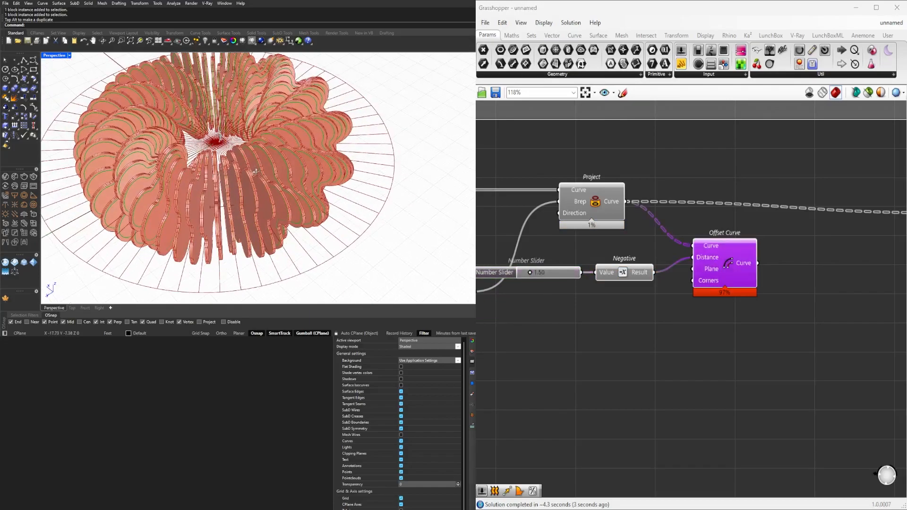
{"action": "right_click_drag", "start_coordinate": [637, 246], "coordinate": [653, 248]}
{"action": "left_click", "coordinate": [629, 200]}
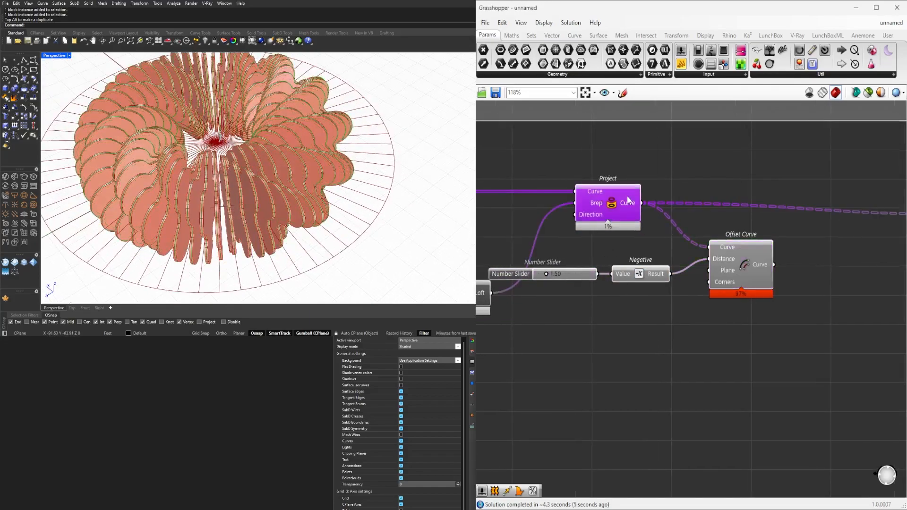
{"action": "left_click", "coordinate": [750, 251], "text": "shift"}
- Set the number slider feeding Divide Curve's Count input for the radial lines to 30
{"action": "scroll", "coordinate": [638, 359], "scroll_direction": "down", "scroll_amount": 3}
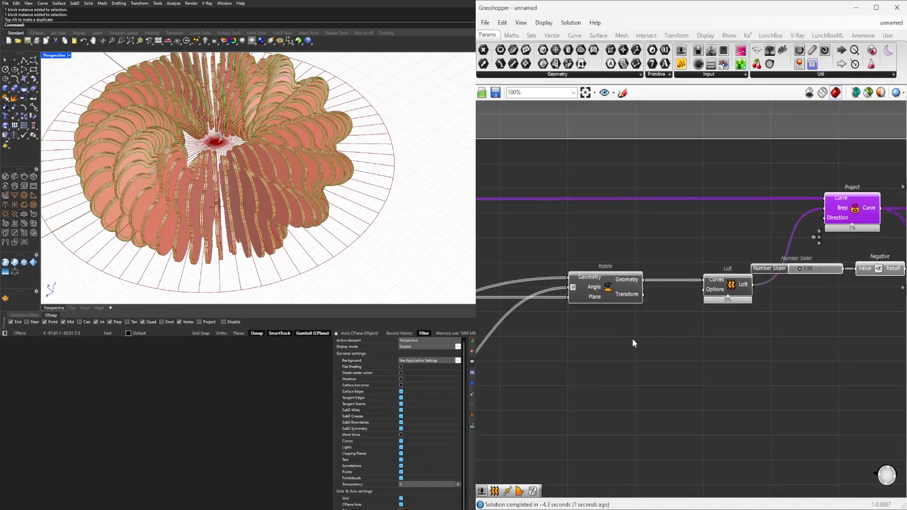
{"action": "scroll", "coordinate": [596, 351], "scroll_direction": "up", "scroll_amount": 5}
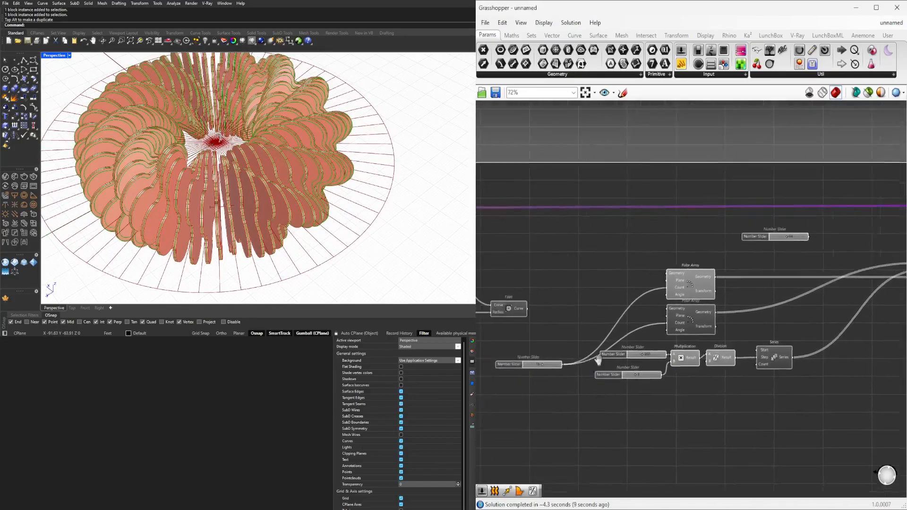
{"action": "scroll", "coordinate": [596, 350], "scroll_direction": "down", "scroll_amount": 6}
{"action": "right_click_drag", "start_coordinate": [515, 255], "coordinate": [723, 263]}
{"action": "scroll", "coordinate": [578, 246], "scroll_direction": "up", "scroll_amount": 4}
{"action": "right_click_drag", "start_coordinate": [520, 219], "coordinate": [656, 231]}
{"action": "scroll", "coordinate": [656, 234], "scroll_direction": "up", "scroll_amount": 3}
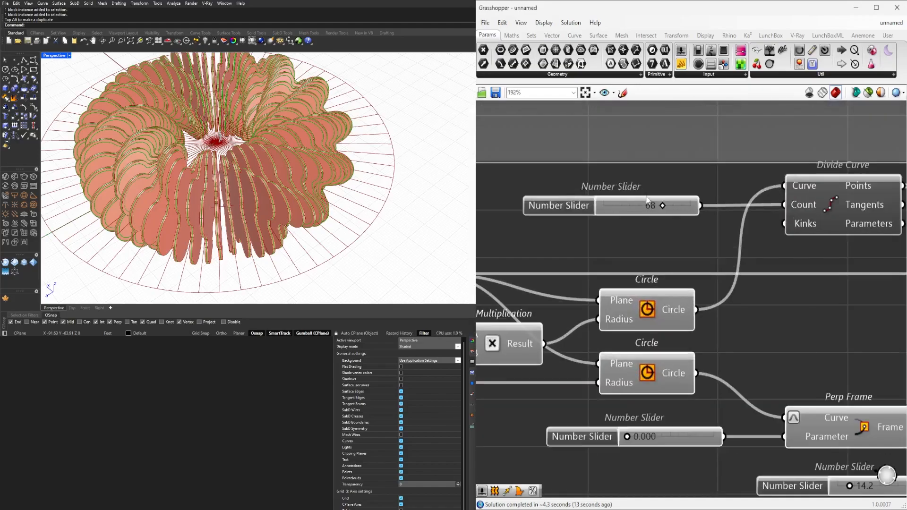
{"action": "double_click", "coordinate": [645, 215]}
{"action": "type", "text": "30"}
{"action": "key", "text": "Return"}
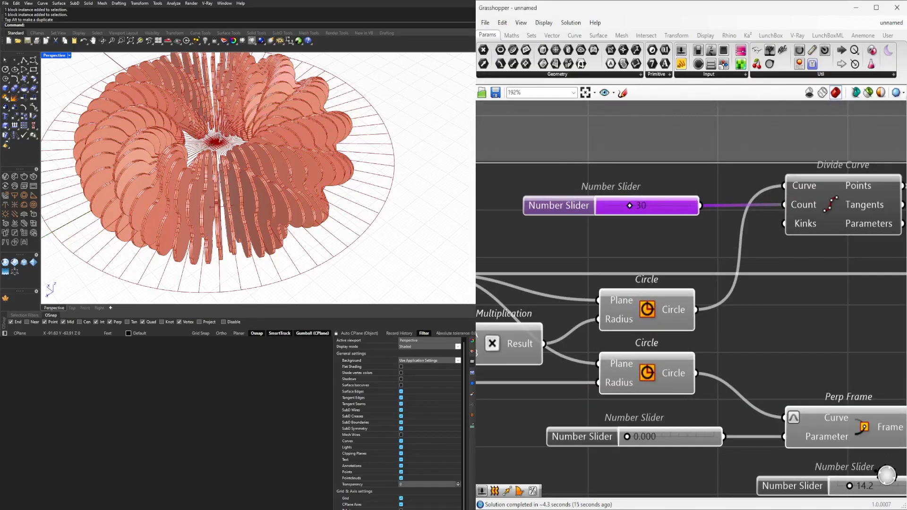
- Shift the components from Evaluate Surface through Extrude up toward the Boundary Surfaces row
{"action": "scroll", "coordinate": [575, 213], "scroll_direction": "down", "scroll_amount": 8}
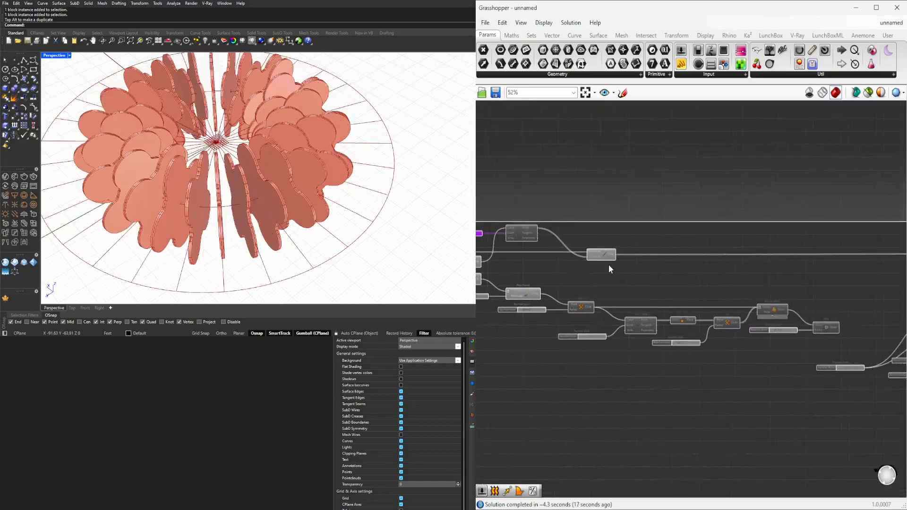
{"action": "right_click_drag", "start_coordinate": [333, 451], "coordinate": [397, 380]}
{"action": "right_click_drag", "start_coordinate": [754, 247], "coordinate": [567, 251]}
{"action": "right_click_drag", "start_coordinate": [820, 333], "coordinate": [771, 332]}
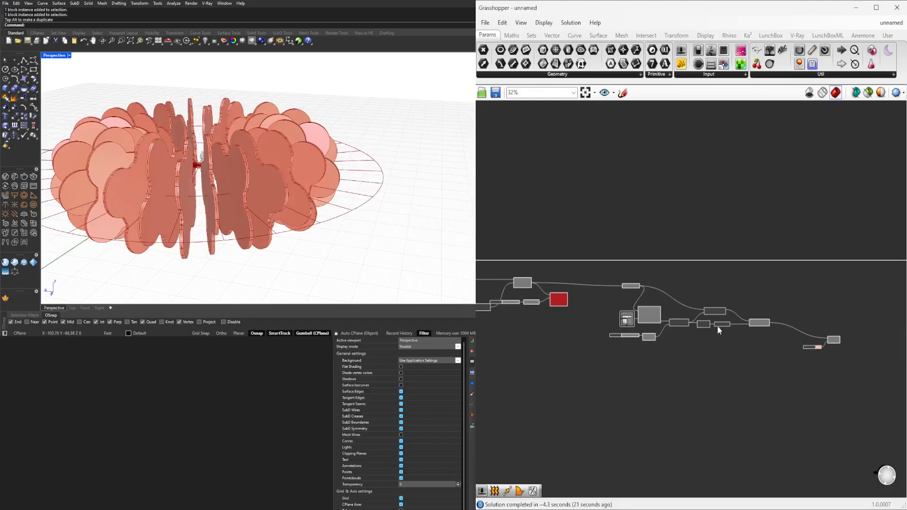
{"action": "left_click_drag", "start_coordinate": [793, 345], "coordinate": [632, 297]}
{"action": "scroll", "coordinate": [713, 299], "scroll_direction": "up", "scroll_amount": 4}
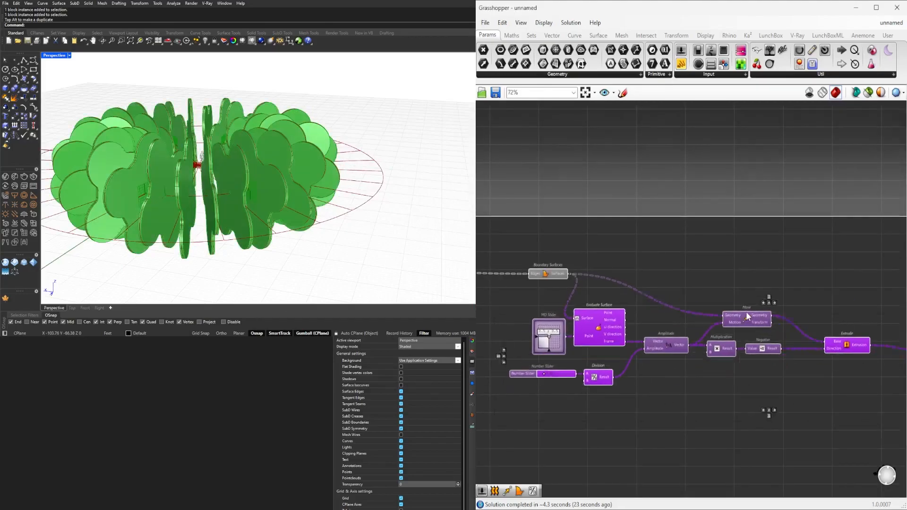
{"action": "left_click", "coordinate": [798, 294]}
{"action": "right_click_drag", "start_coordinate": [799, 294], "coordinate": [685, 283]}
- Raise the Move component level with Boundary Surfaces and tidy the Extrude end of the chain
{"action": "scroll", "coordinate": [664, 291], "scroll_direction": "down", "scroll_amount": 1}
{"action": "left_click_drag", "start_coordinate": [660, 290], "coordinate": [656, 268]}
{"action": "left_click", "coordinate": [791, 327]}
{"action": "right_click_drag", "start_coordinate": [795, 328], "coordinate": [699, 322]}
{"action": "left_click_drag", "start_coordinate": [845, 376], "coordinate": [636, 270]}
{"action": "left_click", "coordinate": [629, 313]}
{"action": "scroll", "coordinate": [615, 255], "scroll_direction": "down", "scroll_amount": 3}
- Examine the projected rib curves that feed Offset Curve in the viewport
{"action": "right_click_drag", "start_coordinate": [615, 255], "coordinate": [818, 256]}
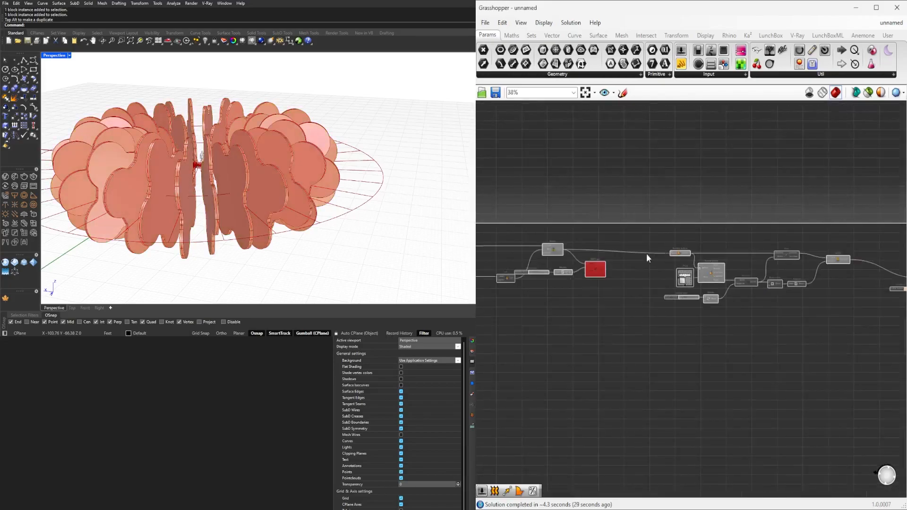
{"action": "scroll", "coordinate": [611, 256], "scroll_direction": "up", "scroll_amount": 6}
{"action": "right_click_drag", "start_coordinate": [600, 284], "coordinate": [766, 284]}
{"action": "left_click", "coordinate": [616, 243]}
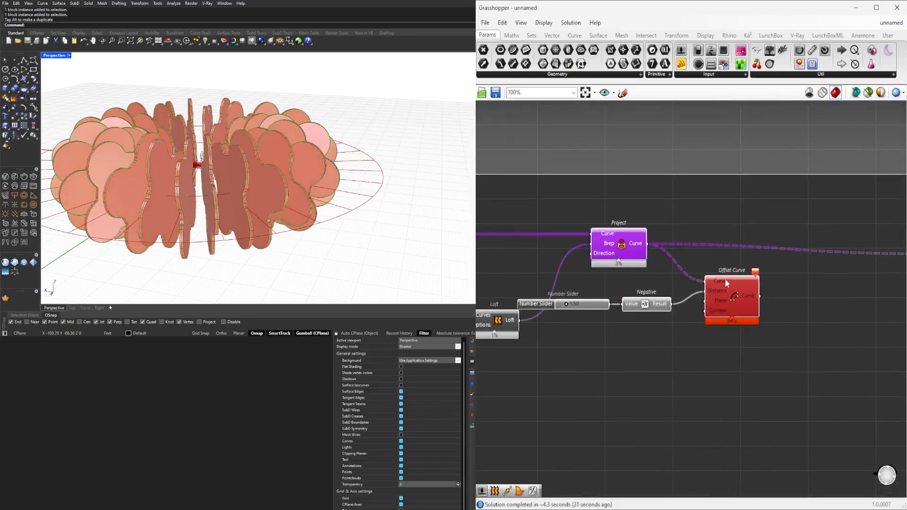
{"action": "scroll", "coordinate": [719, 277], "scroll_direction": "up", "scroll_amount": 2}
{"action": "left_click_drag", "start_coordinate": [661, 339], "coordinate": [543, 292]}
{"action": "scroll", "coordinate": [627, 299], "scroll_direction": "up", "scroll_amount": 2}
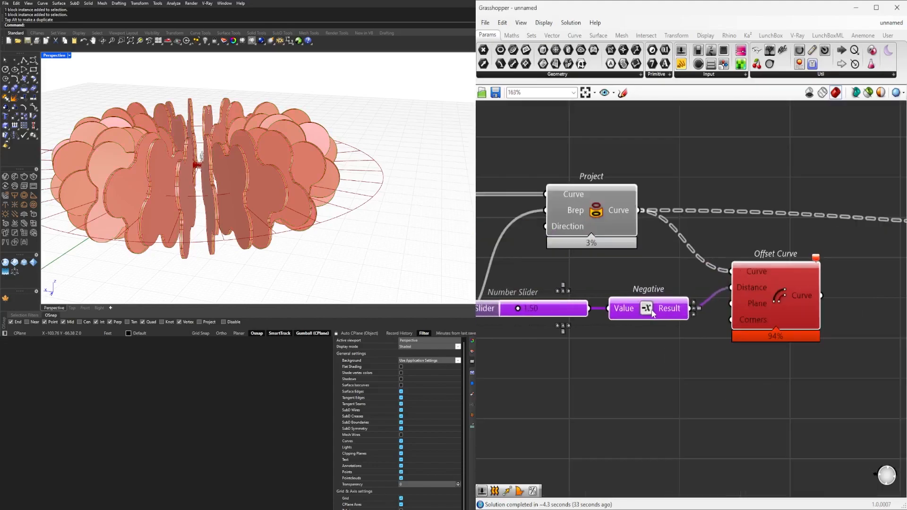
{"action": "left_click", "coordinate": [585, 211]}
{"action": "right_click_drag", "start_coordinate": [205, 137], "coordinate": [202, 186]}
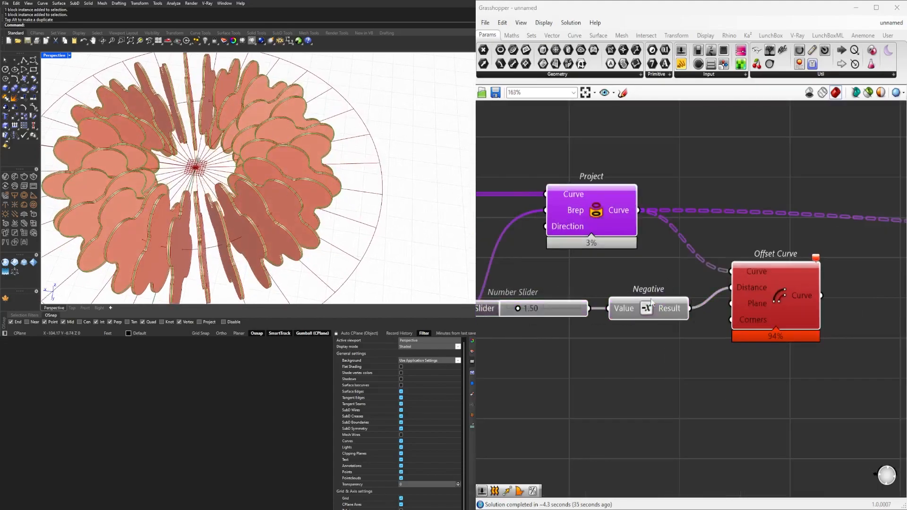
- Set the number slider feeding the Negative for Offset Curve's Distance to 2.00
{"action": "scroll", "coordinate": [593, 324], "scroll_direction": "up", "scroll_amount": 2}
{"action": "right_click_drag", "start_coordinate": [582, 323], "coordinate": [675, 316]}
{"action": "right_click_drag", "start_coordinate": [334, 215], "coordinate": [361, 173]}
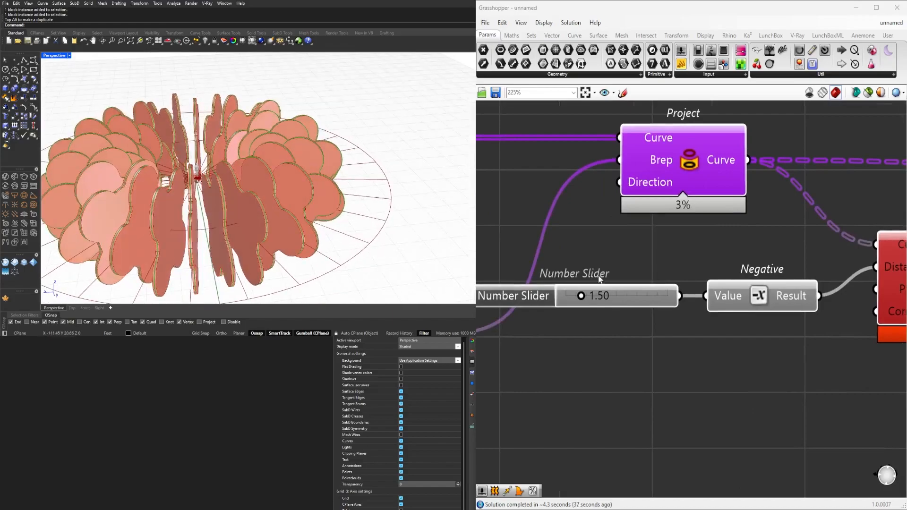
{"action": "scroll", "coordinate": [592, 278], "scroll_direction": "up", "scroll_amount": 2}
{"action": "double_click", "coordinate": [571, 312]}
{"action": "type", "text": "2"}
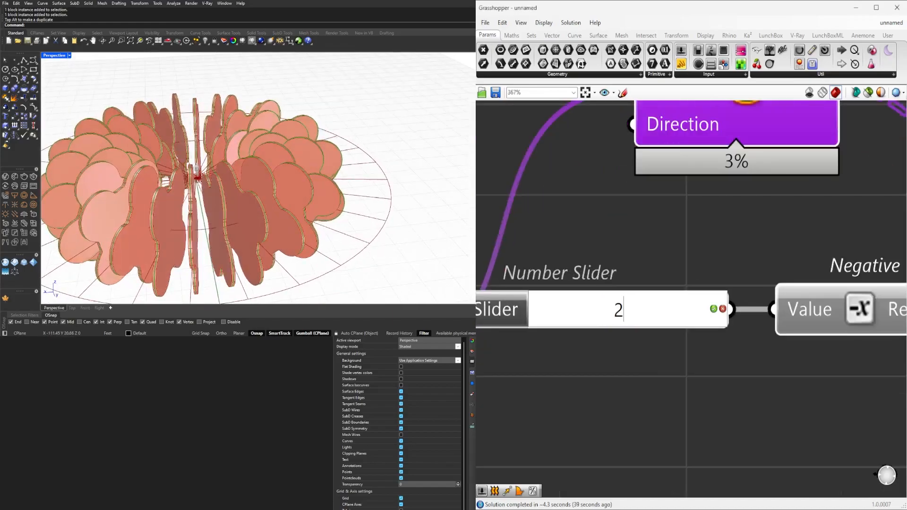
{"action": "key", "text": "Return"}
- Move the slider, Negative and Offset Curve together farther away from the Project component
{"action": "scroll", "coordinate": [704, 251], "scroll_direction": "down", "scroll_amount": 6}
{"action": "right_click_drag", "start_coordinate": [763, 259], "coordinate": [589, 274]}
{"action": "left_click_drag", "start_coordinate": [736, 365], "coordinate": [535, 277]}
{"action": "left_click_drag", "start_coordinate": [727, 291], "coordinate": [834, 314]}
{"action": "right_click_drag", "start_coordinate": [236, 161], "coordinate": [58, 272]}
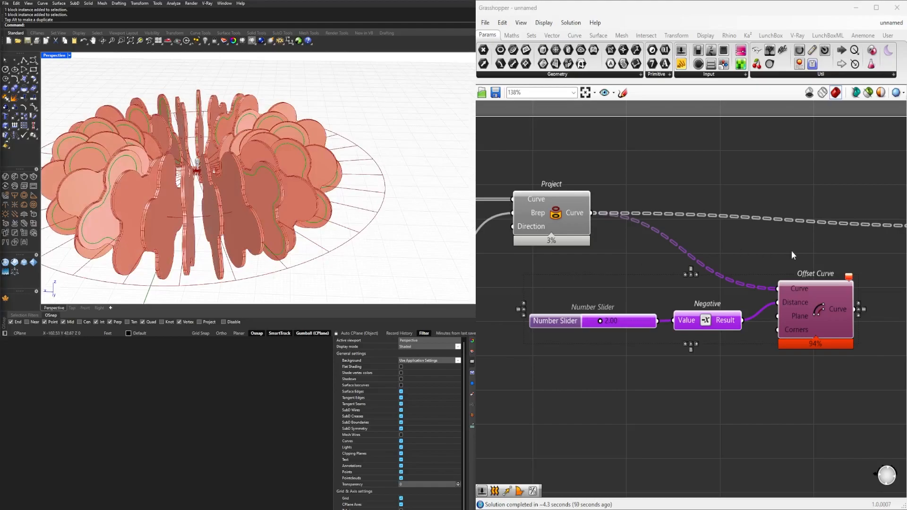
- Preview the radial Line output and the Project output to compare their geometry in the viewport
{"action": "scroll", "coordinate": [784, 255], "scroll_direction": "down", "scroll_amount": 7}
{"action": "right_click_drag", "start_coordinate": [671, 243], "coordinate": [780, 248]}
{"action": "scroll", "coordinate": [517, 245], "scroll_direction": "up", "scroll_amount": 4}
{"action": "right_click_drag", "start_coordinate": [516, 246], "coordinate": [889, 249]}
{"action": "right_click_drag", "start_coordinate": [494, 229], "coordinate": [524, 229]}
{"action": "left_click", "coordinate": [623, 247]}
{"action": "right_click_drag", "start_coordinate": [600, 242], "coordinate": [722, 250]}
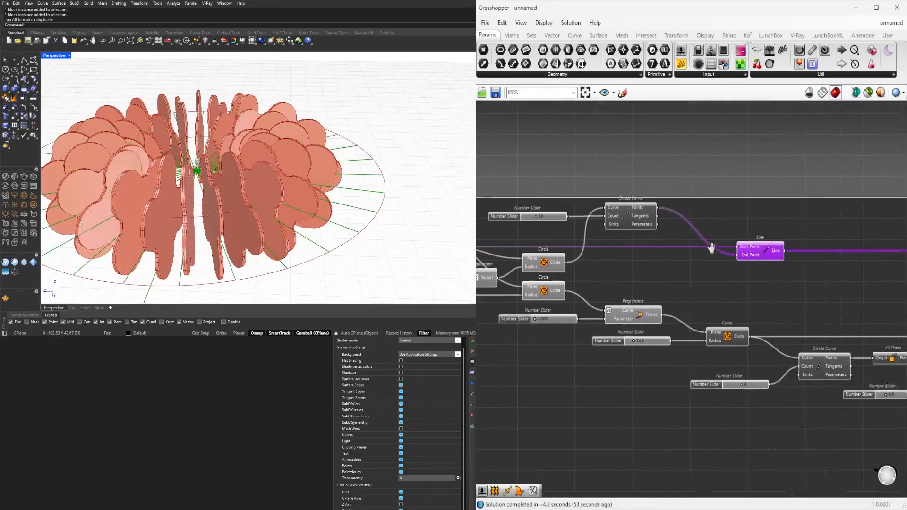
{"action": "scroll", "coordinate": [756, 250], "scroll_direction": "down", "scroll_amount": 4}
{"action": "scroll", "coordinate": [617, 259], "scroll_direction": "up", "scroll_amount": 8}
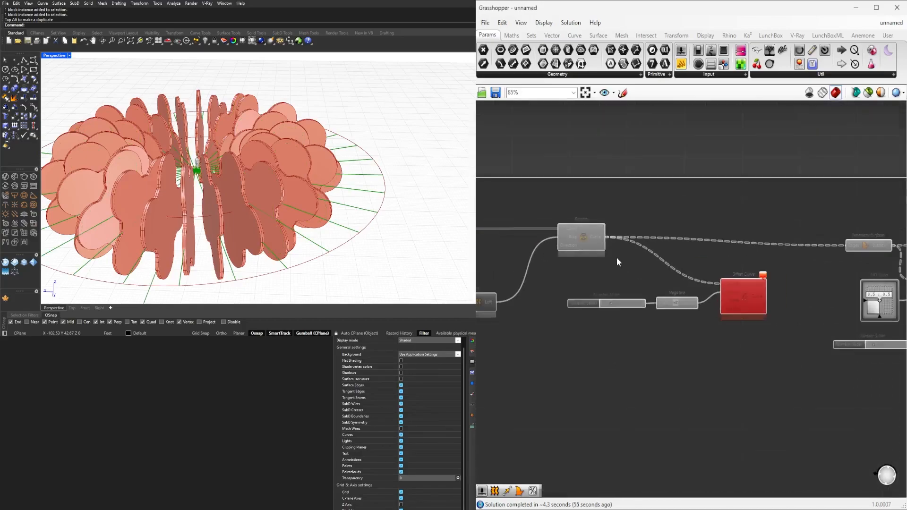
{"action": "left_click", "coordinate": [586, 240]}
{"action": "right_click_drag", "start_coordinate": [243, 151], "coordinate": [238, 178]}
{"action": "mouse_move", "coordinate": [302, 179]}
{"action": "right_mouse_down"}
{"action": "mouse_move", "coordinate": [297, 216]}
{"action": "mouse_move", "coordinate": [308, 175]}
{"action": "right_mouse_up"}
{"action": "right_click_drag", "start_coordinate": [622, 243], "coordinate": [692, 257]}
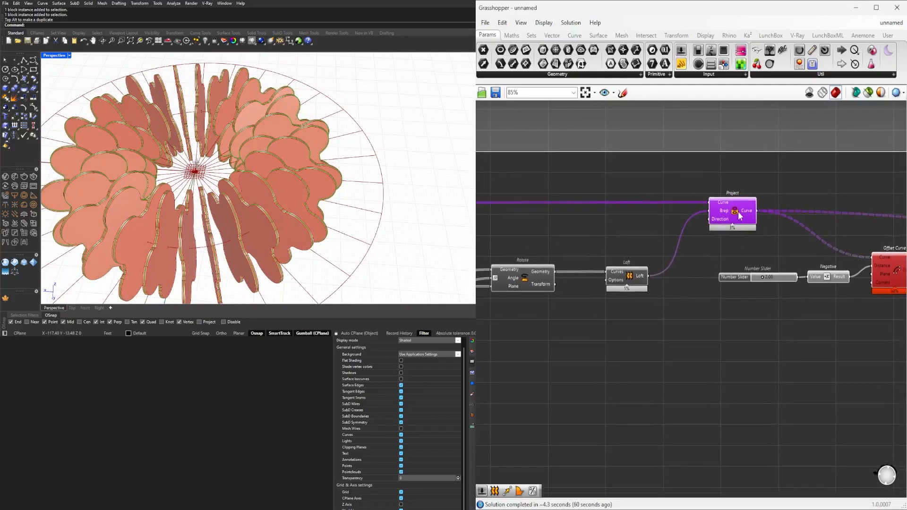
{"action": "right_click_drag", "start_coordinate": [850, 253], "coordinate": [706, 258]}
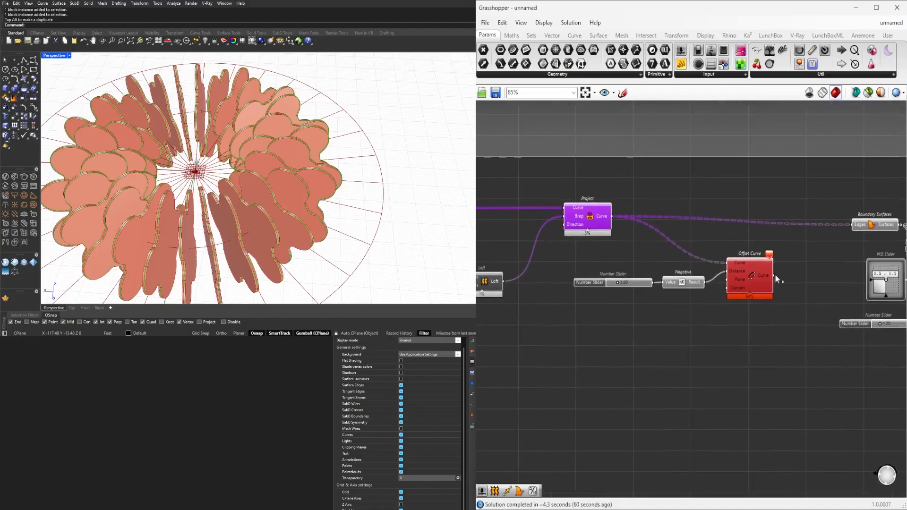
- Relocate the slider, Negative and Offset Curve group below the Amplitude and Multiplication components
{"action": "scroll", "coordinate": [639, 268], "scroll_direction": "down", "scroll_amount": 3}
{"action": "right_click_drag", "start_coordinate": [544, 258], "coordinate": [658, 262]}
{"action": "scroll", "coordinate": [672, 288], "scroll_direction": "up", "scroll_amount": 3}
{"action": "scroll", "coordinate": [650, 326], "scroll_direction": "down", "scroll_amount": 1}
{"action": "right_click_drag", "start_coordinate": [564, 373], "coordinate": [815, 316]}
{"action": "right_click_drag", "start_coordinate": [864, 294], "coordinate": [624, 297]}
{"action": "right_click_drag", "start_coordinate": [798, 243], "coordinate": [499, 288]}
{"action": "right_click_drag", "start_coordinate": [745, 287], "coordinate": [544, 288]}
{"action": "scroll", "coordinate": [602, 306], "scroll_direction": "down", "scroll_amount": 1}
{"action": "right_click_drag", "start_coordinate": [602, 306], "coordinate": [669, 272]}
{"action": "left_click_drag", "start_coordinate": [671, 278], "coordinate": [503, 223]}
{"action": "left_click_drag", "start_coordinate": [652, 242], "coordinate": [856, 302]}
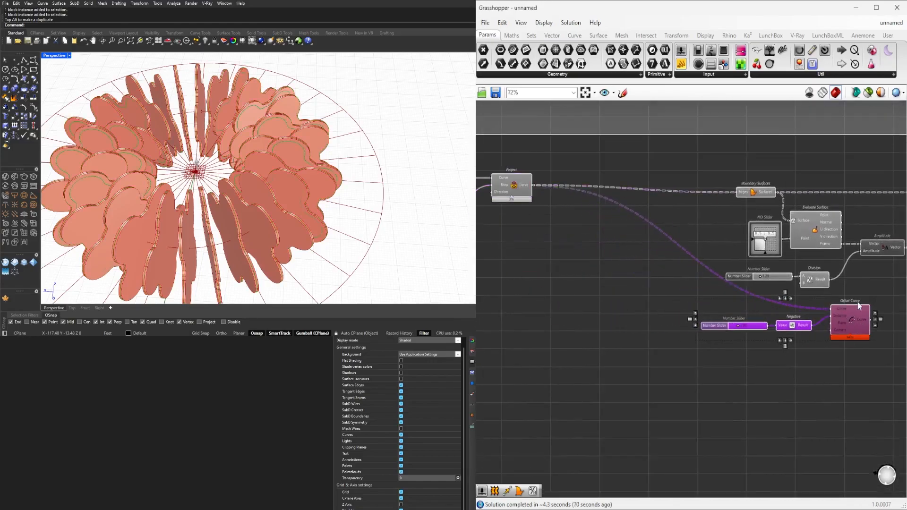
{"action": "right_click_drag", "start_coordinate": [856, 302], "coordinate": [686, 317]}
{"action": "left_click_drag", "start_coordinate": [688, 321], "coordinate": [827, 325]}
{"action": "left_click", "coordinate": [723, 265]}
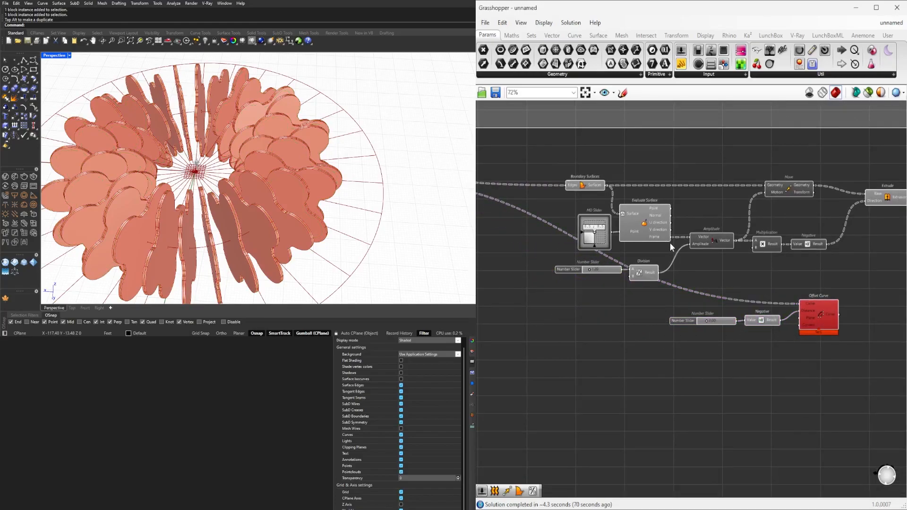
- Connect Evaluate Surface's Frame output to Offset Curve's Plane input and preview the offset curves
{"action": "left_click_drag", "start_coordinate": [671, 238], "coordinate": [802, 325]}
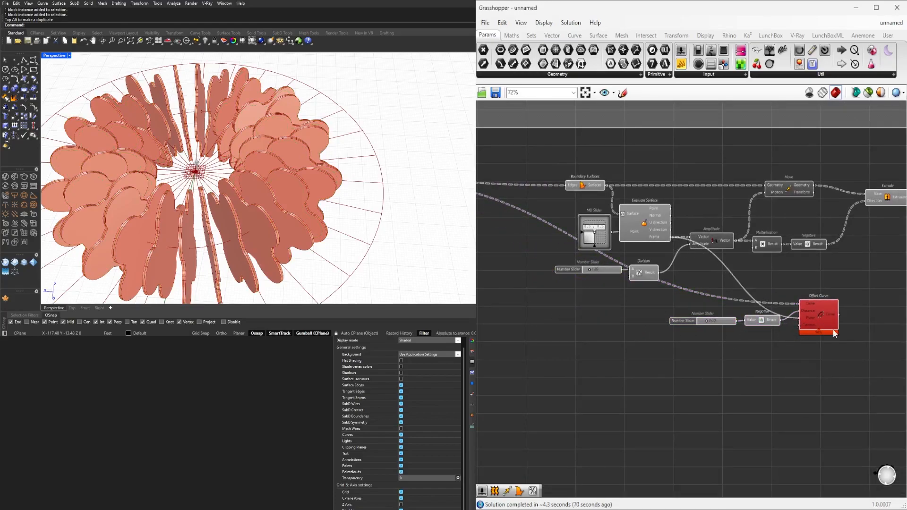
{"action": "left_click", "coordinate": [827, 311]}
{"action": "right_click_drag", "start_coordinate": [284, 191], "coordinate": [301, 144]}
{"action": "left_click", "coordinate": [710, 378]}
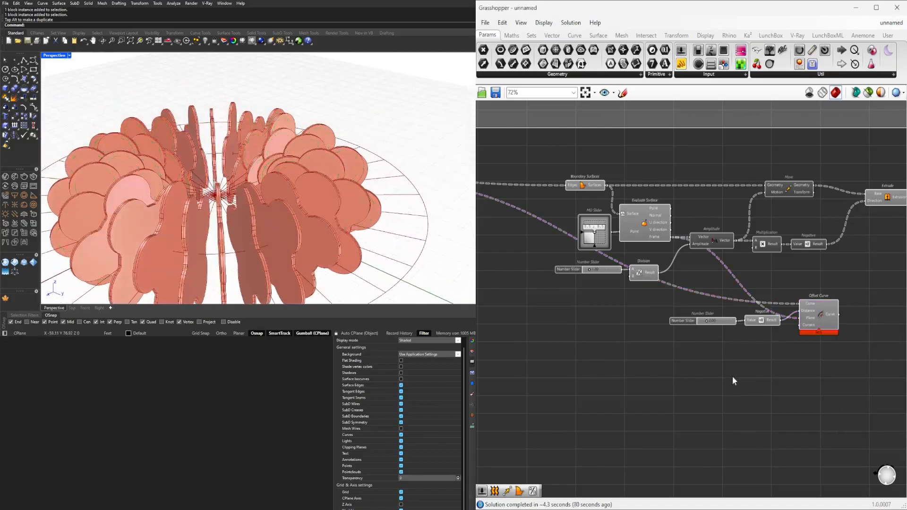
- Shift the slider and its Negative component slightly down and away from Offset Curve
{"action": "right_click_drag", "start_coordinate": [710, 378], "coordinate": [658, 376]}
{"action": "scroll", "coordinate": [692, 323], "scroll_direction": "up", "scroll_amount": 3}
{"action": "left_click_drag", "start_coordinate": [754, 345], "coordinate": [599, 312]}
{"action": "left_click_drag", "start_coordinate": [718, 322], "coordinate": [700, 341]}
{"action": "left_click", "coordinate": [756, 312]}
{"action": "right_click_drag", "start_coordinate": [757, 310], "coordinate": [626, 323]}
- Set the wire display of Offset Curve's Curve and Plane inputs to hidden
{"action": "right_click", "coordinate": [672, 304]}
{"action": "mouse_move", "coordinate": [716, 333]}
{"action": "left_click", "coordinate": [792, 357]}
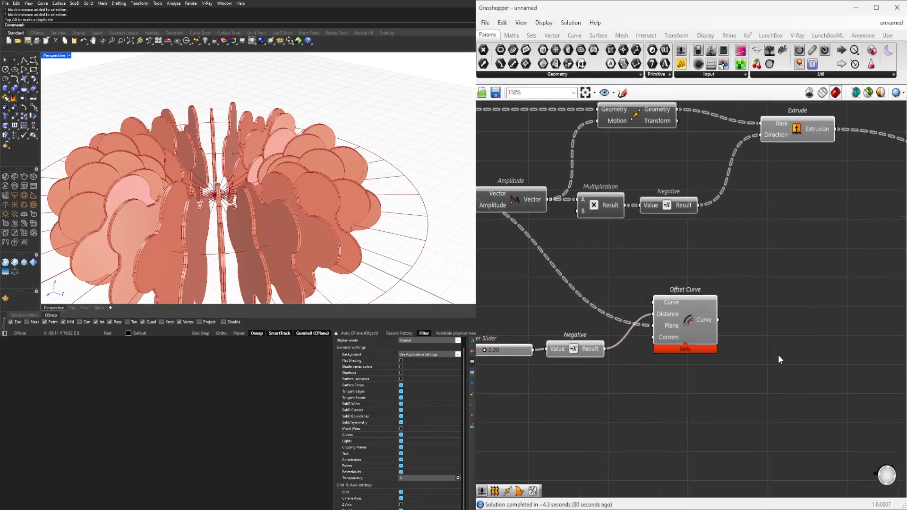
{"action": "right_click", "coordinate": [660, 331]}
{"action": "mouse_move", "coordinate": [699, 348]}
{"action": "left_click", "coordinate": [780, 373]}
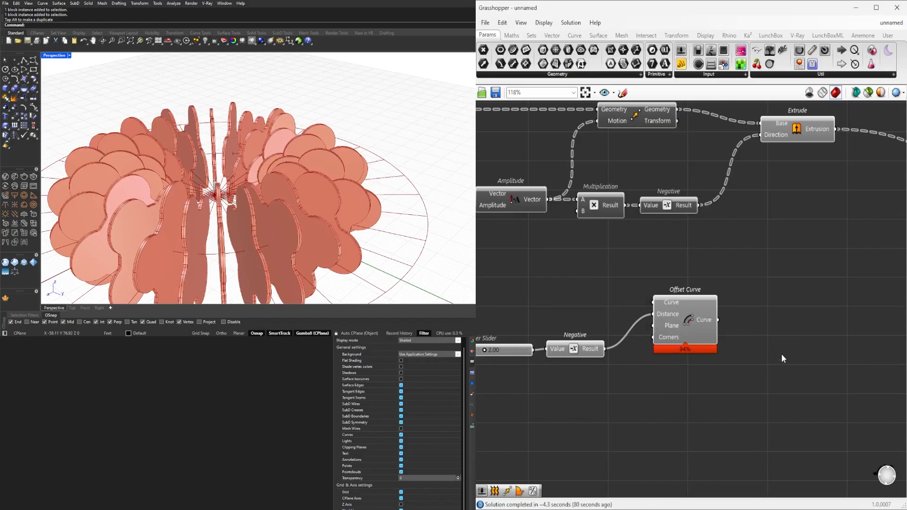
- Align Offset Curve's Distance input with Negative and move the whole offset group farther below the extrusion chain
{"action": "scroll", "coordinate": [716, 328], "scroll_direction": "down", "scroll_amount": 3}
{"action": "left_click_drag", "start_coordinate": [716, 329], "coordinate": [700, 348]}
{"action": "left_click", "coordinate": [767, 370]}
{"action": "left_click_drag", "start_coordinate": [794, 385], "coordinate": [519, 304]}
{"action": "left_click_drag", "start_coordinate": [700, 350], "coordinate": [659, 370]}
{"action": "left_click", "coordinate": [642, 353]}
- Duplicate the slider, Negative and Offset Curve group directly above the original
{"action": "scroll", "coordinate": [643, 353], "scroll_direction": "up", "scroll_amount": 3}
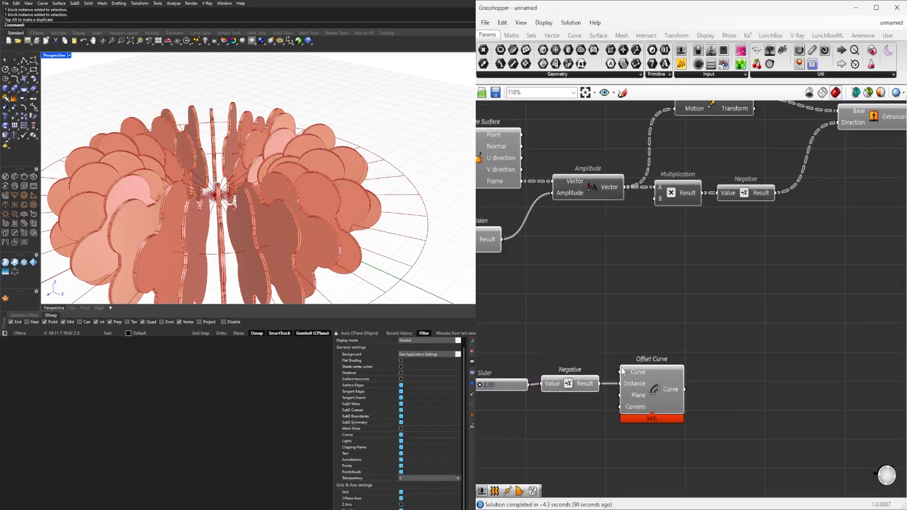
{"action": "right_click_drag", "start_coordinate": [639, 327], "coordinate": [717, 271]}
{"action": "left_click_drag", "start_coordinate": [754, 292], "coordinate": [577, 382]}
{"action": "left_click", "coordinate": [717, 263]}
{"action": "left_click_drag", "start_coordinate": [719, 258], "coordinate": [685, 207]}
{"action": "left_click_drag", "start_coordinate": [647, 245], "coordinate": [647, 245], "text": "alt"}
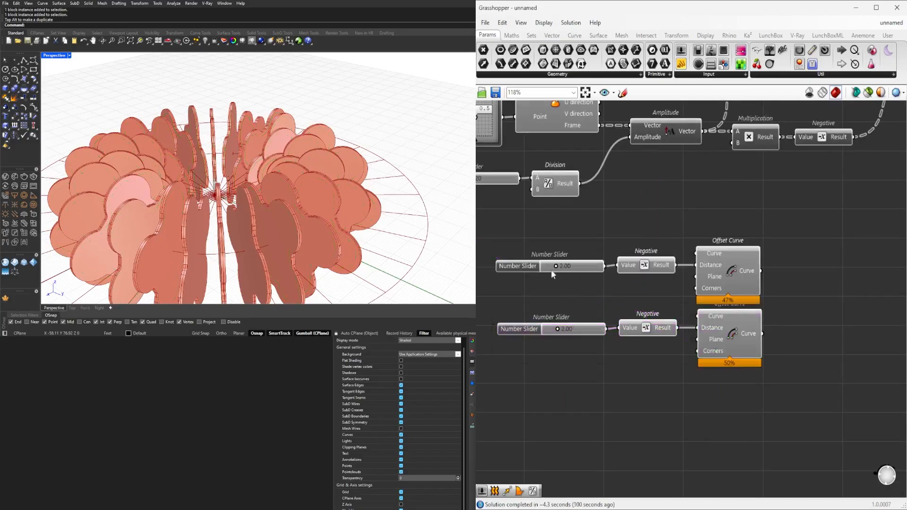
- Set the duplicated group's number slider to 0.00 and preview its Offset Curve result
{"action": "left_click", "coordinate": [557, 266]}
{"action": "left_click_drag", "start_coordinate": [557, 266], "coordinate": [546, 266]}
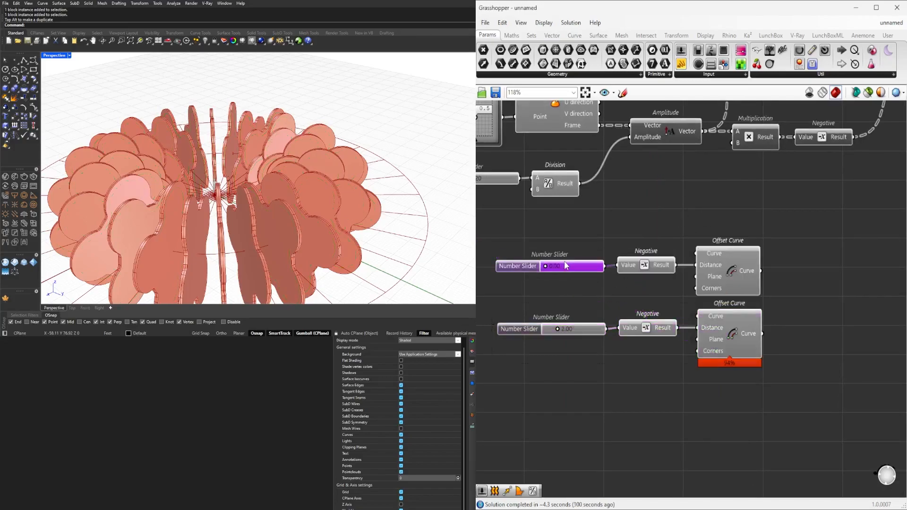
{"action": "left_click", "coordinate": [752, 279]}
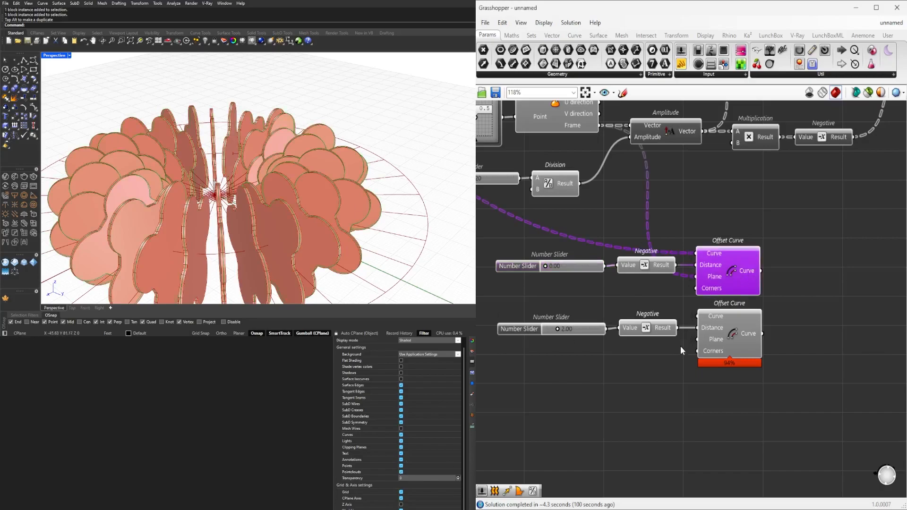
- Add a Boundary Surfaces component and connect both Offset Curve outputs to its Edges input
{"action": "right_click_drag", "start_coordinate": [724, 332], "coordinate": [662, 341]}
{"action": "double_click", "coordinate": [802, 309]}
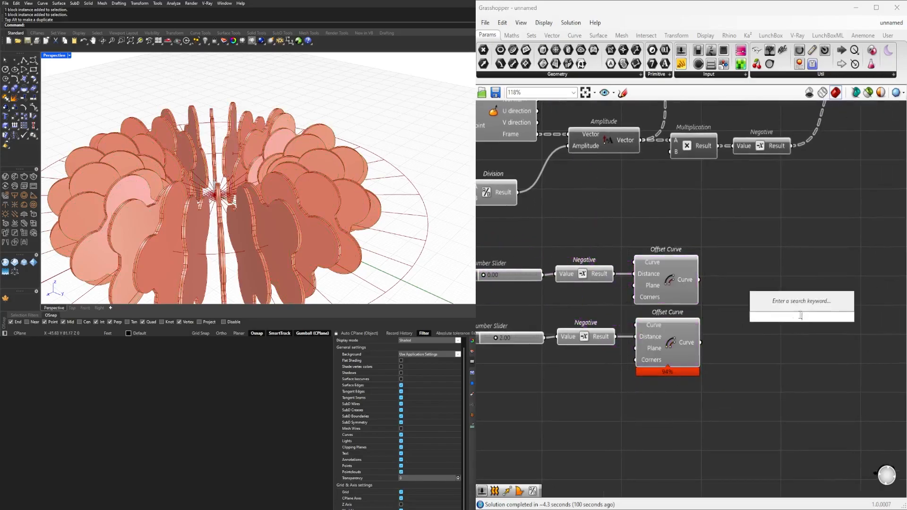
{"action": "type", "text": "bou"}
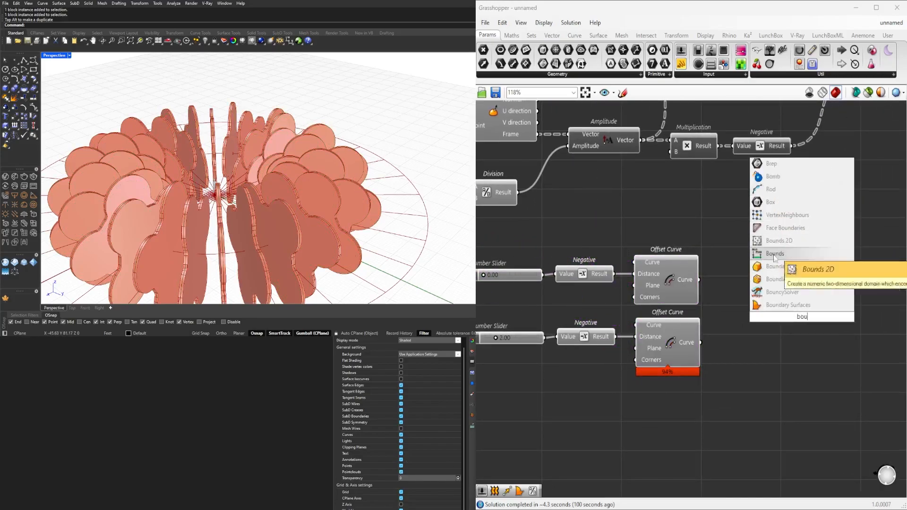
{"action": "left_click", "coordinate": [776, 306]}
{"action": "mouse_move", "coordinate": [771, 333]}
{"action": "left_mouse_down"}
{"action": "mouse_move", "coordinate": [775, 319]}
{"action": "mouse_move", "coordinate": [755, 317]}
{"action": "mouse_move", "coordinate": [767, 317]}
{"action": "left_mouse_up"}
{"action": "scroll", "coordinate": [767, 318], "scroll_direction": "down", "scroll_amount": 3}
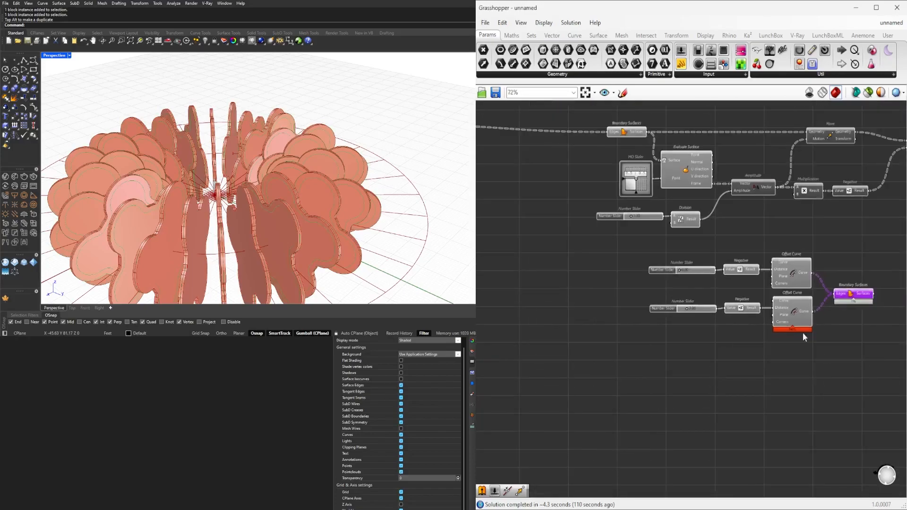
- Disconnect the original Extrude output from Custom Preview's Geometry input and turn off that Extrude's own preview
{"action": "right_click_drag", "start_coordinate": [893, 154], "coordinate": [724, 212]}
{"action": "right_click_drag", "start_coordinate": [850, 232], "coordinate": [720, 236]}
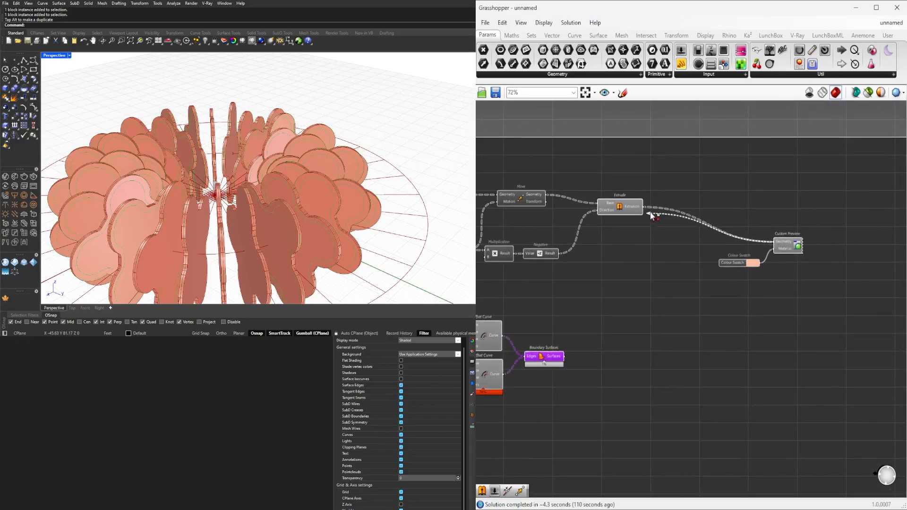
{"action": "right_click_drag", "start_coordinate": [596, 356], "coordinate": [708, 309]}
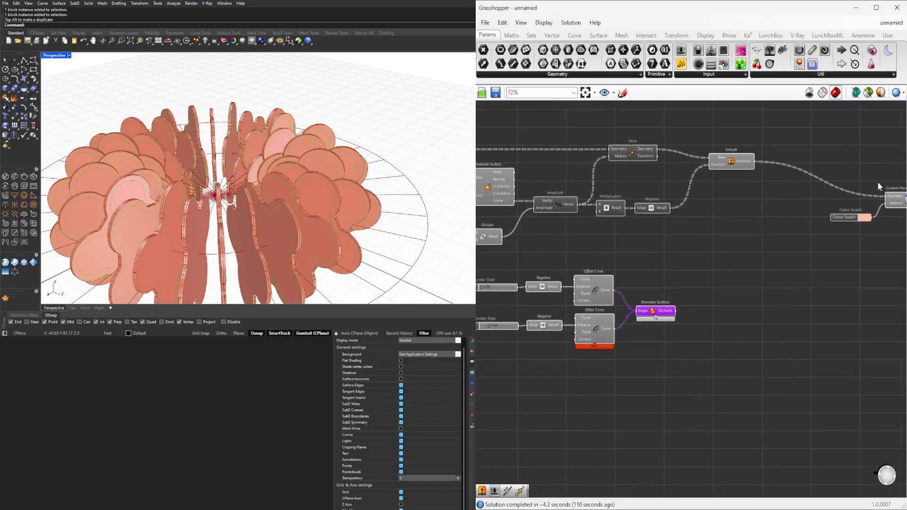
{"action": "right_click_drag", "start_coordinate": [882, 187], "coordinate": [822, 203]}
{"action": "left_click_drag", "start_coordinate": [695, 184], "coordinate": [695, 183], "text": "ctrl"}
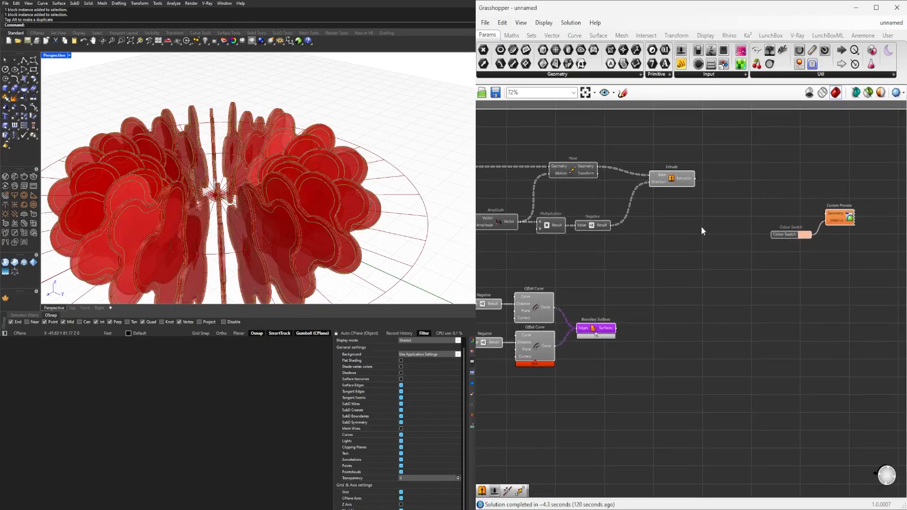
{"action": "left_click_drag", "start_coordinate": [699, 226], "coordinate": [653, 151]}
{"action": "middle_click", "coordinate": [653, 152]}
{"action": "left_click", "coordinate": [679, 124]}
- Turn off the preview of the original extrusion chain, from Boundary Surfaces and Evaluate Surface through Move and Extrude
{"action": "right_click_drag", "start_coordinate": [646, 278], "coordinate": [755, 290]}
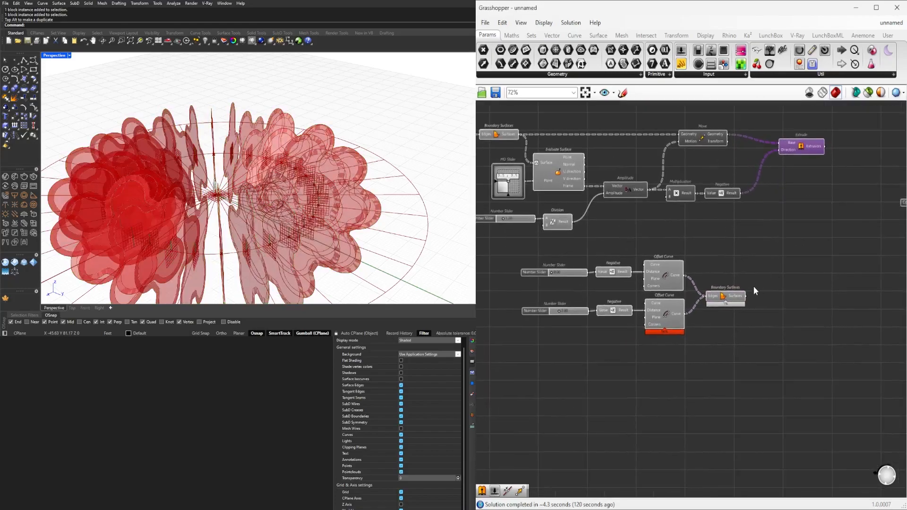
{"action": "scroll", "coordinate": [838, 245], "scroll_direction": "down", "scroll_amount": 3}
{"action": "left_click_drag", "start_coordinate": [850, 263], "coordinate": [562, 177]}
{"action": "middle_click", "coordinate": [563, 178]}
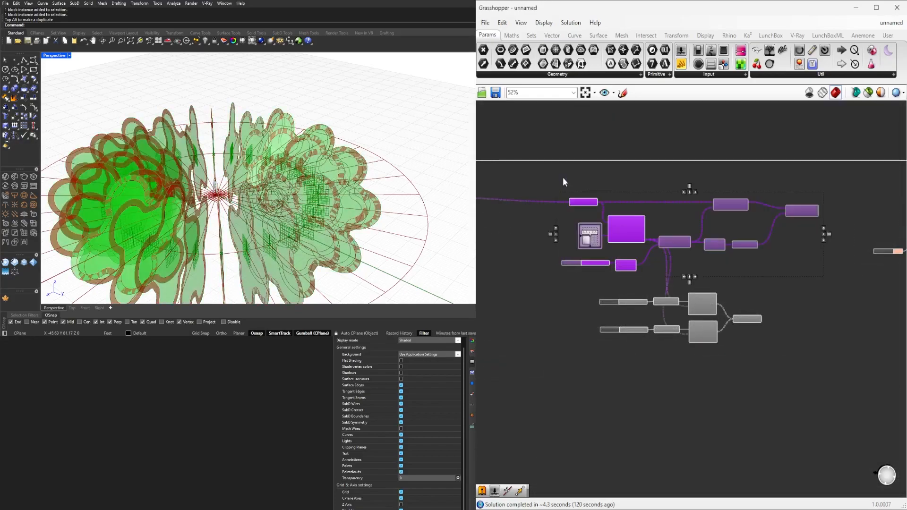
{"action": "left_click", "coordinate": [594, 147]}
{"action": "scroll", "coordinate": [758, 319], "scroll_direction": "up", "scroll_amount": 2}
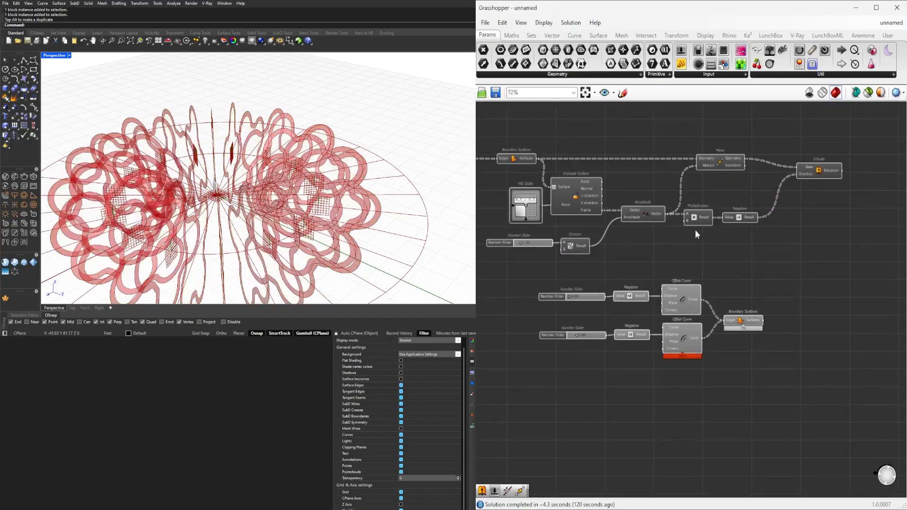
- Highlight the offset Boundary Surfaces result and set the lower offset distance slider to 3.00
{"action": "left_click", "coordinate": [754, 326]}
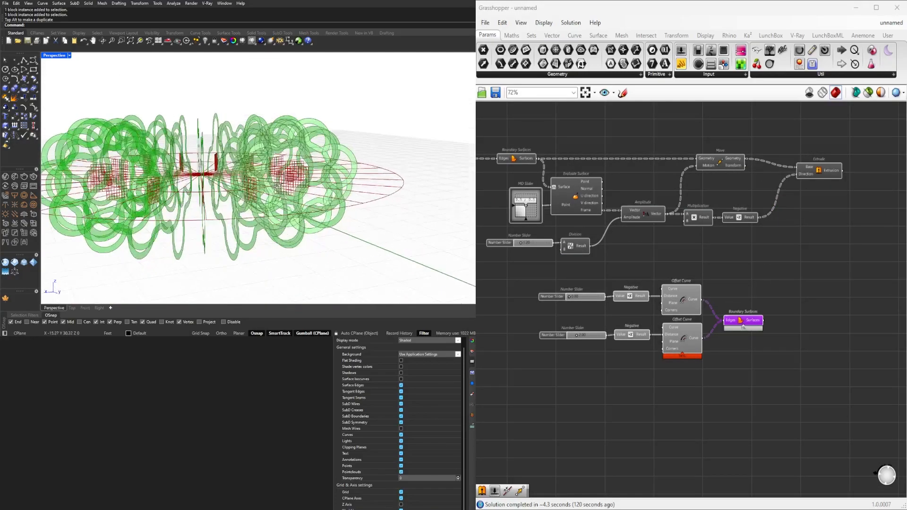
{"action": "scroll", "coordinate": [571, 329], "scroll_direction": "up", "scroll_amount": 5}
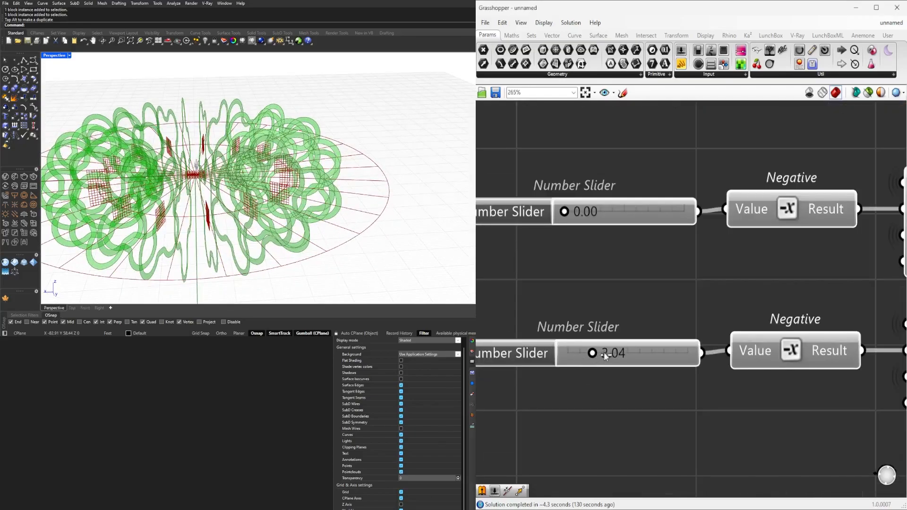
{"action": "left_click_drag", "start_coordinate": [597, 352], "coordinate": [610, 350]}
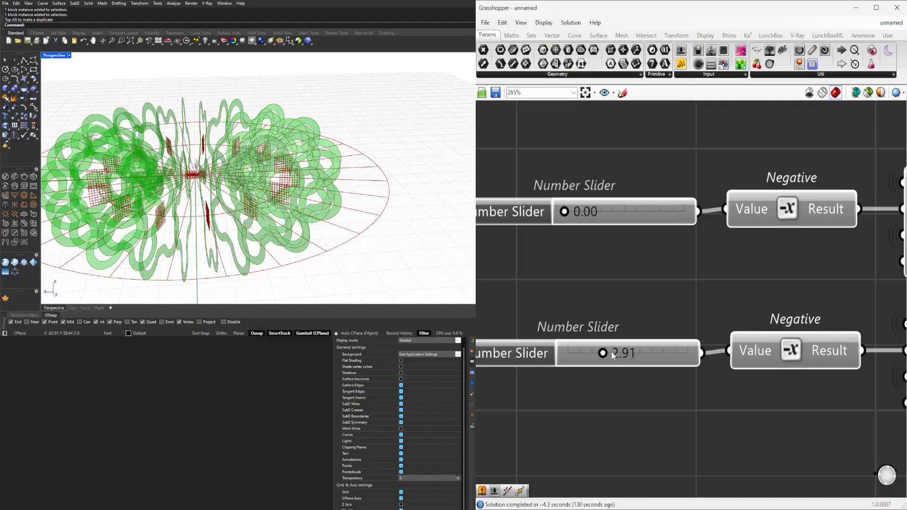
{"action": "double_click", "coordinate": [613, 355]}
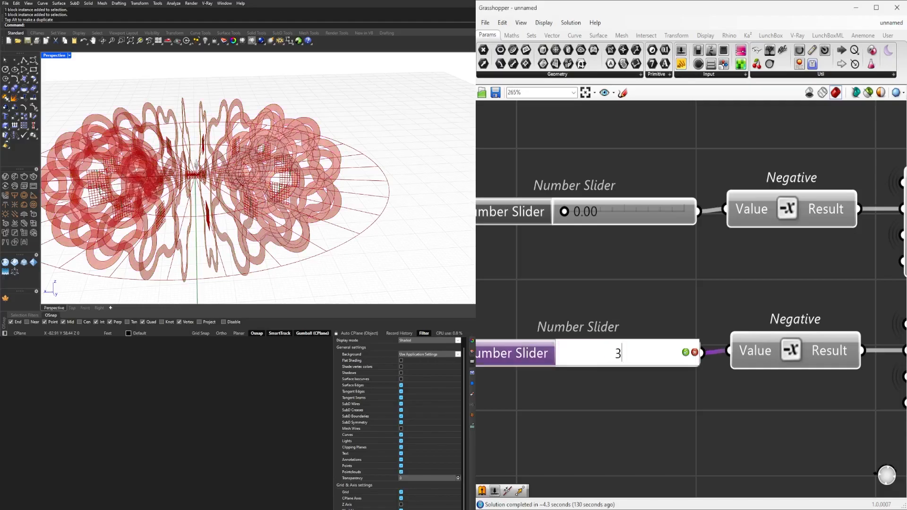
{"action": "key", "text": "Return"}
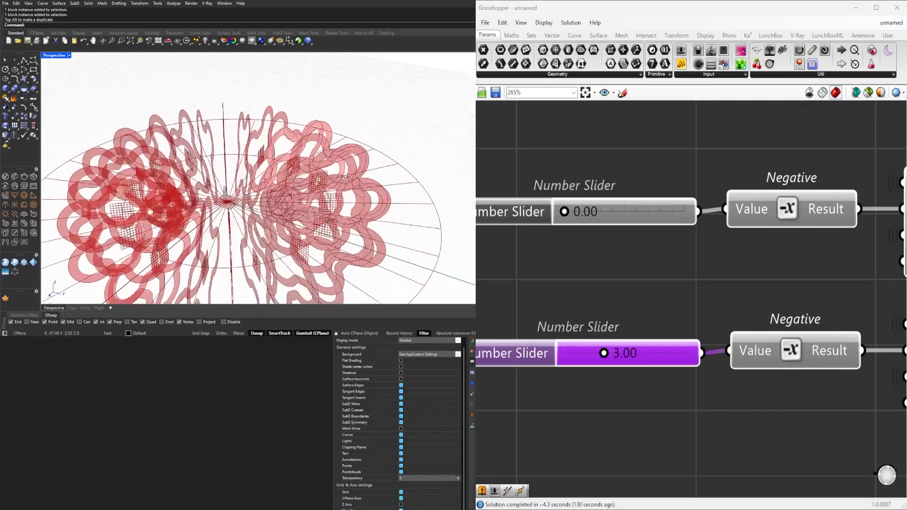
{"action": "scroll", "coordinate": [711, 332], "scroll_direction": "down", "scroll_amount": 6}
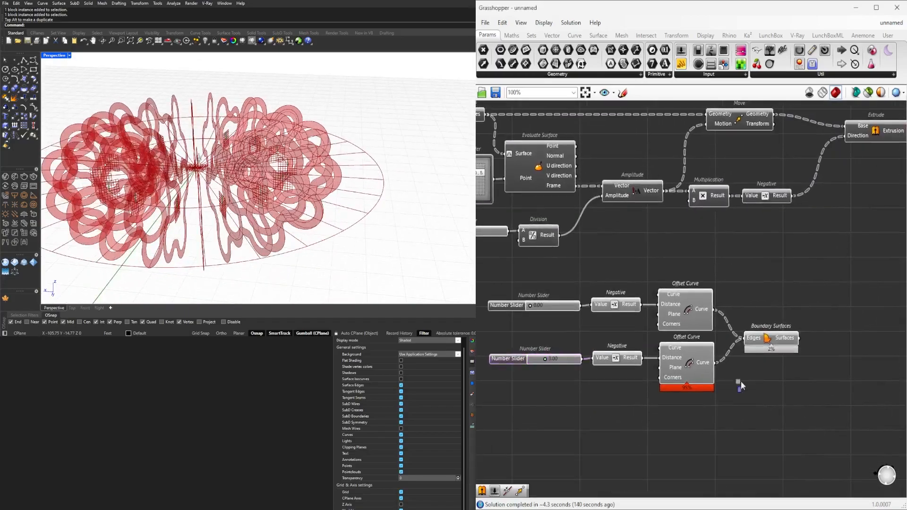
{"action": "scroll", "coordinate": [711, 330], "scroll_direction": "down", "scroll_amount": 3}
{"action": "scroll", "coordinate": [536, 245], "scroll_direction": "up", "scroll_amount": 3}
{"action": "left_click", "coordinate": [522, 204]}
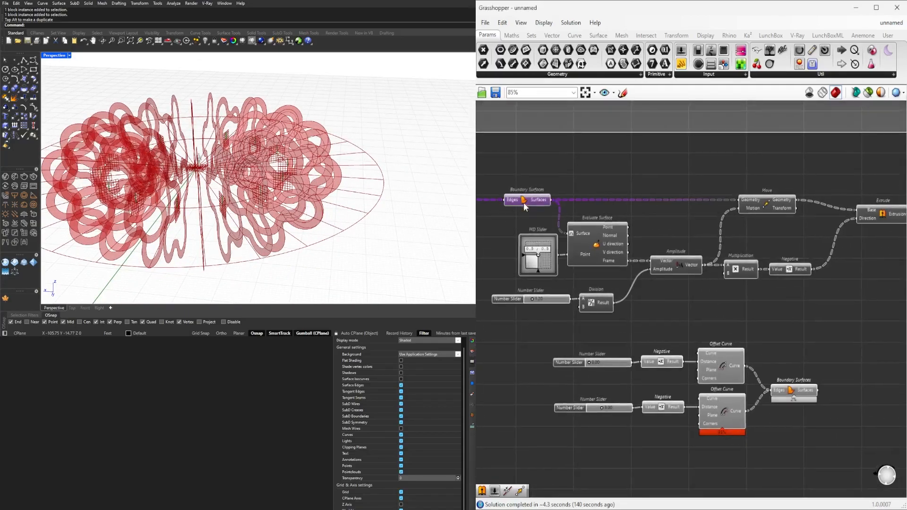
{"action": "right_click", "coordinate": [524, 200]}
{"action": "left_click", "coordinate": [537, 215]}
{"action": "right_click", "coordinate": [528, 199]}
{"action": "left_click", "coordinate": [537, 218]}
{"action": "scroll", "coordinate": [748, 278], "scroll_direction": "down", "scroll_amount": 1}
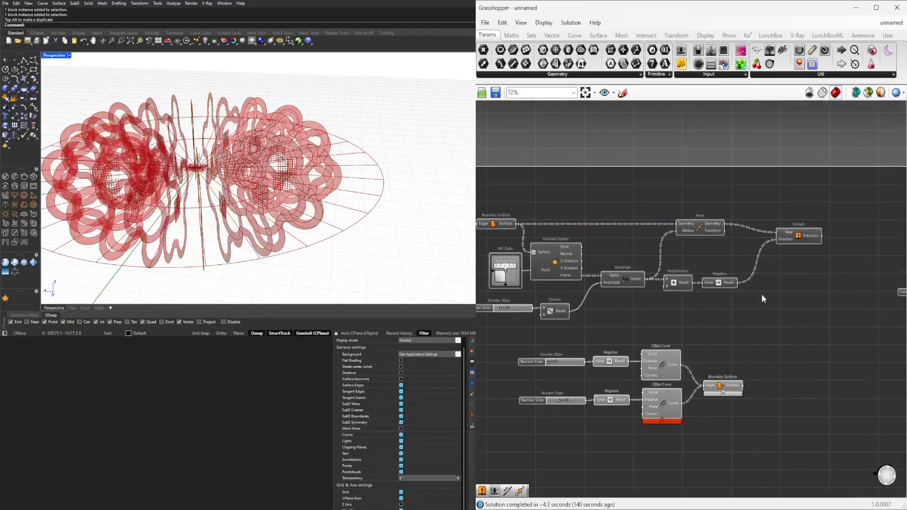
{"action": "double_click", "coordinate": [800, 332]}
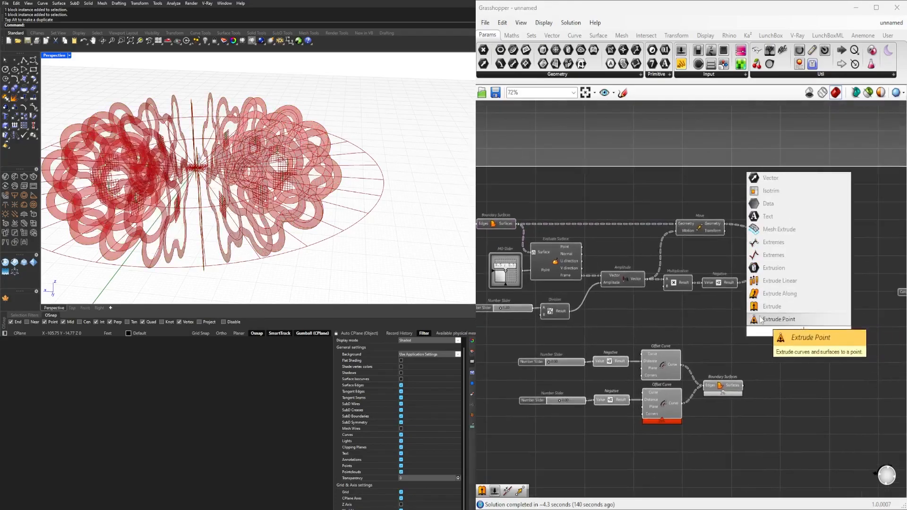
{"action": "right_click_drag", "start_coordinate": [598, 286], "coordinate": [618, 279]}
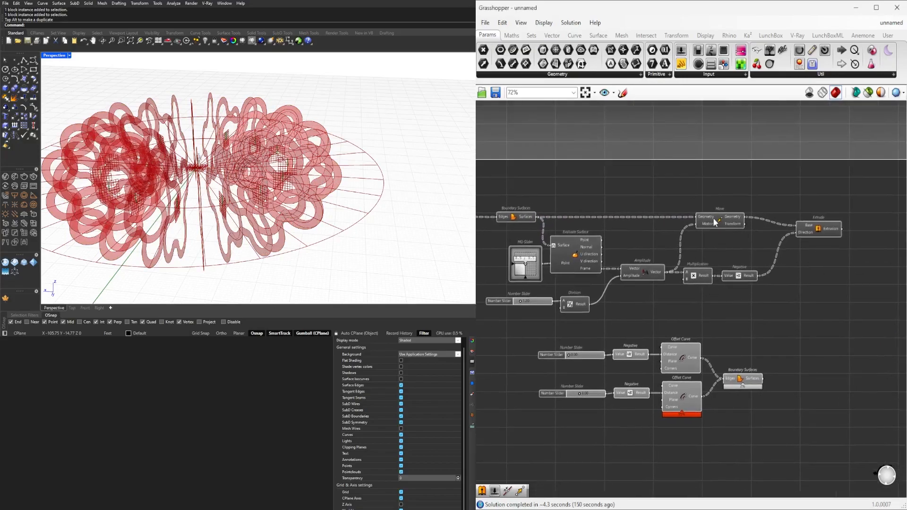
- Move the Colour Swatch and Custom Preview farther away and duplicate the Amplitude, Multiplication, Negative, Move and Extrude components beside the offset Boundary Surfaces
{"action": "scroll", "coordinate": [707, 276], "scroll_direction": "down", "scroll_amount": 2}
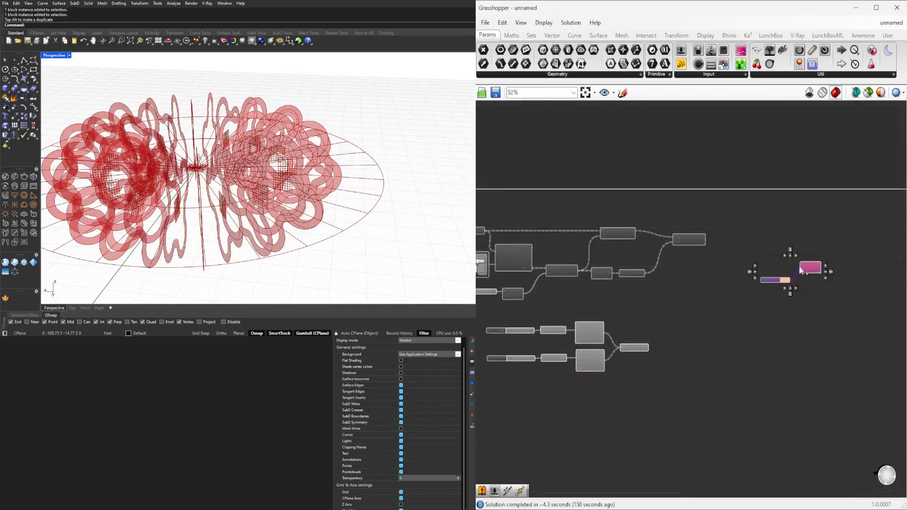
{"action": "scroll", "coordinate": [730, 288], "scroll_direction": "up", "scroll_amount": 3}
{"action": "left_click_drag", "start_coordinate": [839, 300], "coordinate": [571, 205]}
{"action": "scroll", "coordinate": [571, 205], "scroll_direction": "down", "scroll_amount": 1}
{"action": "right_click_drag", "start_coordinate": [582, 296], "coordinate": [605, 294]}
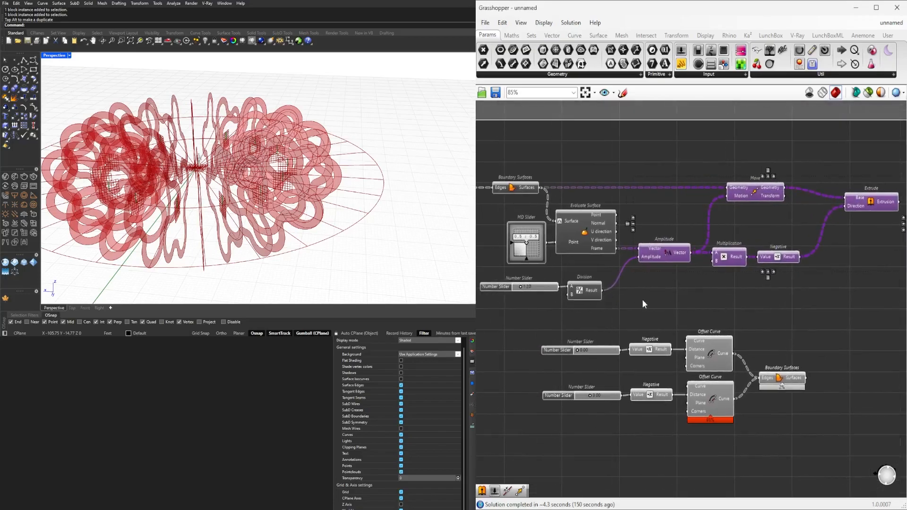
{"action": "right_click_drag", "start_coordinate": [725, 299], "coordinate": [615, 265]}
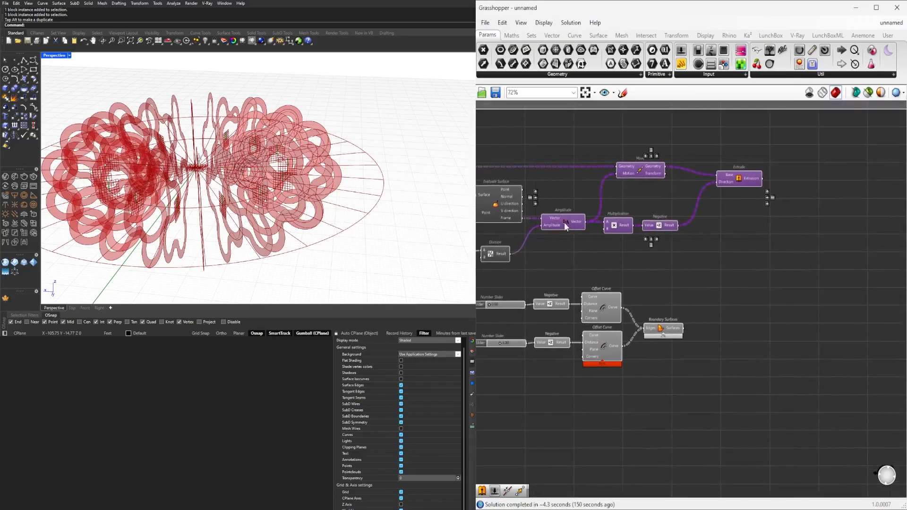
{"action": "left_click_drag", "start_coordinate": [744, 297], "coordinate": [751, 361], "text": "alt"}
{"action": "right_click_drag", "start_coordinate": [645, 313], "coordinate": [645, 346]}
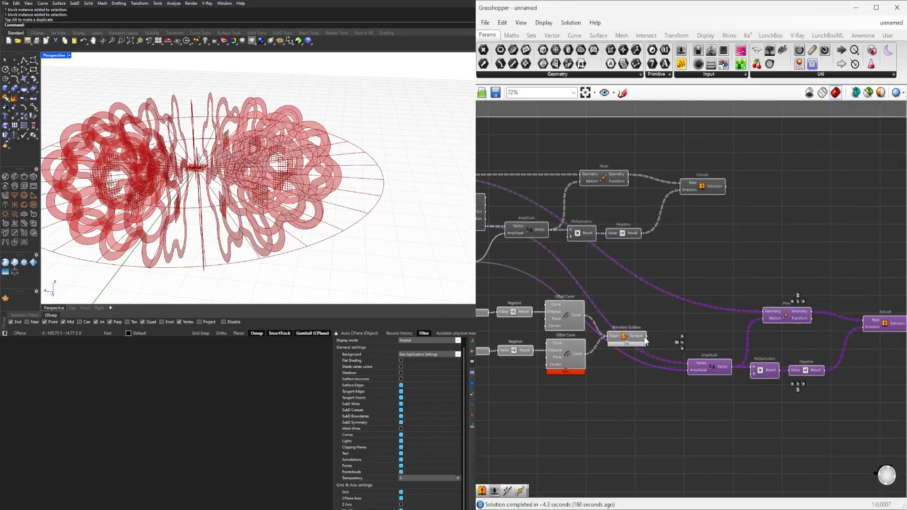
- Connect the offset Boundary Surfaces output to the copied Move's Geometry input and enable the copied Extrude's preview
{"action": "right_click_drag", "start_coordinate": [806, 270], "coordinate": [751, 276]}
{"action": "left_click", "coordinate": [794, 278]}
{"action": "right_click", "coordinate": [834, 325]}
{"action": "left_click", "coordinate": [852, 346]}
{"action": "left_click", "coordinate": [764, 393]}
{"action": "left_click", "coordinate": [831, 330]}
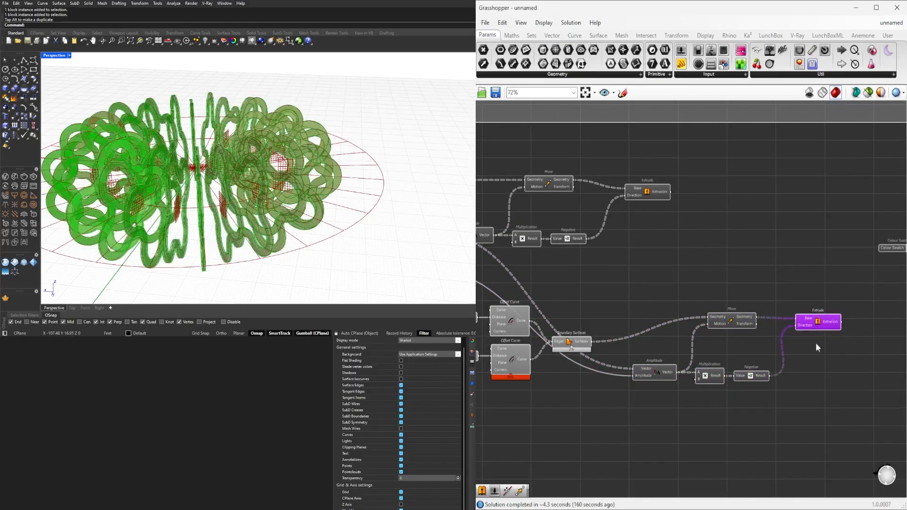
- Place the copied Amplitude, Multiplication and Negative components below the offset Boundary Surfaces and bring Move and Extrude closer
{"action": "left_click_drag", "start_coordinate": [798, 388], "coordinate": [627, 363]}
{"action": "scroll", "coordinate": [713, 362], "scroll_direction": "up", "scroll_amount": 2}
{"action": "left_click_drag", "start_coordinate": [713, 380], "coordinate": [693, 344]}
{"action": "left_click", "coordinate": [806, 381]}
{"action": "right_click_drag", "start_coordinate": [806, 381], "coordinate": [705, 346]}
{"action": "left_click_drag", "start_coordinate": [800, 376], "coordinate": [499, 260]}
{"action": "right_click_drag", "start_coordinate": [590, 300], "coordinate": [708, 258]}
{"action": "left_click_drag", "start_coordinate": [752, 229], "coordinate": [658, 271]}
{"action": "left_click", "coordinate": [669, 232]}
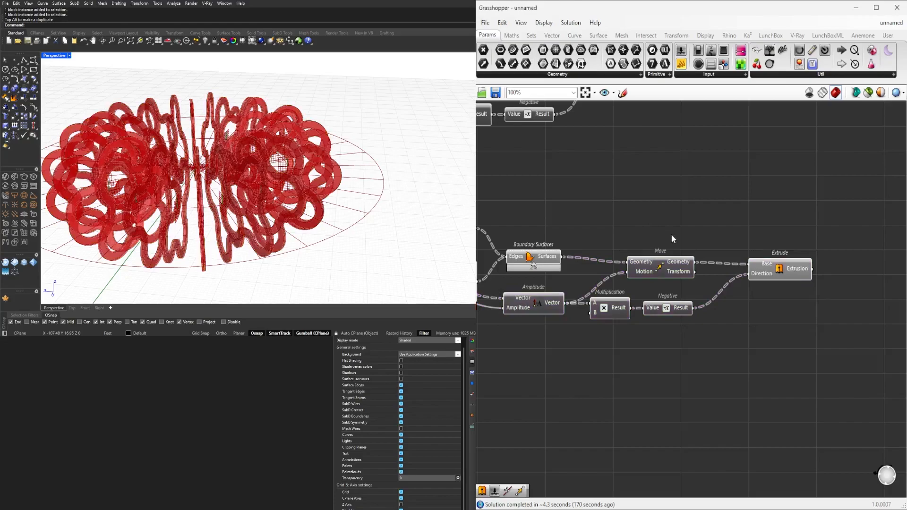
- Align the copied Move and Extrude components with the offset Boundary Surfaces so their connecting wires run straight
{"action": "right_click_drag", "start_coordinate": [669, 232], "coordinate": [709, 275]}
{"action": "left_click_drag", "start_coordinate": [699, 307], "coordinate": [695, 304]}
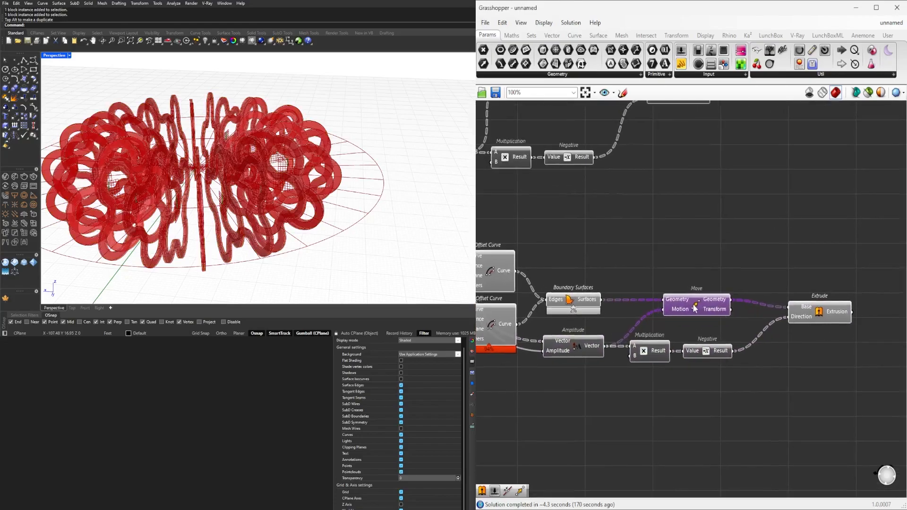
{"action": "left_click", "coordinate": [812, 311]}
{"action": "left_click", "coordinate": [800, 336]}
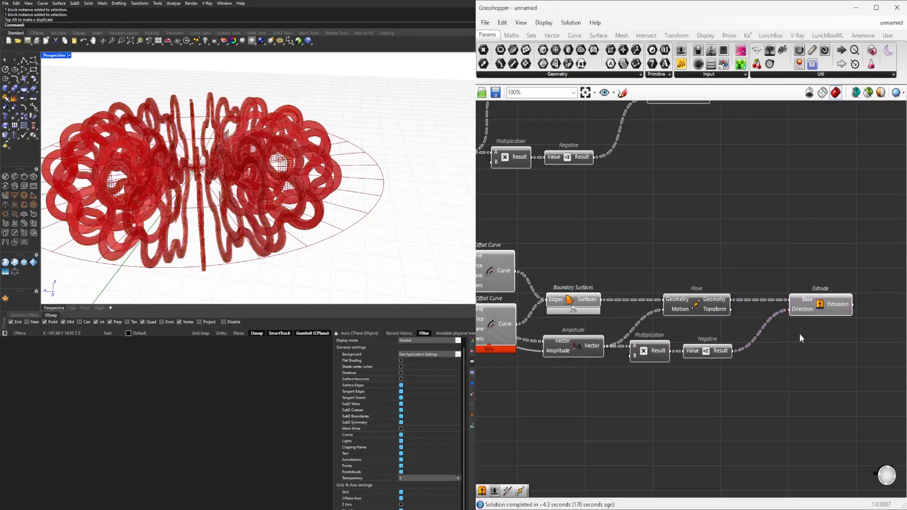
{"action": "left_click", "coordinate": [806, 303]}
- Turn off the preview of the offset frame chain's components, leaving out the copied Extrude
{"action": "left_click_drag", "start_coordinate": [792, 412], "coordinate": [748, 378]}
{"action": "left_click_drag", "start_coordinate": [736, 401], "coordinate": [536, 268]}
{"action": "middle_click", "coordinate": [595, 233]}
{"action": "left_click", "coordinate": [623, 203]}
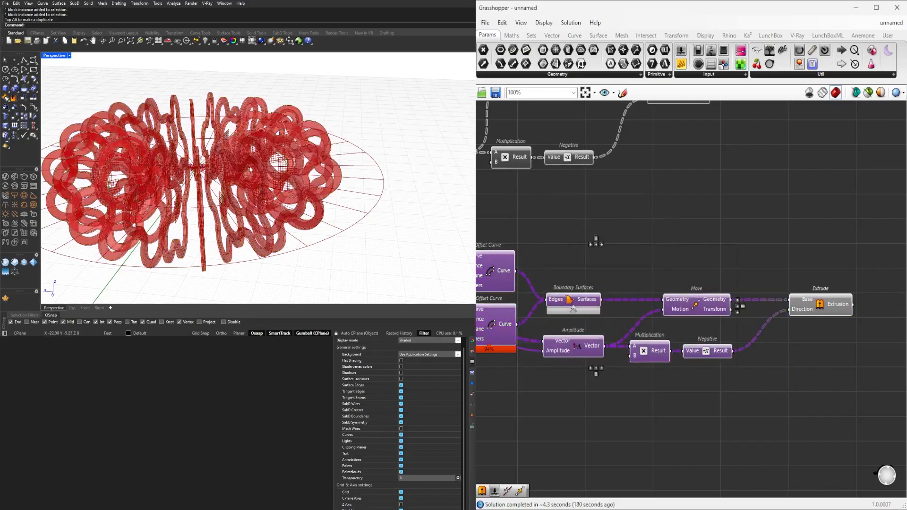
- Highlight the copied Extrude and examine the hollow rib frames in the perspective view and their place in the definition
{"action": "left_click", "coordinate": [810, 322]}
{"action": "left_click", "coordinate": [807, 310]}
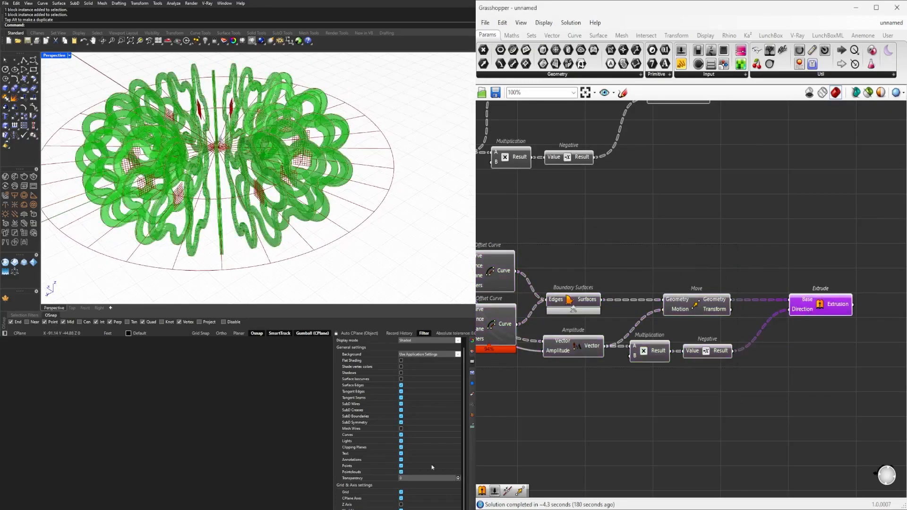
{"action": "right_click_drag", "start_coordinate": [265, 188], "coordinate": [274, 170]}
{"action": "scroll", "coordinate": [709, 246], "scroll_direction": "down", "scroll_amount": 4}
{"action": "right_click_drag", "start_coordinate": [715, 248], "coordinate": [689, 290]}
{"action": "scroll", "coordinate": [660, 208], "scroll_direction": "up", "scroll_amount": 3}
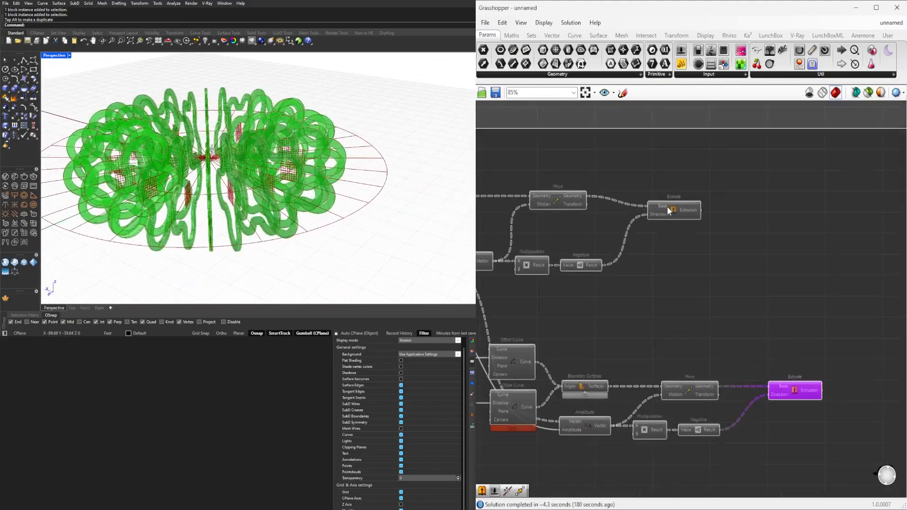
{"action": "left_click", "coordinate": [673, 198]}
{"action": "right_click_drag", "start_coordinate": [851, 327], "coordinate": [702, 299]}
{"action": "left_click", "coordinate": [657, 366]}
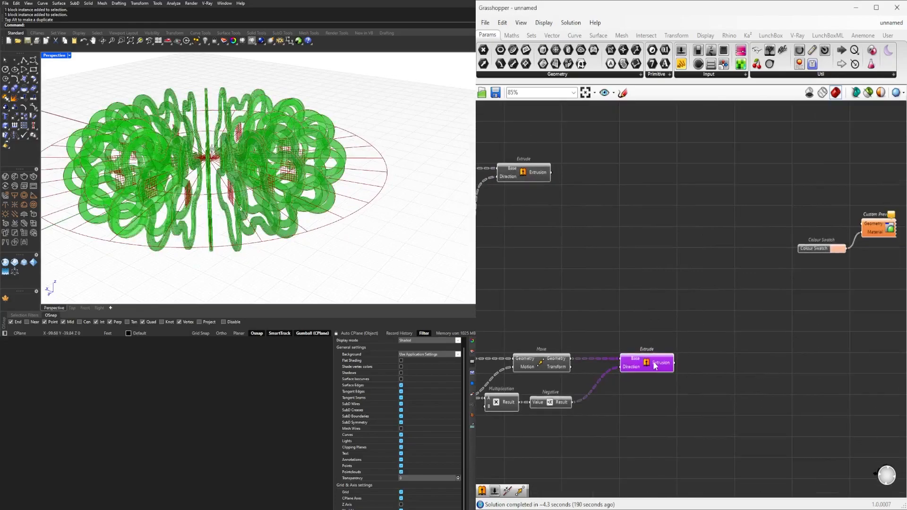
{"action": "right_click_drag", "start_coordinate": [657, 367], "coordinate": [846, 351]}
{"action": "mouse_move", "coordinate": [250, 175]}
{"action": "right_mouse_down"}
{"action": "mouse_move", "coordinate": [242, 225]}
{"action": "mouse_move", "coordinate": [245, 175]}
{"action": "right_mouse_up"}
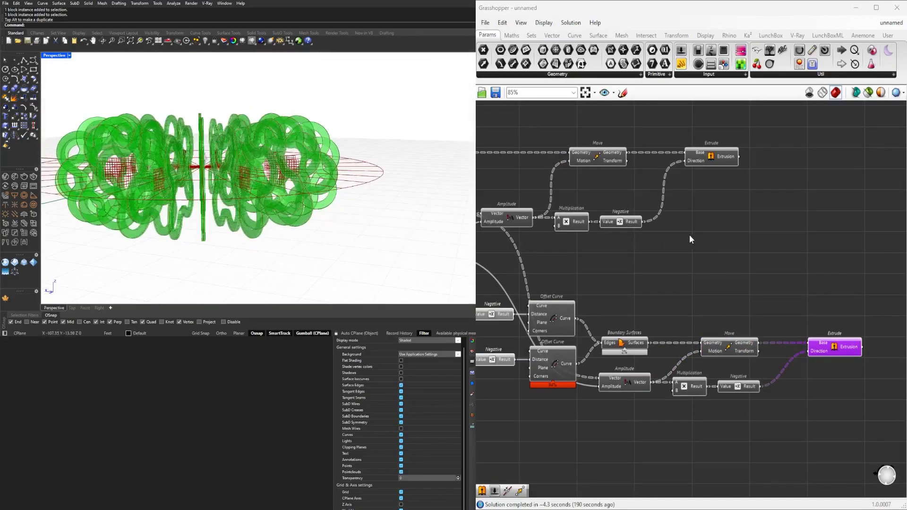
- Turn off the preview of all components upstream of the copied Extrude across the whole definition
{"action": "scroll", "coordinate": [690, 235], "scroll_direction": "down", "scroll_amount": 5}
{"action": "scroll", "coordinate": [790, 301], "scroll_direction": "down", "scroll_amount": 2}
{"action": "left_click", "coordinate": [795, 326]}
{"action": "scroll", "coordinate": [795, 326], "scroll_direction": "down", "scroll_amount": 3}
{"action": "left_click_drag", "start_coordinate": [795, 326], "coordinate": [538, 243]}
{"action": "middle_click", "coordinate": [563, 230]}
{"action": "left_click", "coordinate": [594, 199]}
{"action": "scroll", "coordinate": [831, 318], "scroll_direction": "up", "scroll_amount": 7}
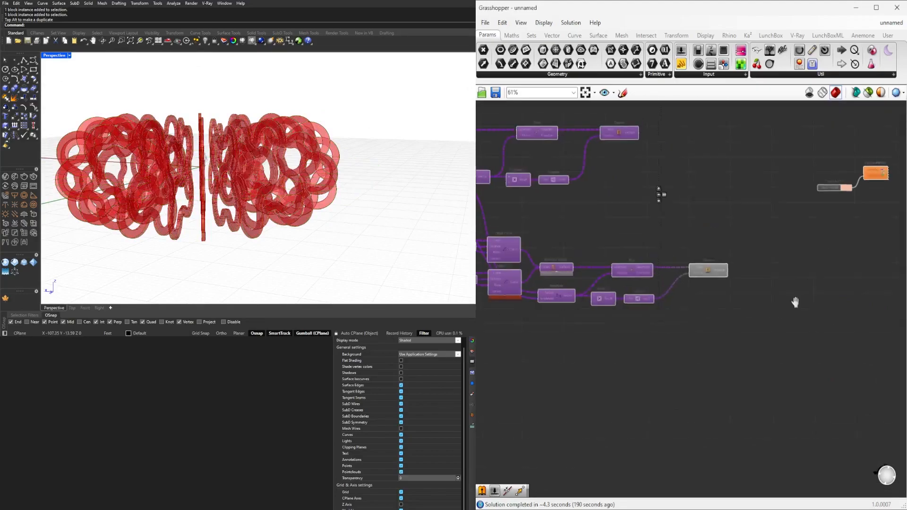
- Connect the copied Extrude's Extrusion output to Custom Preview's Geometry input to colour the hollow rib frames
{"action": "right_click_drag", "start_coordinate": [800, 287], "coordinate": [805, 370]}
{"action": "scroll", "coordinate": [805, 370], "scroll_direction": "up", "scroll_amount": 1}
{"action": "left_click", "coordinate": [803, 369]}
{"action": "left_click", "coordinate": [680, 337]}
{"action": "right_click_drag", "start_coordinate": [710, 338], "coordinate": [644, 350]}
{"action": "left_click_drag", "start_coordinate": [790, 213], "coordinate": [733, 352]}
{"action": "left_click", "coordinate": [675, 325]}
{"action": "right_click_drag", "start_coordinate": [352, 163], "coordinate": [317, 203]}
- Turn off the copied Extrude's own preview so only the coloured Custom Preview displays the frames
{"action": "right_click_drag", "start_coordinate": [615, 382], "coordinate": [639, 351]}
{"action": "left_click", "coordinate": [631, 322]}
{"action": "middle_click", "coordinate": [621, 260]}
{"action": "left_click", "coordinate": [649, 228]}
- Increase the number slider feeding the first Divide Curve's Count to add more radial ribs, and inspect the frames
{"action": "right_click_drag", "start_coordinate": [239, 177], "coordinate": [212, 148]}
{"action": "scroll", "coordinate": [582, 230], "scroll_direction": "down", "scroll_amount": 5}
{"action": "scroll", "coordinate": [633, 208], "scroll_direction": "up", "scroll_amount": 5}
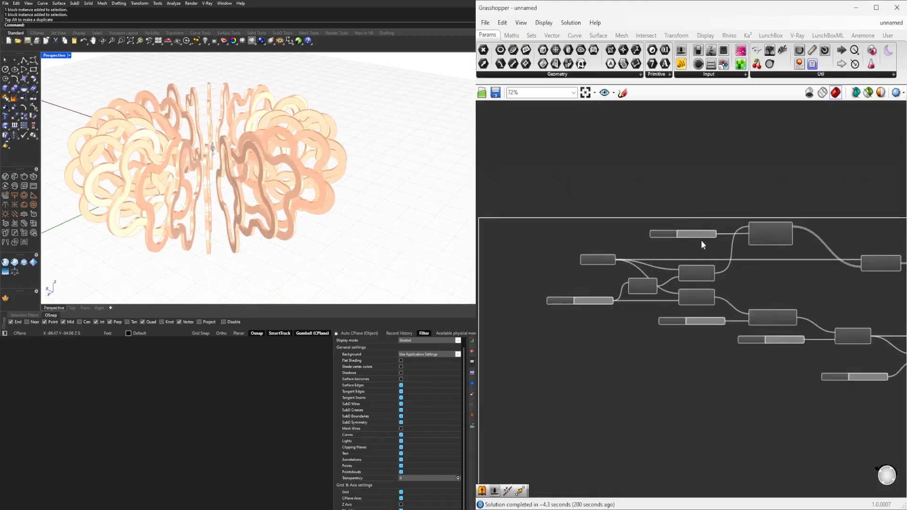
{"action": "scroll", "coordinate": [700, 244], "scroll_direction": "up", "scroll_amount": 4}
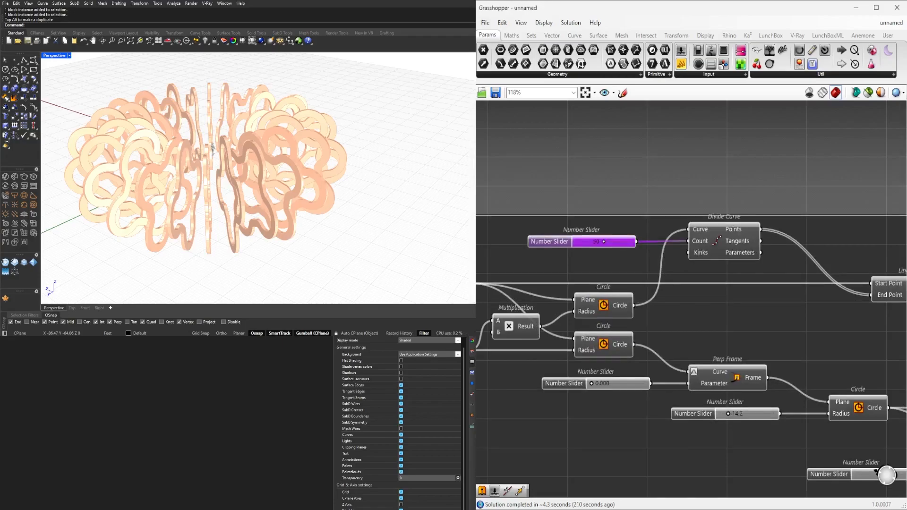
{"action": "right_click_drag", "start_coordinate": [212, 148], "coordinate": [249, 179]}
{"action": "scroll", "coordinate": [755, 258], "scroll_direction": "down", "scroll_amount": 4}
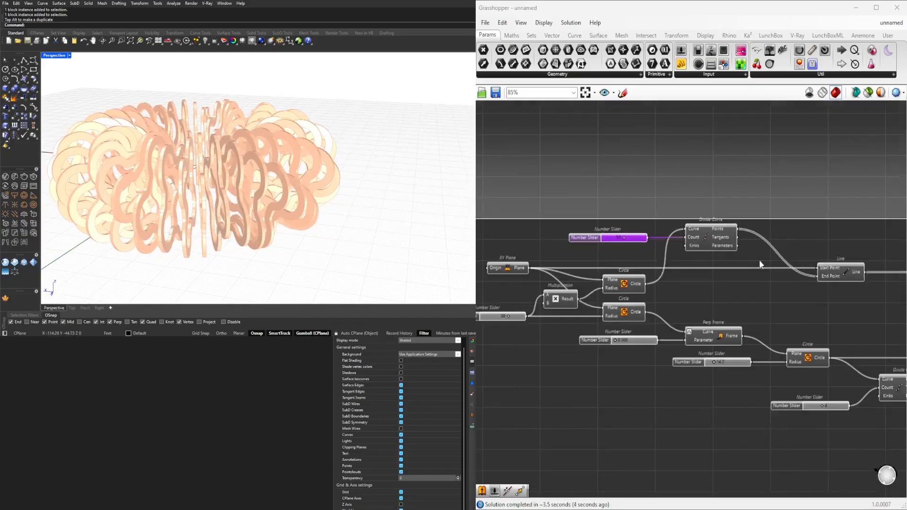
{"action": "right_click_drag", "start_coordinate": [792, 305], "coordinate": [737, 326]}
{"action": "right_click_drag", "start_coordinate": [265, 161], "coordinate": [312, 188]}
{"action": "scroll", "coordinate": [292, 144], "scroll_direction": "up", "scroll_amount": 5}
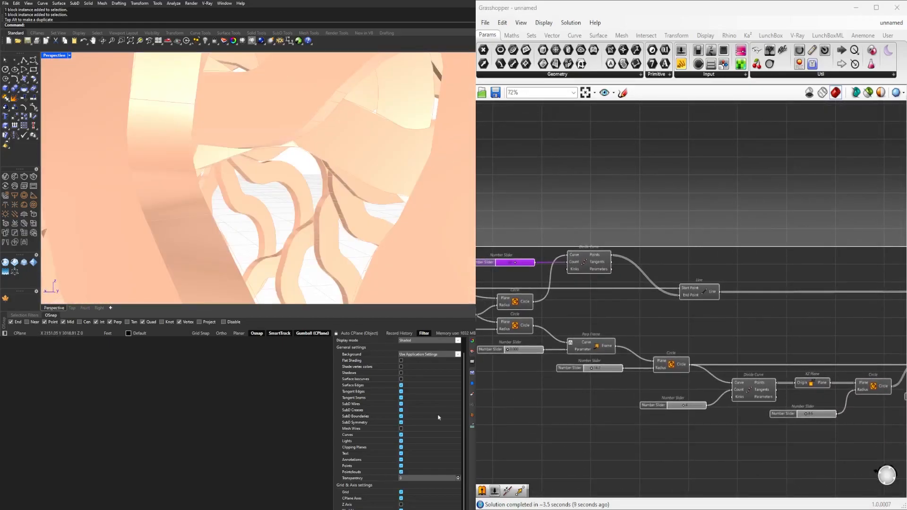
- Set the number slider feeding Multiplication's B input to 0, then to 1, to reduce the twist of the ribs
{"action": "scroll", "coordinate": [402, 418], "scroll_direction": "down", "scroll_amount": 1}
{"action": "scroll", "coordinate": [662, 264], "scroll_direction": "down", "scroll_amount": 5}
{"action": "right_click_drag", "start_coordinate": [896, 362], "coordinate": [793, 381]}
{"action": "scroll", "coordinate": [793, 382], "scroll_direction": "up", "scroll_amount": 5}
{"action": "left_click", "coordinate": [592, 324]}
{"action": "right_click_drag", "start_coordinate": [737, 326], "coordinate": [597, 347]}
{"action": "scroll", "coordinate": [585, 353], "scroll_direction": "up", "scroll_amount": 5}
{"action": "double_click", "coordinate": [534, 350]}
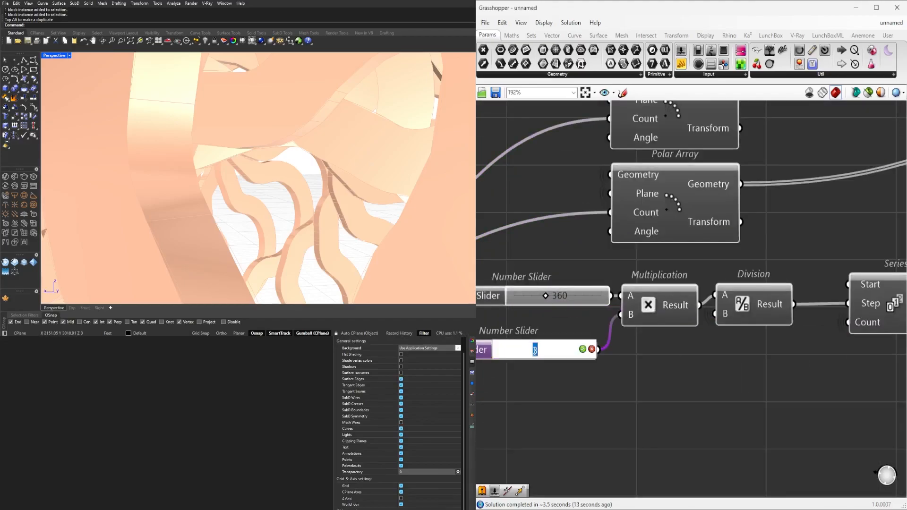
{"action": "type", "text": "0"}
{"action": "key", "text": "Return"}
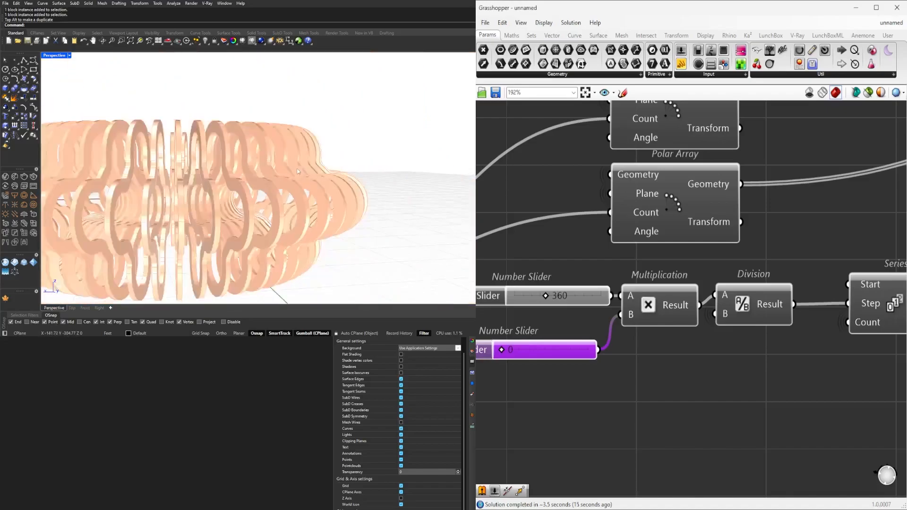
{"action": "right_click_drag", "start_coordinate": [295, 188], "coordinate": [302, 215]}
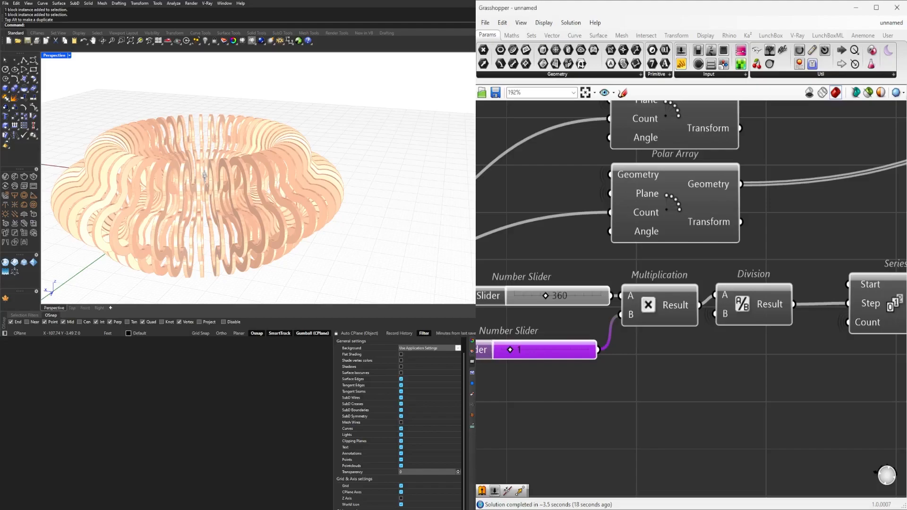
{"action": "right_click_drag", "start_coordinate": [205, 175], "coordinate": [373, 185]}
- Turn on the preview of the Loft component that feeds Project's Brep input
{"action": "scroll", "coordinate": [373, 186], "scroll_direction": "down", "scroll_amount": 4}
{"action": "scroll", "coordinate": [841, 201], "scroll_direction": "down", "scroll_amount": 5}
{"action": "right_click_drag", "start_coordinate": [850, 218], "coordinate": [474, 327]}
{"action": "scroll", "coordinate": [685, 285], "scroll_direction": "up", "scroll_amount": 2}
{"action": "left_click", "coordinate": [722, 203]}
{"action": "scroll", "coordinate": [747, 231], "scroll_direction": "down", "scroll_amount": 3}
{"action": "right_click_drag", "start_coordinate": [808, 291], "coordinate": [703, 263]}
{"action": "scroll", "coordinate": [703, 263], "scroll_direction": "up", "scroll_amount": 2}
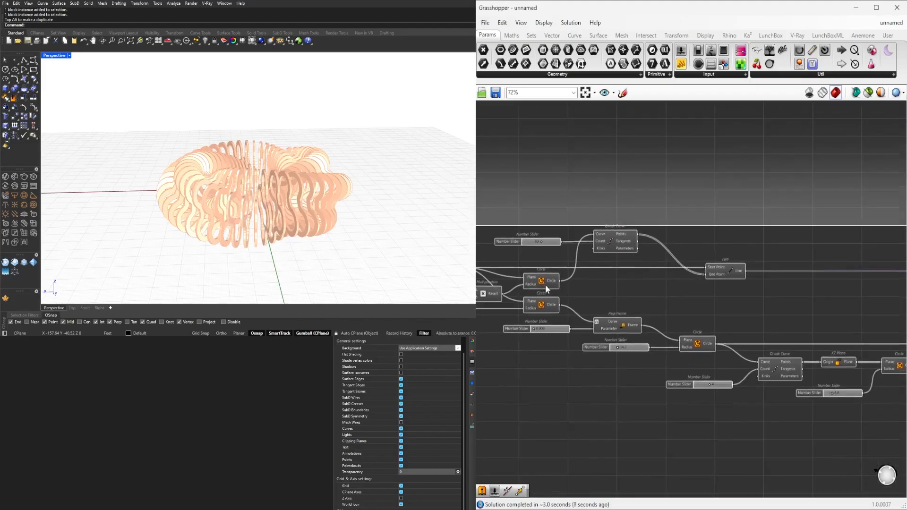
{"action": "left_click", "coordinate": [725, 276]}
{"action": "scroll", "coordinate": [728, 273], "scroll_direction": "down", "scroll_amount": 3}
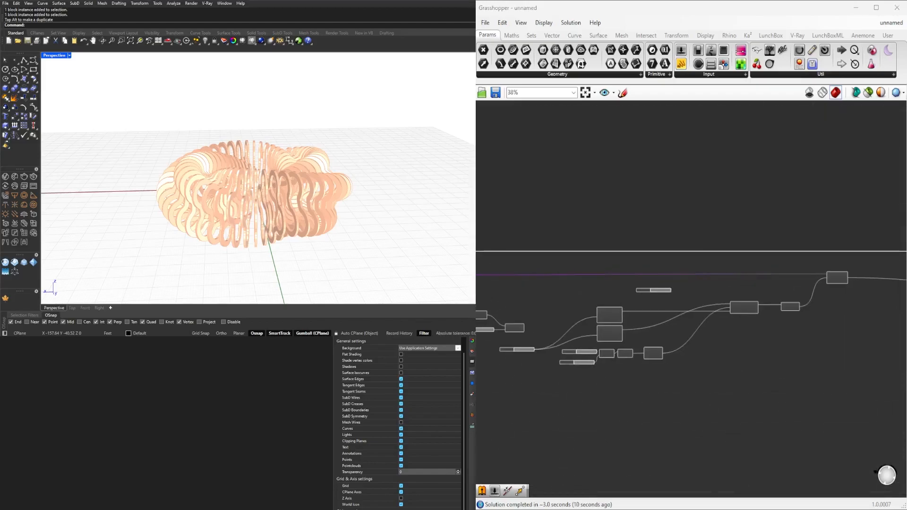
{"action": "scroll", "coordinate": [793, 294], "scroll_direction": "up", "scroll_amount": 5}
{"action": "right_click", "coordinate": [664, 328]}
{"action": "left_click", "coordinate": [679, 344]}
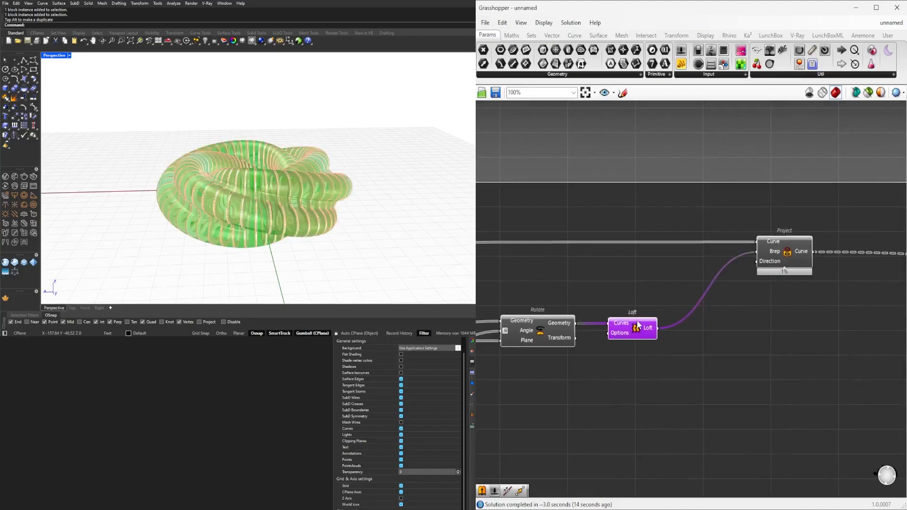
{"action": "right_click_drag", "start_coordinate": [294, 175], "coordinate": [241, 179]}
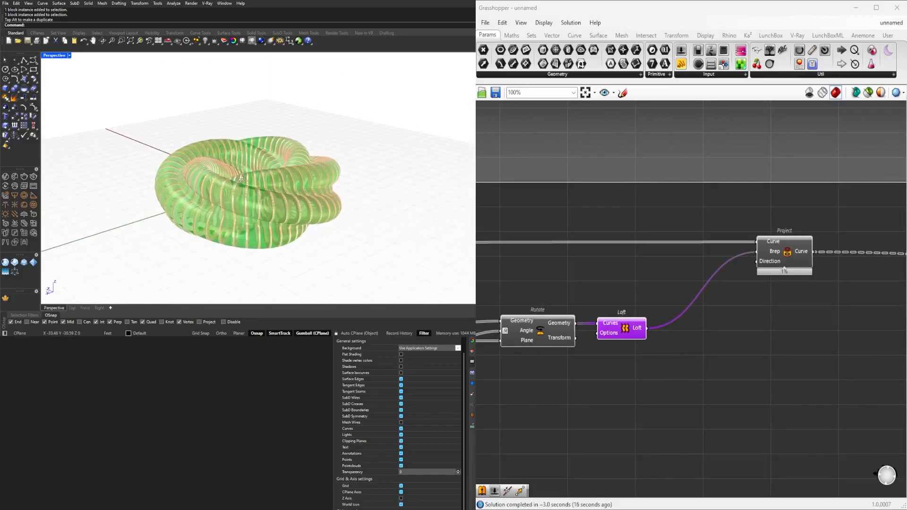
- Add a Box parameter and connect the Loft output to it to create a box around the loft
{"action": "double_click", "coordinate": [756, 367]}
{"action": "type", "text": "bo"}
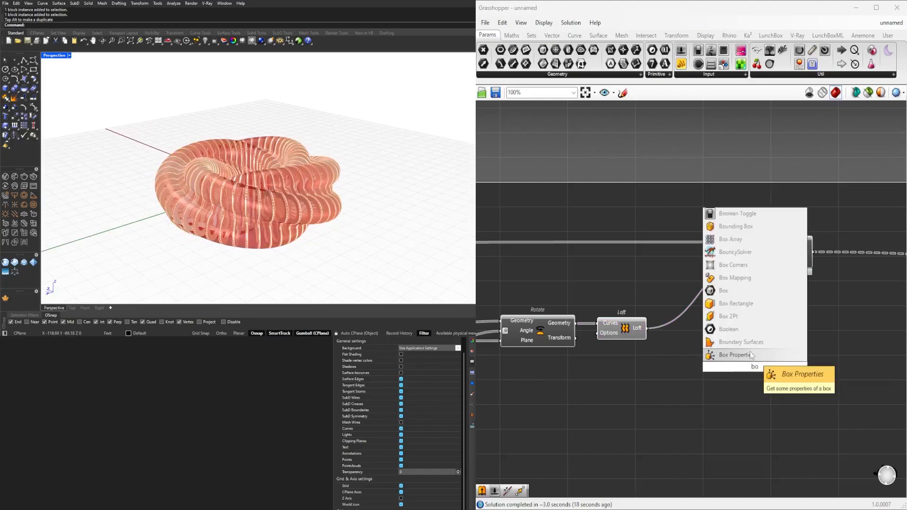
{"action": "left_click", "coordinate": [728, 291]}
{"action": "mouse_move", "coordinate": [733, 360]}
{"action": "left_mouse_down"}
{"action": "mouse_move", "coordinate": [744, 367]}
{"action": "mouse_move", "coordinate": [727, 370]}
{"action": "left_mouse_up"}
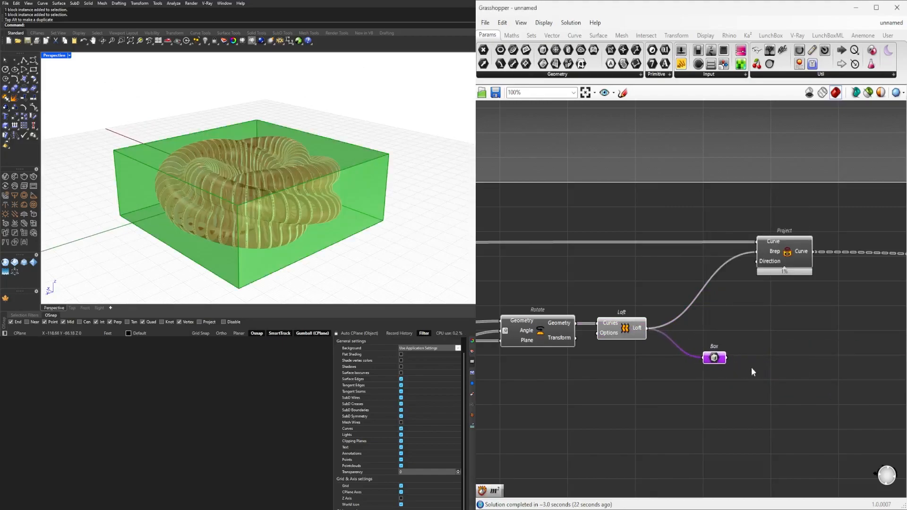
- Add a Move component and connect the Box to its Geometry input
{"action": "right_click_drag", "start_coordinate": [784, 377], "coordinate": [751, 353]}
{"action": "double_click", "coordinate": [752, 352]}
{"action": "type", "text": "mov"}
{"action": "key", "text": "Return"}
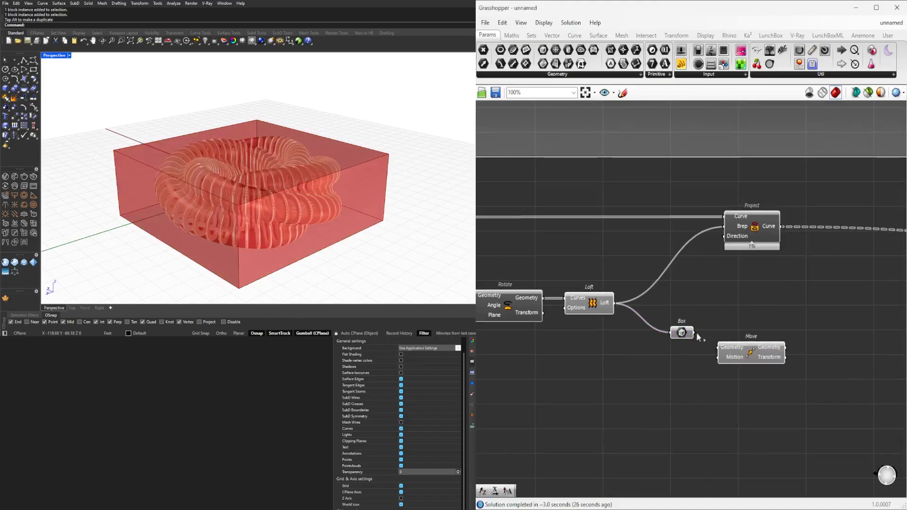
{"action": "left_click_drag", "start_coordinate": [694, 334], "coordinate": [744, 340]}
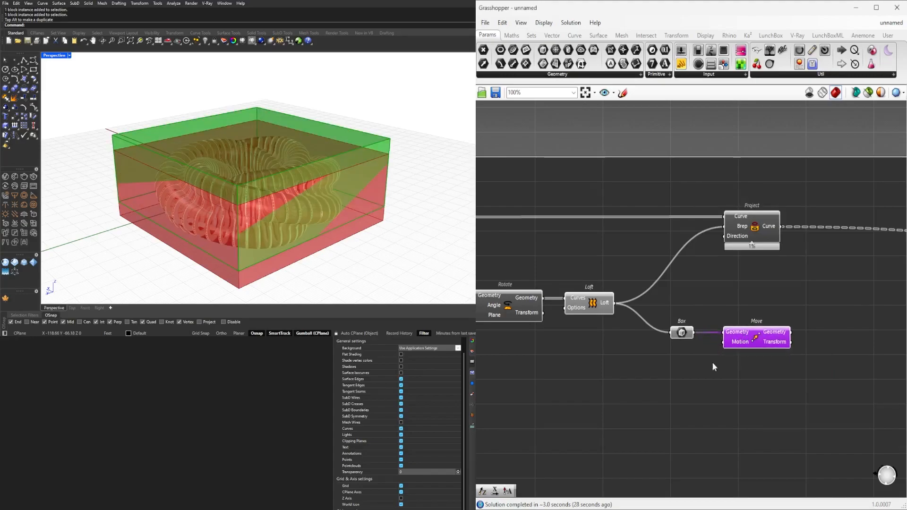
- Add Unit Z and Negative components, linking Unit Z through Negative into Move's Motion input so the box moves downward
{"action": "double_click", "coordinate": [661, 383]}
{"action": "type", "text": "neg"}
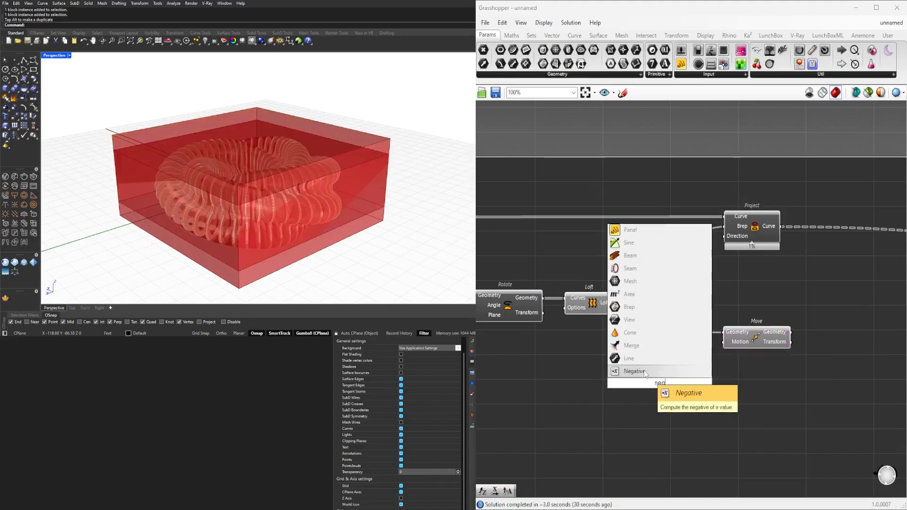
{"action": "key", "text": "Return"}
{"action": "double_click", "coordinate": [580, 375]}
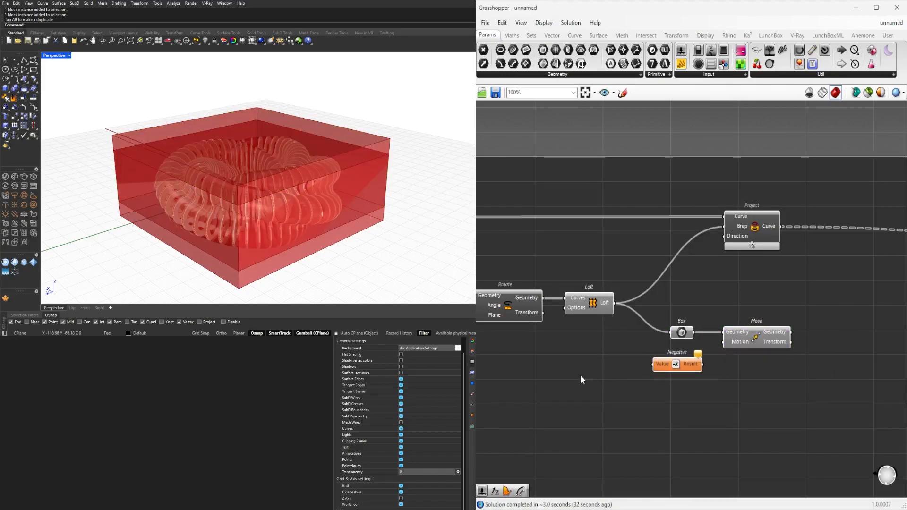
{"action": "type", "text": "unit z"}
{"action": "key", "text": "Return"}
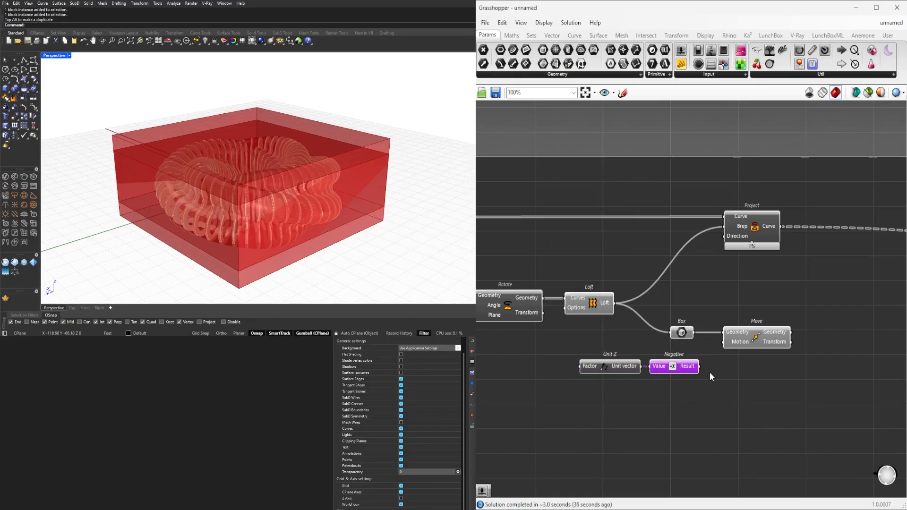
{"action": "left_click_drag", "start_coordinate": [700, 367], "coordinate": [723, 342]}
{"action": "left_click", "coordinate": [745, 334]}
{"action": "left_click", "coordinate": [615, 393]}
{"action": "right_click_drag", "start_coordinate": [611, 392], "coordinate": [655, 368]}
- Add a number slider into Unit Z's Factor and adjust it to lower the moved box to the loft's lower part
{"action": "double_click", "coordinate": [542, 361]}
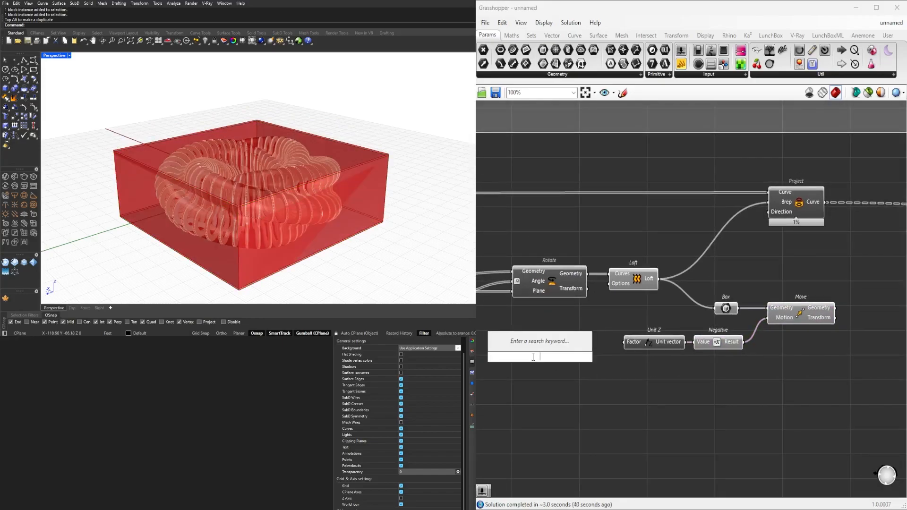
{"action": "key", "text": "Return"}
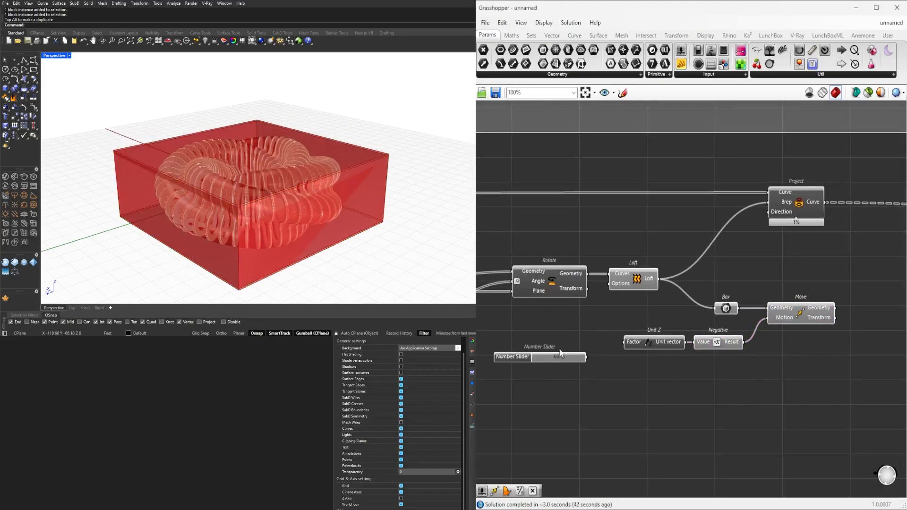
{"action": "left_click_drag", "start_coordinate": [534, 358], "coordinate": [566, 342]}
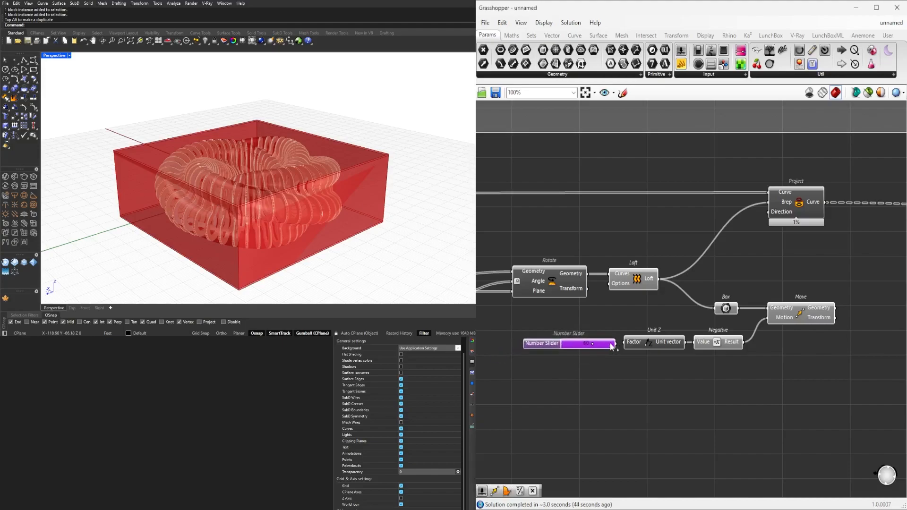
{"action": "left_click_drag", "start_coordinate": [620, 349], "coordinate": [532, 340]}
{"action": "scroll", "coordinate": [597, 344], "scroll_direction": "up", "scroll_amount": 5}
{"action": "scroll", "coordinate": [616, 342], "scroll_direction": "down", "scroll_amount": 5}
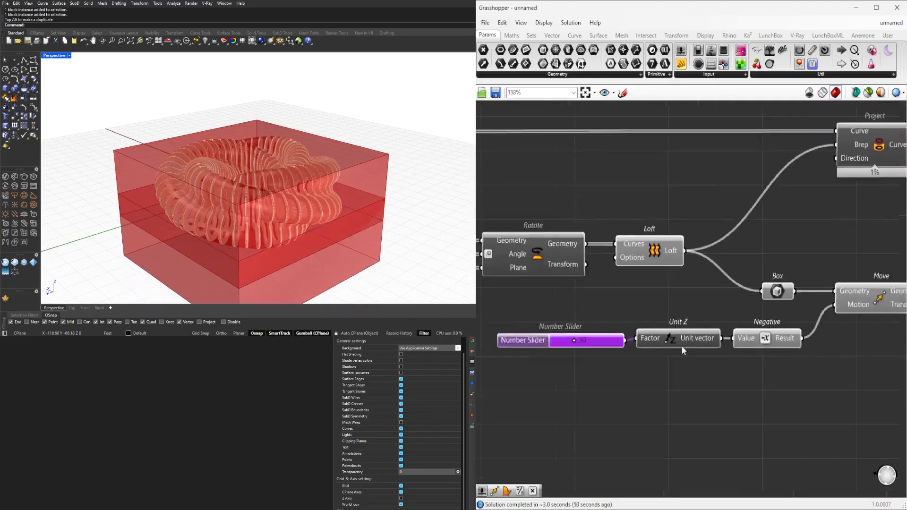
{"action": "left_click_drag", "start_coordinate": [708, 387], "coordinate": [794, 284]}
{"action": "right_click_drag", "start_coordinate": [709, 255], "coordinate": [642, 264]}
{"action": "right_click_drag", "start_coordinate": [263, 186], "coordinate": [711, 242]}
- Add a Solid Difference component with the Loft as Breps A and the moved box as Breps B
{"action": "scroll", "coordinate": [712, 242], "scroll_direction": "down", "scroll_amount": 2}
{"action": "left_click", "coordinate": [590, 302]}
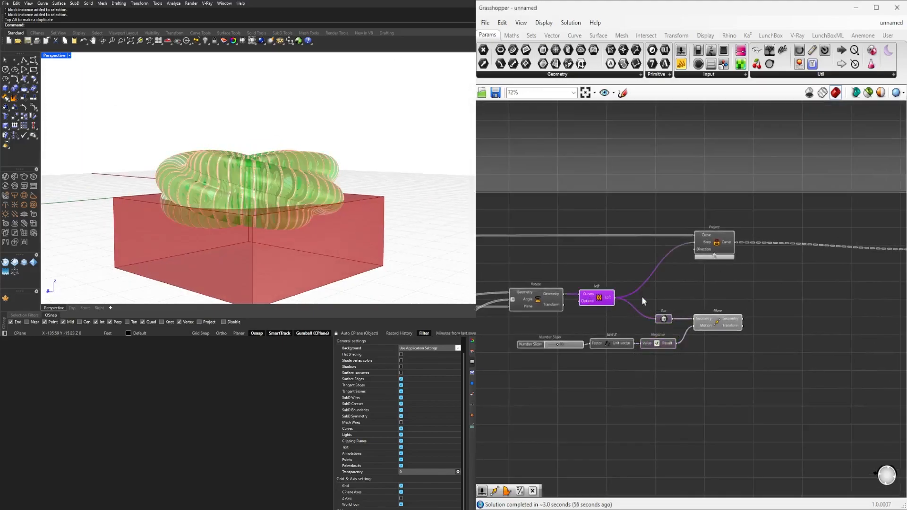
{"action": "double_click", "coordinate": [749, 290]}
{"action": "type", "text": "diff"}
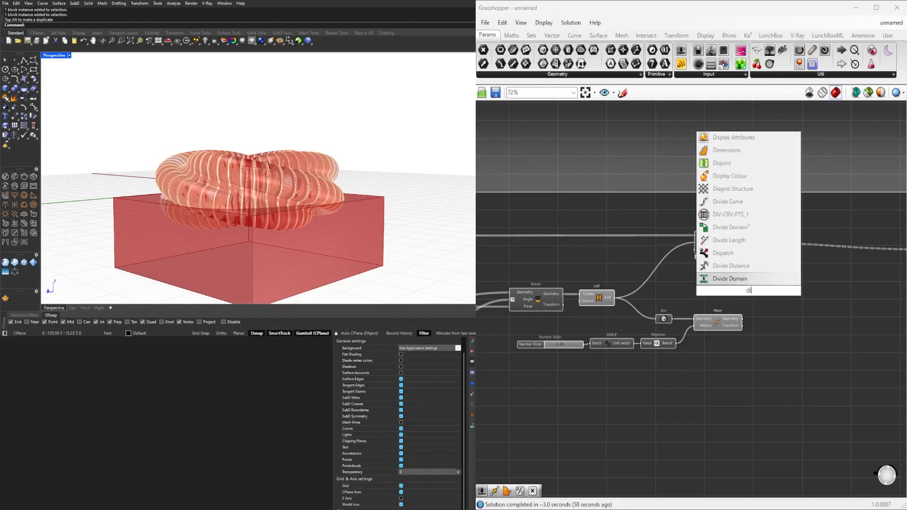
{"action": "left_click", "coordinate": [723, 253]}
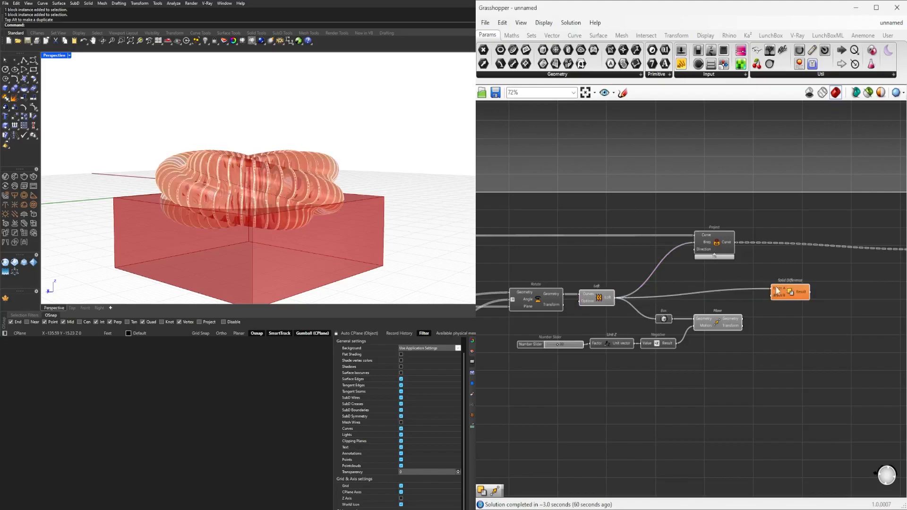
{"action": "left_click_drag", "start_coordinate": [744, 323], "coordinate": [759, 307]}
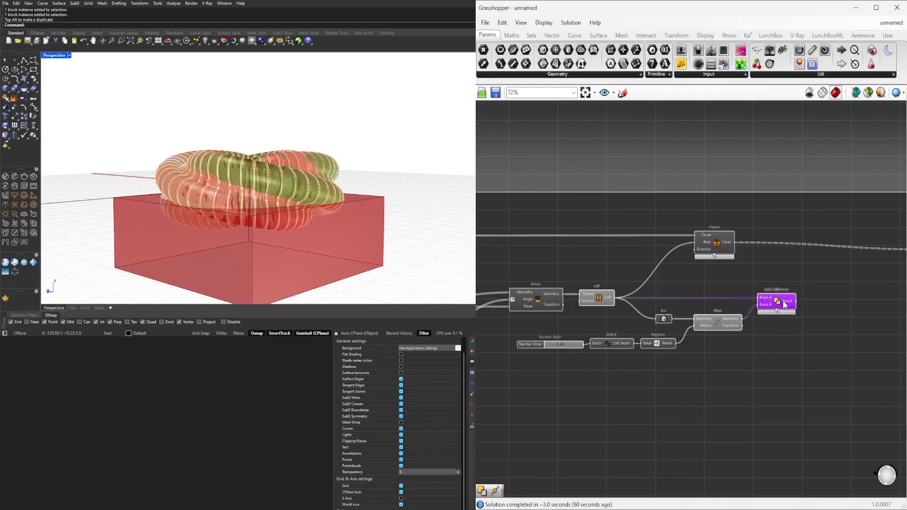
- Turn off the preview of the Loft, Box and Move components
{"action": "left_click", "coordinate": [724, 370]}
{"action": "left_click_drag", "start_coordinate": [724, 370], "coordinate": [604, 284]}
{"action": "middle_click", "coordinate": [604, 282]}
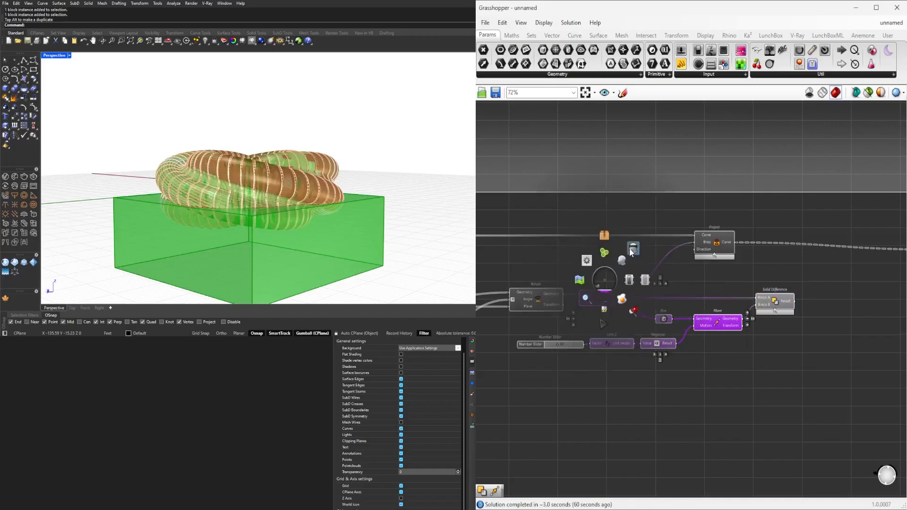
{"action": "left_click", "coordinate": [634, 251]}
- Set the number slider feeding Unit Z's Factor to 35, and inspect the flat cut on the trimmed loft
{"action": "left_click", "coordinate": [770, 297]}
{"action": "right_click_drag", "start_coordinate": [246, 189], "coordinate": [211, 173]}
{"action": "right_click_drag", "start_coordinate": [566, 349], "coordinate": [610, 350]}
{"action": "scroll", "coordinate": [609, 349], "scroll_direction": "up", "scroll_amount": 10}
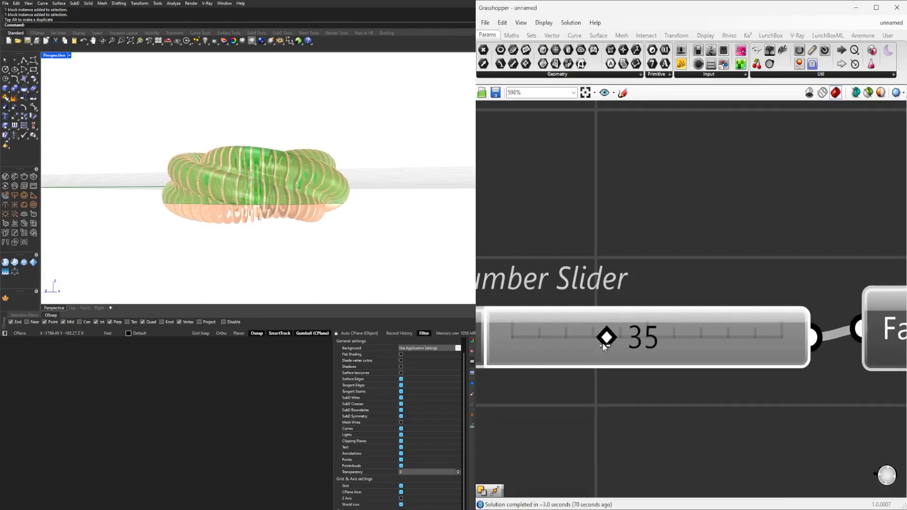
{"action": "left_click", "coordinate": [704, 257]}
{"action": "right_click_drag", "start_coordinate": [264, 166], "coordinate": [260, 204]}
{"action": "scroll", "coordinate": [645, 264], "scroll_direction": "down", "scroll_amount": 7}
{"action": "right_click_drag", "start_coordinate": [874, 259], "coordinate": [733, 282]}
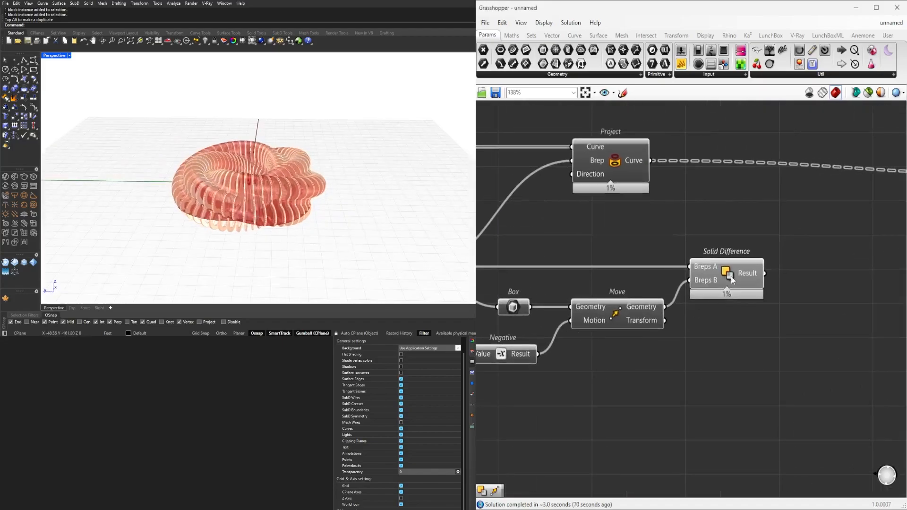
- Connect Solid Difference's Result output to Project's Brep input in place of the Loft
{"action": "left_click", "coordinate": [733, 279]}
{"action": "scroll", "coordinate": [730, 277], "scroll_direction": "down", "scroll_amount": 4}
{"action": "right_click_drag", "start_coordinate": [612, 261], "coordinate": [780, 262]}
{"action": "right_click_drag", "start_coordinate": [665, 255], "coordinate": [648, 266]}
{"action": "scroll", "coordinate": [791, 258], "scroll_direction": "down", "scroll_amount": 2}
{"action": "scroll", "coordinate": [726, 250], "scroll_direction": "up", "scroll_amount": 3}
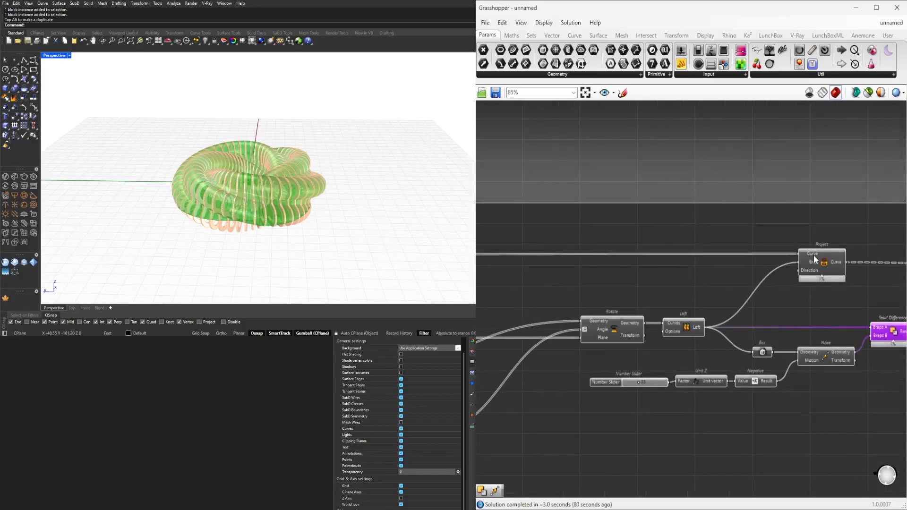
{"action": "left_click", "coordinate": [814, 256]}
{"action": "right_click_drag", "start_coordinate": [814, 256], "coordinate": [688, 268]}
{"action": "left_click_drag", "start_coordinate": [688, 267], "coordinate": [777, 272]}
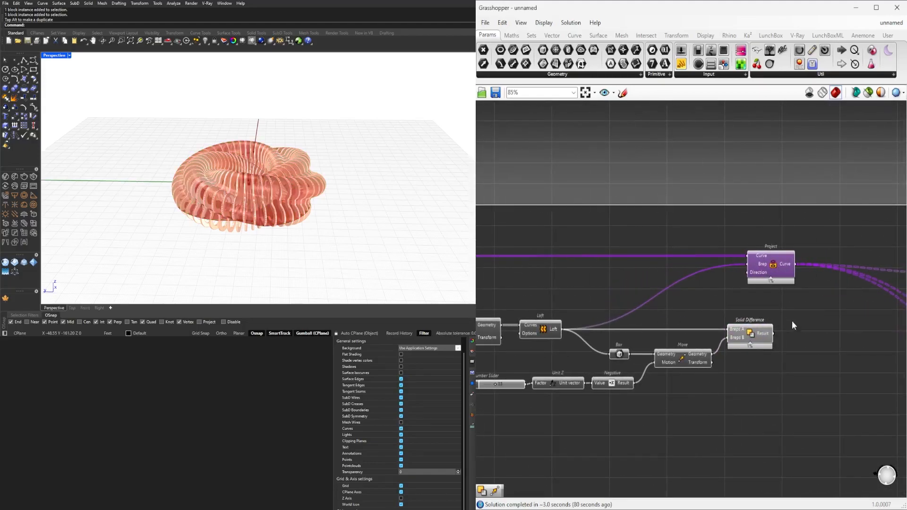
{"action": "left_click_drag", "start_coordinate": [775, 333], "coordinate": [751, 265]}
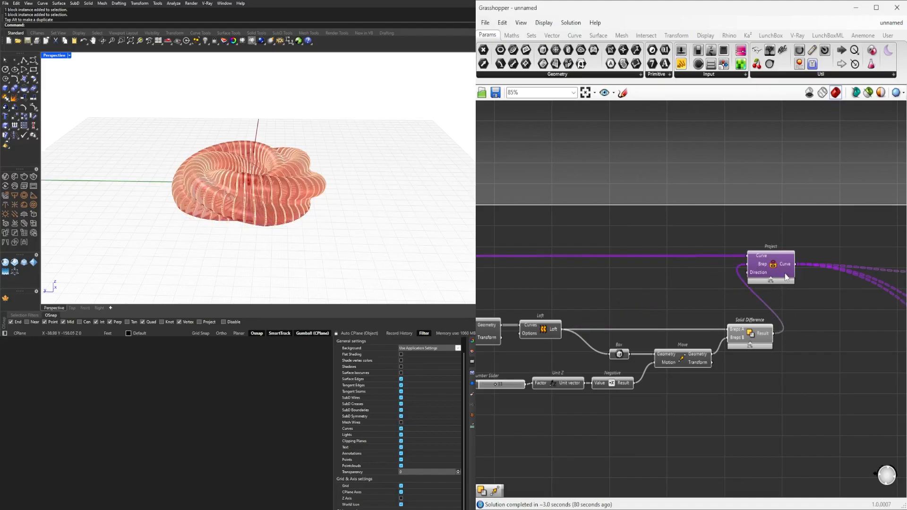
- Turn off the preview of the Solid Difference and Move components so only the coloured rib frames show
{"action": "scroll", "coordinate": [274, 189], "scroll_direction": "up", "scroll_amount": 5}
{"action": "right_click_drag", "start_coordinate": [273, 189], "coordinate": [257, 177]}
{"action": "scroll", "coordinate": [724, 363], "scroll_direction": "down", "scroll_amount": 3}
{"action": "left_click_drag", "start_coordinate": [744, 380], "coordinate": [695, 308]}
{"action": "middle_click", "coordinate": [694, 308]}
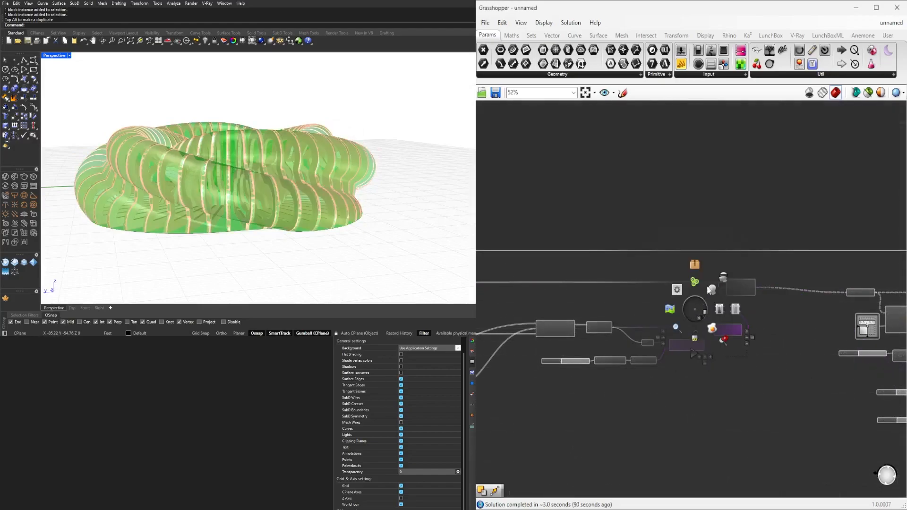
{"action": "left_click", "coordinate": [724, 279]}
- Move the human figure block down towards the flat floor inside the rib structure, and inspect its scale
{"action": "right_click_drag", "start_coordinate": [302, 182], "coordinate": [211, 169]}
{"action": "scroll", "coordinate": [280, 198], "scroll_direction": "up", "scroll_amount": 8}
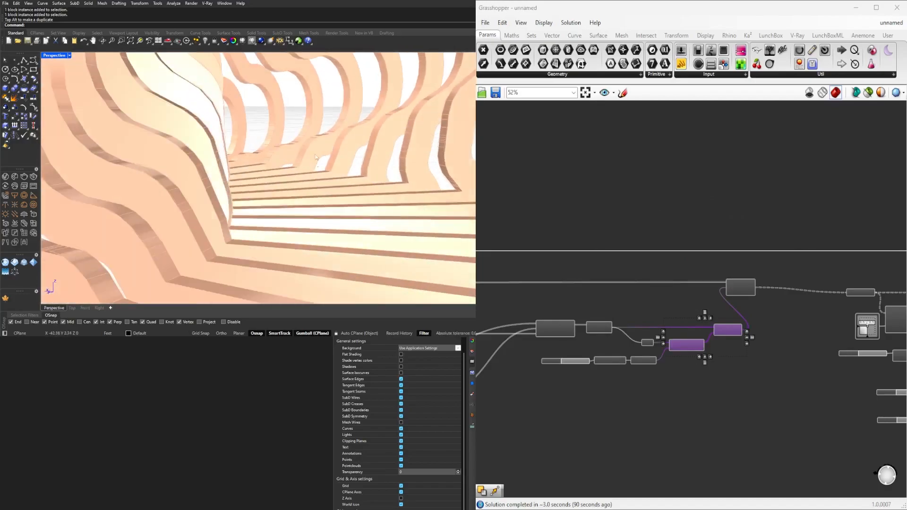
{"action": "scroll", "coordinate": [316, 157], "scroll_direction": "down", "scroll_amount": 10}
{"action": "left_click_drag", "start_coordinate": [144, 201], "coordinate": [128, 193]}
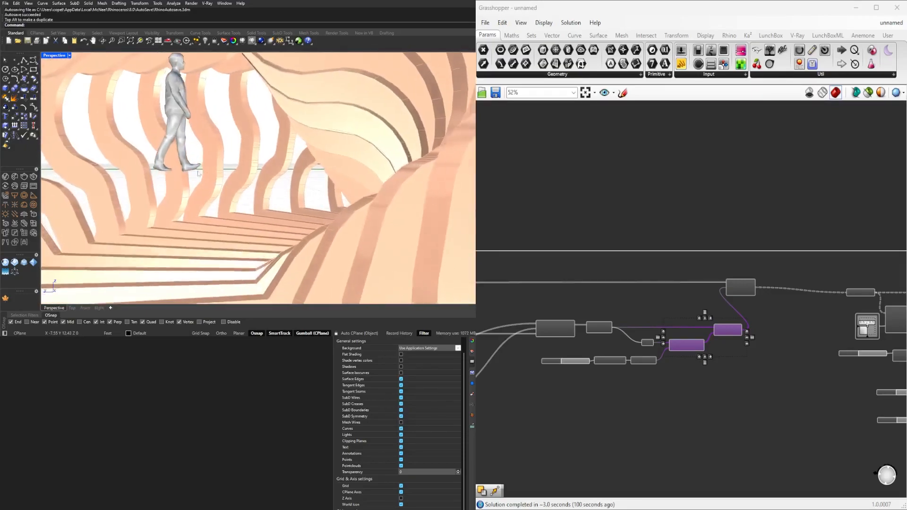
{"action": "left_click", "coordinate": [198, 163]}
{"action": "left_click_drag", "start_coordinate": [187, 72], "coordinate": [186, 202]}
{"action": "right_click_drag", "start_coordinate": [258, 156], "coordinate": [251, 194]}
{"action": "scroll", "coordinate": [252, 184], "scroll_direction": "up", "scroll_amount": 5}
{"action": "scroll", "coordinate": [249, 179], "scroll_direction": "down", "scroll_amount": 8}
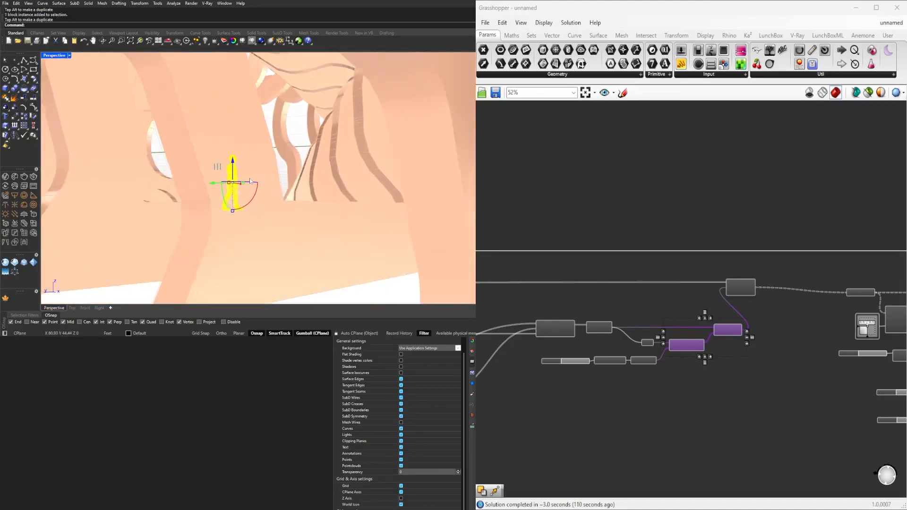
{"action": "scroll", "coordinate": [248, 178], "scroll_direction": "down", "scroll_amount": 6}
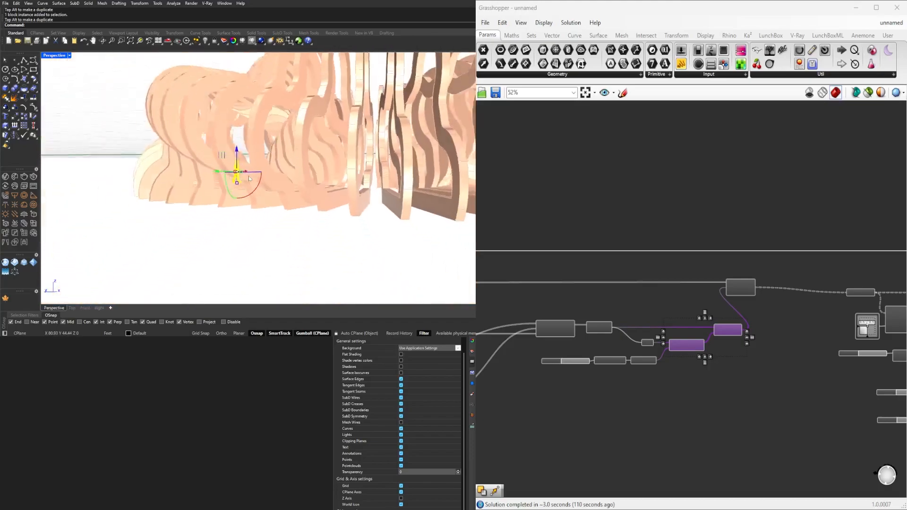
{"action": "scroll", "coordinate": [616, 291], "scroll_direction": "down", "scroll_amount": 2}
{"action": "scroll", "coordinate": [670, 336], "scroll_direction": "up", "scroll_amount": 4}
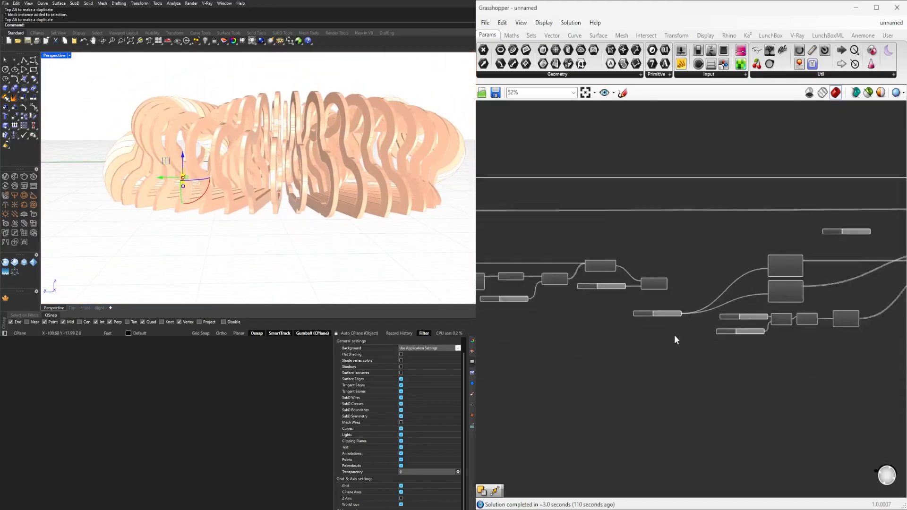
- Set the number slider driving the lower Offset Curve's distance to 1.00, and inspect the rib thickness
{"action": "right_click_drag", "start_coordinate": [645, 381], "coordinate": [515, 366]}
{"action": "scroll", "coordinate": [580, 355], "scroll_direction": "up", "scroll_amount": 5}
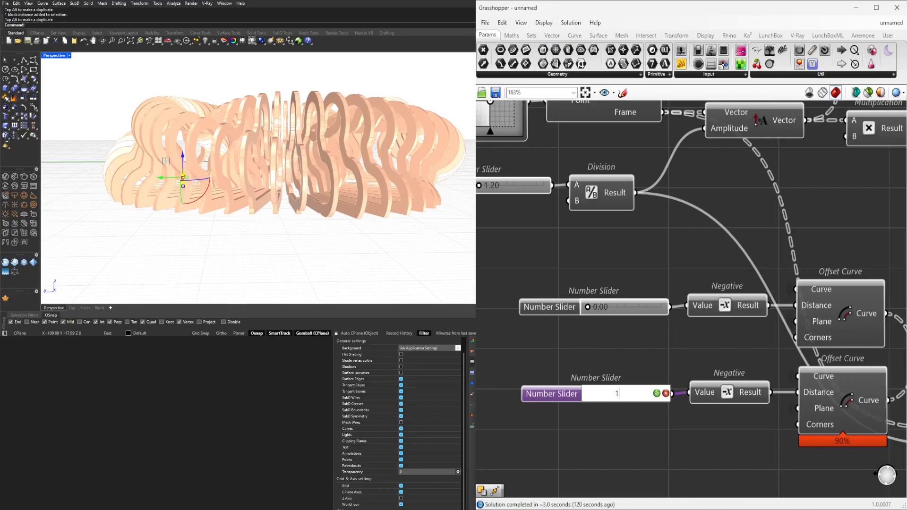
{"action": "key", "text": "Return"}
{"action": "right_click_drag", "start_coordinate": [229, 228], "coordinate": [142, 186]}
{"action": "scroll", "coordinate": [303, 163], "scroll_direction": "up", "scroll_amount": 3}
{"action": "scroll", "coordinate": [222, 186], "scroll_direction": "down", "scroll_amount": 3}
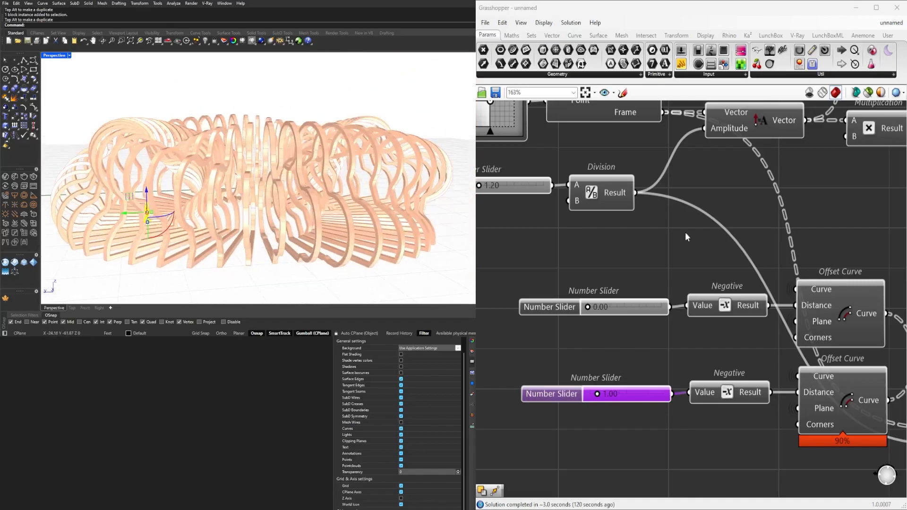
- Toggle the previews of the two Offset Curve components one after the other to compare the curves they produce
{"action": "left_click", "coordinate": [686, 232]}
{"action": "scroll", "coordinate": [686, 234], "scroll_direction": "down", "scroll_amount": 2}
{"action": "right_click_drag", "start_coordinate": [860, 287], "coordinate": [691, 281]}
{"action": "right_click_drag", "start_coordinate": [713, 341], "coordinate": [711, 321]}
{"action": "right_click_drag", "start_coordinate": [615, 264], "coordinate": [667, 268]}
{"action": "right_click", "coordinate": [667, 268]}
{"action": "left_click", "coordinate": [691, 289]}
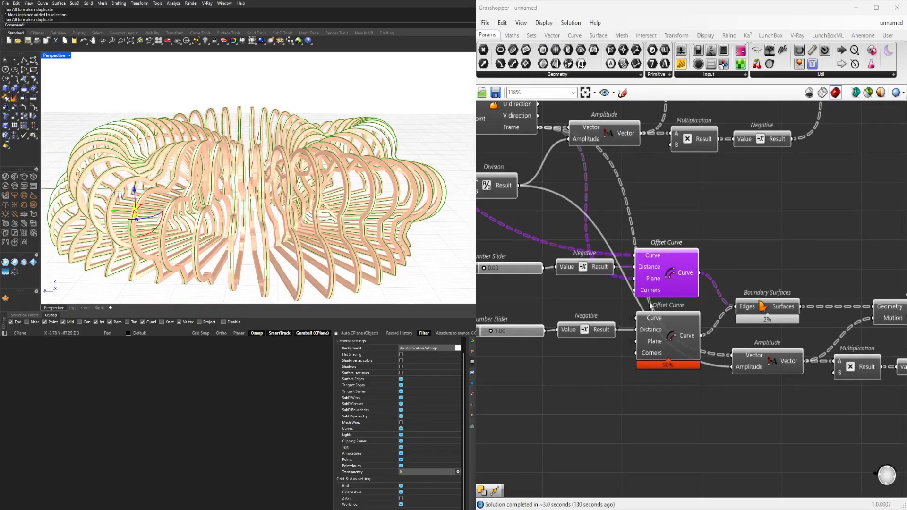
{"action": "right_click", "coordinate": [674, 277]}
{"action": "left_click", "coordinate": [692, 297]}
{"action": "right_click", "coordinate": [673, 328]}
{"action": "left_click", "coordinate": [693, 349]}
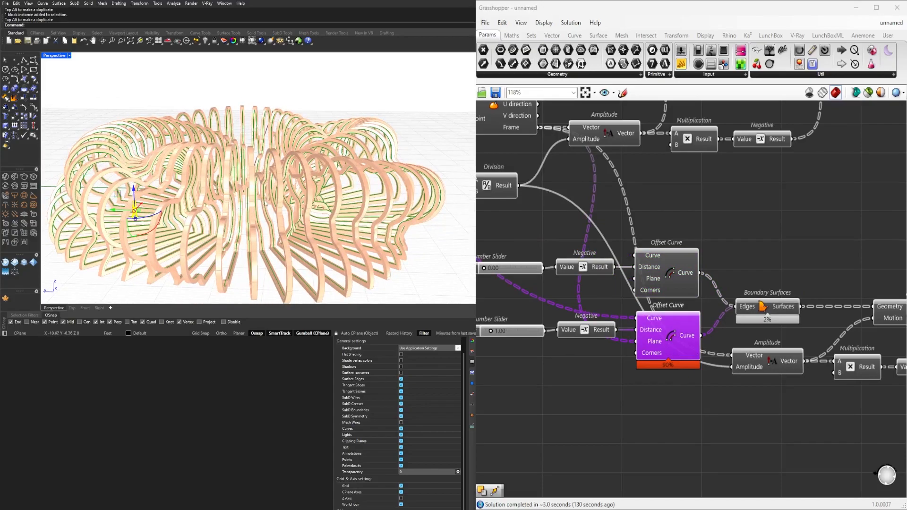
- Try a new Loft on the lower Offset Curve's output with its Curves input flattened, and delete the component after viewing the surface
{"action": "right_click_drag", "start_coordinate": [669, 291], "coordinate": [569, 252]}
{"action": "double_click", "coordinate": [649, 416]}
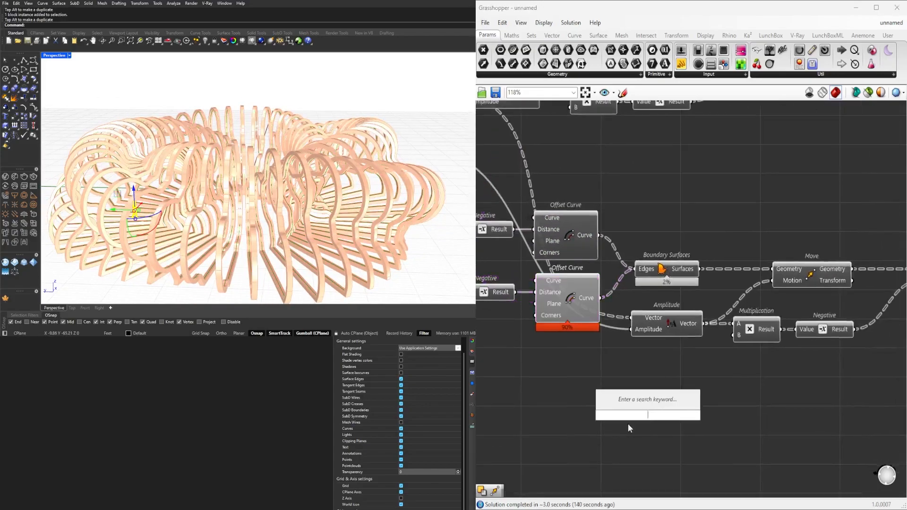
{"action": "type", "text": "loft"}
{"action": "left_click", "coordinate": [620, 404]}
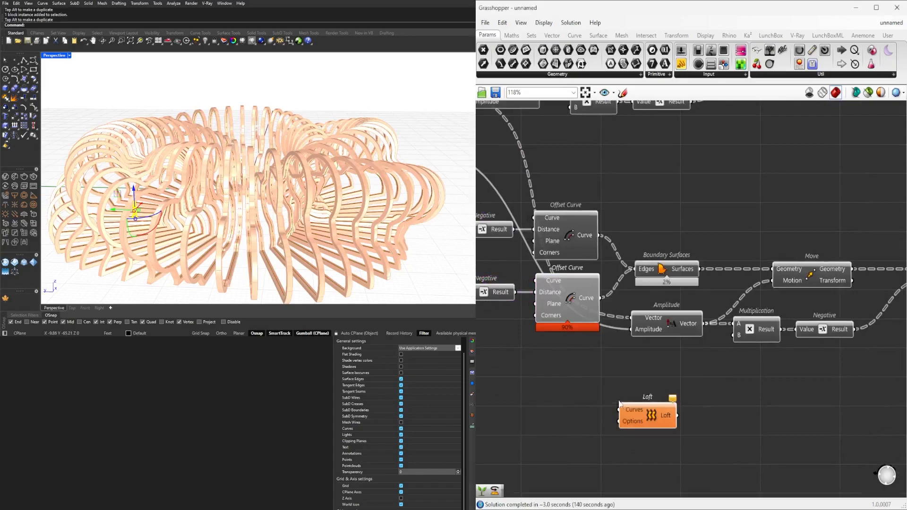
{"action": "left_click_drag", "start_coordinate": [644, 417], "coordinate": [666, 390]}
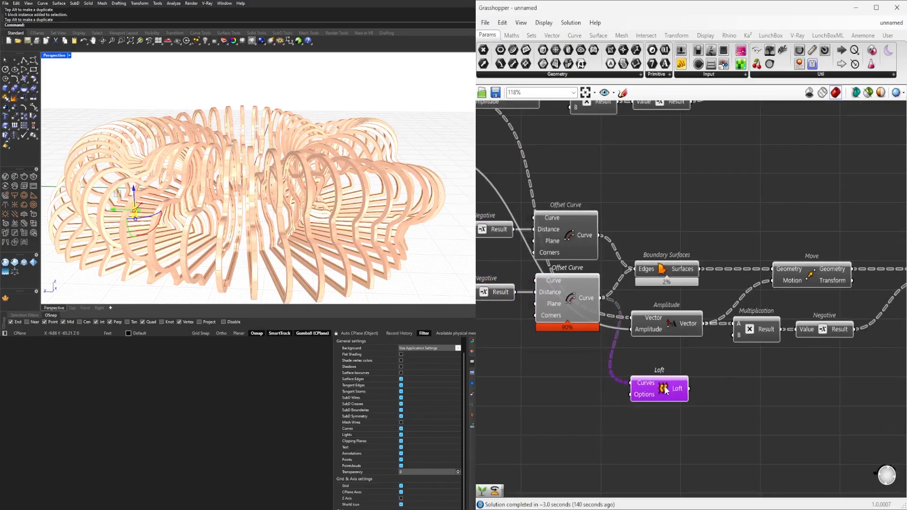
{"action": "right_click", "coordinate": [648, 384]}
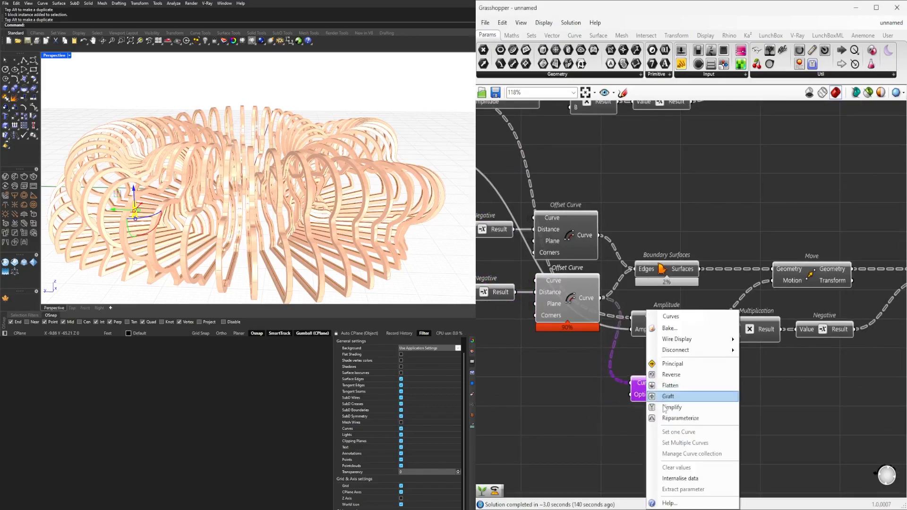
{"action": "left_click", "coordinate": [668, 386]}
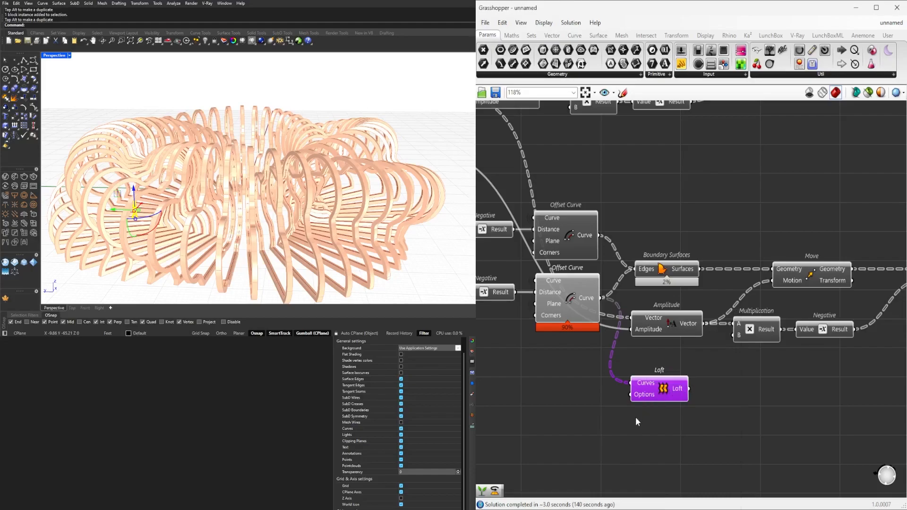
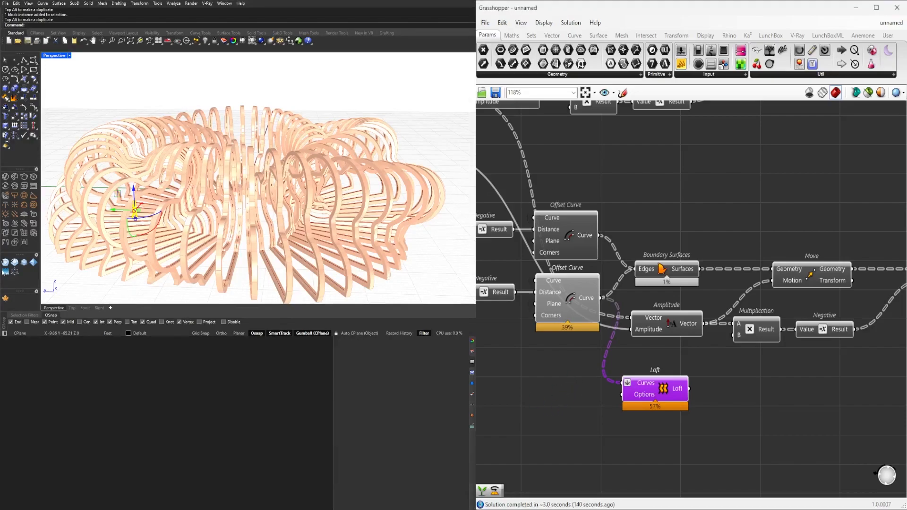
{"action": "right_click_drag", "start_coordinate": [342, 213], "coordinate": [166, 188]}
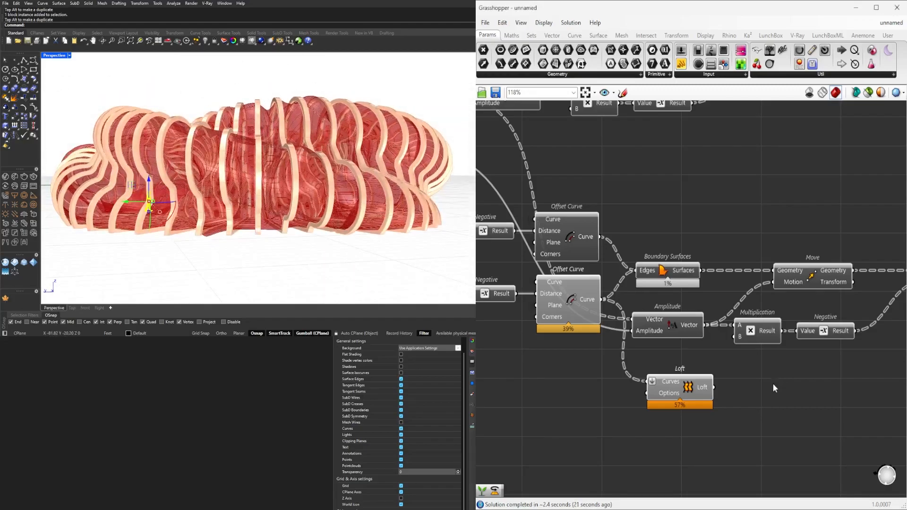
{"action": "left_click", "coordinate": [689, 388]}
{"action": "key", "text": "Delete"}
- Toggle the preview of the final Extrude component twice to check the rib solids
{"action": "scroll", "coordinate": [705, 373], "scroll_direction": "down", "scroll_amount": 5}
{"action": "right_click_drag", "start_coordinate": [695, 338], "coordinate": [705, 322]}
{"action": "scroll", "coordinate": [705, 322], "scroll_direction": "up", "scroll_amount": 5}
{"action": "right_click", "coordinate": [668, 297]}
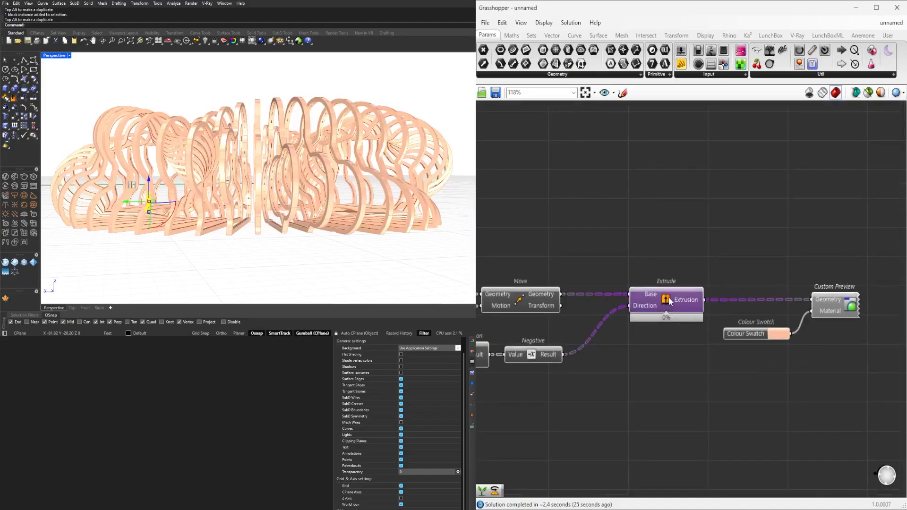
{"action": "left_click", "coordinate": [687, 316]}
{"action": "right_click", "coordinate": [668, 302]}
{"action": "left_click", "coordinate": [687, 322]}
- Turn on the preview of the Solid Difference component and inspect the trimmed shell against the ribs
{"action": "scroll", "coordinate": [628, 343], "scroll_direction": "down", "scroll_amount": 5}
{"action": "right_click_drag", "start_coordinate": [586, 352], "coordinate": [799, 333]}
{"action": "scroll", "coordinate": [583, 270], "scroll_direction": "up", "scroll_amount": 3}
{"action": "right_click_drag", "start_coordinate": [583, 269], "coordinate": [718, 294]}
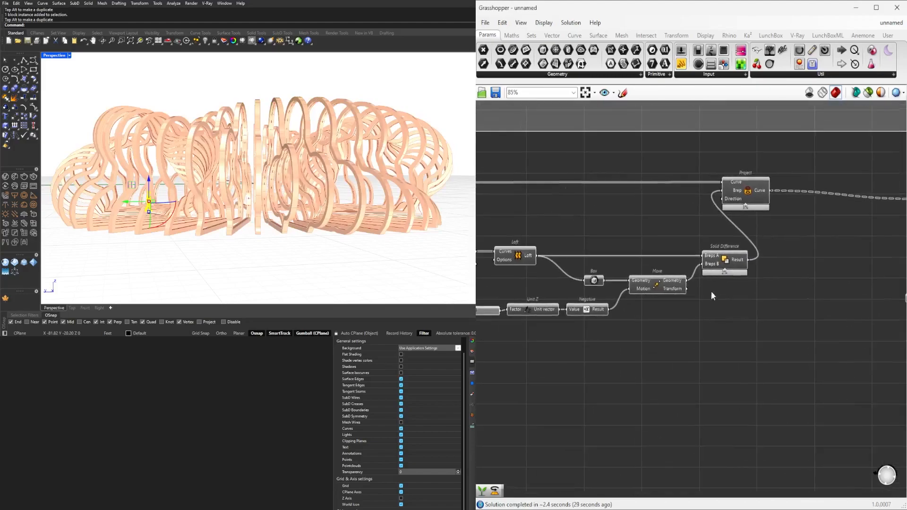
{"action": "right_click", "coordinate": [729, 256]}
{"action": "left_click", "coordinate": [740, 277]}
{"action": "right_click_drag", "start_coordinate": [283, 163], "coordinate": [280, 190]}
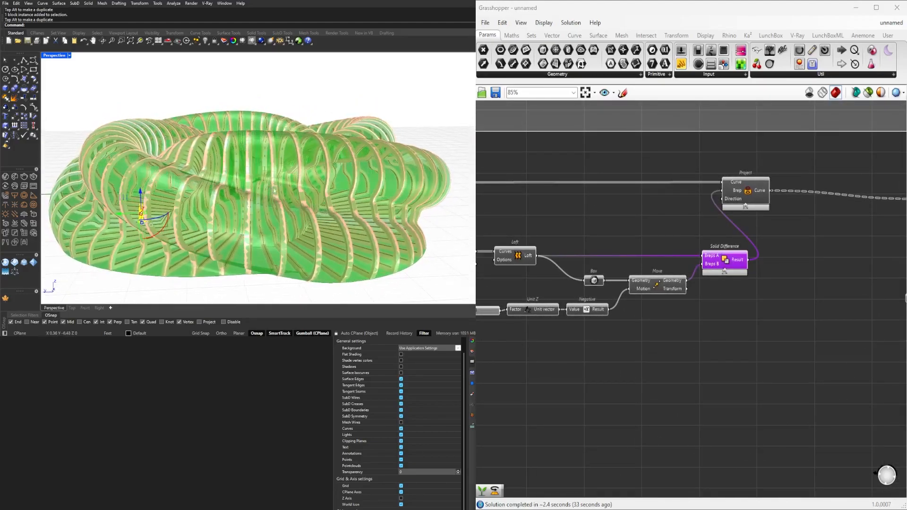
- Check the two Offset Curve components and the value of the number slider driving the lower one
{"action": "scroll", "coordinate": [815, 258], "scroll_direction": "down", "scroll_amount": 2}
{"action": "right_click_drag", "start_coordinate": [852, 285], "coordinate": [538, 258]}
{"action": "scroll", "coordinate": [724, 337], "scroll_direction": "up", "scroll_amount": 3}
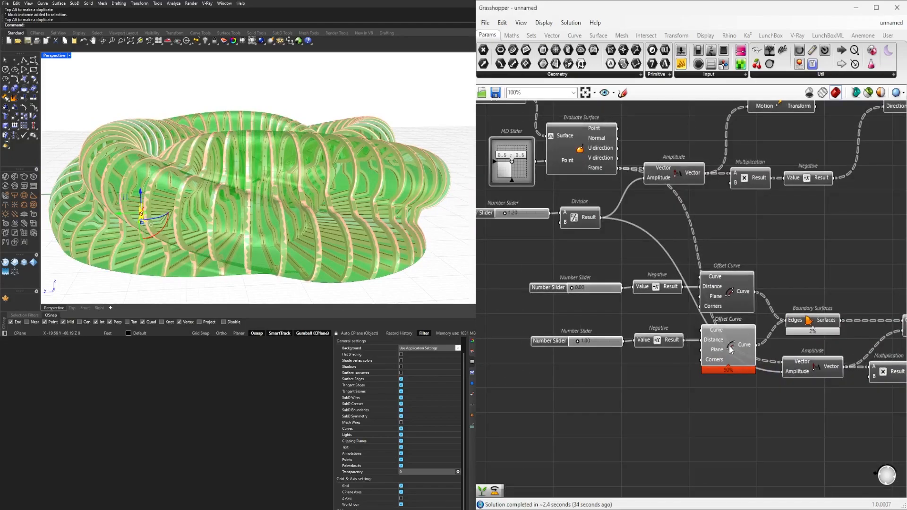
{"action": "left_click", "coordinate": [729, 346]}
{"action": "left_click", "coordinate": [714, 305]}
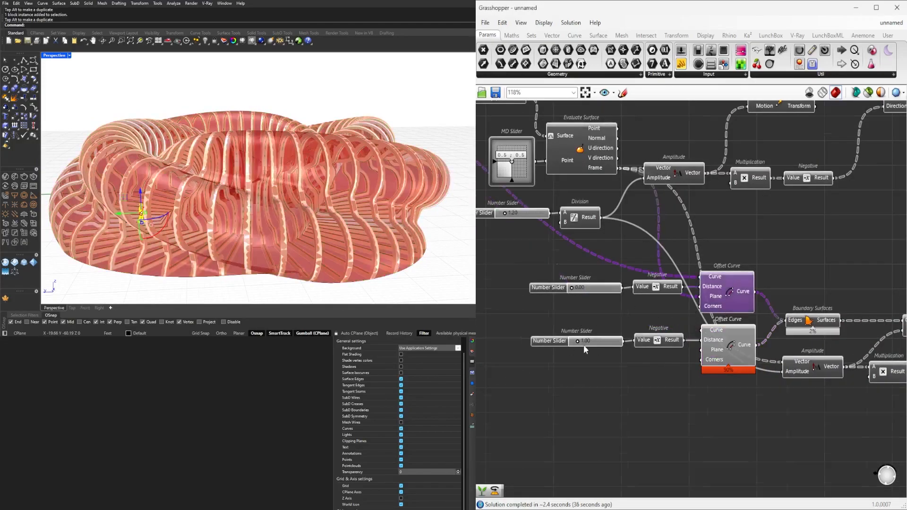
{"action": "scroll", "coordinate": [583, 345], "scroll_direction": "up", "scroll_amount": 3}
{"action": "left_click", "coordinate": [592, 346]}
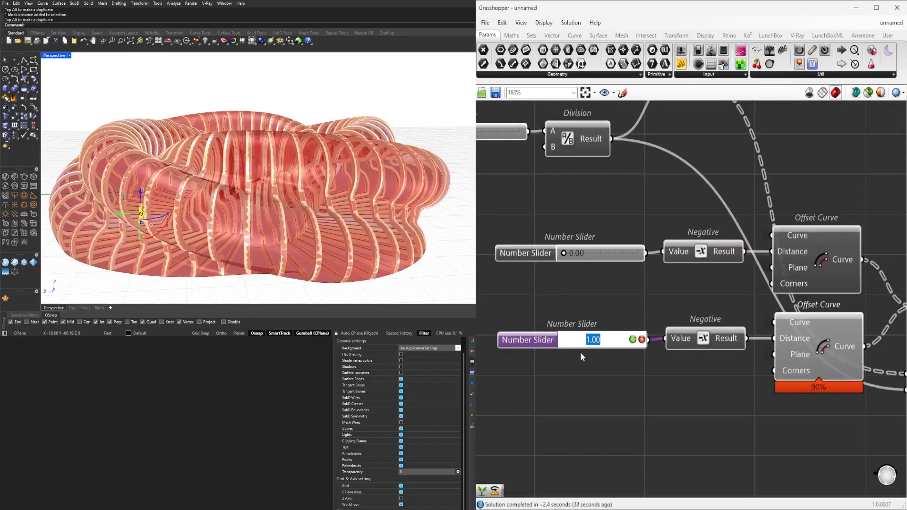
{"action": "left_click", "coordinate": [587, 363]}
- Move the two offset distance sliders away from their Negative components to make room between them
{"action": "right_click_drag", "start_coordinate": [523, 253], "coordinate": [591, 252]}
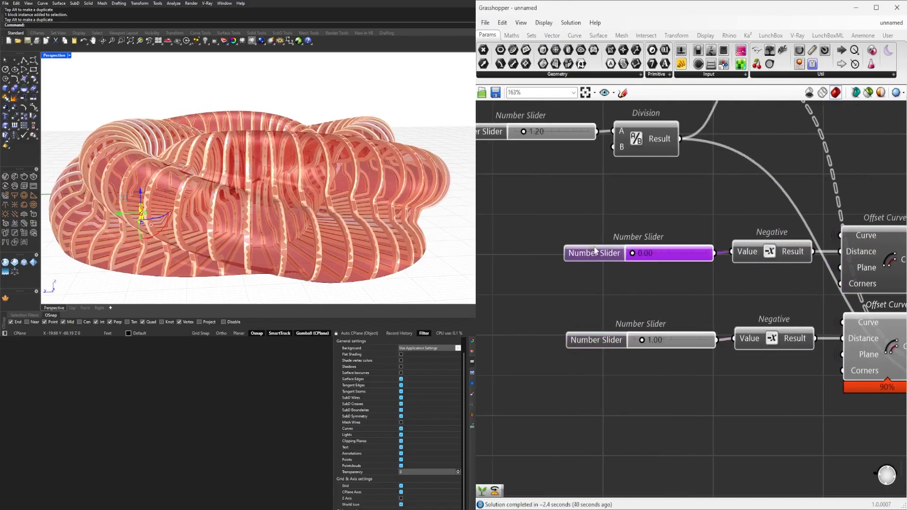
{"action": "left_click_drag", "start_coordinate": [595, 251], "coordinate": [538, 249]}
{"action": "right_click_drag", "start_coordinate": [661, 289], "coordinate": [726, 295]}
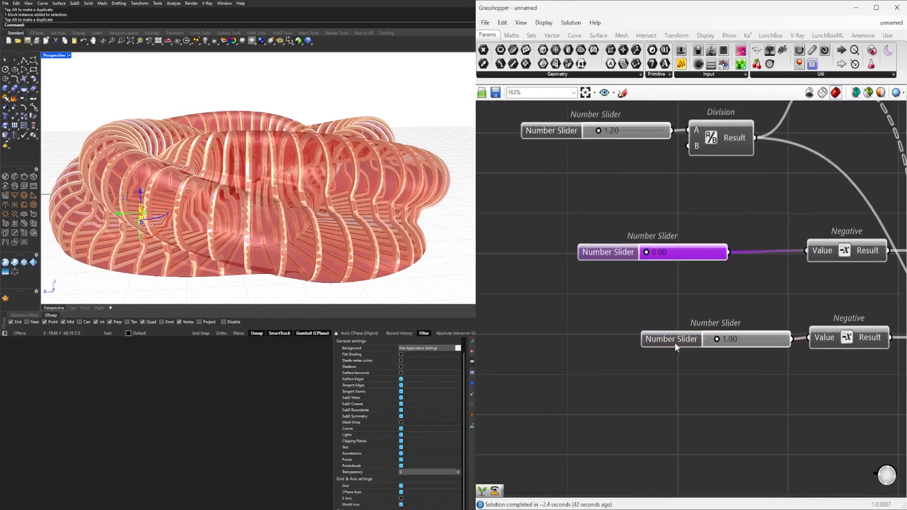
{"action": "left_click_drag", "start_coordinate": [674, 347], "coordinate": [530, 347]}
- Add a Negative component fed by the 1.00 slider, and connect its Result to the upper Negative's Value input in place of the 0.00 slider
{"action": "double_click", "coordinate": [677, 304]}
{"action": "type", "text": "negative"}
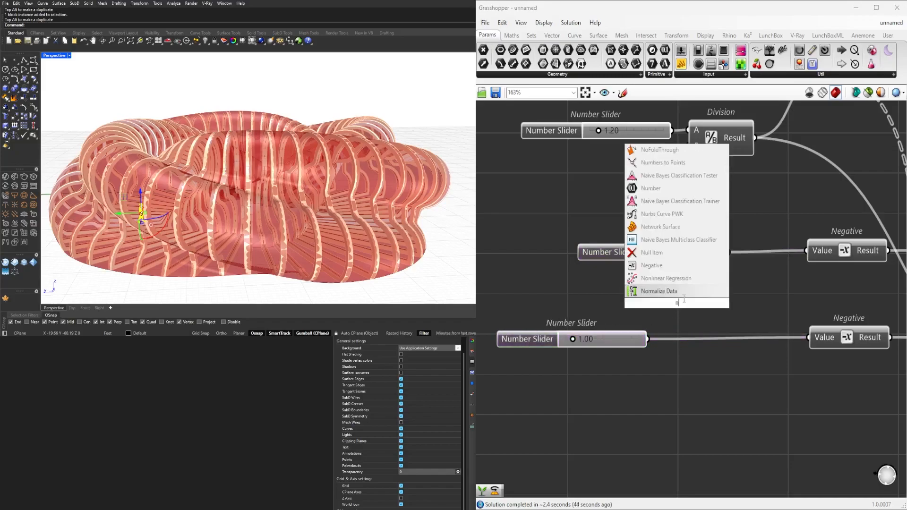
{"action": "key", "text": "Return"}
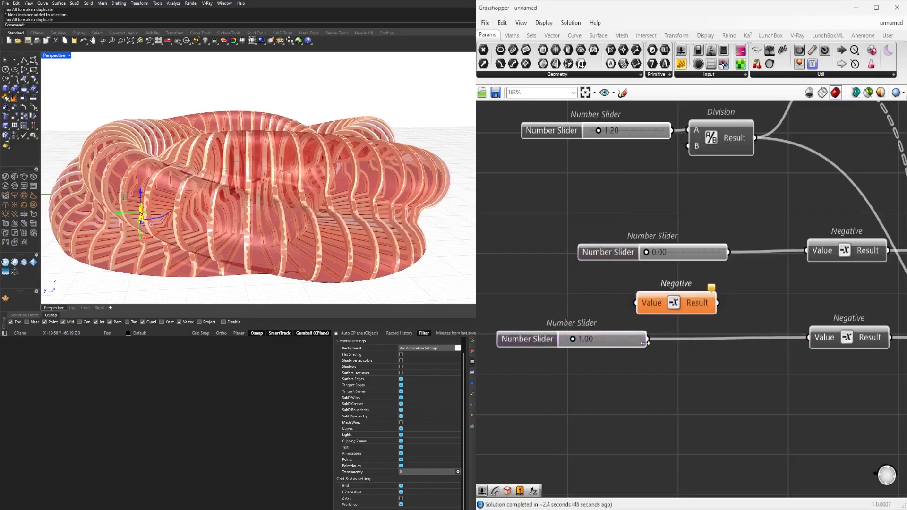
{"action": "left_click_drag", "start_coordinate": [681, 309], "coordinate": [711, 312]}
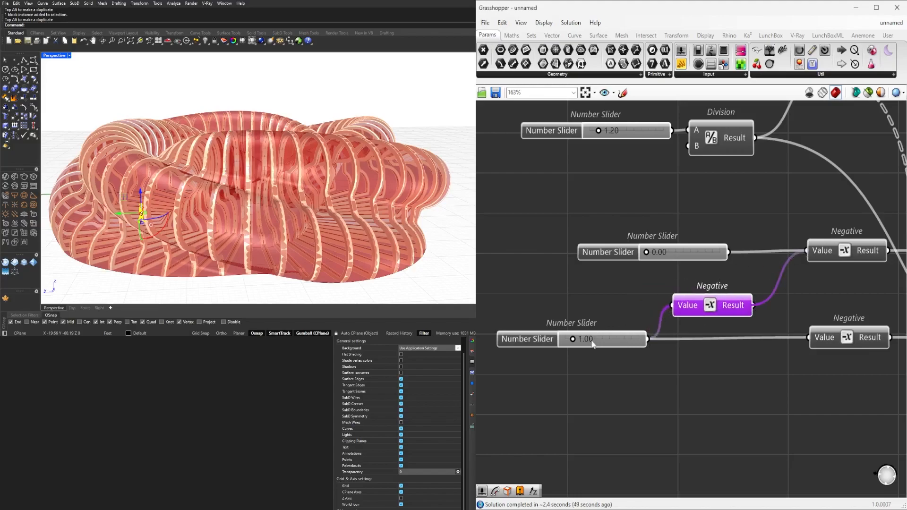
- Delete the disconnected 0.00 number slider, nudge the 1.00 slider into line, and inspect the ribs around the shell
{"action": "left_click_drag", "start_coordinate": [676, 217], "coordinate": [637, 261]}
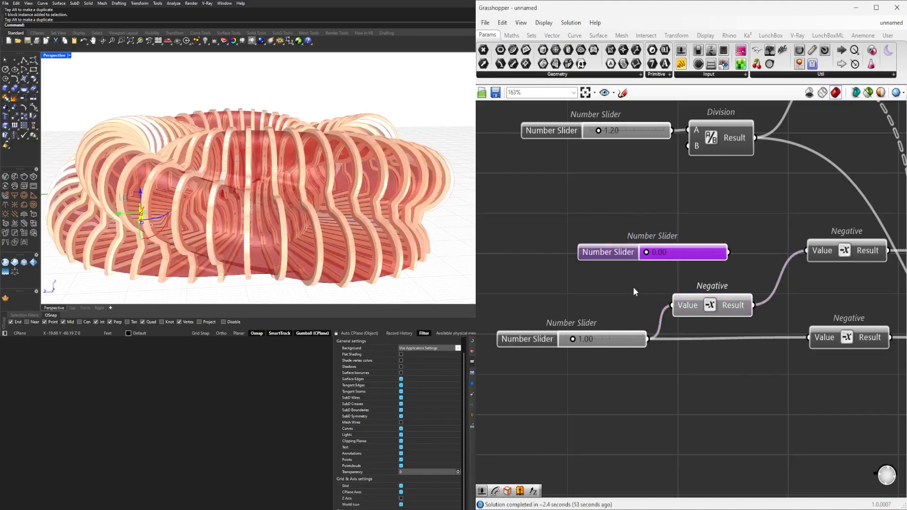
{"action": "key", "text": "Delete"}
{"action": "left_click_drag", "start_coordinate": [540, 343], "coordinate": [536, 341]}
{"action": "right_click_drag", "start_coordinate": [349, 209], "coordinate": [360, 248]}
{"action": "scroll", "coordinate": [332, 289], "scroll_direction": "down", "scroll_amount": 3}
{"action": "left_click", "coordinate": [520, 252]}
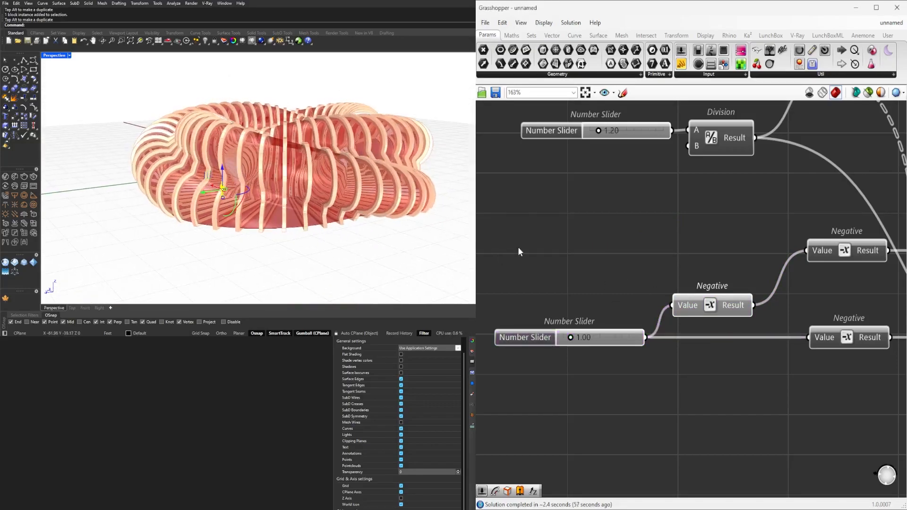
{"action": "right_click_drag", "start_coordinate": [313, 155], "coordinate": [342, 142]}
{"action": "scroll", "coordinate": [721, 224], "scroll_direction": "down", "scroll_amount": 3}
- Duplicate the Custom Preview and its Colour Swatch, placing the copies below the Solid Difference and offset components
{"action": "right_click_drag", "start_coordinate": [717, 276], "coordinate": [531, 299]}
{"action": "scroll", "coordinate": [662, 312], "scroll_direction": "down", "scroll_amount": 4}
{"action": "right_click_drag", "start_coordinate": [775, 312], "coordinate": [705, 336]}
{"action": "scroll", "coordinate": [548, 336], "scroll_direction": "up", "scroll_amount": 3}
{"action": "left_click_drag", "start_coordinate": [740, 341], "coordinate": [661, 280]}
{"action": "scroll", "coordinate": [762, 299], "scroll_direction": "down", "scroll_amount": 3}
{"action": "right_click_drag", "start_coordinate": [634, 323], "coordinate": [866, 279]}
{"action": "left_click_drag", "start_coordinate": [859, 267], "coordinate": [524, 298], "text": "alt"}
{"action": "right_click_drag", "start_coordinate": [524, 299], "coordinate": [740, 352]}
{"action": "scroll", "coordinate": [742, 293], "scroll_direction": "up", "scroll_amount": 3}
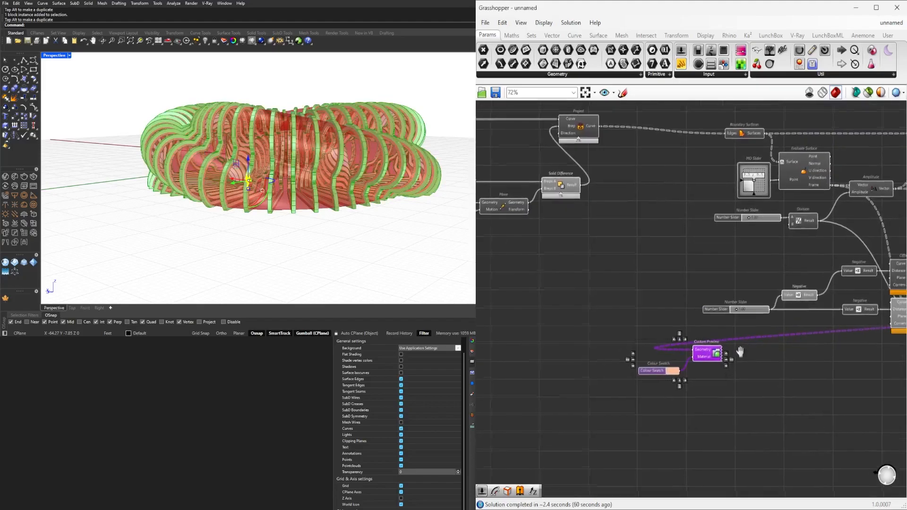
- Connect Solid Difference's Result output to the Geometry input of the copied Custom Preview
{"action": "left_click", "coordinate": [569, 191]}
{"action": "left_click_drag", "start_coordinate": [718, 401], "coordinate": [625, 339]}
{"action": "left_click", "coordinate": [570, 192]}
{"action": "left_click_drag", "start_coordinate": [581, 185], "coordinate": [693, 350]}
- Change the copied Colour Swatch to a translucent light turquoise
{"action": "scroll", "coordinate": [702, 366], "scroll_direction": "up", "scroll_amount": 5}
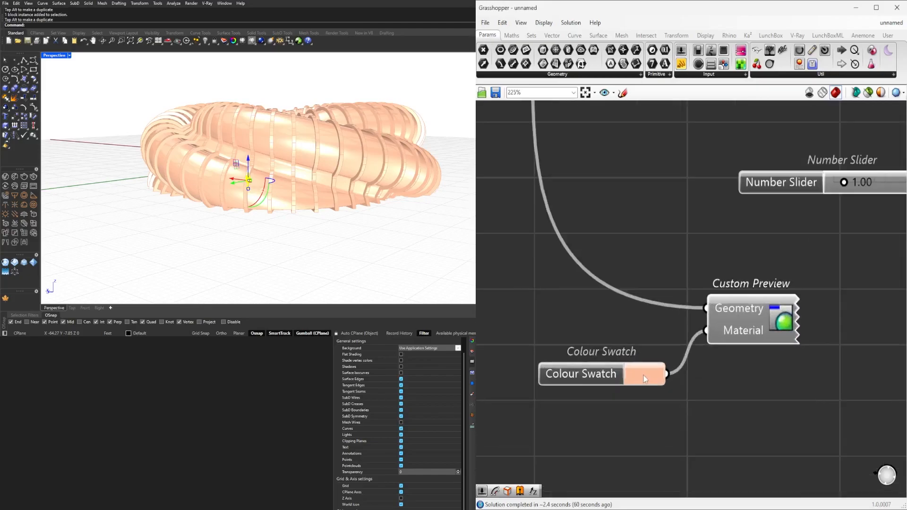
{"action": "left_click", "coordinate": [646, 378]}
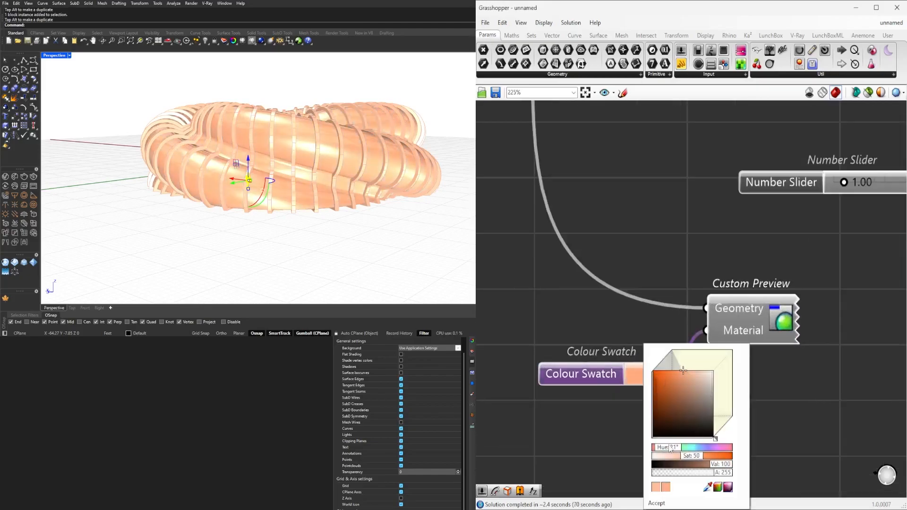
{"action": "left_click_drag", "start_coordinate": [668, 449], "coordinate": [693, 472]}
{"action": "left_click", "coordinate": [807, 370]}
- Turn off the preview of the Solid Difference component so only the turquoise custom preview shows the shell
{"action": "scroll", "coordinate": [807, 369], "scroll_direction": "down", "scroll_amount": 8}
{"action": "right_click_drag", "start_coordinate": [651, 216], "coordinate": [667, 237]}
{"action": "scroll", "coordinate": [666, 237], "scroll_direction": "up", "scroll_amount": 4}
{"action": "left_click_drag", "start_coordinate": [666, 237], "coordinate": [617, 154]}
{"action": "middle_click", "coordinate": [619, 151]}
{"action": "left_click", "coordinate": [639, 132]}
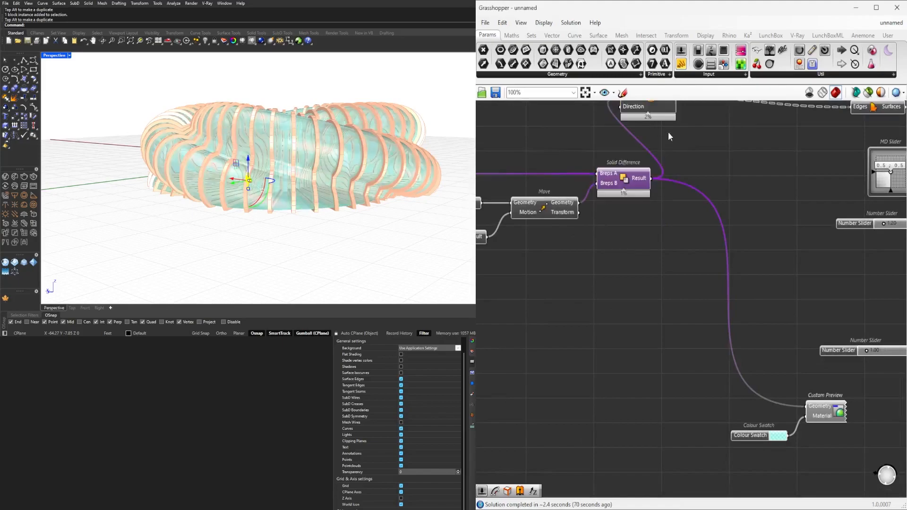
- Move the whole upper component branch, starting at Boundary Surfaces after Project, slightly closer to the Project component
{"action": "scroll", "coordinate": [772, 203], "scroll_direction": "down", "scroll_amount": 5}
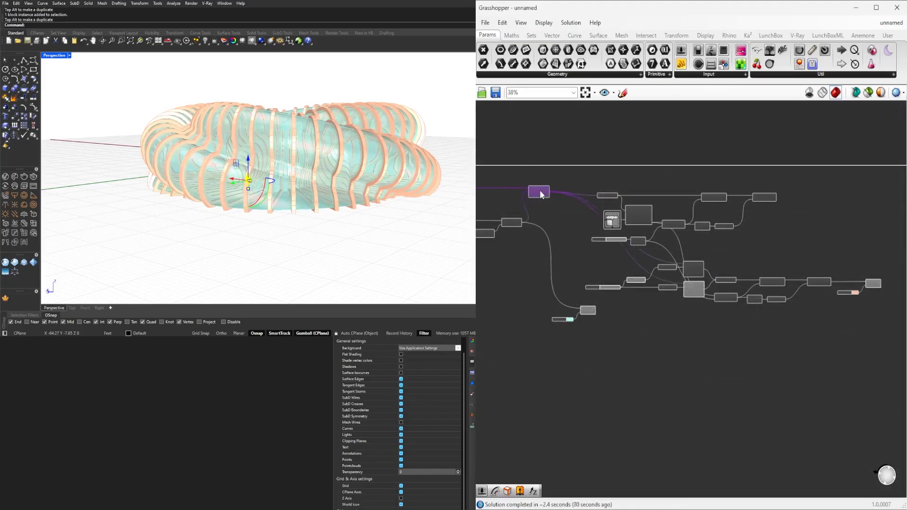
{"action": "scroll", "coordinate": [636, 182], "scroll_direction": "up", "scroll_amount": 3}
{"action": "left_click_drag", "start_coordinate": [881, 279], "coordinate": [614, 193]}
{"action": "scroll", "coordinate": [593, 202], "scroll_direction": "up", "scroll_amount": 4}
{"action": "scroll", "coordinate": [592, 204], "scroll_direction": "down", "scroll_amount": 2}
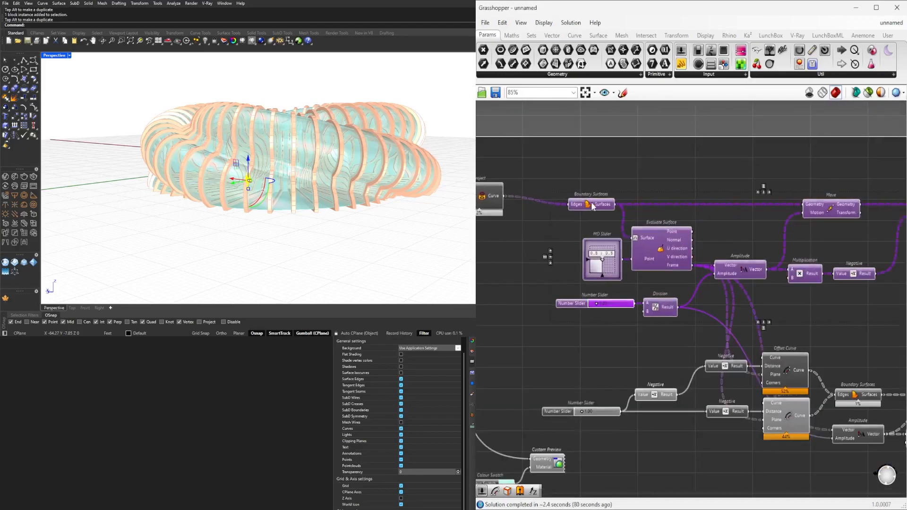
{"action": "right_click_drag", "start_coordinate": [592, 203], "coordinate": [558, 195]}
{"action": "left_click", "coordinate": [593, 170]}
- Inspect the translucent shell and its protruding ribs up close from the side
{"action": "scroll", "coordinate": [594, 172], "scroll_direction": "down", "scroll_amount": 3}
{"action": "right_click_drag", "start_coordinate": [660, 274], "coordinate": [805, 304]}
{"action": "scroll", "coordinate": [730, 422], "scroll_direction": "up", "scroll_amount": 3}
{"action": "right_click_drag", "start_coordinate": [586, 213], "coordinate": [634, 246]}
{"action": "right_click_drag", "start_coordinate": [372, 151], "coordinate": [389, 137]}
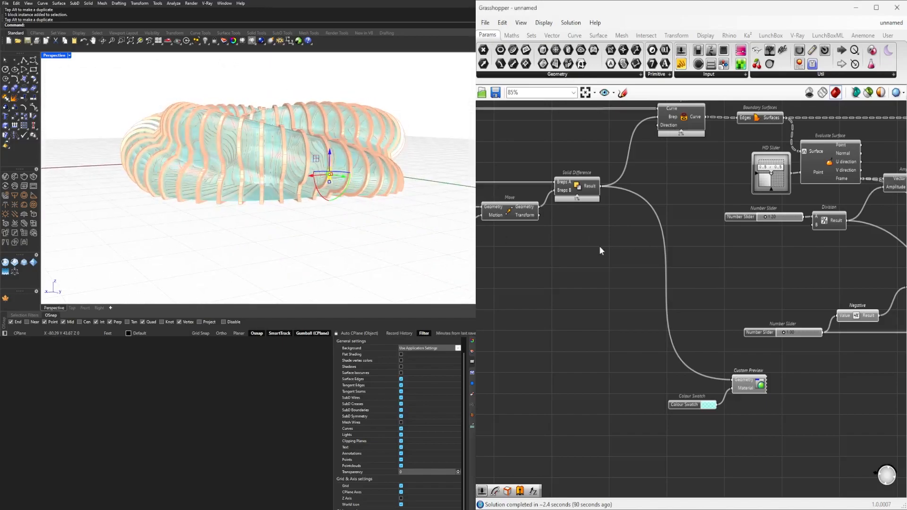
{"action": "scroll", "coordinate": [345, 169], "scroll_direction": "up", "scroll_amount": 12}
{"action": "left_click", "coordinate": [369, 192]}
{"action": "right_click_drag", "start_coordinate": [370, 191], "coordinate": [231, 223]}
{"action": "scroll", "coordinate": [213, 189], "scroll_direction": "down", "scroll_amount": 10}
{"action": "scroll", "coordinate": [231, 189], "scroll_direction": "up", "scroll_amount": 5}
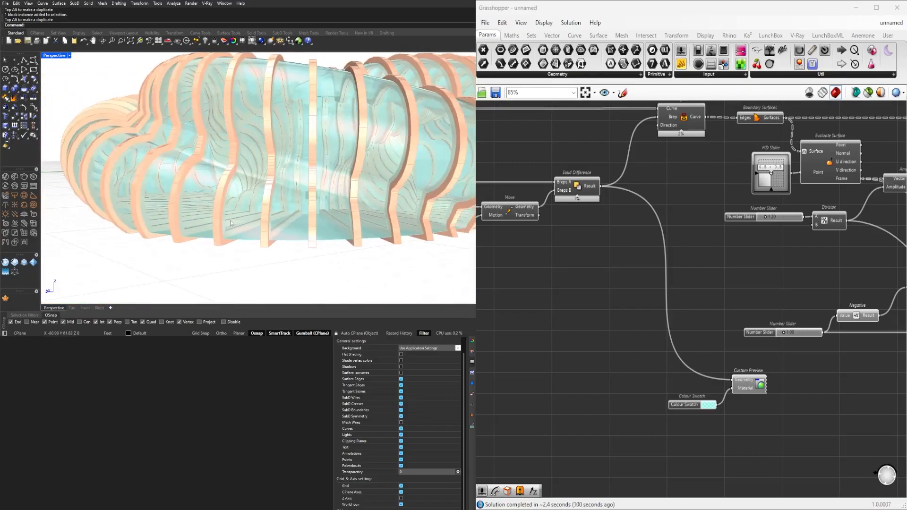
{"action": "right_click_drag", "start_coordinate": [173, 221], "coordinate": [194, 220]}
- Review the definition from the Polar Array components through to Project and Boundary Surfaces
{"action": "right_click_drag", "start_coordinate": [654, 264], "coordinate": [675, 297]}
{"action": "scroll", "coordinate": [665, 301], "scroll_direction": "up", "scroll_amount": 1}
{"action": "scroll", "coordinate": [676, 297], "scroll_direction": "down", "scroll_amount": 2}
{"action": "right_click_drag", "start_coordinate": [591, 288], "coordinate": [527, 314]}
{"action": "right_click_drag", "start_coordinate": [792, 310], "coordinate": [592, 306]}
{"action": "scroll", "coordinate": [815, 277], "scroll_direction": "down", "scroll_amount": 1}
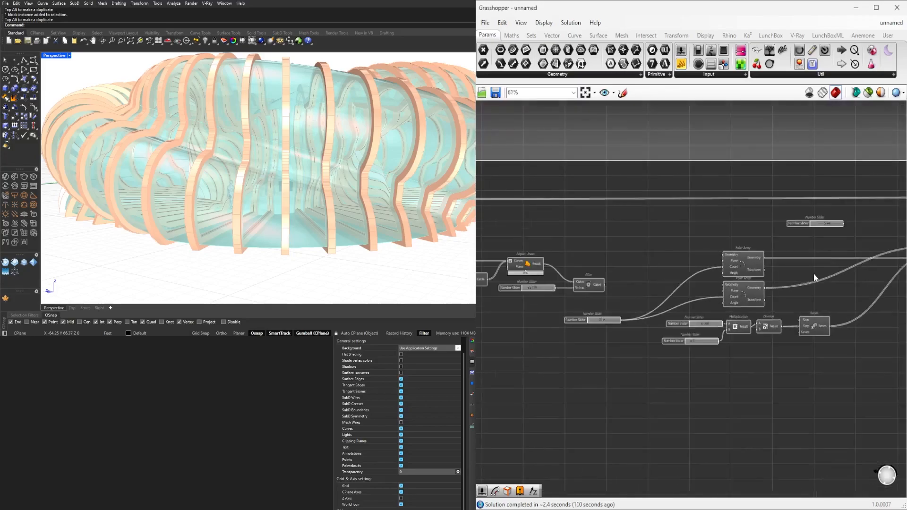
{"action": "right_click_drag", "start_coordinate": [855, 283], "coordinate": [756, 265]}
{"action": "scroll", "coordinate": [716, 226], "scroll_direction": "up", "scroll_amount": 2}
{"action": "right_click_drag", "start_coordinate": [716, 226], "coordinate": [703, 234]}
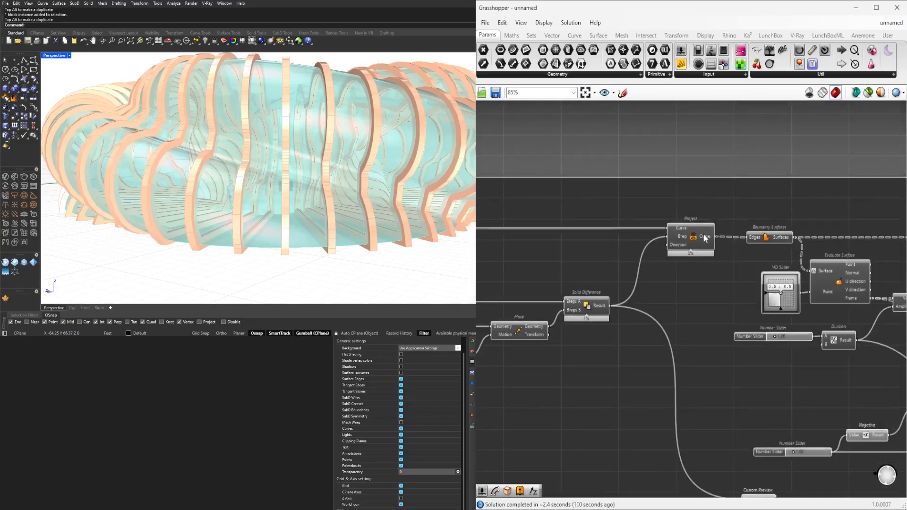
- Examine the Project, Move and Solid Difference components together with the box that trims the base of the shell
{"action": "left_click", "coordinate": [691, 250]}
{"action": "right_click_drag", "start_coordinate": [812, 302], "coordinate": [791, 262]}
{"action": "scroll", "coordinate": [660, 231], "scroll_direction": "down", "scroll_amount": 2}
{"action": "left_click", "coordinate": [625, 272]}
{"action": "scroll", "coordinate": [625, 271], "scroll_direction": "up", "scroll_amount": 2}
{"action": "right_click", "coordinate": [631, 270]}
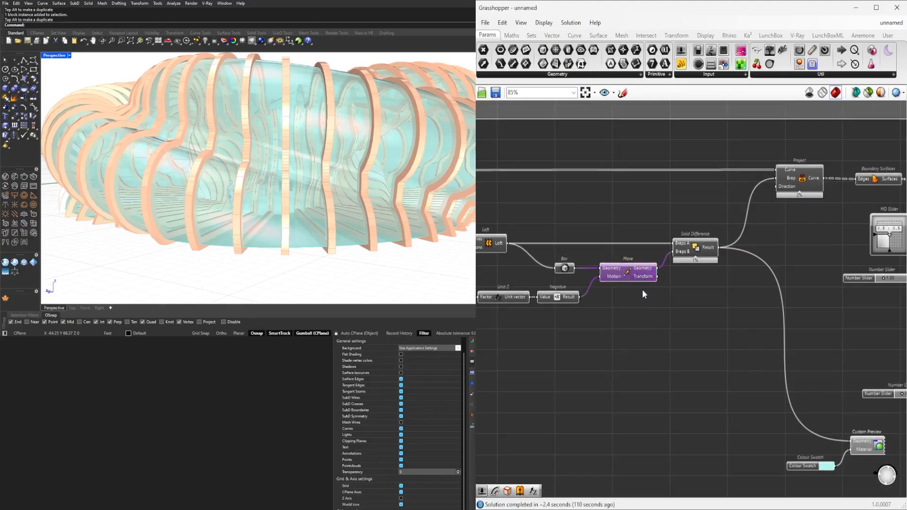
{"action": "left_click", "coordinate": [656, 291]}
{"action": "right_click_drag", "start_coordinate": [255, 222], "coordinate": [231, 217]}
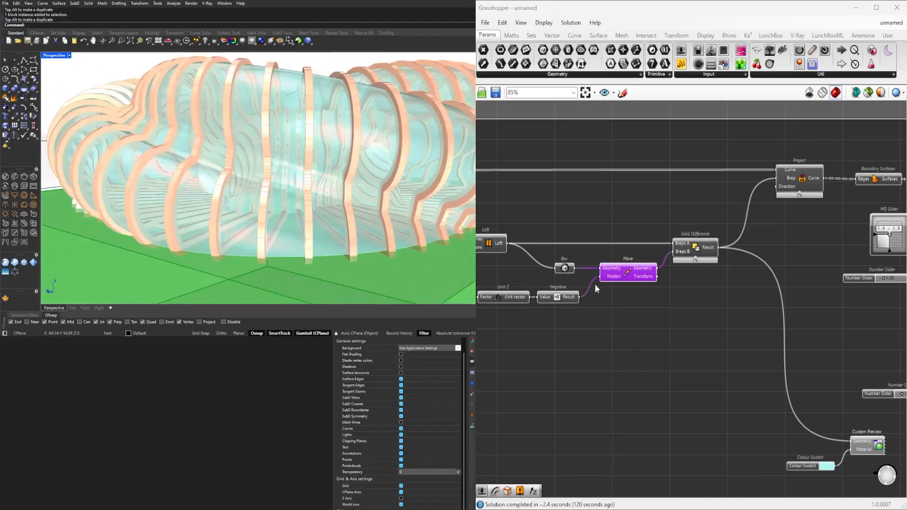
{"action": "left_click", "coordinate": [705, 288]}
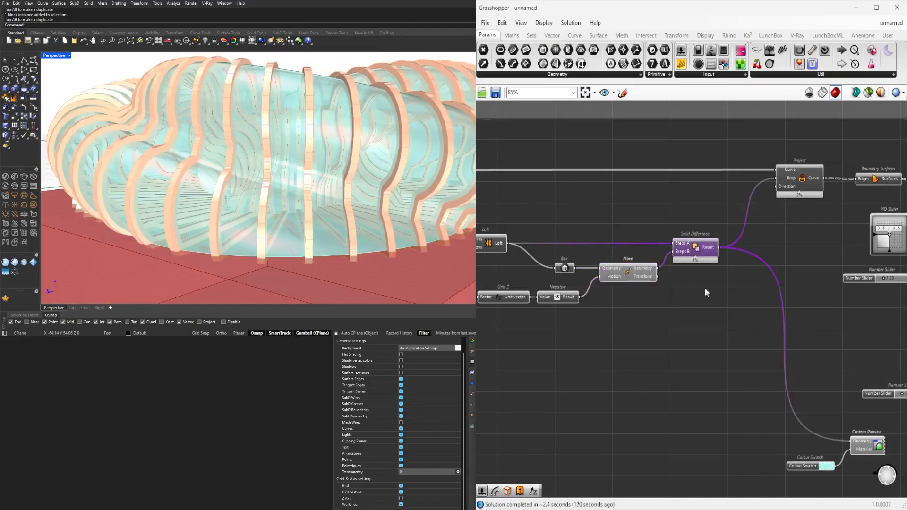
- Add a Brep | Brep intersection component below Solid Difference
{"action": "double_click", "coordinate": [705, 333]}
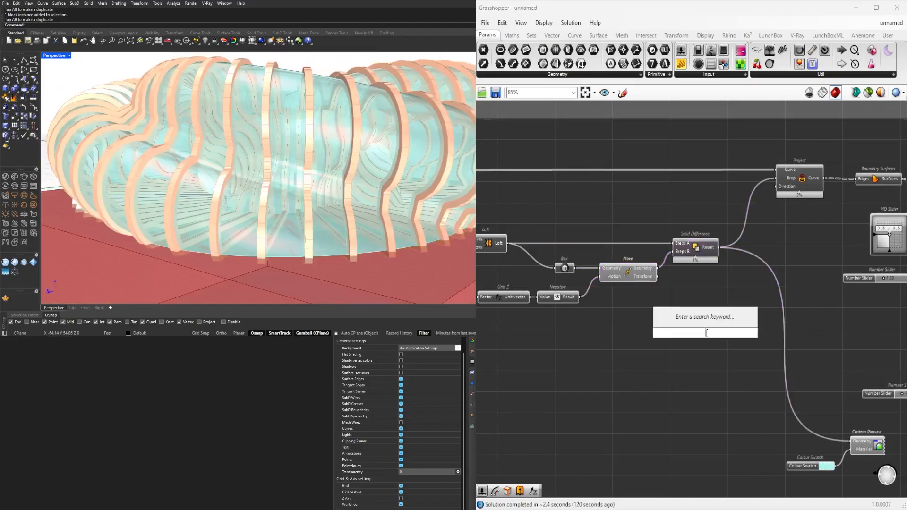
{"action": "left_click", "coordinate": [642, 38]}
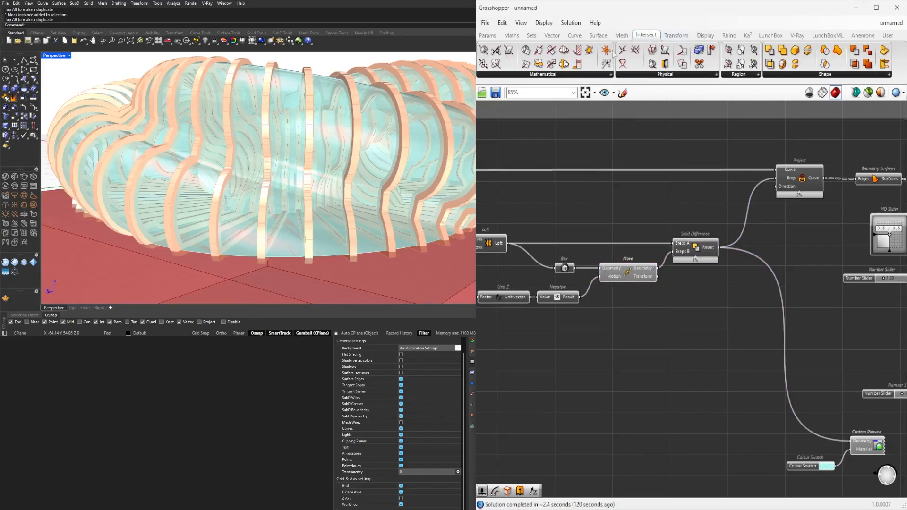
{"action": "left_click", "coordinate": [656, 76]}
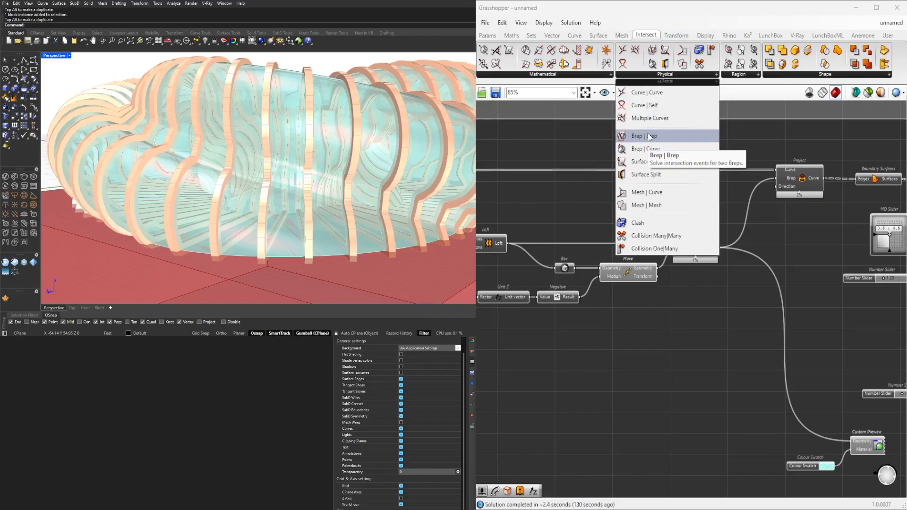
{"action": "left_click_drag", "start_coordinate": [654, 138], "coordinate": [703, 294]}
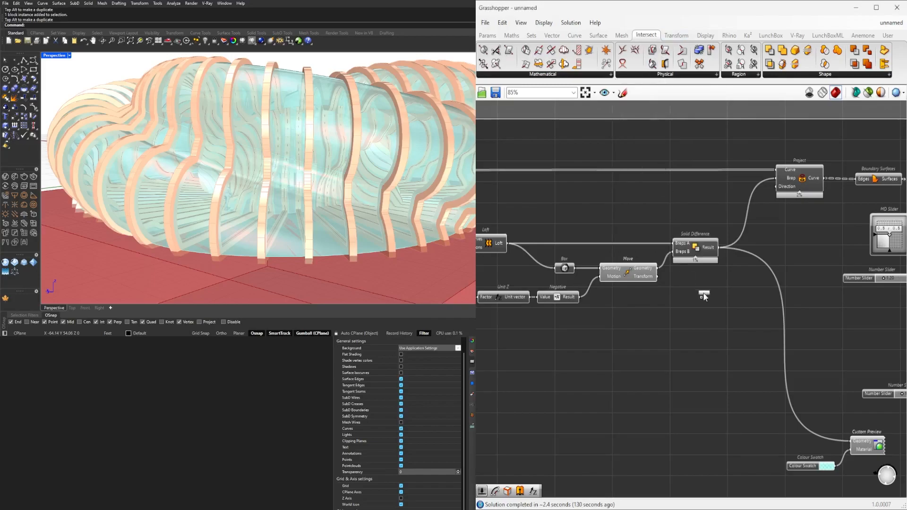
- Connect the Solid Difference result to Brep A and the moved box geometry to Brep B of the intersection component
{"action": "left_click", "coordinate": [629, 276]}
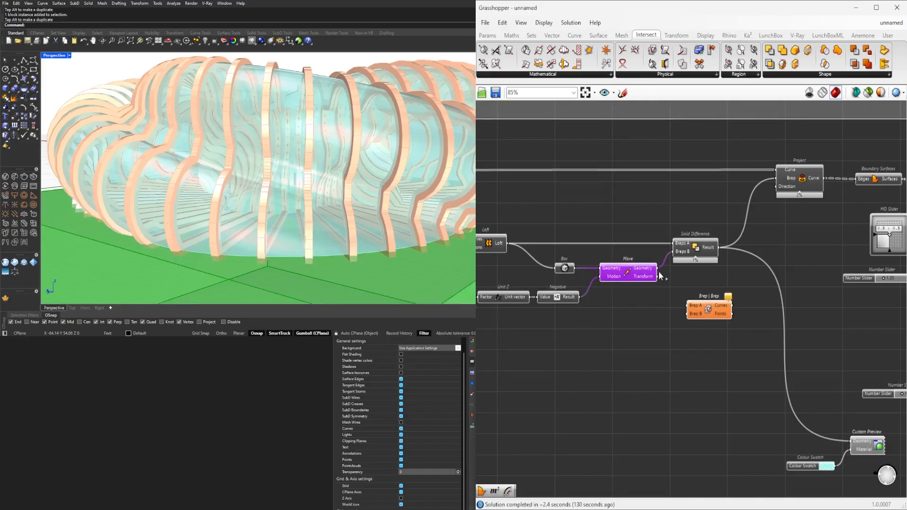
{"action": "left_click_drag", "start_coordinate": [708, 314], "coordinate": [749, 292]}
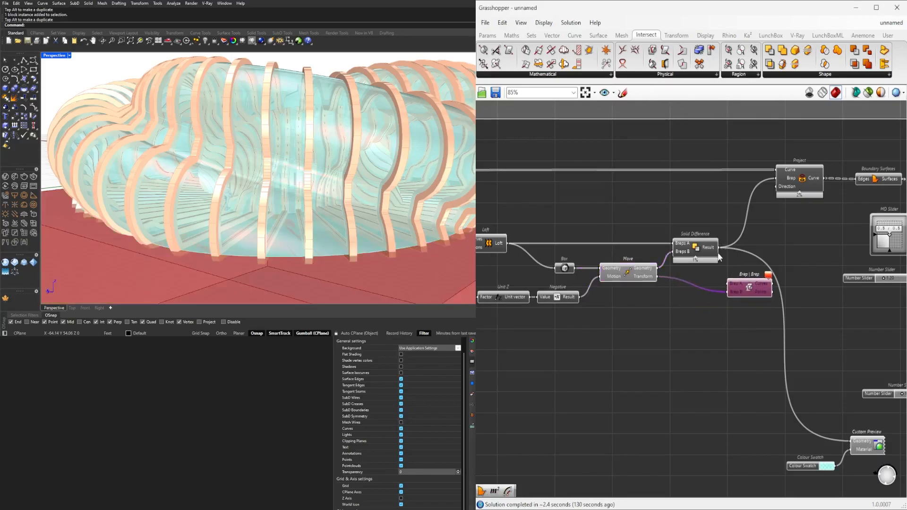
{"action": "left_click_drag", "start_coordinate": [719, 256], "coordinate": [727, 267]}
{"action": "key", "text": "ctrl+z"}
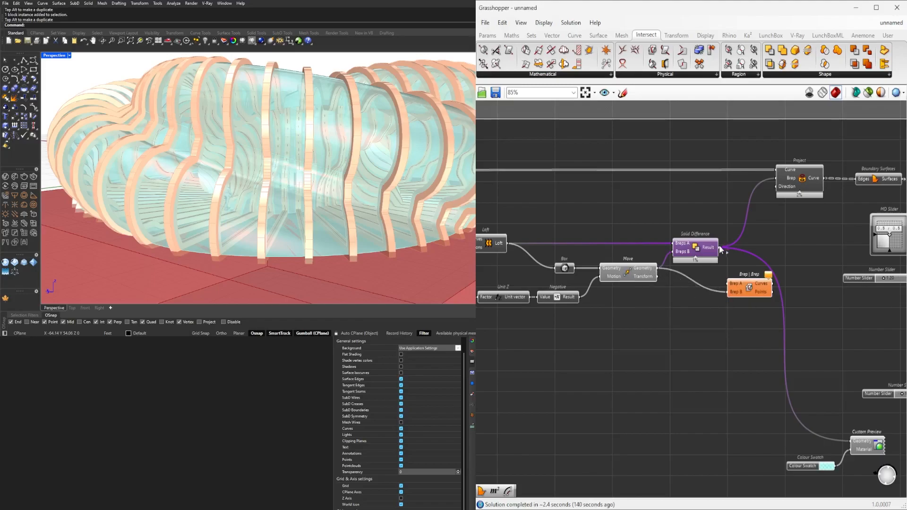
- Inspect the Brep | Brep intersection curve where the shell meets the floor, viewed from inside the structure
{"action": "left_click", "coordinate": [748, 286]}
{"action": "right_click_drag", "start_coordinate": [227, 189], "coordinate": [249, 217]}
{"action": "scroll", "coordinate": [254, 193], "scroll_direction": "up", "scroll_amount": 8}
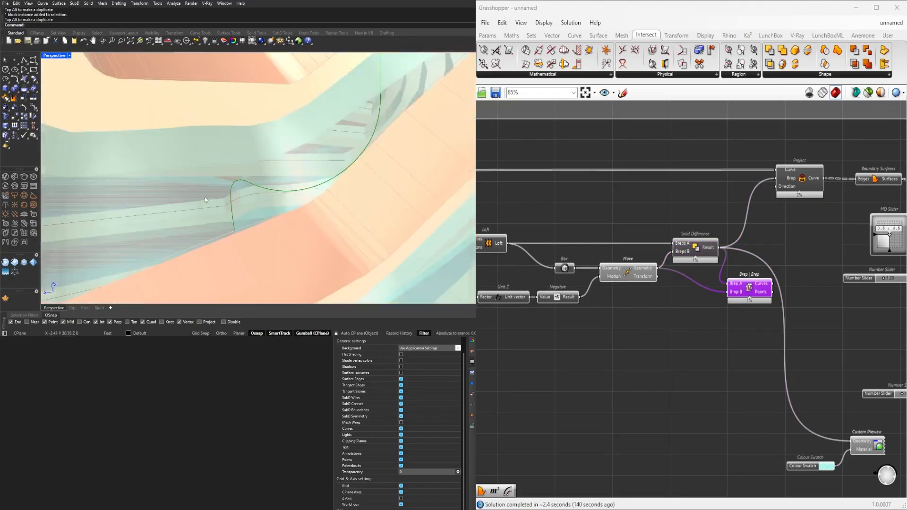
{"action": "scroll", "coordinate": [241, 182], "scroll_direction": "down", "scroll_amount": 10}
{"action": "right_click_drag", "start_coordinate": [241, 167], "coordinate": [215, 190], "text": "shift"}
{"action": "scroll", "coordinate": [234, 153], "scroll_direction": "up", "scroll_amount": 12}
{"action": "scroll", "coordinate": [215, 189], "scroll_direction": "down", "scroll_amount": 4}
{"action": "scroll", "coordinate": [572, 236], "scroll_direction": "down", "scroll_amount": 4}
{"action": "scroll", "coordinate": [657, 329], "scroll_direction": "up", "scroll_amount": 4}
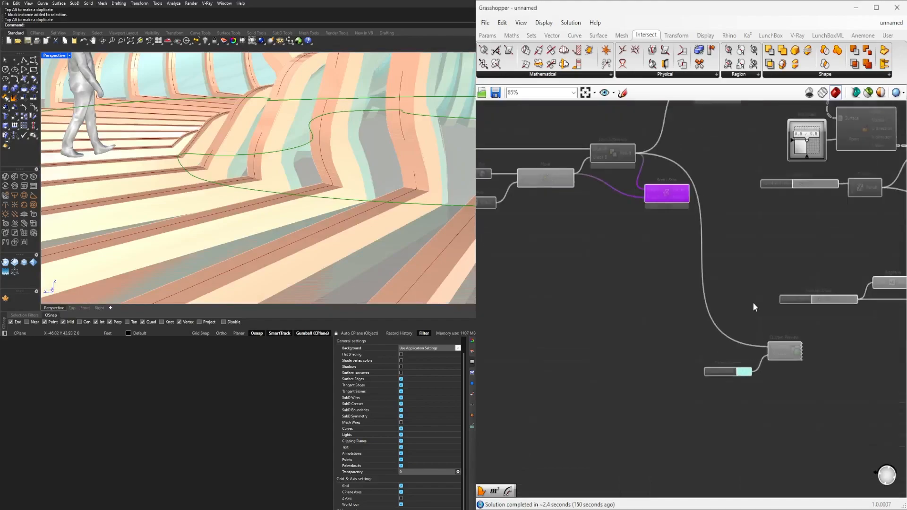
- Add a Boundary Surfaces component and feed its Edges with the Brep | Brep intersection curves
{"action": "right_click_drag", "start_coordinate": [753, 304], "coordinate": [670, 329]}
{"action": "left_click", "coordinate": [720, 328]}
{"action": "right_click_drag", "start_coordinate": [592, 225], "coordinate": [621, 269]}
{"action": "double_click", "coordinate": [690, 284]}
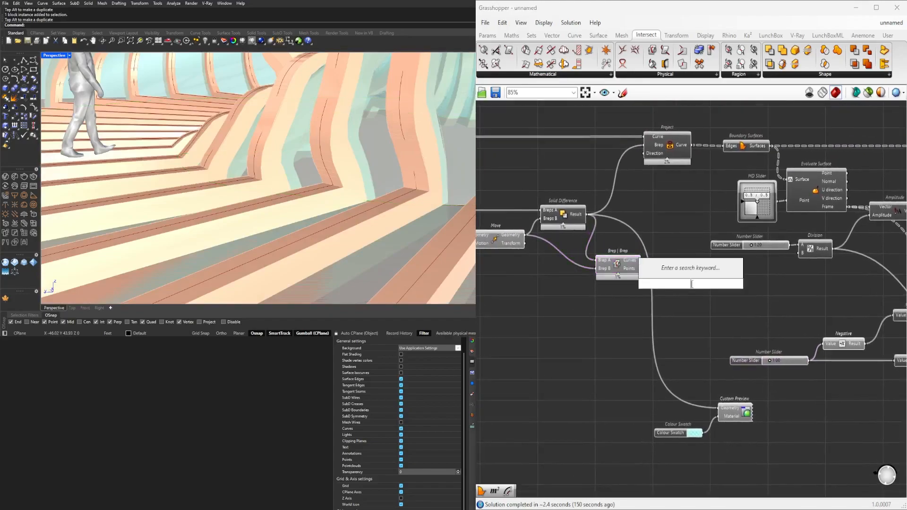
{"action": "type", "text": "bou"}
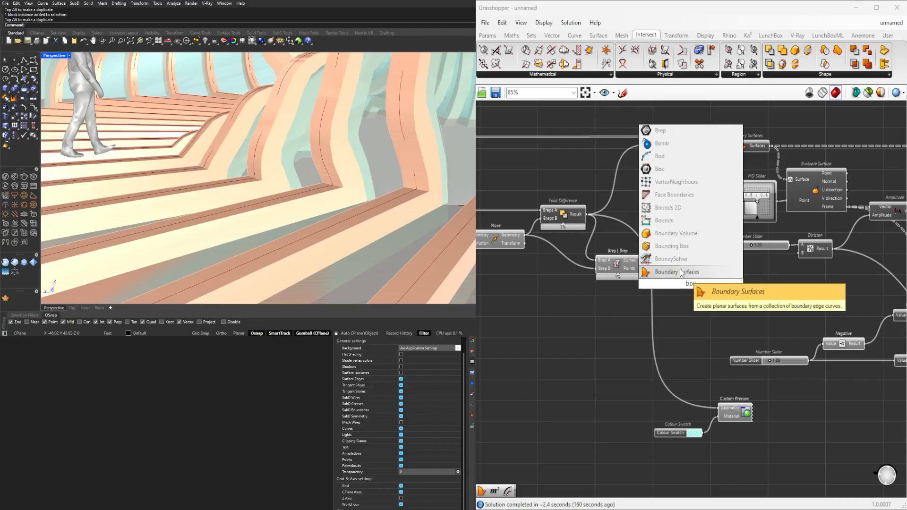
{"action": "left_click", "coordinate": [683, 272]}
{"action": "left_click_drag", "start_coordinate": [668, 286], "coordinate": [669, 285]}
{"action": "left_click_drag", "start_coordinate": [694, 280], "coordinate": [690, 279]}
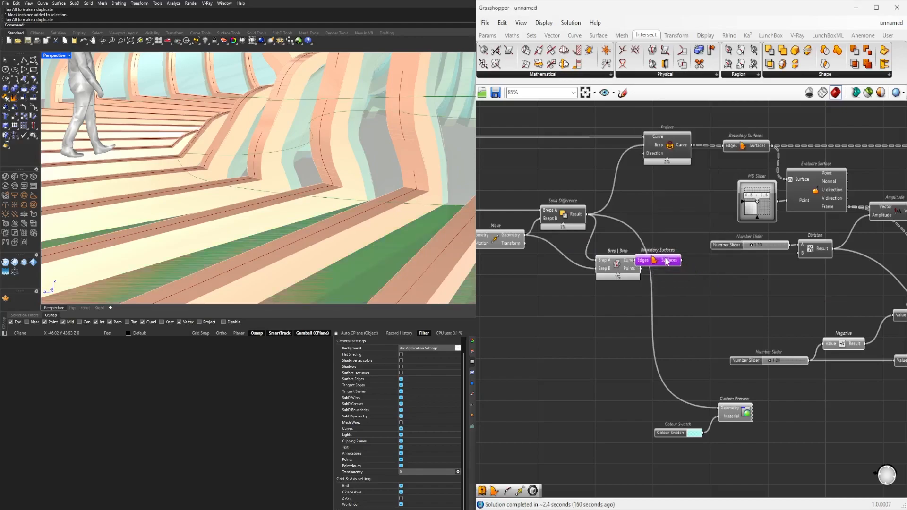
- Move Brep | Brep and its Boundary Surfaces up beside the Solid Difference component
{"action": "left_click", "coordinate": [636, 311]}
{"action": "scroll", "coordinate": [609, 263], "scroll_direction": "up", "scroll_amount": 3}
{"action": "left_click_drag", "start_coordinate": [610, 263], "coordinate": [641, 211]}
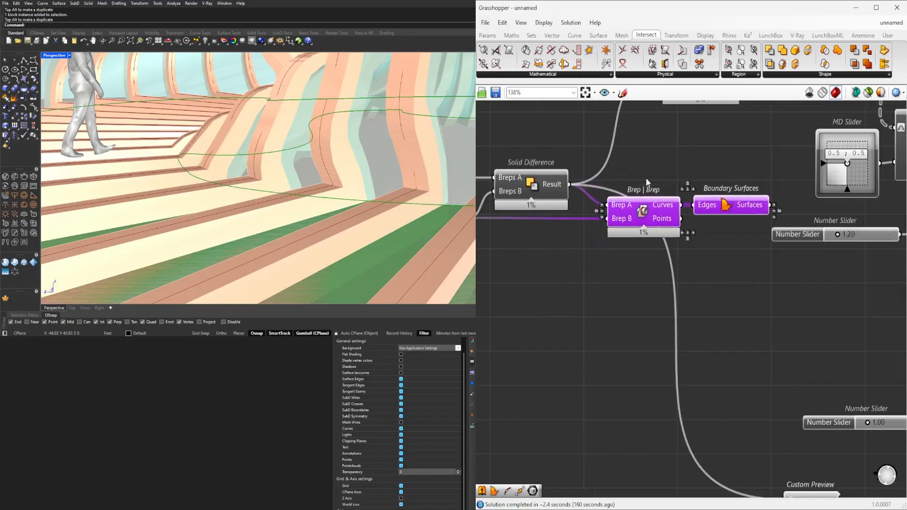
- Move the Custom Preview and its Colour Swatch far along to the downstream end of the definition
{"action": "scroll", "coordinate": [646, 188], "scroll_direction": "down", "scroll_amount": 3}
{"action": "left_click_drag", "start_coordinate": [737, 433], "coordinate": [655, 380]}
{"action": "right_click_drag", "start_coordinate": [680, 411], "coordinate": [546, 385]}
{"action": "scroll", "coordinate": [585, 357], "scroll_direction": "down", "scroll_amount": 2}
{"action": "scroll", "coordinate": [619, 378], "scroll_direction": "down", "scroll_amount": 5}
{"action": "left_click_drag", "start_coordinate": [577, 357], "coordinate": [707, 359]}
{"action": "scroll", "coordinate": [756, 374], "scroll_direction": "up", "scroll_amount": 10}
{"action": "left_click", "coordinate": [779, 369]}
{"action": "scroll", "coordinate": [704, 341], "scroll_direction": "down", "scroll_amount": 5}
- Add a Move component fed by the new floor Boundary Surfaces, and shift the 1.00 number slider further upstream
{"action": "right_click_drag", "start_coordinate": [530, 326], "coordinate": [822, 344]}
{"action": "scroll", "coordinate": [577, 268], "scroll_direction": "up", "scroll_amount": 3}
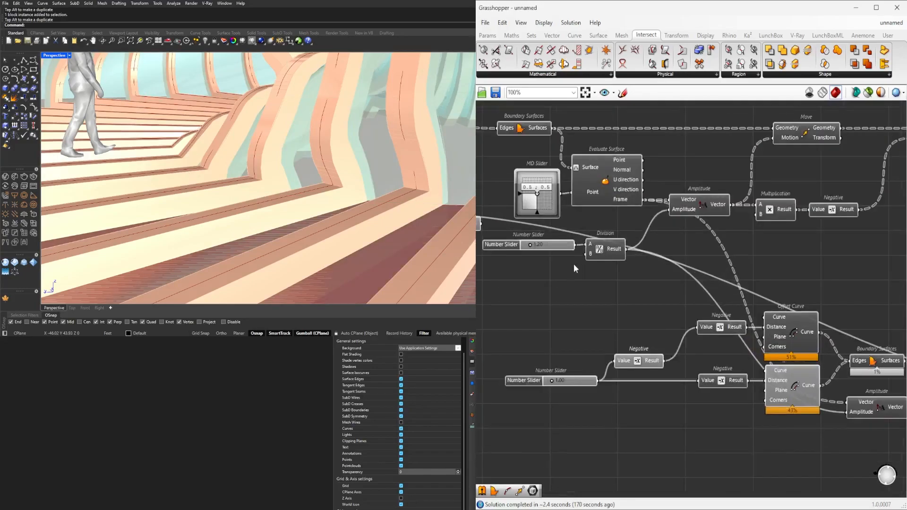
{"action": "right_click_drag", "start_coordinate": [577, 264], "coordinate": [750, 297]}
{"action": "left_click", "coordinate": [575, 262]}
{"action": "right_click", "coordinate": [564, 265]}
{"action": "left_click", "coordinate": [626, 260]}
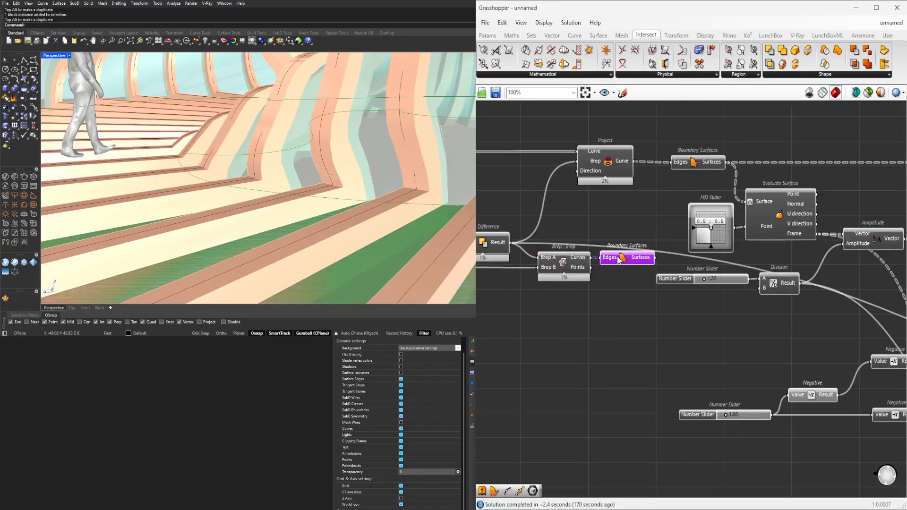
{"action": "double_click", "coordinate": [634, 336]}
{"action": "type", "text": "move"}
{"action": "key", "text": "Return"}
{"action": "left_click", "coordinate": [635, 261]}
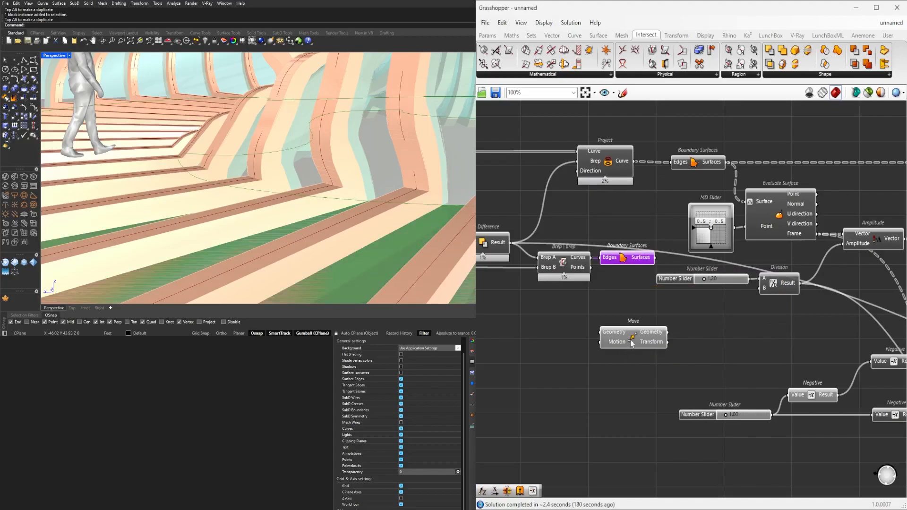
{"action": "left_click_drag", "start_coordinate": [632, 345], "coordinate": [724, 327]}
{"action": "left_click_drag", "start_coordinate": [705, 416], "coordinate": [531, 416]}
- Add a Multiplication component with B set to 2, connect the 1.00 slider to A, and make room beside Move
{"action": "left_click", "coordinate": [658, 373]}
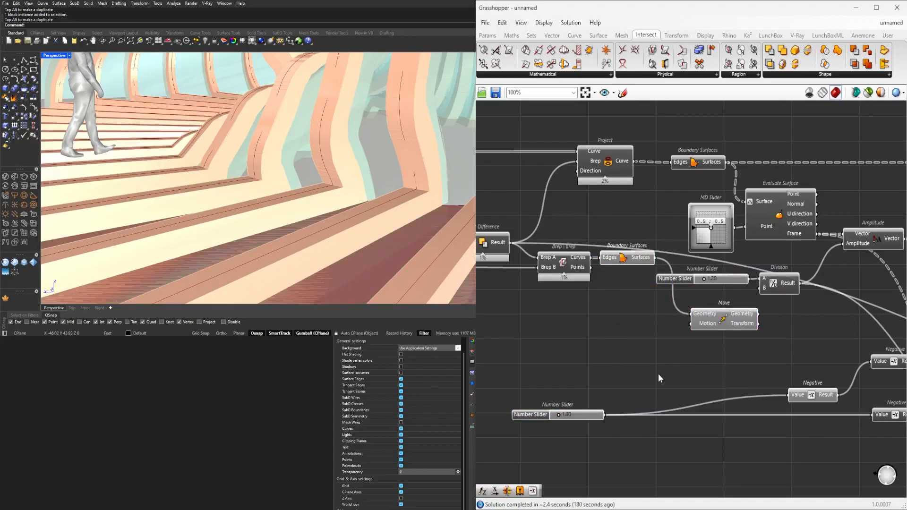
{"action": "double_click", "coordinate": [659, 375]}
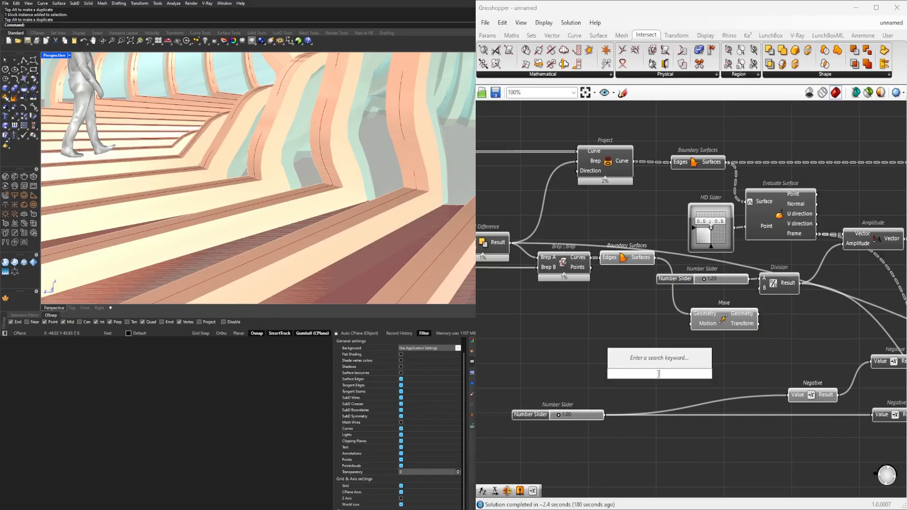
{"action": "type", "text": "*"}
{"action": "key", "text": "Return"}
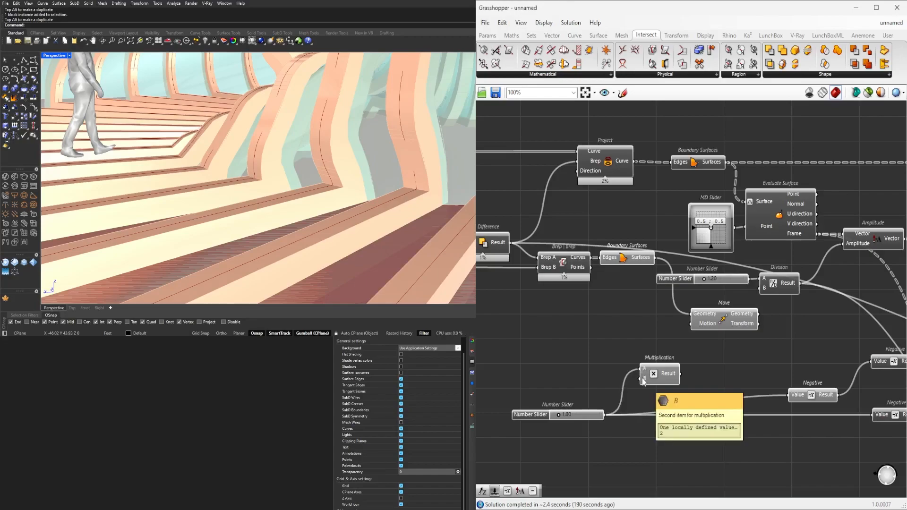
{"action": "left_click_drag", "start_coordinate": [724, 321], "coordinate": [792, 324]}
{"action": "left_click_drag", "start_coordinate": [650, 365], "coordinate": [655, 361]}
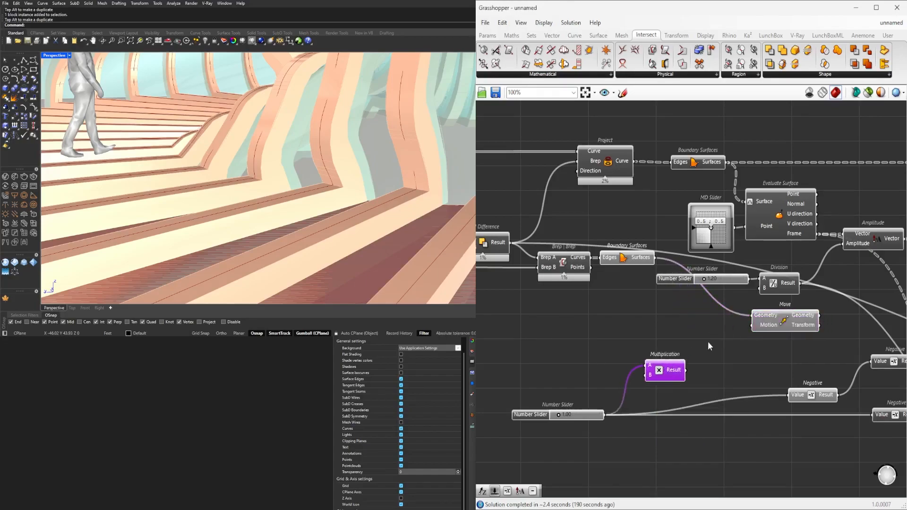
- Add a Unit Z vector driven by the Multiplication result and connect it to the floor Move's Motion input
{"action": "double_click", "coordinate": [708, 342]}
{"action": "type", "text": "z"}
{"action": "key", "text": "Return"}
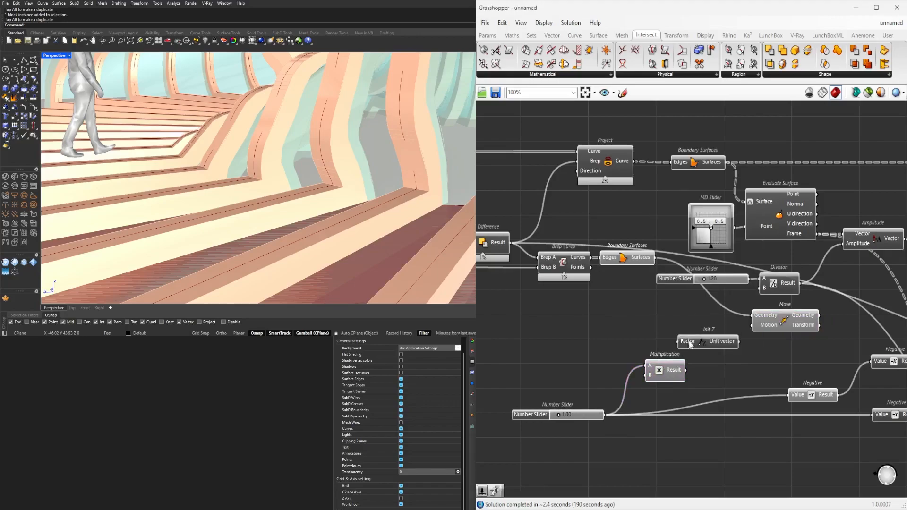
{"action": "left_click_drag", "start_coordinate": [709, 357], "coordinate": [726, 370]}
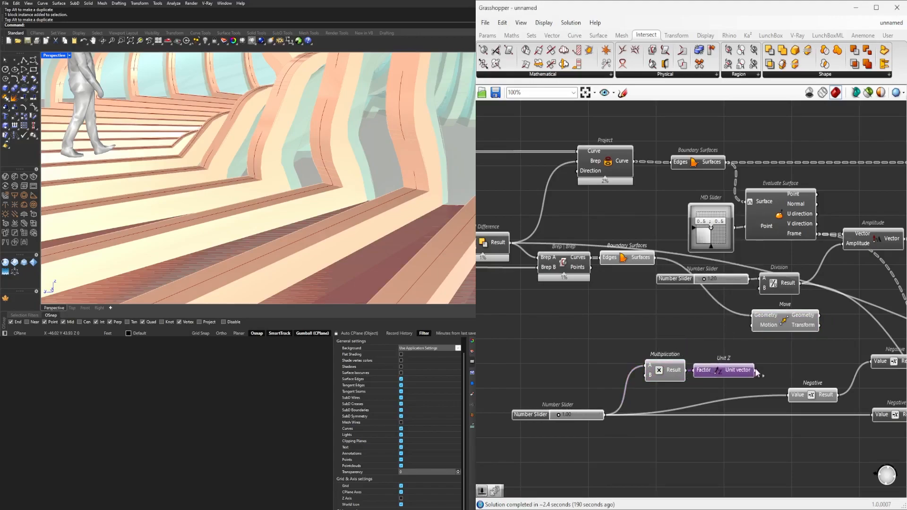
{"action": "left_click_drag", "start_coordinate": [762, 326], "coordinate": [762, 325]}
{"action": "left_click", "coordinate": [785, 320]}
- Connect the 1.00 number slider directly to the Unit Z Factor, bypassing the Multiplication
{"action": "right_click_drag", "start_coordinate": [284, 151], "coordinate": [261, 174]}
{"action": "scroll", "coordinate": [291, 158], "scroll_direction": "down", "scroll_amount": 5}
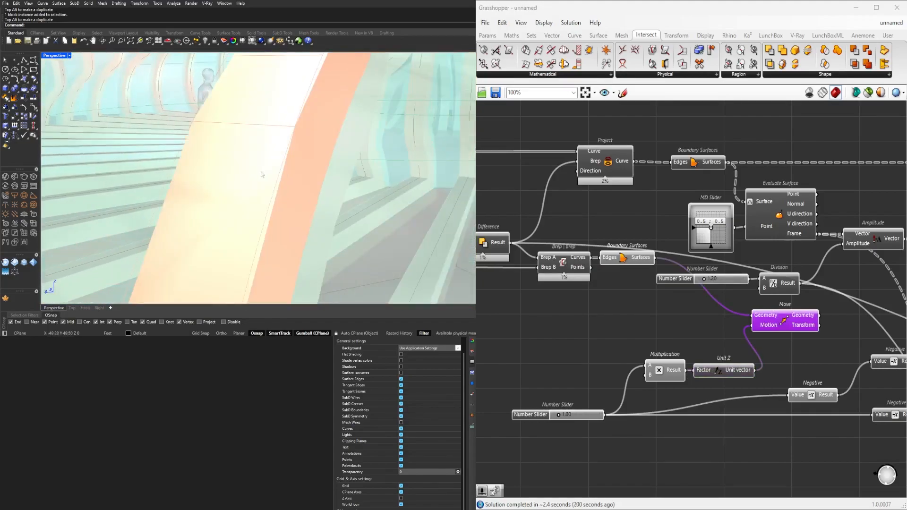
{"action": "scroll", "coordinate": [261, 175], "scroll_direction": "up", "scroll_amount": 4}
{"action": "left_click", "coordinate": [789, 350]}
{"action": "scroll", "coordinate": [579, 393], "scroll_direction": "up", "scroll_amount": 3}
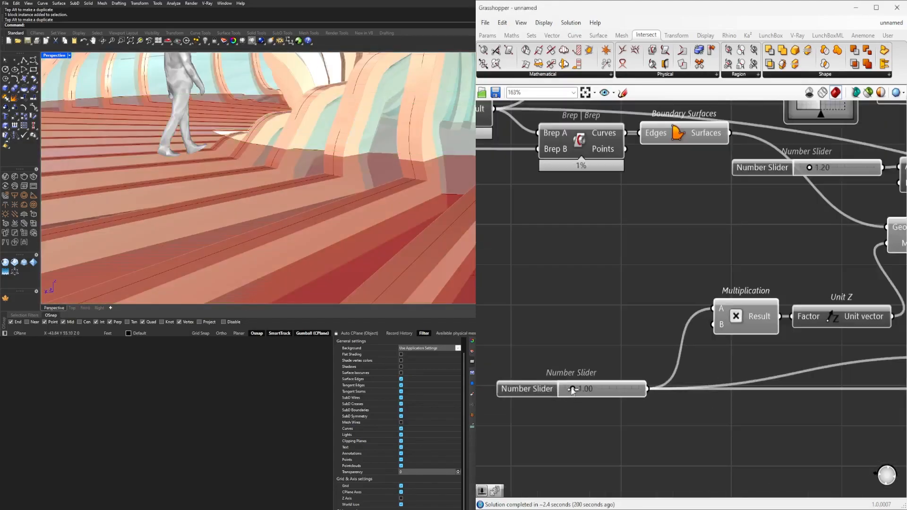
{"action": "scroll", "coordinate": [684, 341], "scroll_direction": "down", "scroll_amount": 1}
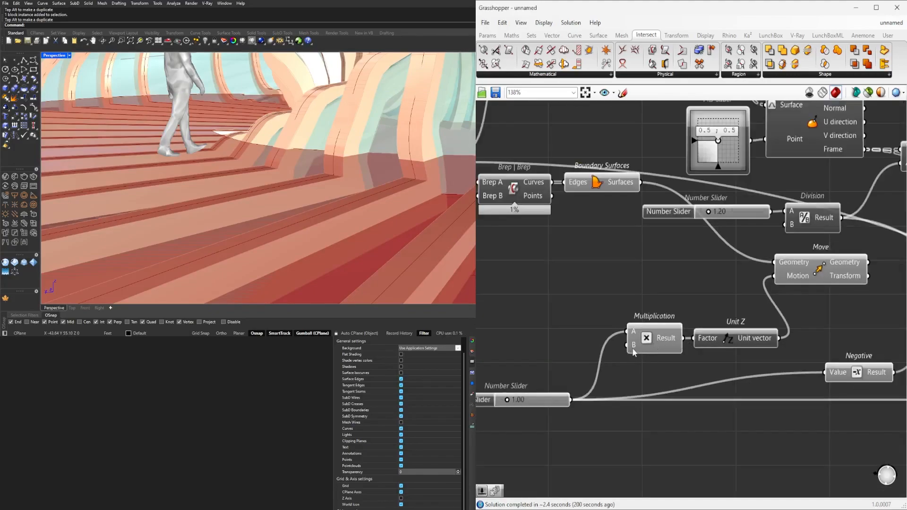
{"action": "left_click_drag", "start_coordinate": [711, 341], "coordinate": [713, 339]}
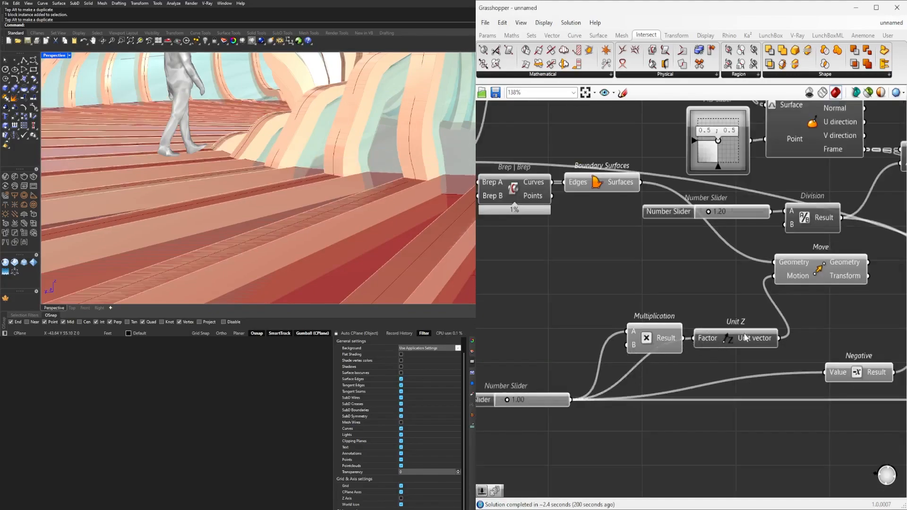
- Check the moved floor surface against the ribs and delete the unused Multiplication component
{"action": "left_click", "coordinate": [793, 279]}
{"action": "scroll", "coordinate": [391, 170], "scroll_direction": "up", "scroll_amount": 3}
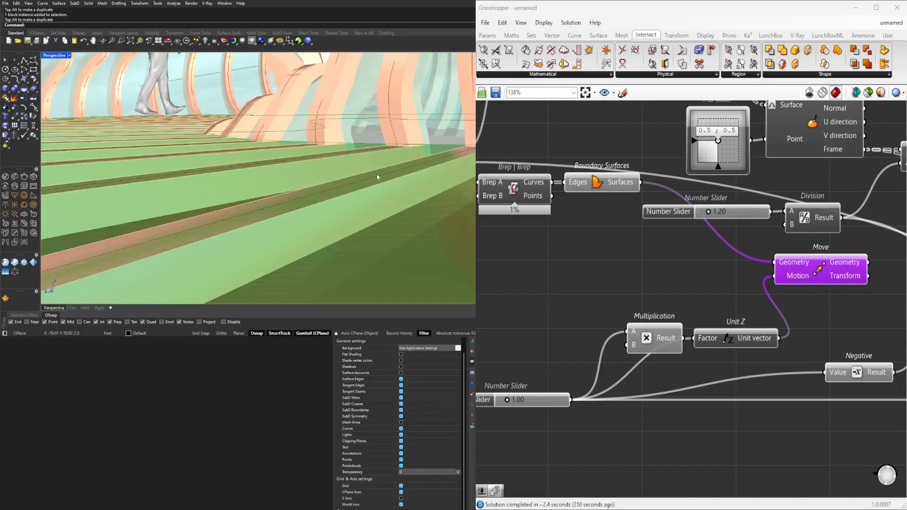
{"action": "scroll", "coordinate": [217, 203], "scroll_direction": "down", "scroll_amount": 5}
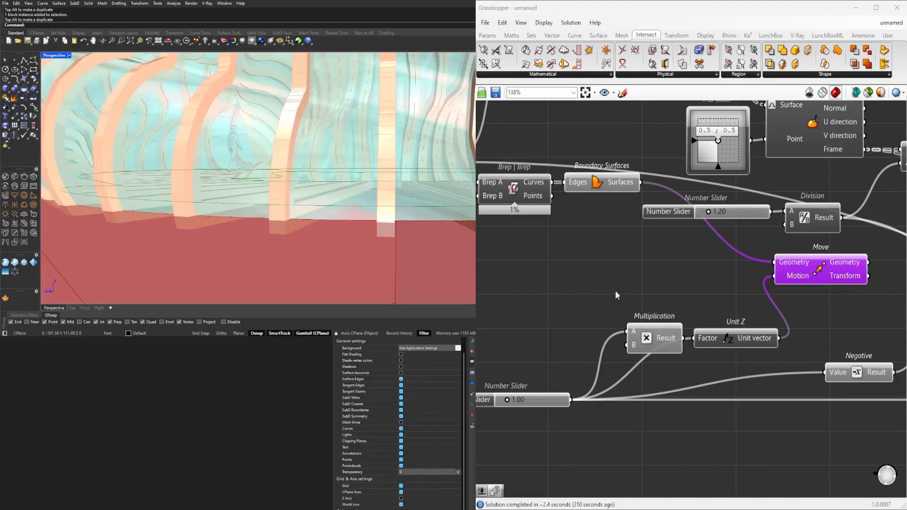
{"action": "left_click", "coordinate": [628, 290]}
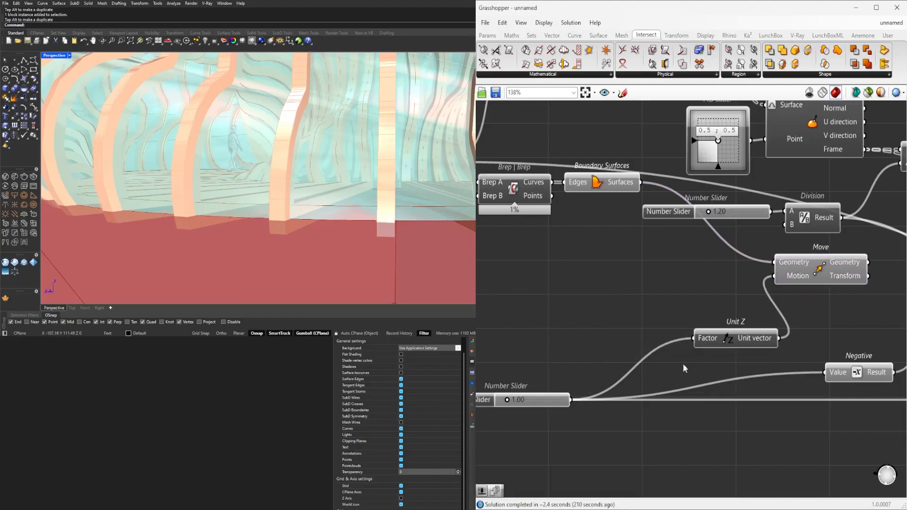
- Place Unit Z right beside the floor Move component and shift the 1.00 number slider closer to it
{"action": "scroll", "coordinate": [723, 336], "scroll_direction": "down", "scroll_amount": 1}
{"action": "left_click_drag", "start_coordinate": [734, 337], "coordinate": [713, 290]}
{"action": "left_click", "coordinate": [665, 274]}
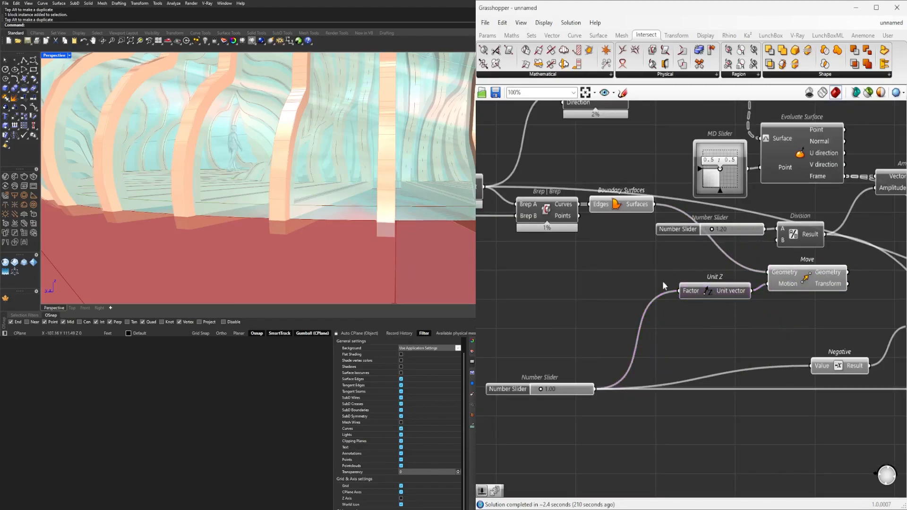
{"action": "scroll", "coordinate": [665, 274], "scroll_direction": "down", "scroll_amount": 1}
{"action": "left_click_drag", "start_coordinate": [517, 376], "coordinate": [543, 371]}
- Review the structure from outside and the downstream definition through the offset curves, Move and Extrude components
{"action": "left_click", "coordinate": [535, 338]}
{"action": "scroll", "coordinate": [259, 209], "scroll_direction": "down", "scroll_amount": 8}
{"action": "scroll", "coordinate": [254, 201], "scroll_direction": "up", "scroll_amount": 8}
{"action": "right_click_drag", "start_coordinate": [260, 208], "coordinate": [293, 203]}
{"action": "scroll", "coordinate": [624, 272], "scroll_direction": "down", "scroll_amount": 5}
{"action": "right_click_drag", "start_coordinate": [721, 314], "coordinate": [865, 321]}
{"action": "right_click_drag", "start_coordinate": [543, 327], "coordinate": [803, 351]}
{"action": "scroll", "coordinate": [720, 350], "scroll_direction": "up", "scroll_amount": 5}
{"action": "scroll", "coordinate": [720, 352], "scroll_direction": "down", "scroll_amount": 4}
{"action": "right_click_drag", "start_coordinate": [723, 356], "coordinate": [620, 350]}
{"action": "right_click_drag", "start_coordinate": [854, 346], "coordinate": [657, 348]}
{"action": "right_click_drag", "start_coordinate": [857, 343], "coordinate": [654, 346]}
{"action": "scroll", "coordinate": [586, 285], "scroll_direction": "up", "scroll_amount": 4}
- Examine the moved floor surface between the ribs and its Move component within the rest of the definition
{"action": "right_click_drag", "start_coordinate": [586, 285], "coordinate": [764, 316]}
{"action": "left_click", "coordinate": [689, 265]}
{"action": "middle_click", "coordinate": [689, 264]}
{"action": "left_click", "coordinate": [715, 234]}
{"action": "scroll", "coordinate": [285, 160], "scroll_direction": "down", "scroll_amount": 6}
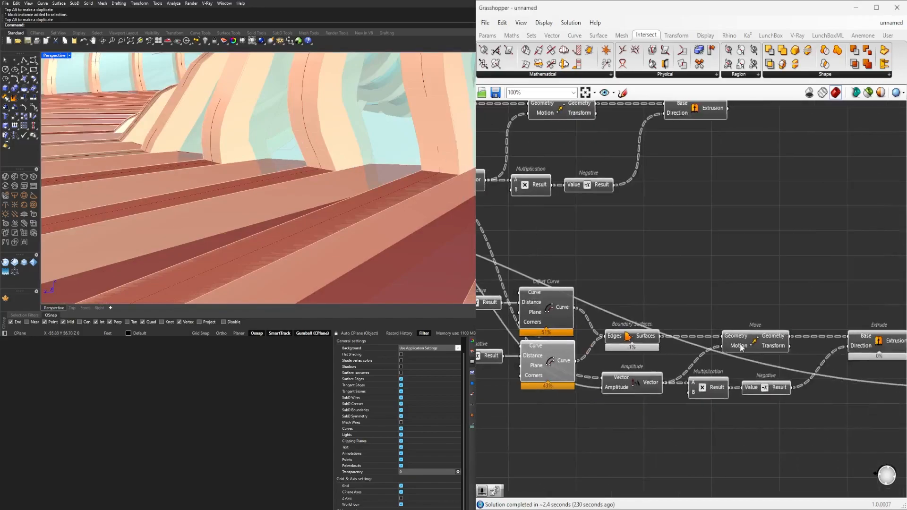
{"action": "scroll", "coordinate": [740, 348], "scroll_direction": "down", "scroll_amount": 2}
{"action": "right_click_drag", "start_coordinate": [569, 319], "coordinate": [752, 326]}
{"action": "left_click", "coordinate": [659, 294]}
{"action": "scroll", "coordinate": [227, 189], "scroll_direction": "down", "scroll_amount": 3}
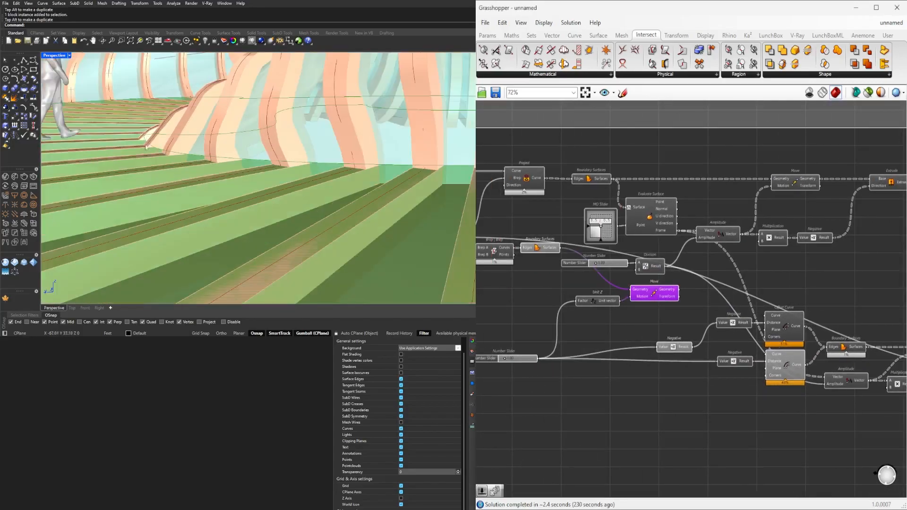
- Move the floor's Move component into the free space below the Amplitude and Negative components of the rib branch
{"action": "scroll", "coordinate": [154, 150], "scroll_direction": "up", "scroll_amount": 4}
{"action": "right_click_drag", "start_coordinate": [154, 150], "coordinate": [178, 153]}
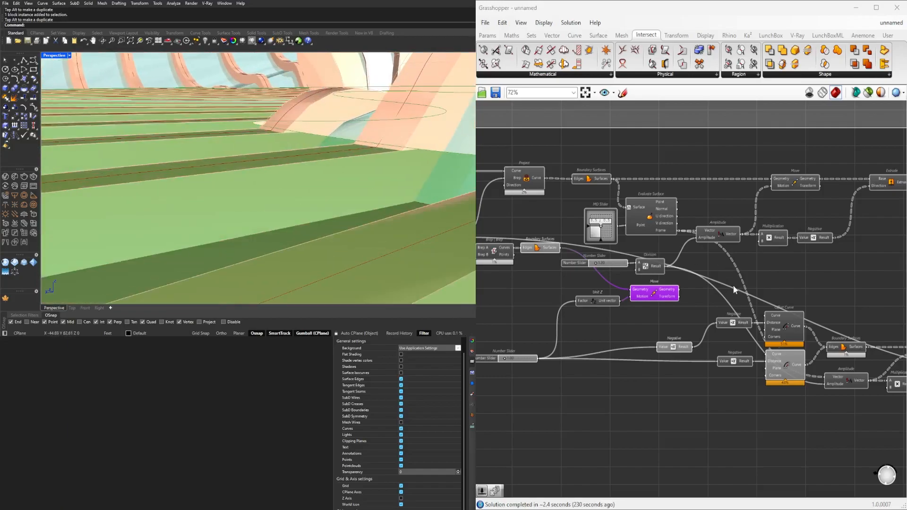
{"action": "scroll", "coordinate": [729, 305], "scroll_direction": "up", "scroll_amount": 2}
{"action": "left_click", "coordinate": [710, 310]}
{"action": "scroll", "coordinate": [701, 304], "scroll_direction": "down", "scroll_amount": 4}
{"action": "right_click_drag", "start_coordinate": [647, 305], "coordinate": [554, 298]}
{"action": "left_click_drag", "start_coordinate": [574, 287], "coordinate": [797, 368]}
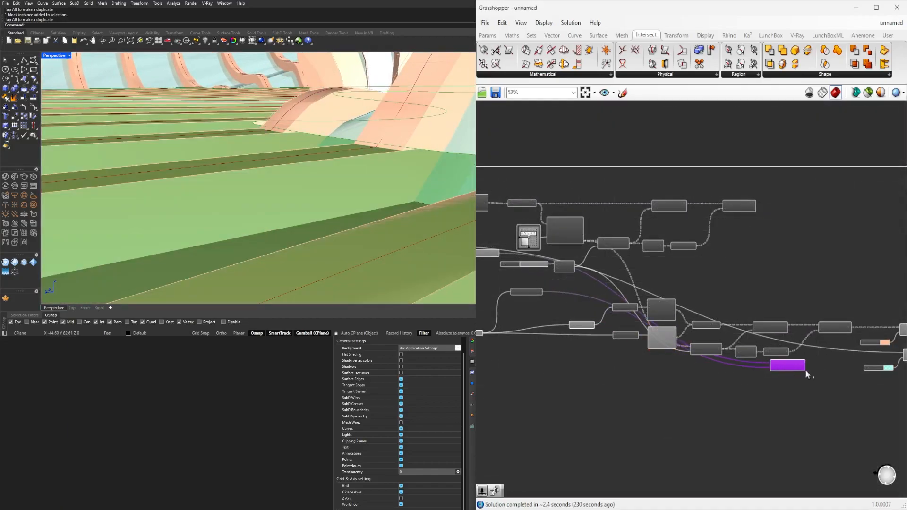
{"action": "right_click_drag", "start_coordinate": [798, 371], "coordinate": [619, 342]}
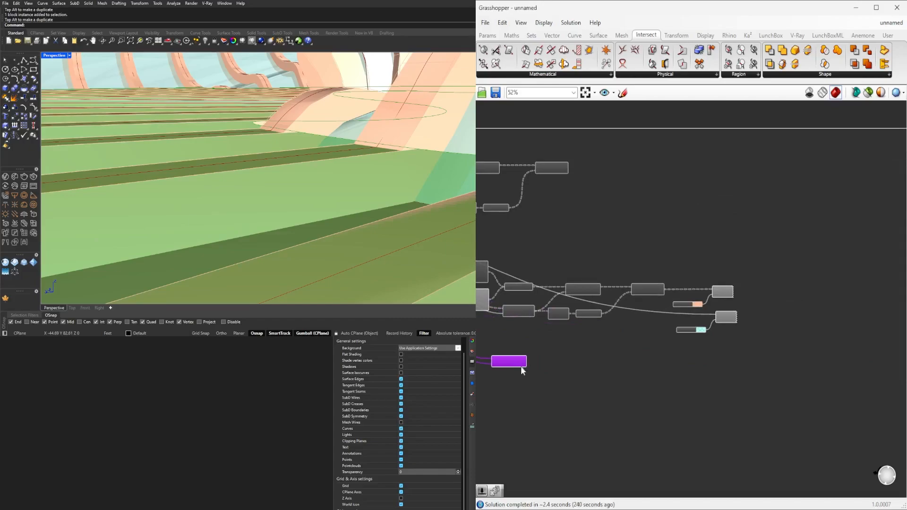
- Add an Extrude component beside the floor's Move, feed the moved geometry into its Base and place it slightly farther away
{"action": "scroll", "coordinate": [567, 364], "scroll_direction": "up", "scroll_amount": 4}
{"action": "double_click", "coordinate": [670, 364]}
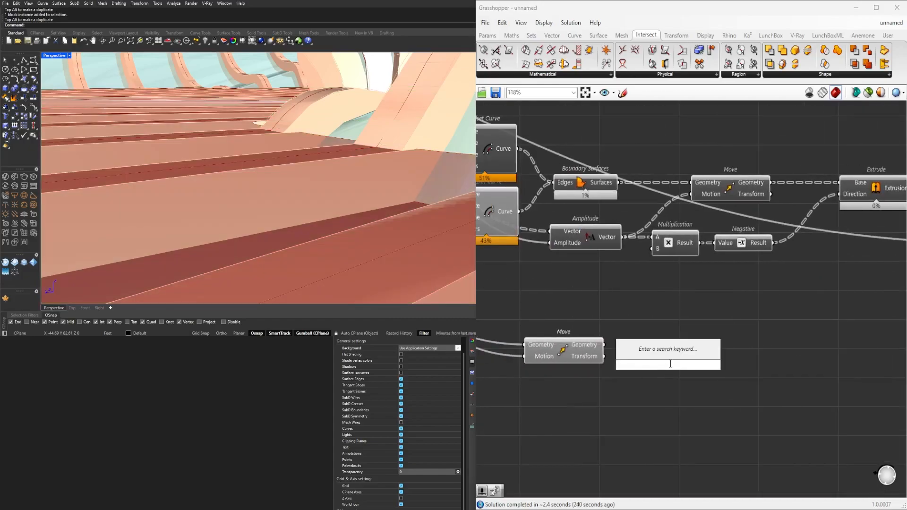
{"action": "type", "text": "extr"}
{"action": "left_click", "coordinate": [651, 341]}
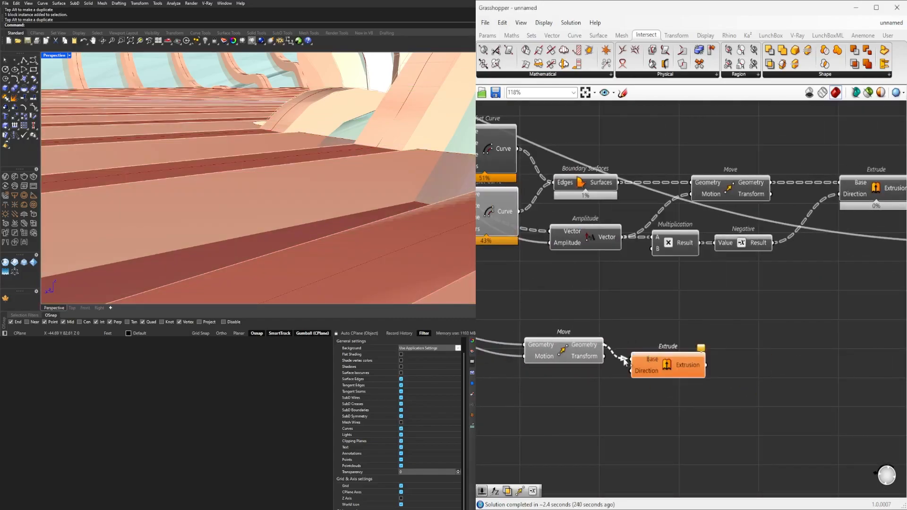
{"action": "left_click_drag", "start_coordinate": [664, 363], "coordinate": [721, 378]}
- Add a Unit Z component beneath the floor's Move and connect its vector to the new Extrude's Direction
{"action": "double_click", "coordinate": [619, 389]}
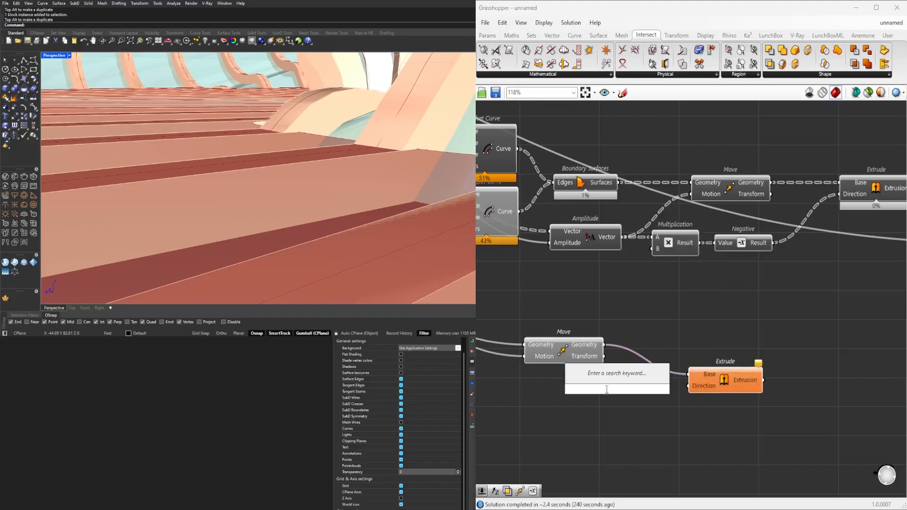
{"action": "type", "text": "z"}
{"action": "left_click", "coordinate": [599, 380]}
{"action": "left_click_drag", "start_coordinate": [613, 390], "coordinate": [711, 382]}
- Add a 0.50 number slider and connect it to the Factor of the floor extrusion's Unit Z
{"action": "right_click_drag", "start_coordinate": [590, 392], "coordinate": [765, 379]}
{"action": "double_click", "coordinate": [595, 378]}
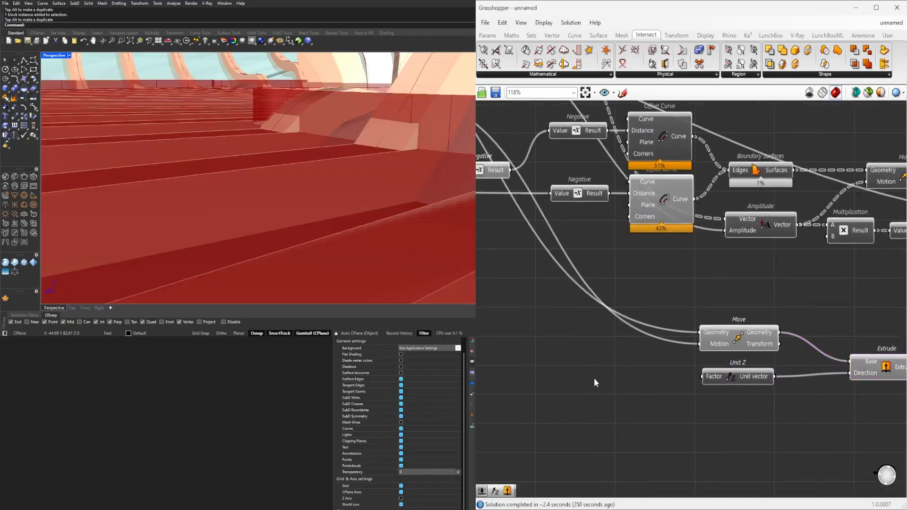
{"action": "type", "text": "0.50"}
{"action": "key", "text": "Return"}
{"action": "scroll", "coordinate": [634, 381], "scroll_direction": "up", "scroll_amount": 3}
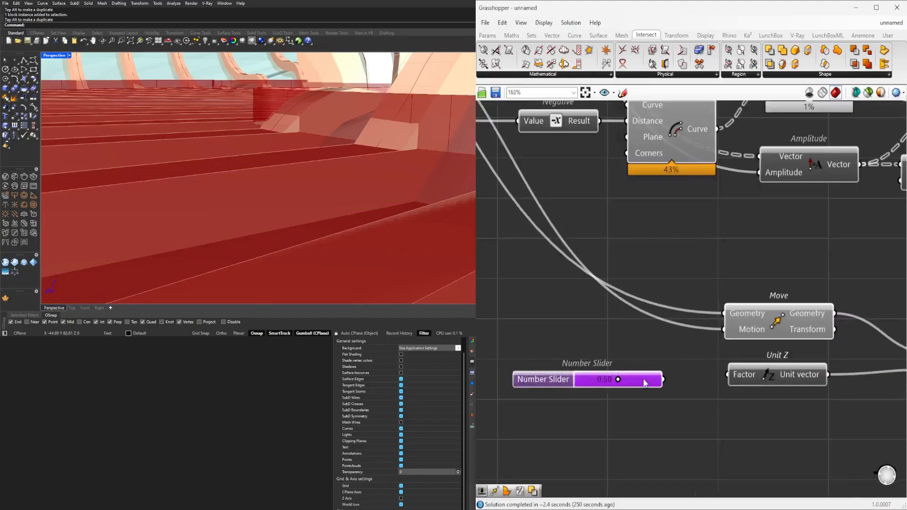
{"action": "left_click_drag", "start_coordinate": [701, 377], "coordinate": [727, 374]}
{"action": "scroll", "coordinate": [725, 368], "scroll_direction": "down", "scroll_amount": 3}
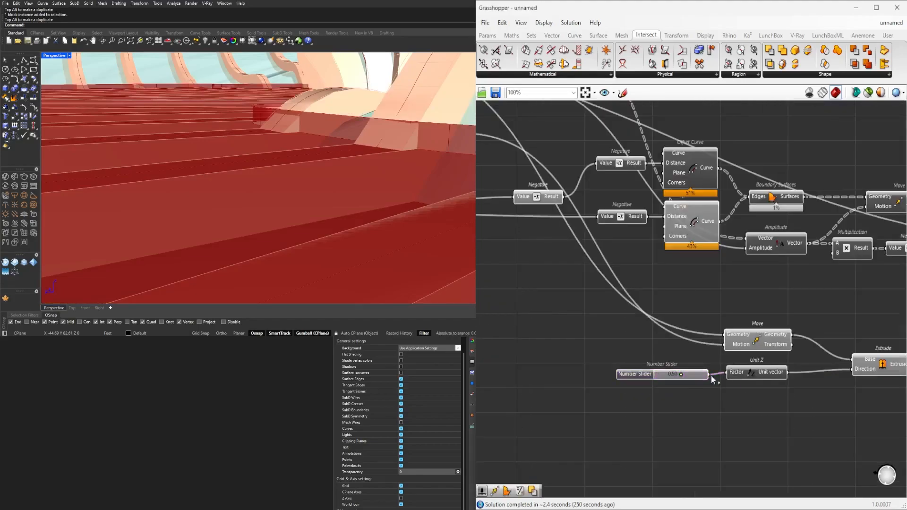
- Set the wire display of the floor Move's Geometry and Motion inputs to Hidden
{"action": "right_click", "coordinate": [729, 334]}
{"action": "key", "text": "Escape"}
{"action": "scroll", "coordinate": [716, 345], "scroll_direction": "up", "scroll_amount": 3}
{"action": "right_click", "coordinate": [750, 327]}
{"action": "mouse_move", "coordinate": [850, 350]}
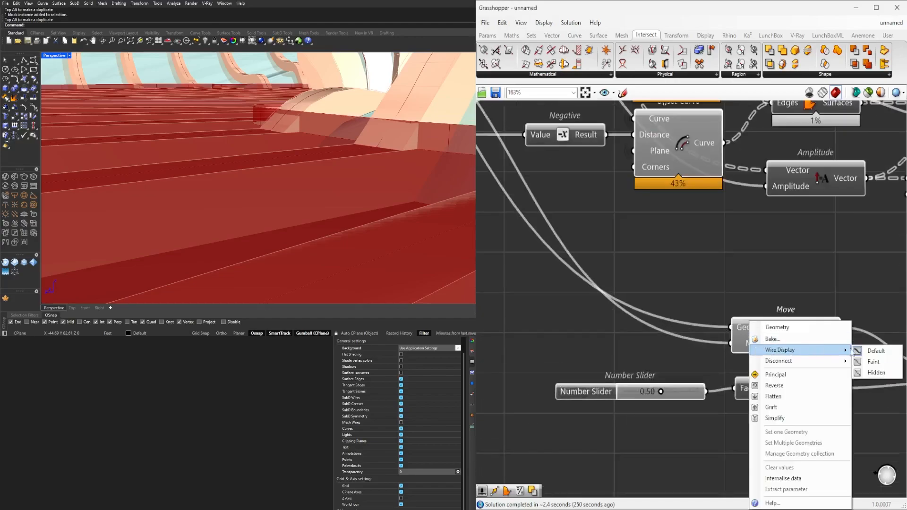
{"action": "left_click", "coordinate": [876, 374]}
{"action": "right_click", "coordinate": [749, 343]}
{"action": "mouse_move", "coordinate": [803, 328]}
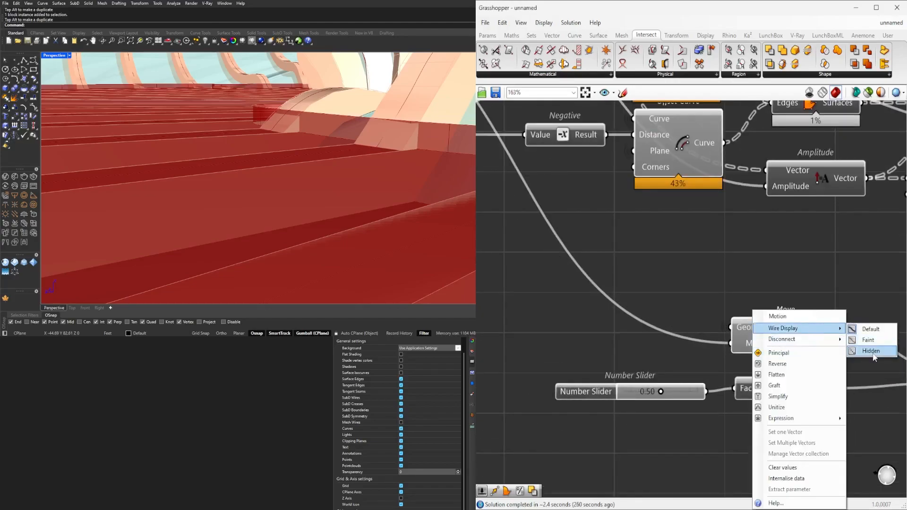
{"action": "left_click", "coordinate": [874, 356]}
- Set the wire display of both Custom Preview components' Geometry inputs to Hidden
{"action": "scroll", "coordinate": [831, 282], "scroll_direction": "down", "scroll_amount": 5}
{"action": "scroll", "coordinate": [713, 306], "scroll_direction": "up", "scroll_amount": 4}
{"action": "right_click", "coordinate": [744, 307]}
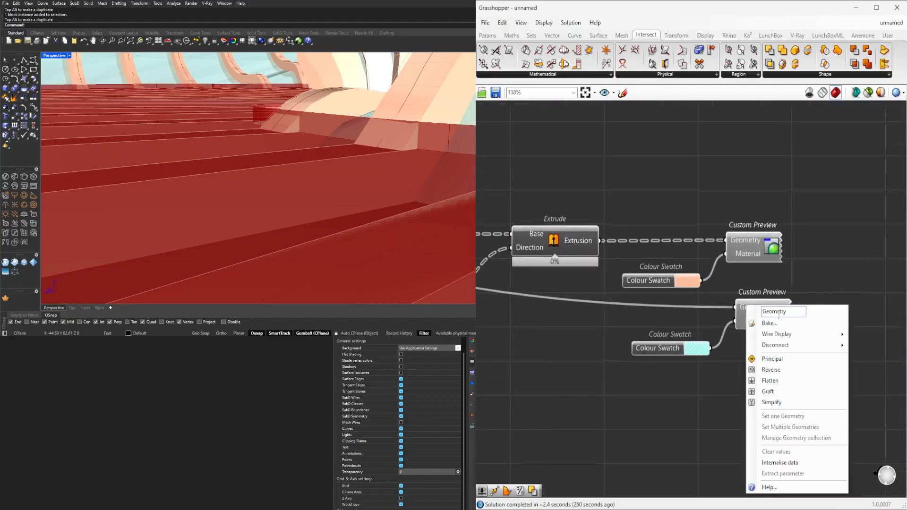
{"action": "mouse_move", "coordinate": [803, 334]}
{"action": "left_click", "coordinate": [873, 358]}
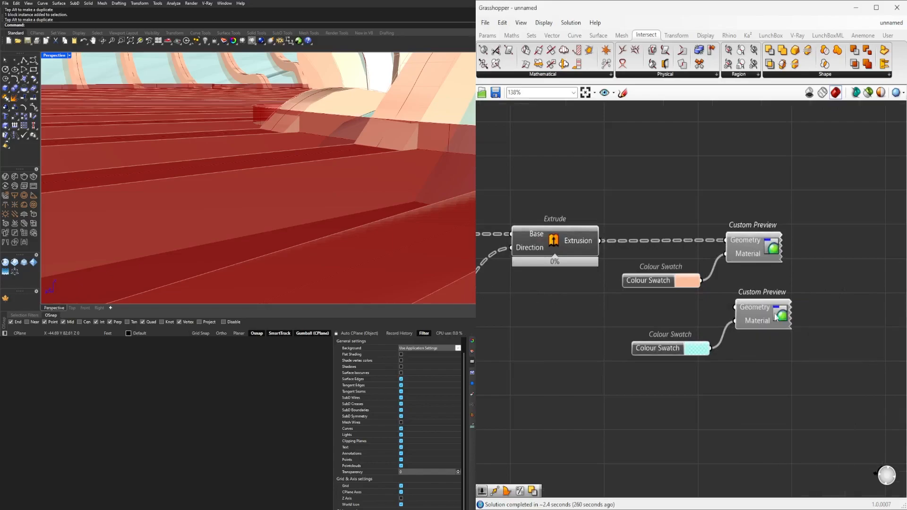
{"action": "right_click", "coordinate": [741, 242]}
{"action": "mouse_move", "coordinate": [797, 266]}
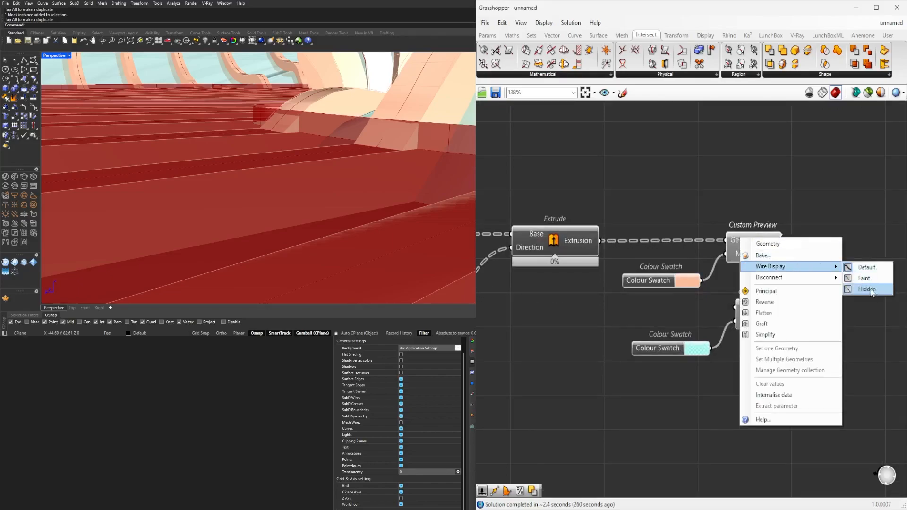
{"action": "left_click", "coordinate": [867, 289]}
- Align the colour swatches with their Custom Previews and move the floor extrusion components up beneath the rib branch
{"action": "scroll", "coordinate": [843, 259], "scroll_direction": "down", "scroll_amount": 1}
{"action": "left_click", "coordinate": [679, 317]}
{"action": "left_click_drag", "start_coordinate": [661, 278], "coordinate": [664, 256]}
{"action": "scroll", "coordinate": [659, 210], "scroll_direction": "down", "scroll_amount": 4}
{"action": "right_click_drag", "start_coordinate": [660, 279], "coordinate": [874, 274]}
{"action": "scroll", "coordinate": [848, 344], "scroll_direction": "up", "scroll_amount": 1}
{"action": "left_click_drag", "start_coordinate": [776, 357], "coordinate": [562, 268]}
{"action": "left_click_drag", "start_coordinate": [648, 298], "coordinate": [664, 271]}
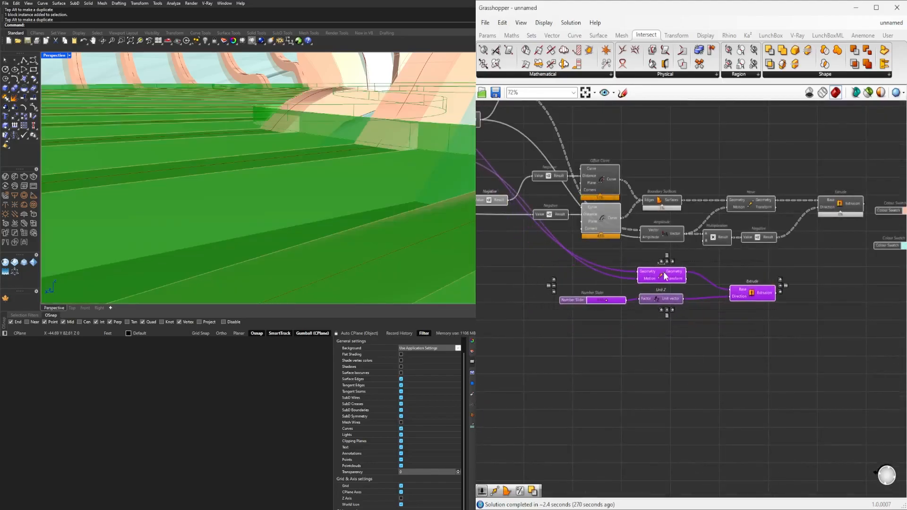
- Turn off the preview of the floor's Move, Unit Z and number slider group
{"action": "left_click", "coordinate": [592, 279]}
{"action": "middle_click", "coordinate": [561, 259]}
{"action": "left_click", "coordinate": [592, 227]}
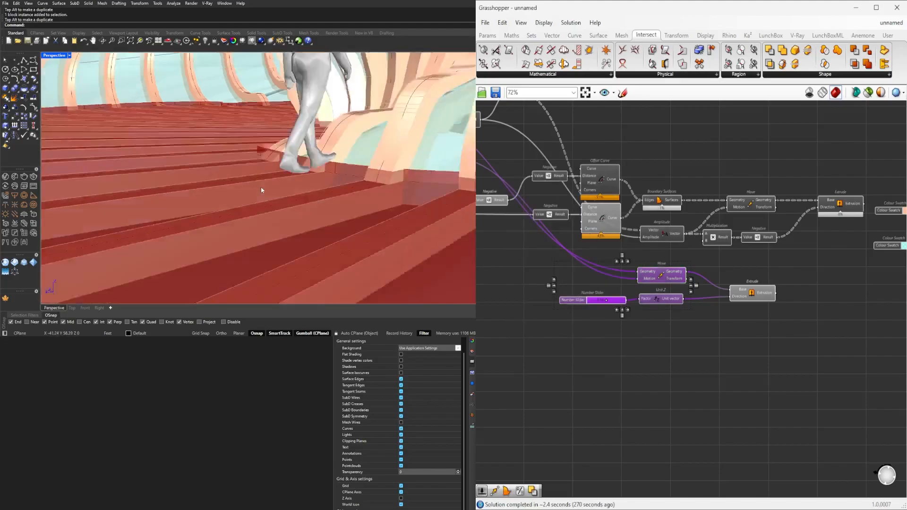
- Examine the extruded floor around the human figure and the rib feet, along with its 0.50 thickness slider
{"action": "scroll", "coordinate": [638, 301], "scroll_direction": "up", "scroll_amount": 5}
{"action": "right_click_drag", "start_coordinate": [631, 300], "coordinate": [676, 304]}
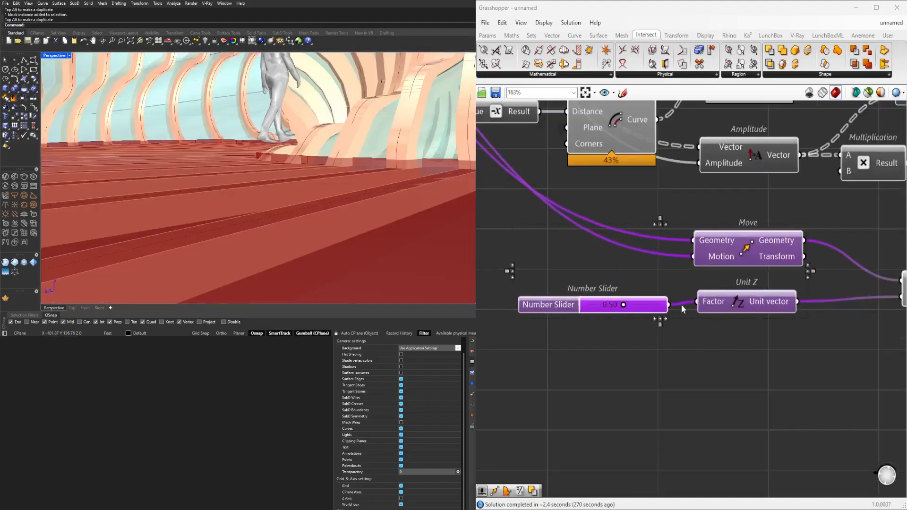
{"action": "scroll", "coordinate": [679, 306], "scroll_direction": "down", "scroll_amount": 4}
{"action": "right_click_drag", "start_coordinate": [774, 342], "coordinate": [606, 343]}
{"action": "scroll", "coordinate": [284, 180], "scroll_direction": "down", "scroll_amount": 4}
{"action": "right_click_drag", "start_coordinate": [283, 180], "coordinate": [300, 194]}
{"action": "scroll", "coordinate": [310, 199], "scroll_direction": "up", "scroll_amount": 4}
{"action": "scroll", "coordinate": [653, 289], "scroll_direction": "down", "scroll_amount": 2}
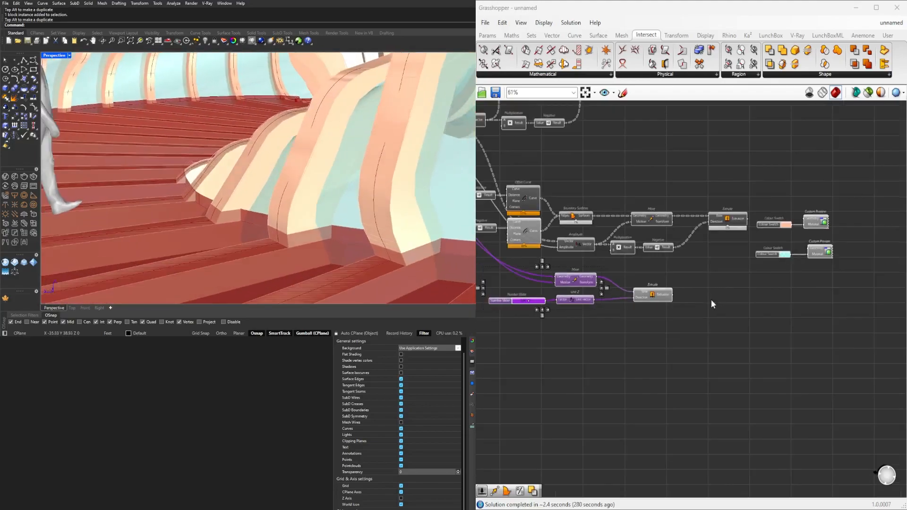
- Duplicate the orange Colour Swatch and Custom Preview for the floor Extrude and change the copied swatch to black
{"action": "right_click_drag", "start_coordinate": [795, 291], "coordinate": [734, 297]}
{"action": "left_click", "coordinate": [733, 297]}
{"action": "left_click_drag", "start_coordinate": [797, 223], "coordinate": [764, 290]}
{"action": "left_click", "coordinate": [732, 310]}
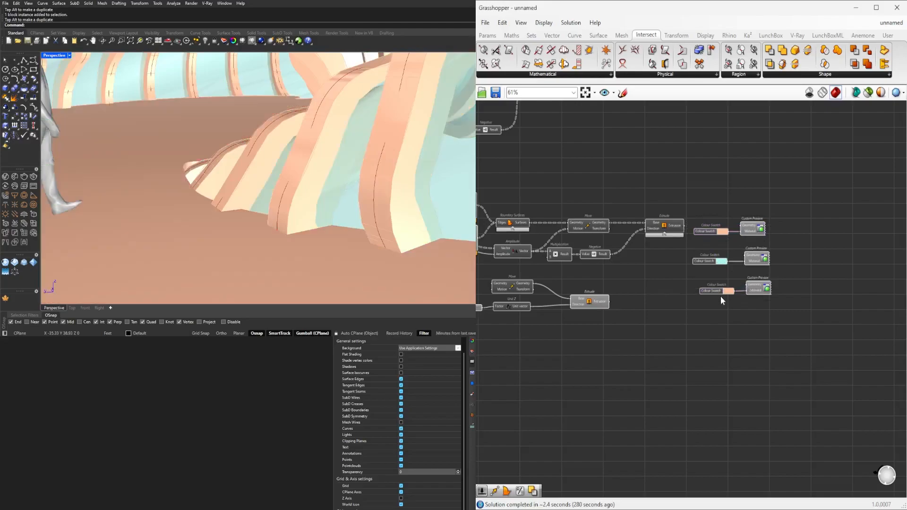
{"action": "left_click", "coordinate": [728, 290]}
{"action": "left_click_drag", "start_coordinate": [785, 350], "coordinate": [853, 372]}
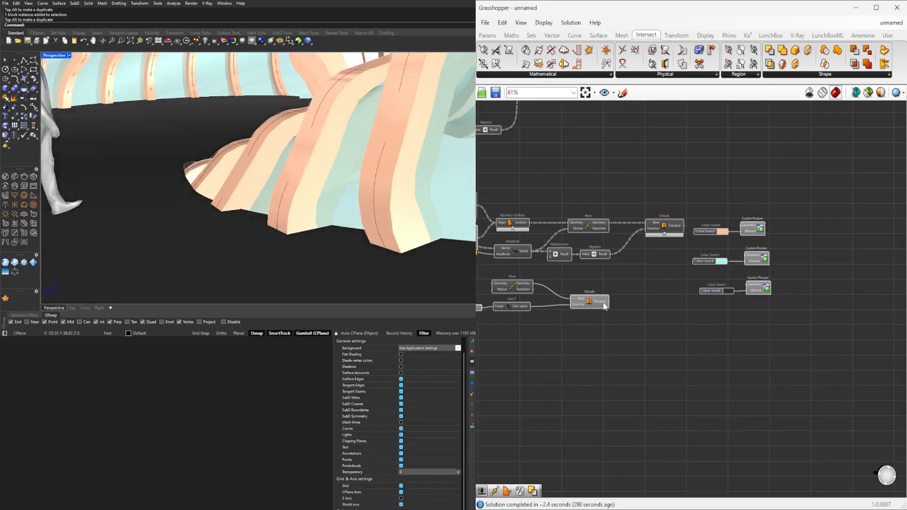
- Line up the floor Extrude with its Custom Preview and turn off the Extrude's own preview
{"action": "left_click_drag", "start_coordinate": [606, 307], "coordinate": [595, 293]}
{"action": "middle_click", "coordinate": [589, 289]}
{"action": "left_click", "coordinate": [613, 288]}
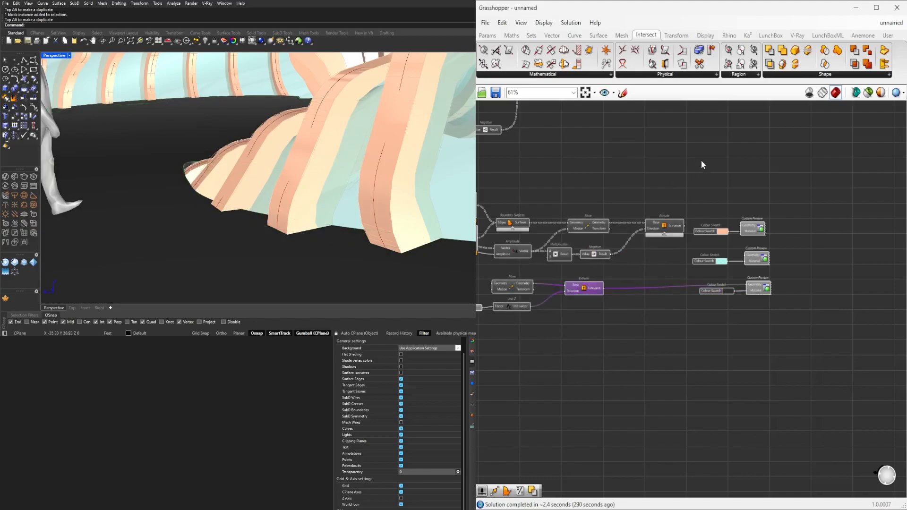
{"action": "scroll", "coordinate": [228, 153], "scroll_direction": "down", "scroll_amount": 5}
{"action": "right_click_drag", "start_coordinate": [229, 154], "coordinate": [235, 155]}
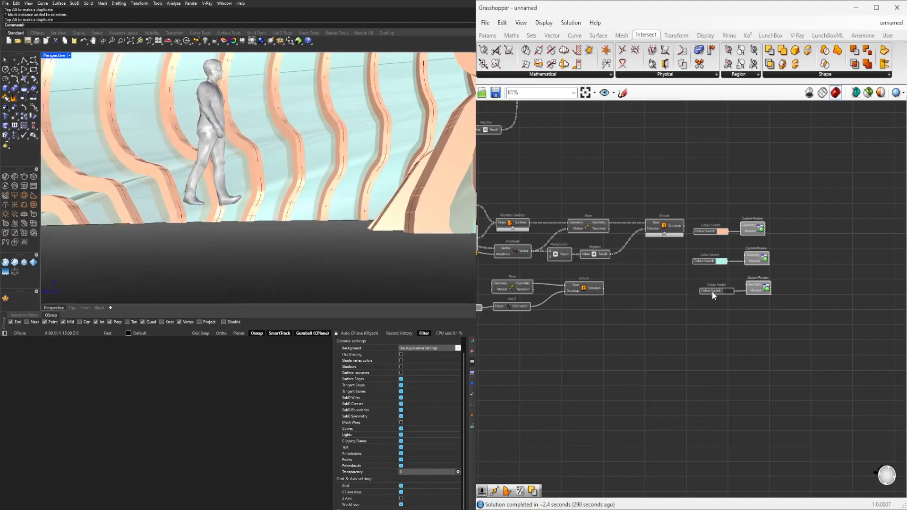
{"action": "middle_click", "coordinate": [591, 288]}
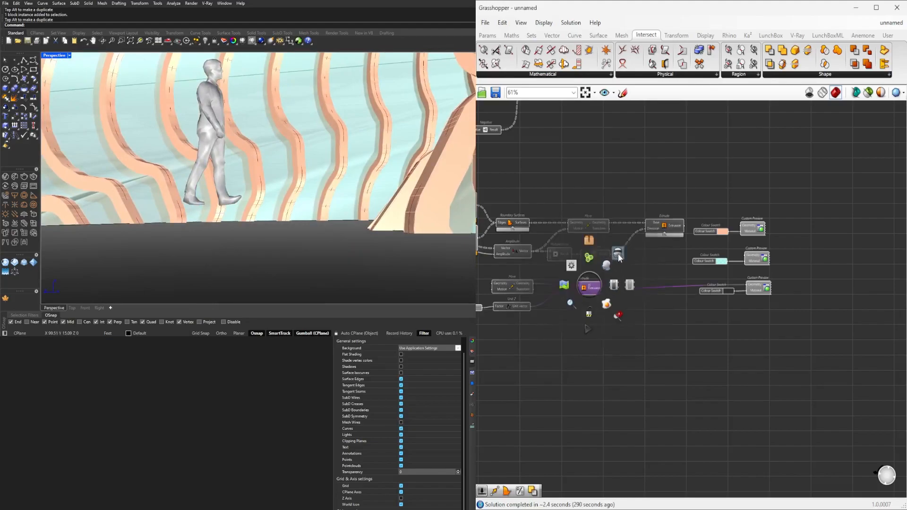
{"action": "left_click", "coordinate": [618, 254]}
- Bake the floor extrusion and create a solid bounding box around the human figure
{"action": "middle_click", "coordinate": [590, 293]}
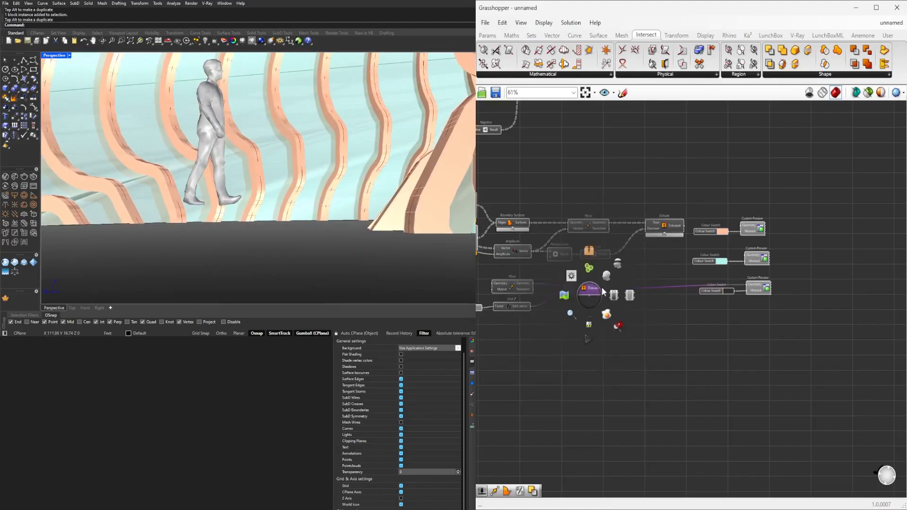
{"action": "left_click", "coordinate": [607, 314]}
{"action": "left_click", "coordinate": [200, 110]}
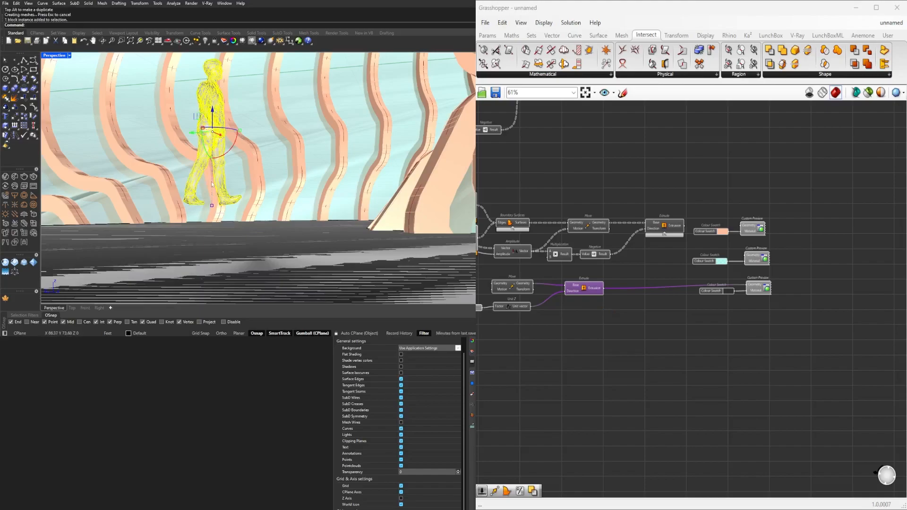
{"action": "key", "text": "BackSpace"}
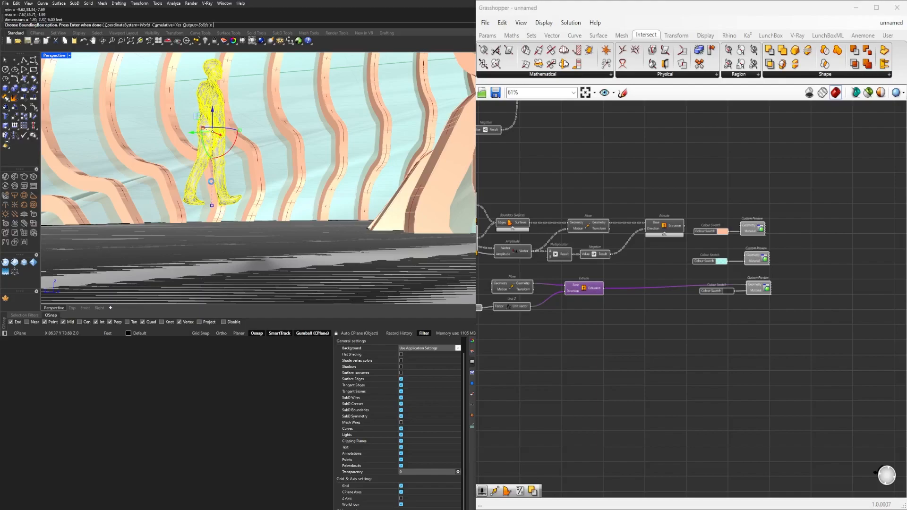
{"action": "key", "text": "Return"}
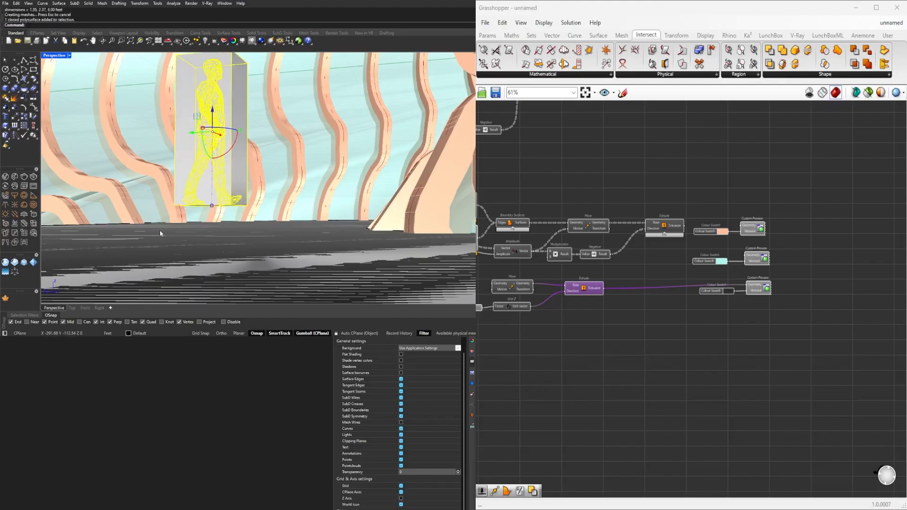
- Move the figure and its bounding box vertically down onto the baked floor, and delete the box
{"action": "left_click", "coordinate": [173, 206]}
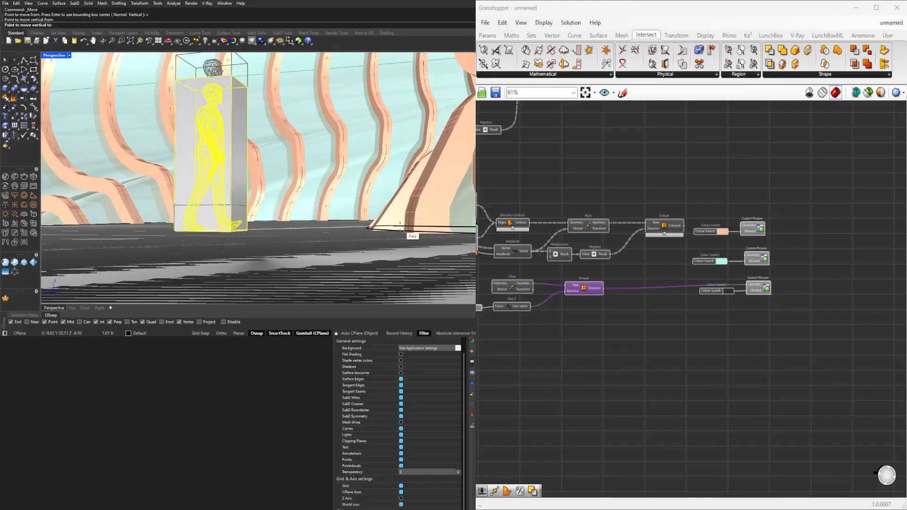
{"action": "left_click", "coordinate": [401, 229]}
{"action": "key", "text": "Escape"}
{"action": "left_click", "coordinate": [239, 191]}
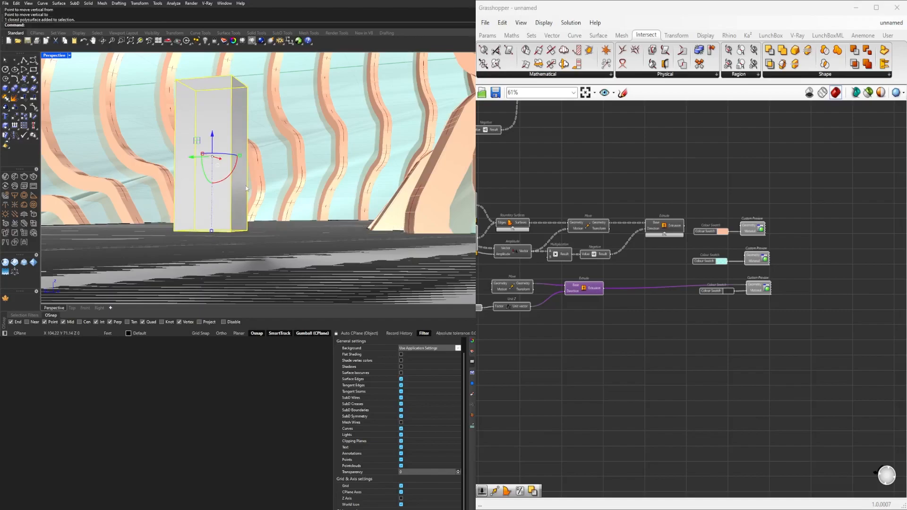
{"action": "key", "text": "Delete"}
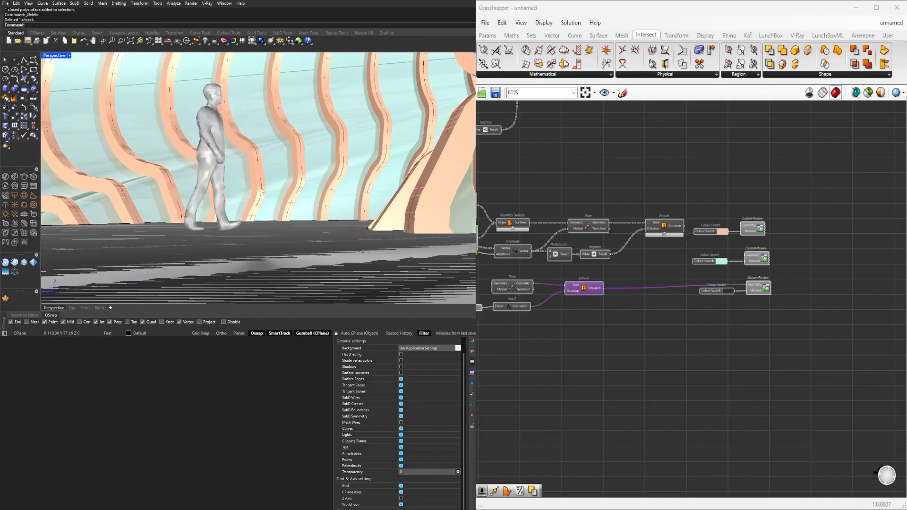
- Shorten the Perspective camera's lens length for a wider interior view
{"action": "left_click", "coordinate": [473, 342]}
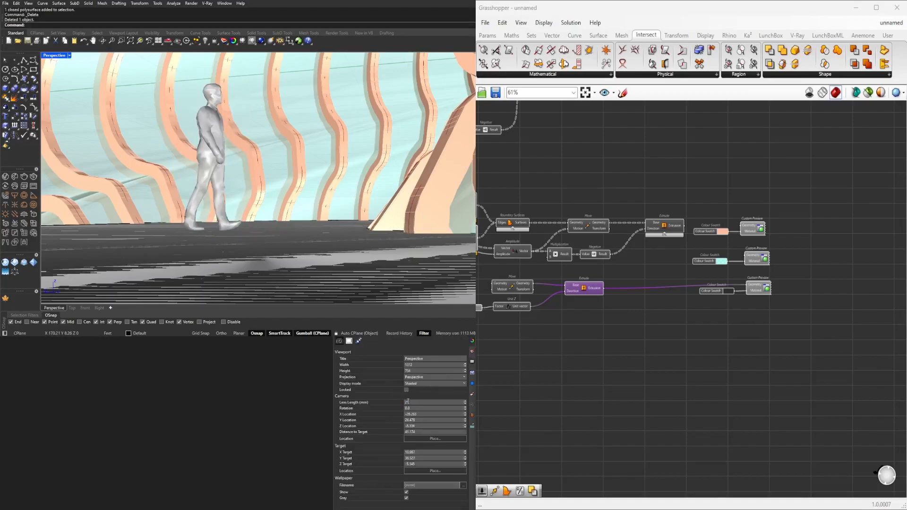
{"action": "key", "text": "Return"}
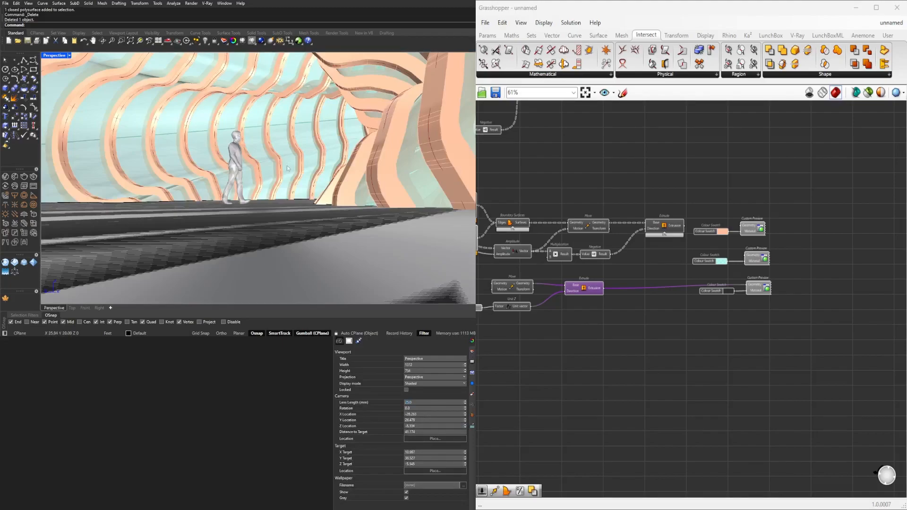
- Compare the baked geometry with the Grasshopper preview off and on, and delete the baked floor extrusion
{"action": "left_click", "coordinate": [809, 93]}
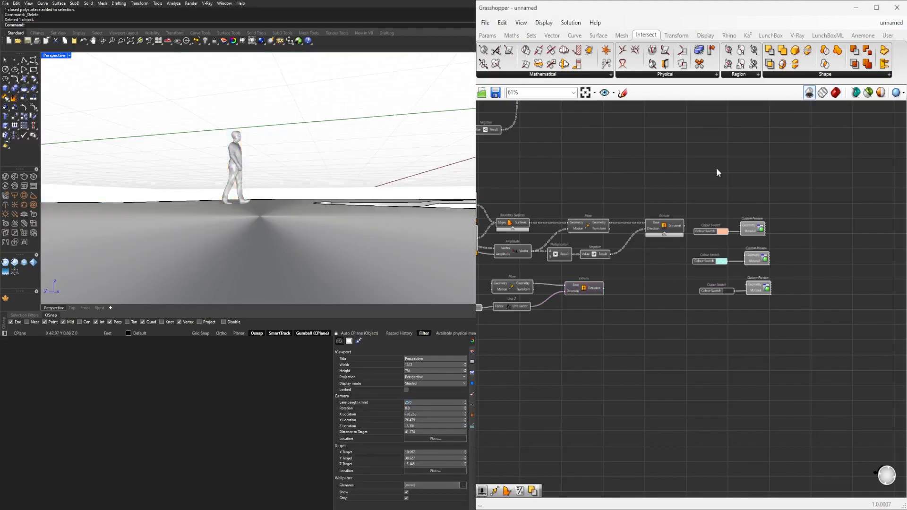
{"action": "left_click", "coordinate": [835, 93]}
{"action": "left_click", "coordinate": [311, 224]}
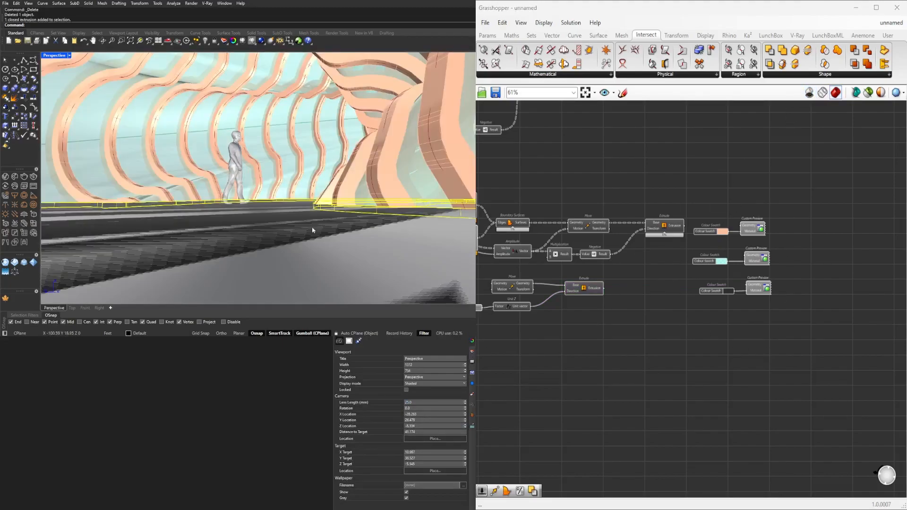
{"action": "key", "text": "Delete"}
{"action": "mouse_move", "coordinate": [306, 208]}
{"action": "right_mouse_down"}
{"action": "mouse_move", "coordinate": [312, 188]}
{"action": "mouse_move", "coordinate": [232, 158]}
{"action": "mouse_move", "coordinate": [239, 151]}
{"action": "mouse_move", "coordinate": [226, 178]}
{"action": "mouse_move", "coordinate": [283, 248]}
{"action": "mouse_move", "coordinate": [310, 259]}
{"action": "mouse_move", "coordinate": [310, 238]}
{"action": "mouse_move", "coordinate": [317, 251]}
{"action": "mouse_move", "coordinate": [351, 248]}
{"action": "mouse_move", "coordinate": [314, 237]}
{"action": "mouse_move", "coordinate": [307, 207]}
{"action": "right_mouse_up"}
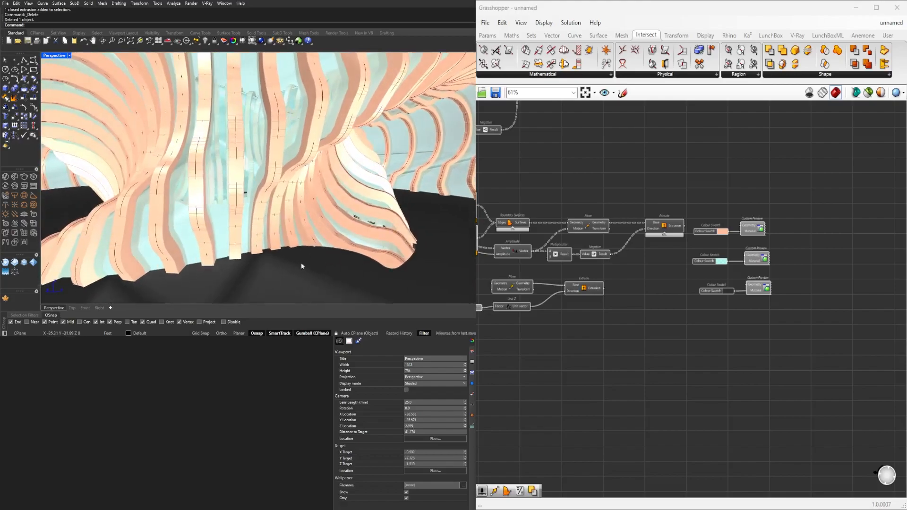
- Reposition the floor's Extrude component nearer its inputs and toggle its preview
{"action": "mouse_move", "coordinate": [323, 170]}
{"action": "right_mouse_down"}
{"action": "mouse_move", "coordinate": [311, 216]}
{"action": "mouse_move", "coordinate": [307, 206]}
{"action": "mouse_move", "coordinate": [288, 229]}
{"action": "right_mouse_up"}
{"action": "scroll", "coordinate": [311, 217], "scroll_direction": "down", "scroll_amount": 15}
{"action": "scroll", "coordinate": [311, 217], "scroll_direction": "down", "scroll_amount": 2}
{"action": "left_click", "coordinate": [596, 323]}
{"action": "right_click_drag", "start_coordinate": [596, 322], "coordinate": [708, 283]}
{"action": "scroll", "coordinate": [700, 285], "scroll_direction": "up", "scroll_amount": 3}
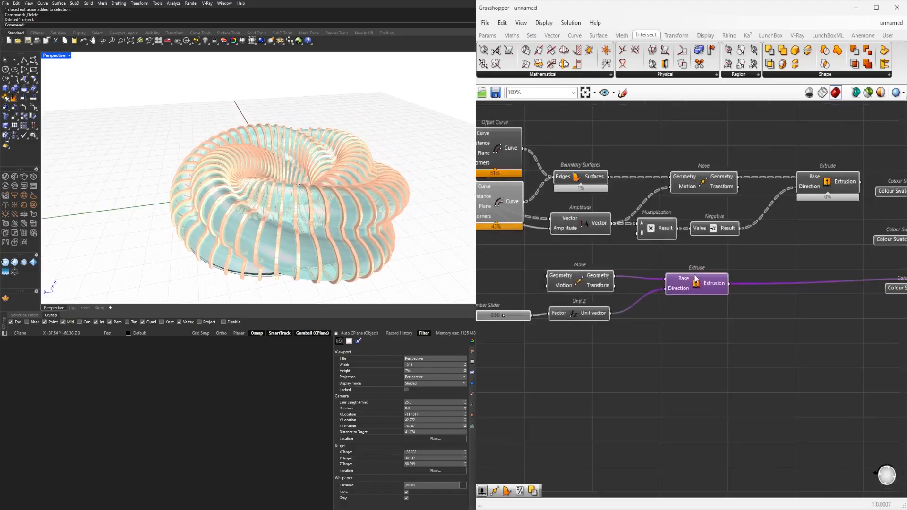
{"action": "right_click", "coordinate": [670, 282]}
{"action": "left_click", "coordinate": [669, 305]}
{"action": "right_click", "coordinate": [684, 283]}
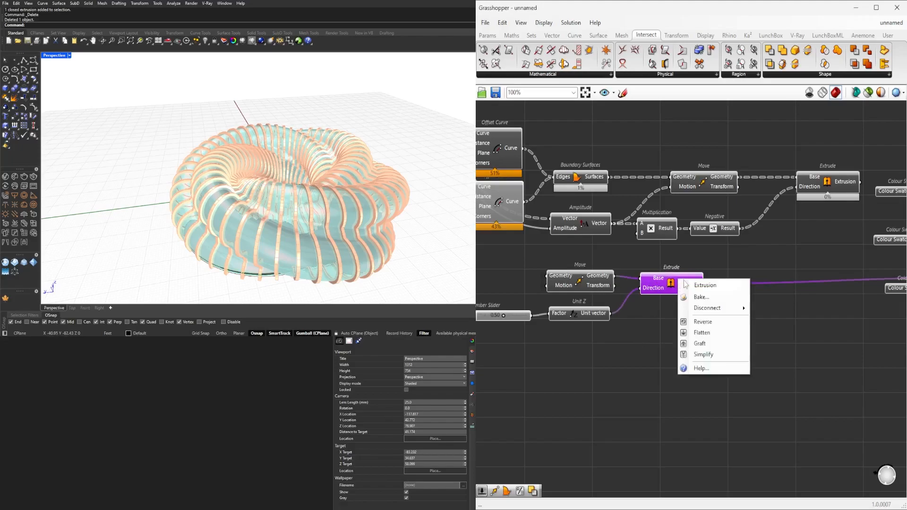
{"action": "left_click", "coordinate": [684, 264]}
{"action": "right_click", "coordinate": [670, 283]}
{"action": "left_click", "coordinate": [682, 301]}
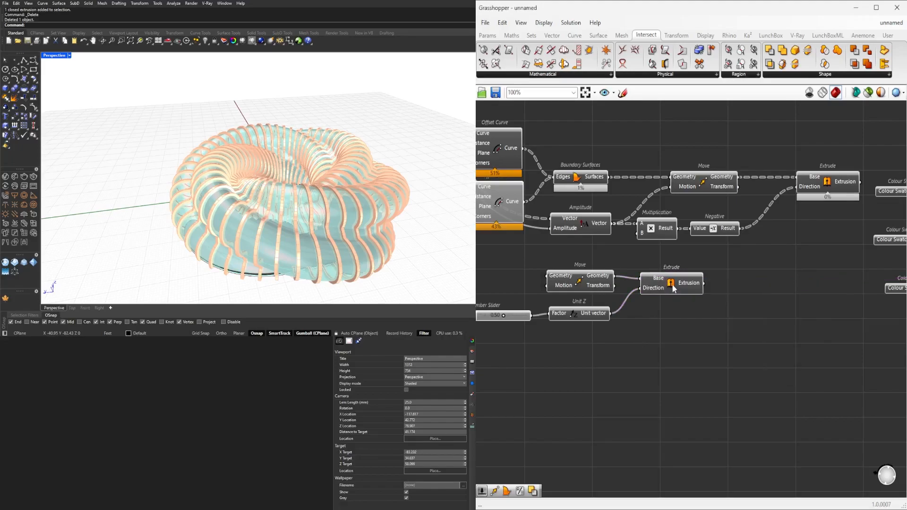
- Shift the floor's Move, Extrude and Unit Z components together to tidy the layout
{"action": "scroll", "coordinate": [704, 307], "scroll_direction": "down", "scroll_amount": 1}
{"action": "left_click_drag", "start_coordinate": [740, 347], "coordinate": [513, 262]}
{"action": "left_click_drag", "start_coordinate": [679, 279], "coordinate": [707, 280]}
{"action": "left_click", "coordinate": [741, 344]}
- Align the three Colour Swatches and the three Custom Preview components into neat vertical columns
{"action": "scroll", "coordinate": [588, 263], "scroll_direction": "down", "scroll_amount": 6}
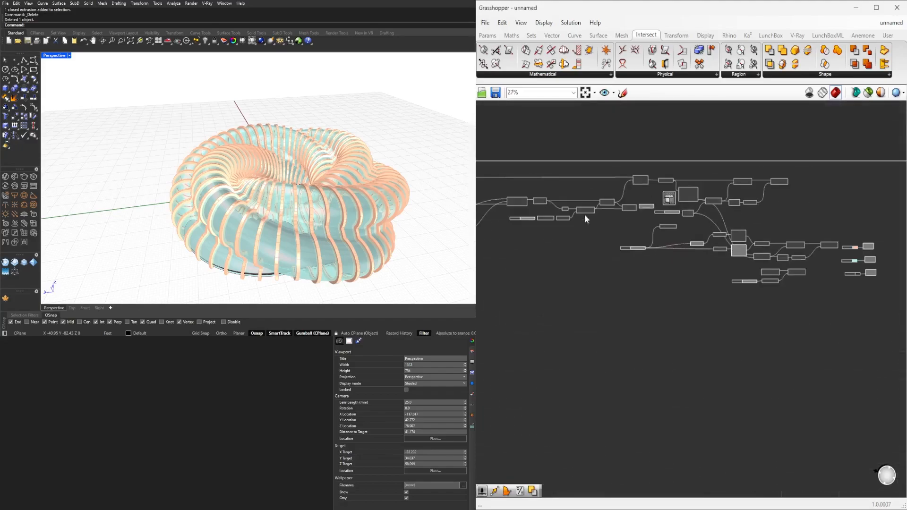
{"action": "scroll", "coordinate": [699, 241], "scroll_direction": "up", "scroll_amount": 5}
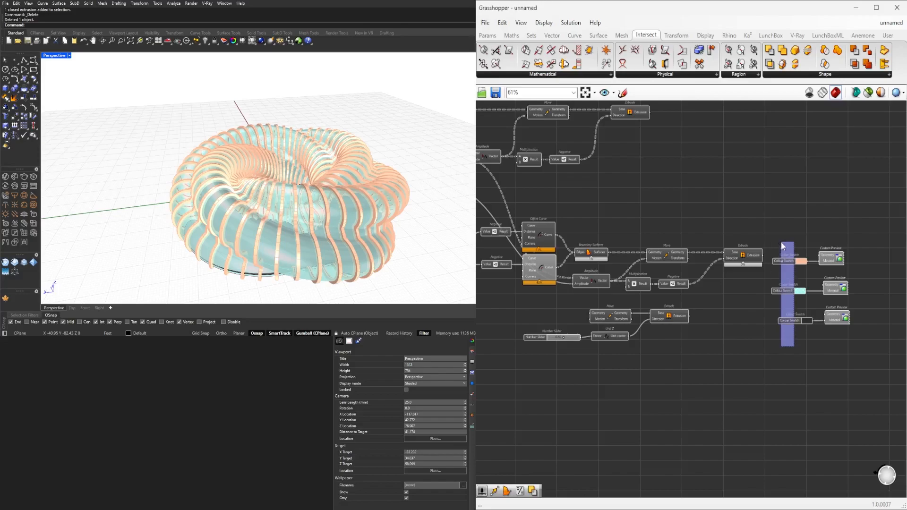
{"action": "left_click", "coordinate": [787, 329]}
{"action": "left_click_drag", "start_coordinate": [851, 356], "coordinate": [814, 240]}
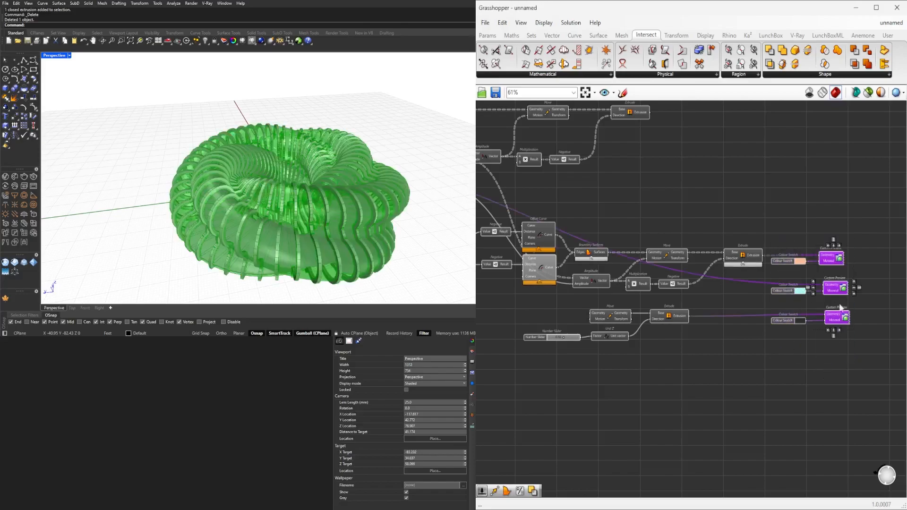
{"action": "left_click", "coordinate": [846, 387]}
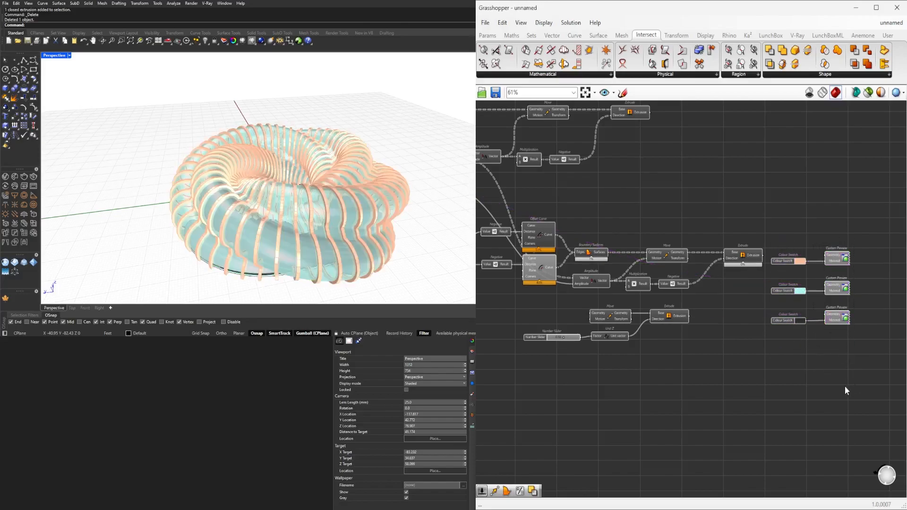
- Review the complete definition from the XY Plane and circle inputs through to the Custom Preview components
{"action": "scroll", "coordinate": [837, 358], "scroll_direction": "down", "scroll_amount": 5}
{"action": "right_click_drag", "start_coordinate": [747, 294], "coordinate": [775, 278]}
{"action": "scroll", "coordinate": [748, 300], "scroll_direction": "down", "scroll_amount": 1}
{"action": "scroll", "coordinate": [751, 299], "scroll_direction": "down", "scroll_amount": 1}
{"action": "left_click_drag", "start_coordinate": [884, 279], "coordinate": [521, 187]}
{"action": "scroll", "coordinate": [524, 188], "scroll_direction": "up", "scroll_amount": 3}
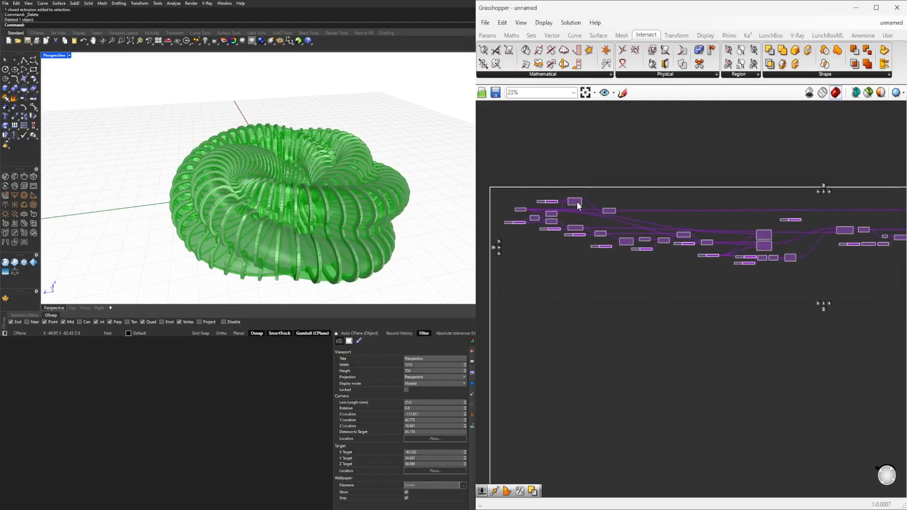
{"action": "left_click", "coordinate": [575, 180]}
{"action": "scroll", "coordinate": [573, 179], "scroll_direction": "down", "scroll_amount": 1}
{"action": "scroll", "coordinate": [616, 189], "scroll_direction": "down", "scroll_amount": 3}
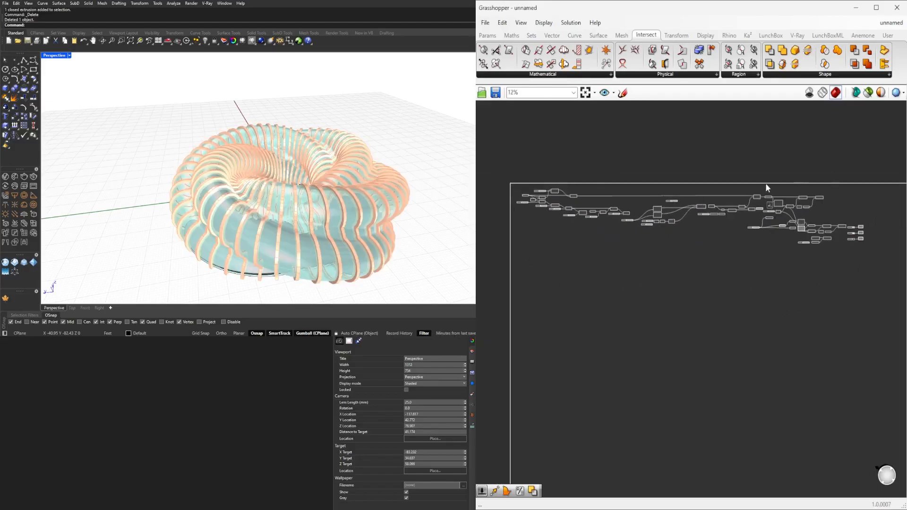
{"action": "scroll", "coordinate": [519, 206], "scroll_direction": "up", "scroll_amount": 10}
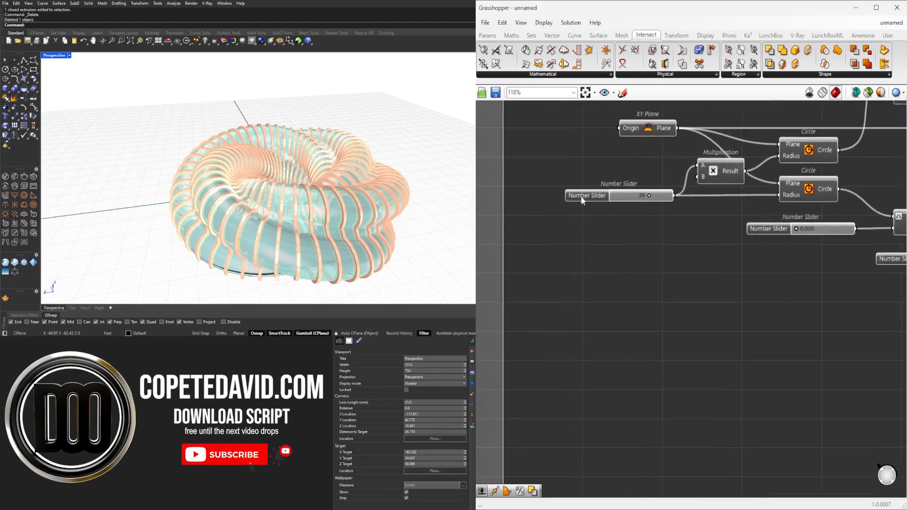
{"action": "scroll", "coordinate": [664, 204], "scroll_direction": "down", "scroll_amount": 5}
{"action": "scroll", "coordinate": [729, 261], "scroll_direction": "down", "scroll_amount": 4}
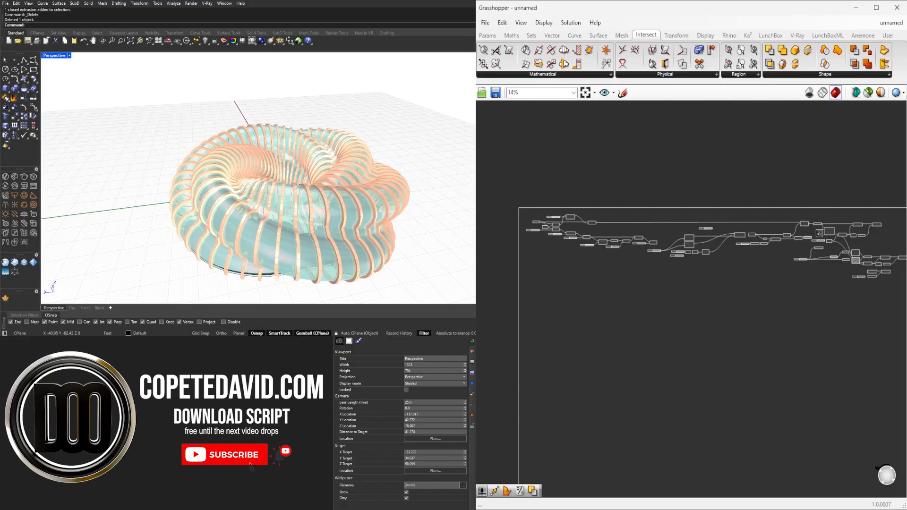
{"action": "right_click_drag", "start_coordinate": [665, 351], "coordinate": [628, 321]}
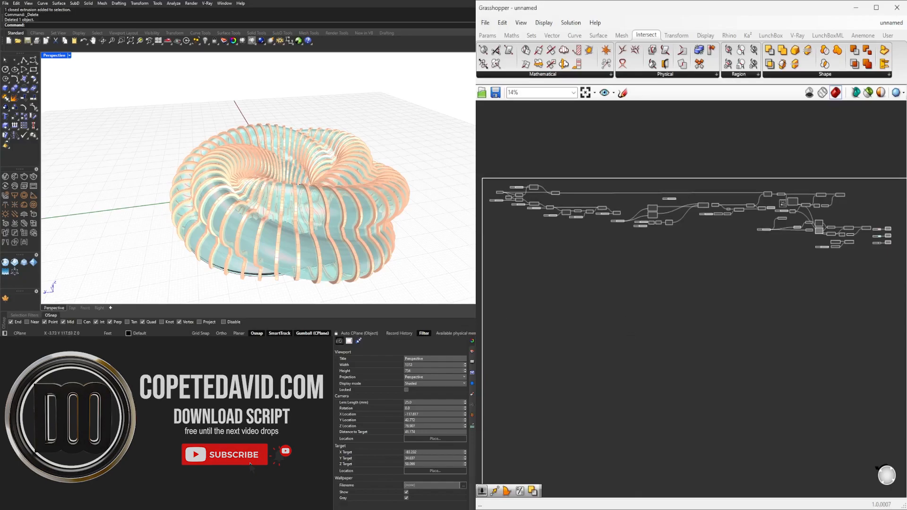
- Toggle the preview of the Brep | Brep intersection and move its Boundary Surfaces component beside the floor's Move component
{"action": "right_click_drag", "start_coordinate": [152, 229], "coordinate": [177, 189]}
{"action": "scroll", "coordinate": [255, 189], "scroll_direction": "up", "scroll_amount": 3}
{"action": "scroll", "coordinate": [696, 237], "scroll_direction": "up", "scroll_amount": 8}
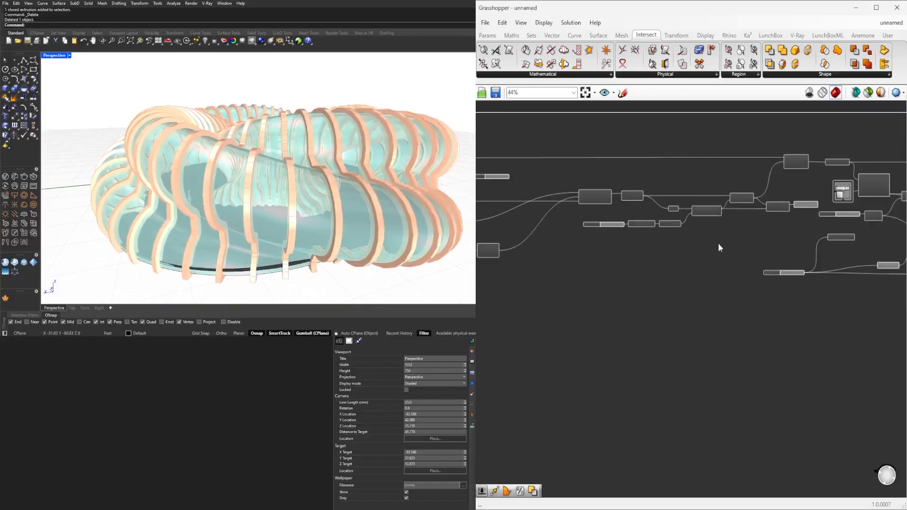
{"action": "right_click_drag", "start_coordinate": [773, 259], "coordinate": [660, 258]}
{"action": "left_click", "coordinate": [685, 352]}
{"action": "right_click_drag", "start_coordinate": [683, 352], "coordinate": [739, 328]}
{"action": "left_click", "coordinate": [664, 332]}
{"action": "right_click_drag", "start_coordinate": [600, 343], "coordinate": [823, 320]}
{"action": "scroll", "coordinate": [822, 321], "scroll_direction": "down", "scroll_amount": 3}
{"action": "scroll", "coordinate": [676, 205], "scroll_direction": "up", "scroll_amount": 6}
{"action": "right_click", "coordinate": [622, 193]}
{"action": "left_click", "coordinate": [655, 213]}
{"action": "right_click", "coordinate": [632, 193]}
{"action": "left_click", "coordinate": [635, 212]}
{"action": "scroll", "coordinate": [589, 245], "scroll_direction": "down", "scroll_amount": 3}
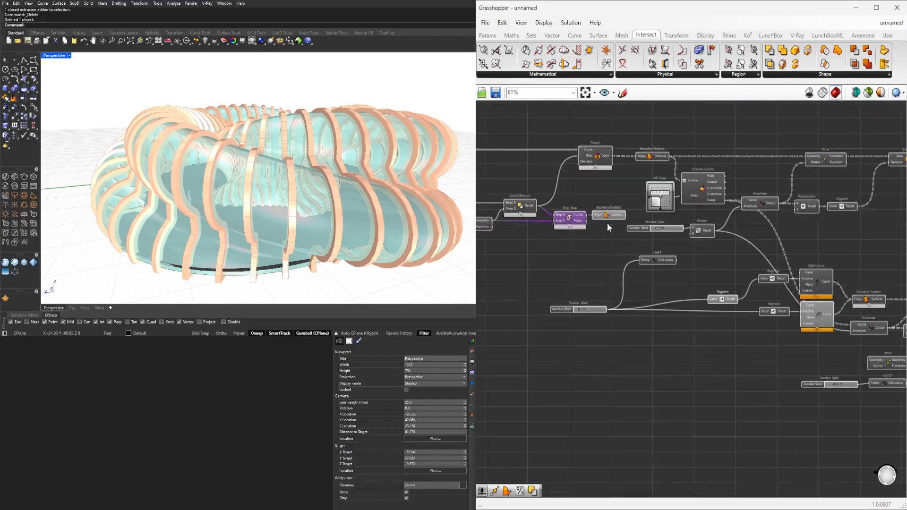
{"action": "left_click_drag", "start_coordinate": [694, 345], "coordinate": [782, 363]}
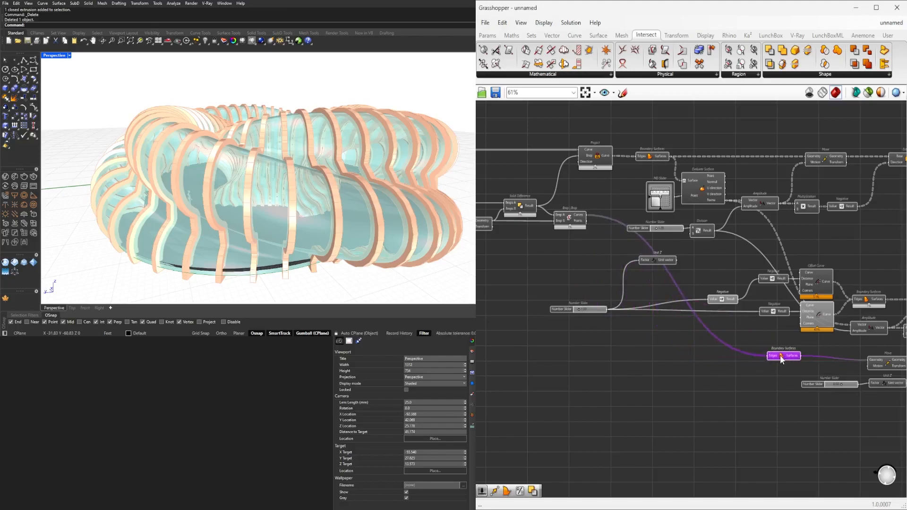
- Add an Offset Curve component and feed it the curves from the Brep | Brep intersection
{"action": "double_click", "coordinate": [691, 367]}
{"action": "type", "text": "off"}
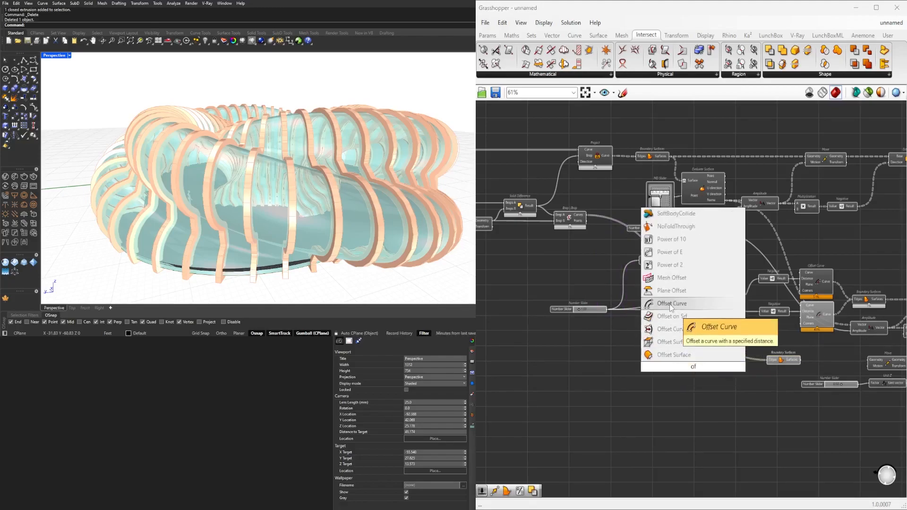
{"action": "left_click", "coordinate": [675, 305]}
{"action": "left_click_drag", "start_coordinate": [587, 215], "coordinate": [632, 282]}
- Add a Negative component and a number slider, and wire them into the new Offset Curve's distance
{"action": "double_click", "coordinate": [602, 368]}
{"action": "type", "text": "neg"}
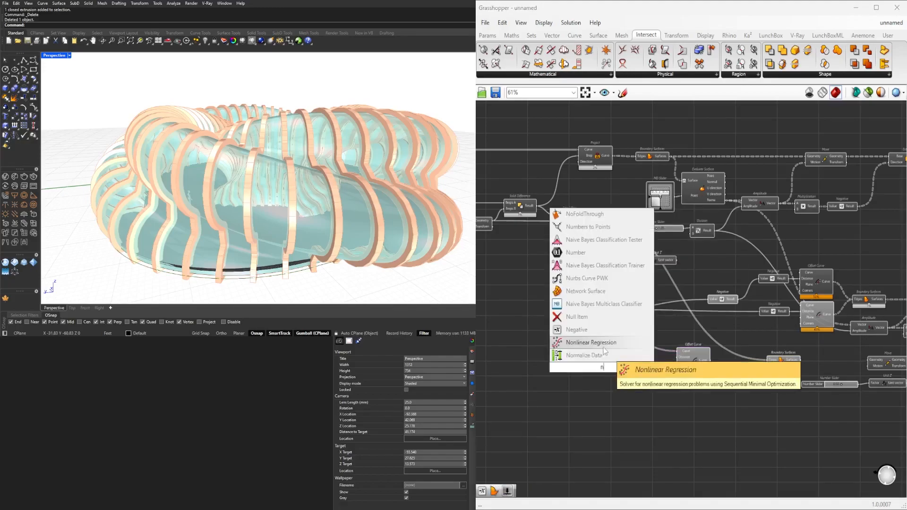
{"action": "left_click", "coordinate": [588, 355]}
{"action": "scroll", "coordinate": [632, 369], "scroll_direction": "up", "scroll_amount": 3}
{"action": "left_click_drag", "start_coordinate": [584, 365], "coordinate": [720, 349]}
{"action": "left_click_drag", "start_coordinate": [666, 365], "coordinate": [676, 359]}
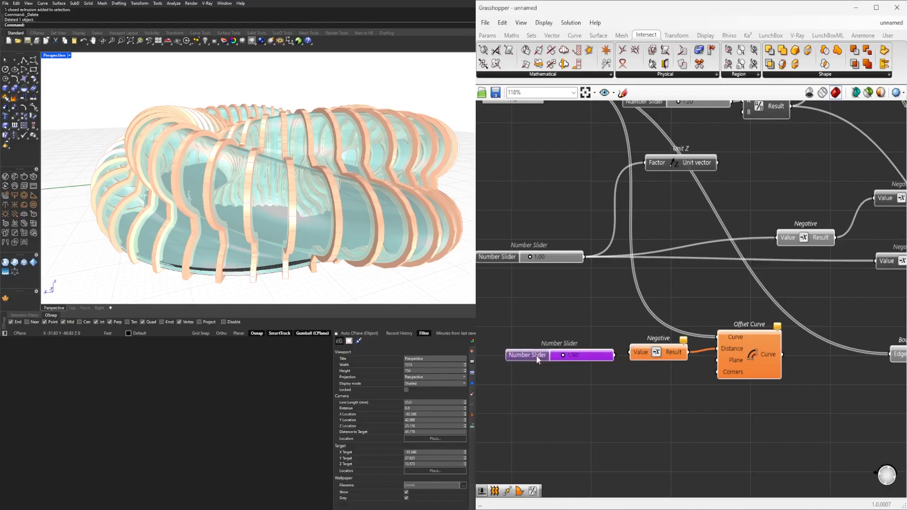
{"action": "left_click_drag", "start_coordinate": [634, 355], "coordinate": [633, 355]}
{"action": "scroll", "coordinate": [633, 356], "scroll_direction": "down", "scroll_amount": 2}
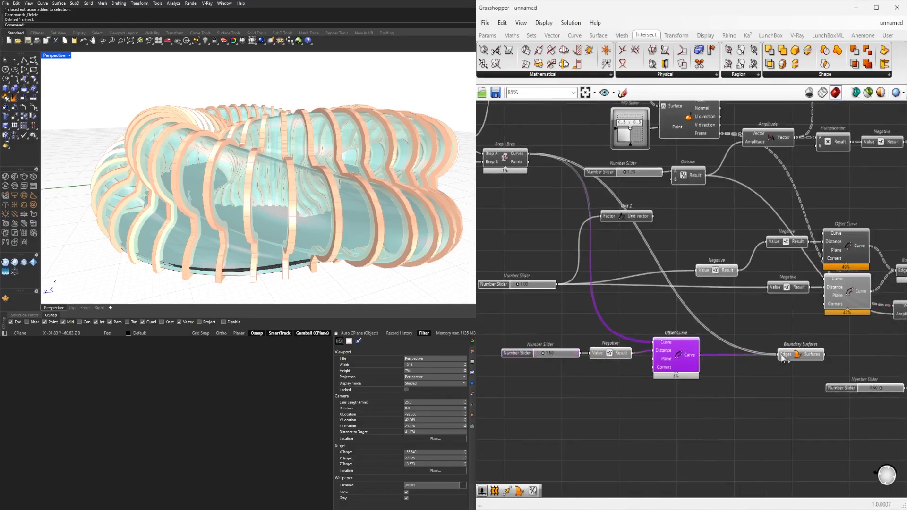
- Connect the offset curve to the floor's Boundary Surfaces edges and check the floor outline between the ribs
{"action": "left_click_drag", "start_coordinate": [780, 358], "coordinate": [780, 356]}
{"action": "left_click", "coordinate": [797, 358]}
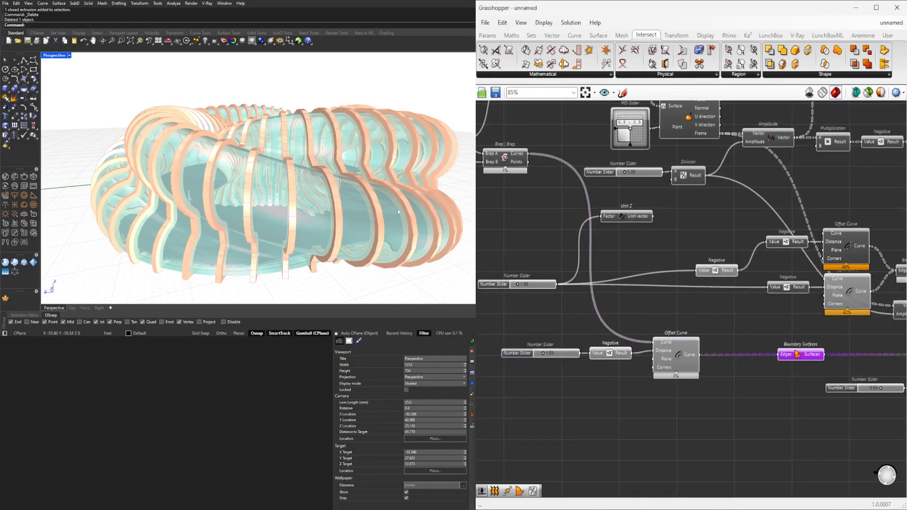
{"action": "scroll", "coordinate": [298, 193], "scroll_direction": "up", "scroll_amount": 10}
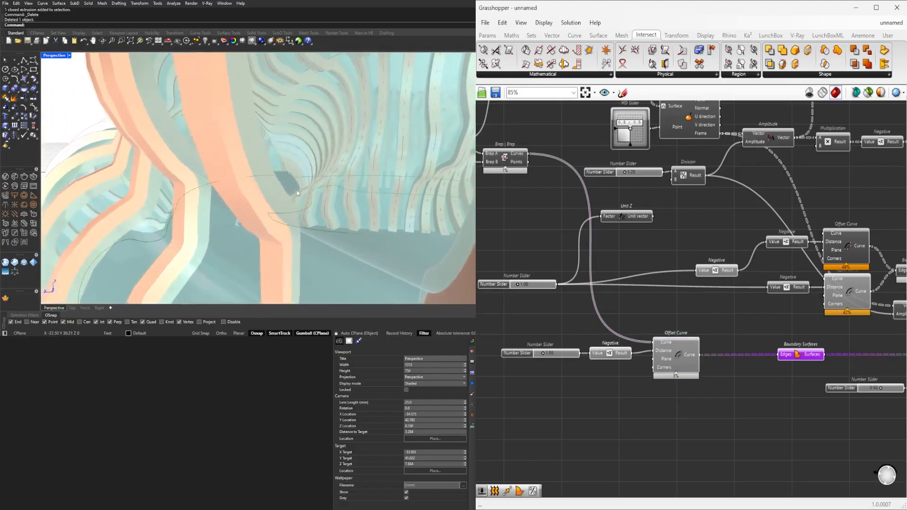
{"action": "scroll", "coordinate": [298, 193], "scroll_direction": "down", "scroll_amount": 10}
{"action": "scroll", "coordinate": [297, 194], "scroll_direction": "up", "scroll_amount": 8}
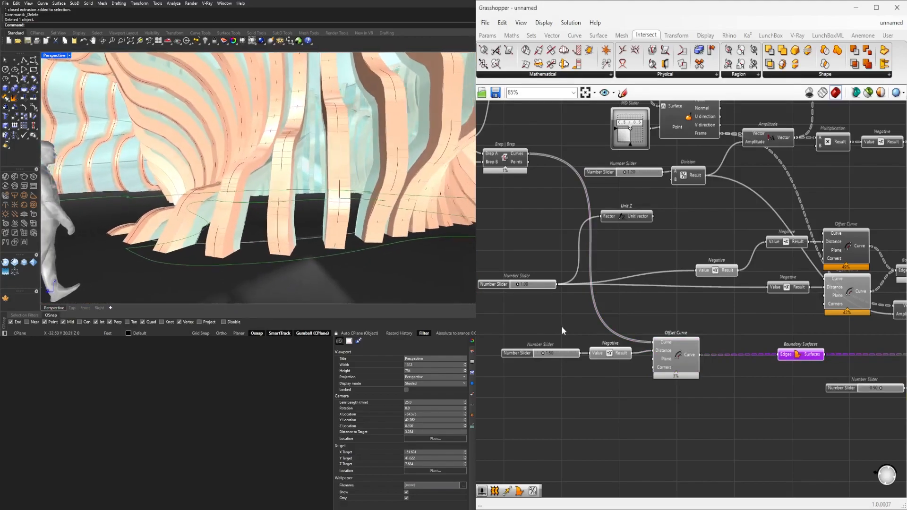
- Examine the floor outline by selecting the Boundary Surfaces, Offset Curve and intersection components in turn
{"action": "left_click", "coordinate": [685, 362]}
{"action": "scroll", "coordinate": [738, 376], "scroll_direction": "down", "scroll_amount": 3}
{"action": "right_click_drag", "start_coordinate": [738, 376], "coordinate": [656, 372]}
{"action": "scroll", "coordinate": [669, 371], "scroll_direction": "up", "scroll_amount": 2}
{"action": "left_click", "coordinate": [680, 363]}
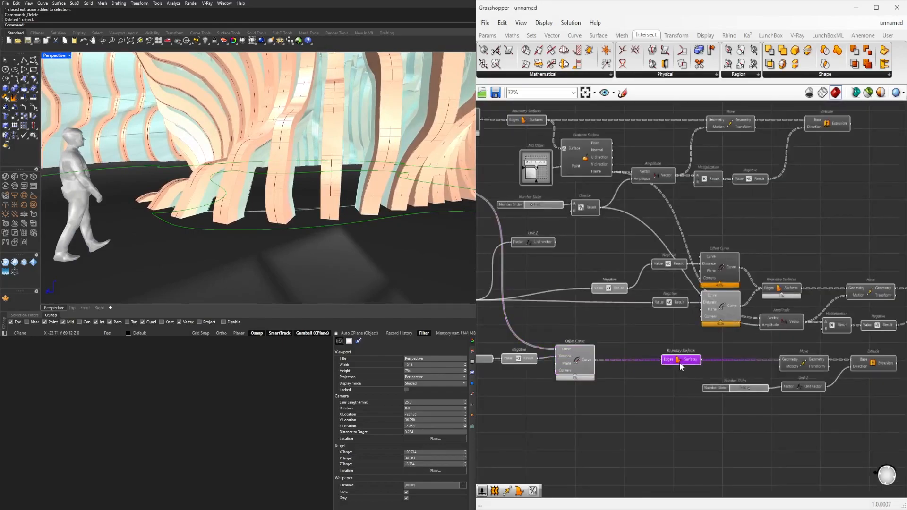
{"action": "left_click", "coordinate": [577, 363]}
{"action": "right_click_drag", "start_coordinate": [581, 402], "coordinate": [727, 394]}
{"action": "left_click", "coordinate": [577, 187]}
{"action": "left_click_drag", "start_coordinate": [560, 393], "coordinate": [779, 318]}
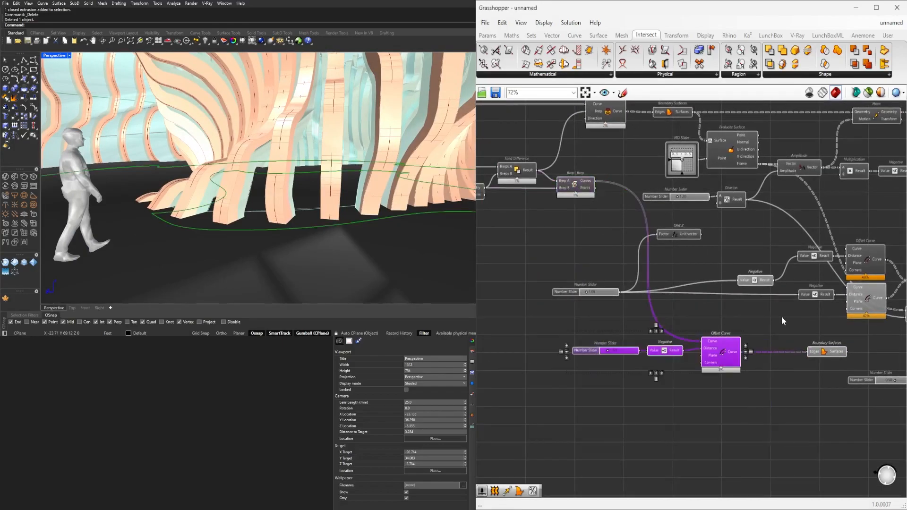
- Hide the preview of the floor's Move component
{"action": "right_click_drag", "start_coordinate": [844, 364], "coordinate": [669, 370]}
{"action": "right_click_drag", "start_coordinate": [420, 223], "coordinate": [373, 226]}
{"action": "right_click_drag", "start_coordinate": [844, 371], "coordinate": [769, 362]}
{"action": "left_click", "coordinate": [699, 352]}
{"action": "right_click", "coordinate": [699, 352]}
{"action": "left_click", "coordinate": [716, 369]}
{"action": "left_click", "coordinate": [773, 354]}
- Set the floor's offset distance slider to 1.42
{"action": "scroll", "coordinate": [609, 367], "scroll_direction": "up", "scroll_amount": 8}
{"action": "scroll", "coordinate": [549, 339], "scroll_direction": "up", "scroll_amount": 2}
{"action": "left_click_drag", "start_coordinate": [518, 349], "coordinate": [525, 350]}
- Try inserting a second Negative component between the floor's offset slider and the existing Negative
{"action": "scroll", "coordinate": [593, 310], "scroll_direction": "down", "scroll_amount": 3}
{"action": "right_click_drag", "start_coordinate": [592, 310], "coordinate": [687, 321]}
{"action": "left_click_drag", "start_coordinate": [699, 340], "coordinate": [611, 389]}
{"action": "double_click", "coordinate": [667, 389]}
{"action": "type", "text": "ne"}
{"action": "left_click", "coordinate": [650, 378]}
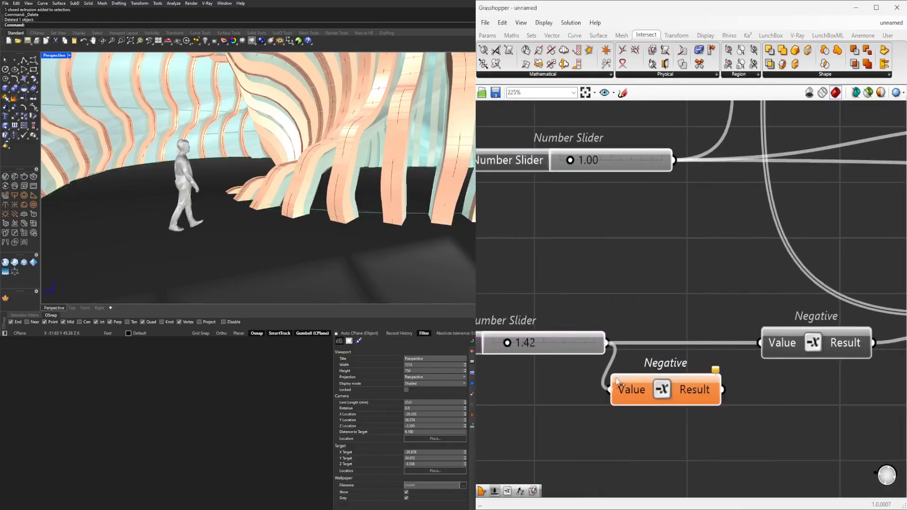
{"action": "left_click_drag", "start_coordinate": [752, 341], "coordinate": [755, 343]}
{"action": "left_click_drag", "start_coordinate": [709, 392], "coordinate": [731, 345]}
{"action": "scroll", "coordinate": [741, 342], "scroll_direction": "down", "scroll_amount": 5}
- Select the floor's offset components and hide their preview
{"action": "right_click_drag", "start_coordinate": [786, 341], "coordinate": [527, 333]}
{"action": "left_click", "coordinate": [737, 338]}
{"action": "right_click_drag", "start_coordinate": [615, 350], "coordinate": [497, 344]}
{"action": "scroll", "coordinate": [725, 341], "scroll_direction": "down", "scroll_amount": 2}
{"action": "left_click_drag", "start_coordinate": [790, 362], "coordinate": [648, 342]}
{"action": "right_click_drag", "start_coordinate": [648, 342], "coordinate": [688, 343]}
{"action": "left_click", "coordinate": [737, 399]}
{"action": "left_click_drag", "start_coordinate": [737, 399], "coordinate": [622, 326]}
{"action": "middle_click", "coordinate": [622, 326]}
{"action": "left_click", "coordinate": [650, 294]}
{"action": "left_click", "coordinate": [615, 392]}
- Fine-tune the floor's offset distance slider and follow the change along the downstream floor components
{"action": "right_click_drag", "start_coordinate": [534, 364], "coordinate": [647, 351]}
{"action": "right_click_drag", "start_coordinate": [578, 333], "coordinate": [789, 334]}
{"action": "scroll", "coordinate": [701, 322], "scroll_direction": "up", "scroll_amount": 8}
{"action": "mouse_move", "coordinate": [646, 333]}
{"action": "left_mouse_down"}
{"action": "mouse_move", "coordinate": [635, 332]}
{"action": "mouse_move", "coordinate": [651, 336]}
{"action": "left_mouse_up"}
{"action": "scroll", "coordinate": [742, 305], "scroll_direction": "down", "scroll_amount": 9}
{"action": "right_click_drag", "start_coordinate": [841, 309], "coordinate": [563, 317]}
{"action": "left_click", "coordinate": [830, 323]}
- Set the floor's offset distance to 1.10 and check where the floor edge meets the rib feet
{"action": "scroll", "coordinate": [184, 186], "scroll_direction": "down", "scroll_amount": 15}
{"action": "right_click_drag", "start_coordinate": [183, 186], "coordinate": [232, 220]}
{"action": "scroll", "coordinate": [232, 218], "scroll_direction": "up", "scroll_amount": 10}
{"action": "scroll", "coordinate": [630, 259], "scroll_direction": "up", "scroll_amount": 9}
{"action": "left_click_drag", "start_coordinate": [523, 312], "coordinate": [498, 313]}
{"action": "right_click_drag", "start_coordinate": [525, 355], "coordinate": [686, 362]}
{"action": "right_click_drag", "start_coordinate": [264, 102], "coordinate": [259, 156]}
{"action": "scroll", "coordinate": [276, 128], "scroll_direction": "up", "scroll_amount": 4}
{"action": "scroll", "coordinate": [258, 156], "scroll_direction": "up", "scroll_amount": 4}
{"action": "scroll", "coordinate": [595, 303], "scroll_direction": "down", "scroll_amount": 3}
{"action": "left_click", "coordinate": [768, 310]}
{"action": "right_click_drag", "start_coordinate": [710, 308], "coordinate": [670, 306]}
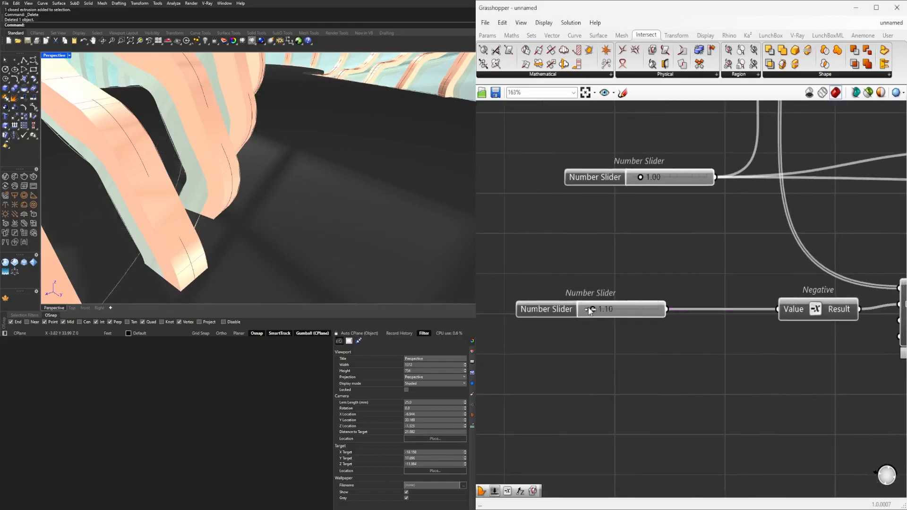
- Reduce the floor's offset distance toward zero and straighten the Negative component in line with its slider
{"action": "left_click_drag", "start_coordinate": [590, 310], "coordinate": [578, 308]}
{"action": "right_click_drag", "start_coordinate": [833, 306], "coordinate": [619, 316]}
{"action": "scroll", "coordinate": [619, 316], "scroll_direction": "down", "scroll_amount": 1}
{"action": "left_click_drag", "start_coordinate": [605, 320], "coordinate": [586, 326]}
{"action": "right_click_drag", "start_coordinate": [586, 326], "coordinate": [630, 326]}
{"action": "scroll", "coordinate": [630, 326], "scroll_direction": "down", "scroll_amount": 3}
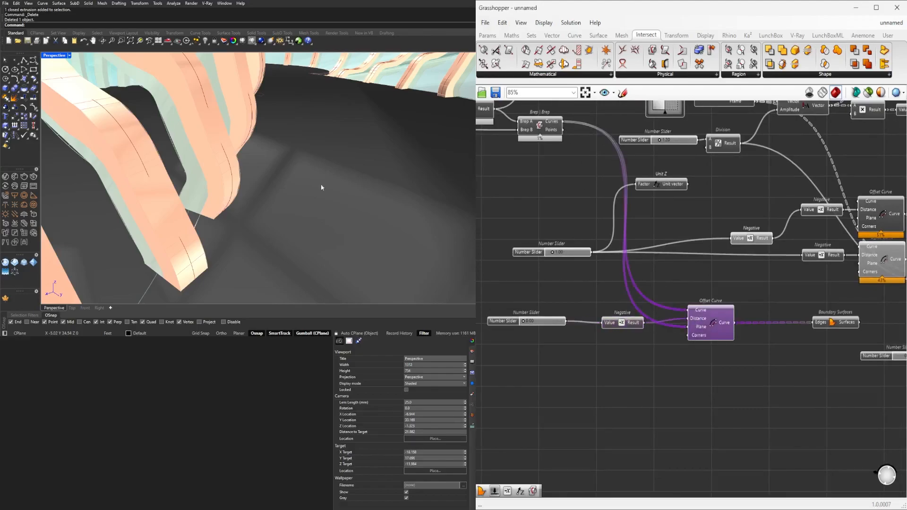
{"action": "scroll", "coordinate": [355, 187], "scroll_direction": "down", "scroll_amount": 2}
{"action": "scroll", "coordinate": [642, 331], "scroll_direction": "up", "scroll_amount": 2}
{"action": "left_click_drag", "start_coordinate": [619, 324], "coordinate": [613, 322]}
{"action": "right_click_drag", "start_coordinate": [738, 320], "coordinate": [660, 319]}
{"action": "left_click", "coordinate": [661, 306]}
{"action": "scroll", "coordinate": [654, 305], "scroll_direction": "down", "scroll_amount": 1}
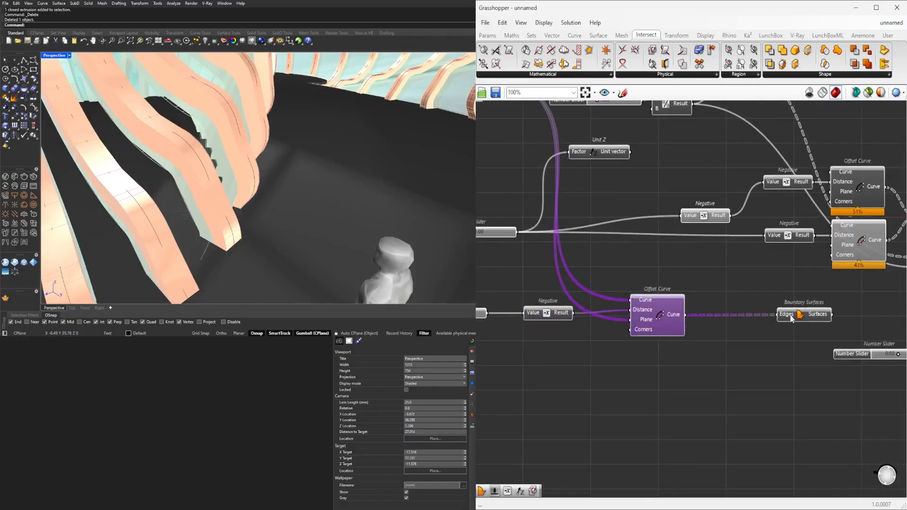
- Delete the floor's Boundary Surfaces component and turn on the Offset Curve preview
{"action": "left_click", "coordinate": [782, 316]}
{"action": "key", "text": "Delete"}
{"action": "right_click", "coordinate": [657, 303]}
{"action": "left_click", "coordinate": [677, 324]}
{"action": "mouse_move", "coordinate": [439, 201]}
{"action": "right_mouse_down"}
{"action": "mouse_move", "coordinate": [290, 220]}
{"action": "mouse_move", "coordinate": [387, 194]}
{"action": "mouse_move", "coordinate": [429, 194]}
{"action": "right_mouse_up"}
- Vary the floor's offset distance slider while watching the previewed offset curves
{"action": "right_click_drag", "start_coordinate": [501, 313], "coordinate": [626, 324]}
{"action": "scroll", "coordinate": [576, 324], "scroll_direction": "up", "scroll_amount": 4}
{"action": "mouse_move", "coordinate": [561, 326]}
{"action": "left_mouse_down"}
{"action": "mouse_move", "coordinate": [577, 328]}
{"action": "mouse_move", "coordinate": [561, 327]}
{"action": "left_mouse_up"}
{"action": "scroll", "coordinate": [609, 324], "scroll_direction": "down", "scroll_amount": 2}
{"action": "left_click", "coordinate": [742, 297]}
{"action": "scroll", "coordinate": [615, 326], "scroll_direction": "up", "scroll_amount": 2}
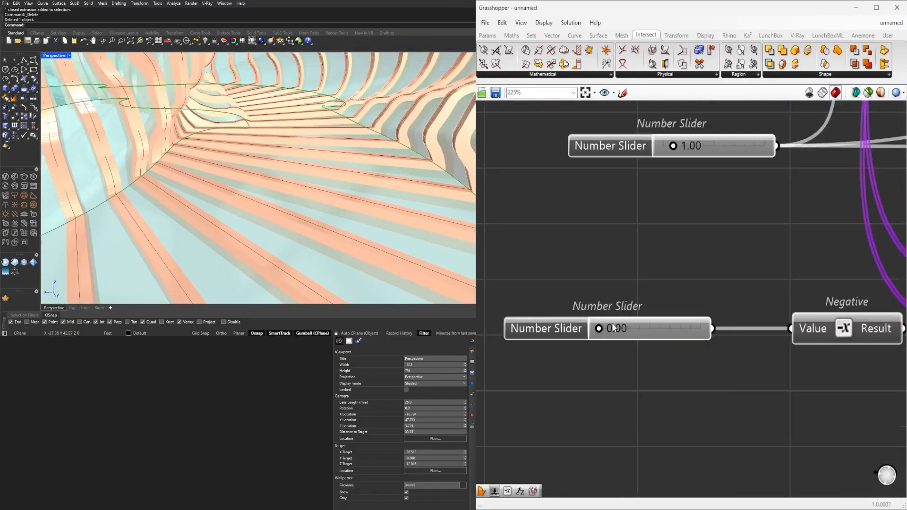
{"action": "left_click_drag", "start_coordinate": [645, 325], "coordinate": [630, 325]}
{"action": "scroll", "coordinate": [636, 325], "scroll_direction": "down", "scroll_amount": 5}
{"action": "right_click_drag", "start_coordinate": [761, 347], "coordinate": [703, 341]}
- Delete the floor's Offset Curve, and add a List Item with a +1 output fed by the Brep | Brep curves
{"action": "right_click_drag", "start_coordinate": [785, 309], "coordinate": [717, 344]}
{"action": "key", "text": "Delete"}
{"action": "scroll", "coordinate": [709, 335], "scroll_direction": "down", "scroll_amount": 1}
{"action": "double_click", "coordinate": [684, 327]}
{"action": "type", "text": "list item"}
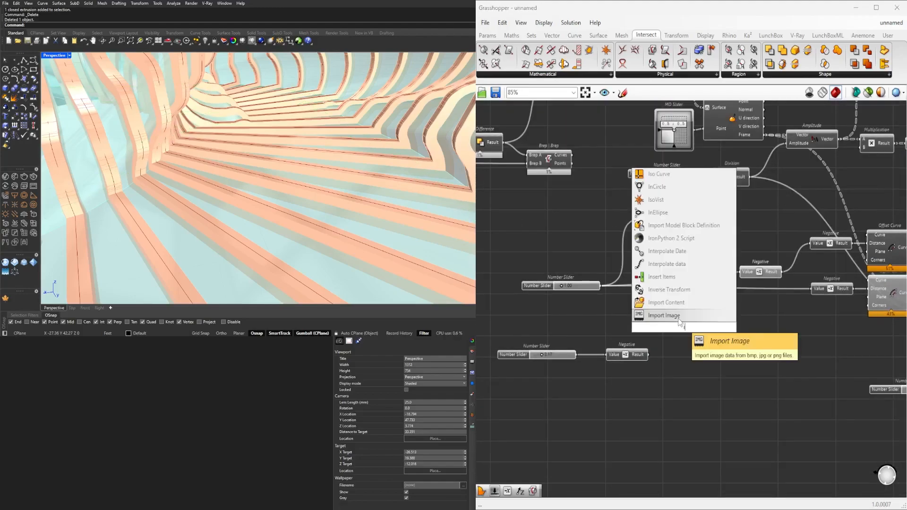
{"action": "key", "text": "Return"}
{"action": "left_click_drag", "start_coordinate": [669, 319], "coordinate": [669, 320]}
{"action": "scroll", "coordinate": [708, 341], "scroll_direction": "up", "scroll_amount": 6}
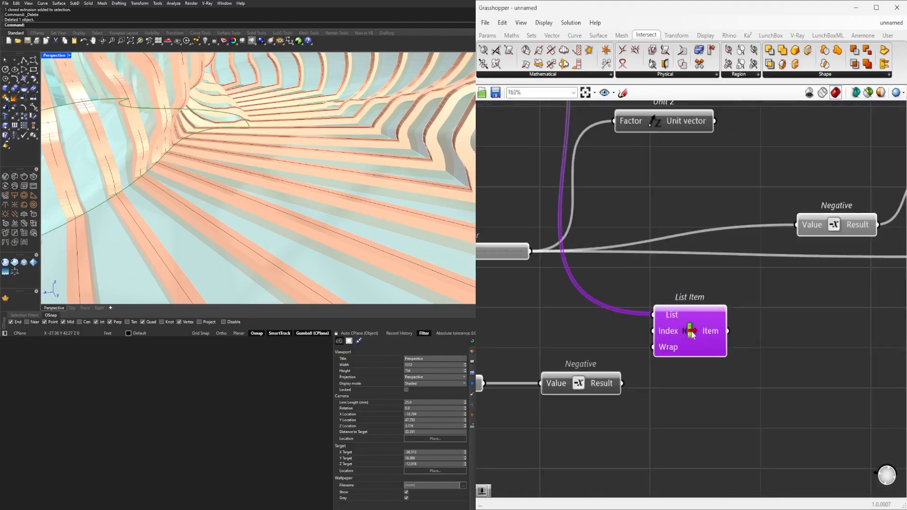
{"action": "scroll", "coordinate": [723, 350], "scroll_direction": "down", "scroll_amount": 3}
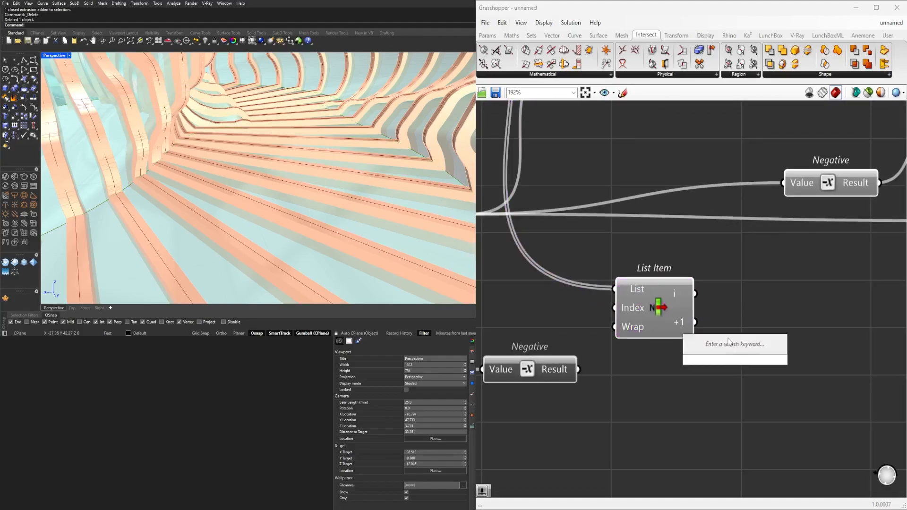
- Add an Offset Curve for the List Item's i output, with the number slider driving its distance
{"action": "type", "text": "offset"}
{"action": "left_click", "coordinate": [723, 334]}
{"action": "left_click_drag", "start_coordinate": [730, 334], "coordinate": [848, 324]}
{"action": "scroll", "coordinate": [728, 318], "scroll_direction": "down", "scroll_amount": 2}
{"action": "left_click", "coordinate": [702, 306]}
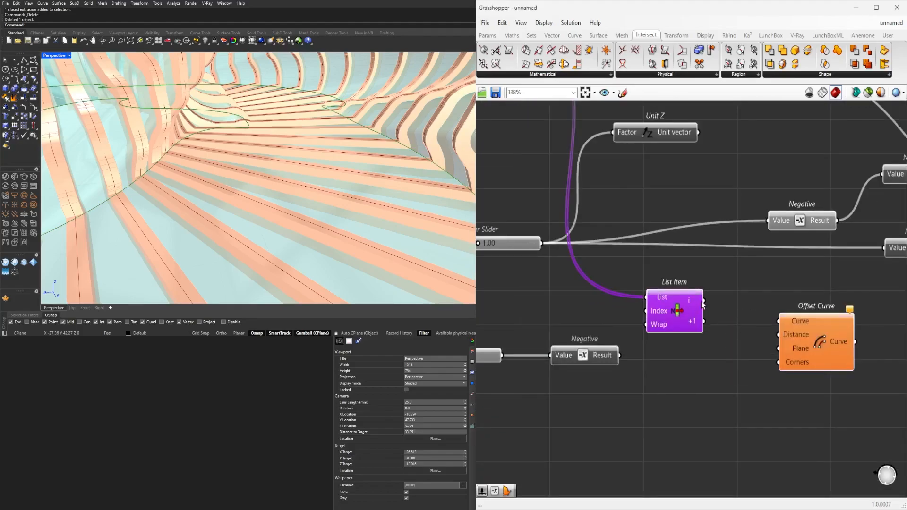
{"action": "left_click_drag", "start_coordinate": [786, 320], "coordinate": [788, 314]}
{"action": "left_click_drag", "start_coordinate": [613, 359], "coordinate": [775, 336]}
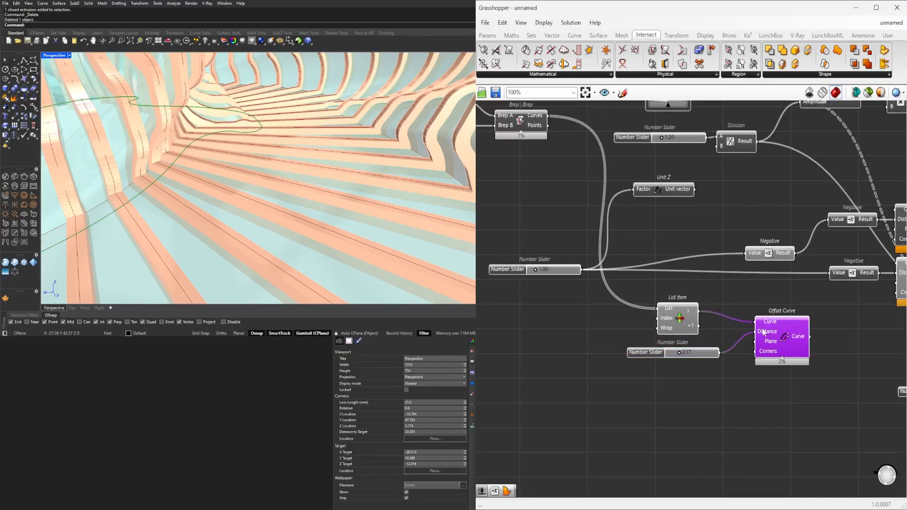
- Duplicate the Offset Curve and feed the copy from the List Item's +1 output
{"action": "scroll", "coordinate": [763, 331], "scroll_direction": "up", "scroll_amount": 1}
{"action": "right_click_drag", "start_coordinate": [763, 332], "coordinate": [719, 329]}
{"action": "left_click_drag", "start_coordinate": [741, 349], "coordinate": [776, 335]}
{"action": "left_click_drag", "start_coordinate": [775, 337], "coordinate": [774, 403], "text": "alt"}
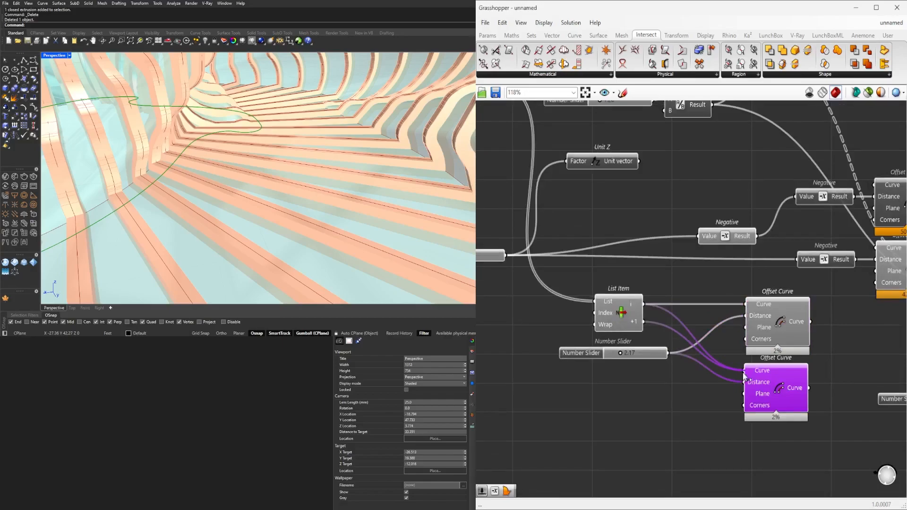
- Add a Negative between the offset slider and the second Offset Curve's distance, moving the slider farther back
{"action": "double_click", "coordinate": [663, 414]}
{"action": "type", "text": "ne"}
{"action": "left_click", "coordinate": [655, 407]}
{"action": "scroll", "coordinate": [625, 373], "scroll_direction": "up", "scroll_amount": 2}
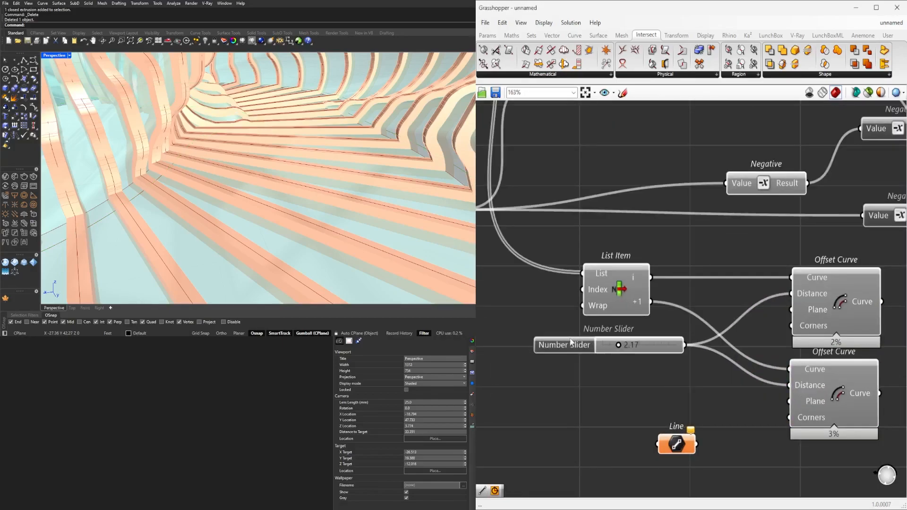
{"action": "type", "text": "ne"}
{"action": "left_click", "coordinate": [703, 404]}
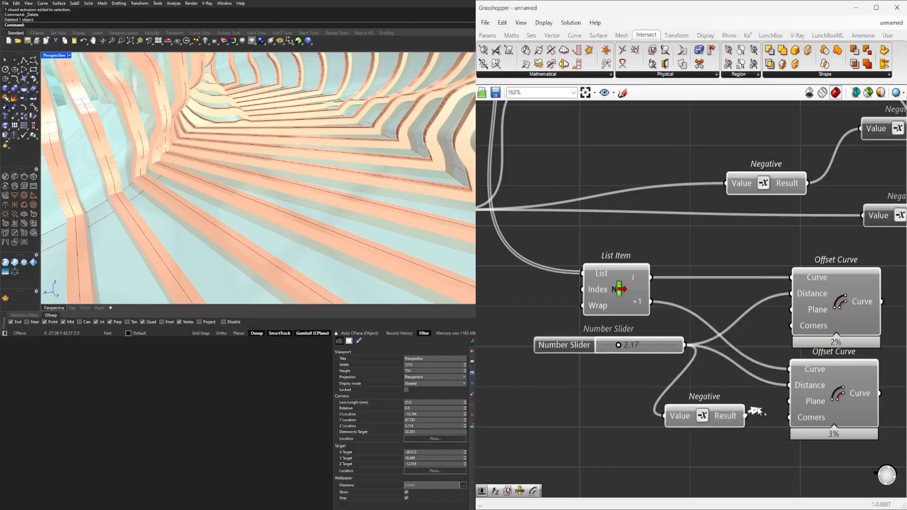
{"action": "left_click_drag", "start_coordinate": [578, 346], "coordinate": [513, 353]}
- Add a Boundary Surfaces component with both Offset Curve outputs as its edges
{"action": "scroll", "coordinate": [803, 402], "scroll_direction": "down", "scroll_amount": 2}
{"action": "right_click_drag", "start_coordinate": [874, 407], "coordinate": [685, 406]}
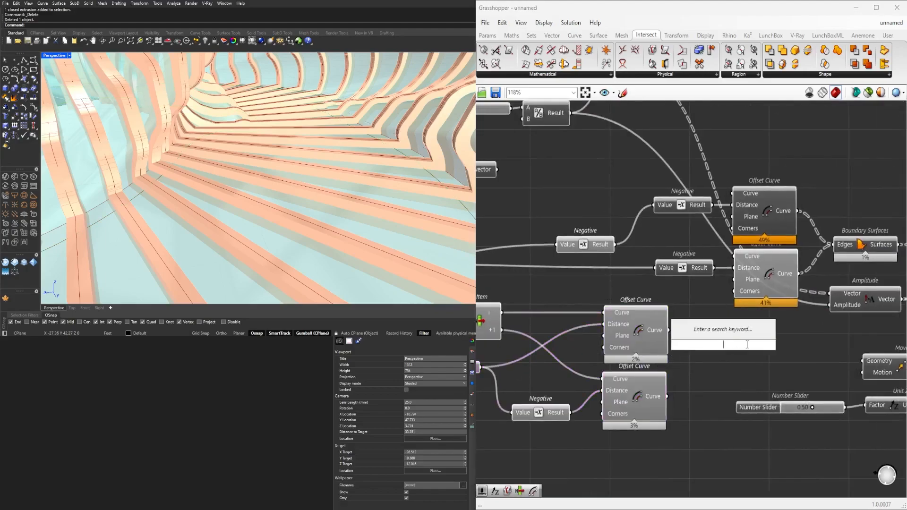
{"action": "type", "text": "bou"}
{"action": "left_click", "coordinate": [705, 358]}
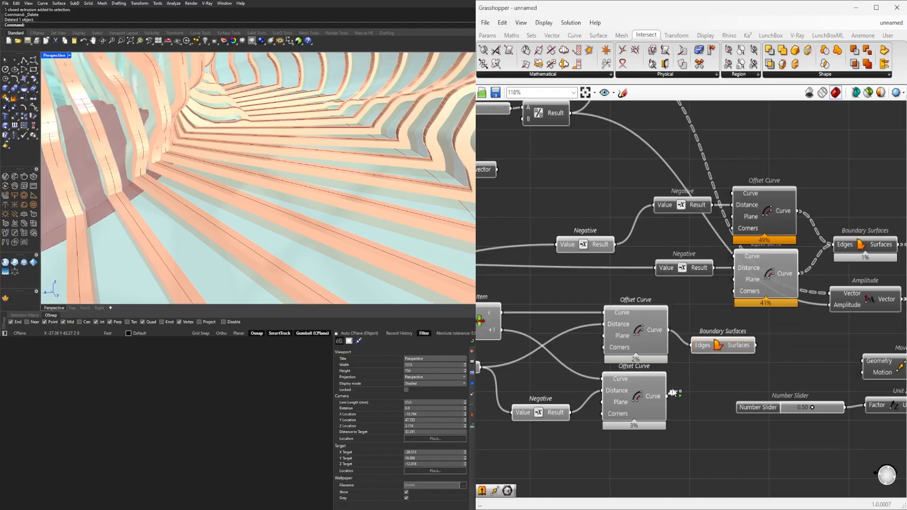
{"action": "left_click_drag", "start_coordinate": [669, 397], "coordinate": [691, 345], "text": "shift"}
{"action": "left_click_drag", "start_coordinate": [724, 348], "coordinate": [721, 357]}
- Feed the new Boundary Surfaces into the geometry input of the floor's Move component
{"action": "scroll", "coordinate": [730, 358], "scroll_direction": "down", "scroll_amount": 2}
{"action": "right_click_drag", "start_coordinate": [731, 358], "coordinate": [615, 349]}
{"action": "left_click", "coordinate": [736, 355]}
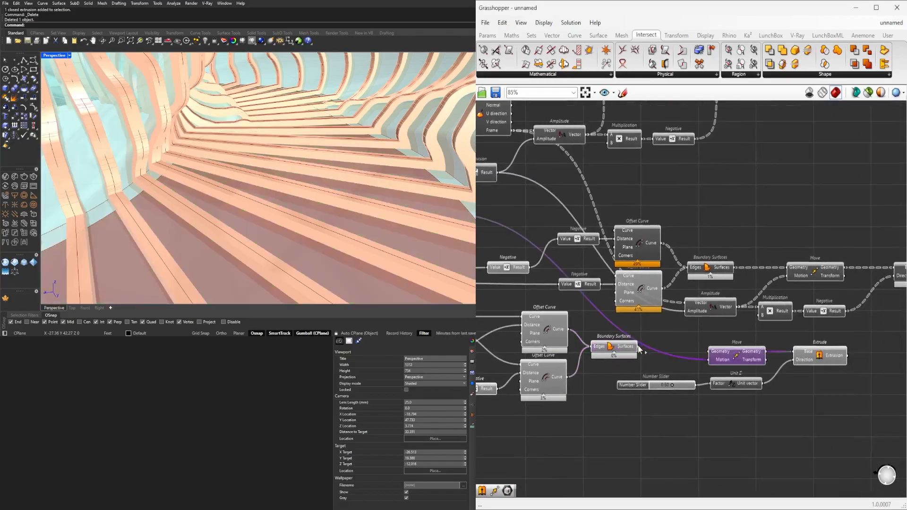
{"action": "left_click_drag", "start_coordinate": [638, 347], "coordinate": [710, 353]}
{"action": "right_click_drag", "start_coordinate": [514, 391], "coordinate": [659, 377]}
{"action": "left_click_drag", "start_coordinate": [794, 395], "coordinate": [578, 276]}
{"action": "right_click_drag", "start_coordinate": [227, 184], "coordinate": [283, 156]}
{"action": "left_click", "coordinate": [829, 392]}
- Try floor offset distances of 3.55, 2 and 1 while viewing the floor from inside the structure
{"action": "scroll", "coordinate": [578, 315], "scroll_direction": "up", "scroll_amount": 5}
{"action": "left_click_drag", "start_coordinate": [588, 317], "coordinate": [597, 316]}
{"action": "right_click_drag", "start_coordinate": [337, 206], "coordinate": [337, 191]}
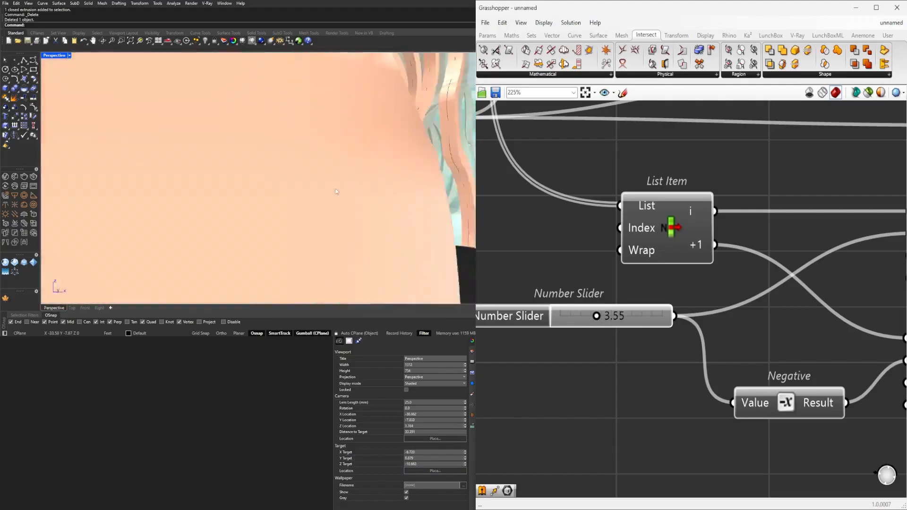
{"action": "double_click", "coordinate": [595, 317]}
{"action": "type", "text": "2"}
{"action": "key", "text": "Return"}
{"action": "double_click", "coordinate": [595, 317]}
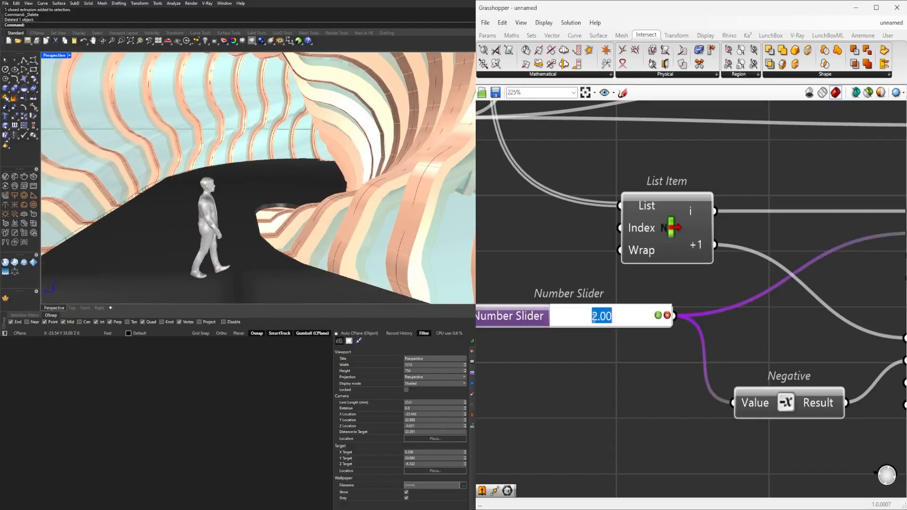
{"action": "type", "text": "1"}
{"action": "key", "text": "Return"}
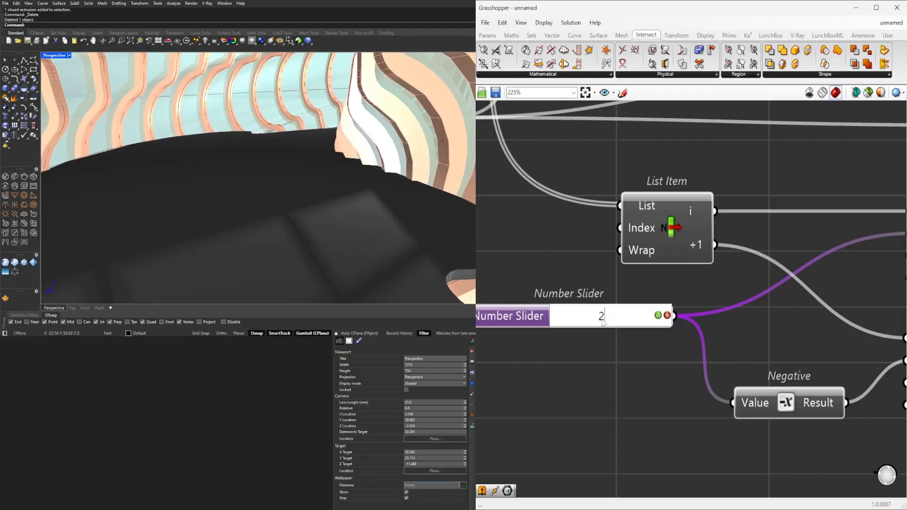
- Set the floor's offset distance slider to 2.5
{"action": "type", "text": "2"}
{"action": "key", "text": "Return"}
{"action": "type", "text": ".5"}
{"action": "key", "text": "Return"}
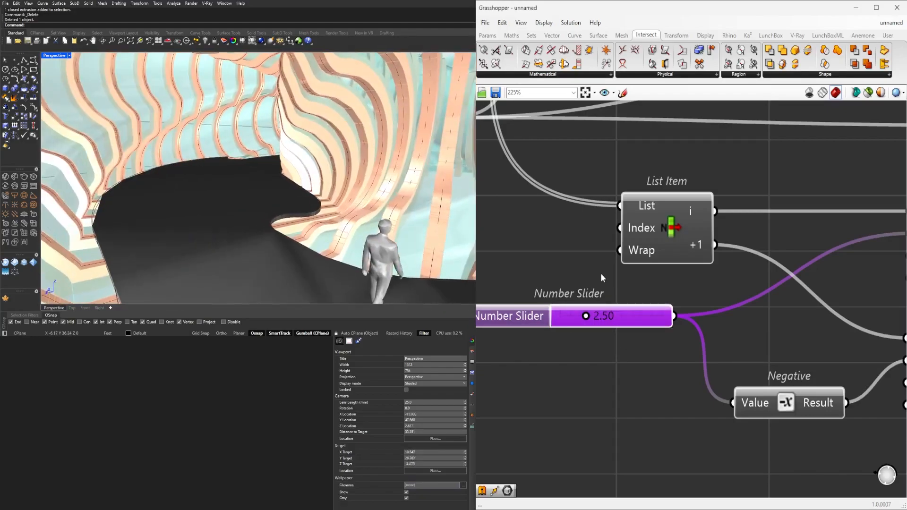
- Make room before the floor's Boundary Surfaces and add a Rebuild Curve fed by the first Offset Curve
{"action": "scroll", "coordinate": [827, 278], "scroll_direction": "down", "scroll_amount": 5}
{"action": "left_click_drag", "start_coordinate": [766, 371], "coordinate": [619, 257]}
{"action": "left_click_drag", "start_coordinate": [633, 276], "coordinate": [494, 277]}
{"action": "double_click", "coordinate": [695, 343]}
{"action": "type", "text": "reb"}
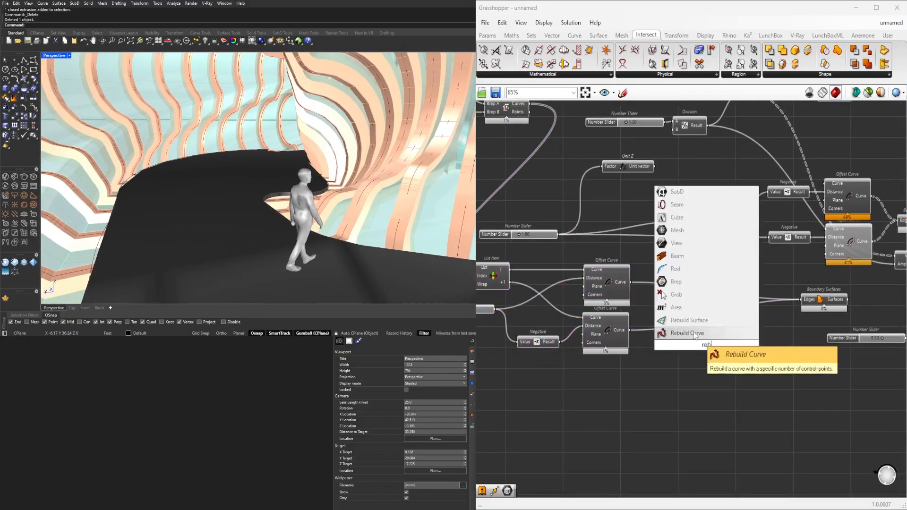
{"action": "left_click", "coordinate": [687, 333]}
{"action": "left_click_drag", "start_coordinate": [630, 282], "coordinate": [674, 329]}
- Add a number slider of 15 as the Rebuild Curve's control-point count
{"action": "left_click_drag", "start_coordinate": [709, 355], "coordinate": [729, 343]}
{"action": "double_click", "coordinate": [608, 399]}
{"action": "type", "text": "15"}
{"action": "key", "text": "Return"}
{"action": "scroll", "coordinate": [643, 416], "scroll_direction": "up", "scroll_amount": 4}
{"action": "left_click", "coordinate": [775, 334]}
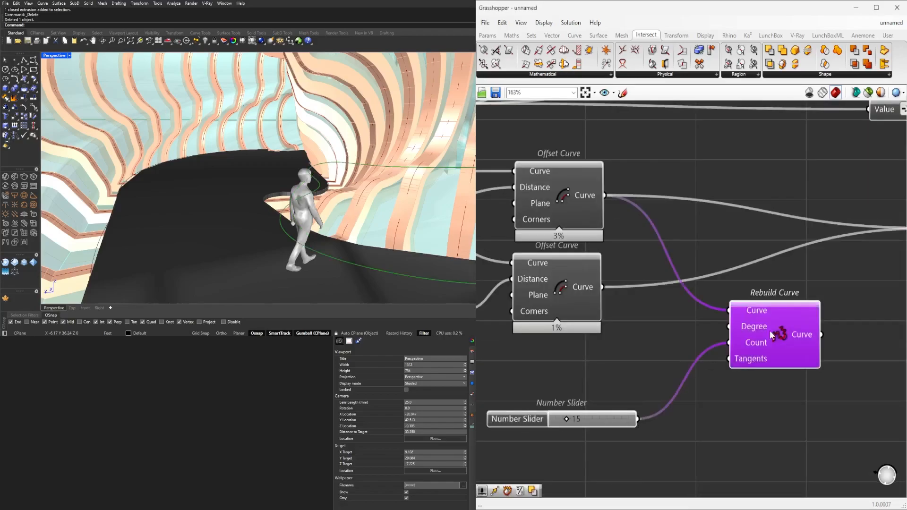
- Feed Boundary Surfaces from a Rebuild Curve for each offset outline, and tidy the rebuild components and count slider
{"action": "scroll", "coordinate": [621, 325], "scroll_direction": "down", "scroll_amount": 4}
{"action": "left_click", "coordinate": [690, 368]}
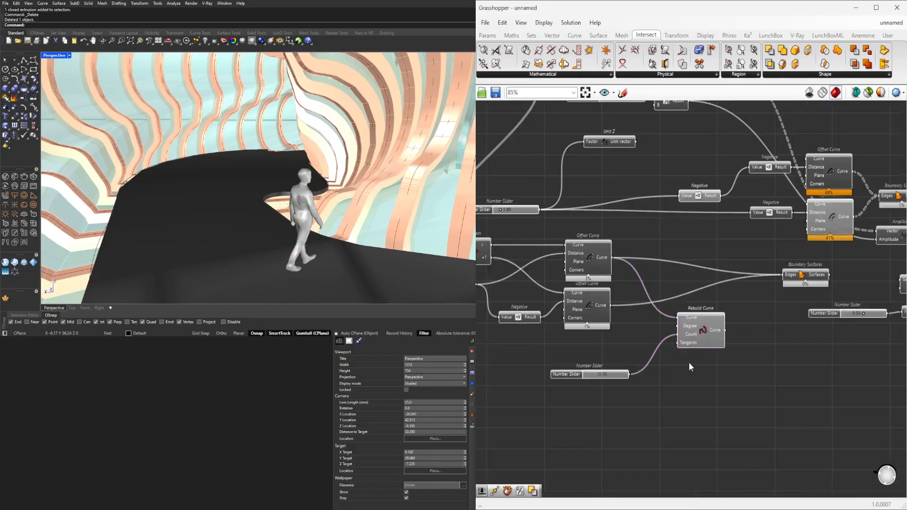
{"action": "left_click_drag", "start_coordinate": [743, 319], "coordinate": [783, 275]}
{"action": "left_click_drag", "start_coordinate": [738, 354], "coordinate": [783, 275], "text": "shift"}
{"action": "left_click_drag", "start_coordinate": [741, 393], "coordinate": [709, 320]}
{"action": "left_click_drag", "start_coordinate": [709, 319], "coordinate": [697, 277]}
{"action": "left_click_drag", "start_coordinate": [635, 407], "coordinate": [606, 380]}
{"action": "left_click_drag", "start_coordinate": [560, 343], "coordinate": [560, 337]}
{"action": "left_click", "coordinate": [572, 362]}
- Vary the Rebuild Curve count while checking the floor edge, and set it to 20
{"action": "scroll", "coordinate": [571, 363], "scroll_direction": "up", "scroll_amount": 4}
{"action": "scroll", "coordinate": [264, 165], "scroll_direction": "up", "scroll_amount": 2}
{"action": "right_click_drag", "start_coordinate": [274, 160], "coordinate": [353, 218]}
{"action": "scroll", "coordinate": [563, 319], "scroll_direction": "up", "scroll_amount": 5}
{"action": "left_click_drag", "start_coordinate": [729, 318], "coordinate": [670, 316]}
{"action": "scroll", "coordinate": [310, 203], "scroll_direction": "down", "scroll_amount": 6}
{"action": "right_click_drag", "start_coordinate": [310, 204], "coordinate": [287, 212]}
{"action": "scroll", "coordinate": [297, 203], "scroll_direction": "up", "scroll_amount": 5}
{"action": "double_click", "coordinate": [701, 321]}
{"action": "type", "text": "20"}
{"action": "key", "text": "Return"}
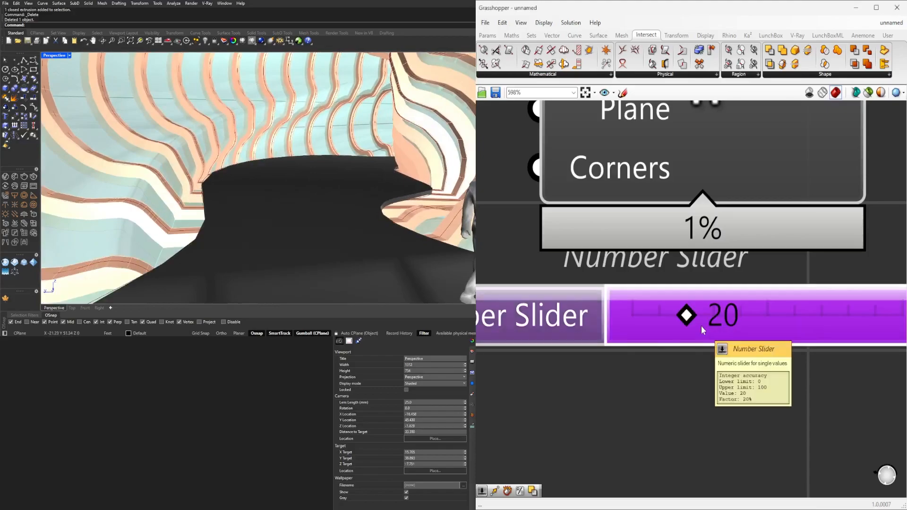
- Examine the rebuilt floor edge against the ribs from inside and around the structure
{"action": "scroll", "coordinate": [326, 236], "scroll_direction": "down", "scroll_amount": 8}
{"action": "right_click_drag", "start_coordinate": [326, 236], "coordinate": [288, 222]}
{"action": "scroll", "coordinate": [331, 208], "scroll_direction": "up", "scroll_amount": 6}
{"action": "right_click_drag", "start_coordinate": [354, 208], "coordinate": [263, 227]}
{"action": "scroll", "coordinate": [311, 196], "scroll_direction": "down", "scroll_amount": 5}
{"action": "scroll", "coordinate": [263, 227], "scroll_direction": "down", "scroll_amount": 2}
{"action": "right_click_drag", "start_coordinate": [233, 198], "coordinate": [265, 185]}
{"action": "double_click", "coordinate": [52, 56]}
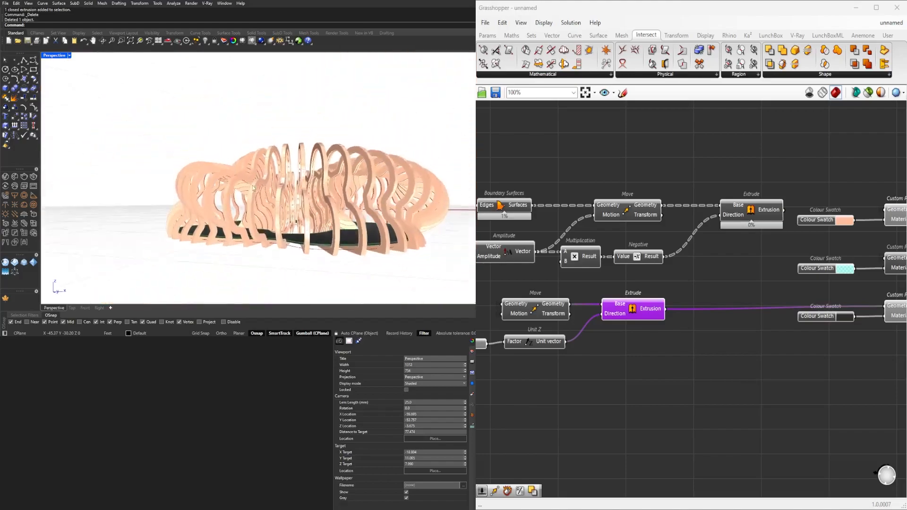
- Change the ribs' colour swatch from peach to grey, with saturation 0
{"action": "right_click_drag", "start_coordinate": [711, 319], "coordinate": [660, 331]}
{"action": "left_click", "coordinate": [795, 231]}
{"action": "left_click_drag", "start_coordinate": [846, 265], "coordinate": [885, 268]}
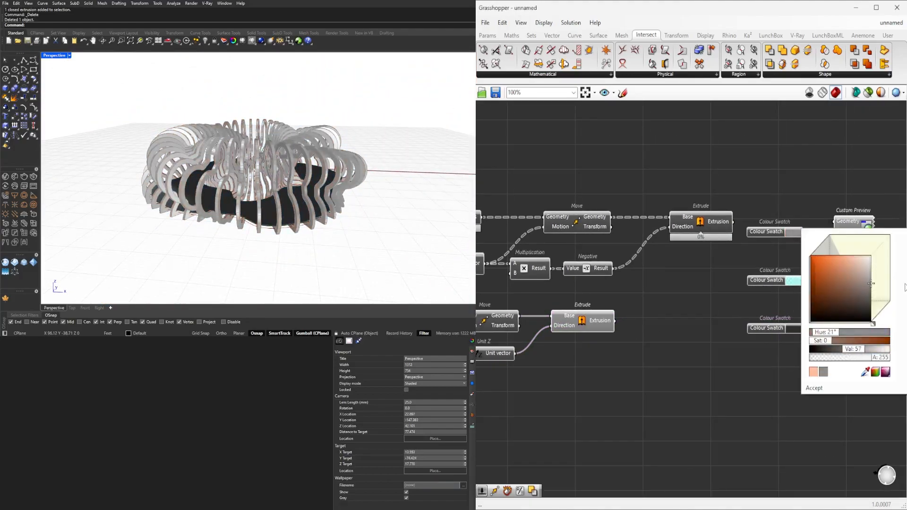
- Move the three colour swatches and their Custom Previews farther away from the Extrude components
{"action": "right_click_drag", "start_coordinate": [850, 235], "coordinate": [794, 240]}
{"action": "left_click_drag", "start_coordinate": [846, 381], "coordinate": [699, 194]}
{"action": "right_click_drag", "start_coordinate": [803, 239], "coordinate": [749, 271]}
{"action": "left_click_drag", "start_coordinate": [757, 273], "coordinate": [831, 273]}
{"action": "left_click", "coordinate": [766, 217]}
- Turn the Custom Preview of the translucent cyan surfaces back on
{"action": "right_click_drag", "start_coordinate": [330, 189], "coordinate": [335, 204]}
{"action": "left_click", "coordinate": [821, 314]}
{"action": "right_click", "coordinate": [820, 312]}
{"action": "middle_click", "coordinate": [810, 310]}
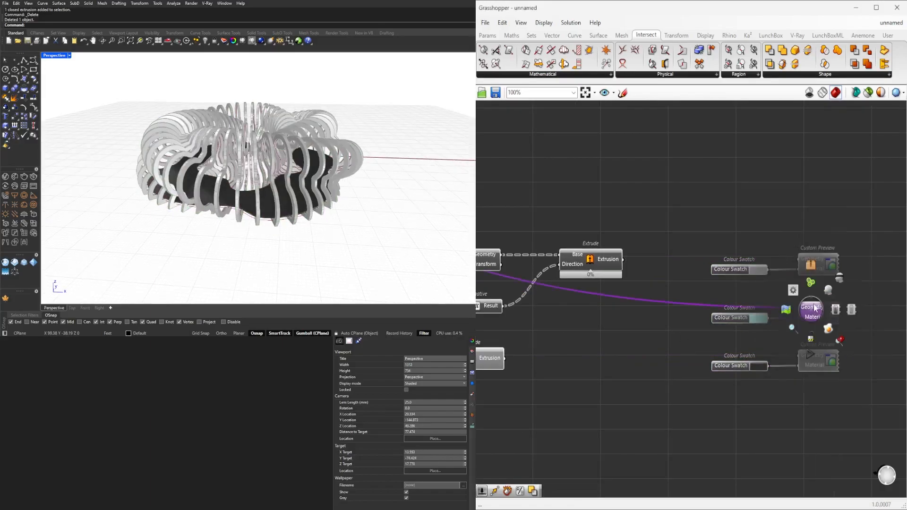
{"action": "left_click", "coordinate": [811, 285]}
{"action": "left_click", "coordinate": [671, 288]}
- Recolour the cyan swatch to blue with hue 198°, saturation 100 and value 100, and lower its opacity
{"action": "right_click_drag", "start_coordinate": [440, 213], "coordinate": [407, 184]}
{"action": "scroll", "coordinate": [706, 358], "scroll_direction": "up", "scroll_amount": 4}
{"action": "left_click", "coordinate": [790, 288]}
{"action": "left_click_drag", "start_coordinate": [853, 420], "coordinate": [825, 419]}
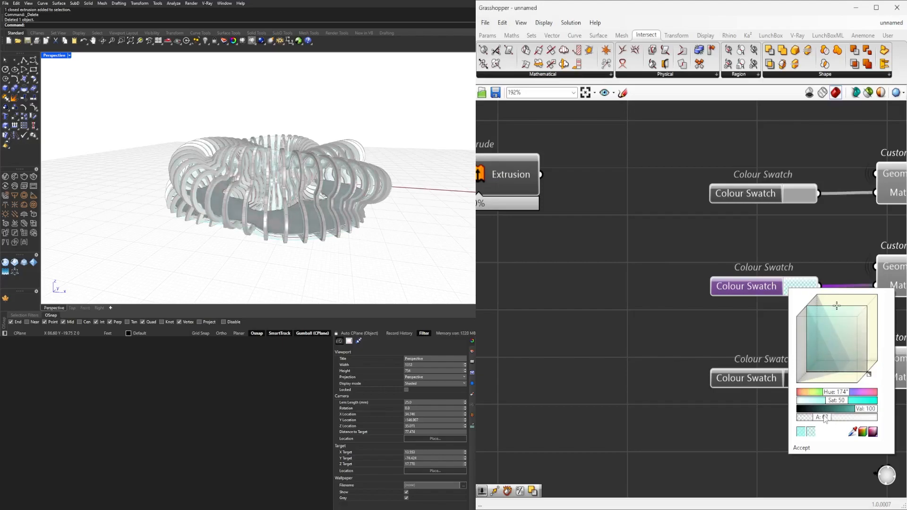
{"action": "left_click_drag", "start_coordinate": [809, 306], "coordinate": [786, 293]}
{"action": "left_click_drag", "start_coordinate": [836, 396], "coordinate": [839, 401]}
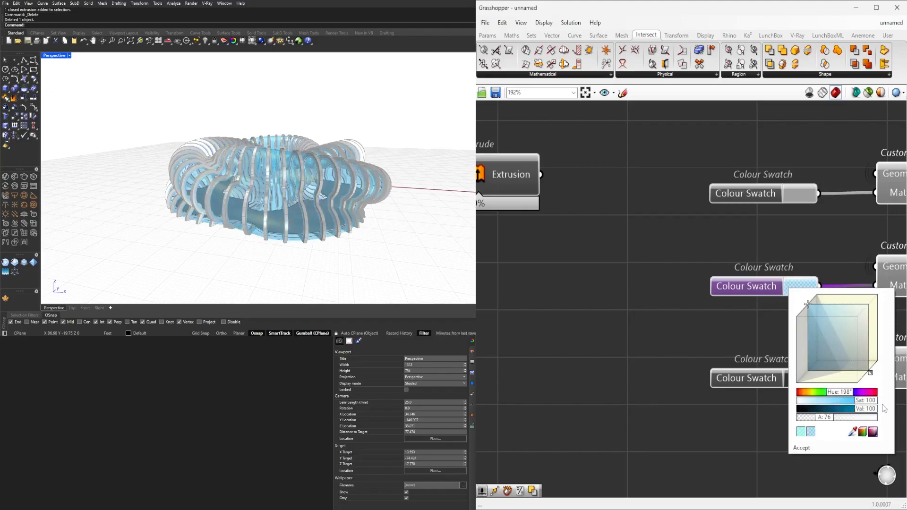
{"action": "left_click_drag", "start_coordinate": [830, 422], "coordinate": [819, 421]}
- Examine the grey ribs and translucent blue surfaces up close and from a distance
{"action": "scroll", "coordinate": [307, 156], "scroll_direction": "up", "scroll_amount": 3}
{"action": "right_click_drag", "start_coordinate": [230, 220], "coordinate": [206, 199]}
{"action": "scroll", "coordinate": [247, 210], "scroll_direction": "down", "scroll_amount": 7}
{"action": "scroll", "coordinate": [259, 212], "scroll_direction": "up", "scroll_amount": 5}
{"action": "scroll", "coordinate": [259, 213], "scroll_direction": "down", "scroll_amount": 3}
{"action": "scroll", "coordinate": [260, 237], "scroll_direction": "down", "scroll_amount": 2}
{"action": "right_click_drag", "start_coordinate": [260, 236], "coordinate": [279, 253]}
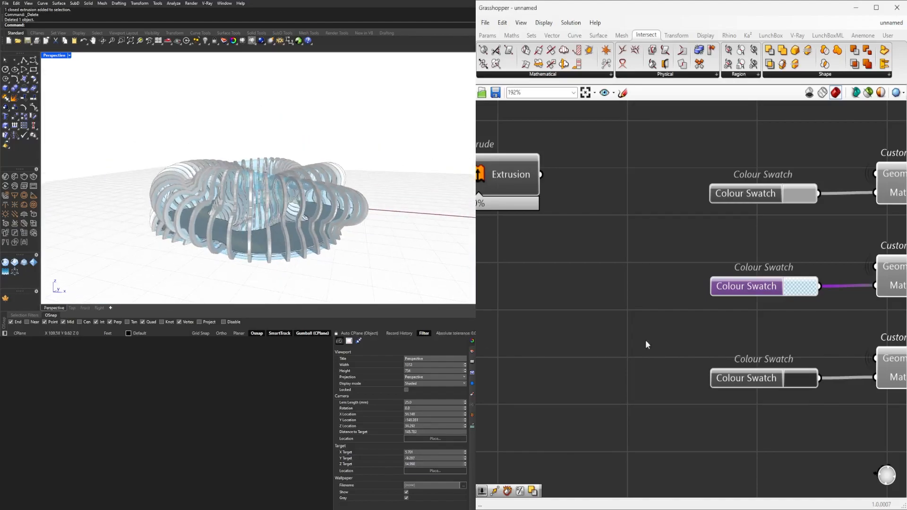
- Name the slider that drives the base circles' radius RADIUS and put it in a group
{"action": "scroll", "coordinate": [614, 283], "scroll_direction": "down", "scroll_amount": 10}
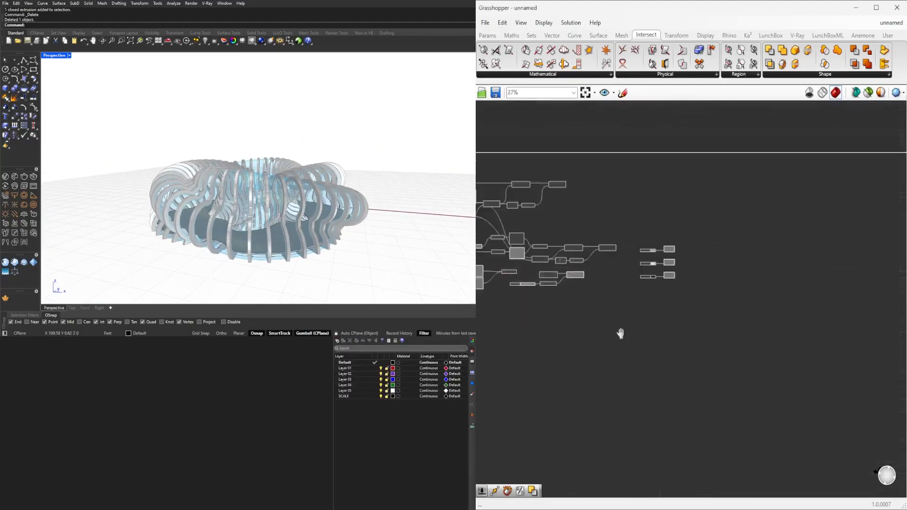
{"action": "right_click_drag", "start_coordinate": [723, 304], "coordinate": [705, 279]}
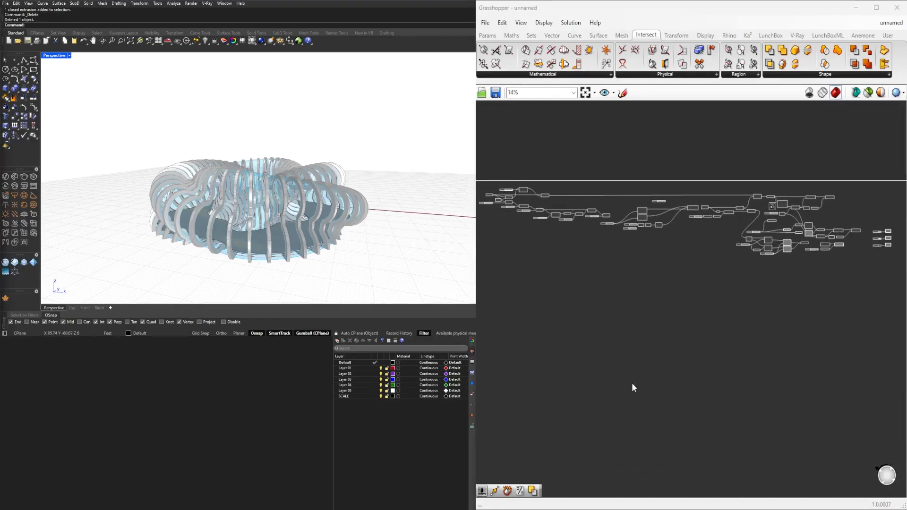
{"action": "scroll", "coordinate": [572, 309], "scroll_direction": "up", "scroll_amount": 9}
{"action": "right_click", "coordinate": [537, 304]}
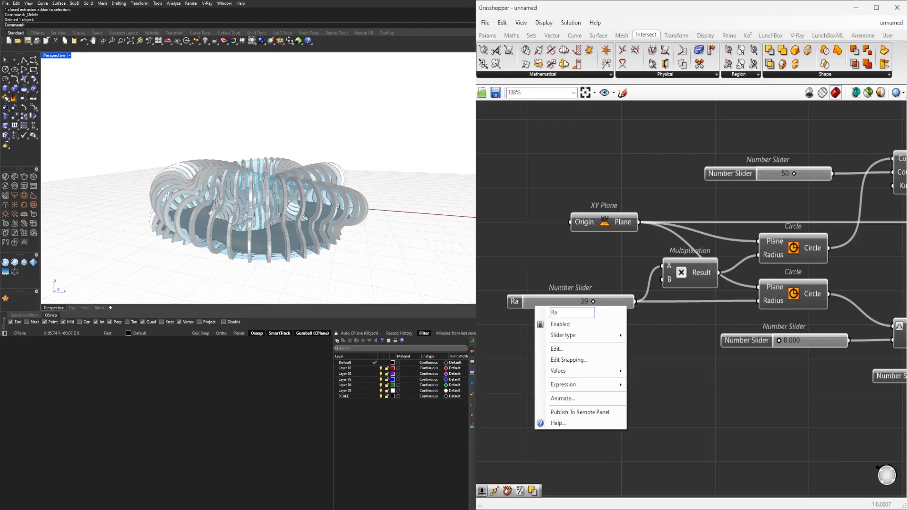
{"action": "type", "text": "RADIUS"}
{"action": "key", "text": "Return"}
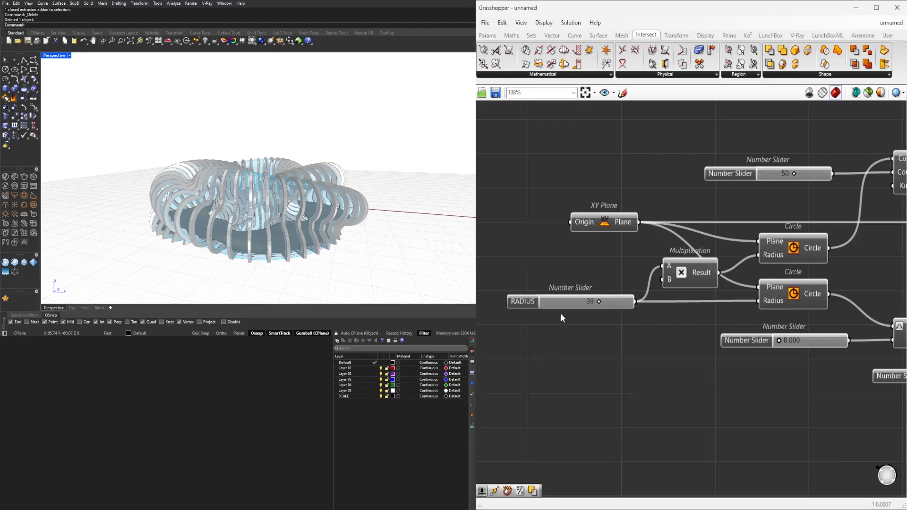
{"action": "left_click_drag", "start_coordinate": [522, 302], "coordinate": [509, 300]}
{"action": "key", "text": "ctrl+g"}
- Group the first Divide Curve's count slider and name it VERTICAL ARRAY
{"action": "scroll", "coordinate": [589, 254], "scroll_direction": "down", "scroll_amount": 2}
{"action": "right_click_drag", "start_coordinate": [586, 258], "coordinate": [597, 303]}
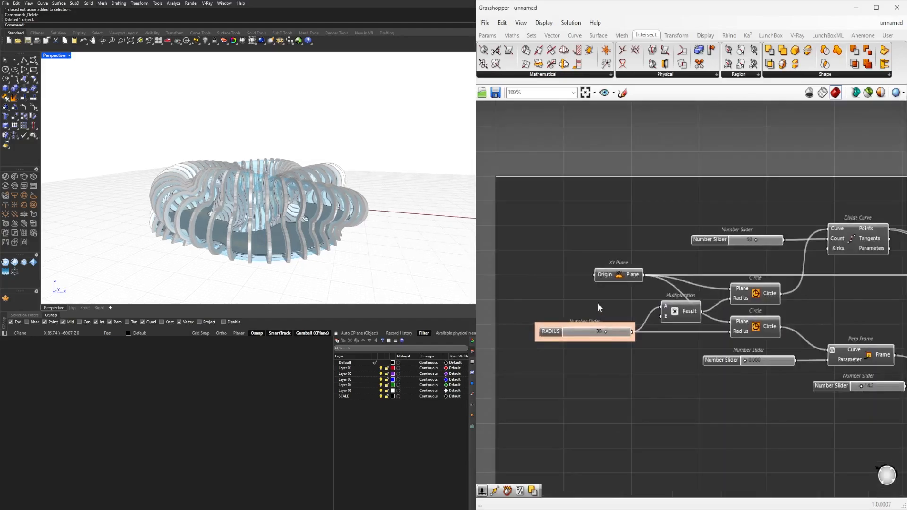
{"action": "right_click_drag", "start_coordinate": [718, 241], "coordinate": [631, 241]}
{"action": "left_click", "coordinate": [633, 240]}
{"action": "key", "text": "ctrl+g"}
{"action": "scroll", "coordinate": [638, 242], "scroll_direction": "up", "scroll_amount": 3}
{"action": "right_click", "coordinate": [616, 245]}
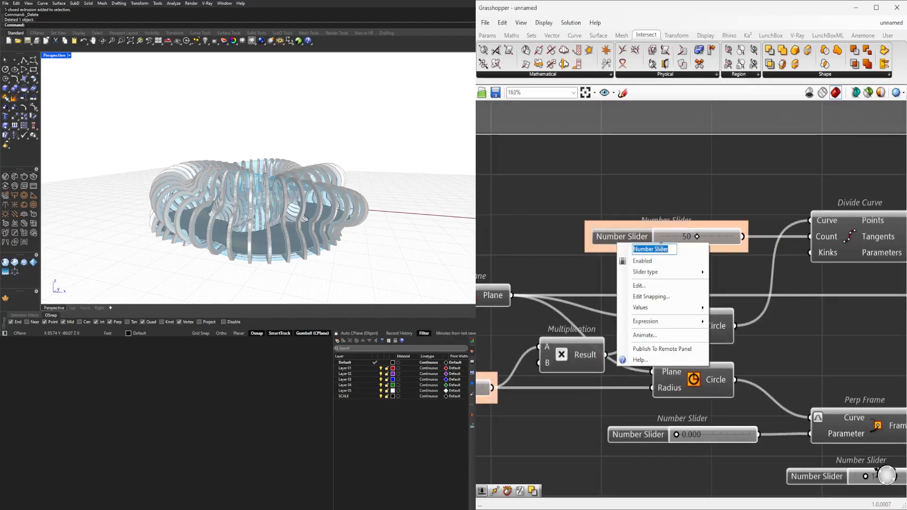
{"action": "type", "text": "VERTICAL ARRAY"}
{"action": "key", "text": "Return"}
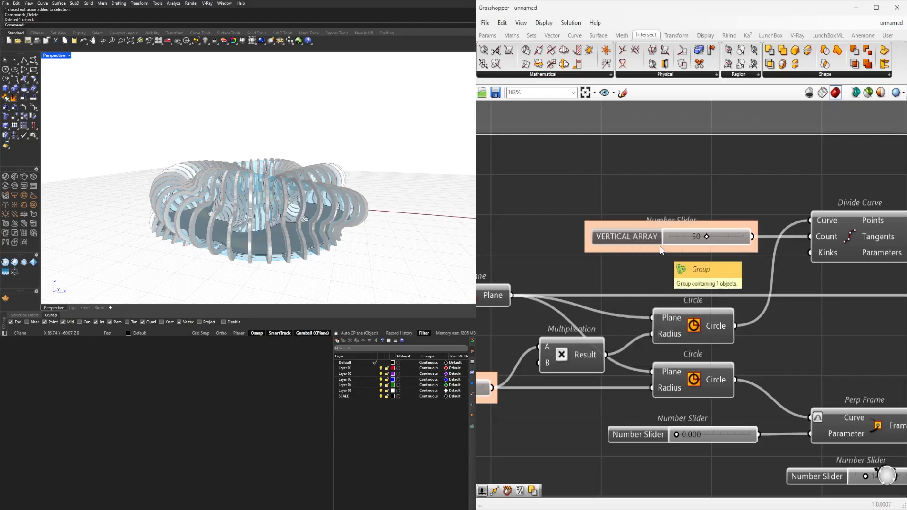
- Delete the number slider feeding the Perp Frame's parameter
{"action": "scroll", "coordinate": [662, 316], "scroll_direction": "down", "scroll_amount": 2}
{"action": "left_click", "coordinate": [607, 347]}
{"action": "scroll", "coordinate": [609, 341], "scroll_direction": "up", "scroll_amount": 1}
{"action": "scroll", "coordinate": [606, 360], "scroll_direction": "down", "scroll_amount": 1}
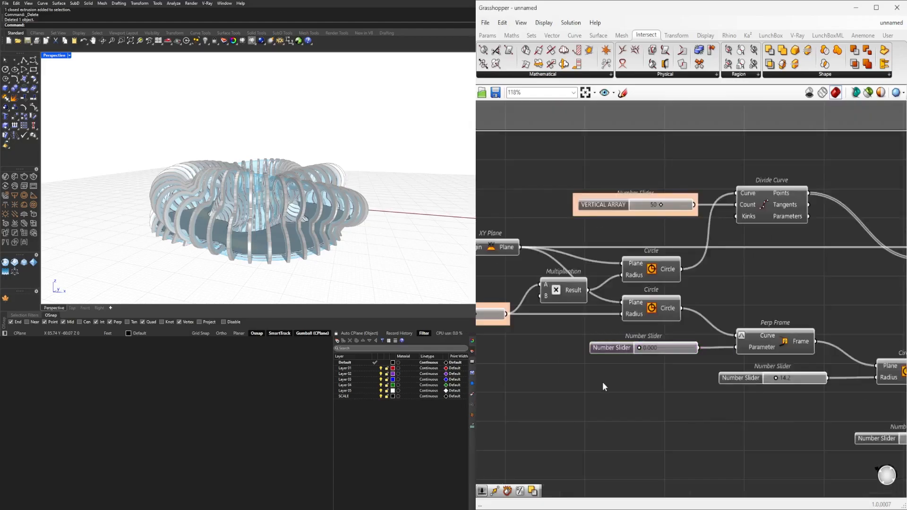
{"action": "right_click", "coordinate": [754, 356]}
{"action": "left_click", "coordinate": [683, 348]}
{"action": "key", "text": "Delete"}
- Name the radius slider of the Perp Frame's circle INTERIOR SPACE SIZE and group it
{"action": "scroll", "coordinate": [671, 364], "scroll_direction": "up", "scroll_amount": 3}
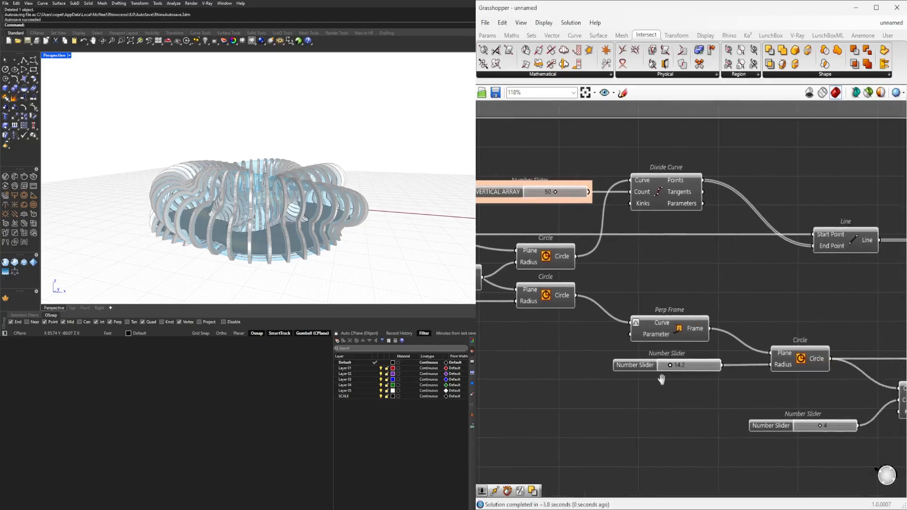
{"action": "scroll", "coordinate": [663, 378], "scroll_direction": "down", "scroll_amount": 3}
{"action": "scroll", "coordinate": [615, 373], "scroll_direction": "up", "scroll_amount": 4}
{"action": "right_click", "coordinate": [582, 368]}
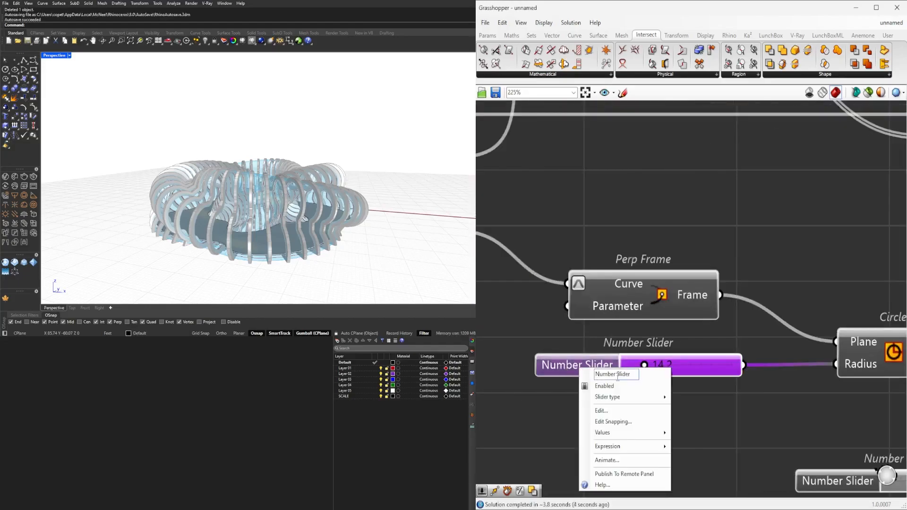
{"action": "type", "text": "INTERIOR SPACE"}
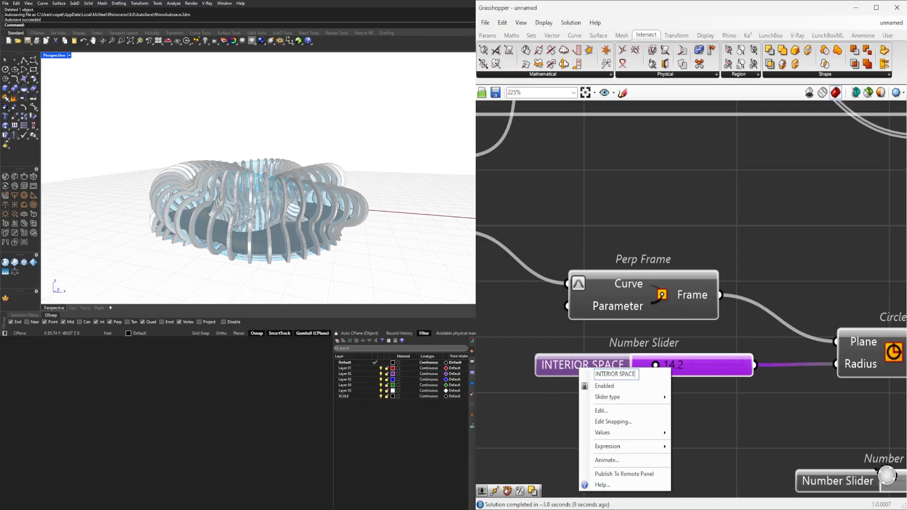
{"action": "type", "text": " SIZE"}
{"action": "key", "text": "Return"}
{"action": "key", "text": "ctrl+g"}
- Name the count slider of that circle's Divide Curve SUBDIVISIOS and group it
{"action": "scroll", "coordinate": [596, 364], "scroll_direction": "down", "scroll_amount": 6}
{"action": "scroll", "coordinate": [692, 439], "scroll_direction": "up", "scroll_amount": 3}
{"action": "left_click", "coordinate": [673, 384]}
{"action": "right_click_drag", "start_coordinate": [898, 351], "coordinate": [771, 336]}
{"action": "right_click", "coordinate": [601, 358]}
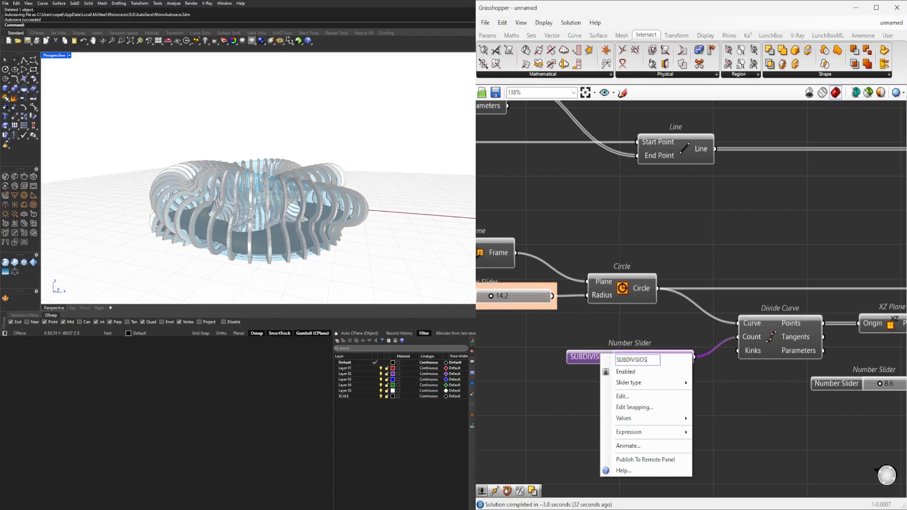
{"action": "left_click", "coordinate": [797, 375]}
{"action": "left_click", "coordinate": [590, 355]}
{"action": "key", "text": "ctrl+g"}
- Name the XZ-plane circle's radius slider SIZE 2 and group it, and rename the Divide Curve's count slider DIV 1
{"action": "scroll", "coordinate": [841, 281], "scroll_direction": "down", "scroll_amount": 4}
{"action": "scroll", "coordinate": [872, 330], "scroll_direction": "up", "scroll_amount": 4}
{"action": "right_click_drag", "start_coordinate": [872, 330], "coordinate": [667, 364]}
{"action": "left_click", "coordinate": [648, 367]}
{"action": "scroll", "coordinate": [648, 368], "scroll_direction": "up", "scroll_amount": 1}
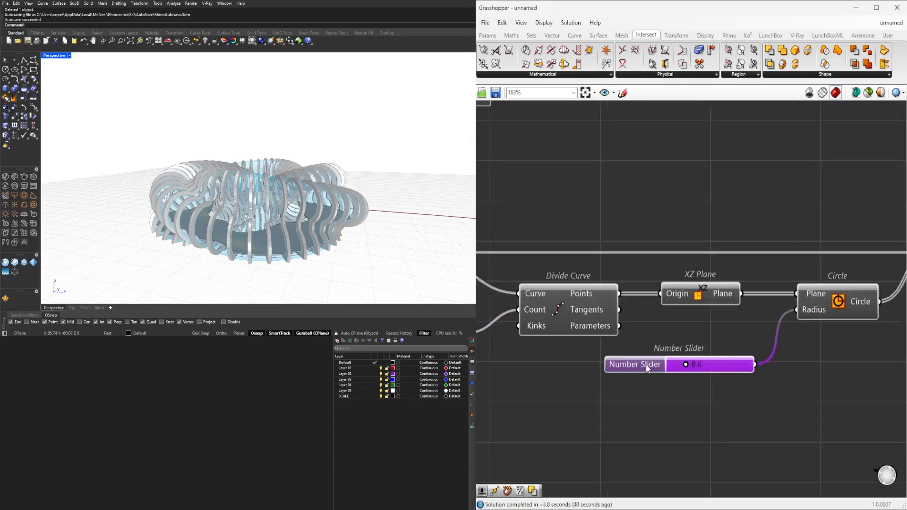
{"action": "right_click", "coordinate": [647, 368]}
{"action": "left_click", "coordinate": [638, 395]}
{"action": "scroll", "coordinate": [657, 395], "scroll_direction": "down", "scroll_amount": 1}
{"action": "right_click_drag", "start_coordinate": [657, 395], "coordinate": [878, 384]}
{"action": "left_click", "coordinate": [625, 377]}
{"action": "key", "text": "ctrl+g"}
{"action": "scroll", "coordinate": [695, 385], "scroll_direction": "down", "scroll_amount": 2}
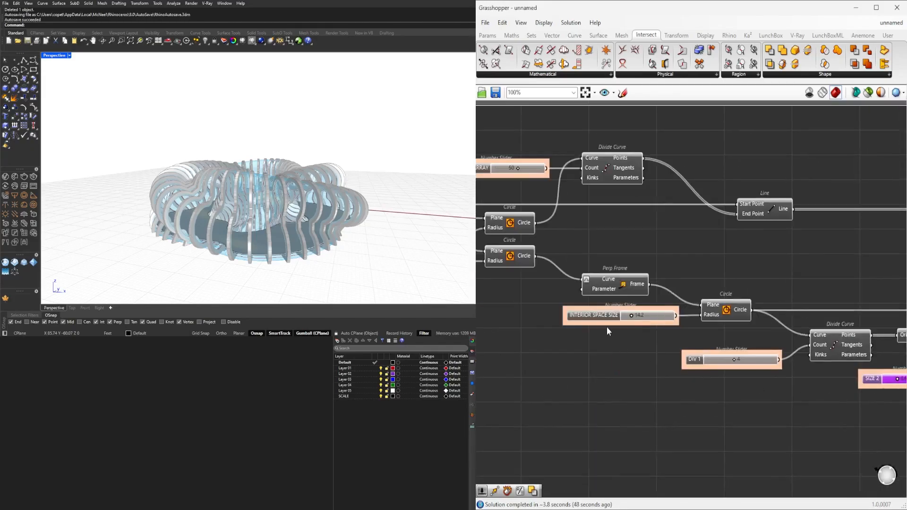
- Update the names of the RADIUS and INTERIOR SPACE SIZE sliders, and rename the XZ-plane circle's radius slider SIZE 3
{"action": "right_click_drag", "start_coordinate": [608, 331], "coordinate": [639, 342]}
{"action": "right_click_drag", "start_coordinate": [508, 324], "coordinate": [680, 354]}
{"action": "right_click", "coordinate": [510, 303]}
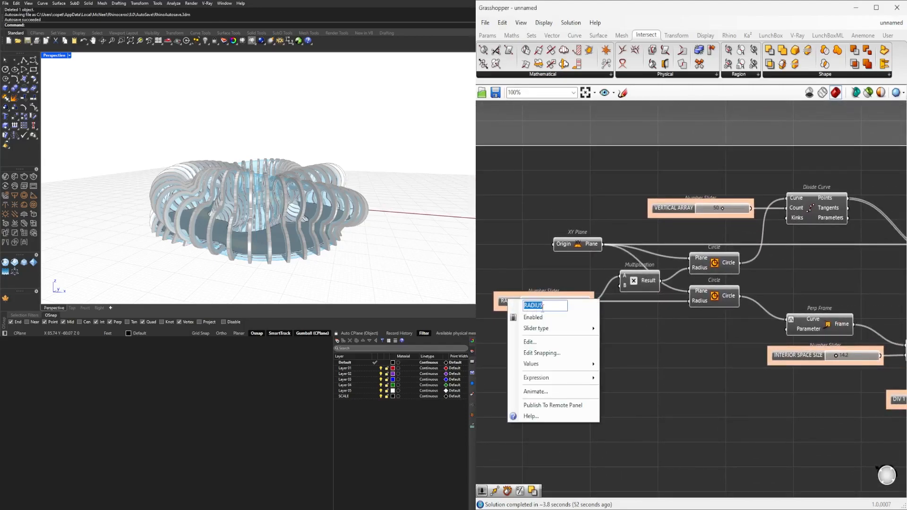
{"action": "key", "text": "Return"}
{"action": "right_click_drag", "start_coordinate": [695, 311], "coordinate": [520, 279]}
{"action": "right_click", "coordinate": [606, 326]}
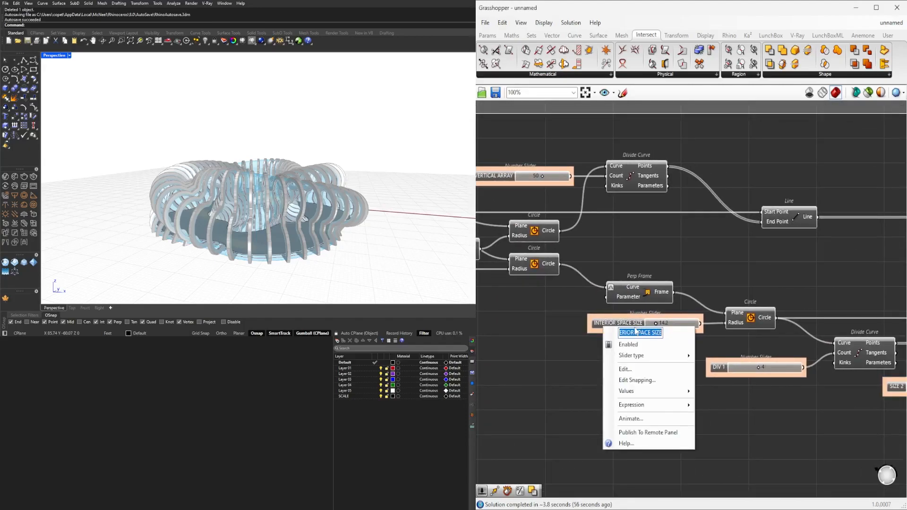
{"action": "key", "text": "Return"}
{"action": "right_click_drag", "start_coordinate": [749, 366], "coordinate": [587, 368]}
{"action": "right_click", "coordinate": [742, 387]}
{"action": "key", "text": "Return"}
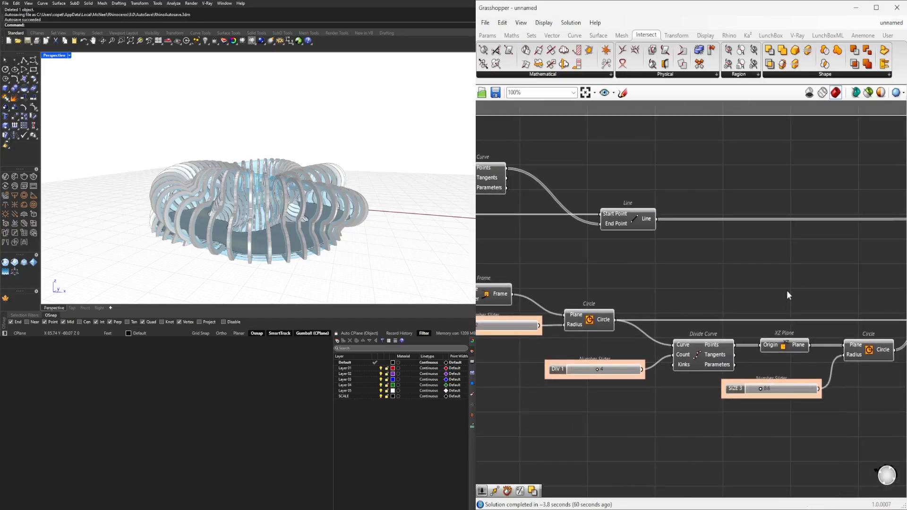
- Toggle the preview of the Fillet component after Region Union to examine the rounded outline, and toggle it back
{"action": "scroll", "coordinate": [787, 290], "scroll_direction": "down", "scroll_amount": 2}
{"action": "right_click_drag", "start_coordinate": [787, 290], "coordinate": [620, 296]}
{"action": "scroll", "coordinate": [805, 368], "scroll_direction": "up", "scroll_amount": 3}
{"action": "left_click", "coordinate": [825, 331]}
{"action": "right_click", "coordinate": [825, 330]}
{"action": "left_click", "coordinate": [844, 351]}
{"action": "right_click", "coordinate": [827, 334]}
{"action": "left_click", "coordinate": [845, 354]}
- Name the Fillet component's radius slider FILLET and group it
{"action": "right_click", "coordinate": [683, 338]}
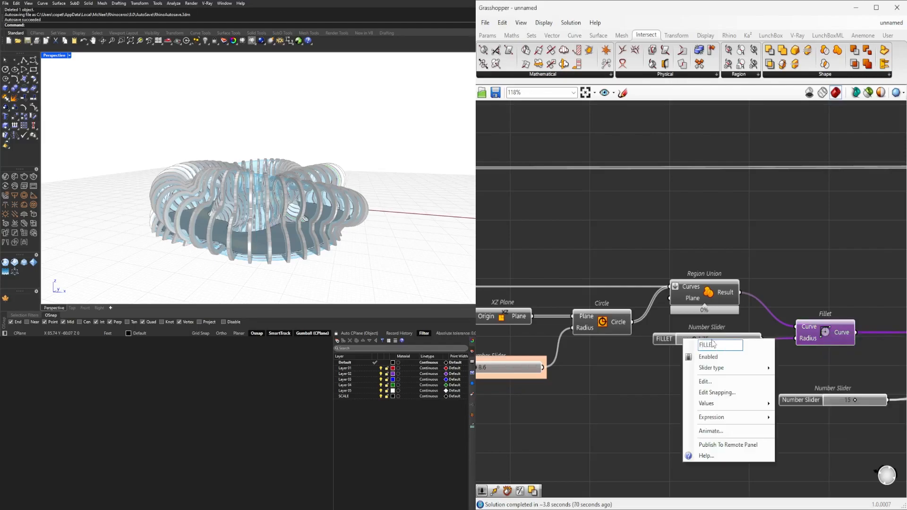
{"action": "key", "text": "Return"}
{"action": "left_click", "coordinate": [666, 340]}
{"action": "key", "text": "ctrl+g"}
- Name the slider driving the count of both Polar Arrays FORM ARRAY and group it
{"action": "scroll", "coordinate": [673, 395], "scroll_direction": "down", "scroll_amount": 4}
{"action": "right_click_drag", "start_coordinate": [770, 403], "coordinate": [631, 381]}
{"action": "scroll", "coordinate": [631, 381], "scroll_direction": "up", "scroll_amount": 4}
{"action": "scroll", "coordinate": [631, 381], "scroll_direction": "down", "scroll_amount": 1}
{"action": "left_click", "coordinate": [639, 371]}
{"action": "scroll", "coordinate": [614, 369], "scroll_direction": "up", "scroll_amount": 2}
{"action": "right_click", "coordinate": [613, 367]}
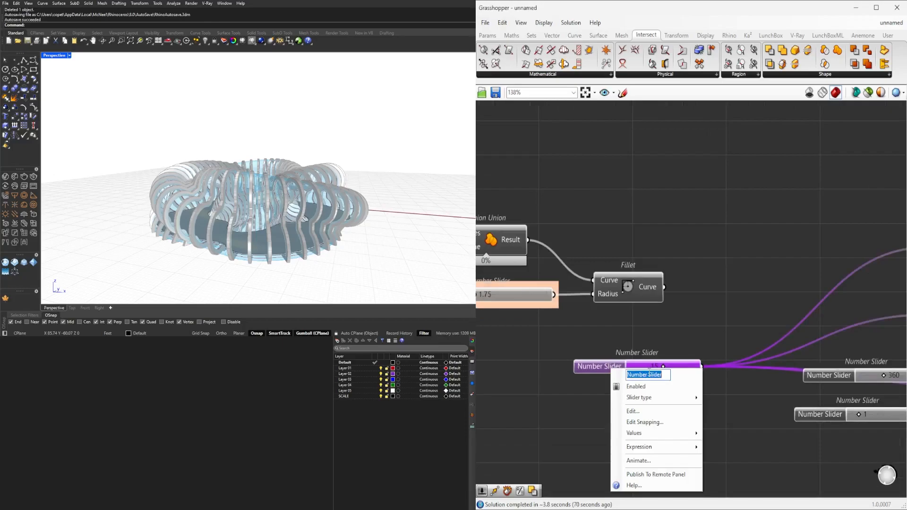
{"action": "left_click", "coordinate": [668, 342]}
{"action": "left_click", "coordinate": [663, 363]}
{"action": "key", "text": "ctrl+g"}
- Move the grouped FORM ARRAY slider up beside the two Polar Array components it feeds
{"action": "left_click", "coordinate": [673, 324]}
{"action": "scroll", "coordinate": [798, 372], "scroll_direction": "down", "scroll_amount": 5}
{"action": "scroll", "coordinate": [732, 363], "scroll_direction": "up", "scroll_amount": 1}
{"action": "left_click_drag", "start_coordinate": [718, 372], "coordinate": [784, 309]}
{"action": "scroll", "coordinate": [742, 319], "scroll_direction": "down", "scroll_amount": 3}
{"action": "left_click", "coordinate": [805, 306]}
{"action": "scroll", "coordinate": [804, 305], "scroll_direction": "up", "scroll_amount": 3}
{"action": "left_click", "coordinate": [730, 319]}
{"action": "left_click", "coordinate": [779, 290]}
{"action": "scroll", "coordinate": [783, 289], "scroll_direction": "down", "scroll_amount": 4}
{"action": "left_click_drag", "start_coordinate": [730, 319], "coordinate": [740, 336]}
- Place the two Multiplication sliders below the FORM ARRAY slider and leave more space between them
{"action": "scroll", "coordinate": [799, 338], "scroll_direction": "up", "scroll_amount": 8}
{"action": "left_click_drag", "start_coordinate": [752, 375], "coordinate": [682, 342]}
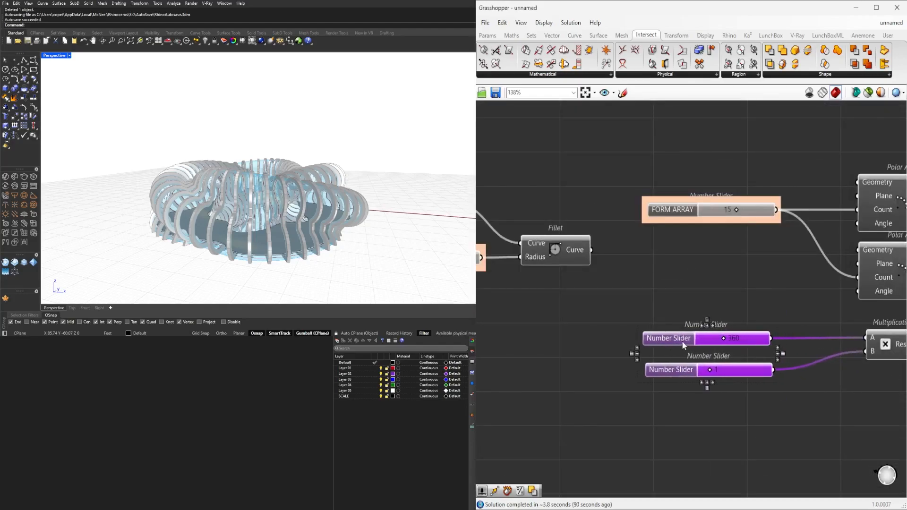
{"action": "left_click", "coordinate": [672, 408]}
{"action": "scroll", "coordinate": [671, 407], "scroll_direction": "down", "scroll_amount": 3}
{"action": "scroll", "coordinate": [662, 397], "scroll_direction": "up", "scroll_amount": 3}
{"action": "left_click_drag", "start_coordinate": [639, 388], "coordinate": [640, 407]}
{"action": "left_click", "coordinate": [729, 444]}
- Internalise the 360 value in the Multiplication's A input and delete the slider that feeds it
{"action": "right_click", "coordinate": [648, 358]}
{"action": "left_click", "coordinate": [824, 352]}
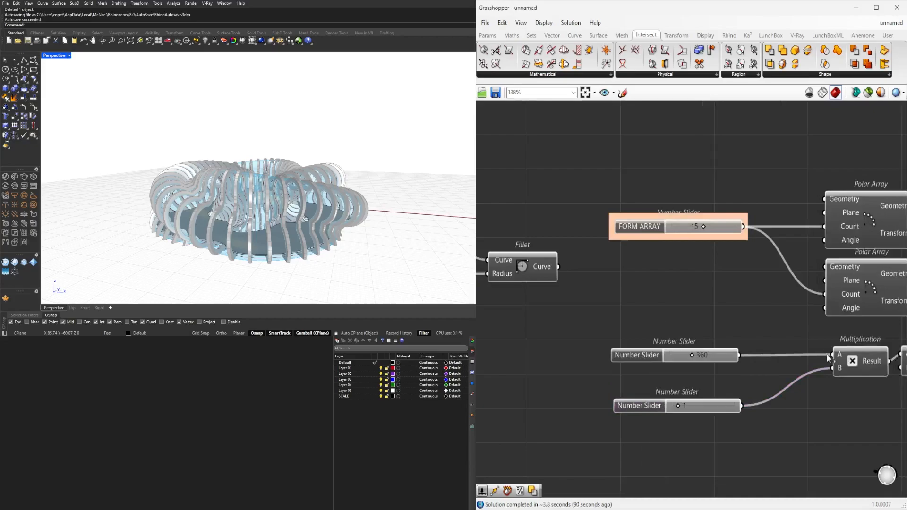
{"action": "right_click_drag", "start_coordinate": [824, 353], "coordinate": [710, 353]}
{"action": "right_click", "coordinate": [726, 355]}
{"action": "left_click", "coordinate": [749, 465]}
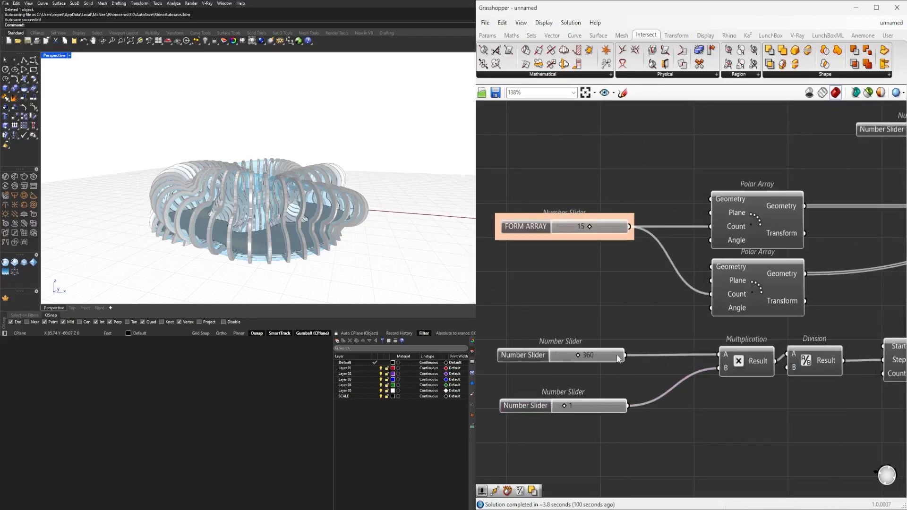
{"action": "left_click", "coordinate": [532, 353]}
{"action": "key", "text": "Delete"}
- Name the slider feeding the Multiplication's B input ROTATE MUL and move it up beside the component
{"action": "right_click", "coordinate": [534, 408]}
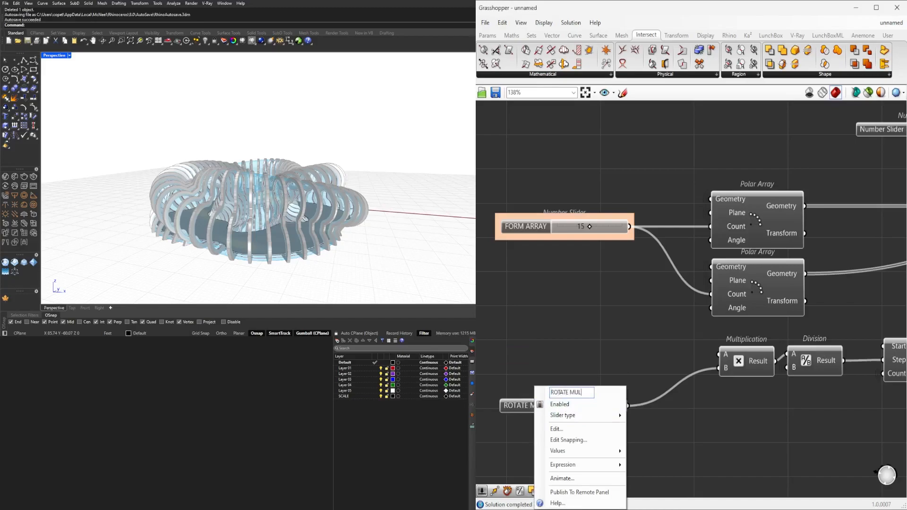
{"action": "key", "text": "Escape"}
{"action": "left_click_drag", "start_coordinate": [534, 409], "coordinate": [533, 365]}
{"action": "left_click", "coordinate": [665, 432]}
- Toggle the preview of the Move component after the Box to examine the moved box, and toggle it back
{"action": "scroll", "coordinate": [665, 433], "scroll_direction": "down", "scroll_amount": 5}
{"action": "scroll", "coordinate": [845, 327], "scroll_direction": "up", "scroll_amount": 4}
{"action": "left_click", "coordinate": [644, 304]}
{"action": "scroll", "coordinate": [836, 331], "scroll_direction": "down", "scroll_amount": 3}
{"action": "right_click_drag", "start_coordinate": [835, 332], "coordinate": [766, 309]}
{"action": "key", "text": "Delete"}
{"action": "scroll", "coordinate": [730, 361], "scroll_direction": "up", "scroll_amount": 3}
{"action": "left_click", "coordinate": [629, 339]}
{"action": "scroll", "coordinate": [629, 340], "scroll_direction": "up", "scroll_amount": 1}
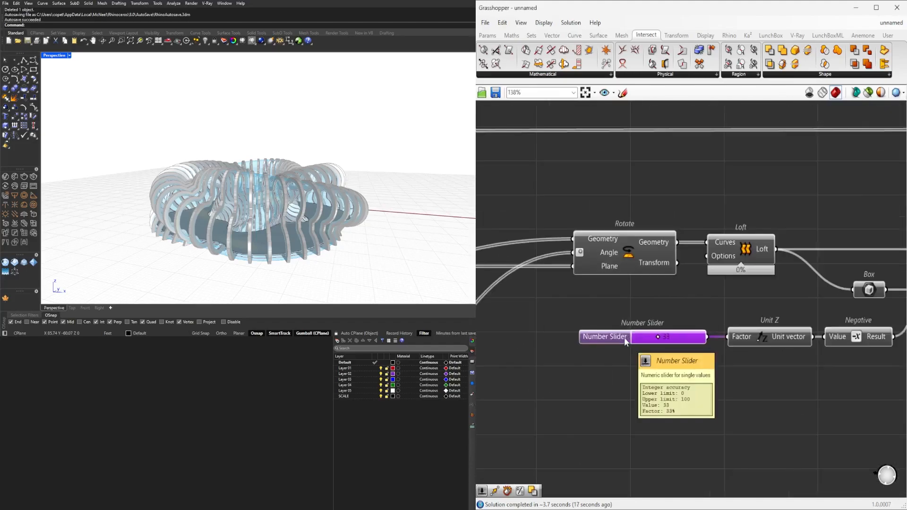
{"action": "scroll", "coordinate": [630, 339], "scroll_direction": "down", "scroll_amount": 6}
{"action": "scroll", "coordinate": [736, 336], "scroll_direction": "up", "scroll_amount": 3}
{"action": "right_click", "coordinate": [755, 320]}
{"action": "left_click", "coordinate": [762, 339]}
{"action": "right_click", "coordinate": [755, 317]}
{"action": "left_click", "coordinate": [758, 338]}
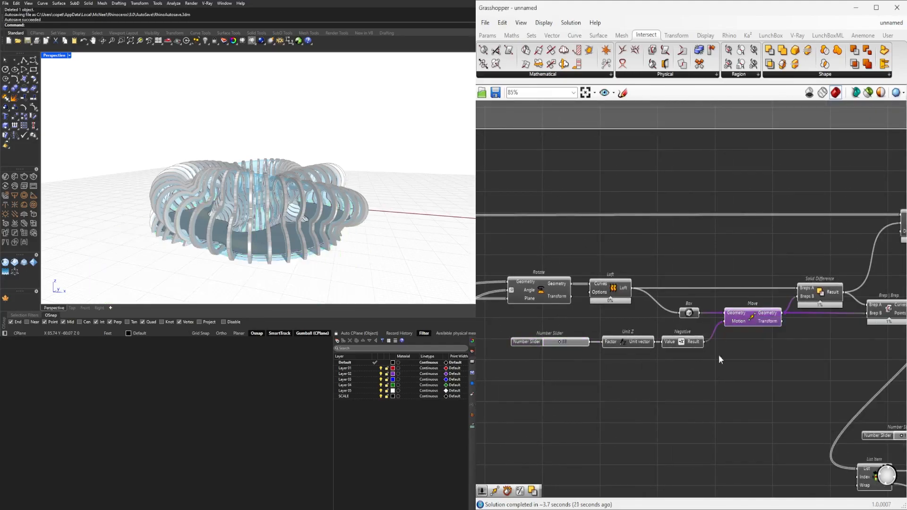
- Give the slider feeding the box move's Unit Z factor a name starting with STRU and group it
{"action": "scroll", "coordinate": [531, 345], "scroll_direction": "up", "scroll_amount": 3}
{"action": "right_click_drag", "start_coordinate": [531, 344], "coordinate": [627, 367]}
{"action": "right_click", "coordinate": [626, 367]}
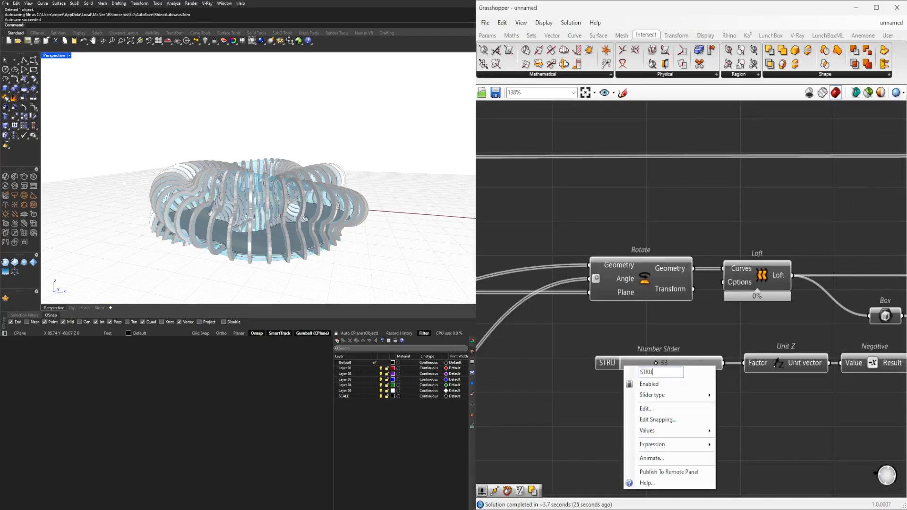
{"action": "key", "text": "Return"}
{"action": "left_click_drag", "start_coordinate": [650, 367], "coordinate": [640, 352]}
{"action": "key", "text": "ctrl+g"}
{"action": "left_click", "coordinate": [682, 324]}
- Hide the wire running from the Brep | Brep intersection curves into the List Item's List input
{"action": "scroll", "coordinate": [640, 351], "scroll_direction": "down", "scroll_amount": 4}
{"action": "right_click_drag", "start_coordinate": [894, 362], "coordinate": [787, 363]}
{"action": "scroll", "coordinate": [748, 342], "scroll_direction": "down", "scroll_amount": 3}
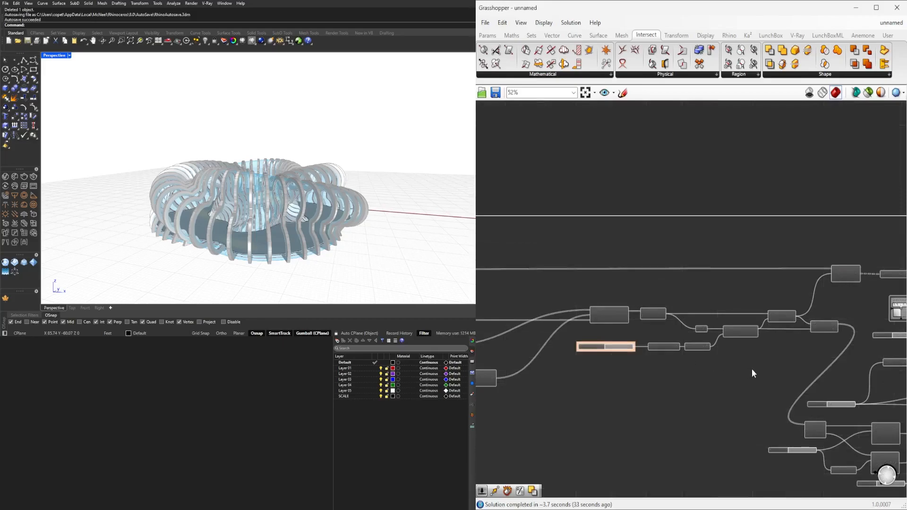
{"action": "scroll", "coordinate": [649, 331], "scroll_direction": "up", "scroll_amount": 3}
{"action": "right_click", "coordinate": [573, 319]}
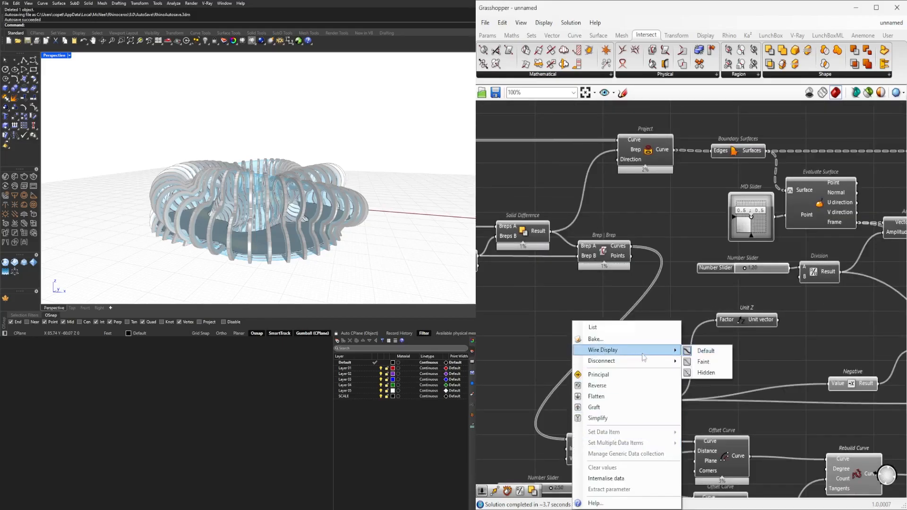
{"action": "left_click", "coordinate": [707, 352]}
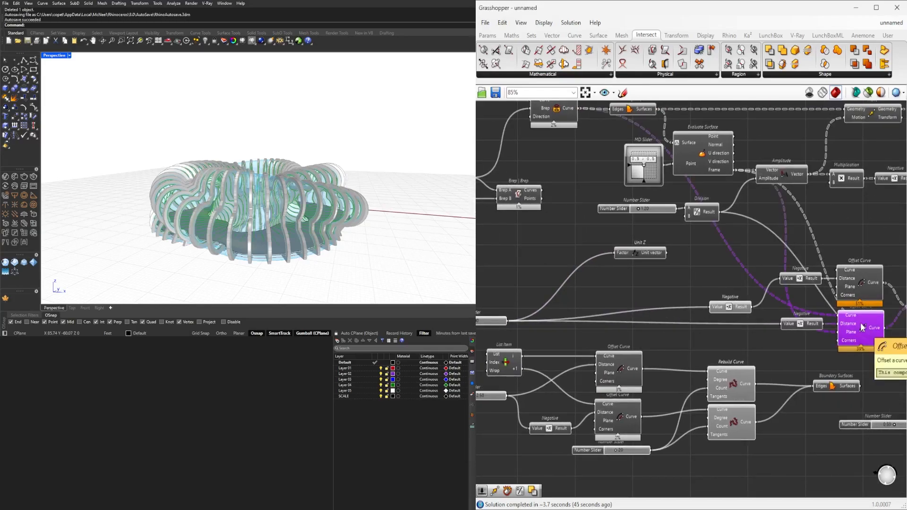
- Name the frame's offset slider FRAME SIZE and the floor curves' offset slider FLOOR OFFSET, and group each one
{"action": "right_click", "coordinate": [587, 321]}
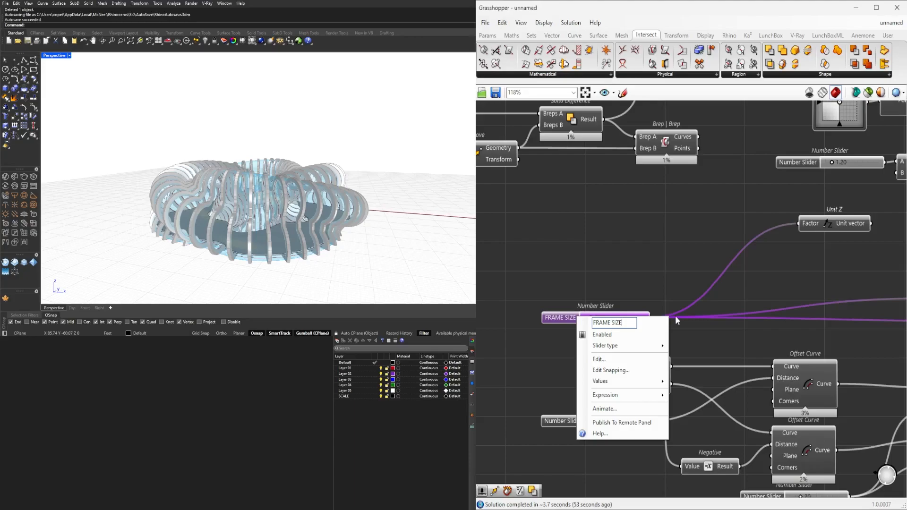
{"action": "left_click", "coordinate": [577, 318]}
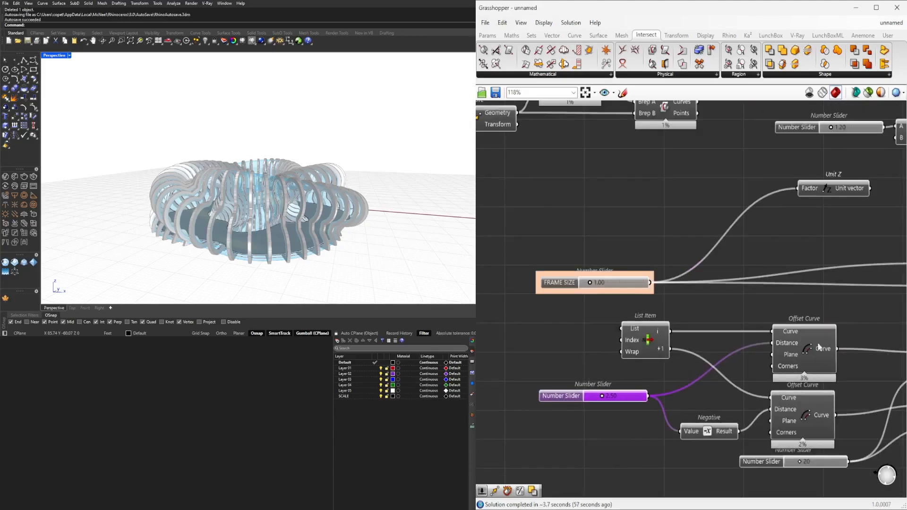
{"action": "right_click", "coordinate": [810, 348]}
{"action": "key", "text": "Escape"}
{"action": "right_click", "coordinate": [808, 412]}
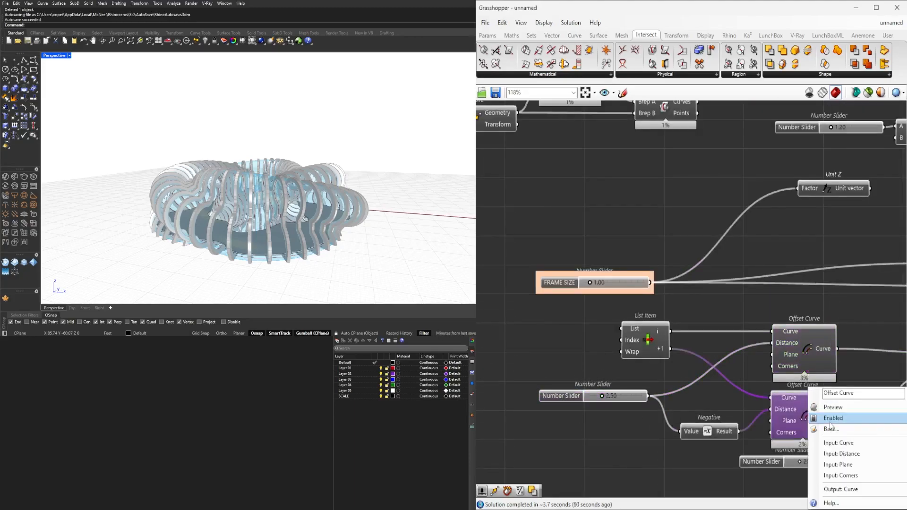
{"action": "left_click", "coordinate": [832, 407]}
{"action": "right_click", "coordinate": [807, 407]}
{"action": "right_click", "coordinate": [586, 396]}
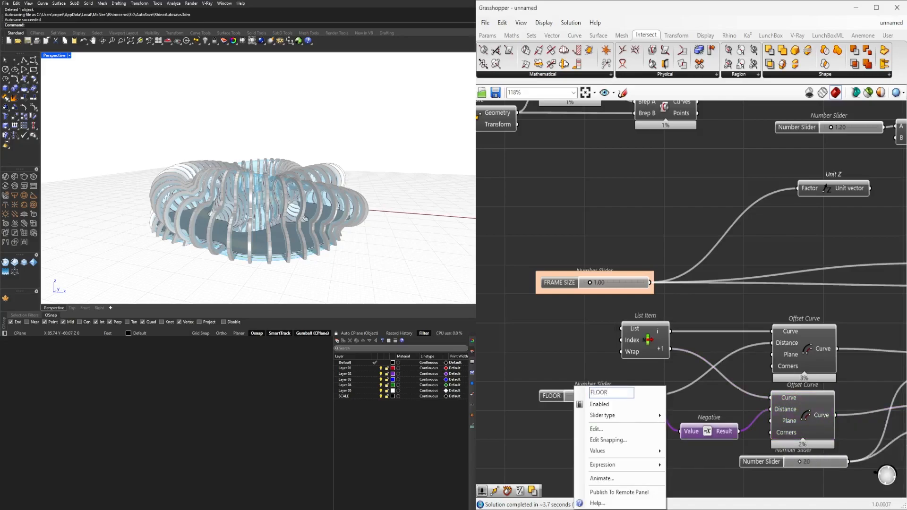
{"action": "left_click", "coordinate": [563, 397]}
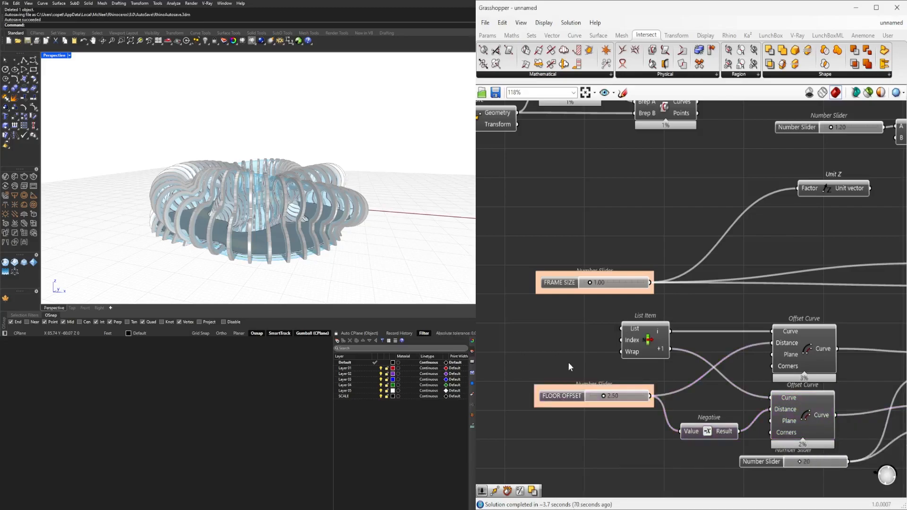
- Set the count slider shared by the two Rebuild Curve components to 100
{"action": "double_click", "coordinate": [714, 440]}
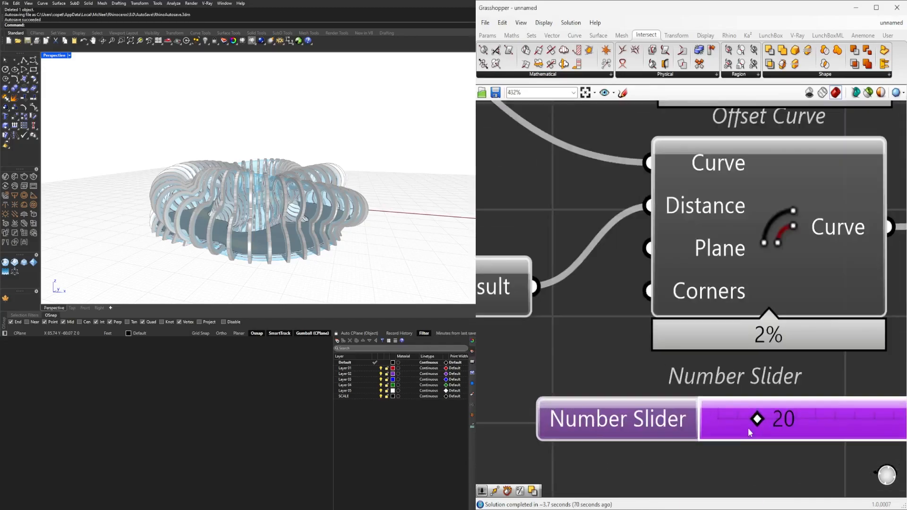
{"action": "key", "text": "Return"}
{"action": "right_click_drag", "start_coordinate": [213, 241], "coordinate": [260, 190]}
{"action": "scroll", "coordinate": [239, 249], "scroll_direction": "up", "scroll_amount": 5}
{"action": "scroll", "coordinate": [261, 255], "scroll_direction": "down", "scroll_amount": 4}
{"action": "scroll", "coordinate": [225, 249], "scroll_direction": "down", "scroll_amount": 3}
{"action": "scroll", "coordinate": [260, 190], "scroll_direction": "up", "scroll_amount": 2}
{"action": "scroll", "coordinate": [723, 422], "scroll_direction": "down", "scroll_amount": 6}
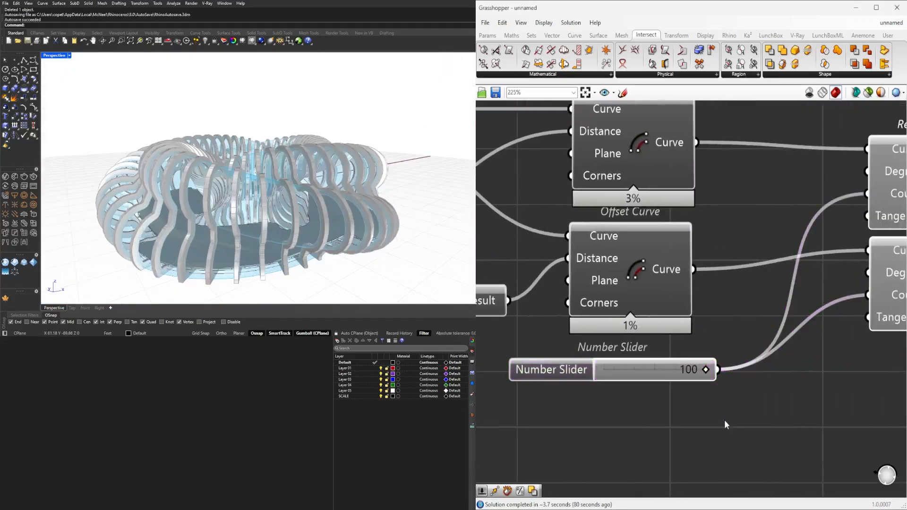
- Name the Rebuild Curve count slider FLOOR REBUILD and group it
{"action": "left_click", "coordinate": [646, 304]}
{"action": "scroll", "coordinate": [647, 305], "scroll_direction": "up", "scroll_amount": 1}
{"action": "left_click_drag", "start_coordinate": [740, 308], "coordinate": [654, 311]}
{"action": "scroll", "coordinate": [761, 297], "scroll_direction": "down", "scroll_amount": 4}
{"action": "right_click_drag", "start_coordinate": [553, 299], "coordinate": [702, 328]}
{"action": "scroll", "coordinate": [784, 359], "scroll_direction": "up", "scroll_amount": 4}
{"action": "scroll", "coordinate": [661, 392], "scroll_direction": "up", "scroll_amount": 3}
{"action": "right_click", "coordinate": [629, 376]}
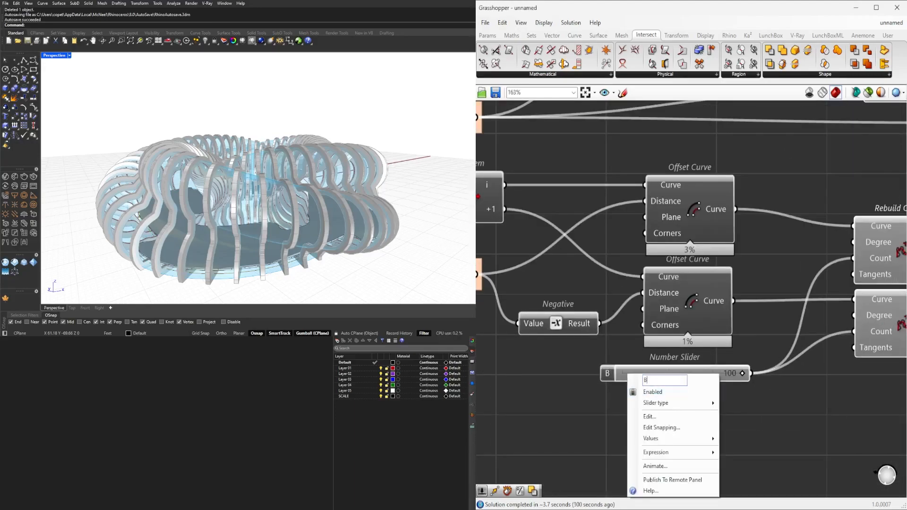
{"action": "type", "text": "FLOOR REBUILD"}
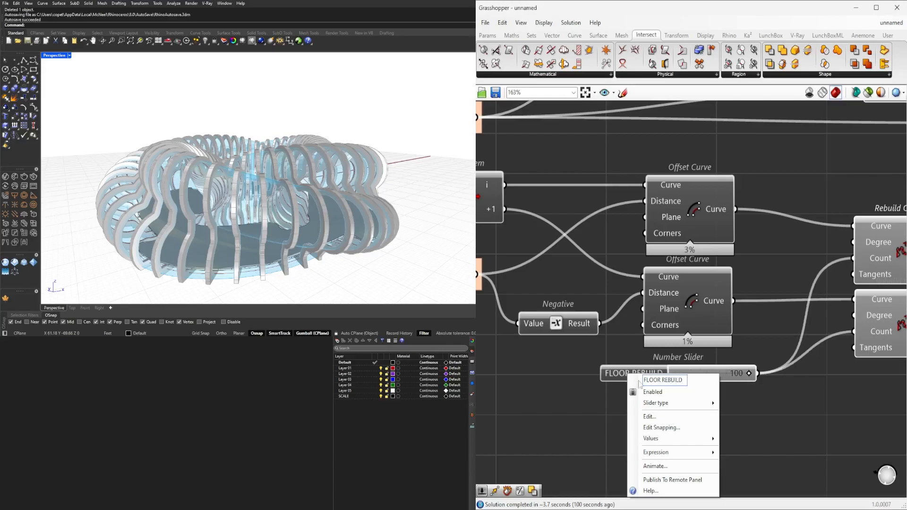
{"action": "key", "text": "Return"}
{"action": "scroll", "coordinate": [695, 394], "scroll_direction": "down", "scroll_amount": 3}
{"action": "right_click_drag", "start_coordinate": [694, 391], "coordinate": [602, 389]}
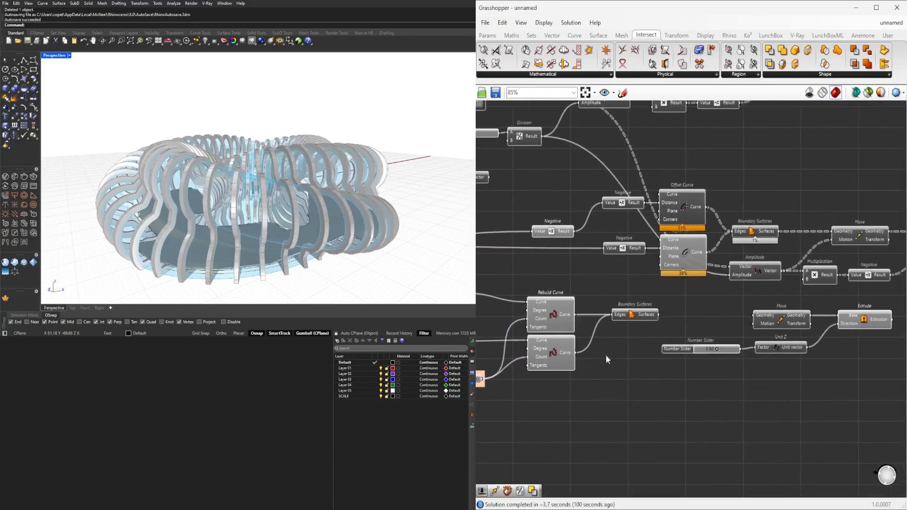
- Turn off the preview of the two Rebuild Curve components
{"action": "left_click_drag", "start_coordinate": [605, 344], "coordinate": [560, 307]}
{"action": "scroll", "coordinate": [557, 304], "scroll_direction": "down", "scroll_amount": 1}
{"action": "middle_click", "coordinate": [559, 300]}
{"action": "left_click", "coordinate": [588, 268]}
{"action": "left_click", "coordinate": [634, 403]}
- Name the slider feeding the Division near Evaluate Surface FRAME DEPTH and group it
{"action": "scroll", "coordinate": [634, 402], "scroll_direction": "down", "scroll_amount": 3}
{"action": "right_click_drag", "start_coordinate": [543, 253], "coordinate": [737, 245]}
{"action": "scroll", "coordinate": [736, 245], "scroll_direction": "up", "scroll_amount": 8}
{"action": "left_click", "coordinate": [688, 269]}
{"action": "right_click_drag", "start_coordinate": [897, 220], "coordinate": [704, 246]}
{"action": "scroll", "coordinate": [704, 246], "scroll_direction": "down", "scroll_amount": 2}
{"action": "right_click_drag", "start_coordinate": [509, 273], "coordinate": [608, 274]}
{"action": "scroll", "coordinate": [608, 276], "scroll_direction": "up", "scroll_amount": 2}
{"action": "right_click", "coordinate": [608, 281]}
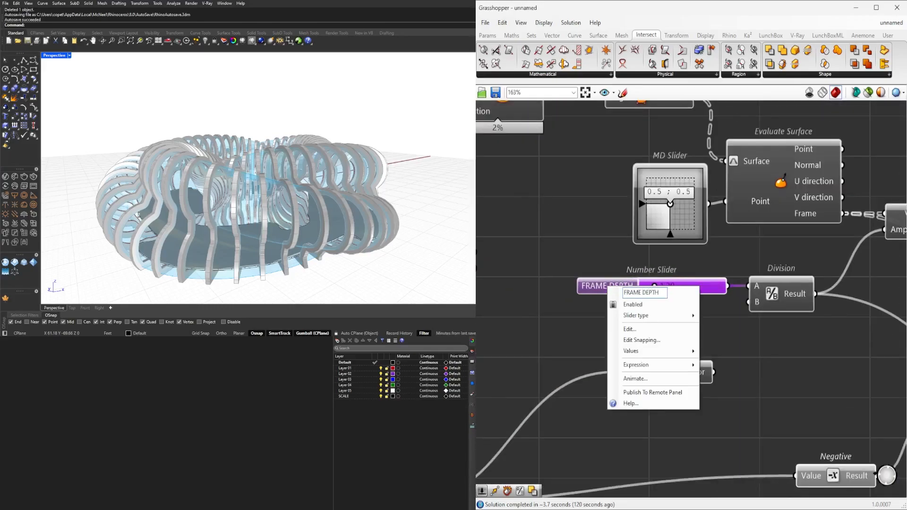
{"action": "key", "text": "Return"}
{"action": "key", "text": "ctrl+g"}
- Name the slider feeding the Unit Z component FLOOR HEIGHT
{"action": "scroll", "coordinate": [640, 322], "scroll_direction": "down", "scroll_amount": 5}
{"action": "right_click_drag", "start_coordinate": [640, 328], "coordinate": [618, 286]}
{"action": "scroll", "coordinate": [633, 302], "scroll_direction": "down", "scroll_amount": 2}
{"action": "right_click_drag", "start_coordinate": [803, 294], "coordinate": [659, 313]}
{"action": "scroll", "coordinate": [597, 424], "scroll_direction": "up", "scroll_amount": 5}
{"action": "right_click_drag", "start_coordinate": [597, 425], "coordinate": [645, 416]}
{"action": "left_click_drag", "start_coordinate": [629, 409], "coordinate": [623, 406]}
{"action": "right_click_drag", "start_coordinate": [879, 402], "coordinate": [803, 403]}
{"action": "left_click", "coordinate": [814, 365]}
{"action": "scroll", "coordinate": [521, 441], "scroll_direction": "up", "scroll_amount": 4}
{"action": "right_click", "coordinate": [578, 366]}
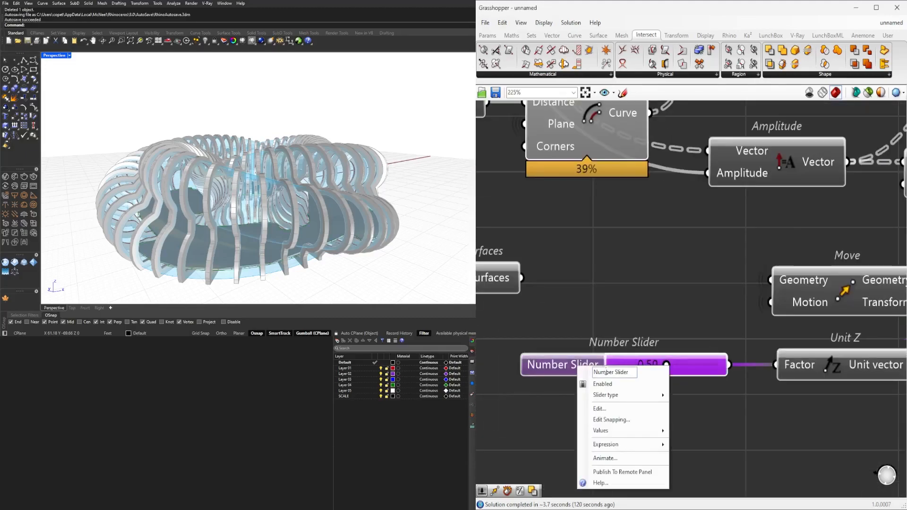
{"action": "key", "text": "Return"}
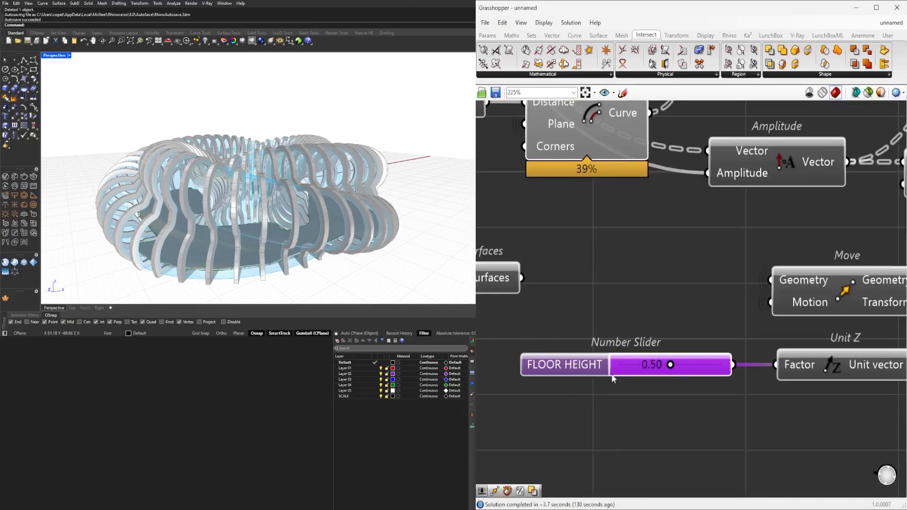
{"action": "left_click", "coordinate": [589, 295]}
- Tidy the placement of the Move and Extrude components that form the floor
{"action": "scroll", "coordinate": [590, 297], "scroll_direction": "down", "scroll_amount": 4}
{"action": "right_click_drag", "start_coordinate": [727, 308], "coordinate": [592, 309]}
{"action": "left_click_drag", "start_coordinate": [715, 296], "coordinate": [723, 299]}
{"action": "left_click", "coordinate": [763, 304]}
{"action": "scroll", "coordinate": [759, 302], "scroll_direction": "down", "scroll_amount": 4}
{"action": "right_click_drag", "start_coordinate": [740, 292], "coordinate": [808, 313]}
{"action": "scroll", "coordinate": [808, 314], "scroll_direction": "down", "scroll_amount": 2}
{"action": "left_click_drag", "start_coordinate": [770, 353], "coordinate": [632, 251]}
{"action": "left_click", "coordinate": [770, 233]}
{"action": "scroll", "coordinate": [776, 334], "scroll_direction": "up", "scroll_amount": 4}
{"action": "left_click_drag", "start_coordinate": [829, 301], "coordinate": [825, 301]}
{"action": "left_click", "coordinate": [786, 275]}
- Examine the ribs and the interior floor of the model in Rhino from above and from inside
{"action": "right_click_drag", "start_coordinate": [289, 161], "coordinate": [265, 203]}
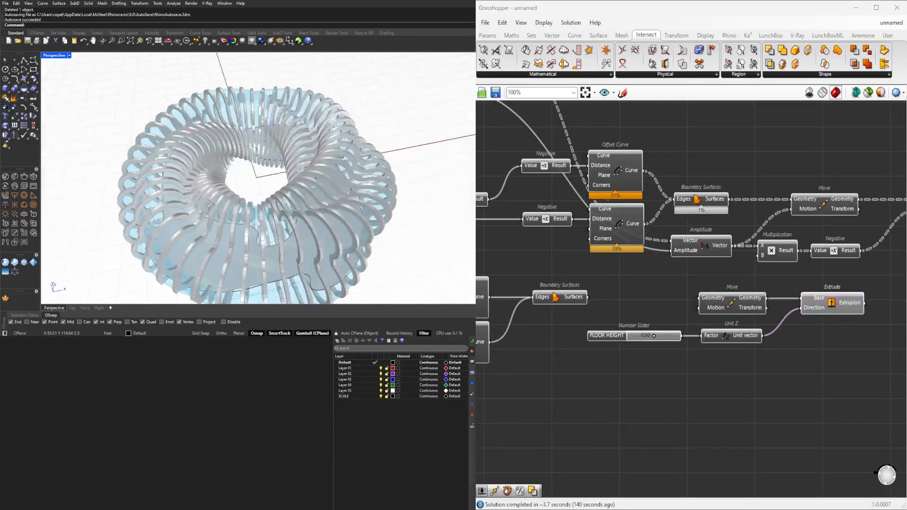
{"action": "scroll", "coordinate": [212, 196], "scroll_direction": "up", "scroll_amount": 8}
{"action": "right_click_drag", "start_coordinate": [168, 200], "coordinate": [279, 218]}
{"action": "scroll", "coordinate": [283, 217], "scroll_direction": "down", "scroll_amount": 10}
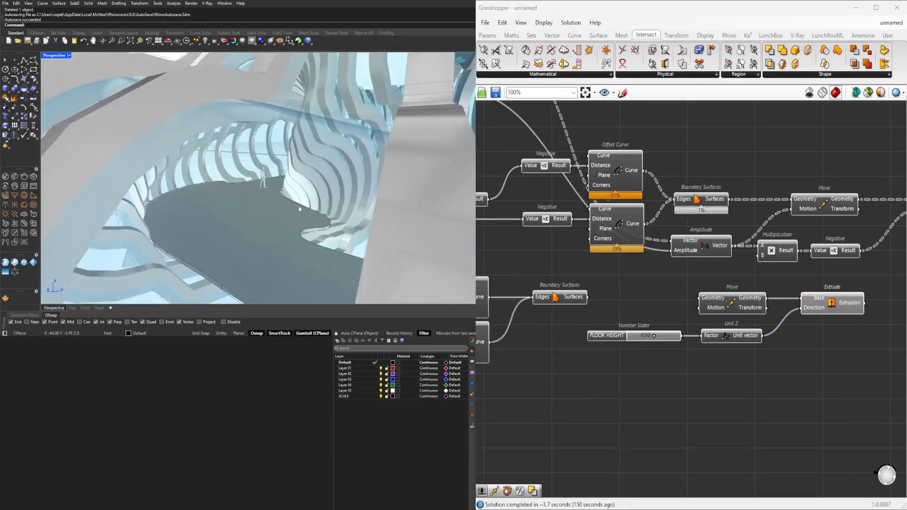
{"action": "right_click_drag", "start_coordinate": [341, 211], "coordinate": [354, 293]}
{"action": "scroll", "coordinate": [820, 310], "scroll_direction": "down", "scroll_amount": 2}
- Shift the floor's Extrude component slightly further from its Move component
{"action": "left_click_drag", "start_coordinate": [840, 307], "coordinate": [848, 308]}
{"action": "left_click", "coordinate": [748, 402]}
{"action": "right_click_drag", "start_coordinate": [872, 357], "coordinate": [760, 364]}
{"action": "left_click_drag", "start_coordinate": [740, 372], "coordinate": [677, 315]}
{"action": "scroll", "coordinate": [677, 314], "scroll_direction": "up", "scroll_amount": 1}
{"action": "left_click", "coordinate": [788, 305]}
- Add a Geometry parameter for each of the three Custom Preview components and move the preview set higher on the canvas
{"action": "scroll", "coordinate": [790, 304], "scroll_direction": "down", "scroll_amount": 3}
{"action": "right_click_drag", "start_coordinate": [724, 189], "coordinate": [682, 263]}
{"action": "scroll", "coordinate": [648, 319], "scroll_direction": "up", "scroll_amount": 2}
{"action": "right_click_drag", "start_coordinate": [811, 288], "coordinate": [690, 235]}
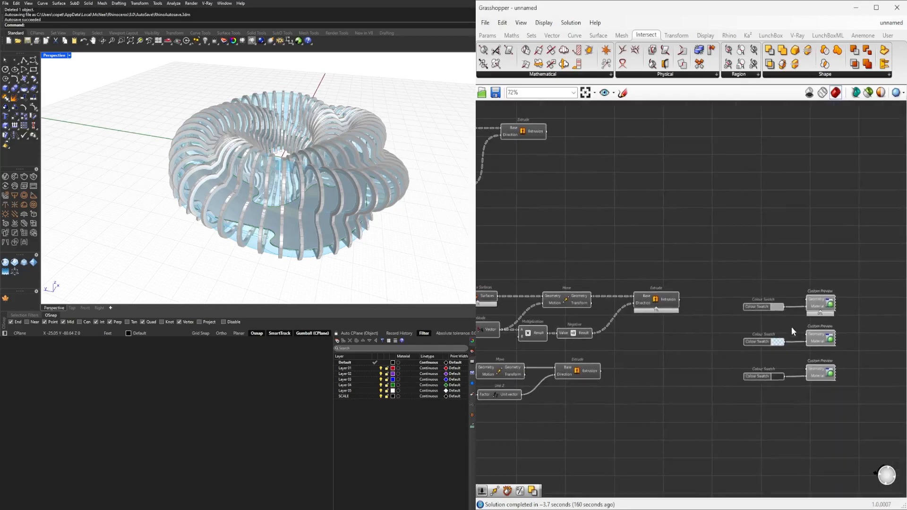
{"action": "double_click", "coordinate": [779, 273]}
{"action": "type", "text": "geo"}
{"action": "key", "text": "Return"}
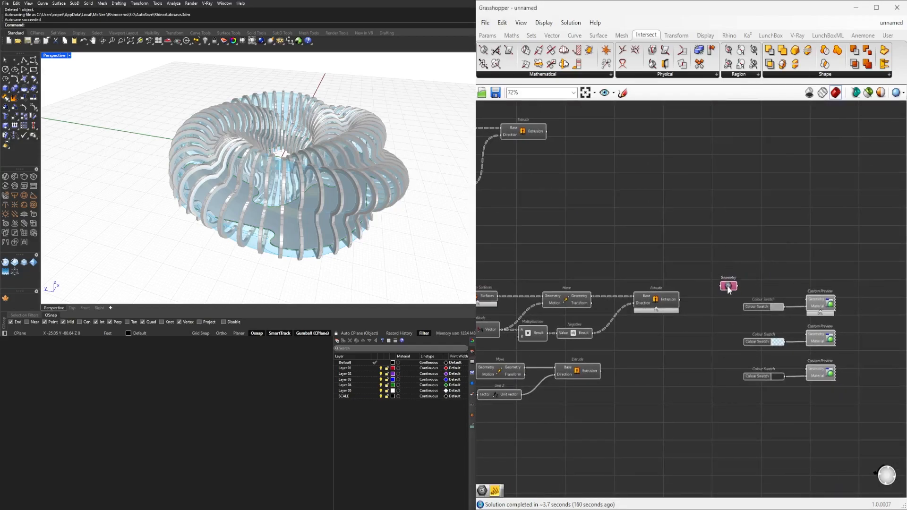
{"action": "scroll", "coordinate": [769, 315], "scroll_direction": "down", "scroll_amount": 1}
{"action": "left_click_drag", "start_coordinate": [850, 388], "coordinate": [735, 287]}
{"action": "left_click_drag", "start_coordinate": [814, 307], "coordinate": [838, 204]}
{"action": "left_click", "coordinate": [789, 178]}
{"action": "left_click_drag", "start_coordinate": [760, 188], "coordinate": [748, 196]}
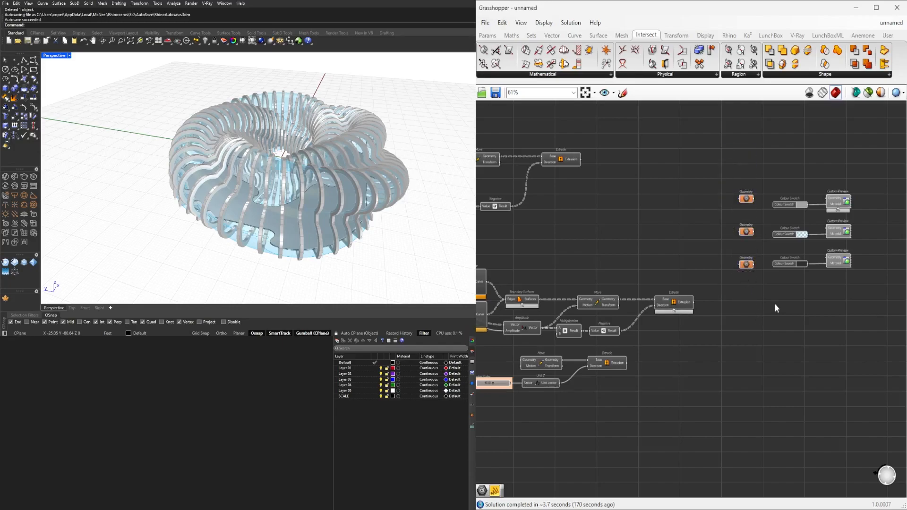
- Route the rib, shell and floor geometry wires through relays into the three Geometry parameters
{"action": "scroll", "coordinate": [775, 306], "scroll_direction": "down", "scroll_amount": 4}
{"action": "scroll", "coordinate": [657, 234], "scroll_direction": "up", "scroll_amount": 2}
{"action": "scroll", "coordinate": [813, 258], "scroll_direction": "up", "scroll_amount": 2}
{"action": "left_click", "coordinate": [862, 259]}
{"action": "left_click_drag", "start_coordinate": [843, 259], "coordinate": [776, 260]}
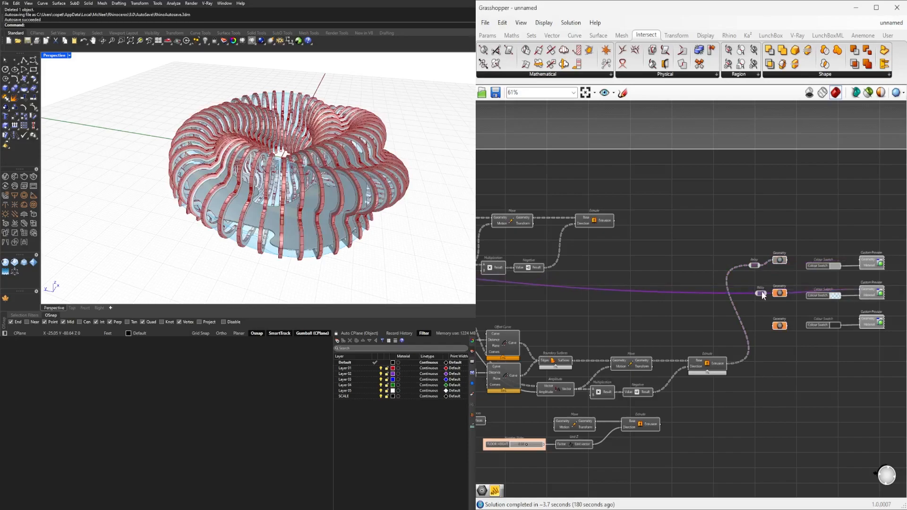
{"action": "left_click_drag", "start_coordinate": [762, 294], "coordinate": [777, 293]}
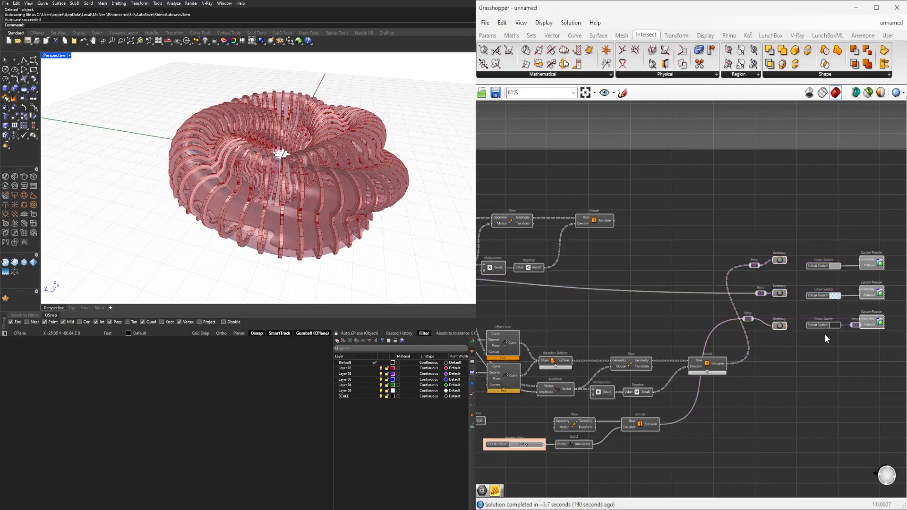
{"action": "left_click", "coordinate": [780, 293]}
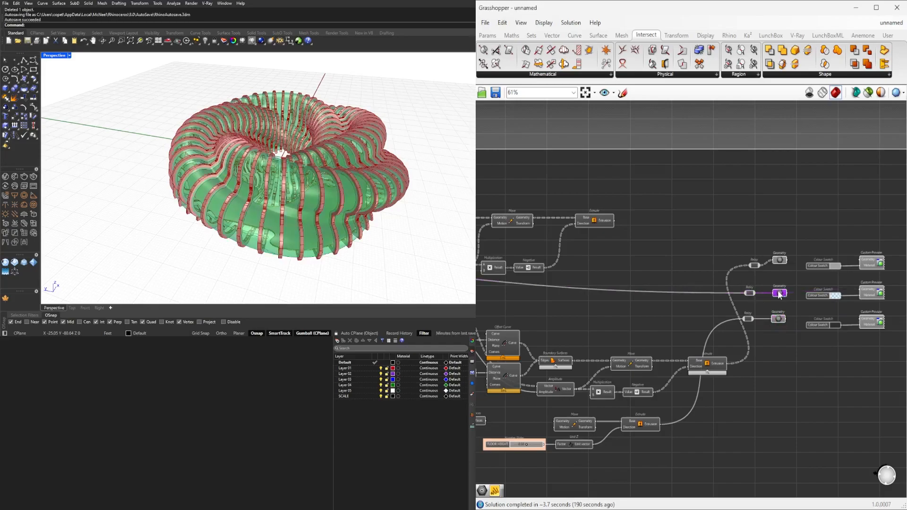
- Align and connect the Geometry parameters to their Custom Preview components, and delete the leftover relays
{"action": "left_click", "coordinate": [779, 260]}
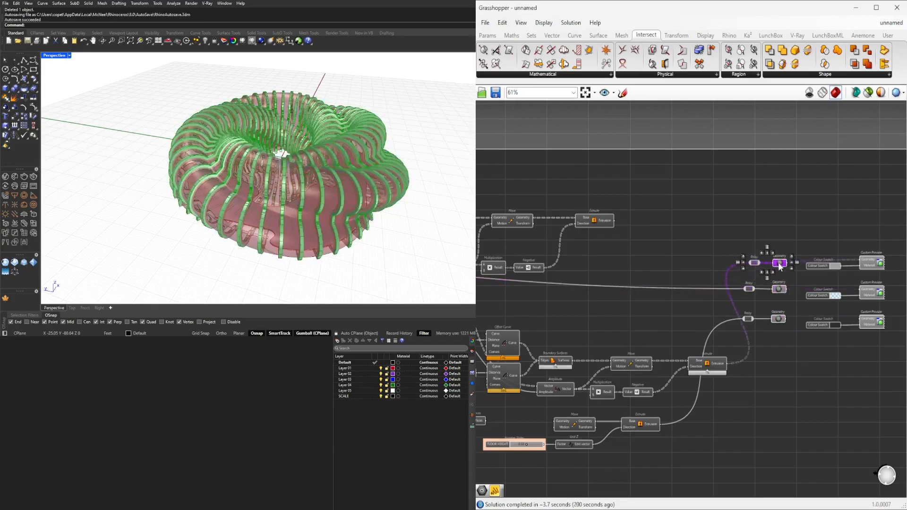
{"action": "left_click", "coordinate": [794, 268]}
{"action": "left_click", "coordinate": [779, 261]}
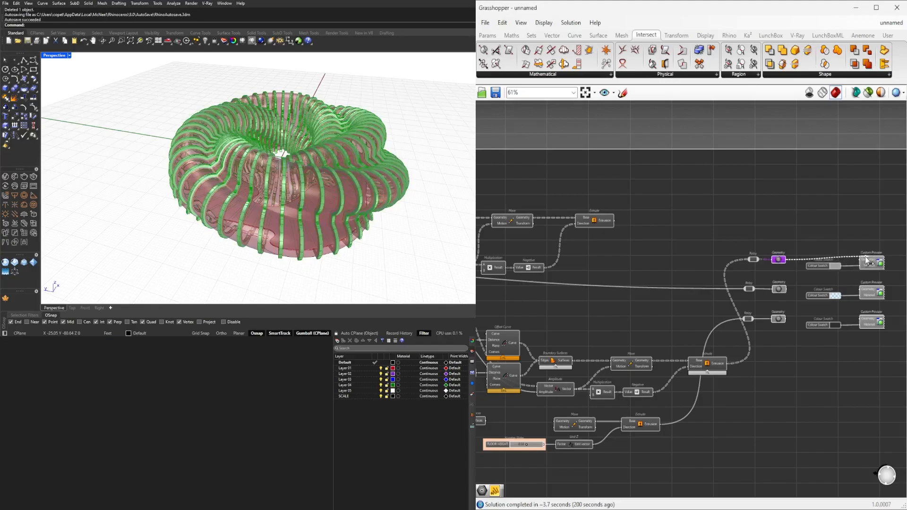
{"action": "left_click", "coordinate": [761, 306]}
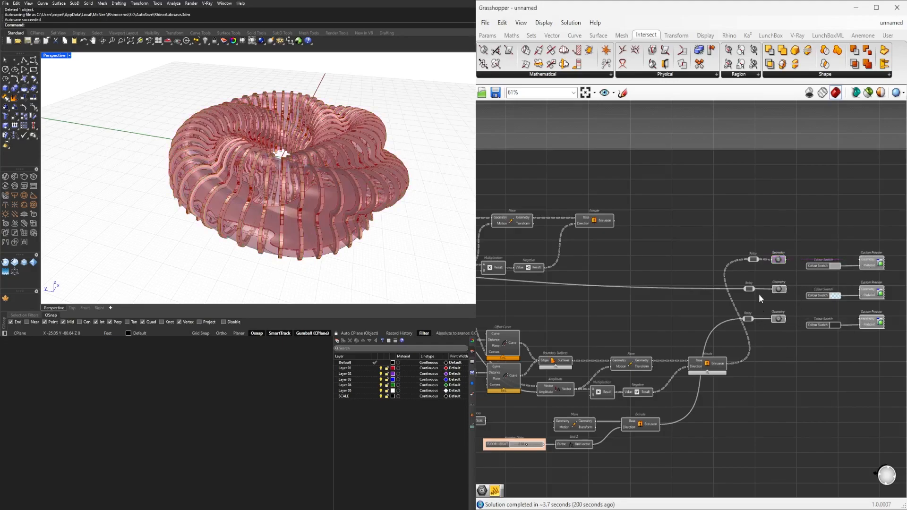
{"action": "left_click_drag", "start_coordinate": [768, 330], "coordinate": [766, 329]}
{"action": "key", "text": "Delete"}
- Set the wire display of the three Geometry parameters to Hidden
{"action": "scroll", "coordinate": [774, 270], "scroll_direction": "up", "scroll_amount": 1}
{"action": "right_click", "coordinate": [776, 260]}
{"action": "mouse_move", "coordinate": [836, 323]}
{"action": "left_click", "coordinate": [886, 332]}
{"action": "right_click", "coordinate": [781, 293]}
{"action": "left_click", "coordinate": [905, 374]}
{"action": "right_click", "coordinate": [775, 292]}
{"action": "mouse_move", "coordinate": [886, 346]}
{"action": "left_click", "coordinate": [903, 368]}
{"action": "right_click", "coordinate": [773, 328]}
{"action": "mouse_move", "coordinate": [855, 359]}
{"action": "left_click", "coordinate": [901, 383]}
- Move the Geometry, Colour Swatch and Custom Preview set level with the rib and floor Extrude components
{"action": "left_click_drag", "start_coordinate": [797, 351], "coordinate": [767, 213]}
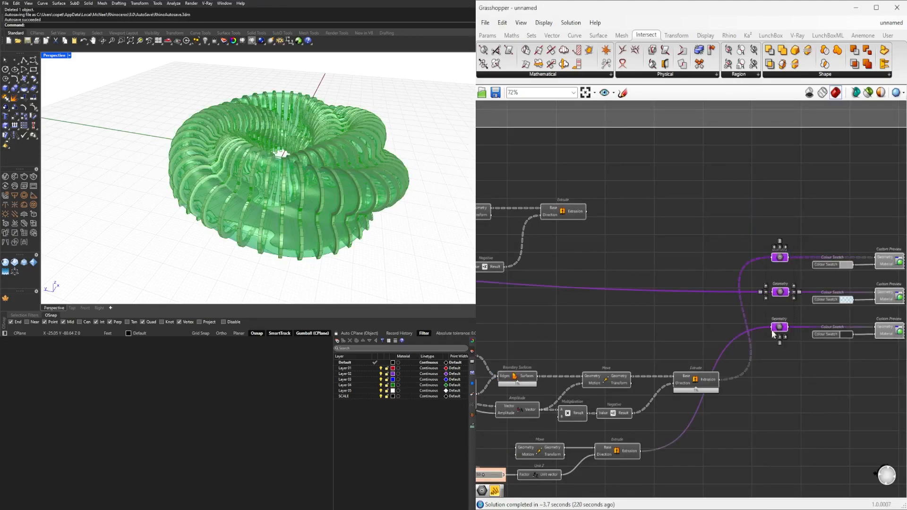
{"action": "scroll", "coordinate": [810, 346], "scroll_direction": "down", "scroll_amount": 2}
{"action": "left_click_drag", "start_coordinate": [846, 356], "coordinate": [719, 212]}
{"action": "left_click_drag", "start_coordinate": [838, 234], "coordinate": [858, 323]}
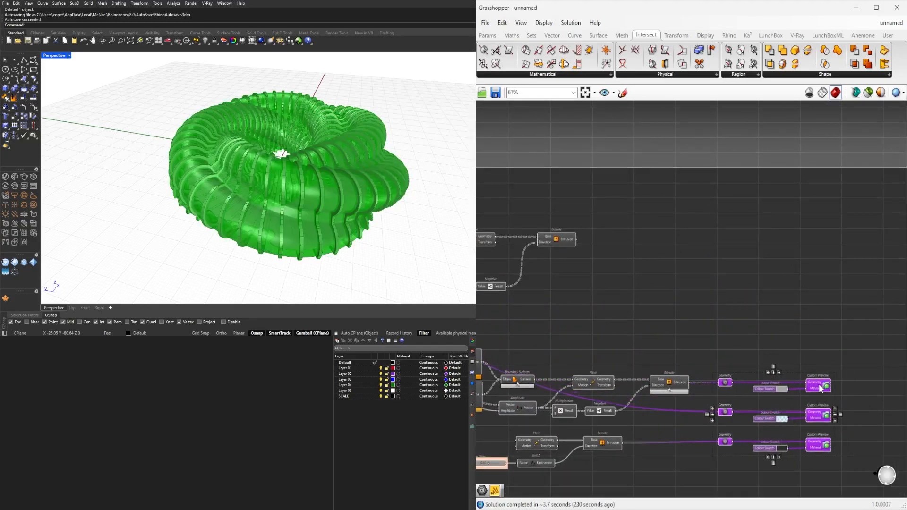
{"action": "left_click", "coordinate": [841, 397]}
- Move the downstream section of the definition closer to the components that feed it
{"action": "scroll", "coordinate": [812, 372], "scroll_direction": "down", "scroll_amount": 5}
{"action": "scroll", "coordinate": [795, 359], "scroll_direction": "down", "scroll_amount": 4}
{"action": "left_click_drag", "start_coordinate": [875, 376], "coordinate": [684, 287]}
{"action": "scroll", "coordinate": [684, 306], "scroll_direction": "up", "scroll_amount": 10}
{"action": "left_click_drag", "start_coordinate": [800, 279], "coordinate": [730, 282]}
{"action": "left_click", "coordinate": [724, 331]}
- Set the wire display of the Project component's Curve input to Hidden
{"action": "scroll", "coordinate": [709, 331], "scroll_direction": "down", "scroll_amount": 5}
{"action": "right_click_drag", "start_coordinate": [662, 340], "coordinate": [698, 319]}
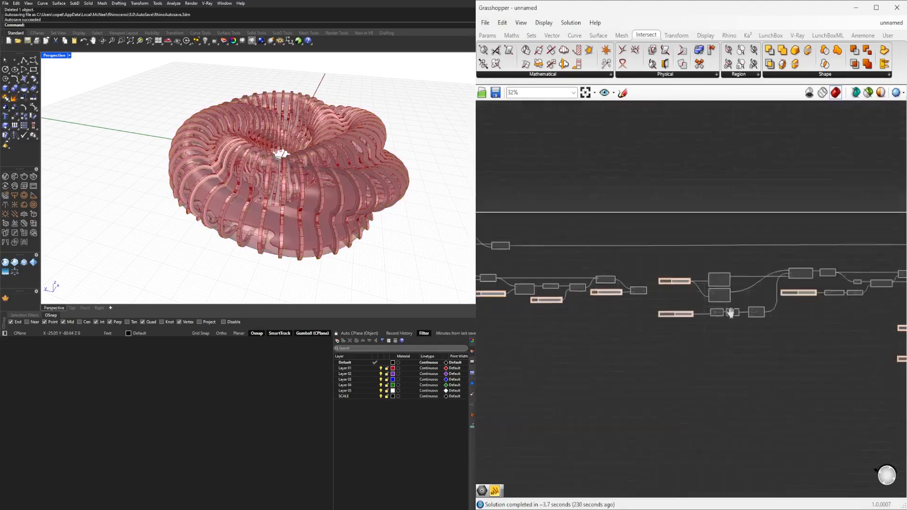
{"action": "scroll", "coordinate": [783, 330], "scroll_direction": "up", "scroll_amount": 8}
{"action": "right_click", "coordinate": [596, 284]}
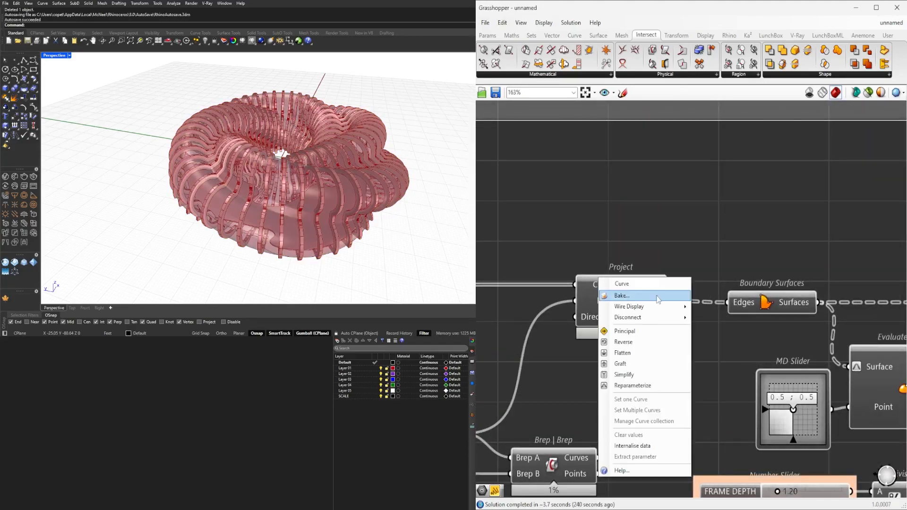
{"action": "left_click", "coordinate": [717, 329]}
- Position the Unit Z component beneath the Negative component near the Division
{"action": "scroll", "coordinate": [750, 277], "scroll_direction": "down", "scroll_amount": 8}
{"action": "left_click_drag", "start_coordinate": [824, 246], "coordinate": [622, 321]}
{"action": "scroll", "coordinate": [620, 278], "scroll_direction": "up", "scroll_amount": 3}
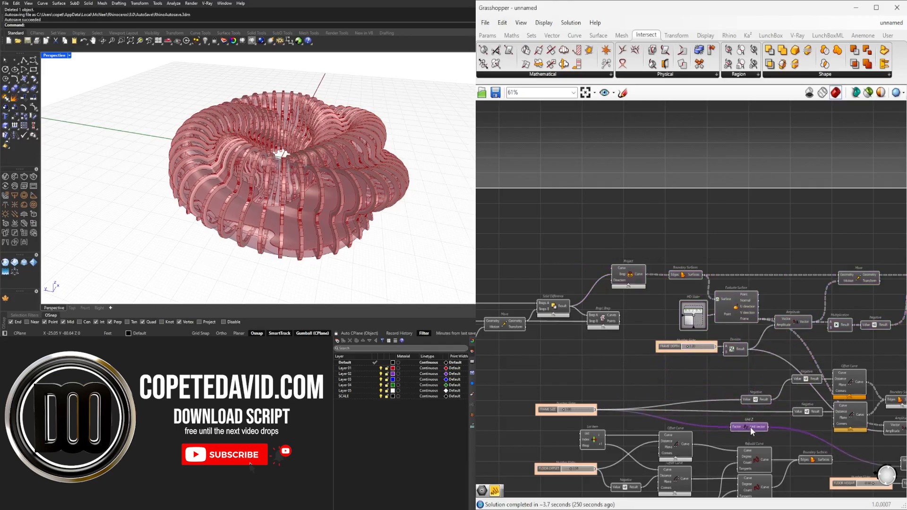
{"action": "left_click_drag", "start_coordinate": [739, 353], "coordinate": [738, 355]}
{"action": "left_click", "coordinate": [746, 332]}
- Move the Offset Curve and Rebuild Curve section up, closer beneath the Evaluate Surface branch
{"action": "scroll", "coordinate": [745, 332], "scroll_direction": "down", "scroll_amount": 3}
{"action": "right_click_drag", "start_coordinate": [795, 337], "coordinate": [750, 327]}
{"action": "left_click_drag", "start_coordinate": [851, 335], "coordinate": [653, 308]}
{"action": "scroll", "coordinate": [619, 289], "scroll_direction": "up", "scroll_amount": 4}
{"action": "left_click", "coordinate": [824, 316]}
{"action": "scroll", "coordinate": [825, 315], "scroll_direction": "down", "scroll_amount": 2}
- Set the wire display of the Amplitude and Vector inputs to Hidden on the Amplitude component beside the Offset Curves
{"action": "right_click_drag", "start_coordinate": [826, 315], "coordinate": [742, 301]}
{"action": "scroll", "coordinate": [742, 301], "scroll_direction": "up", "scroll_amount": 2}
{"action": "right_click", "coordinate": [719, 322]}
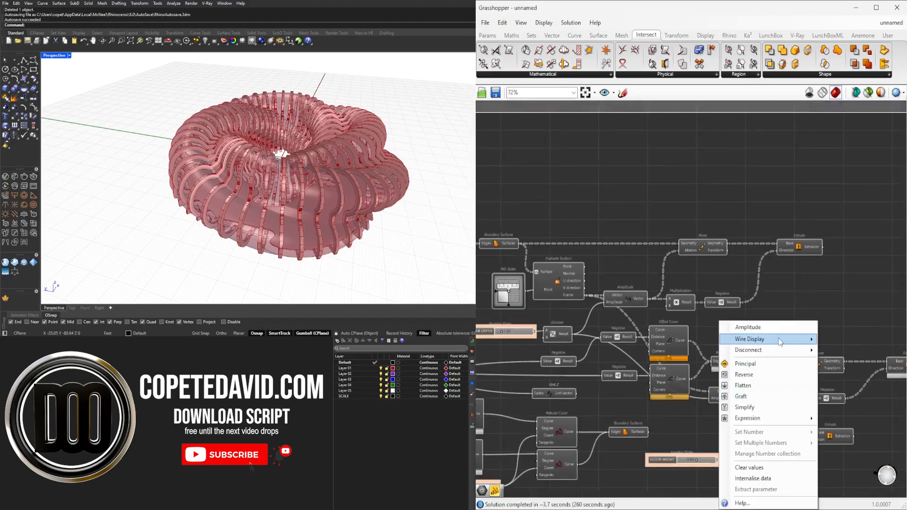
{"action": "left_click", "coordinate": [847, 364]}
{"action": "right_click", "coordinate": [713, 395]}
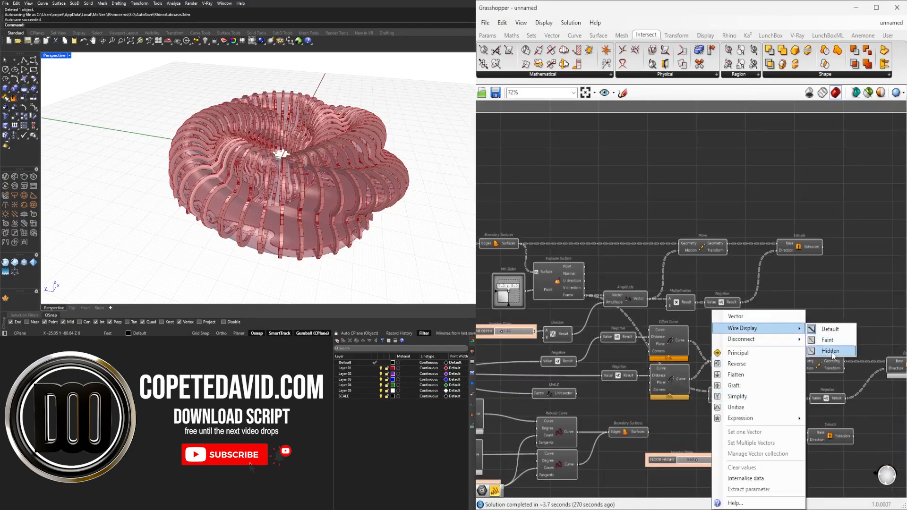
{"action": "left_click", "coordinate": [832, 352]}
- Look over the layout of the entire definition, from the first inputs to the preview components
{"action": "scroll", "coordinate": [805, 333], "scroll_direction": "down", "scroll_amount": 5}
{"action": "scroll", "coordinate": [709, 345], "scroll_direction": "down", "scroll_amount": 4}
{"action": "left_click_drag", "start_coordinate": [865, 402], "coordinate": [579, 303]}
{"action": "right_click_drag", "start_coordinate": [721, 313], "coordinate": [654, 271]}
{"action": "left_click_drag", "start_coordinate": [831, 380], "coordinate": [519, 264]}
{"action": "scroll", "coordinate": [587, 289], "scroll_direction": "up", "scroll_amount": 8}
{"action": "scroll", "coordinate": [587, 289], "scroll_direction": "down", "scroll_amount": 2}
{"action": "right_click_drag", "start_coordinate": [587, 289], "coordinate": [699, 274]}
{"action": "left_click", "coordinate": [587, 401]}
{"action": "scroll", "coordinate": [700, 302], "scroll_direction": "down", "scroll_amount": 6}
{"action": "right_click_drag", "start_coordinate": [893, 321], "coordinate": [728, 312]}
{"action": "scroll", "coordinate": [726, 322], "scroll_direction": "down", "scroll_amount": 2}
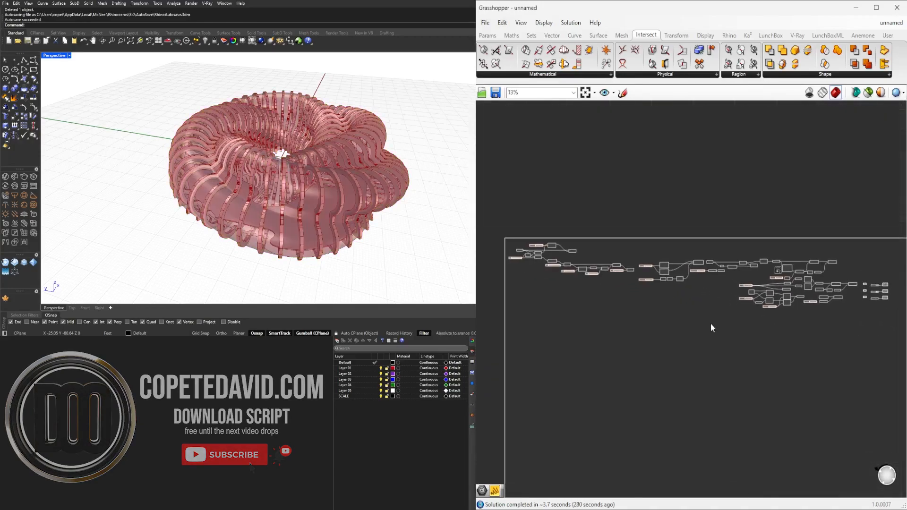